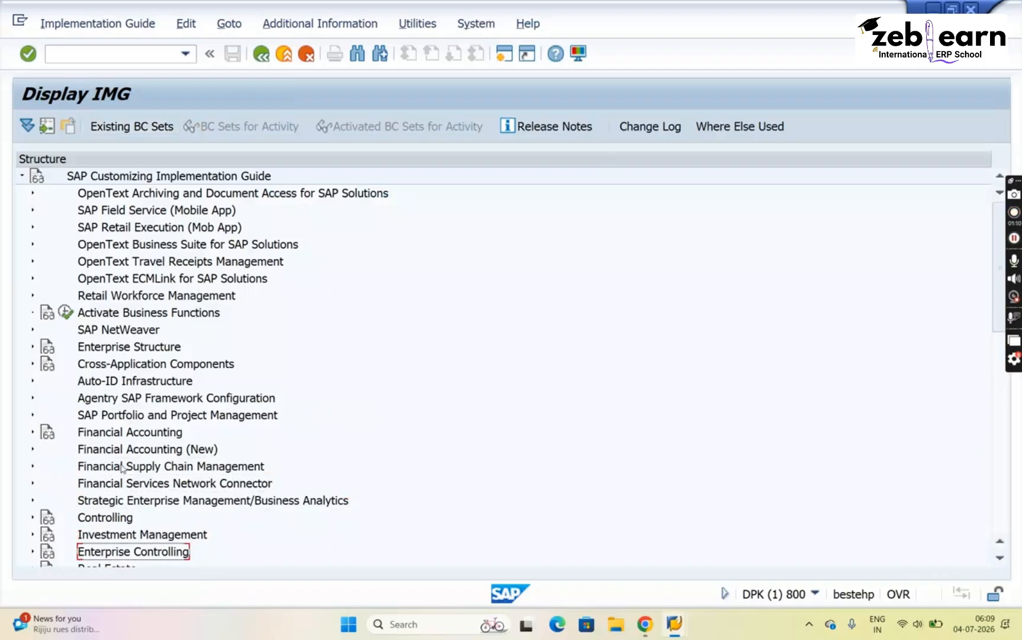
- Expand Environment, Health & Safety in the IMG structure and open its Global Label Management node
key(Right)
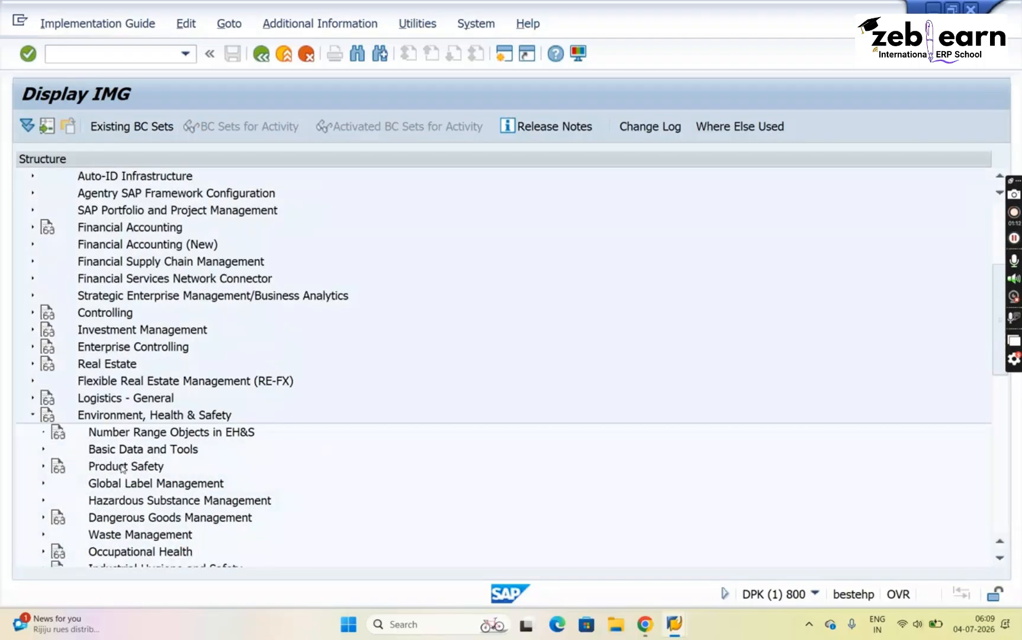
key(Down)
key(Down)
key(Down)
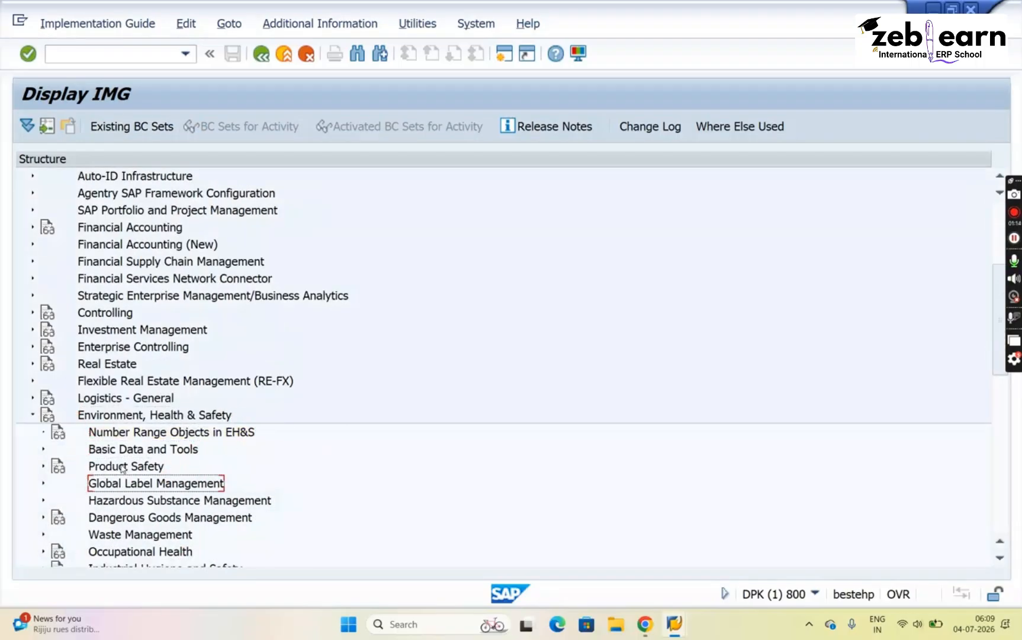
key(Right)
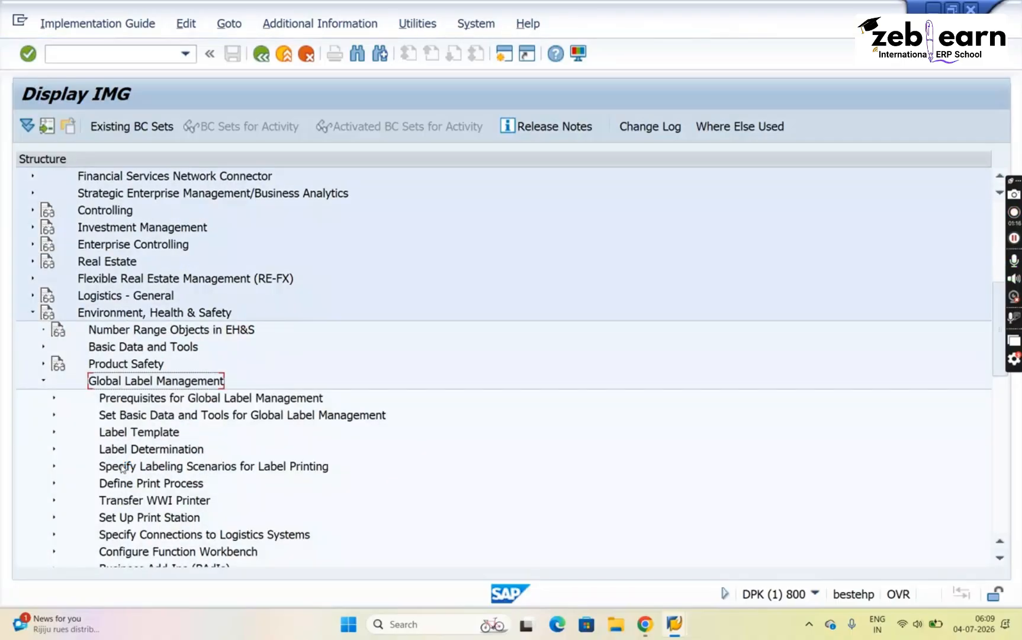
- Expand Label Template under Global Label Management and go to the Specify Label Categories activity
key(Down)
key(Down)
key(Down)
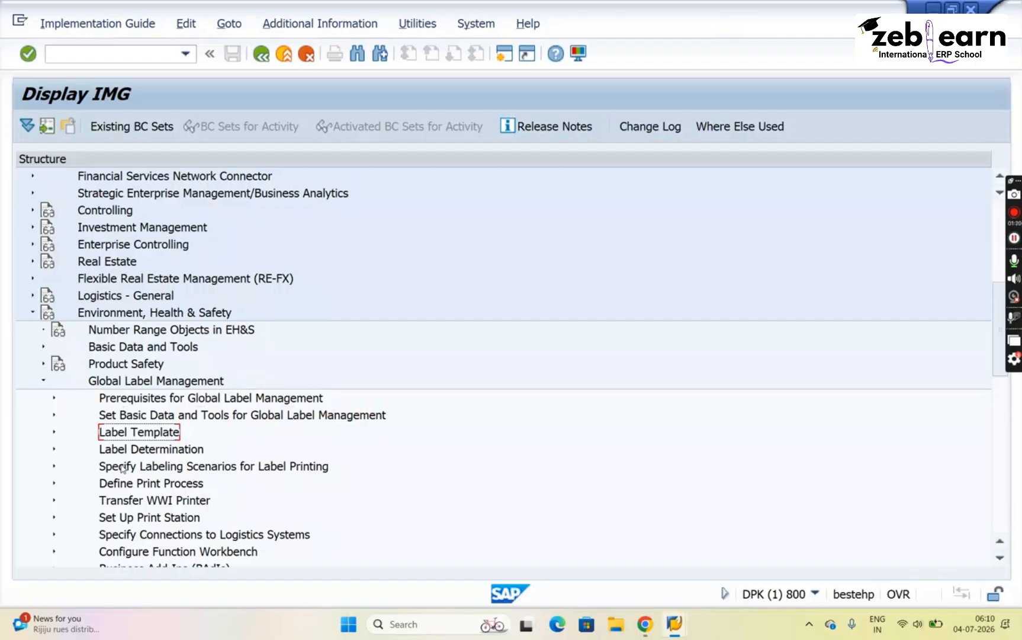
key(Right)
key(Down)
key(Down)
key(Down)
key(Down)
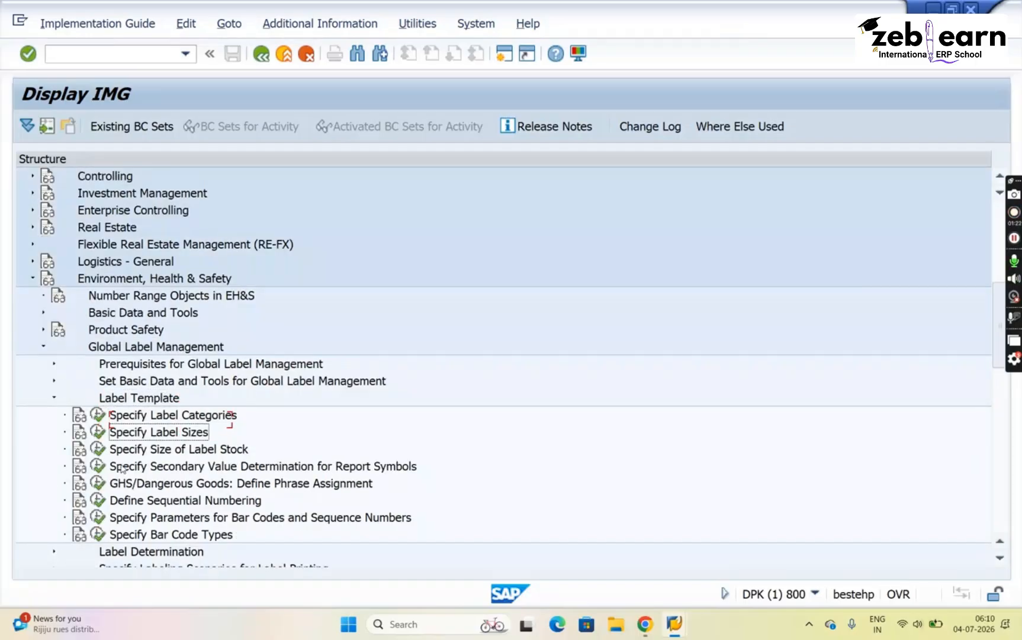
key(Up)
key(Up)
key(Up)
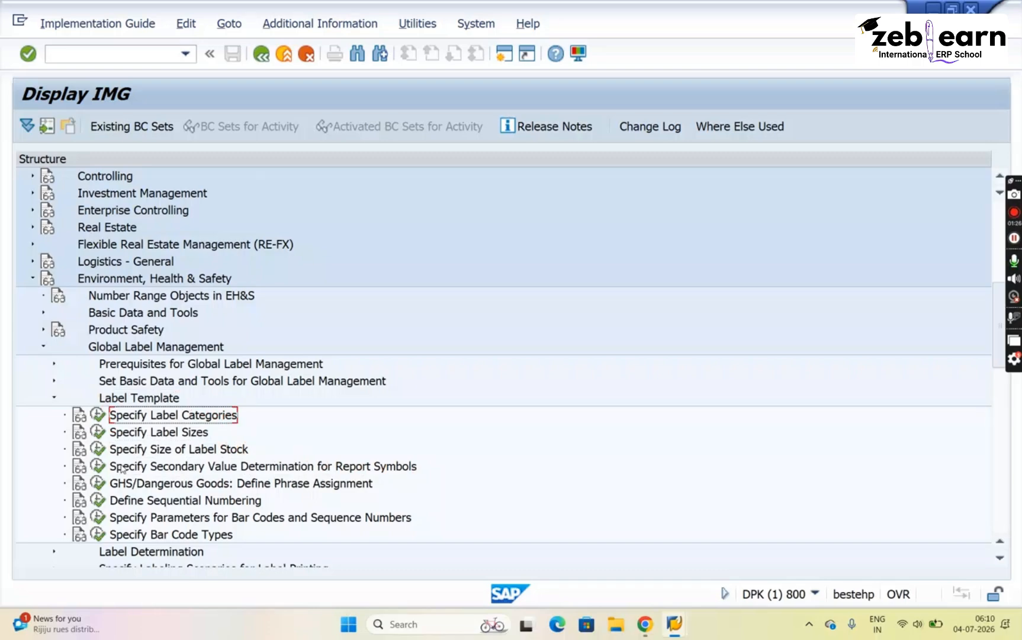
key(Down)
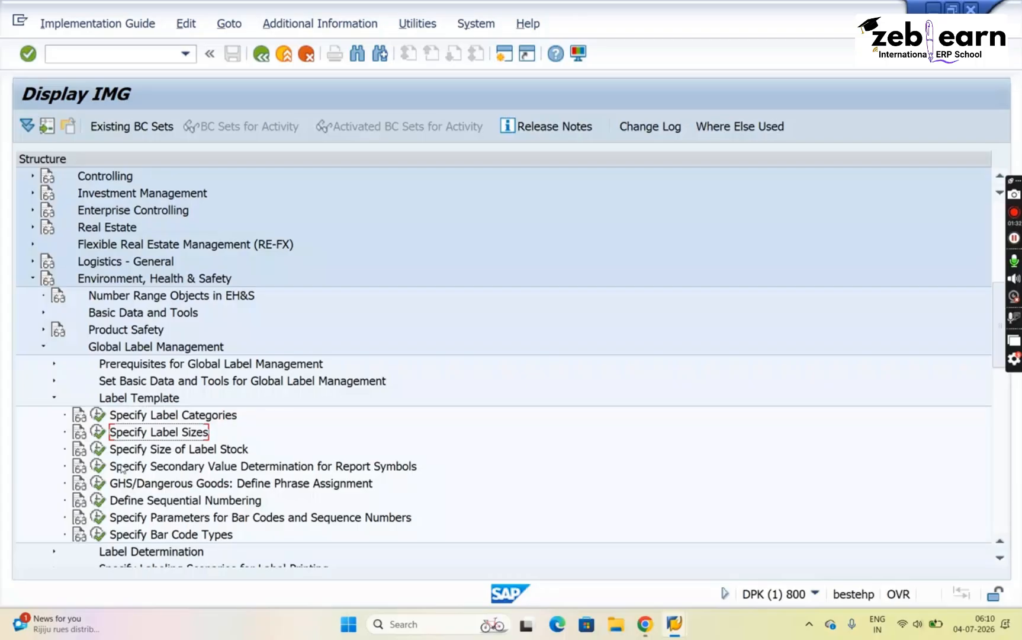
key(Up)
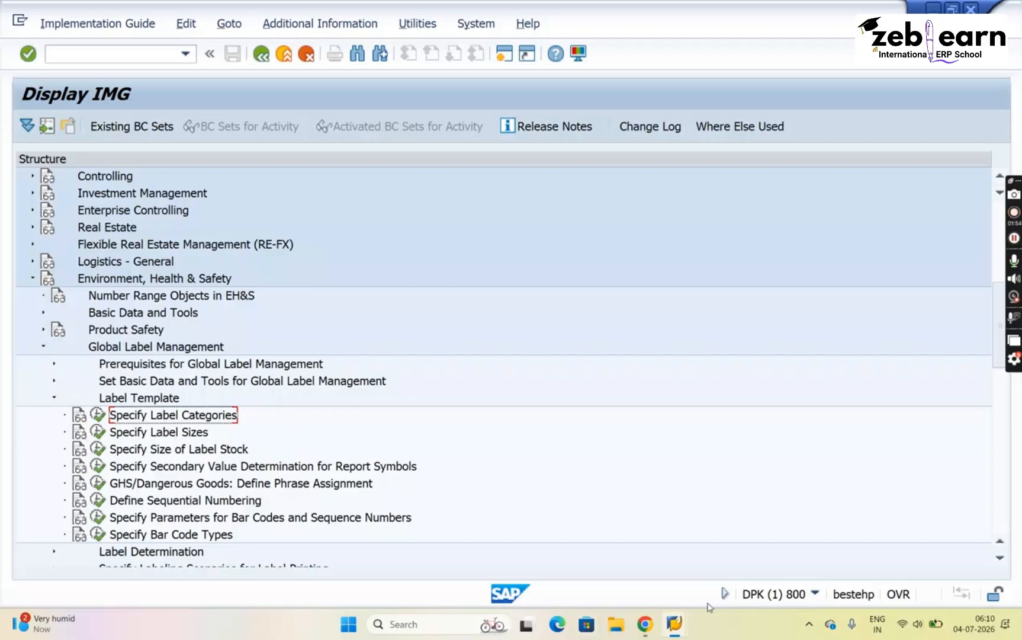
- Switch to the Teams meeting in Chrome, admit the guest waiting in the lobby, and minimize the meeting window
mouse_move(645, 627)
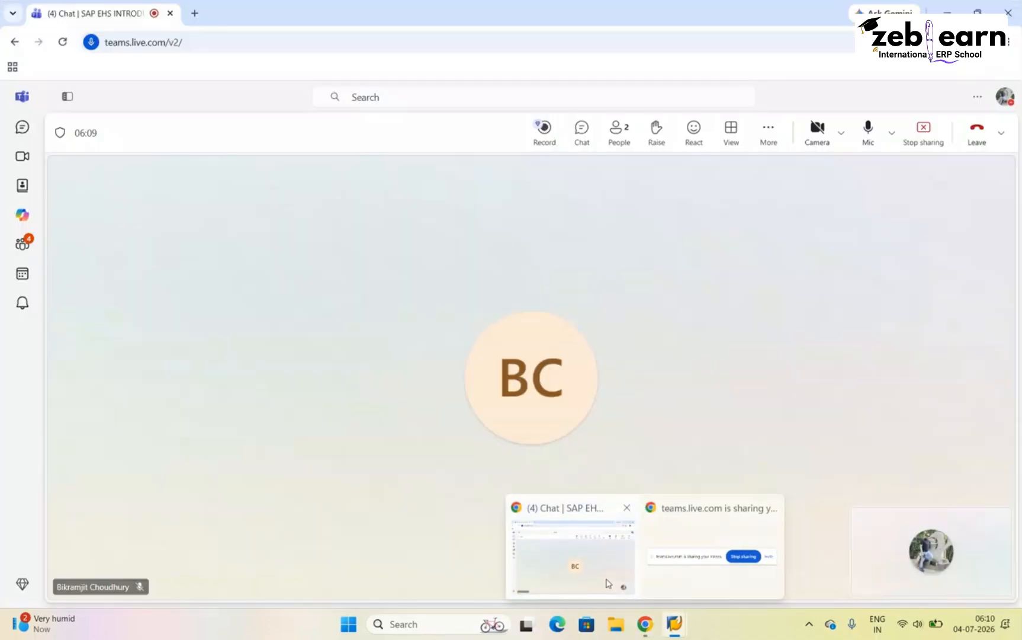
click(608, 583)
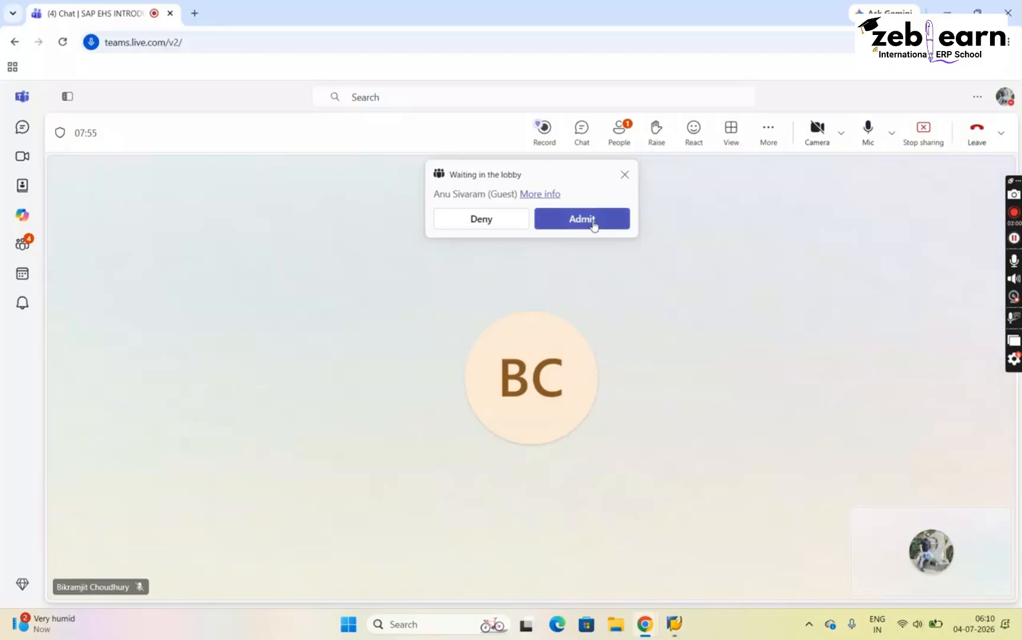
click(593, 222)
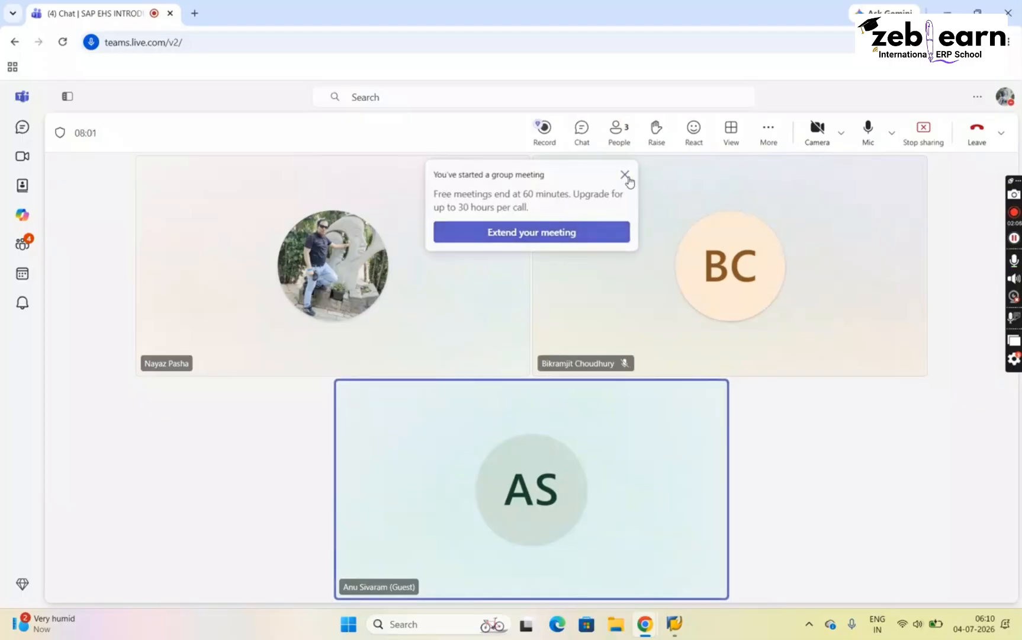
click(628, 178)
click(947, 12)
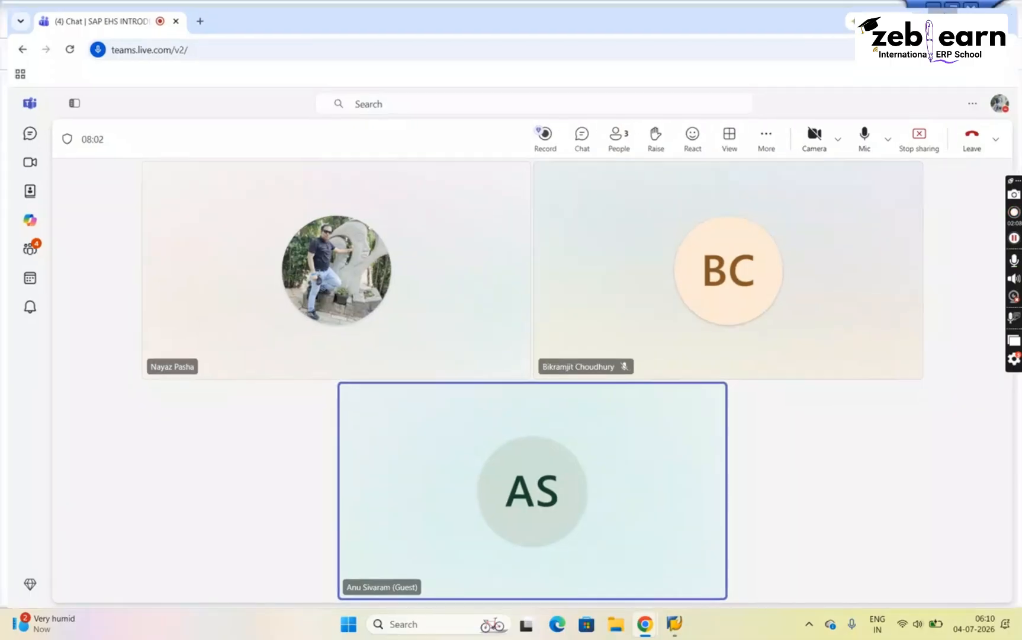
- Execute the Specify Label Categories activity under Label Template in SAP
mouse_move(952, 8)
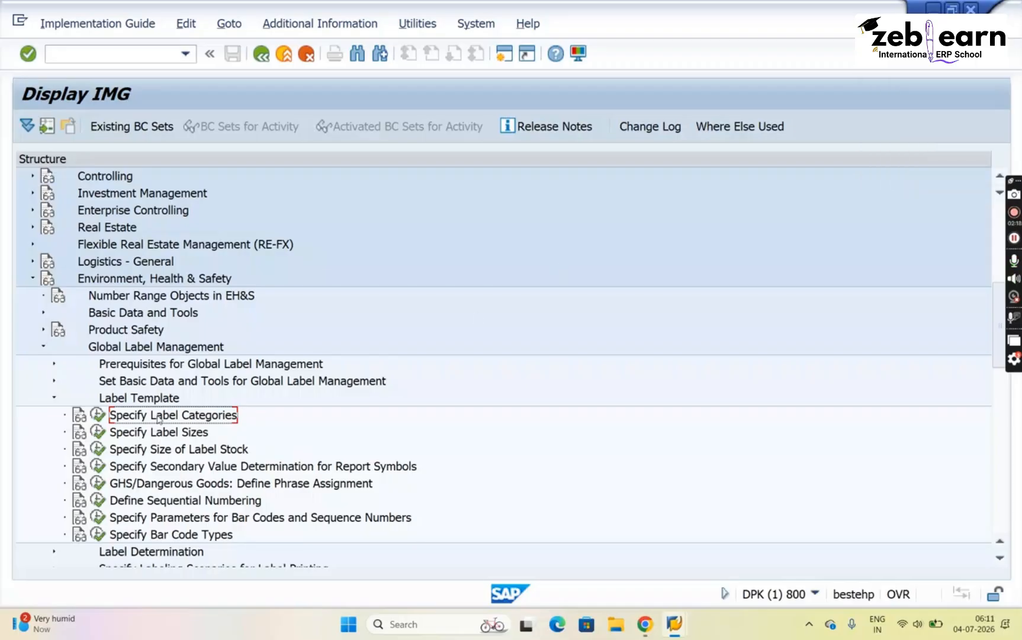
click(156, 402)
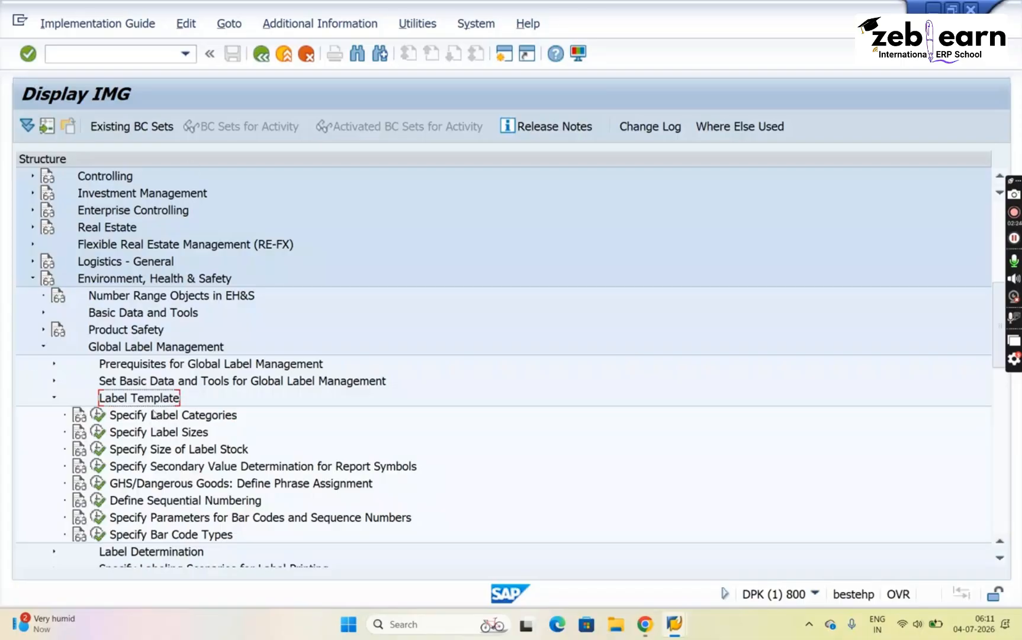
click(99, 416)
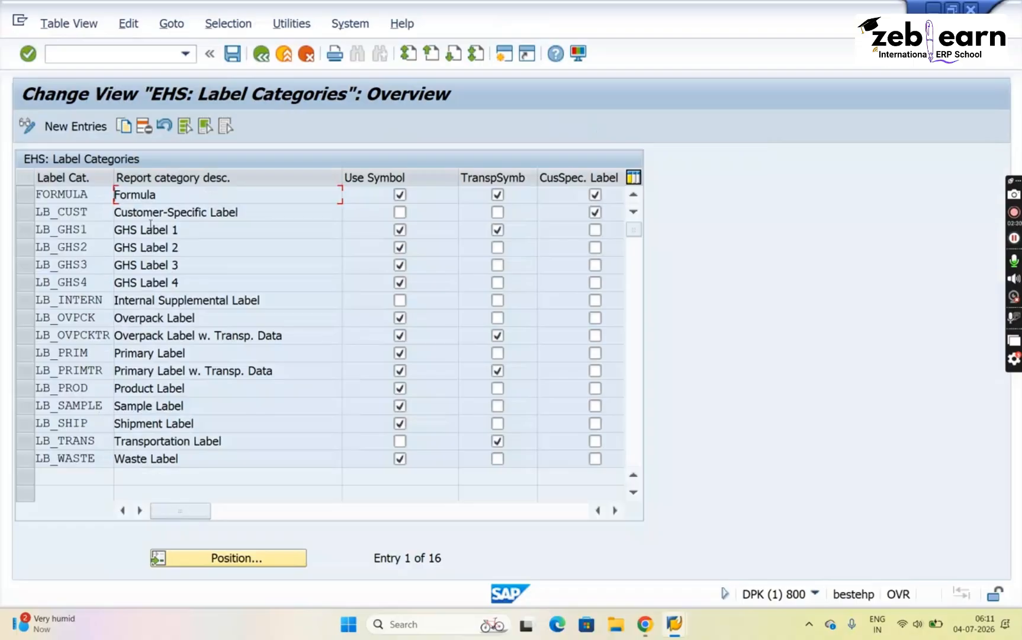
- Mark the LB_CUST, LB_INTERN, LB_OVPCK, LB_PRIM and LB_WASTE rows in the label categories table
click(30, 218)
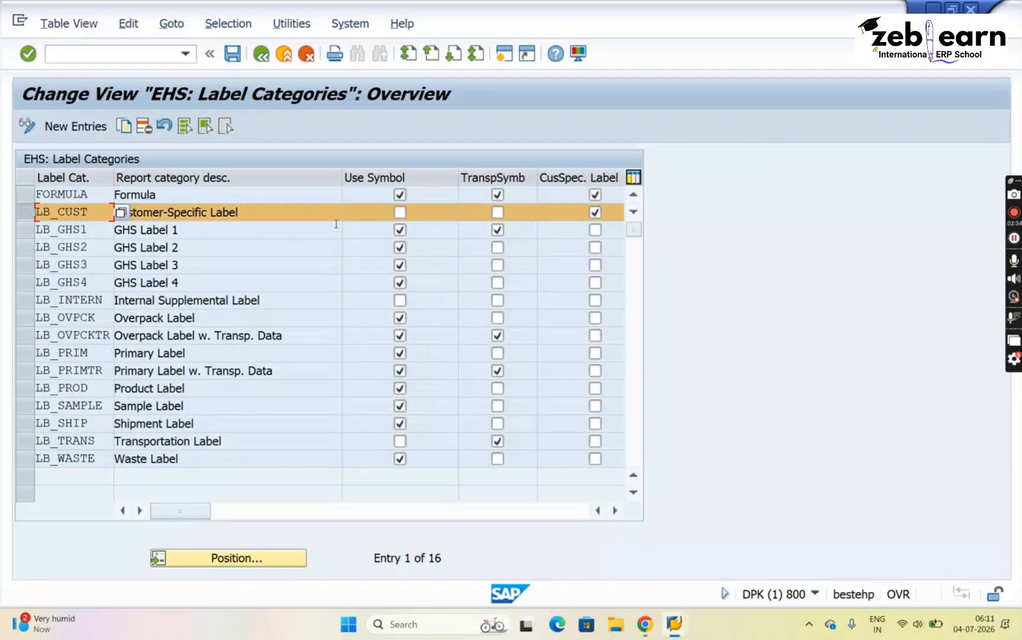
click(30, 300)
click(29, 320)
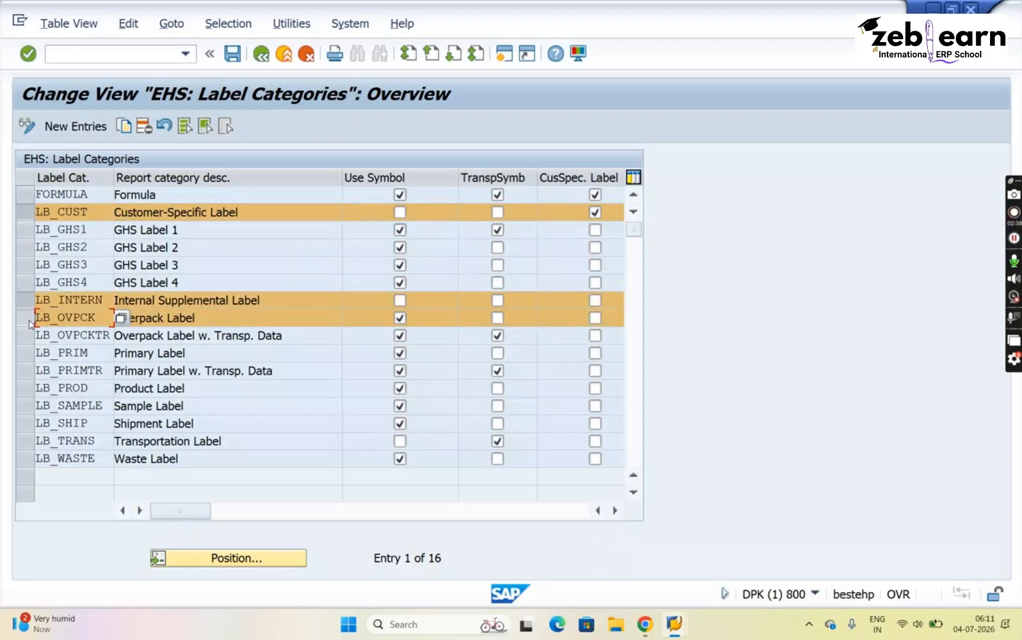
click(27, 355)
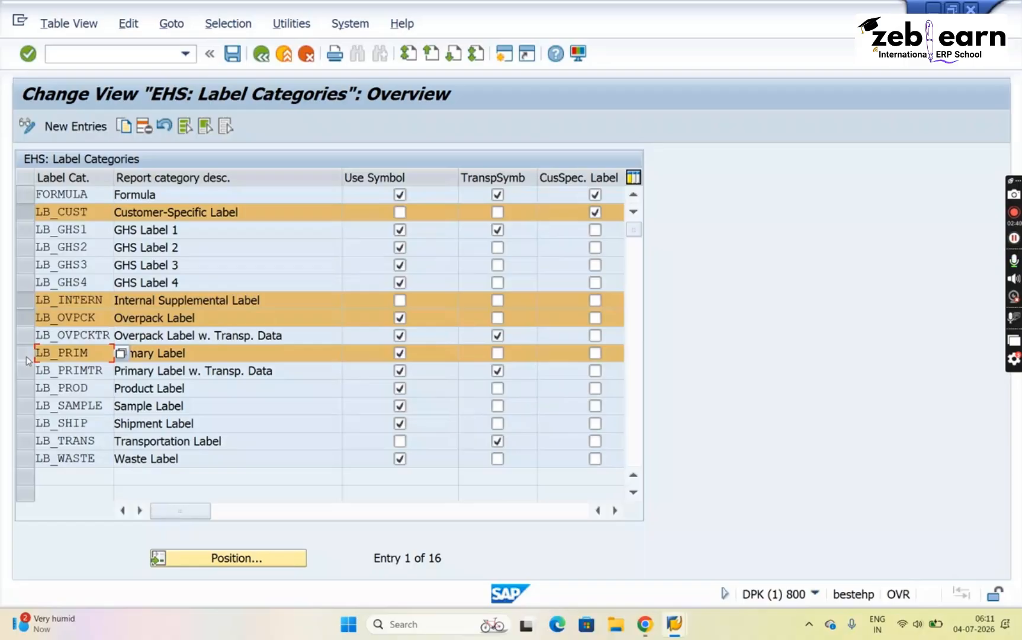
click(26, 464)
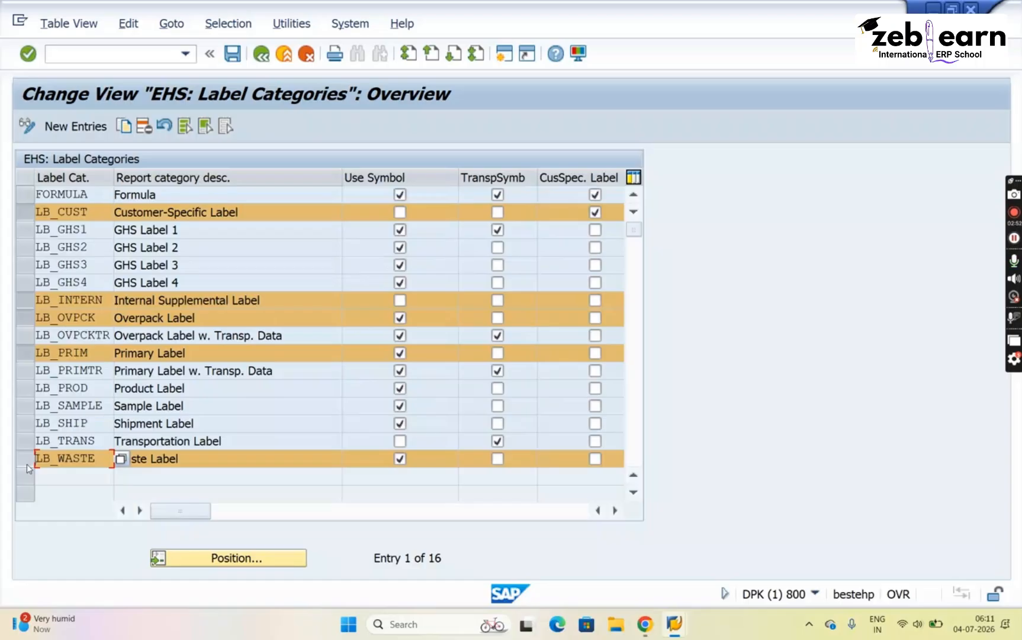
- Clear the marking of the LB_CUST, LB_INTERN, LB_OVPCK, LB_PRIM and LB_WASTE rows
click(26, 212)
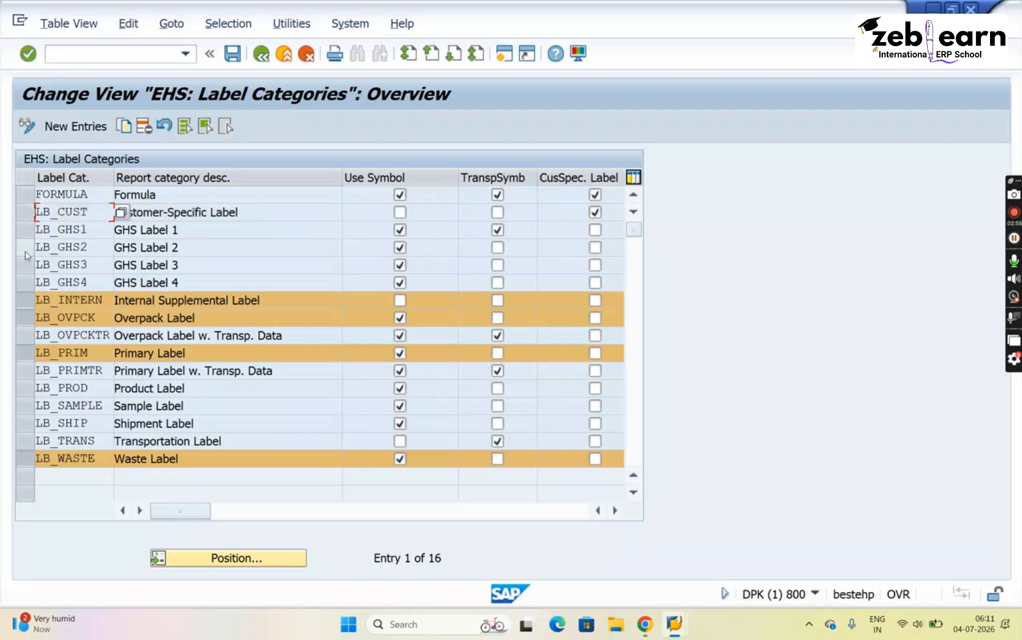
click(26, 300)
click(26, 318)
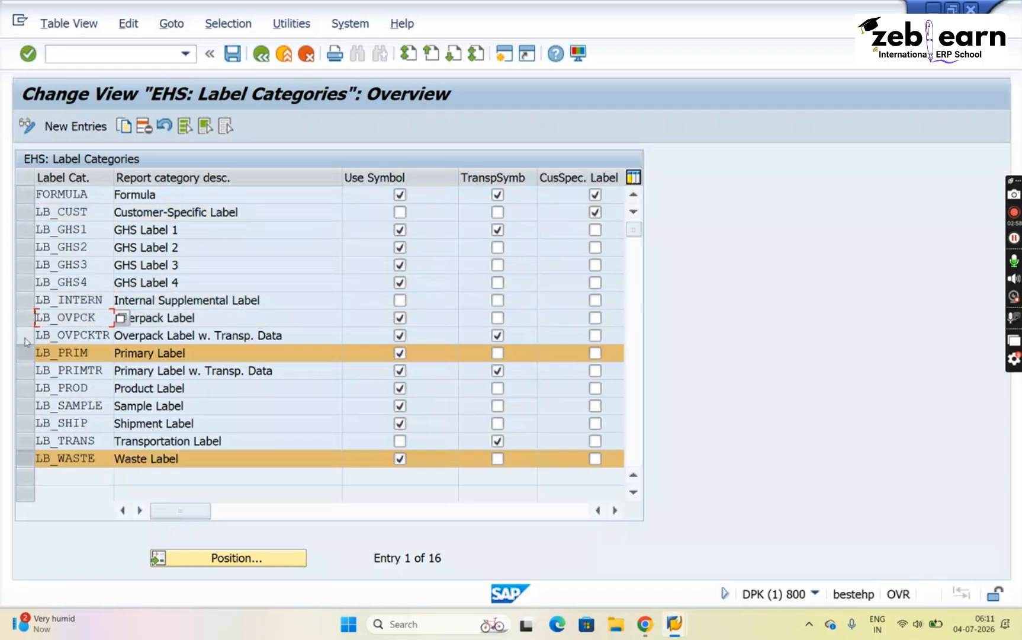
click(26, 355)
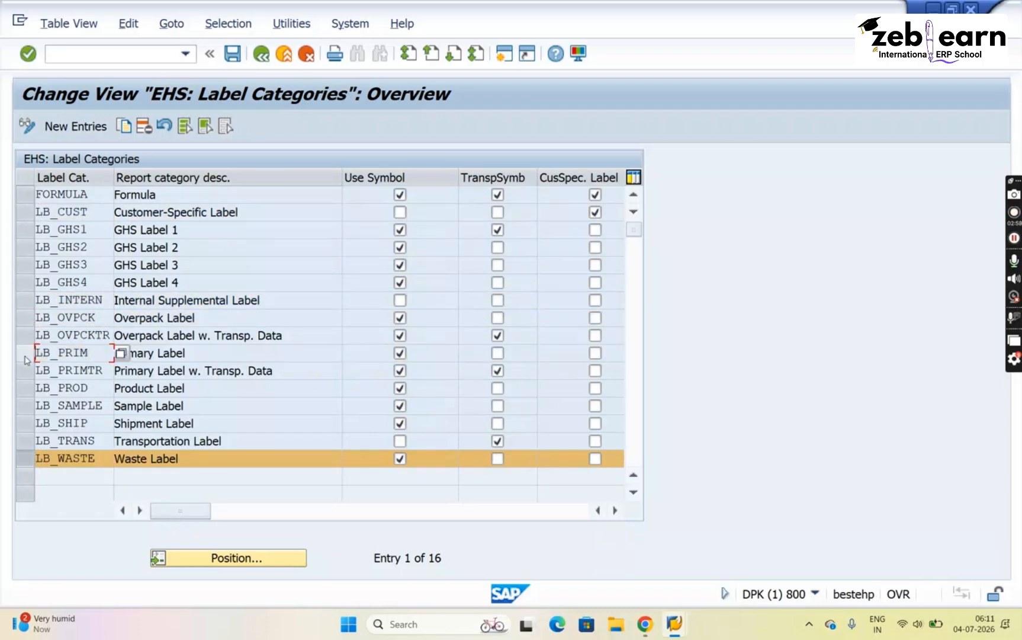
click(26, 462)
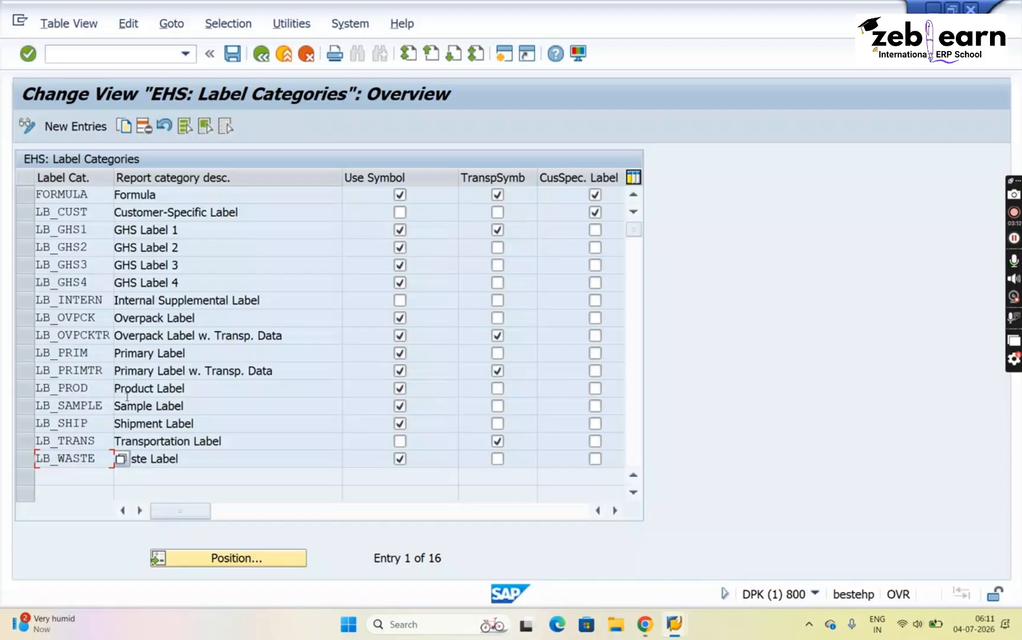
- Delete the LB_PROD Product Label entry from the label categories and save the change
click(31, 392)
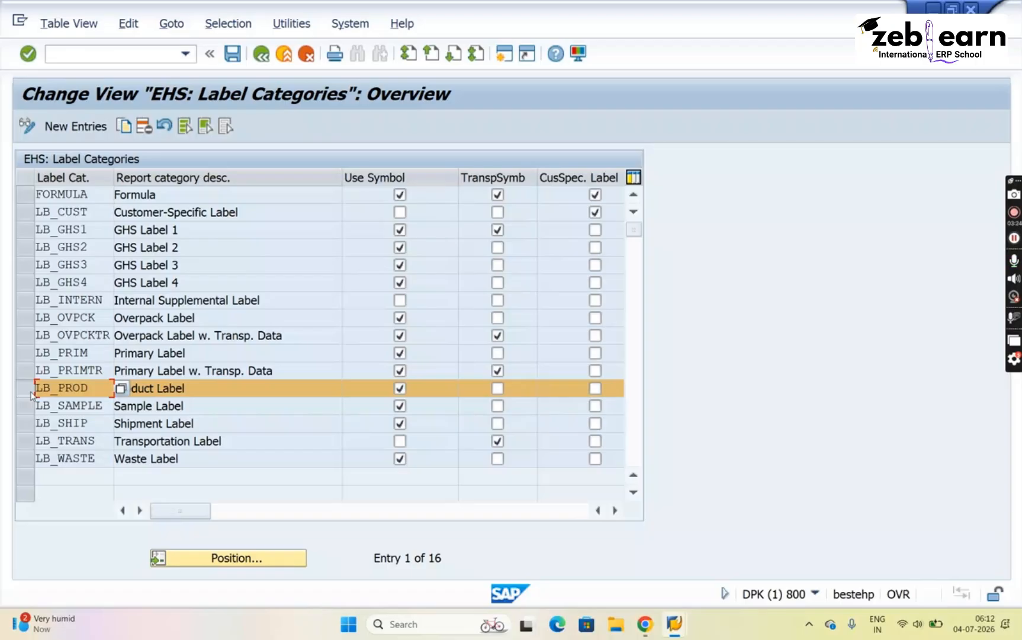
click(144, 127)
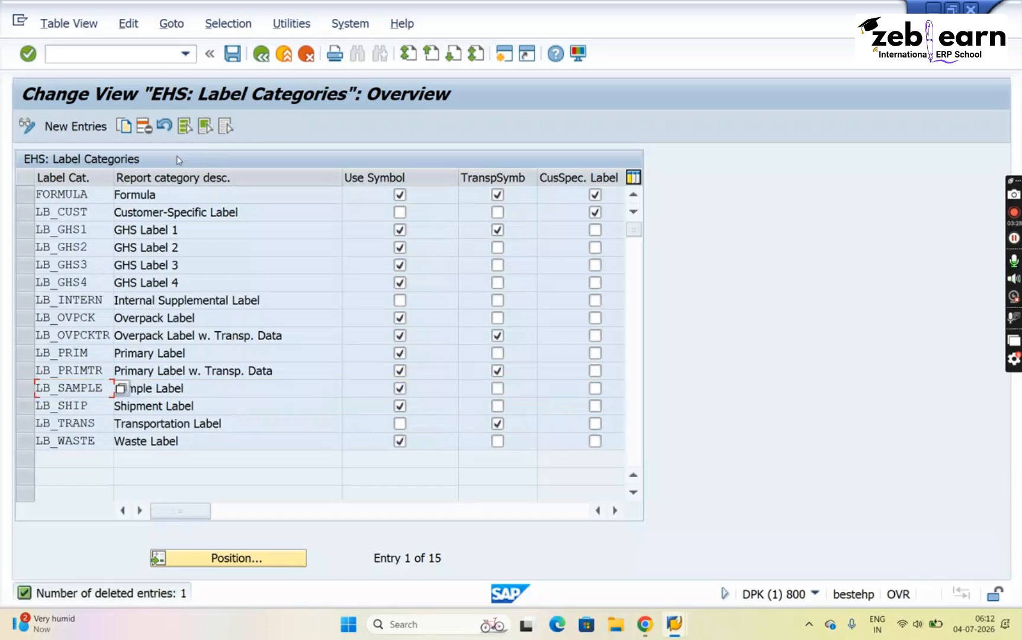
click(233, 57)
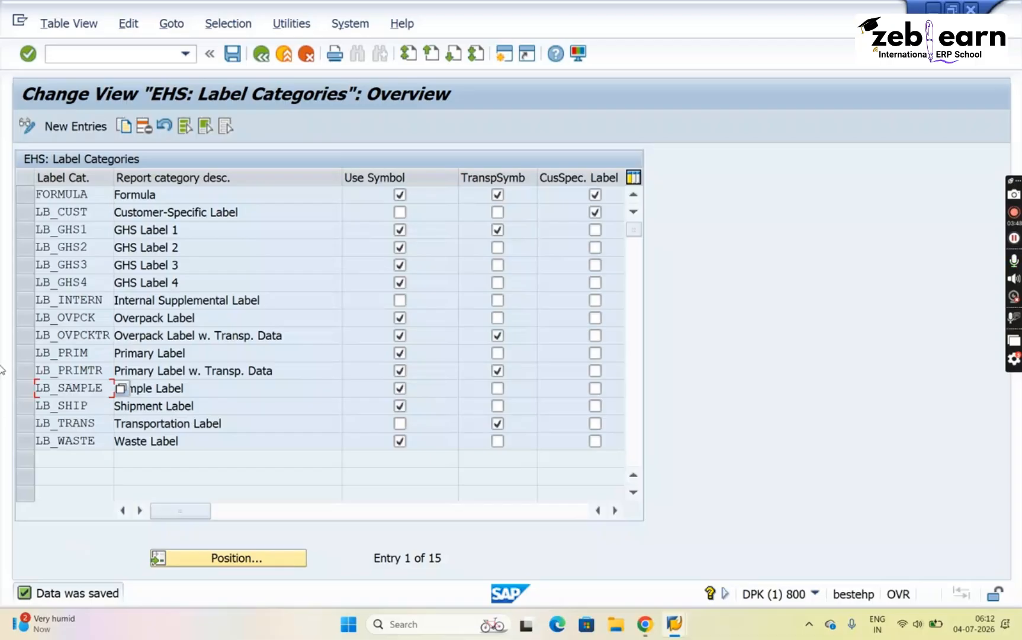
- Add a new label category entry for LB_PROD, choosing it from the list of possible report categories
click(76, 131)
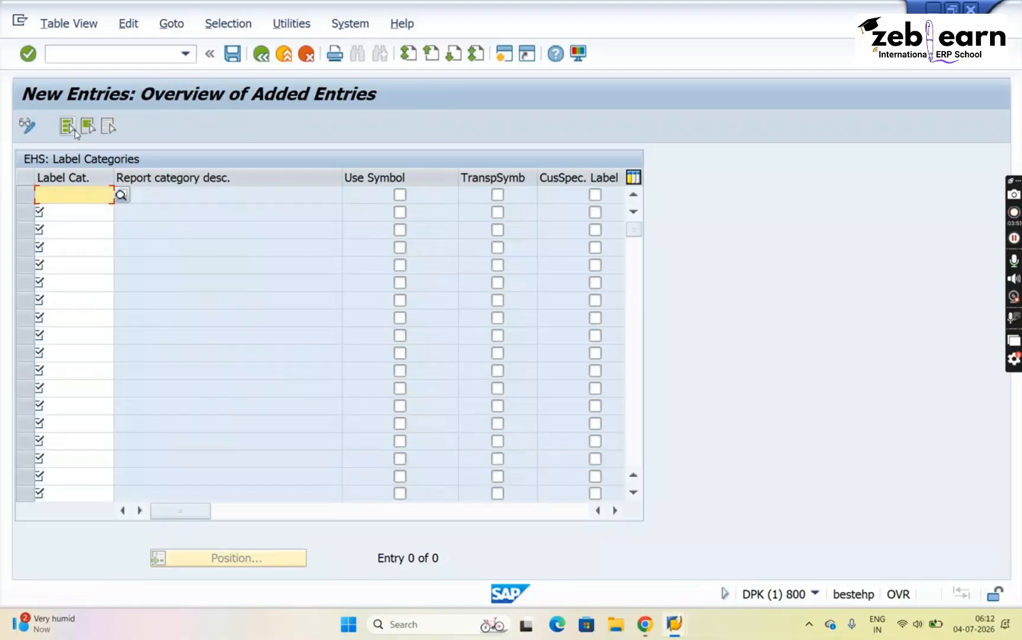
click(121, 195)
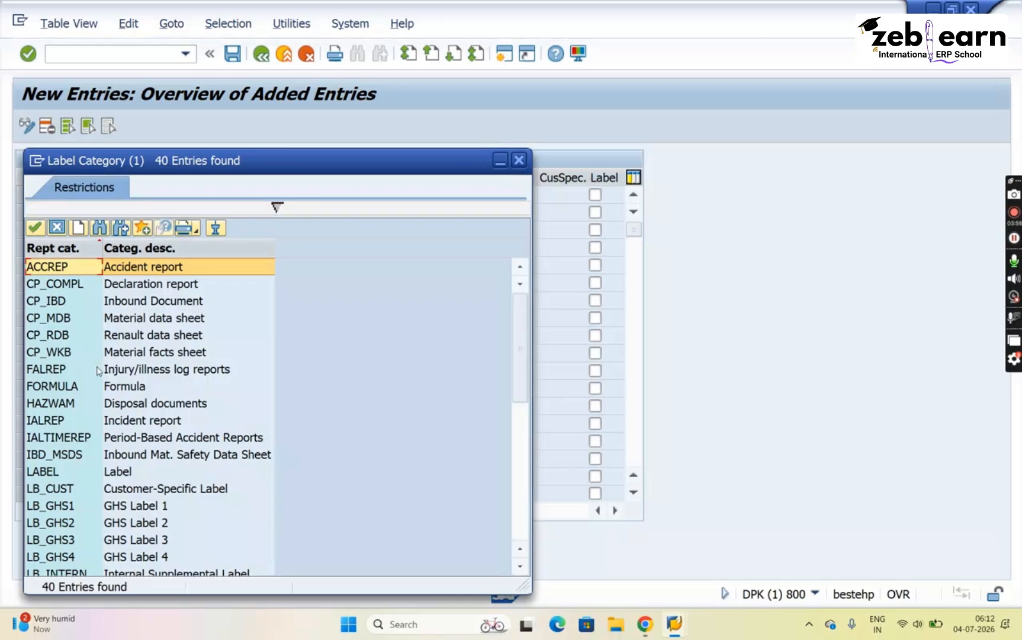
click(83, 494)
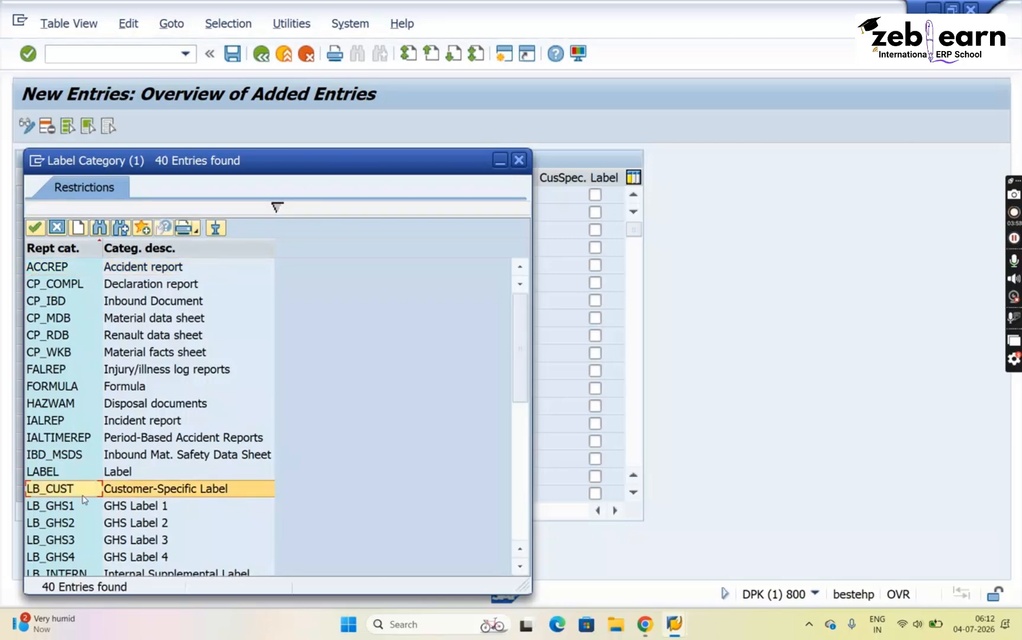
scroll(84, 499, down, 3)
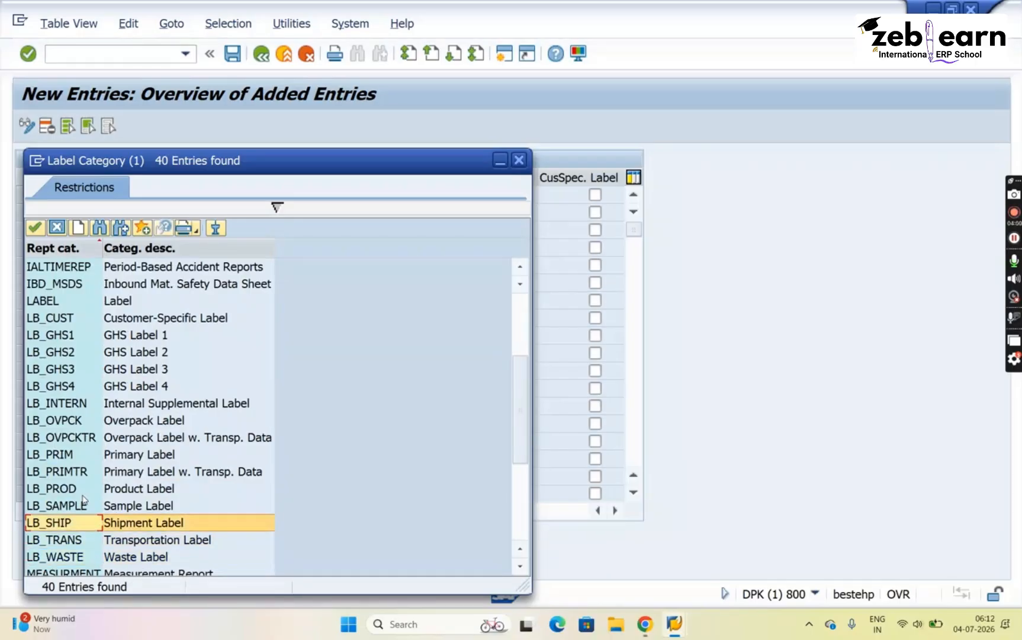
double_click(83, 492)
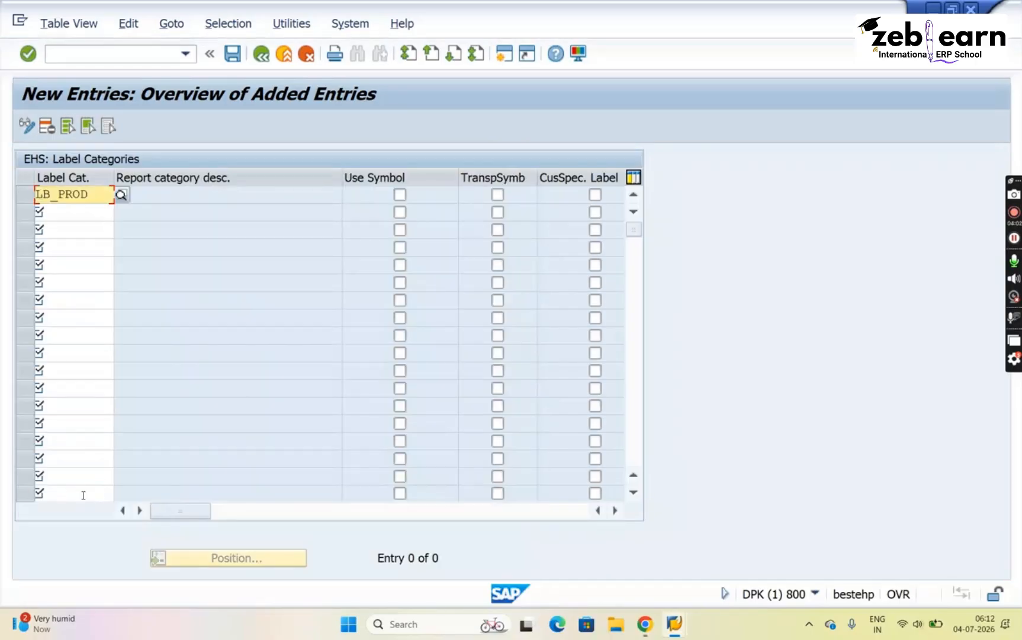
key(Return)
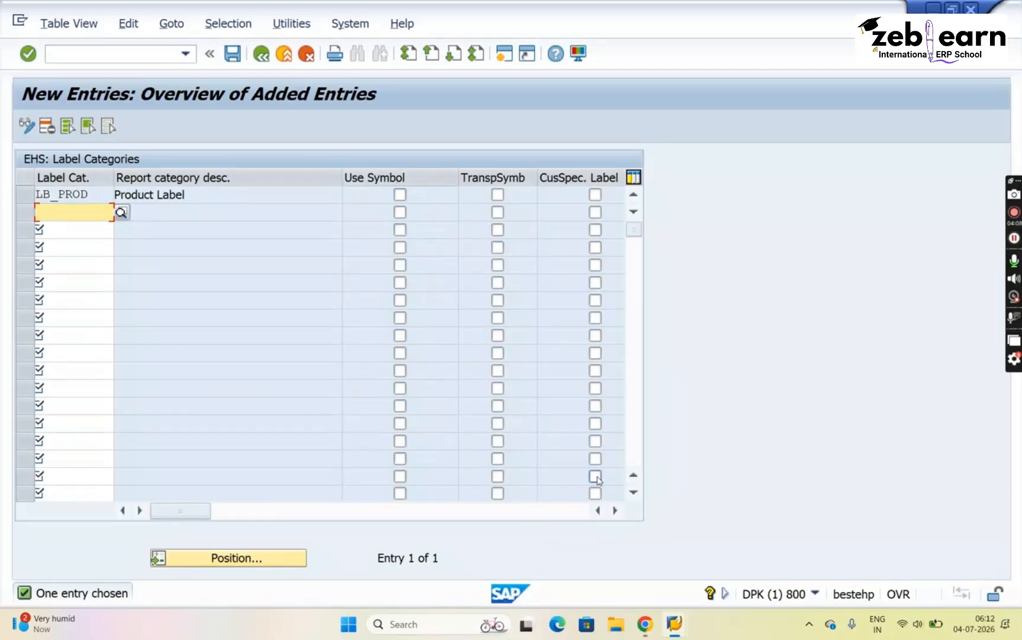
click(614, 510)
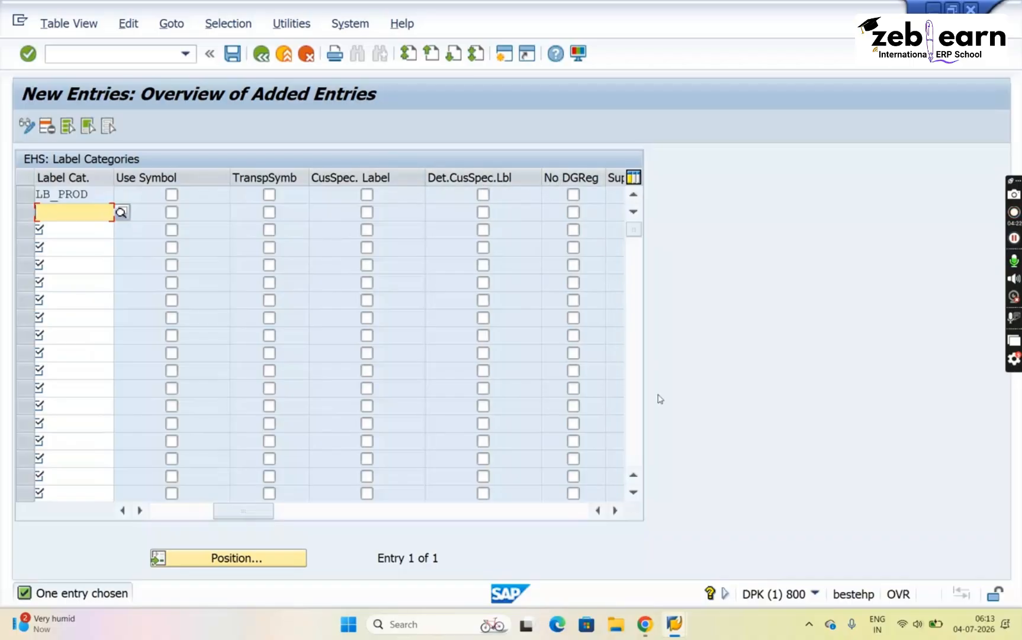
click(614, 510)
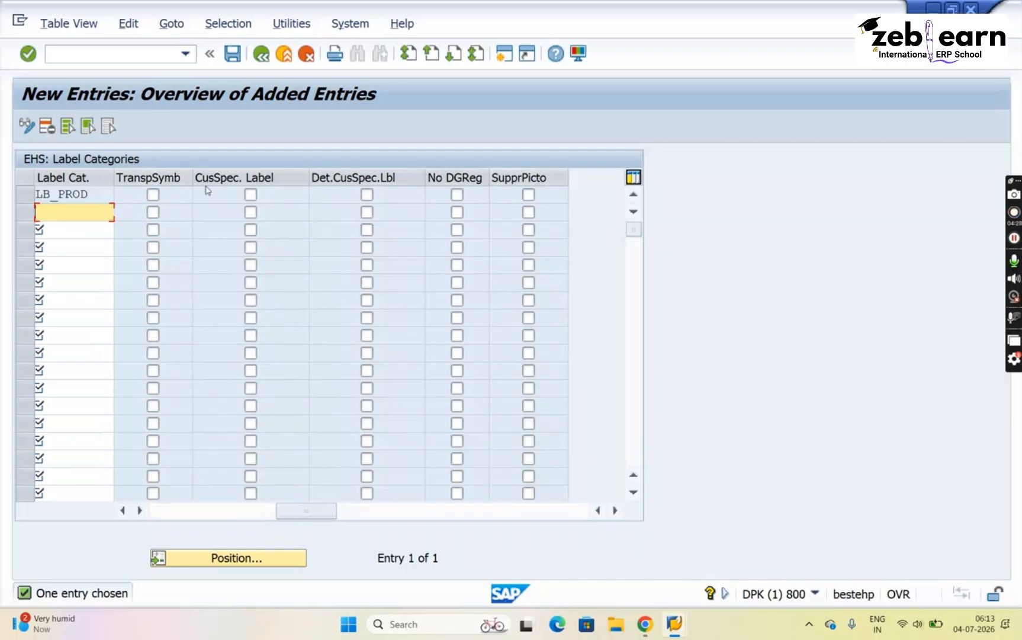
drag(214, 519, 157, 515)
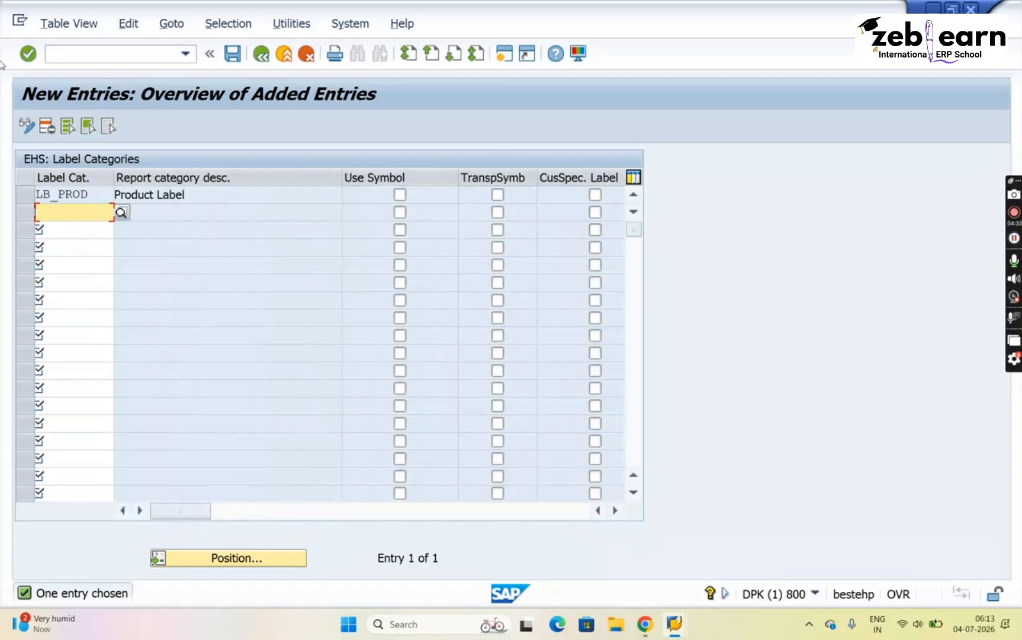
- Return from the new LB_PROD entry to the label categories overview
click(94, 195)
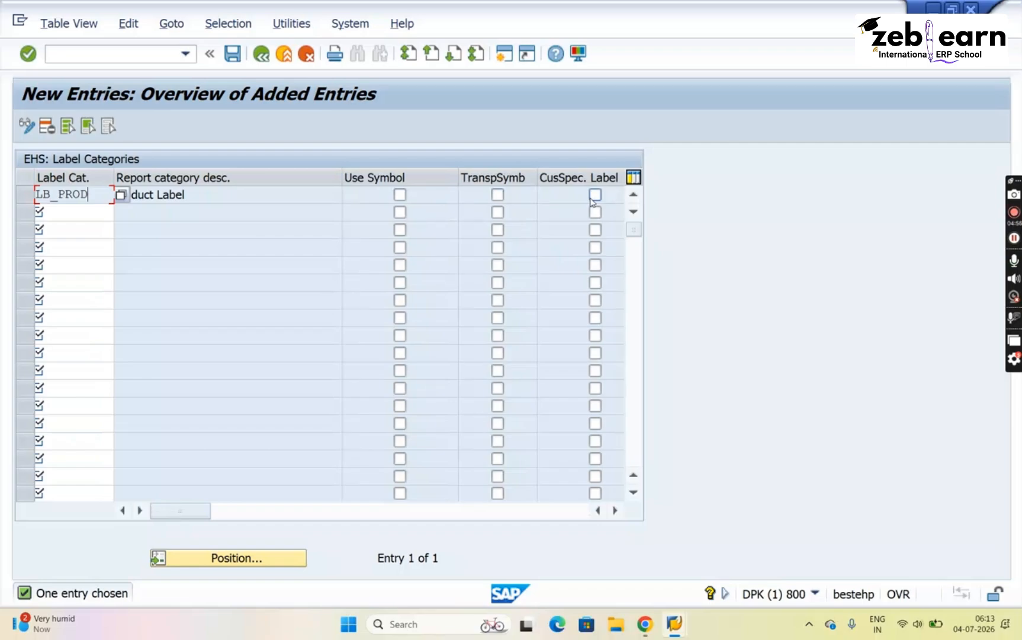
click(266, 58)
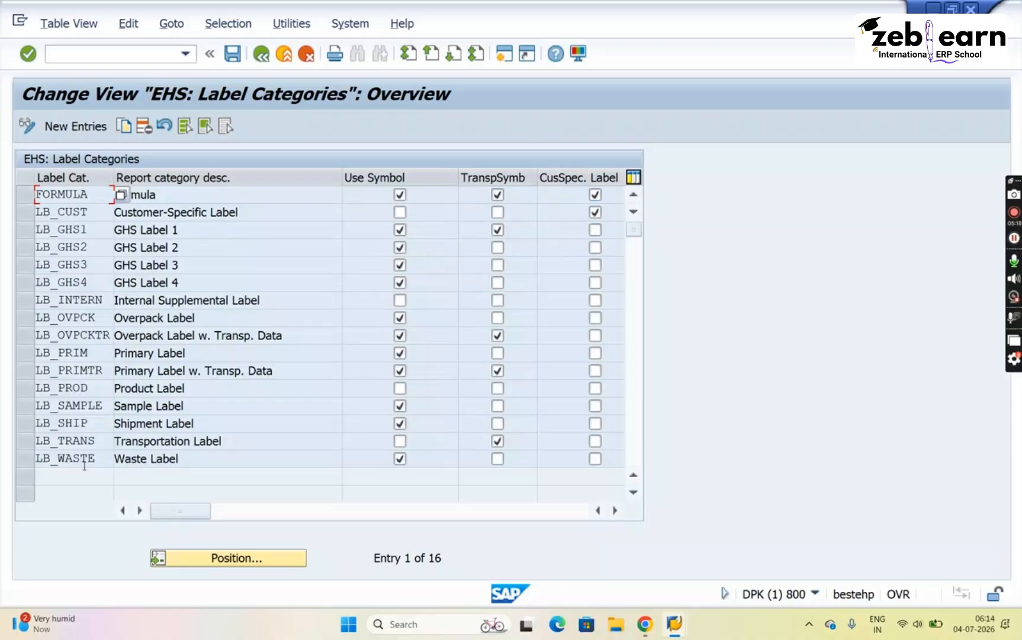
- Compare the LB_OVPCK and LB_OVPCKTR overpack label rows, marking each and clearing both markings
click(25, 320)
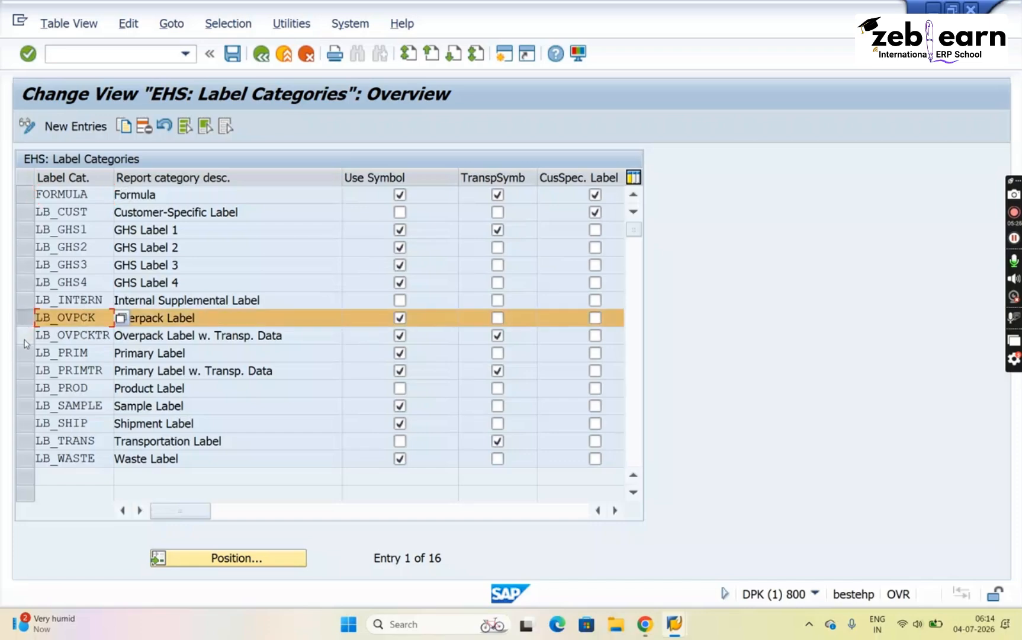
click(25, 337)
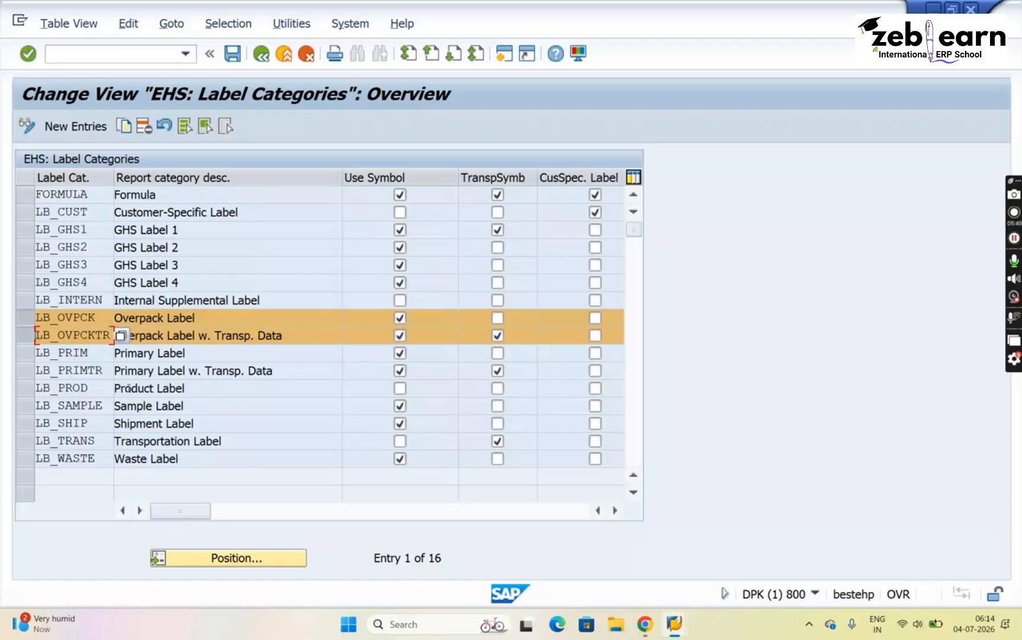
click(25, 317)
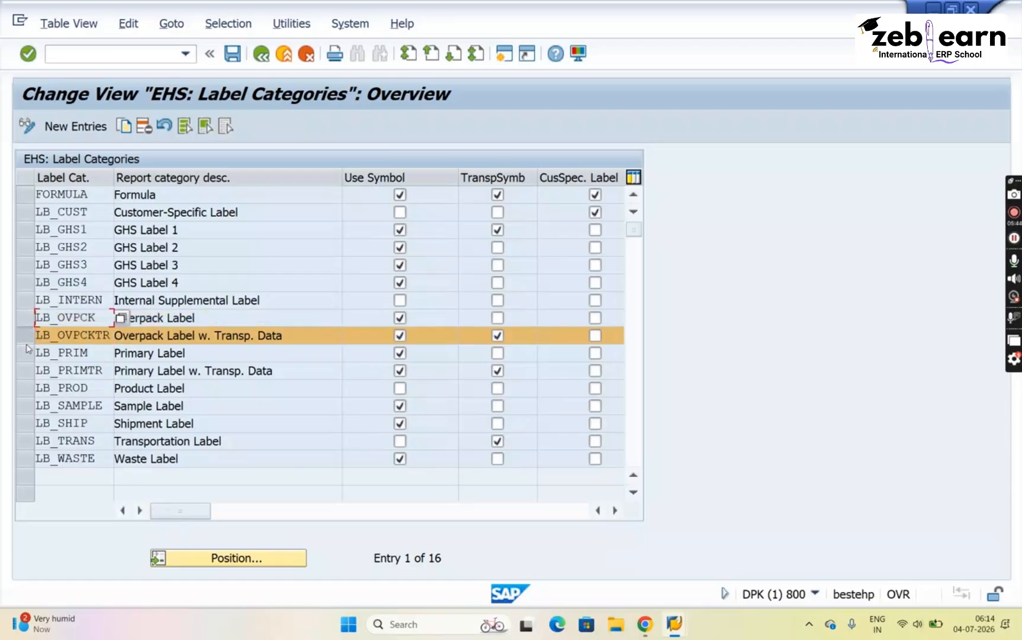
click(26, 341)
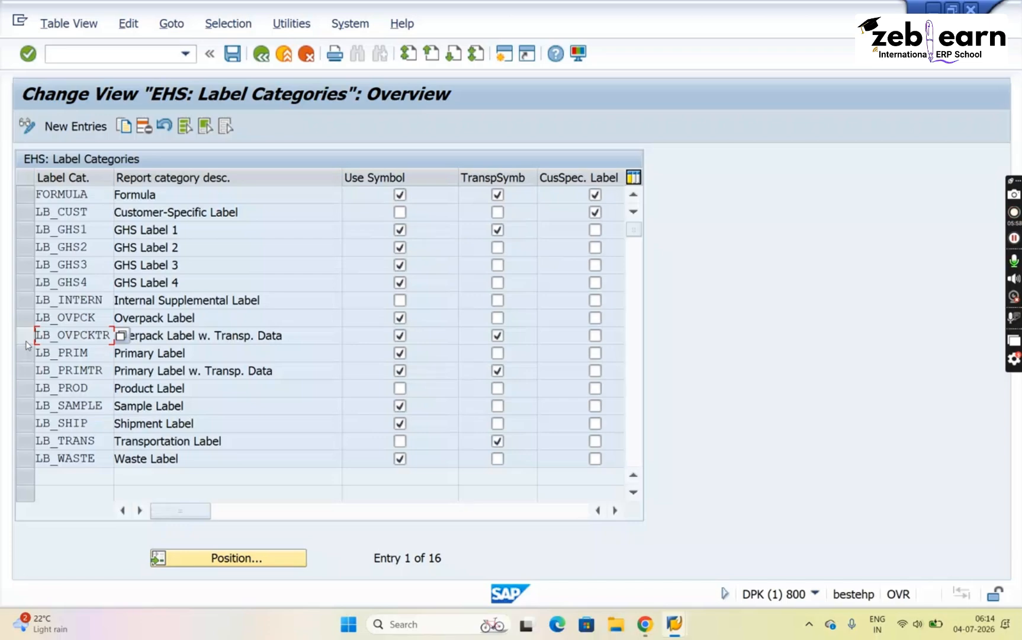
click(214, 317)
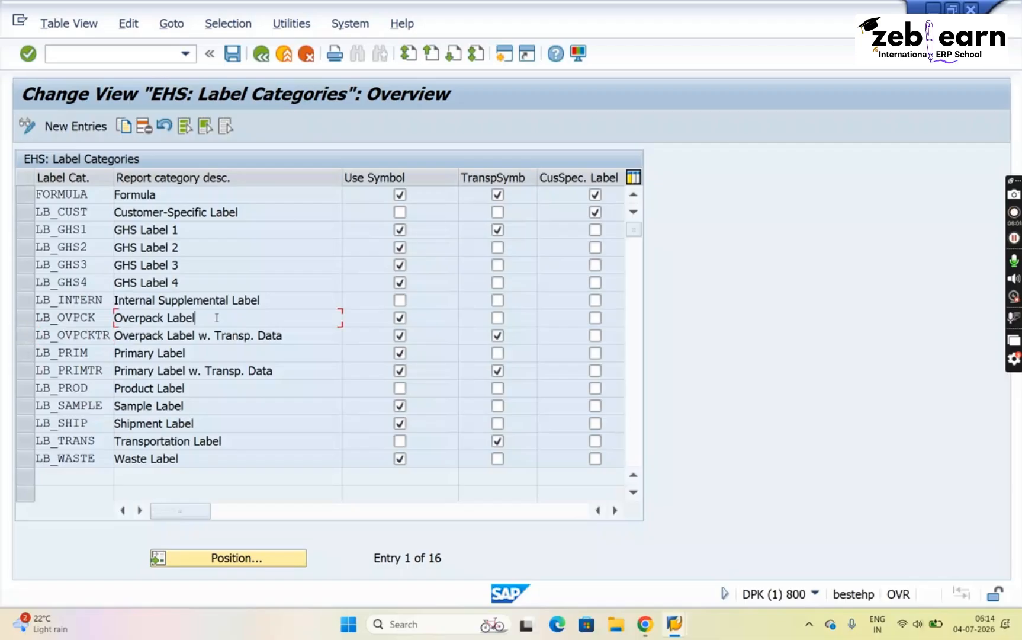
click(302, 336)
- Mark the LB_OVPCK row and compare its symbol and transport symbol settings with those of LB_OVPCKTR
click(25, 318)
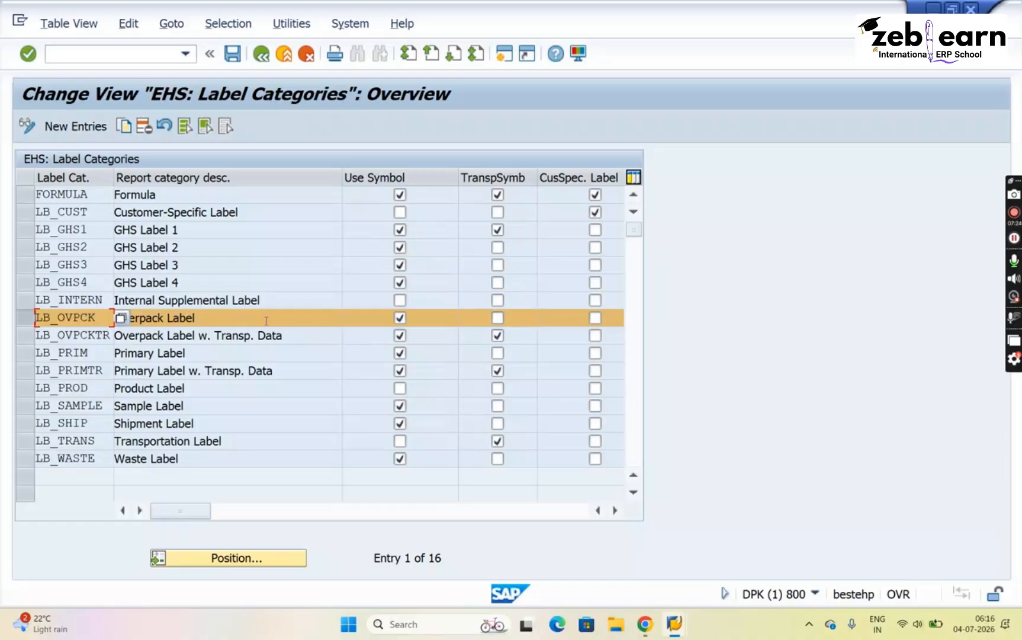
click(213, 313)
click(290, 337)
drag(290, 336, 113, 335)
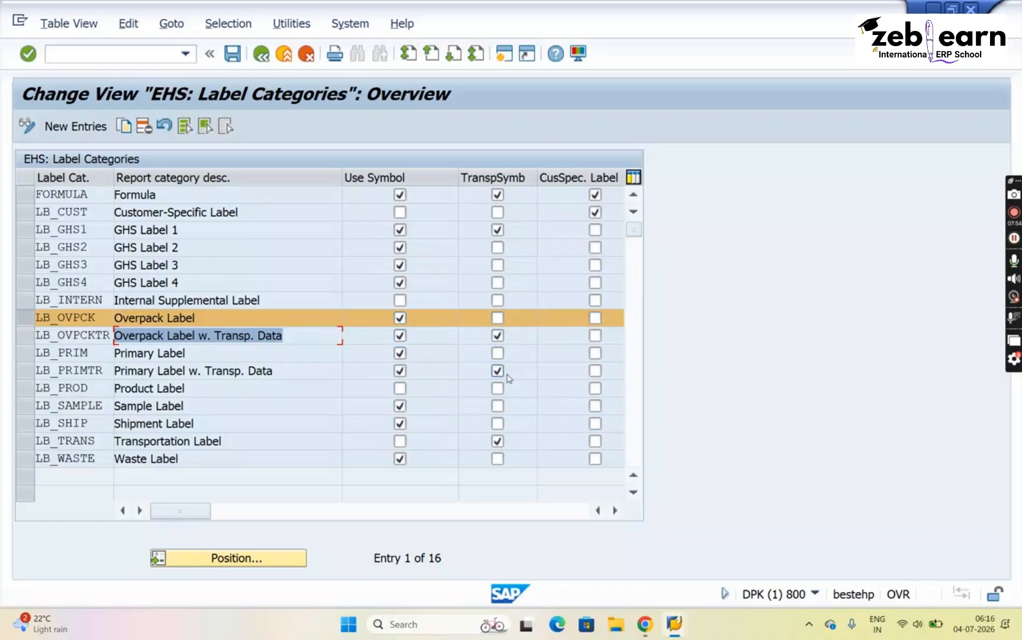
click(293, 334)
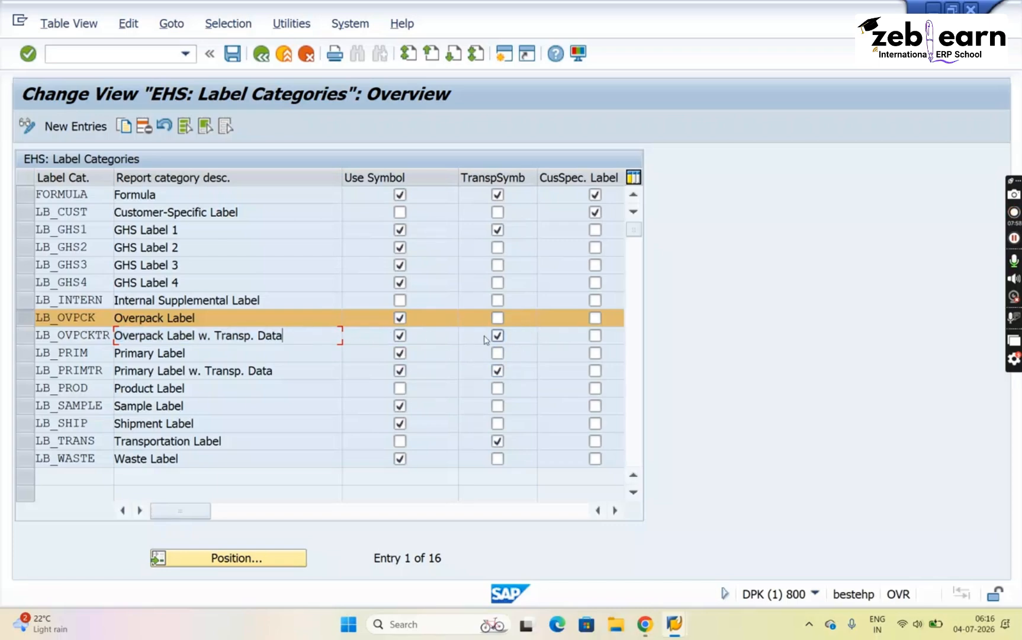
click(614, 510)
click(615, 510)
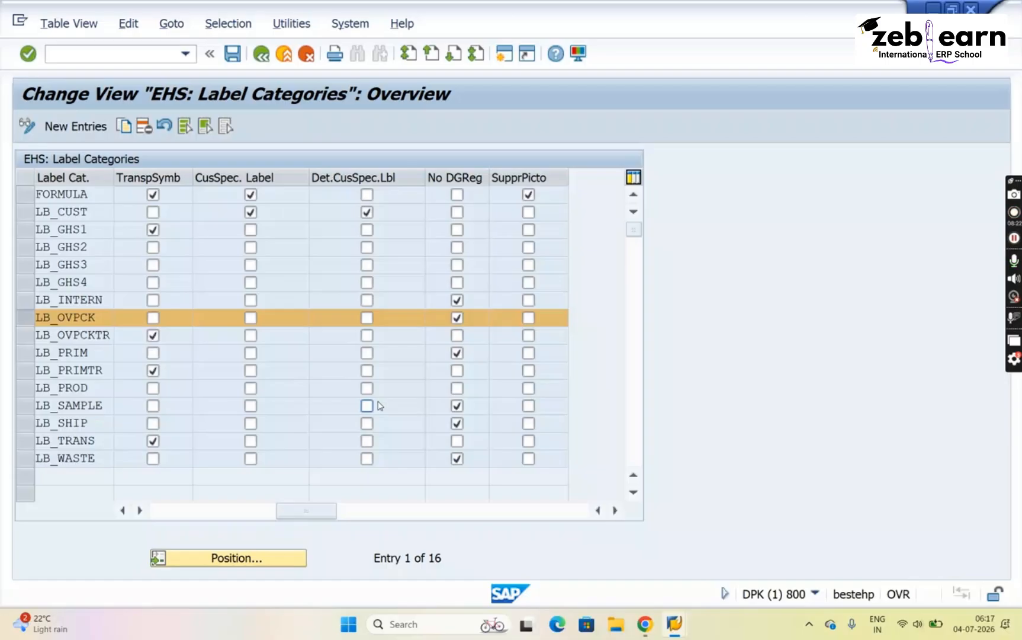
click(122, 510)
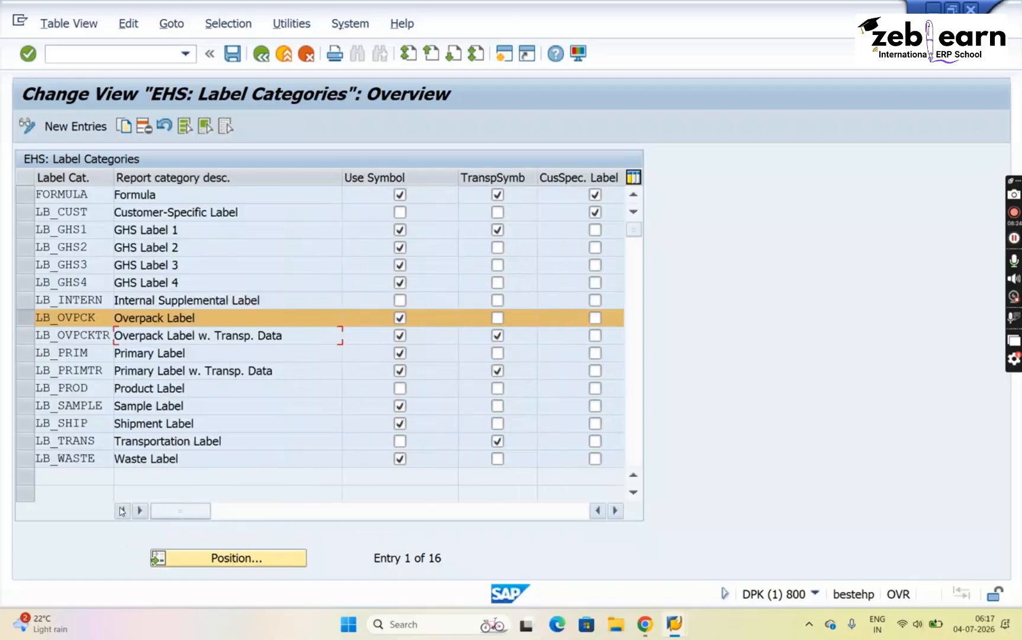
- Examine the CusSpec. Label and Det.CusSpec.Lbl settings of the LB_CUST row, clearing its marking when done
click(28, 213)
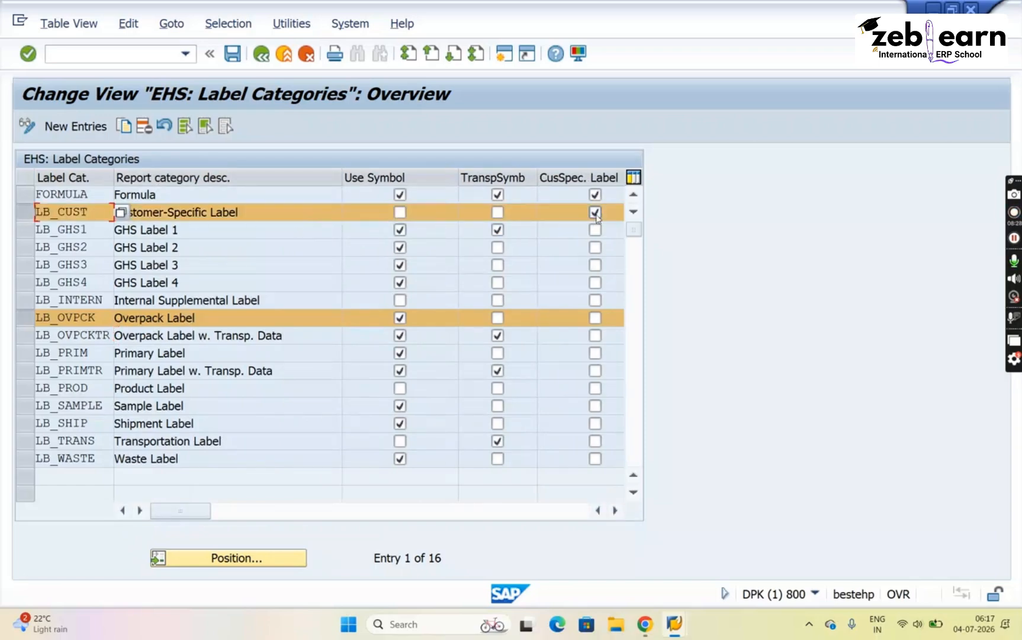
click(619, 512)
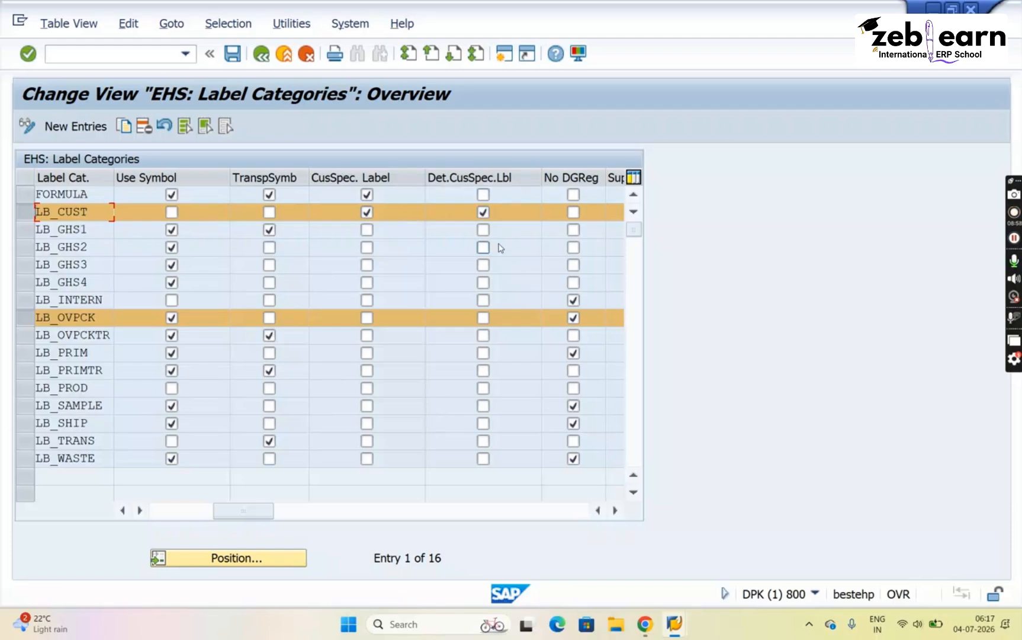
click(25, 212)
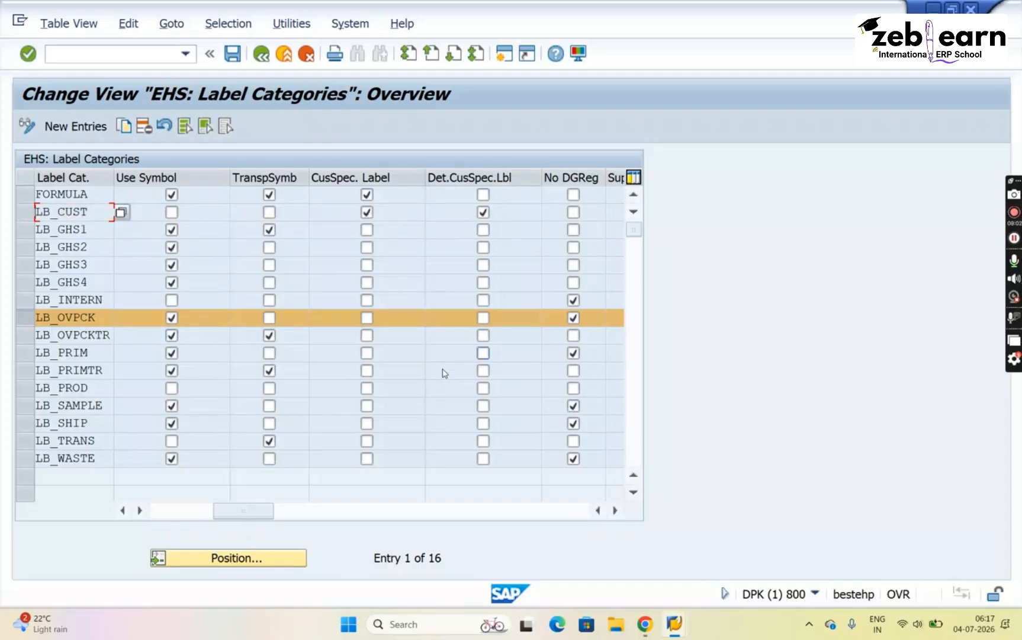
- Examine the No DGReg settings of the overpack labels, moving the row marking from LB_OVPCK to LB_OVPCKTR
click(614, 510)
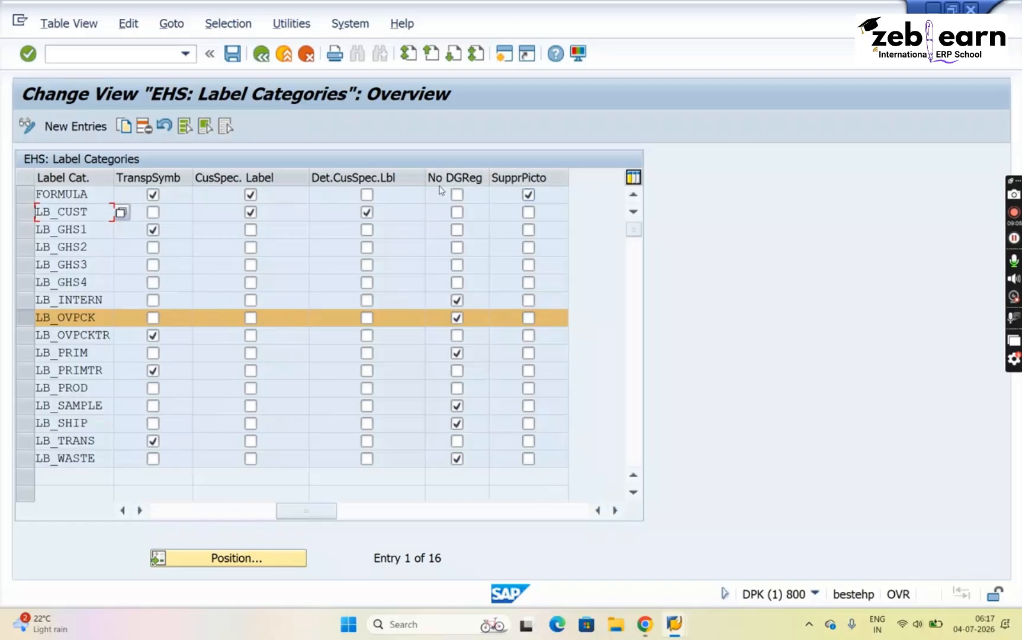
click(457, 353)
click(106, 333)
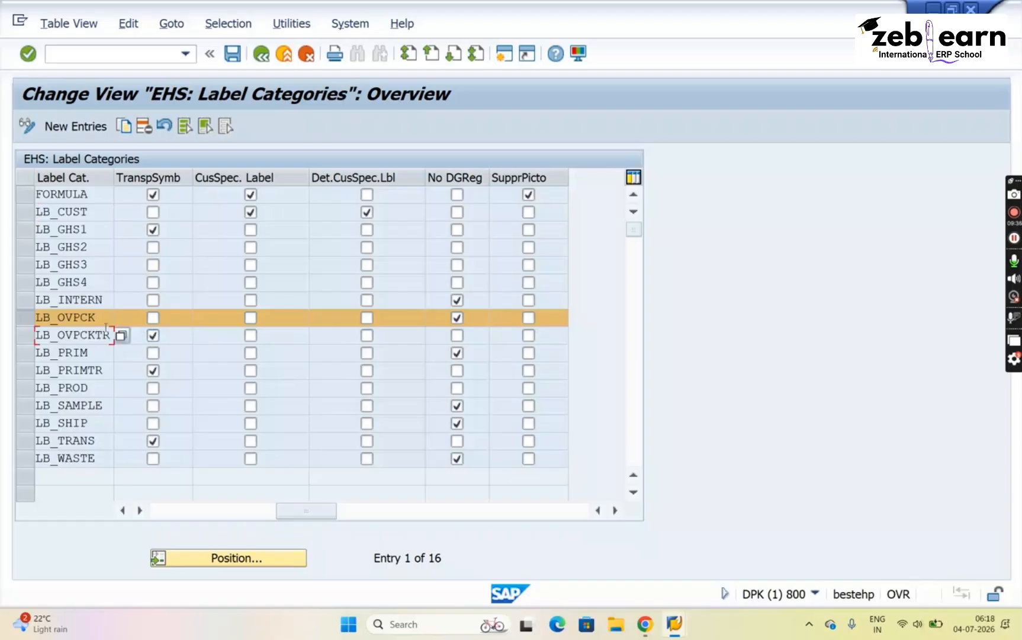
click(101, 314)
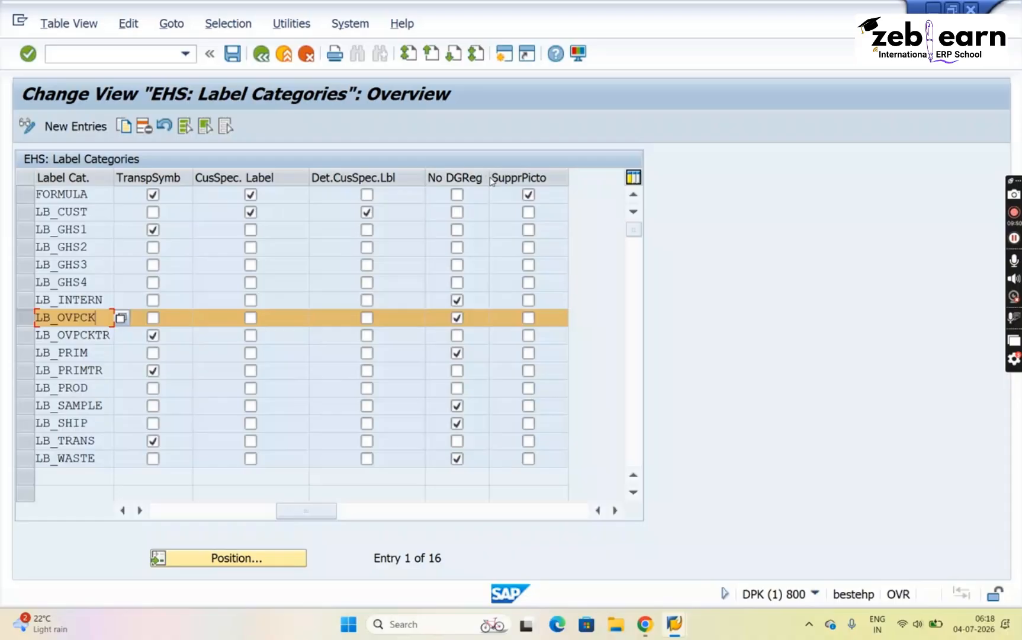
click(26, 335)
click(26, 319)
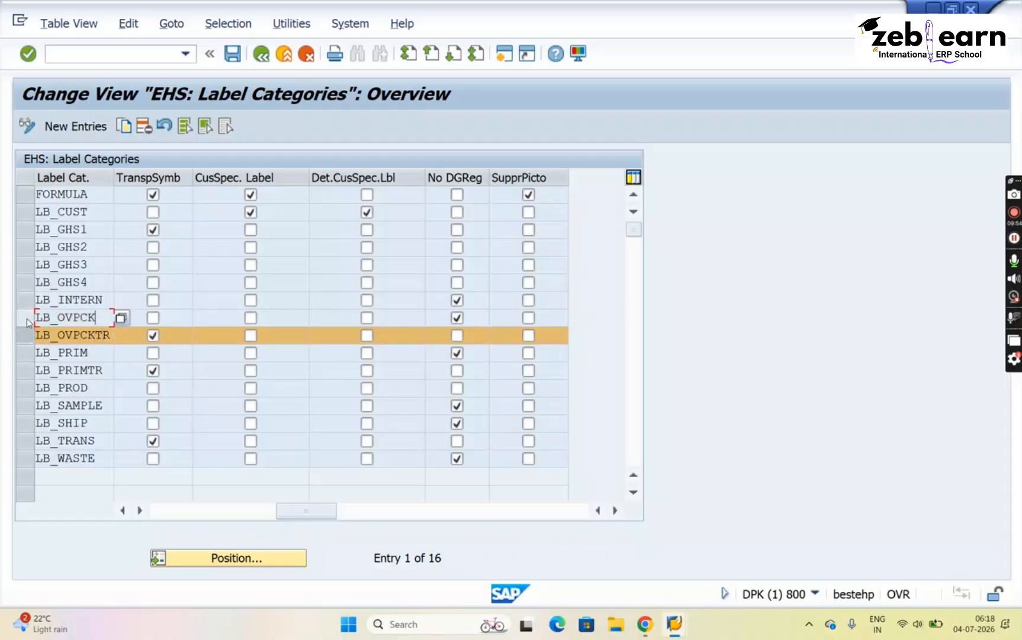
click(93, 339)
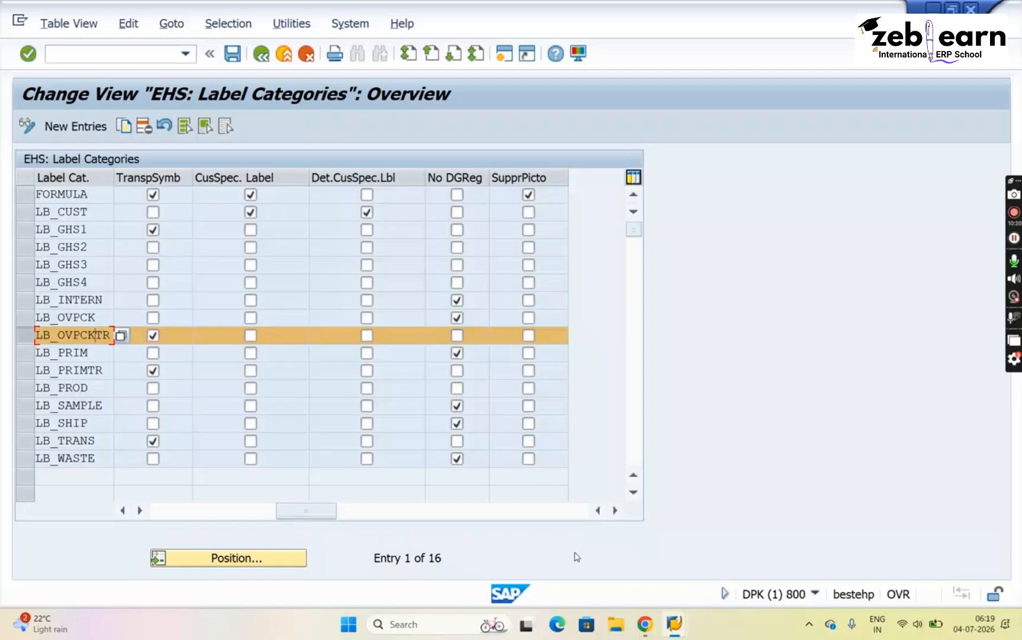
- Switch to the Teams meeting in Chrome, admit the participant waiting in the lobby, and return to SAP
mouse_move(644, 623)
click(612, 567)
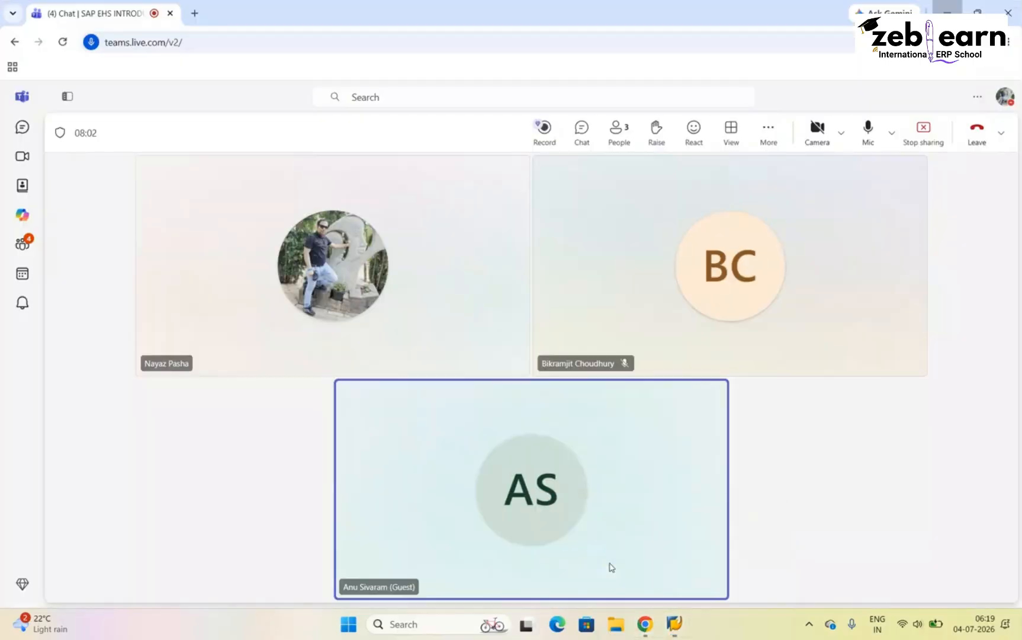
click(572, 220)
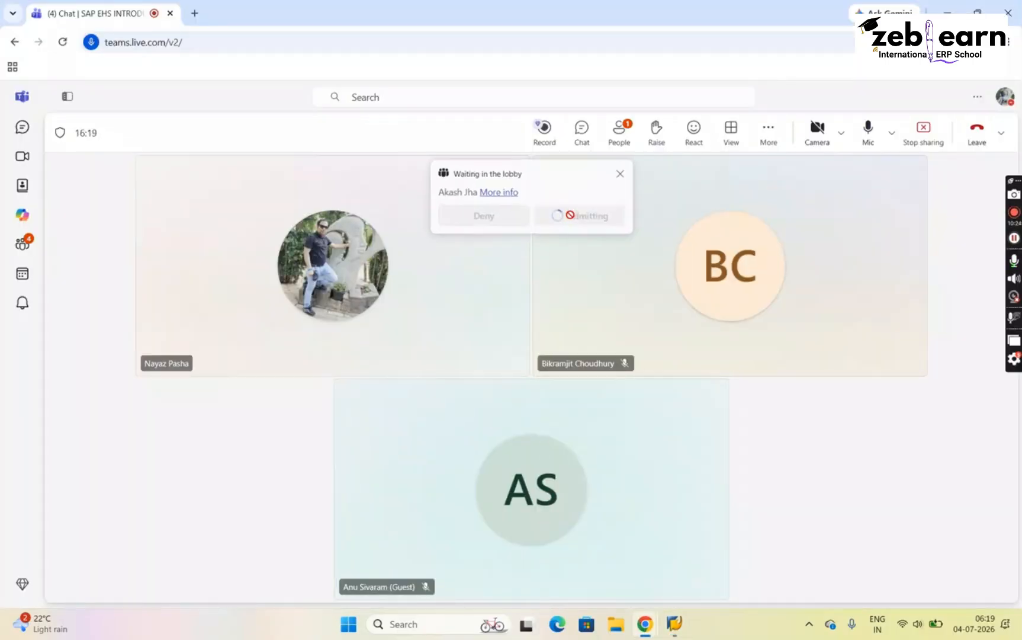
click(945, 8)
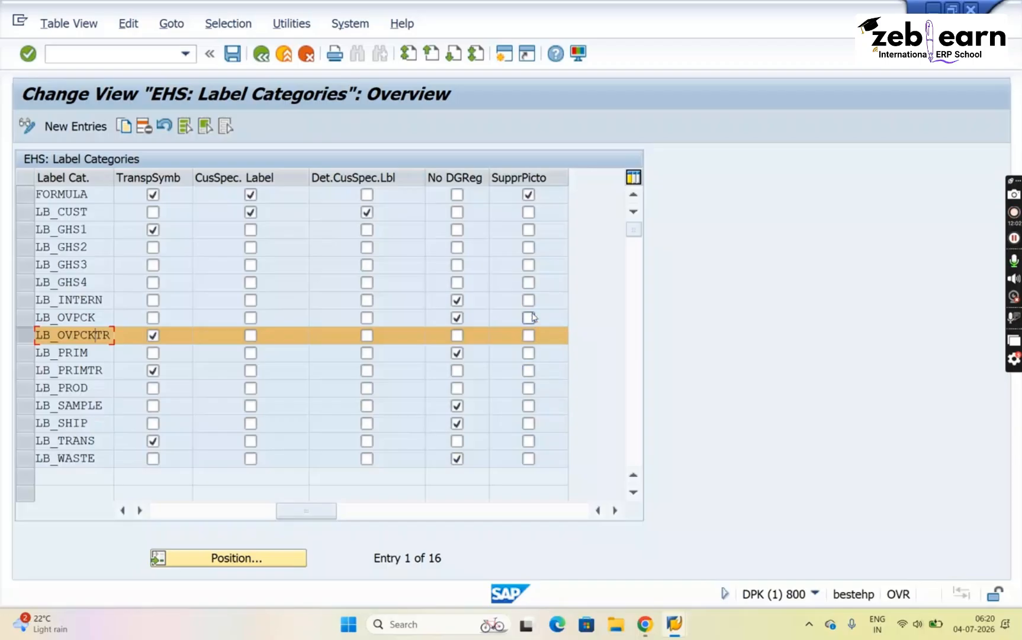
- Mark the LB_PROD Product Label row instead of LB_OVPCKTR and turn on Use Symbol for it
click(27, 389)
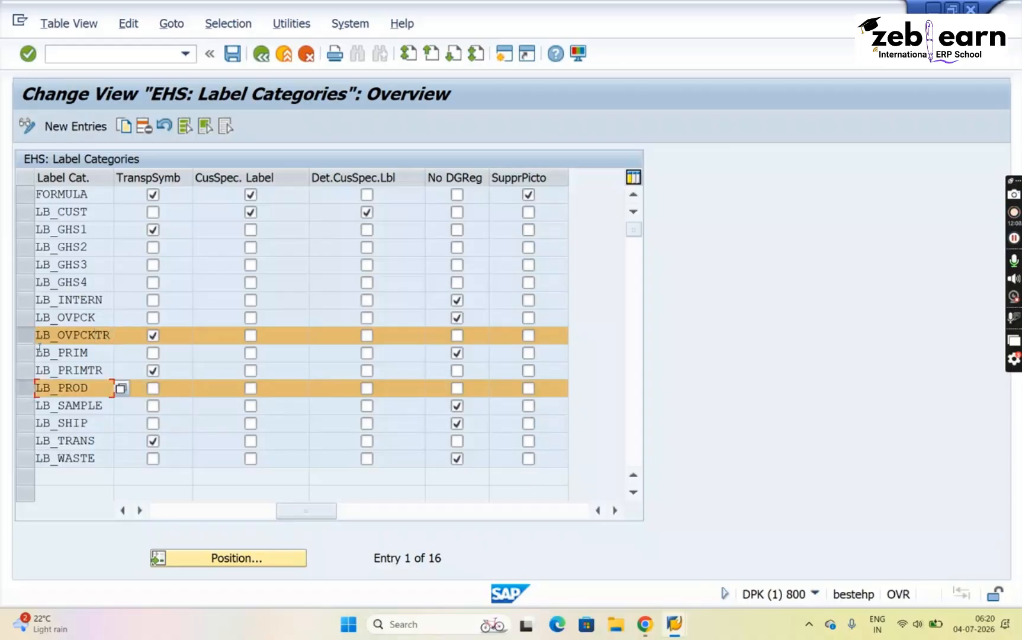
click(95, 334)
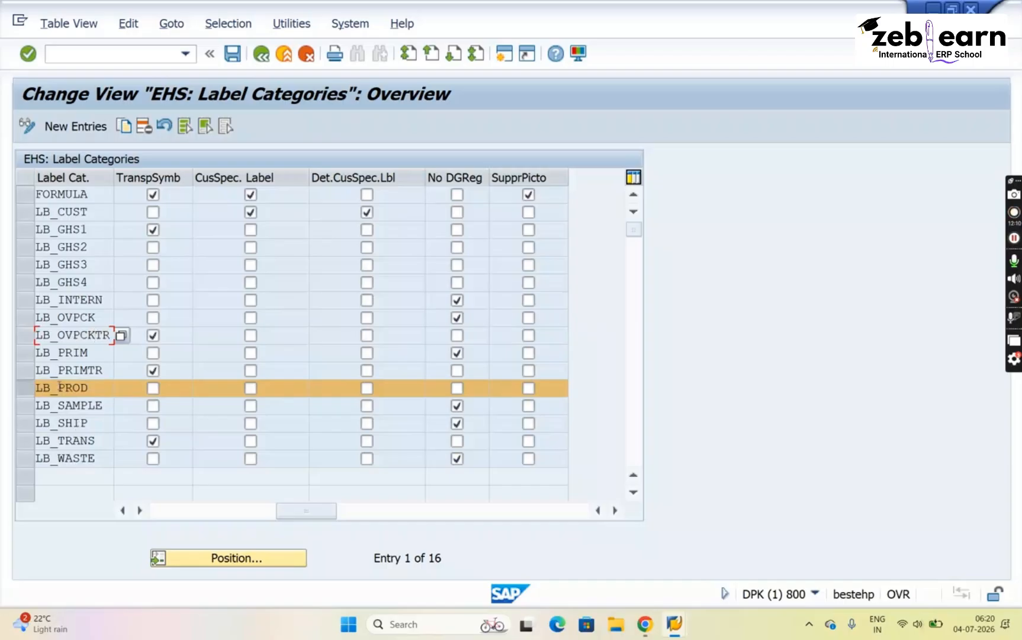
click(94, 388)
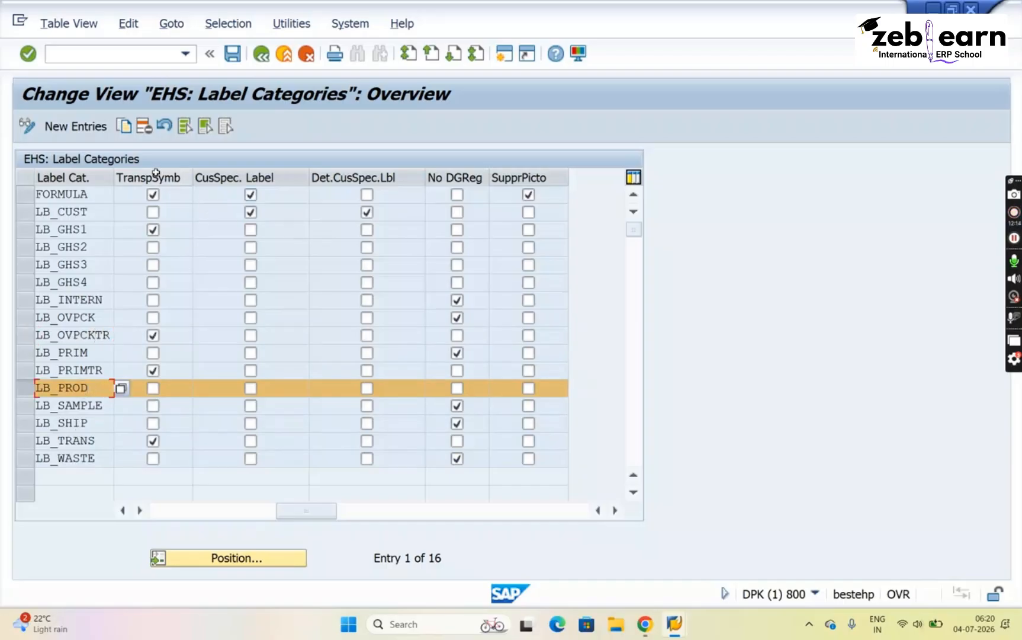
click(164, 512)
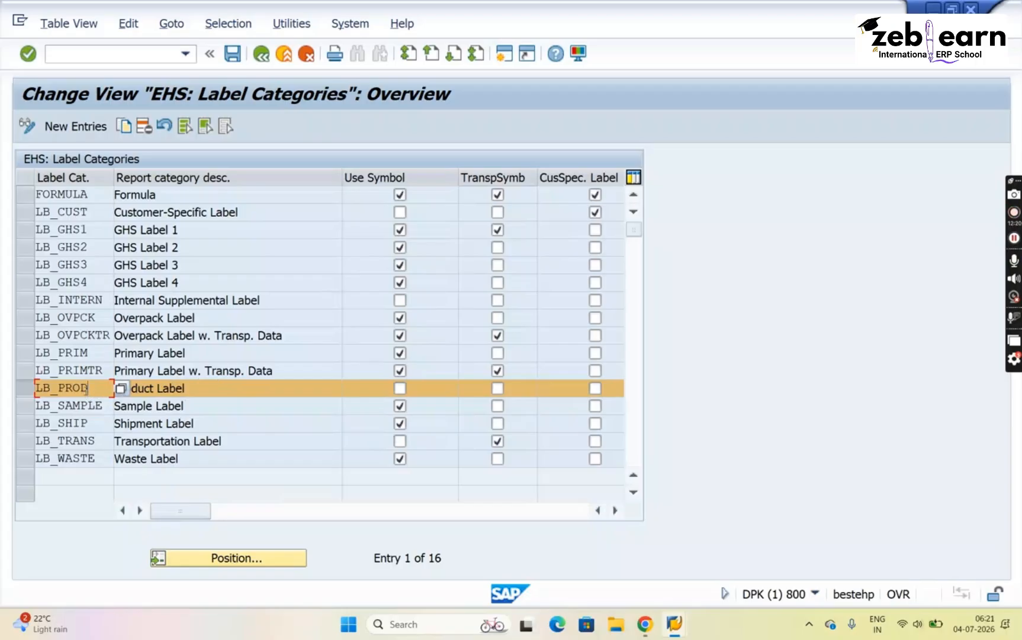
double_click(86, 391)
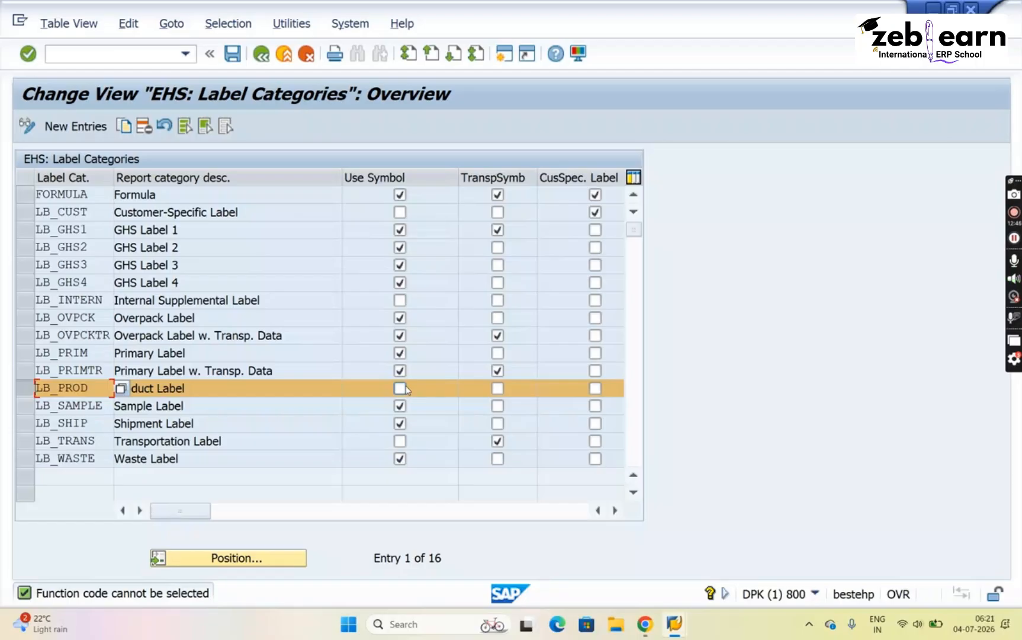
click(196, 388)
click(400, 388)
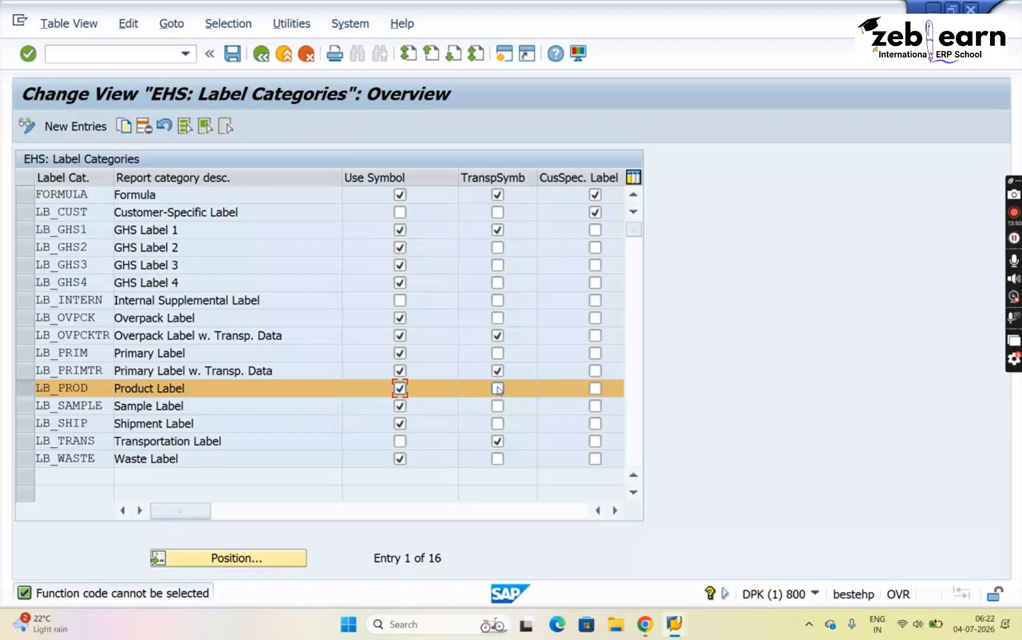
click(198, 390)
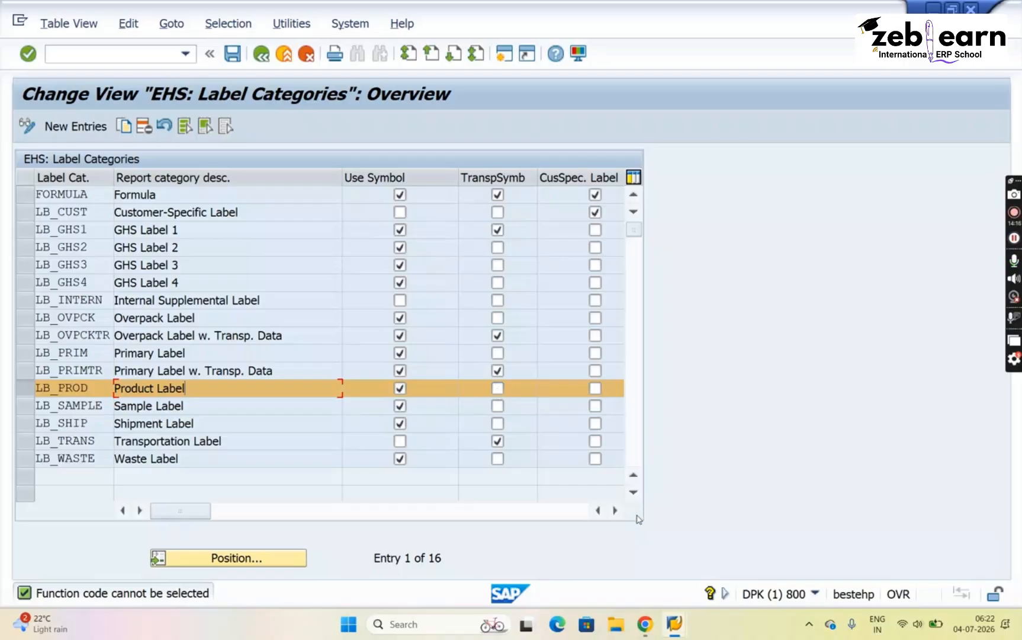
- Compare the customer-specific label settings of LB_CUST with LB_PROD, marking the LB_CUST row temporarily
click(616, 510)
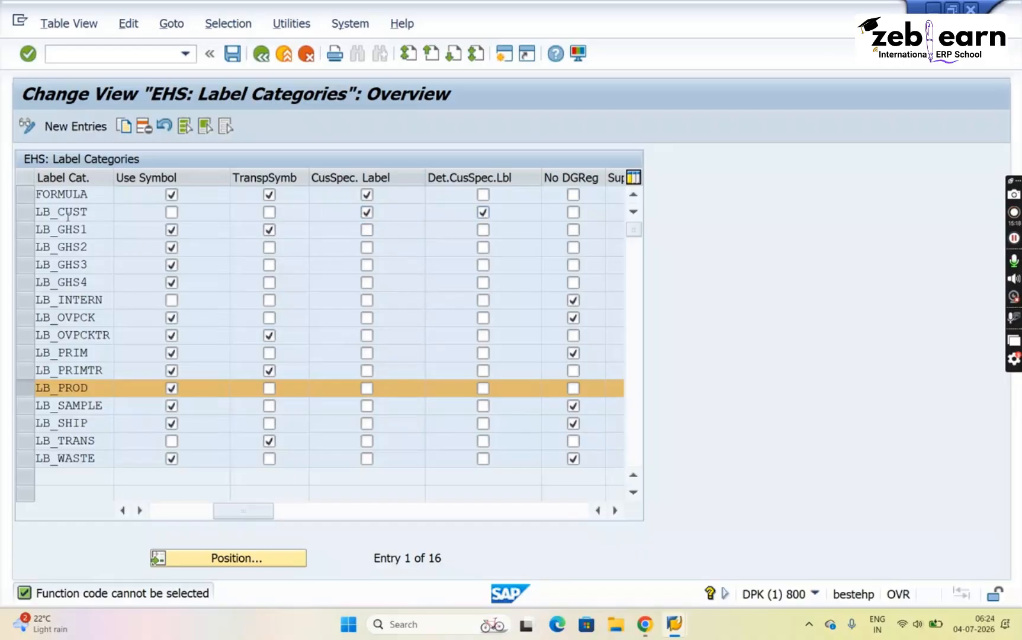
click(28, 215)
click(28, 215)
click(97, 389)
click(89, 212)
click(26, 217)
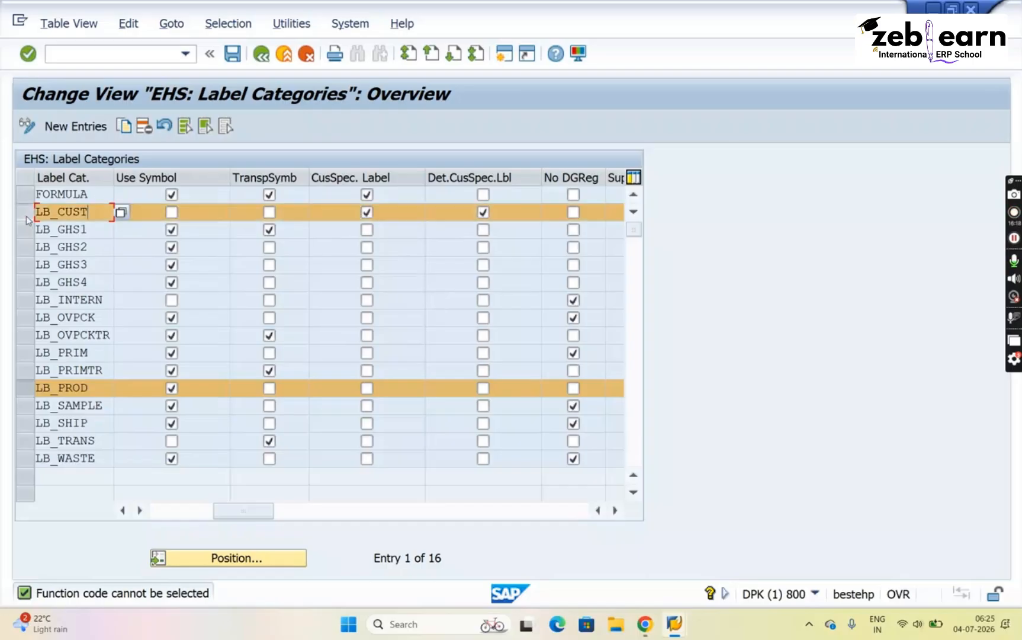
click(26, 217)
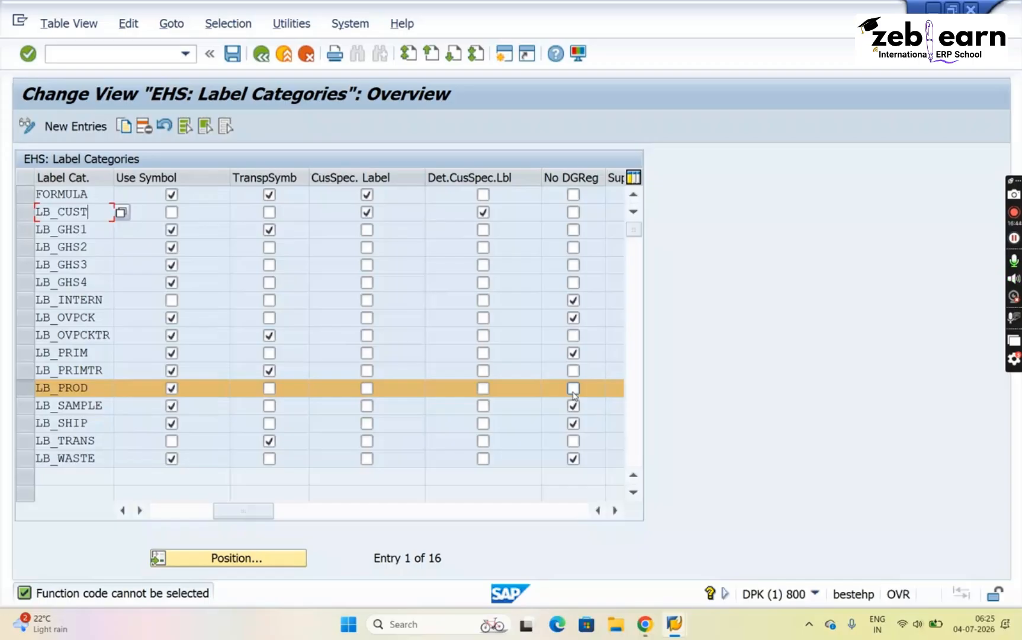
- Turn on No DGReg for the LB_PROD label category
click(94, 389)
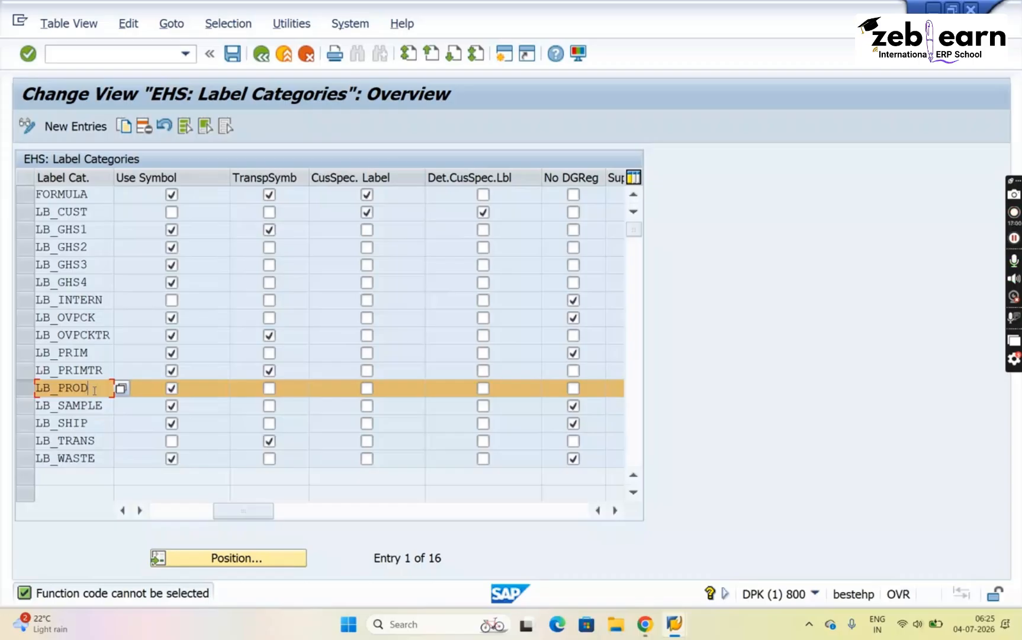
click(573, 389)
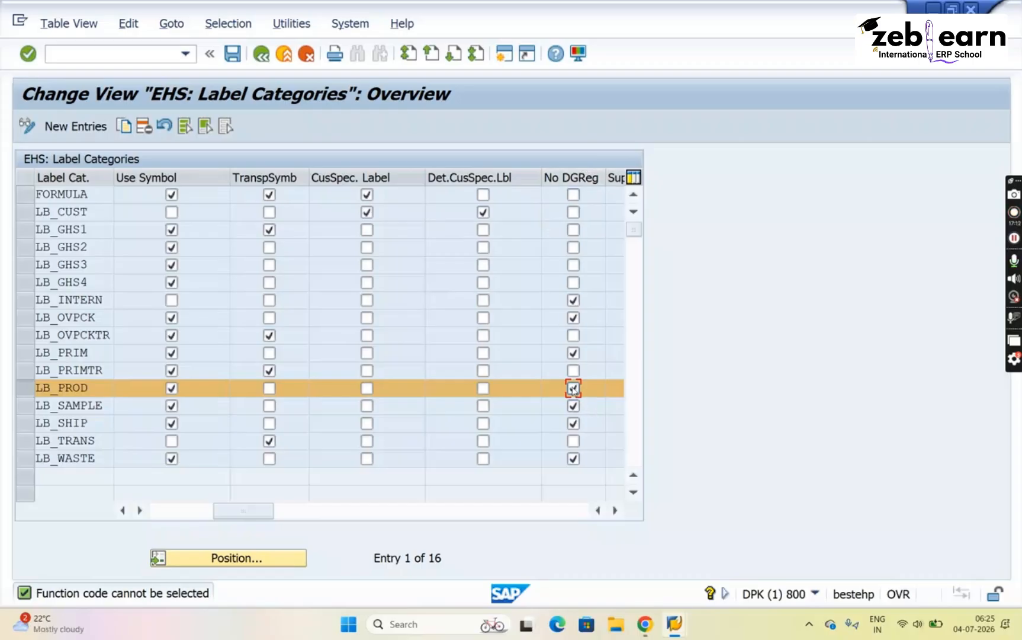
- Check the remaining option columns for LB_PROD, save the label categories, and unmark the LB_PROD row
click(101, 390)
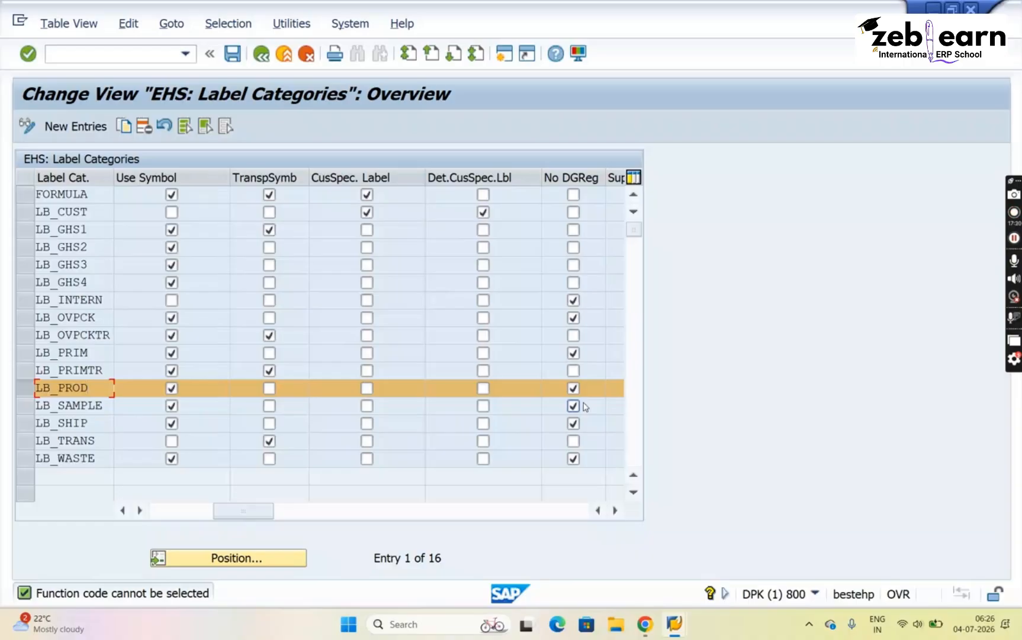
click(616, 513)
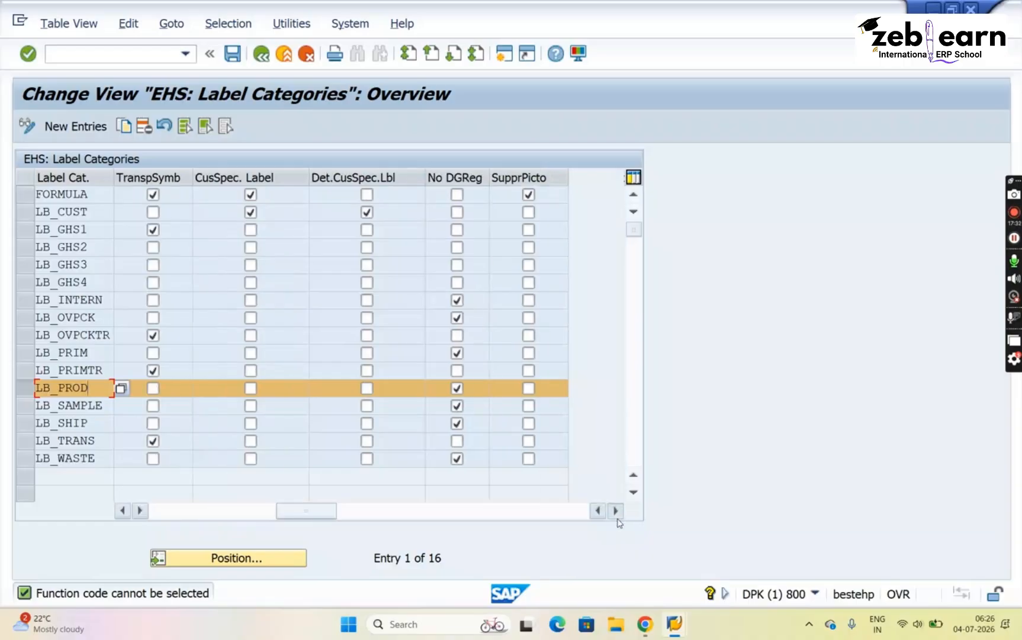
click(615, 512)
click(616, 513)
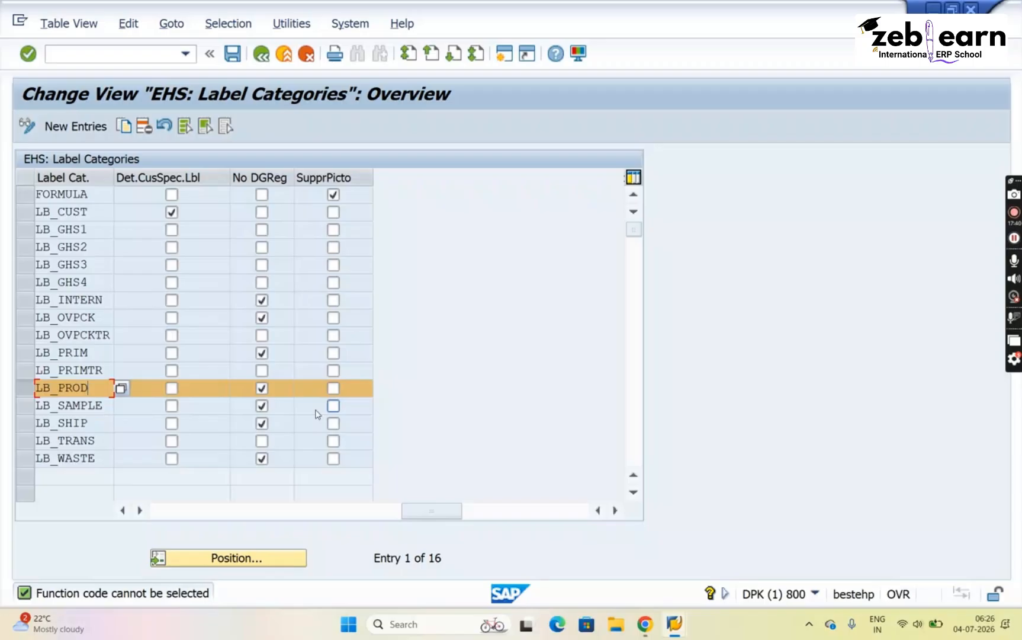
click(155, 512)
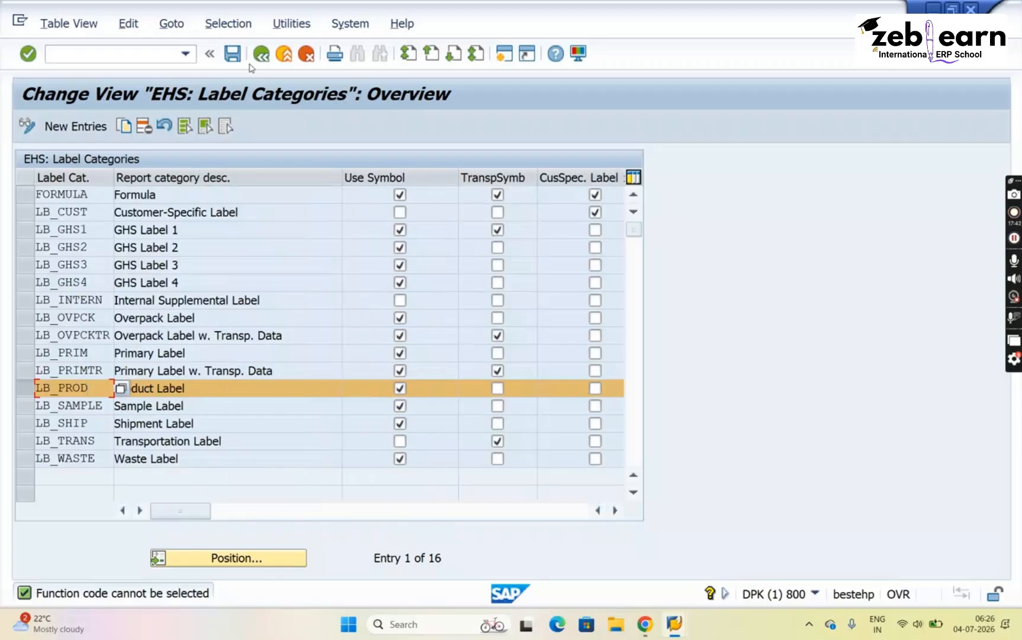
click(233, 54)
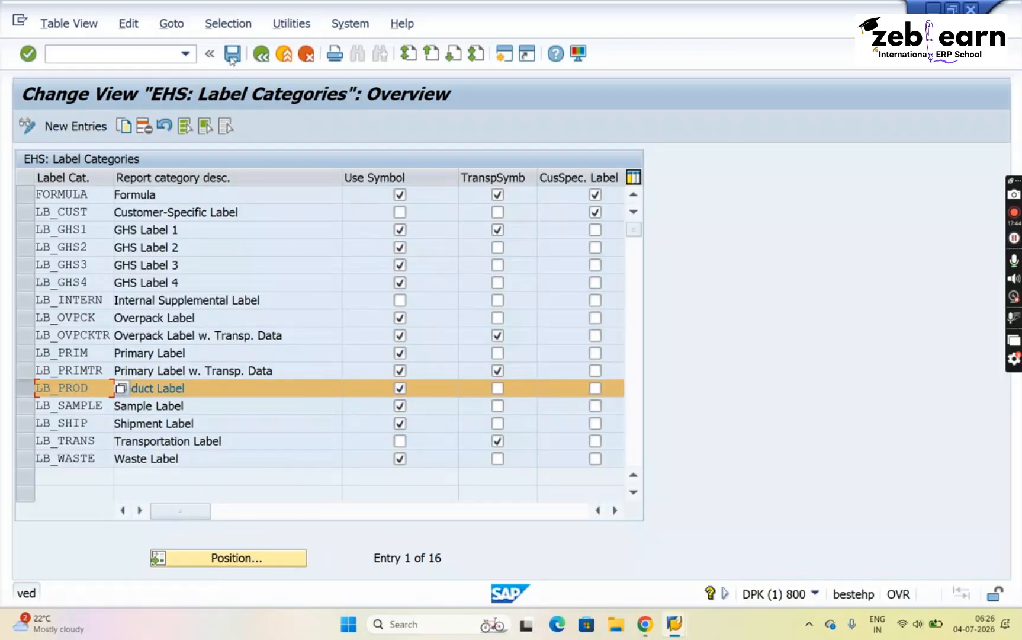
click(24, 392)
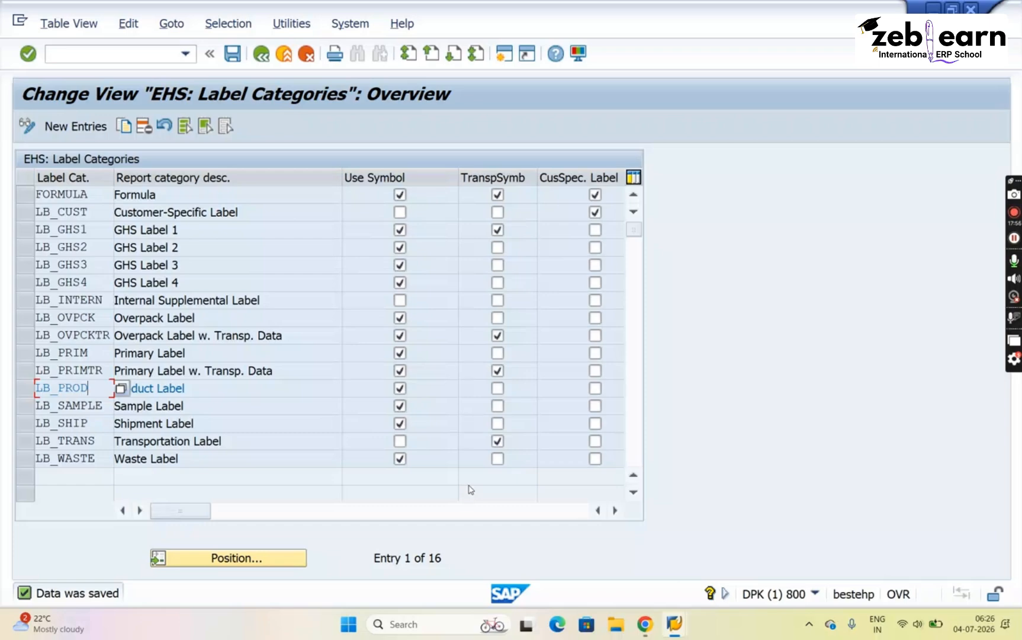
- Examine the symbol, transport, customer-specific and dangerous goods options of LB_OVPCKTR and LB_CUST, marking each row temporarily
click(26, 337)
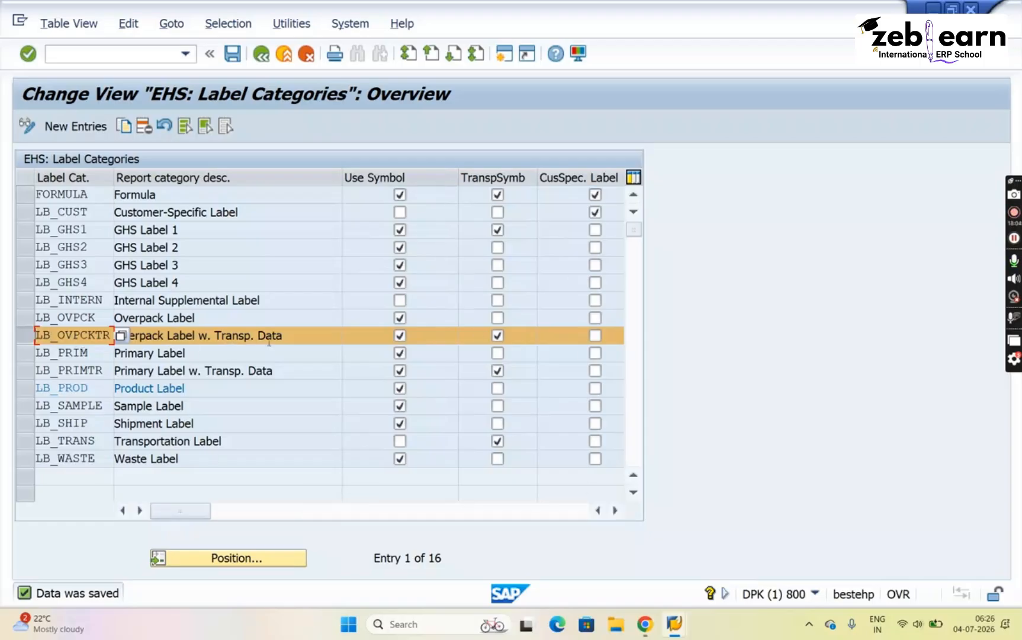
click(297, 335)
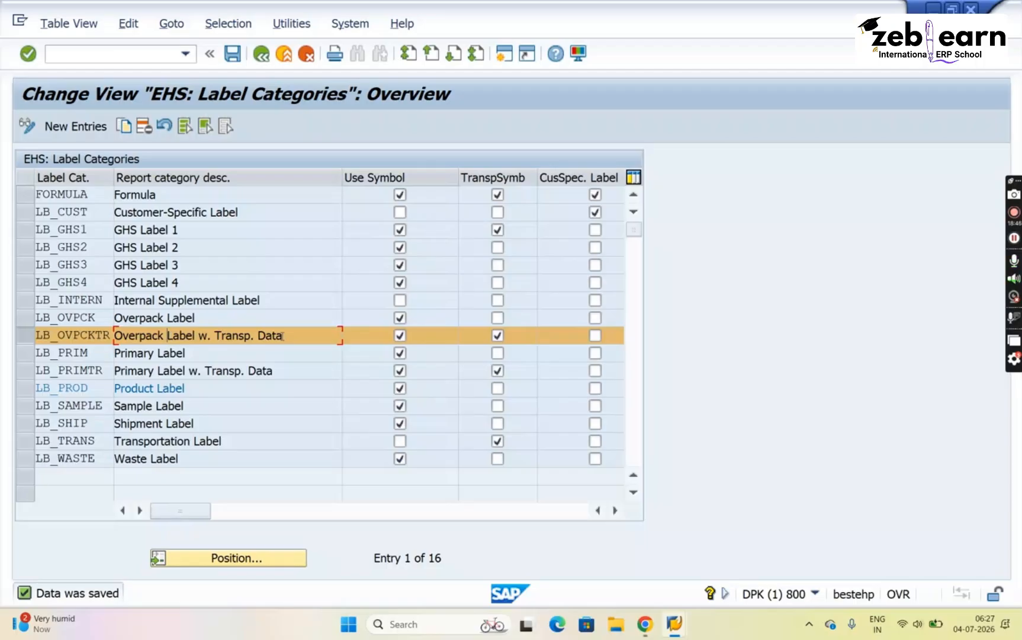
drag(282, 336, 199, 336)
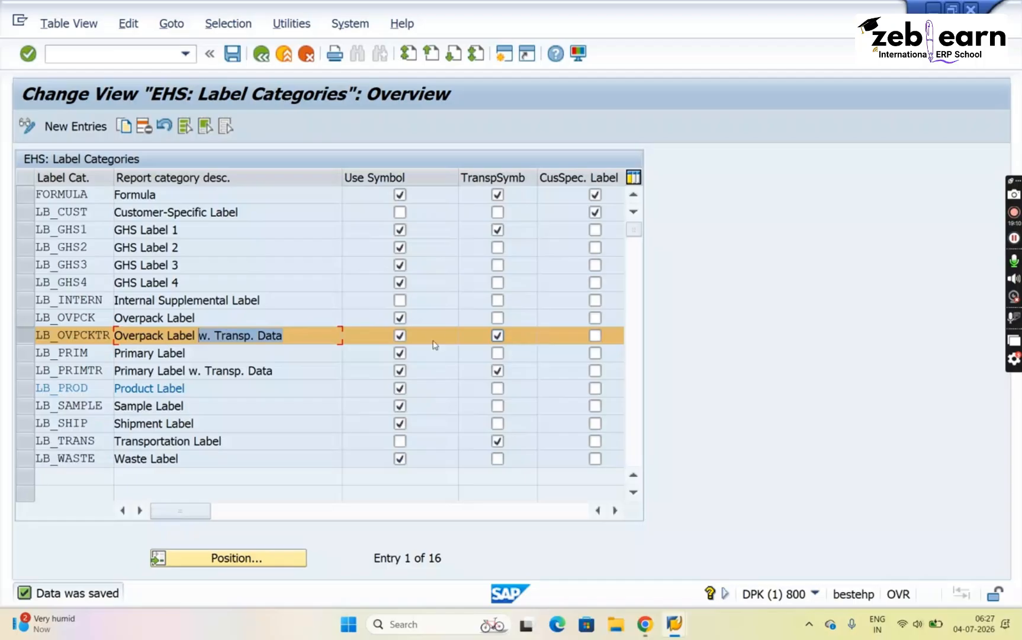
click(615, 511)
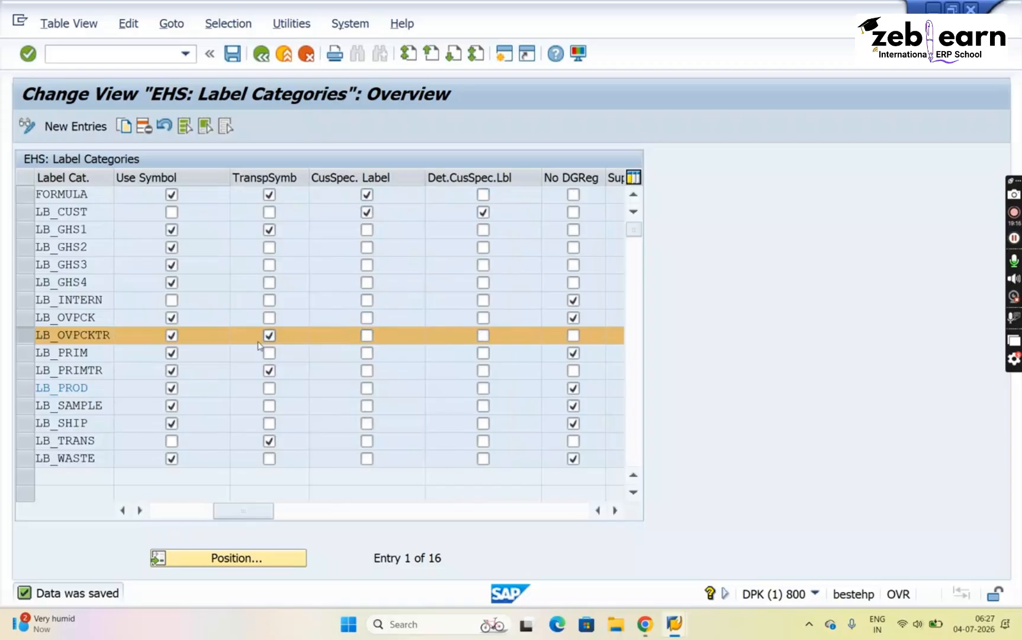
click(83, 337)
click(26, 212)
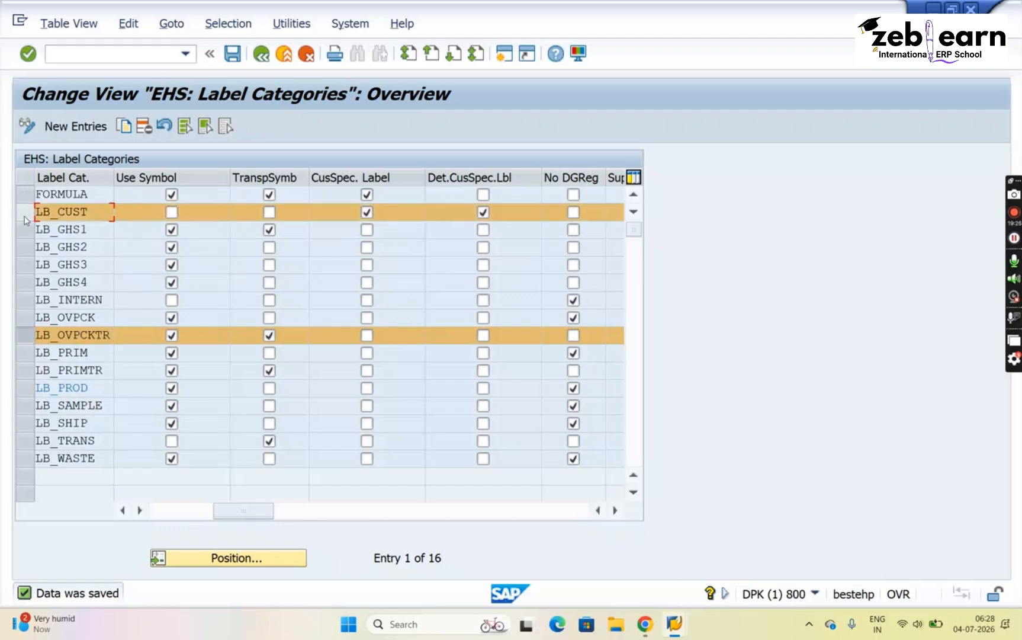
click(26, 213)
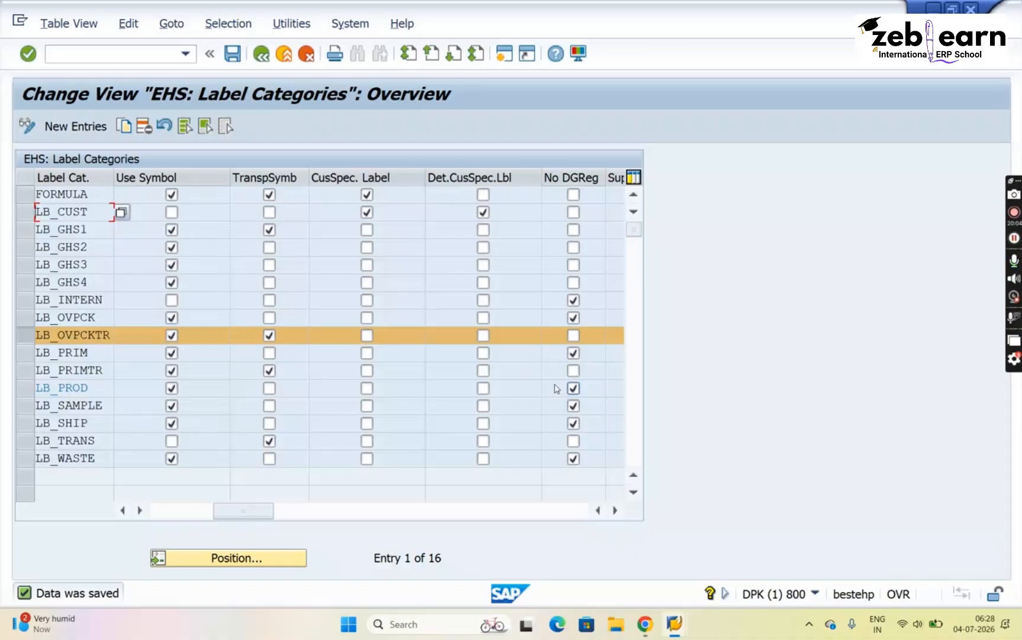
click(27, 340)
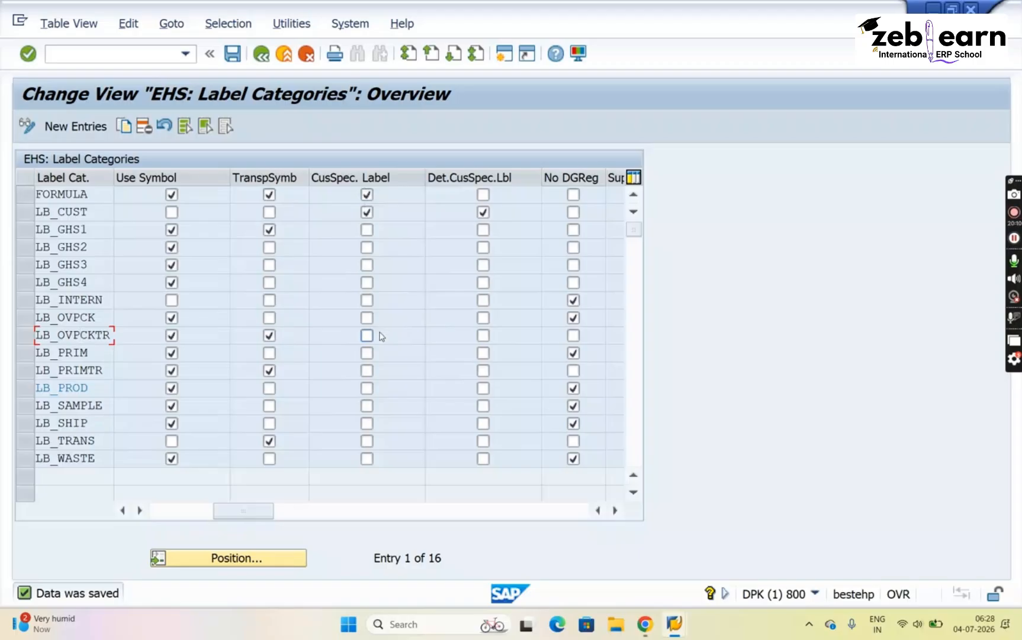
click(80, 335)
- Leave the label categories view and open the Specify Label Sizes activity under Label Template
click(260, 54)
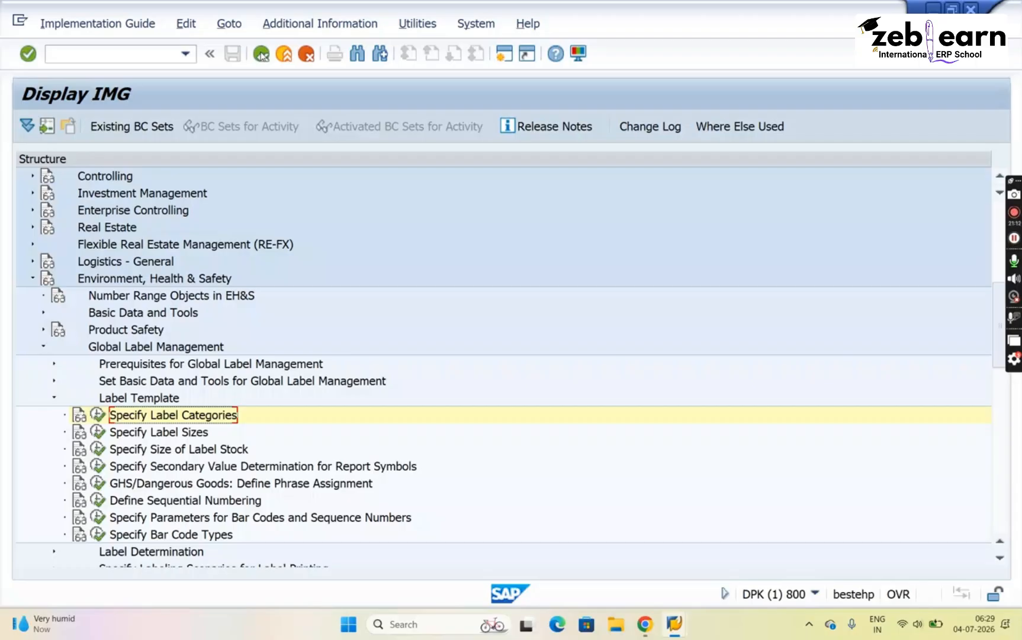
click(193, 434)
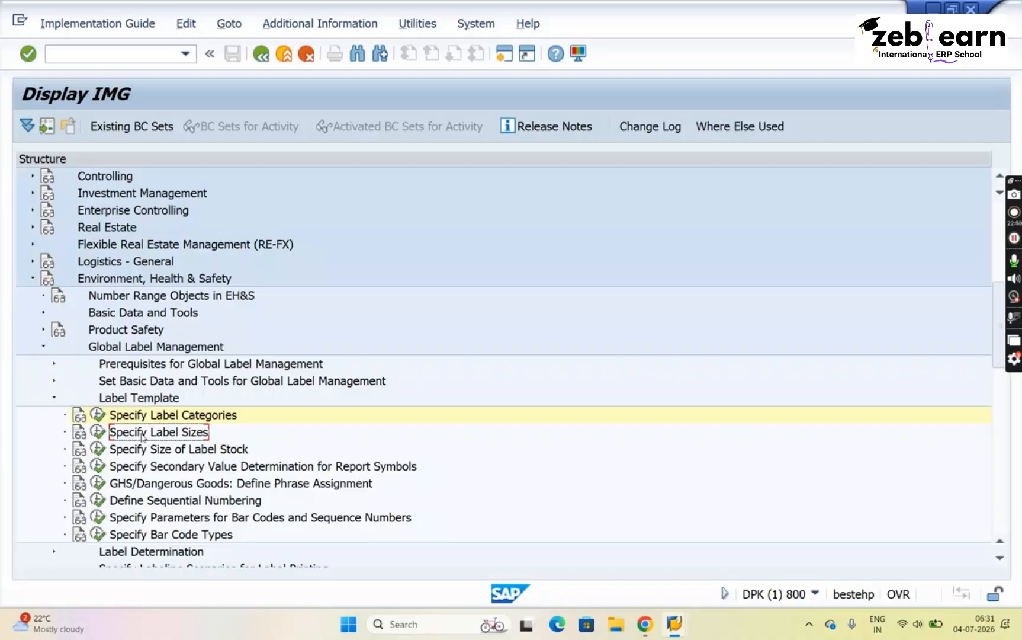
click(98, 432)
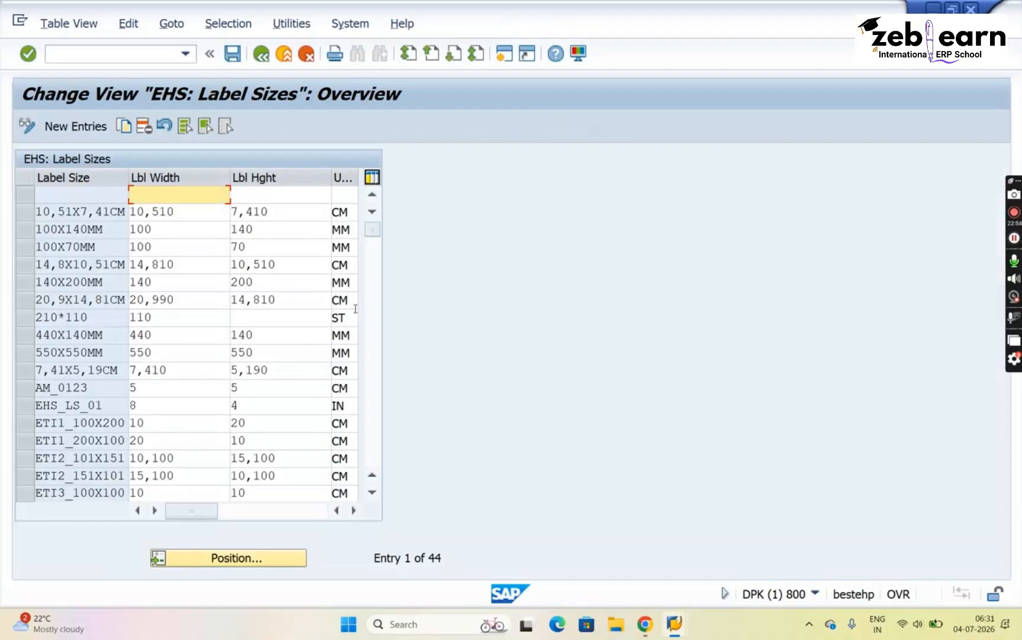
- Examine the names, widths, heights and units of existing label sizes such as 100X140MM, 14,8X10,51CM and EHS_LS_01
click(113, 229)
click(87, 317)
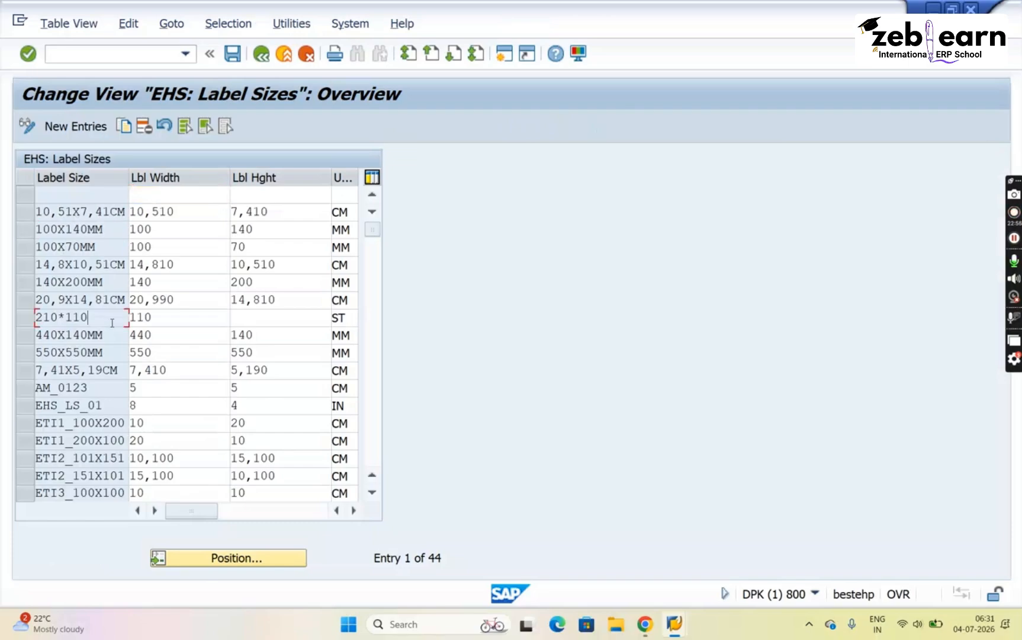
click(111, 351)
click(187, 230)
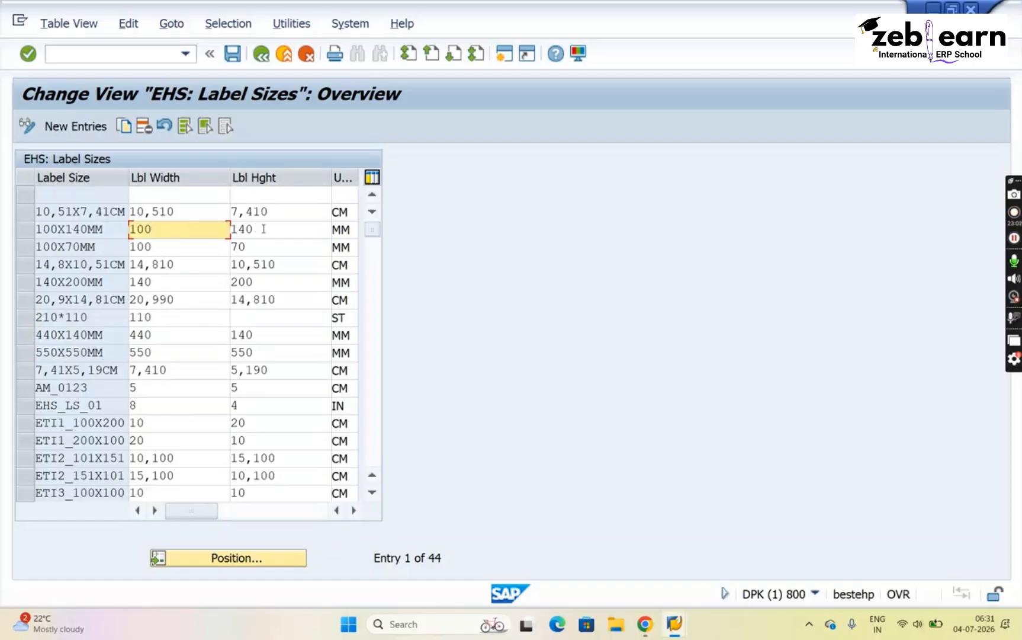
click(273, 228)
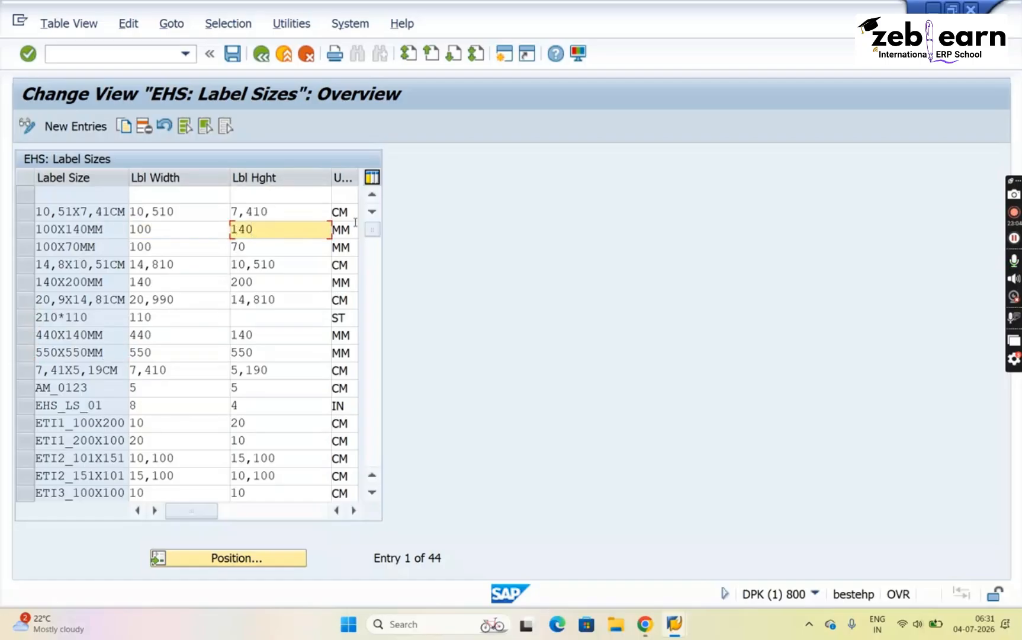
click(195, 262)
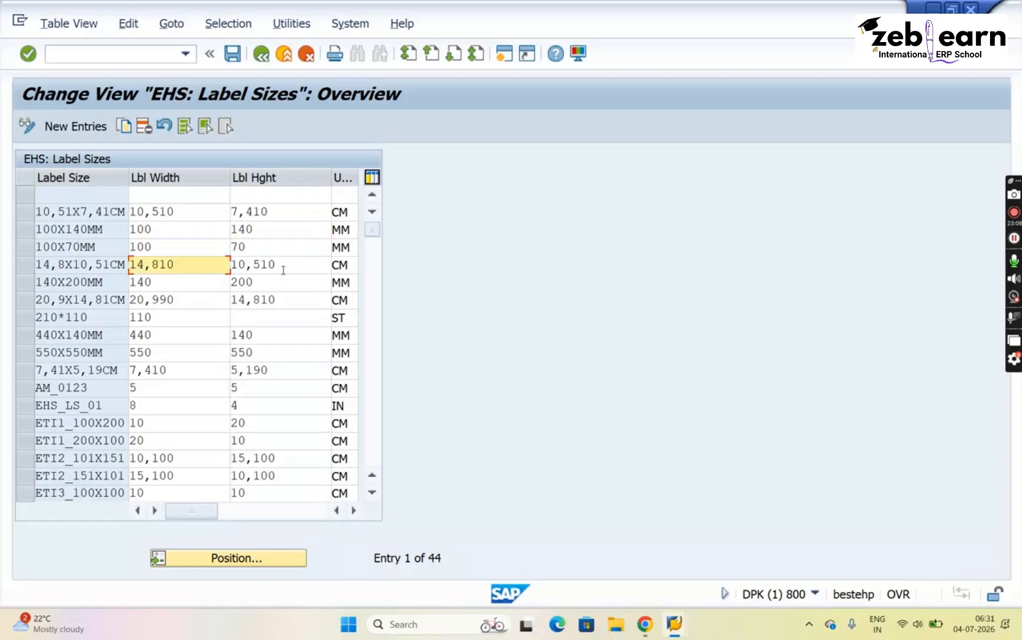
click(293, 268)
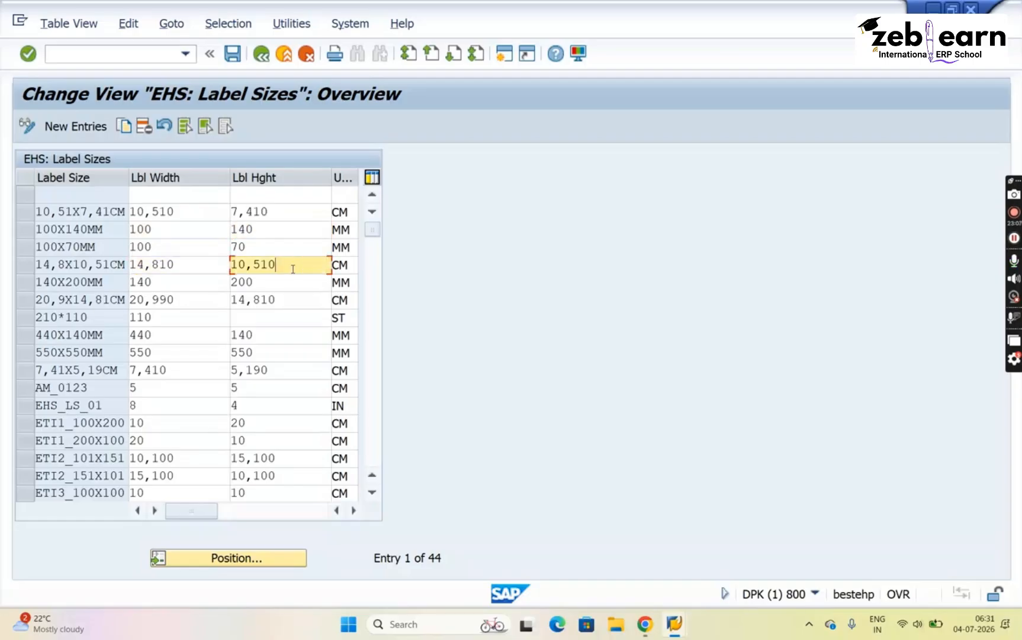
click(347, 266)
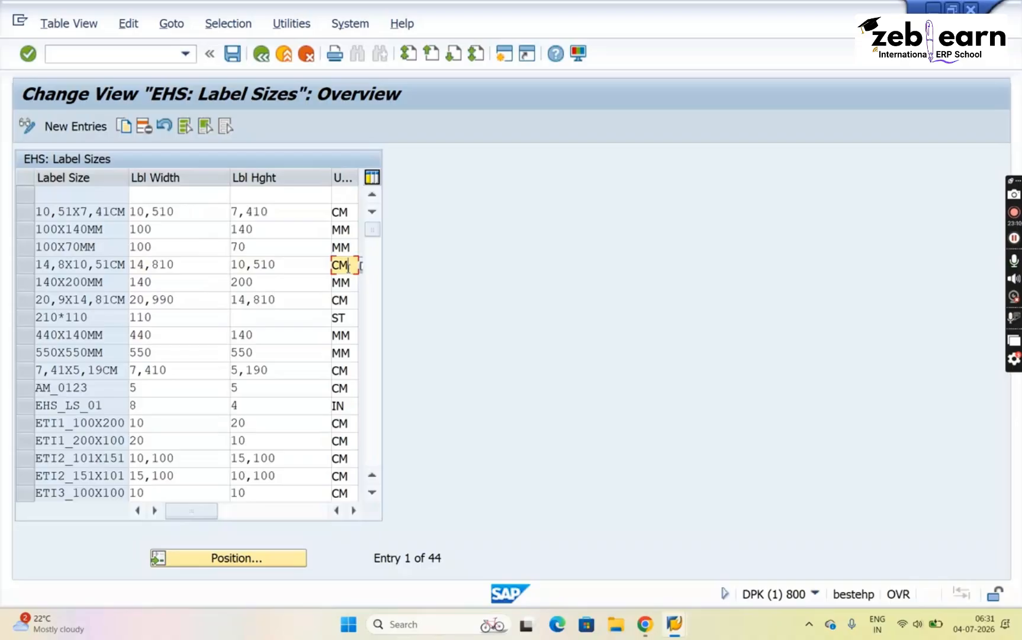
click(264, 407)
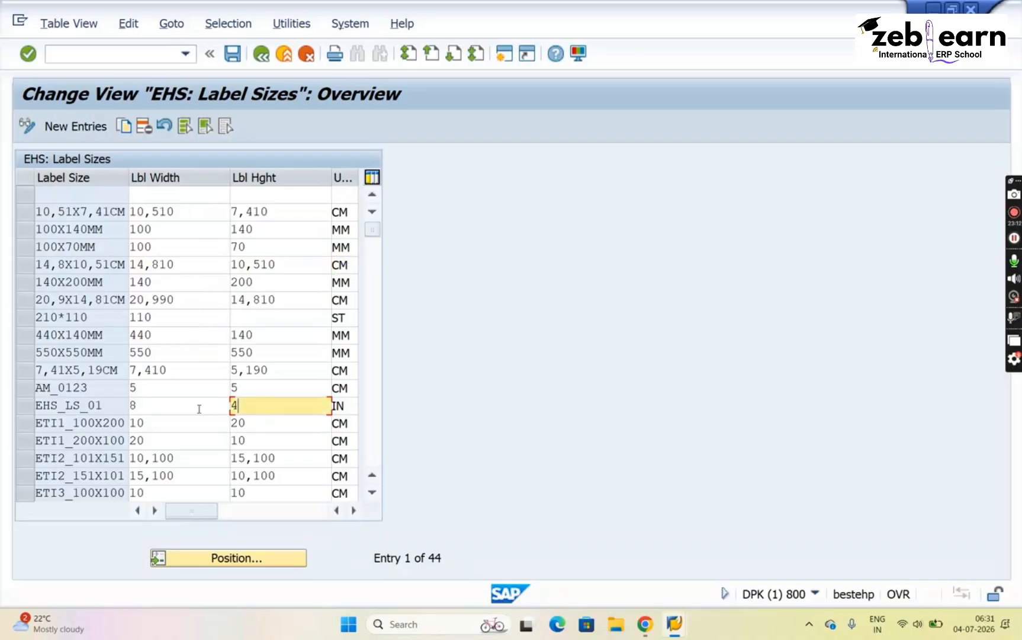
click(199, 409)
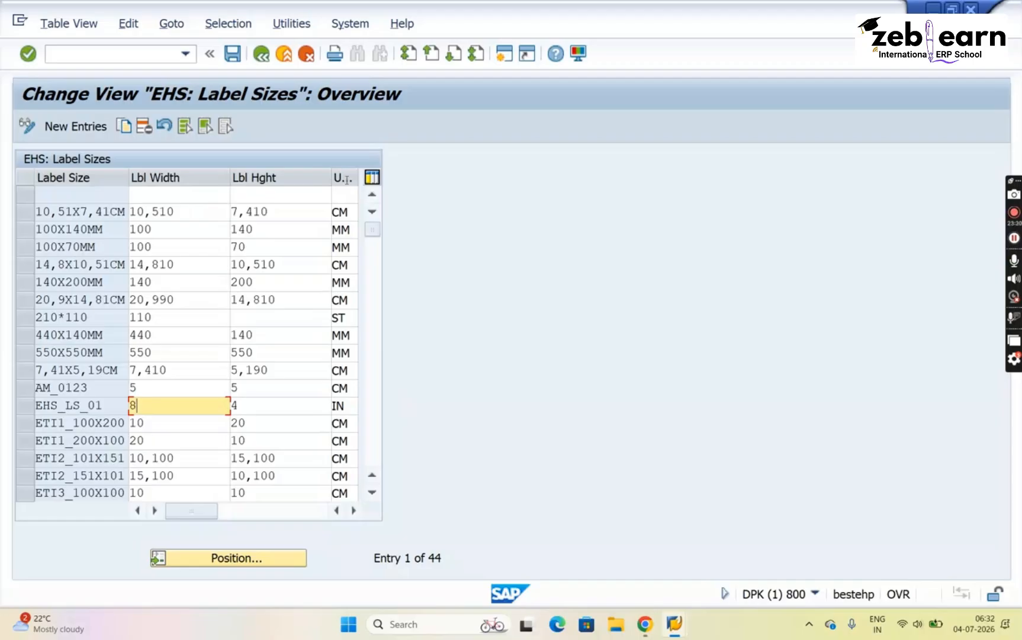
- Create a new label size entry named ITL_LS01 with label width 10 and label height 4
click(87, 133)
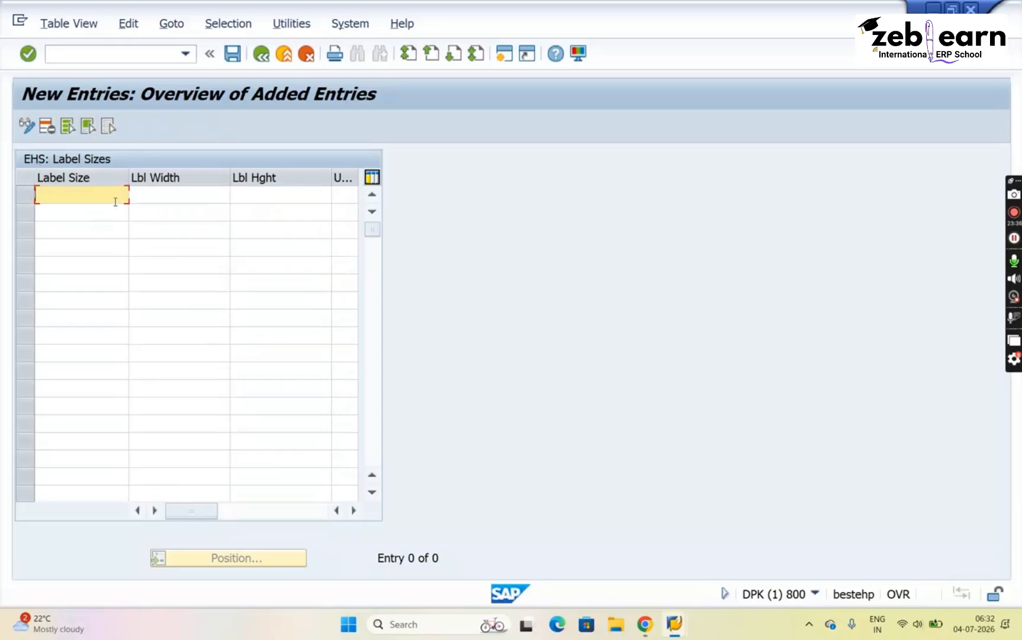
click(201, 195)
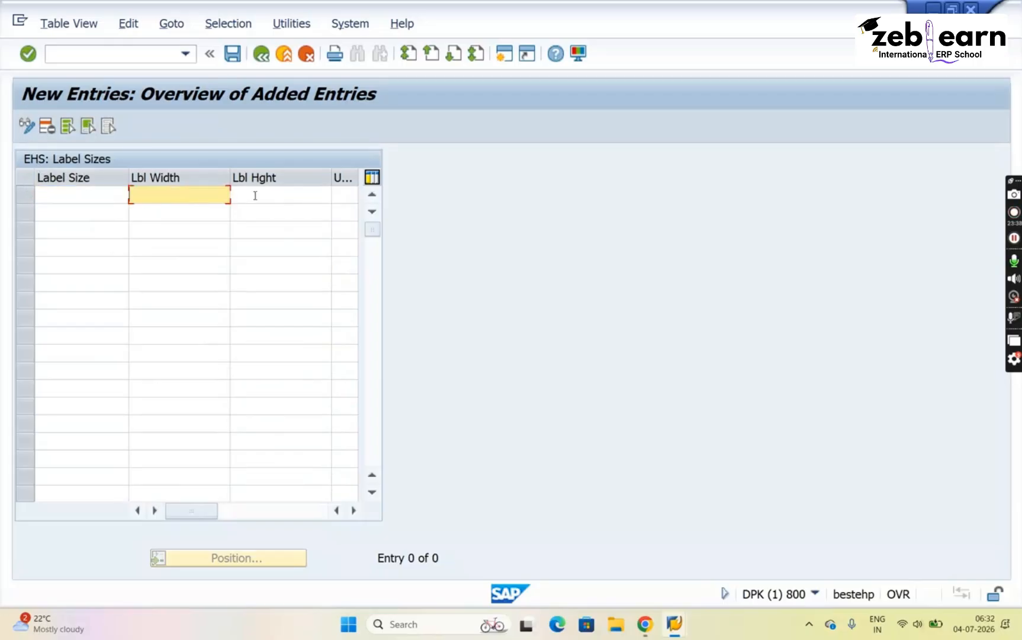
click(279, 196)
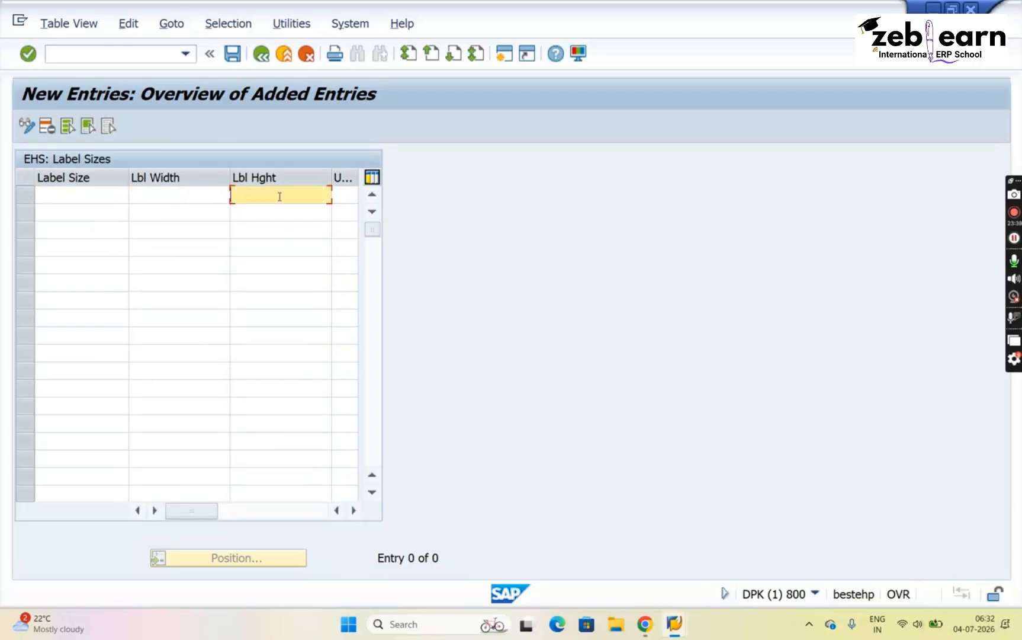
click(74, 196)
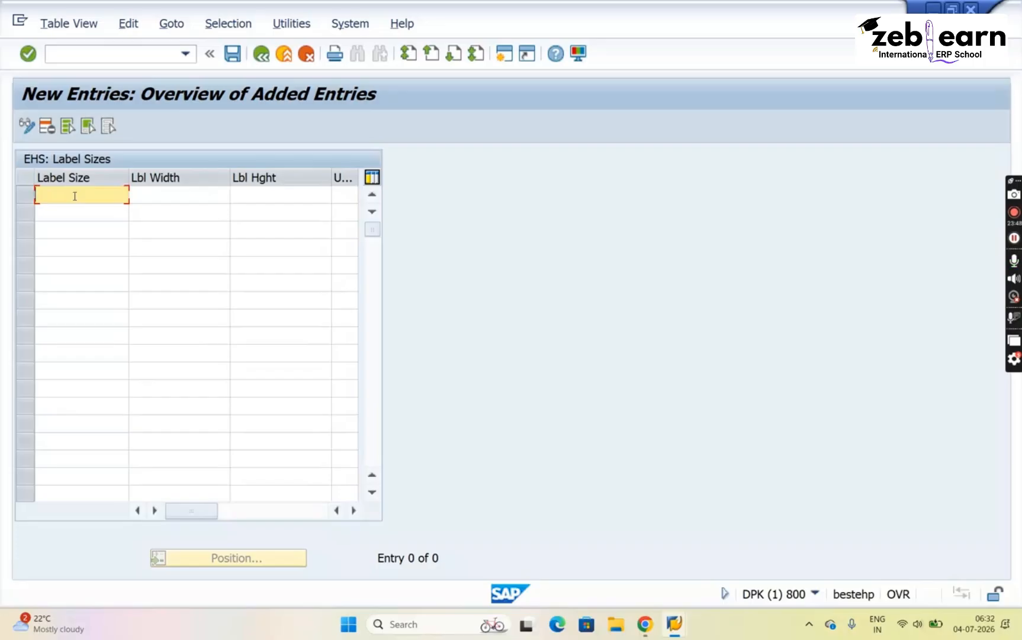
text(ITL_LS01)
click(168, 194)
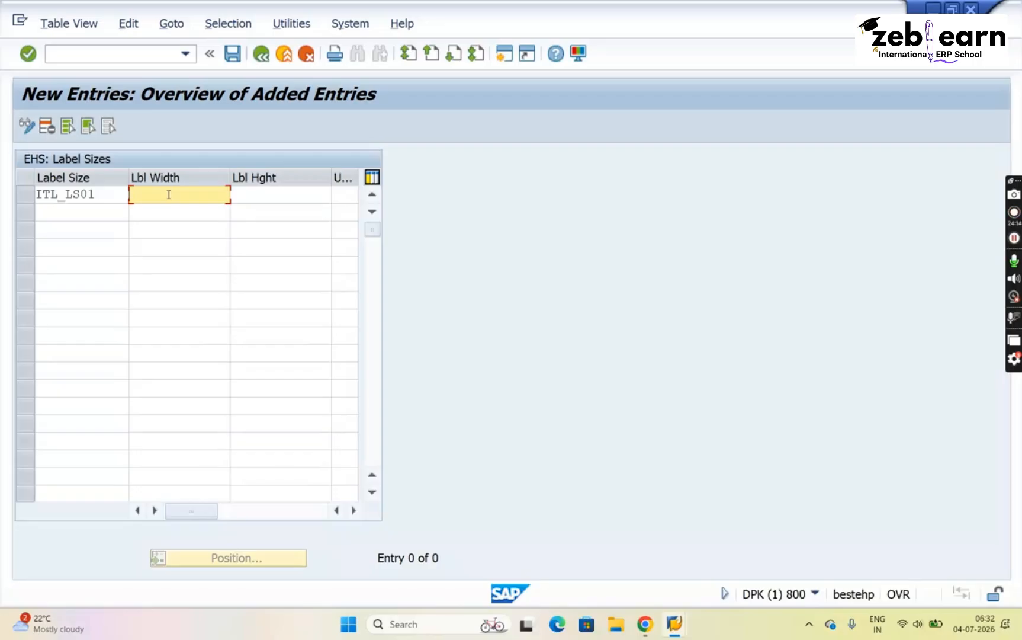
text(10)
key(Tab)
text(4)
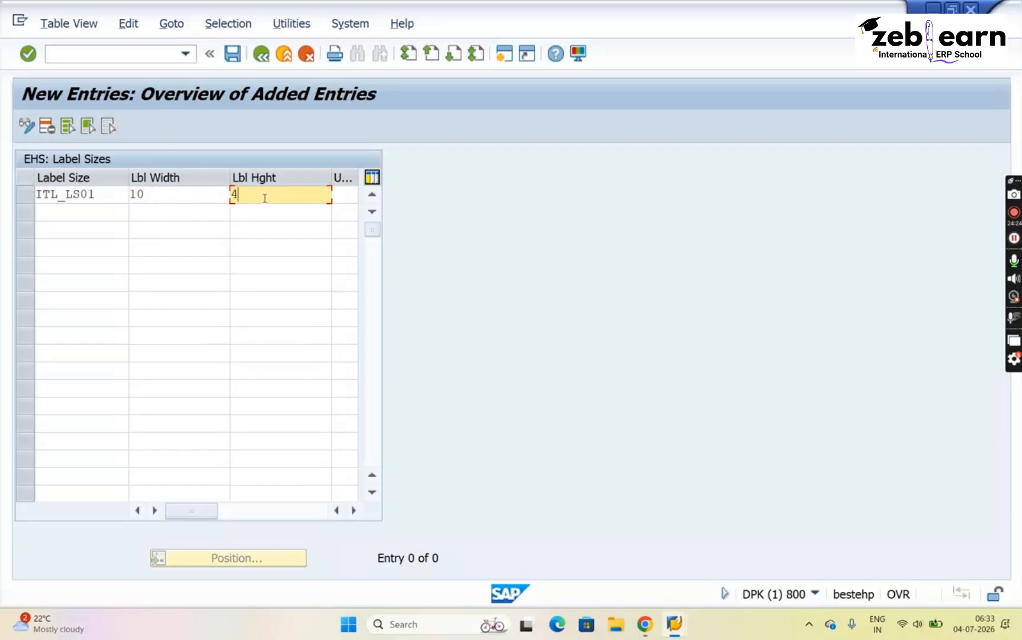
- Set the unit of label size ITL_LS01 to CM and confirm the entry
click(344, 199)
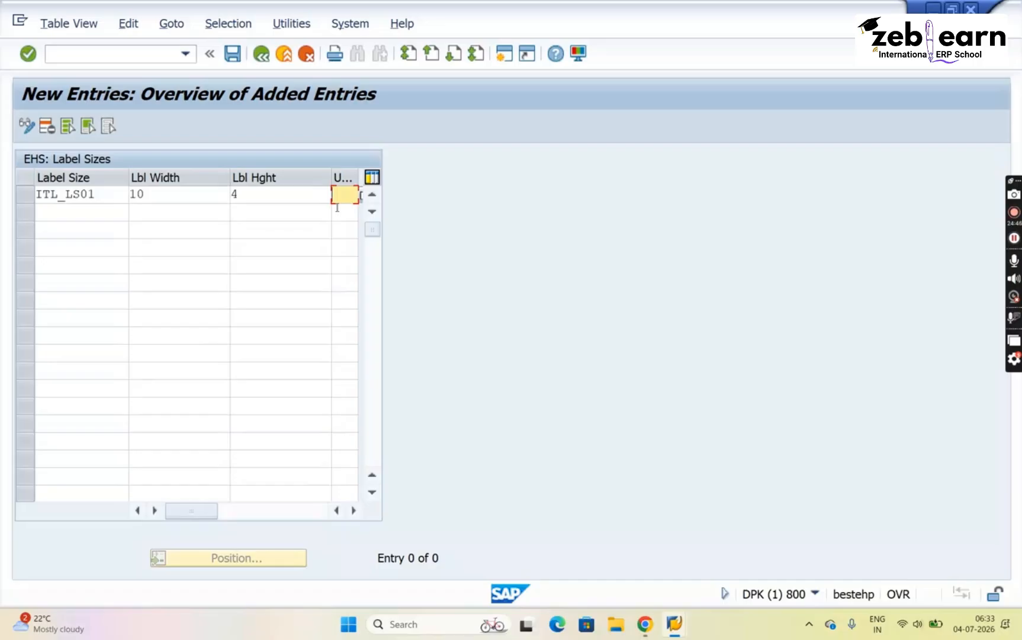
text(c)
click(338, 209)
click(209, 199)
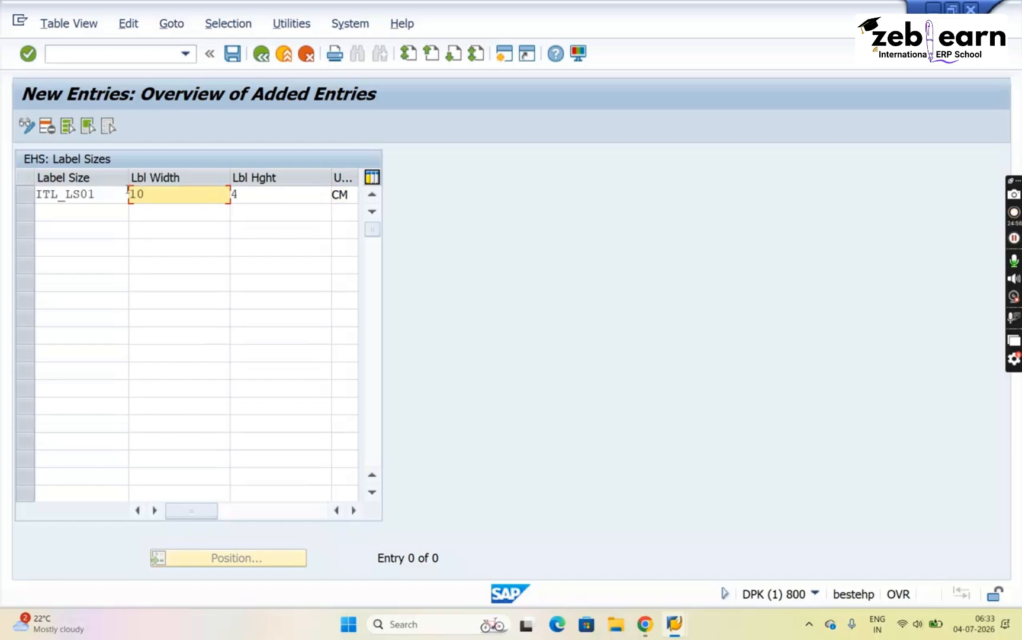
click(263, 197)
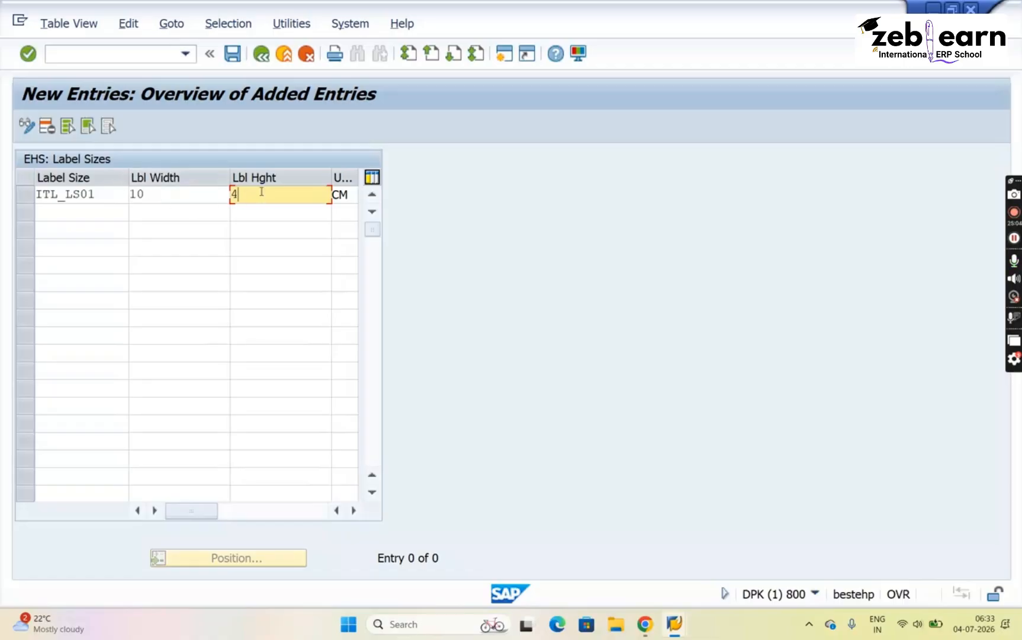
key(Return)
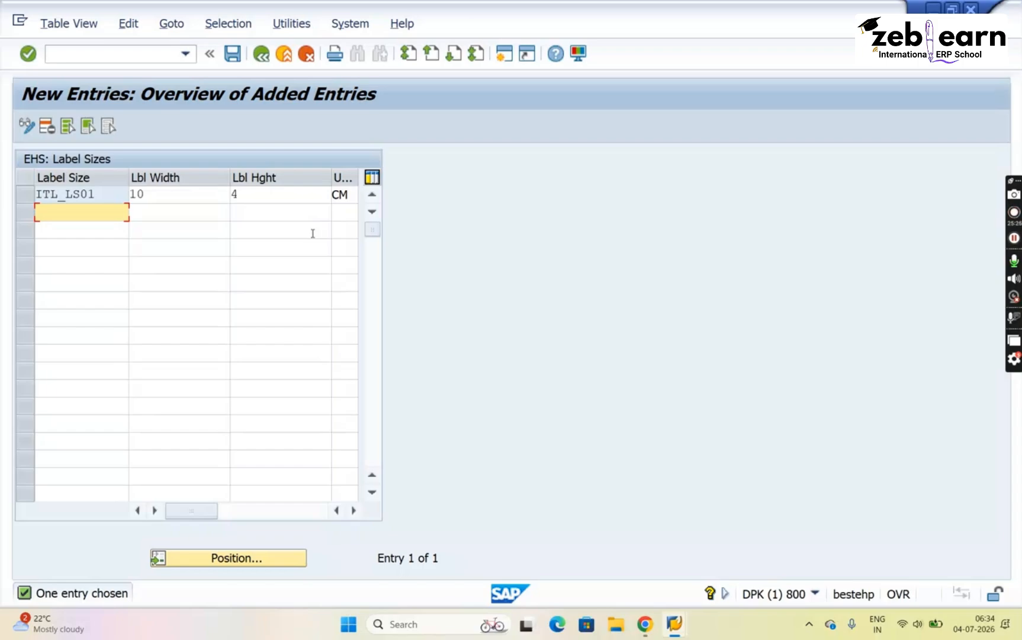
- Start a second new label size entry named ITL_LS02 below the ITL_LS01 entry
text(IT)
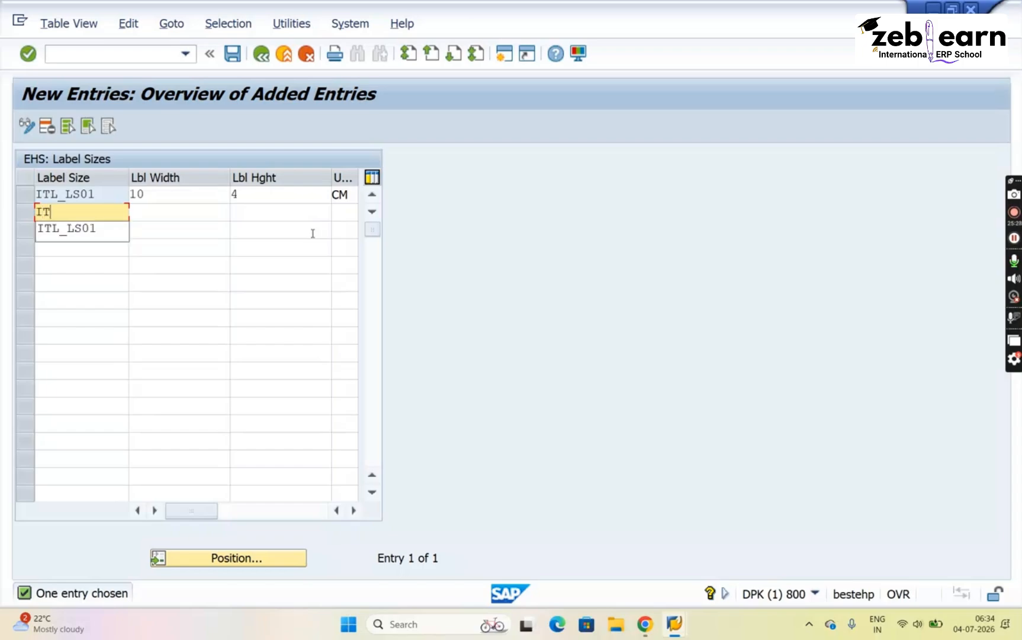
text(L)
key(Down)
key(Return)
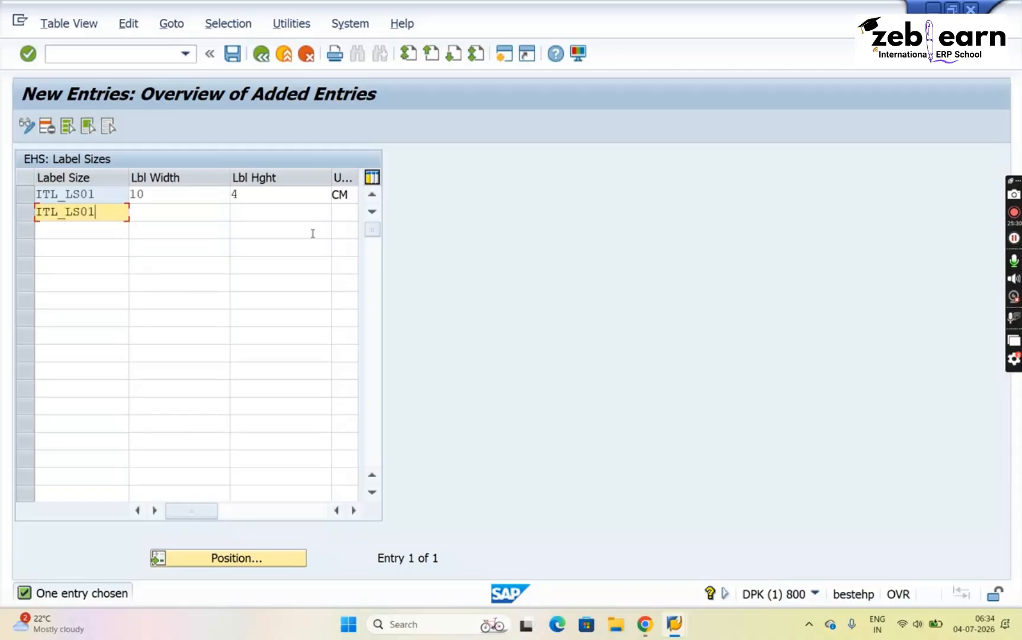
key(BackSpace)
text(2)
key(Tab)
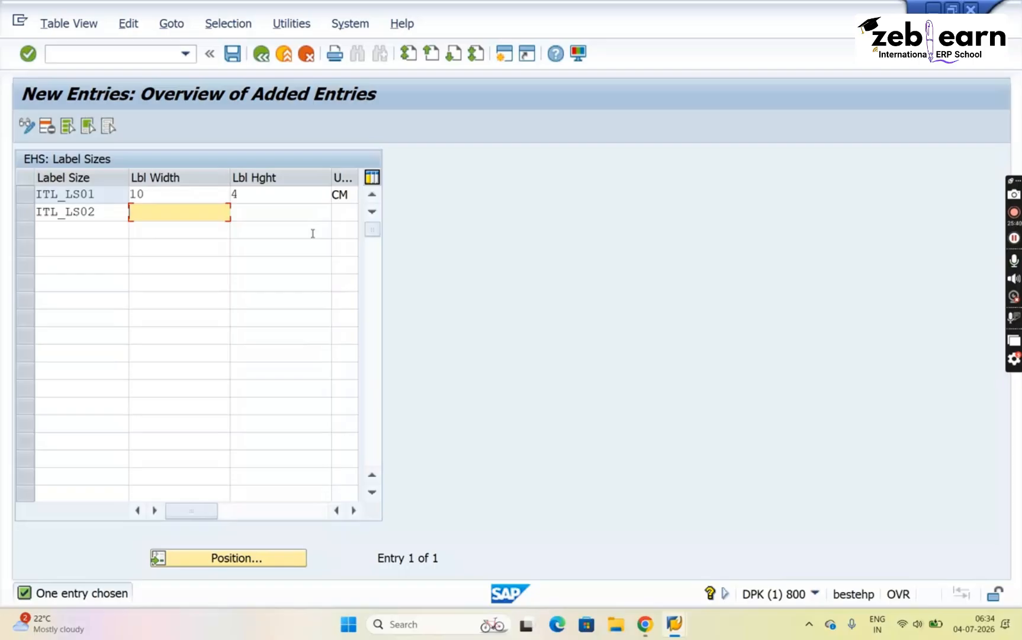
- Set label size ITL_LS02 to width 300, height 100 and unit MM, and confirm the entry
text(300)
key(Tab)
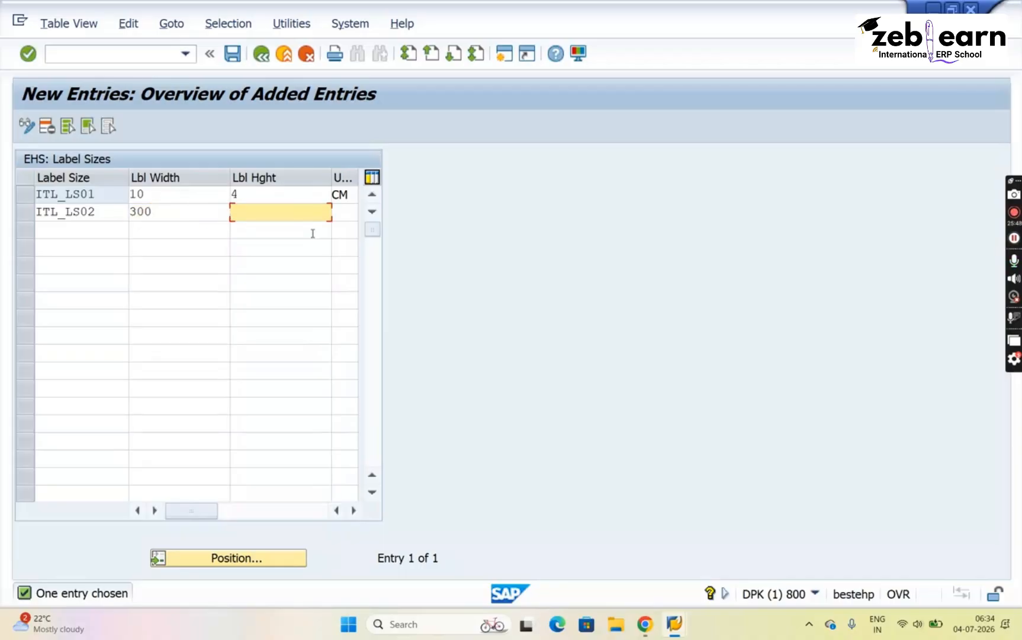
text(100)
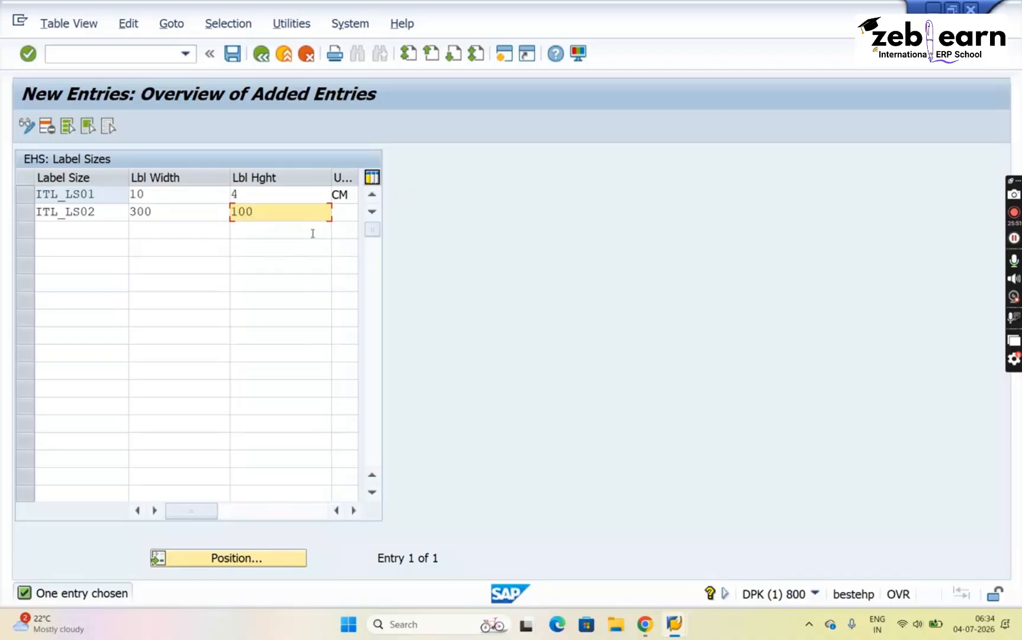
key(Tab)
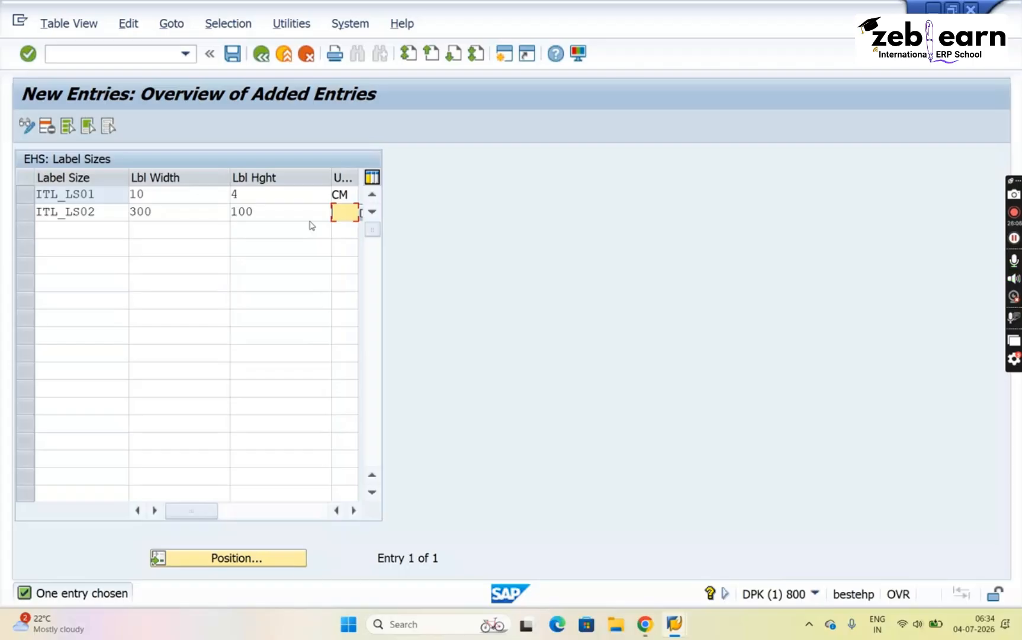
text(MM)
key(Return)
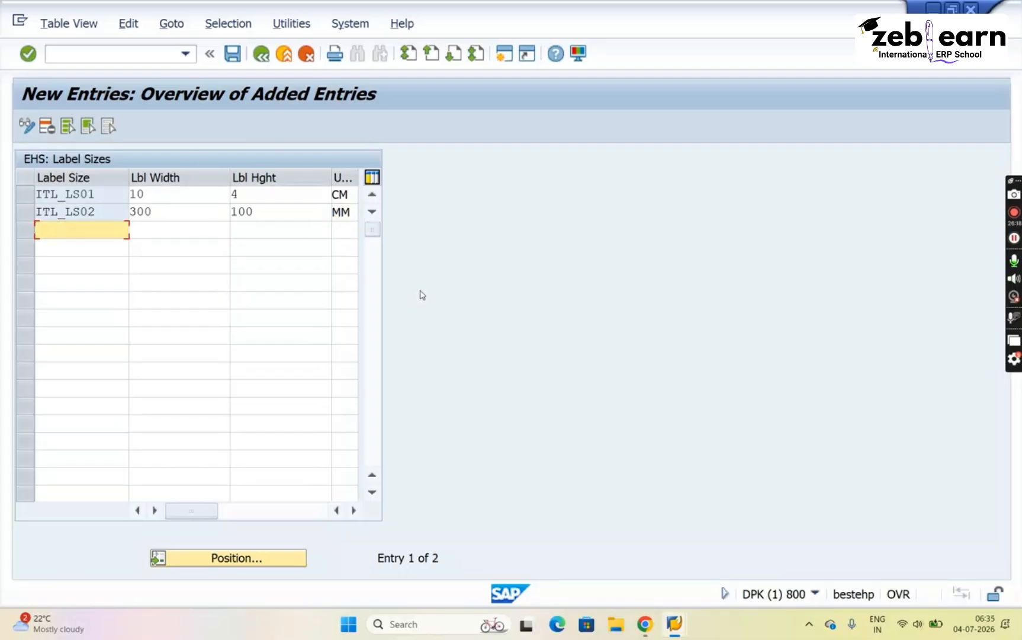
- Add a third label size entry named ITL_LS03 with label width 7 and label height 3
text(IT)
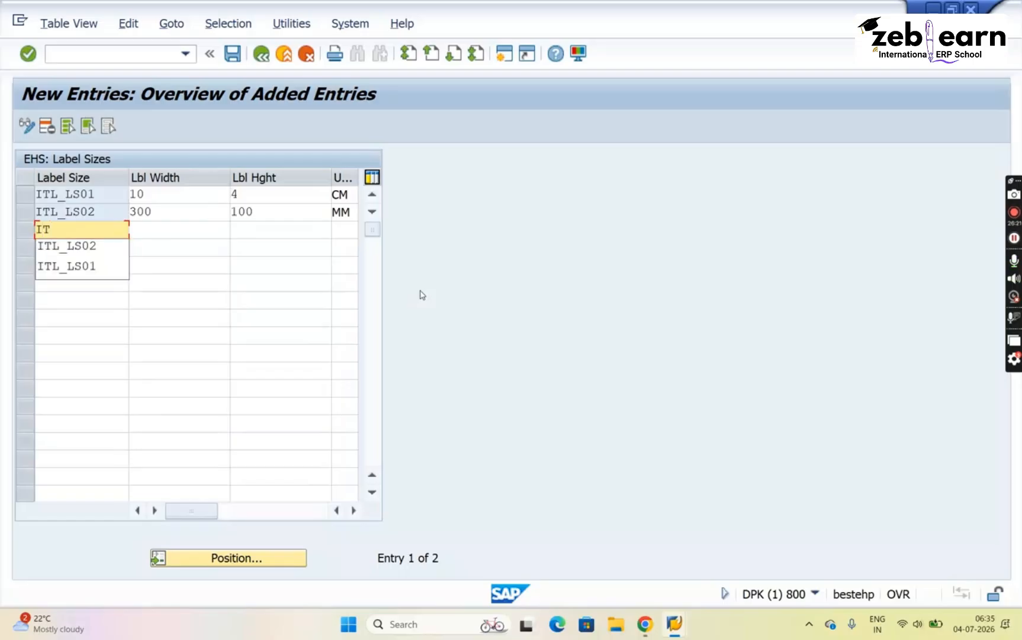
key(Down)
key(Return)
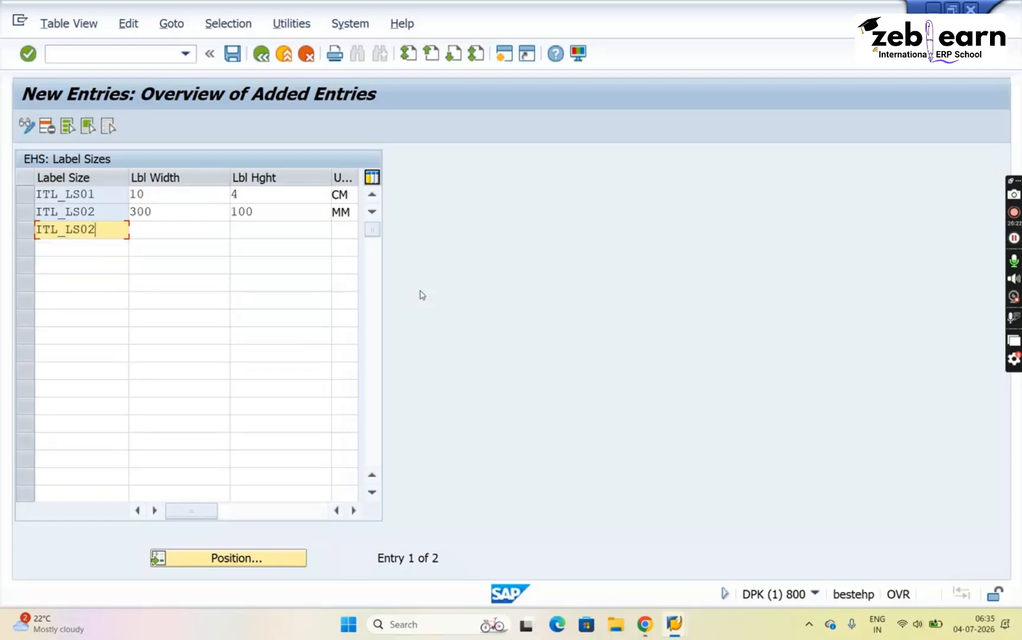
key(BackSpace)
text(3)
key(Tab)
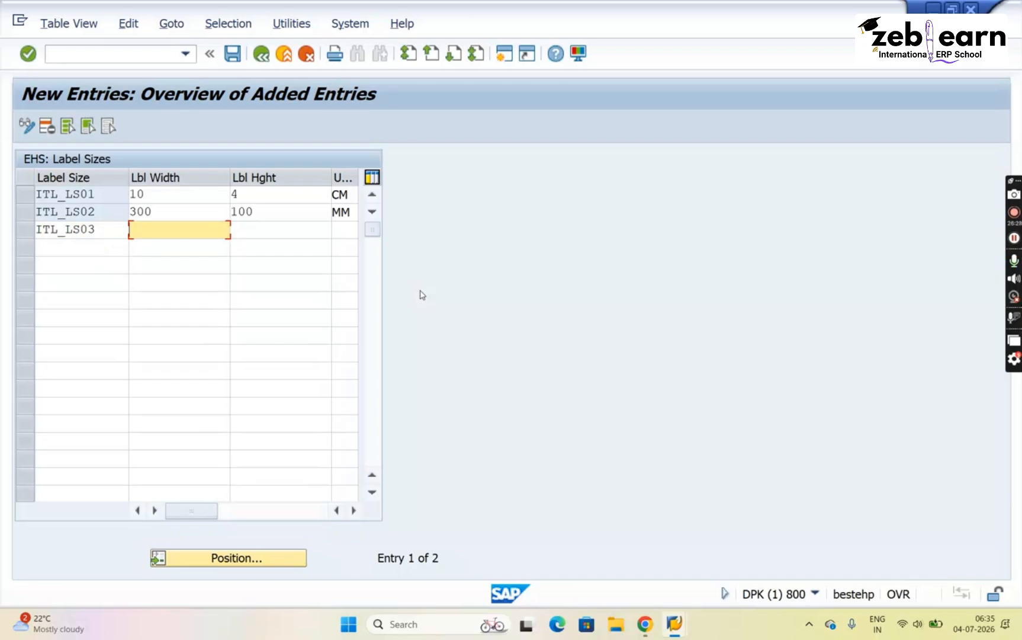
text(7)
key(Tab)
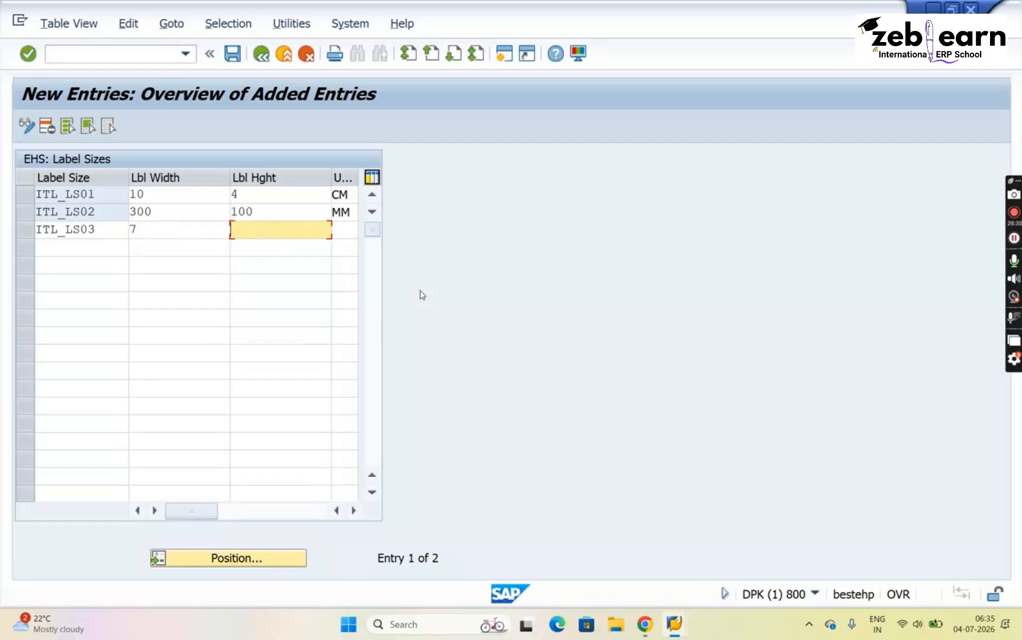
text(3)
key(Tab)
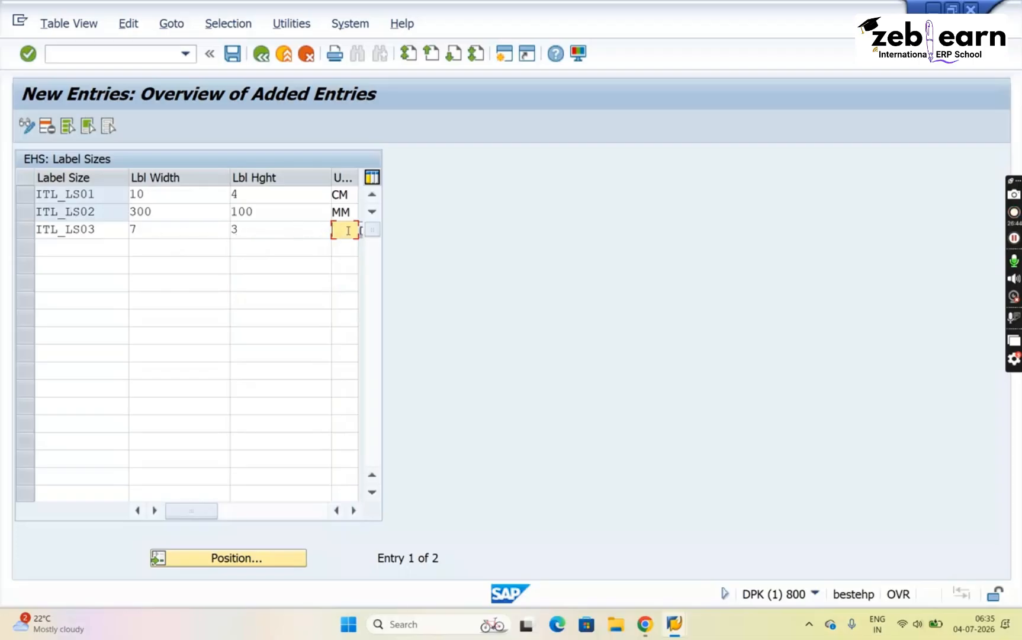
- Choose the Inch unit (IN) for label size ITL_LS03 from the list of measurement units and confirm the entry
key(F4)
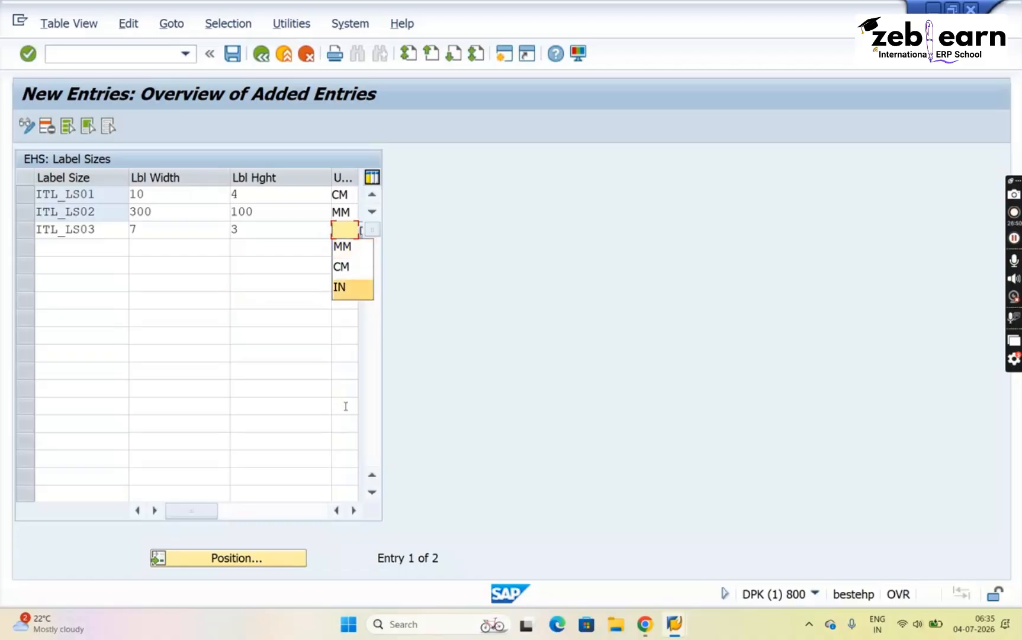
click(351, 509)
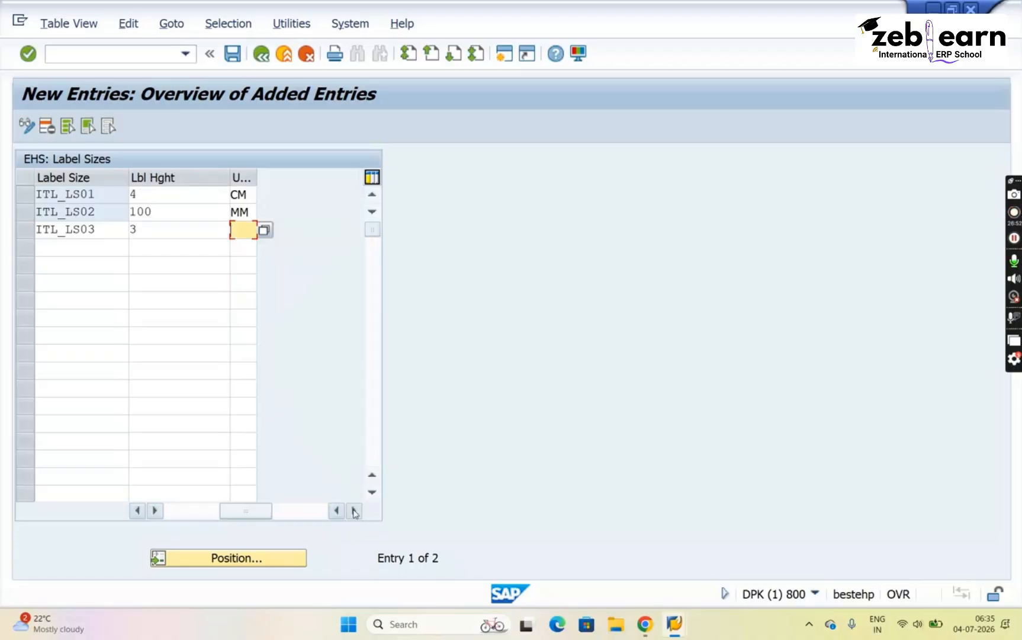
click(264, 231)
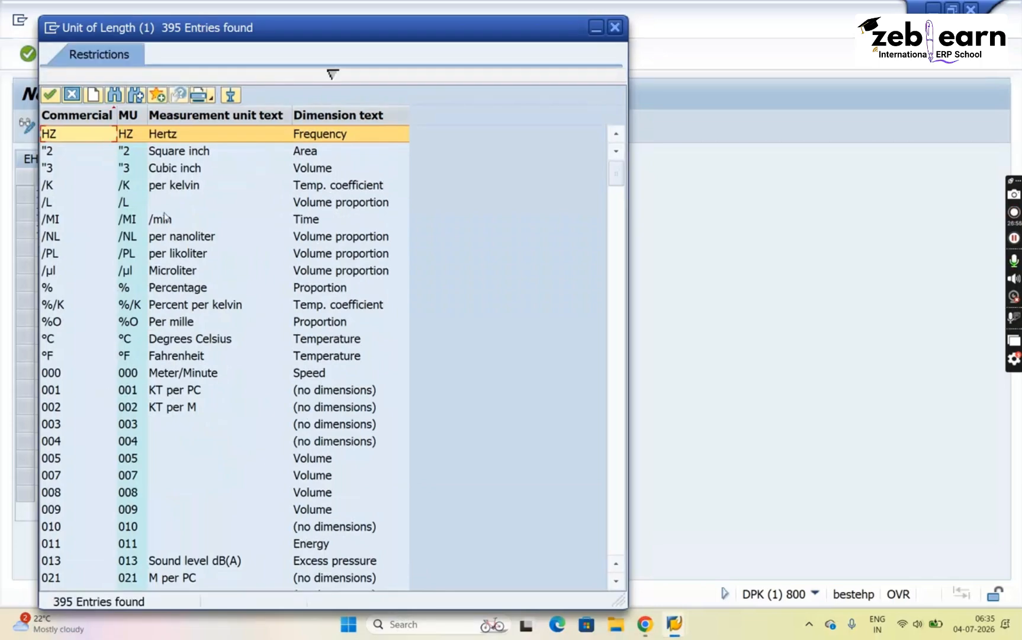
click(169, 360)
key(Down)
key(Down)
key(Down)
key(Down)
key(Down)
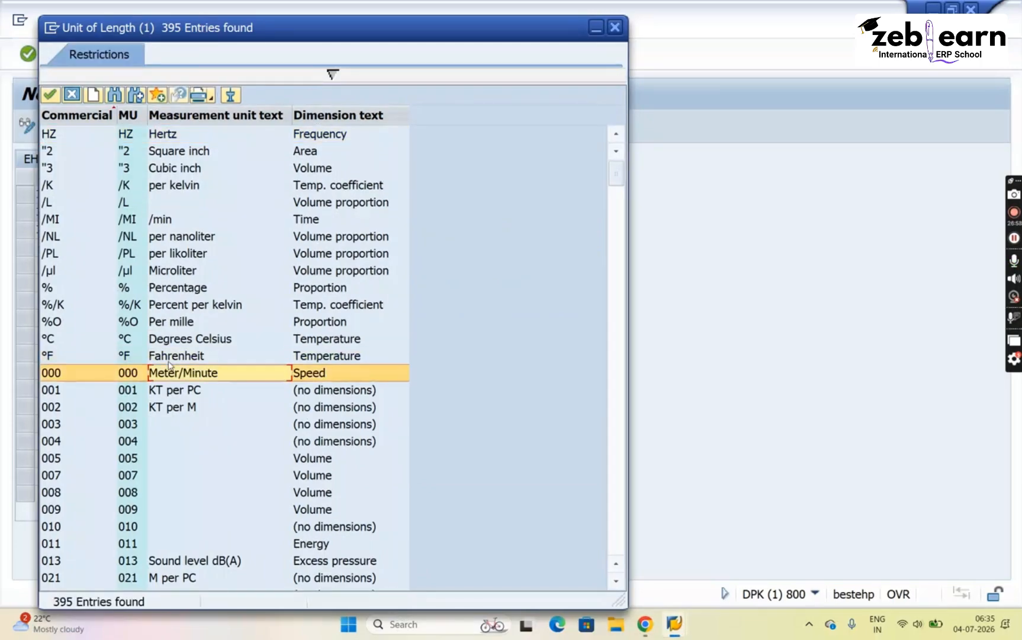
key(Down)
key(Down)
key(Down)
key(Down)
key(Down)
key(Down)
key(Down)
key(Down)
key(Down)
key(Down)
key(Down)
key(Down)
key(Down)
key(Down)
key(Down)
key(Down)
key(Down)
key(Down)
key(Down)
key(Down)
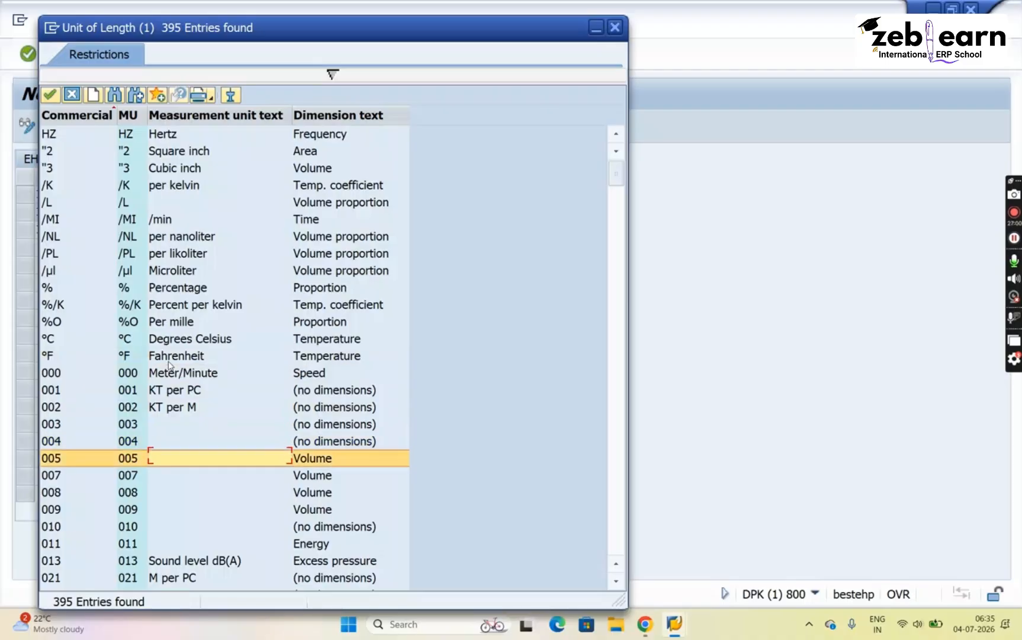
key(Down)
key(Down)
key(Down)
key(Down)
key(Down)
key(Down)
key(Down)
key(Down)
key(Down)
key(Down)
key(Down)
key(Down)
key(Down)
key(Down)
key(Down)
key(Down)
key(Down)
key(Down)
key(Down)
key(Down)
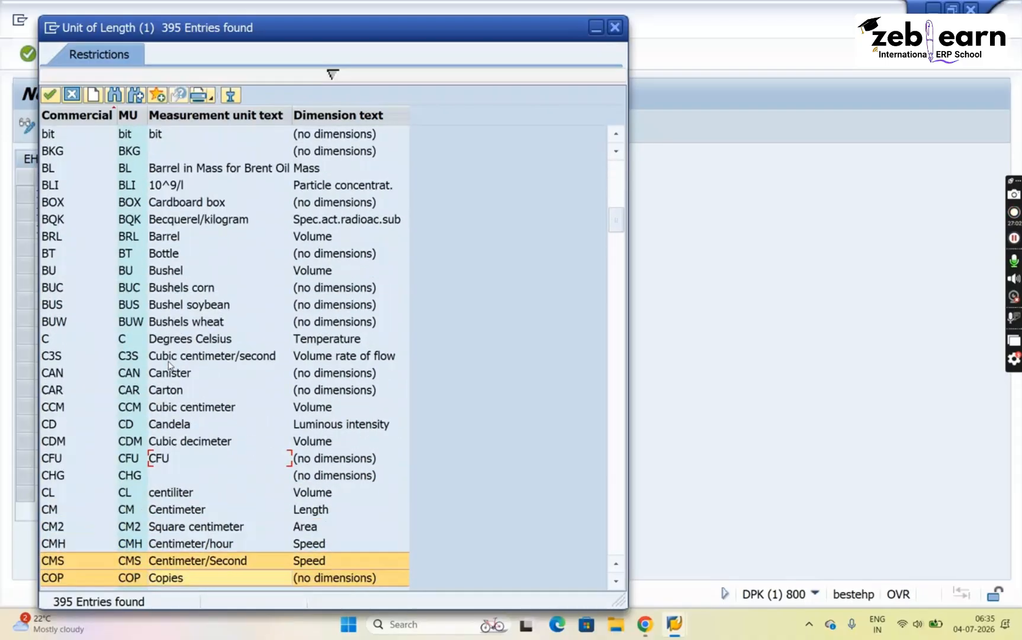
key(Down)
key(Down)
key(Down)
key(Down)
key(Down)
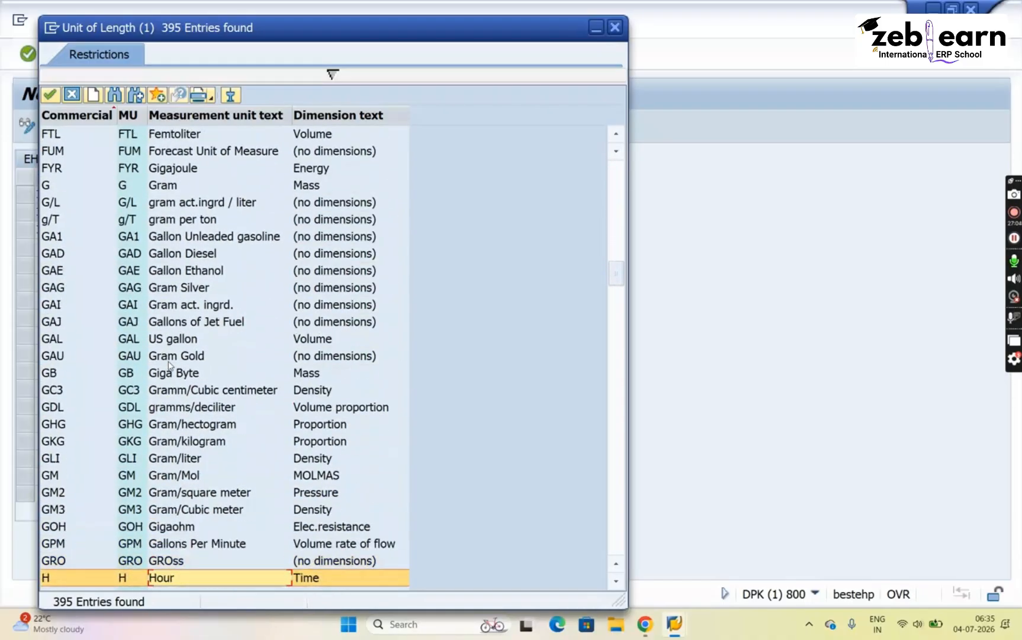
key(Down)
key(Down)
key(Down)
key(Down)
key(Down)
key(Down)
key(Down)
key(Down)
key(Down)
key(Down)
key(Down)
key(Down)
key(Down)
key(Down)
key(Down)
key(Down)
key(Down)
key(Down)
key(Down)
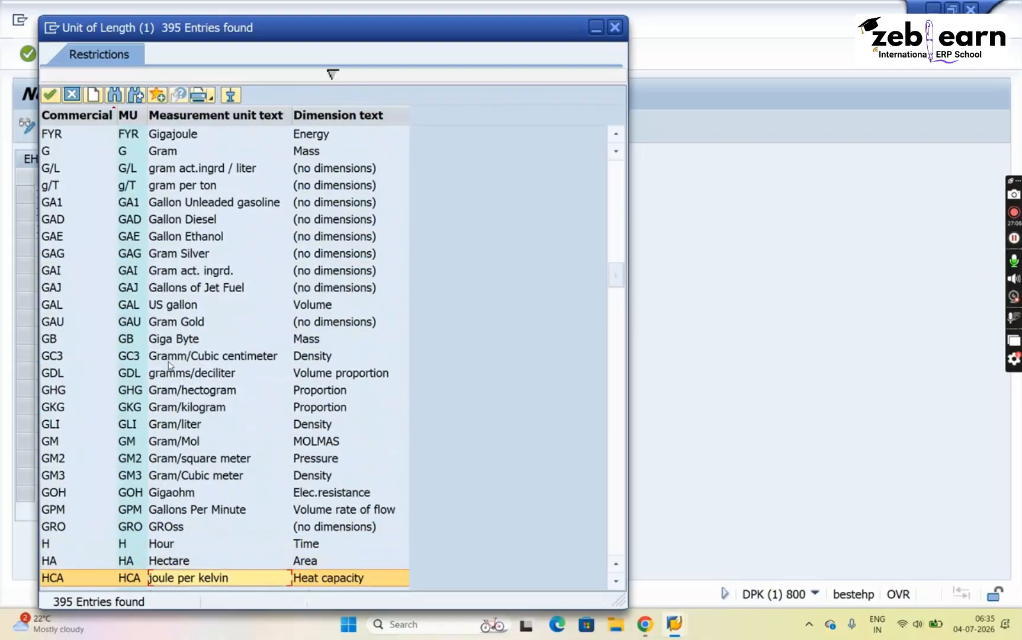
key(Down)
key(Down)
key(Down)
key(Down)
key(Down)
key(Down)
key(Down)
key(Down)
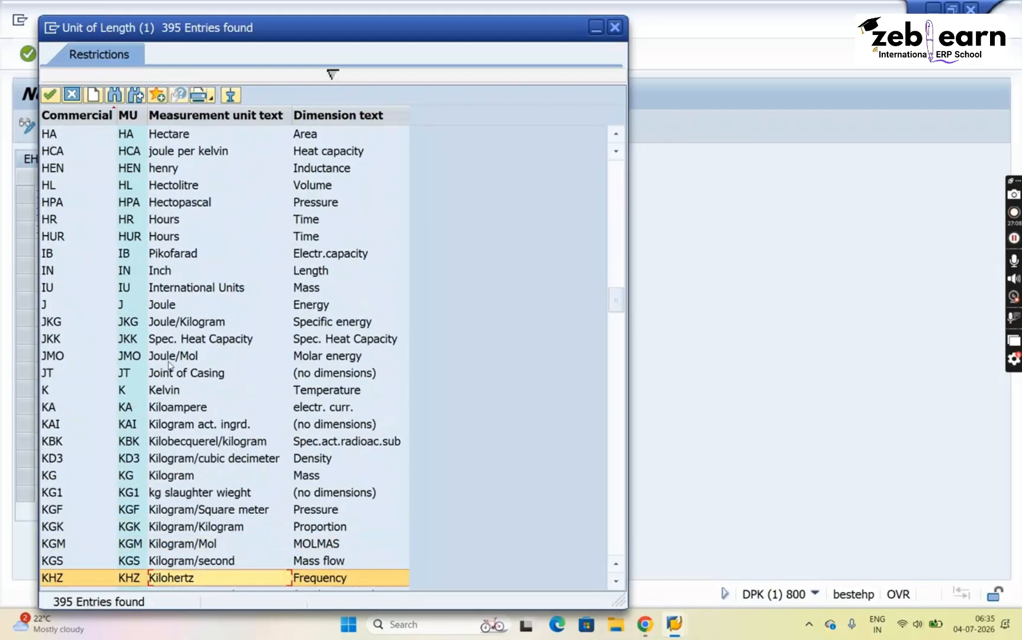
key(Up)
key(Up)
key(Up)
key(Up)
key(Up)
key(Up)
key(Up)
key(Up)
key(Up)
key(Up)
key(Up)
key(Up)
key(Up)
key(Up)
key(Up)
key(Up)
key(Up)
key(Up)
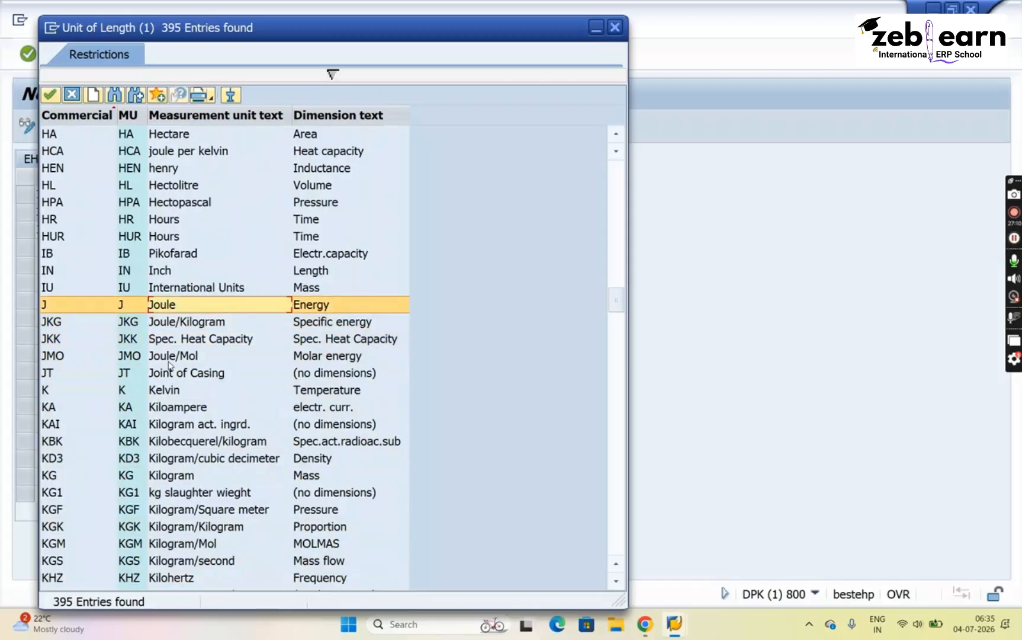
double_click(56, 274)
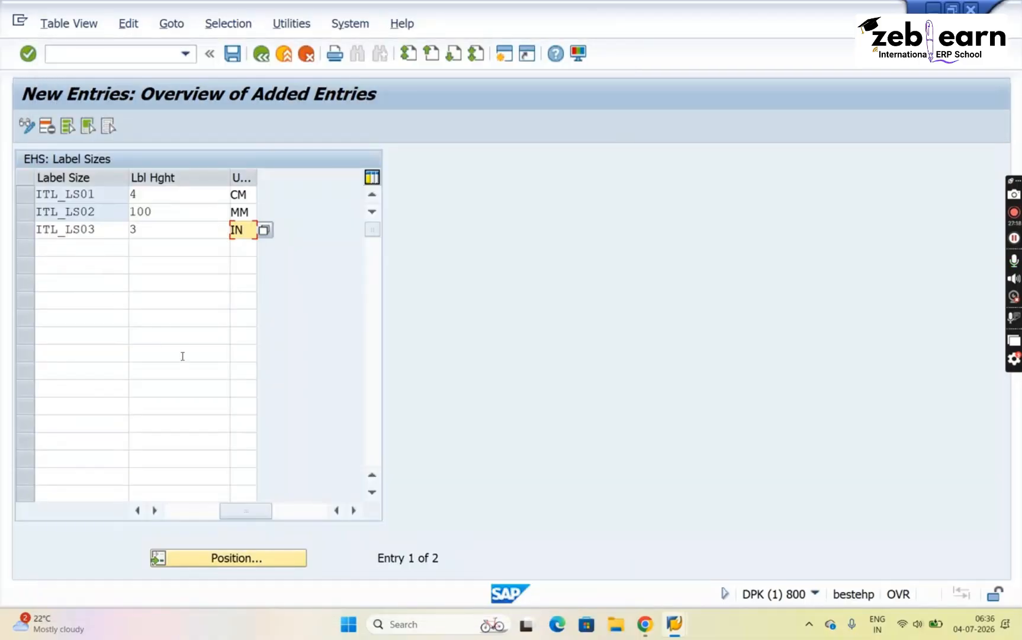
key(Return)
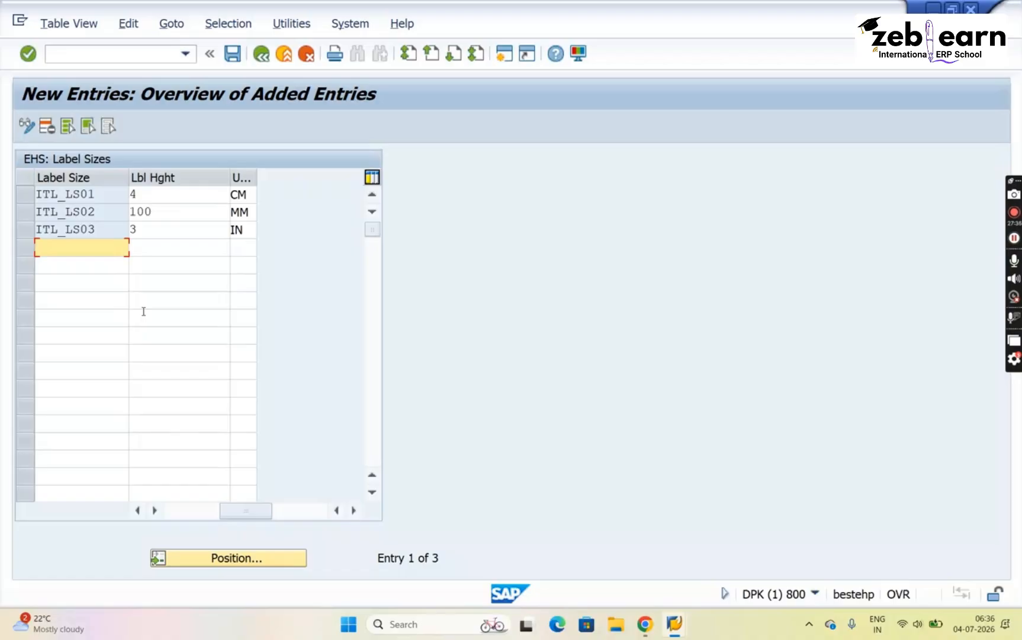
- Check the widths and heights of the three new label sizes, save them and return to the label sizes overview
click(155, 201)
click(168, 511)
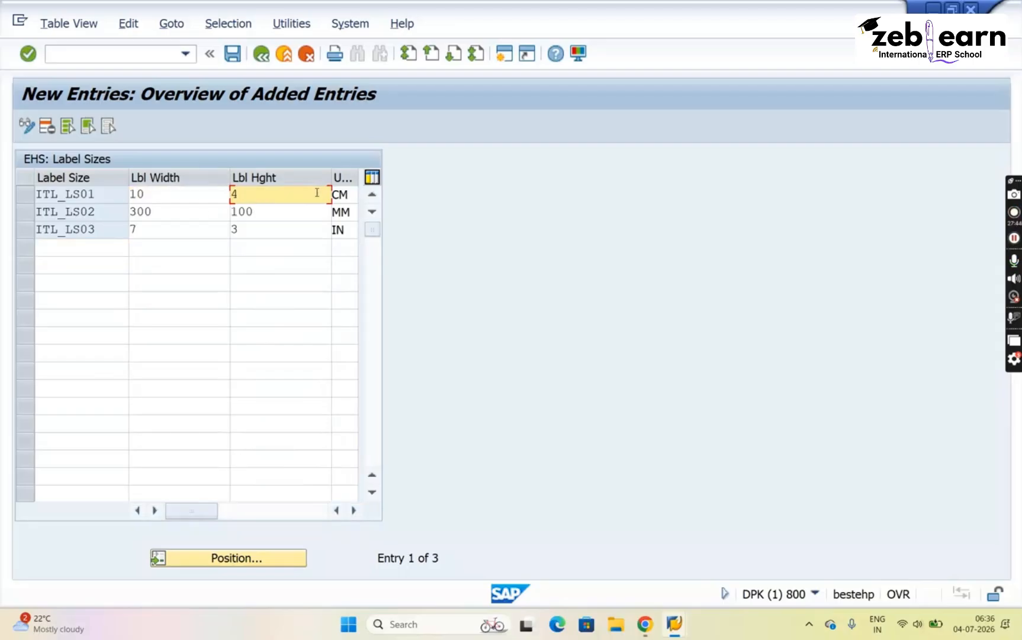
click(153, 213)
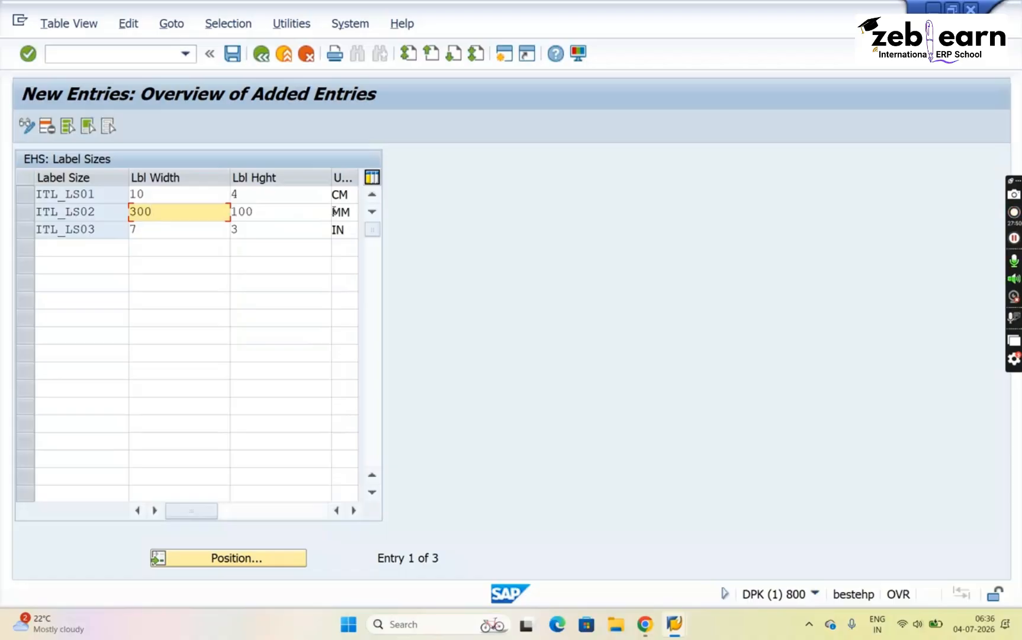
click(160, 227)
click(264, 230)
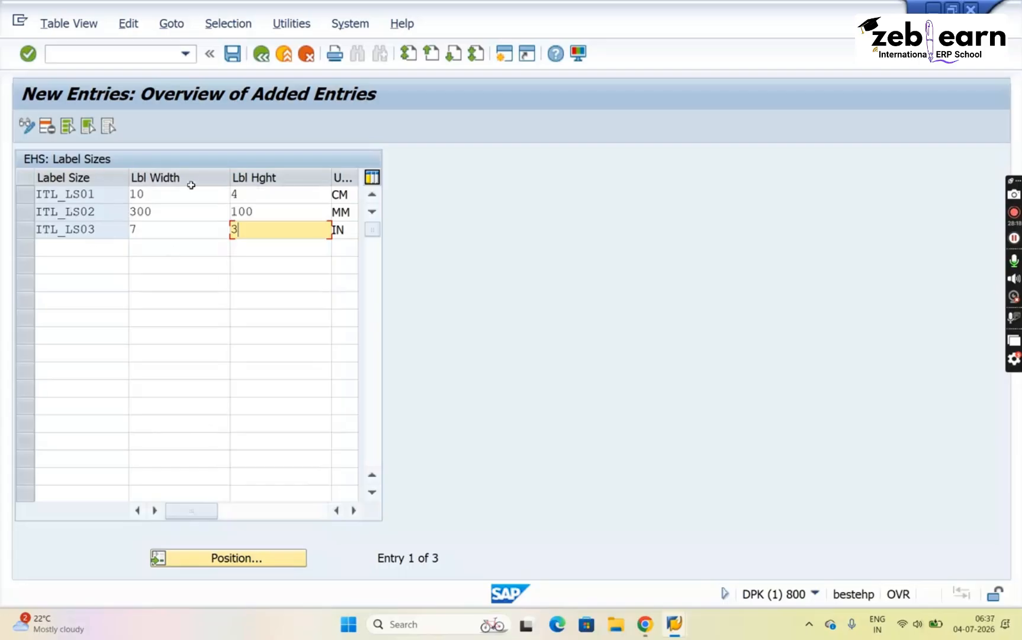
click(233, 54)
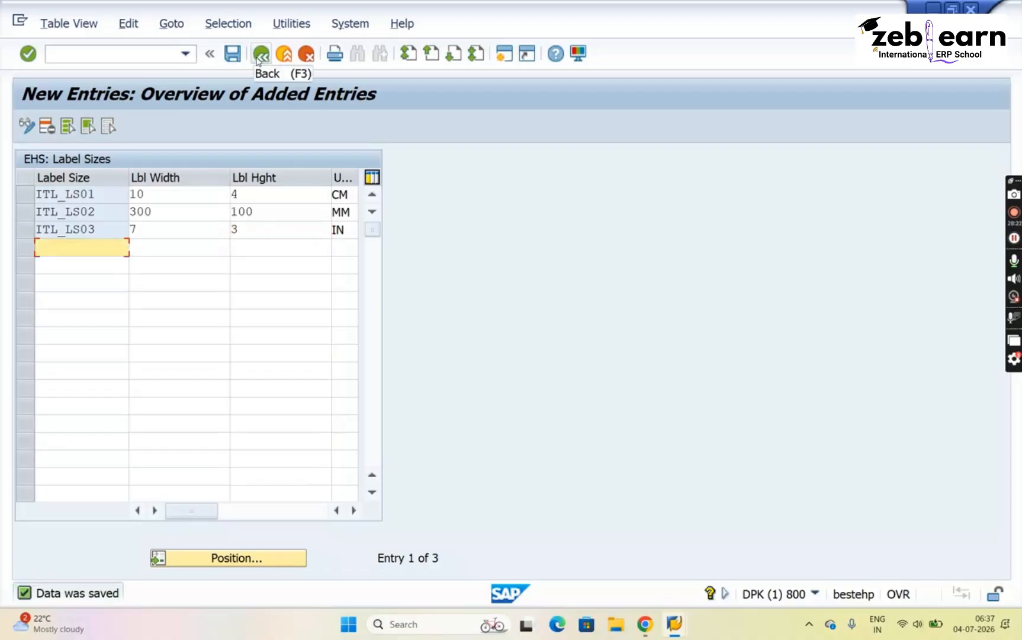
click(258, 58)
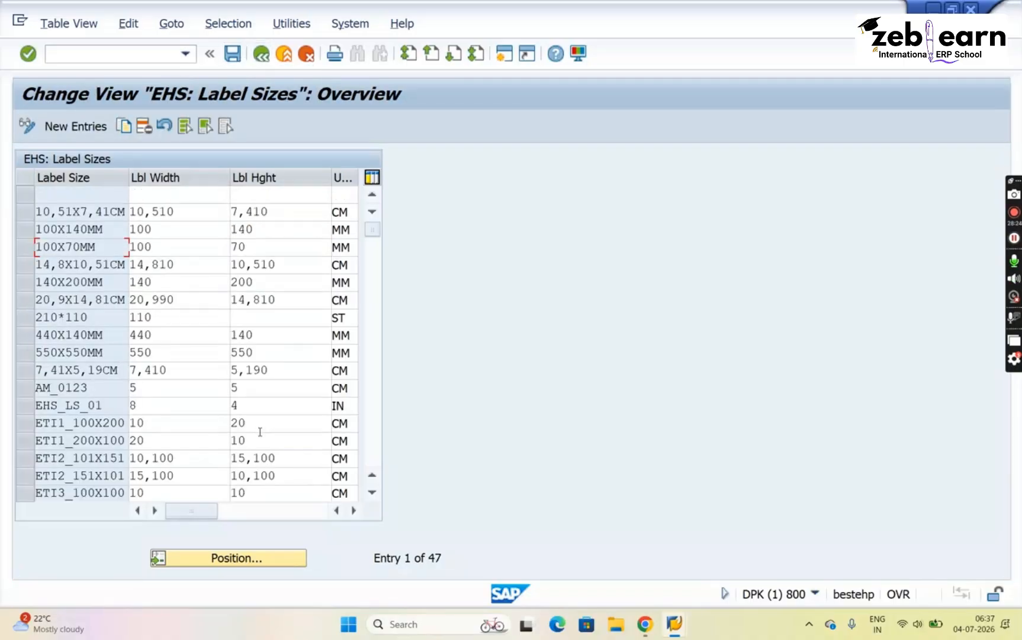
- Locate the saved label sizes ITL_LS01, ITL_LS02 and ITL_LS03 in the overview and select their rows
click(372, 493)
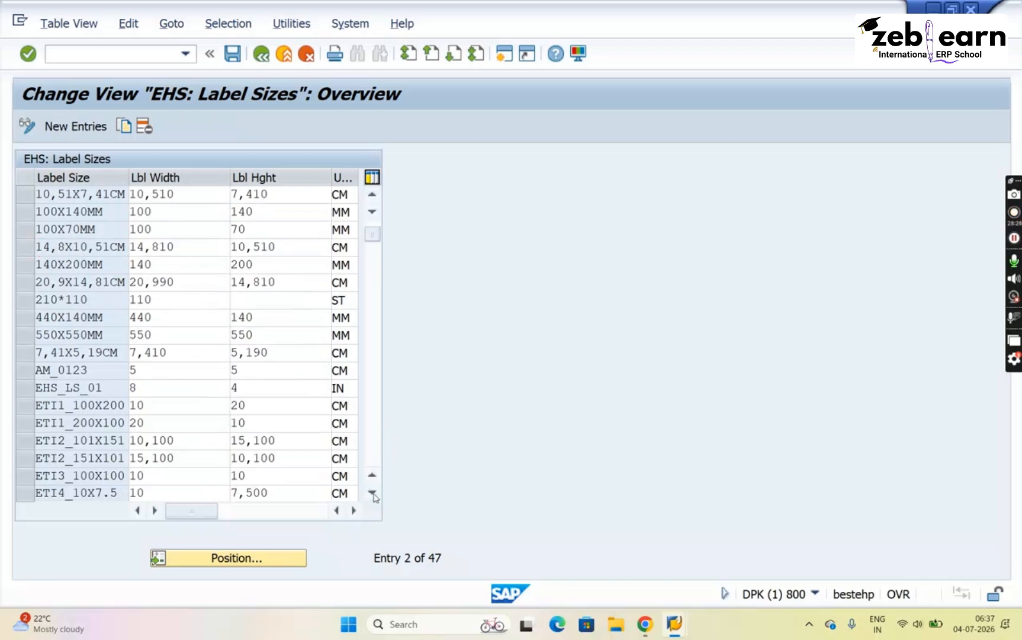
click(372, 493)
click(371, 493)
click(372, 493)
click(372, 492)
click(372, 493)
click(372, 492)
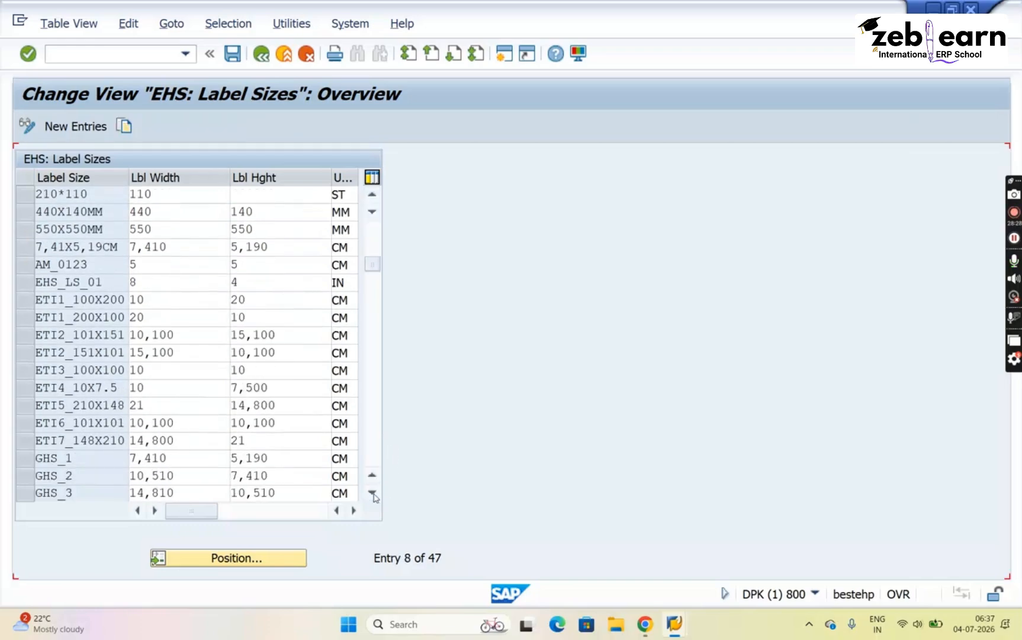
click(372, 493)
click(372, 492)
click(372, 493)
click(372, 492)
click(372, 493)
click(372, 493)
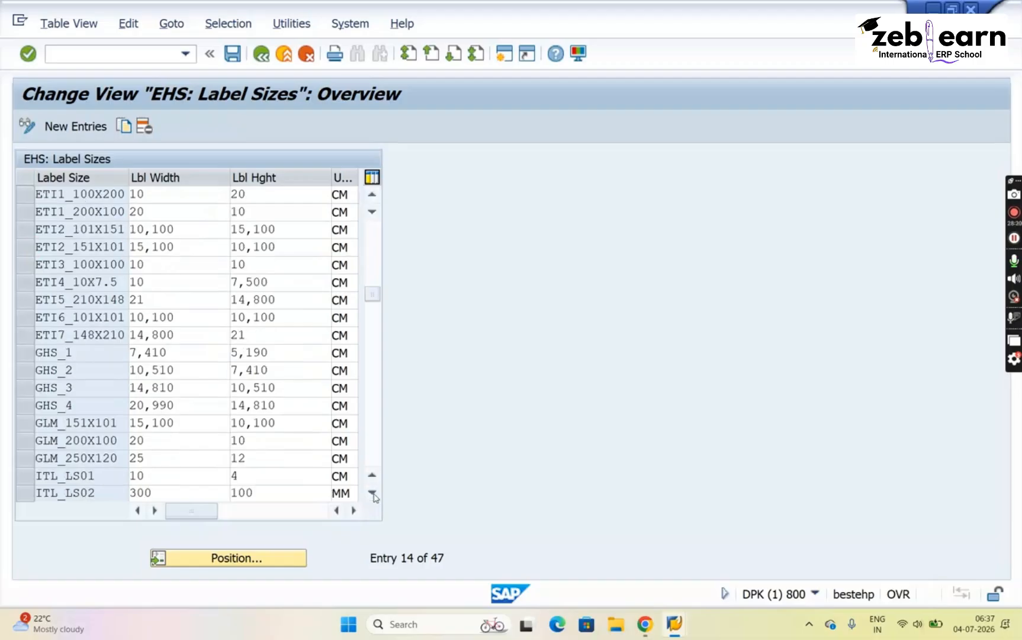
click(372, 493)
click(372, 493)
click(372, 493)
click(372, 493)
click(372, 493)
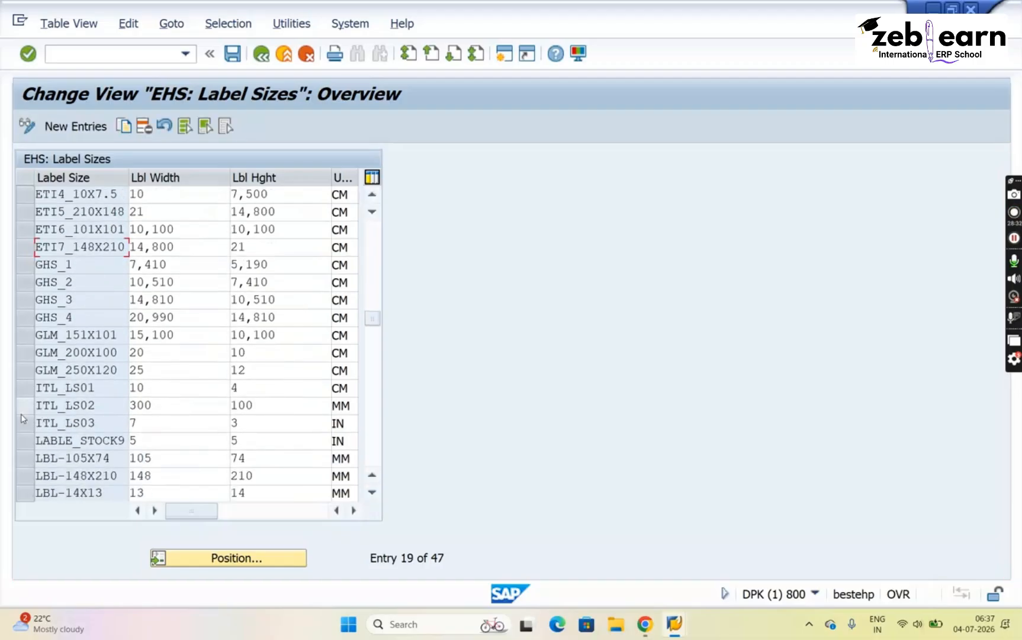
click(25, 406)
click(25, 423)
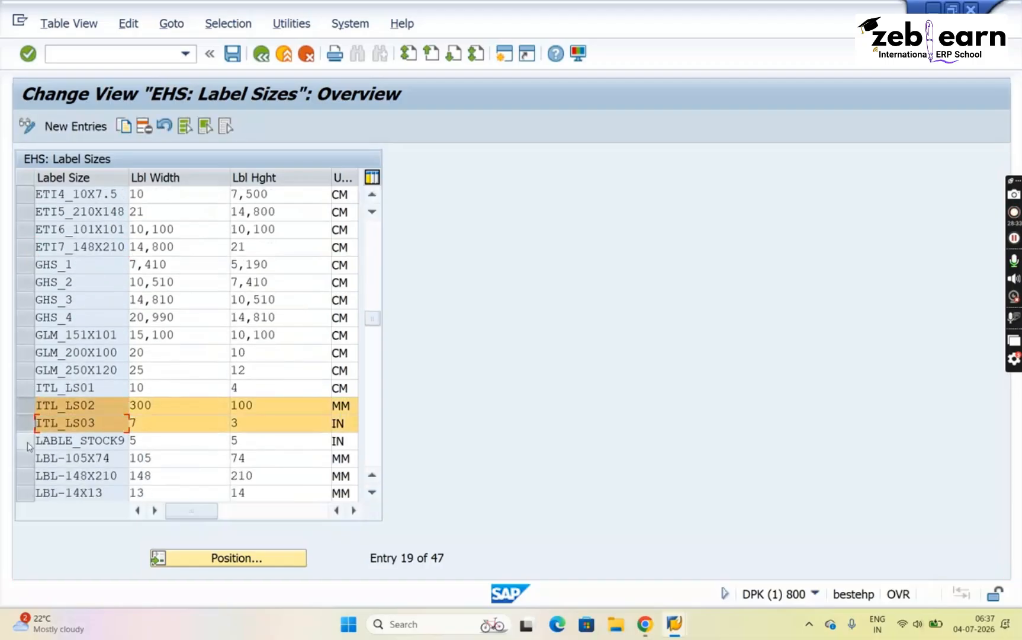
click(26, 391)
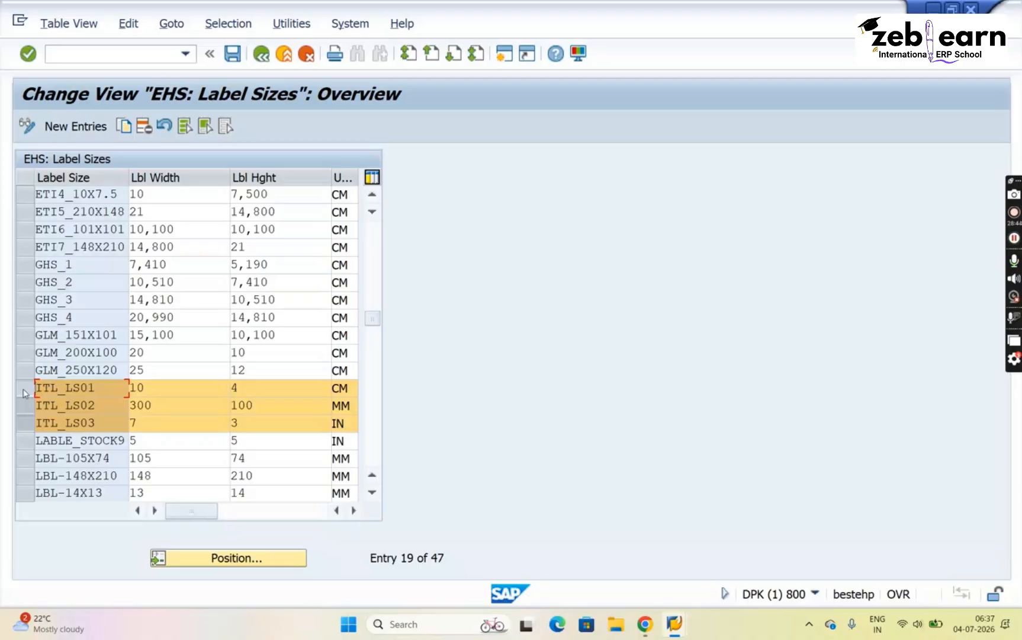
- Return from the label sizes overview to the customizing structure and select the Specify Size of Label Stock activity under Label Template
click(261, 55)
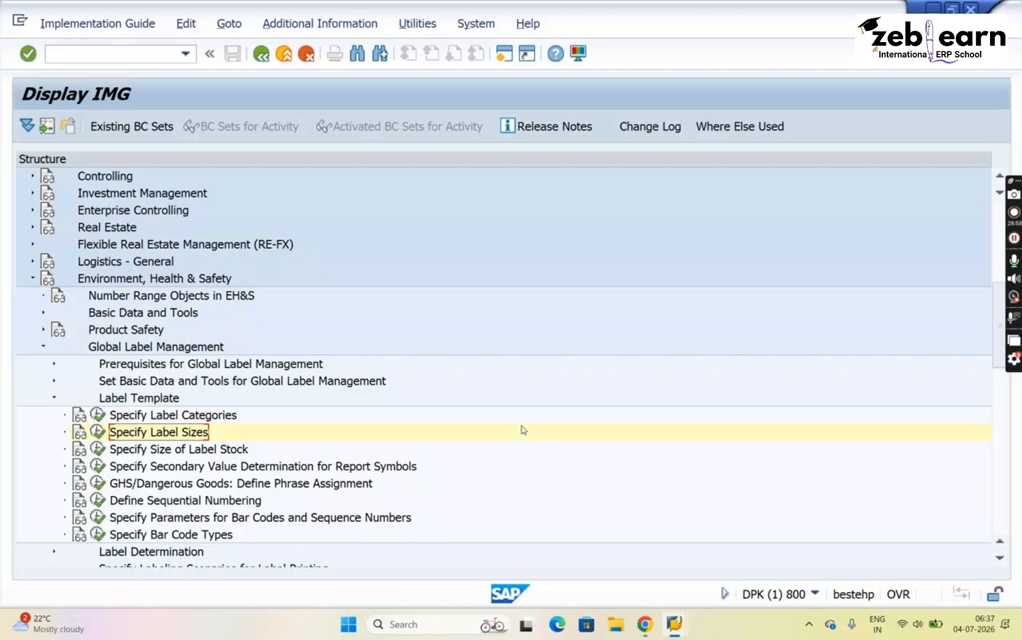
click(183, 456)
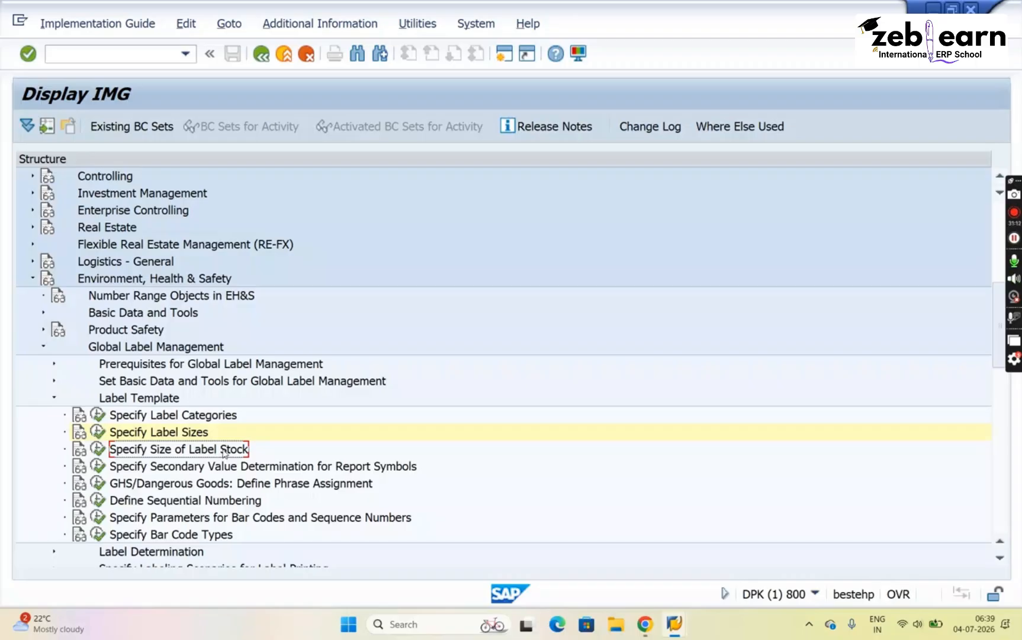
click(169, 434)
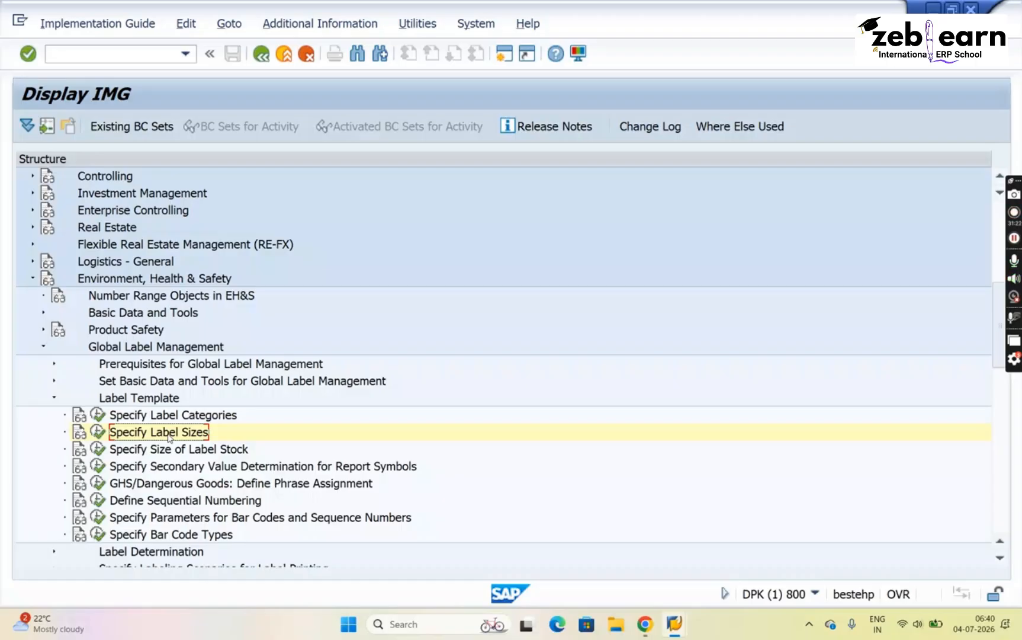
click(180, 453)
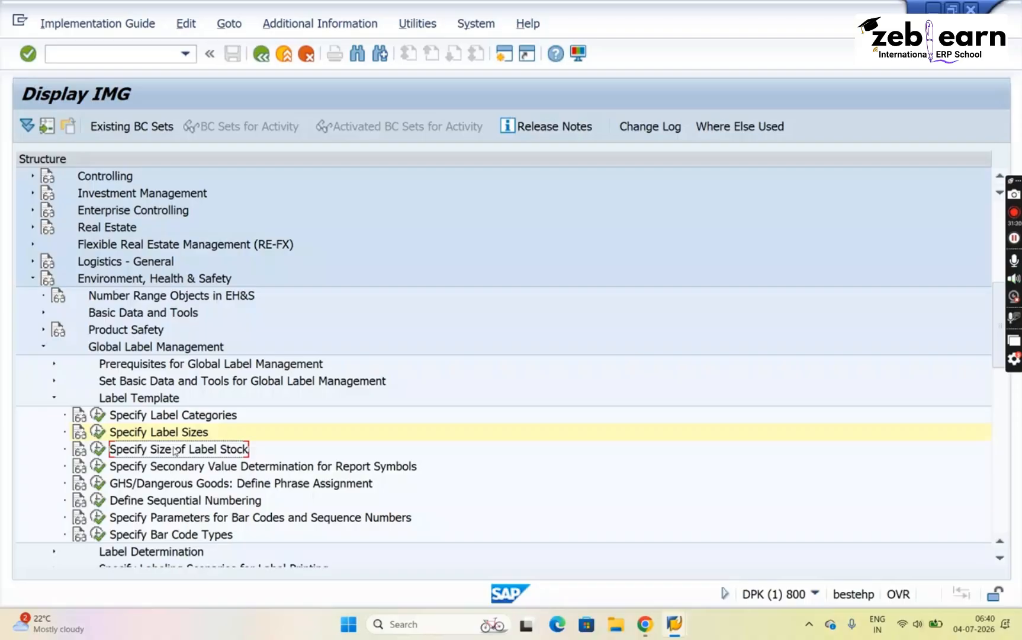
- Reopen the label sizes overview, review the ITL_LS01, ITL_LS02 and ITL_LS03 entries, and return to the customizing structure
click(97, 431)
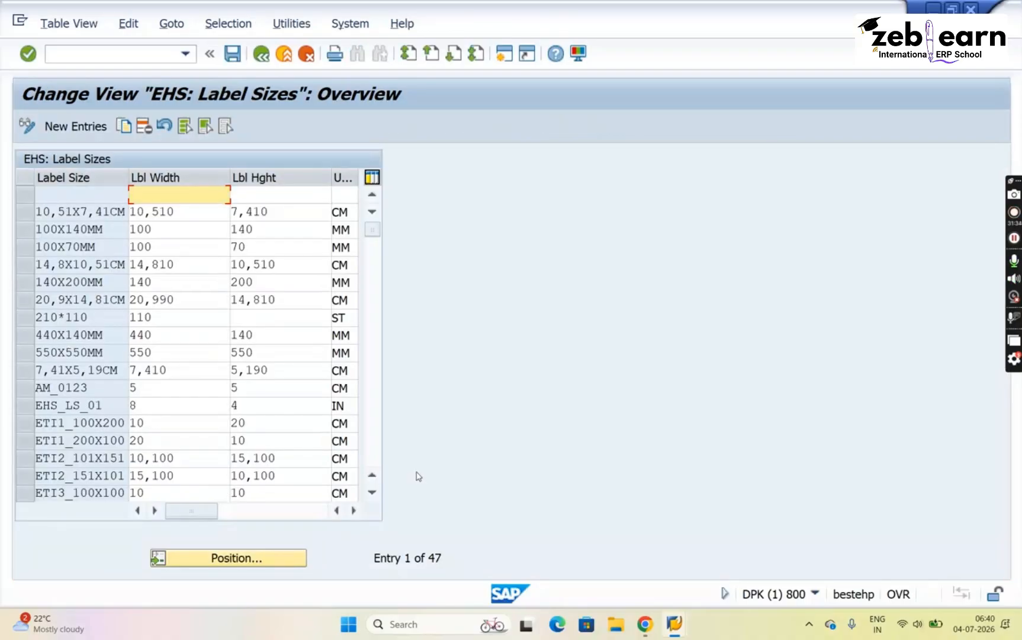
scroll(371, 449, down, 10)
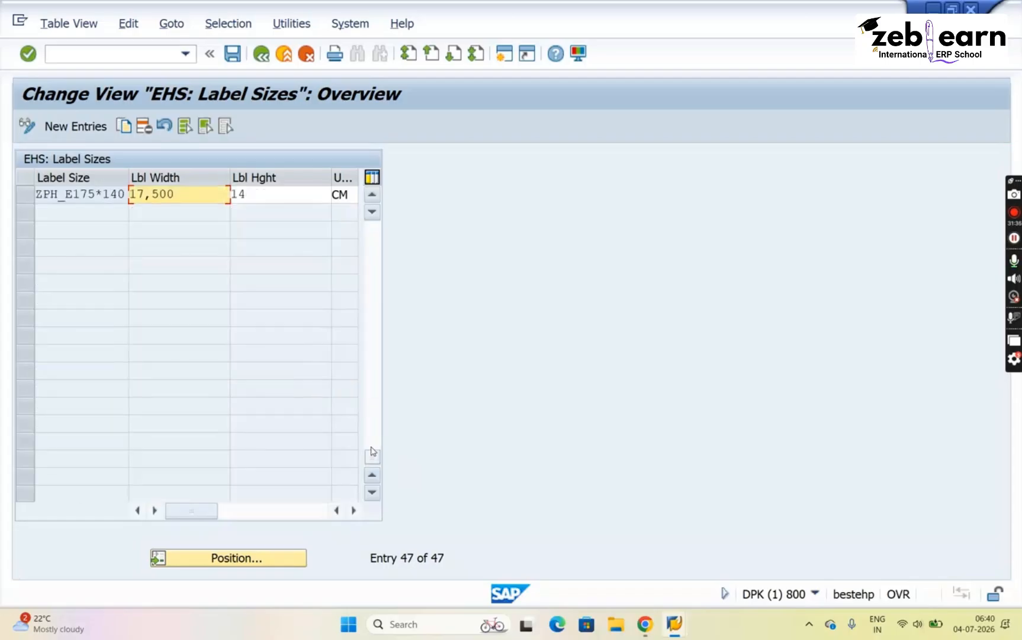
scroll(379, 319, up, 6)
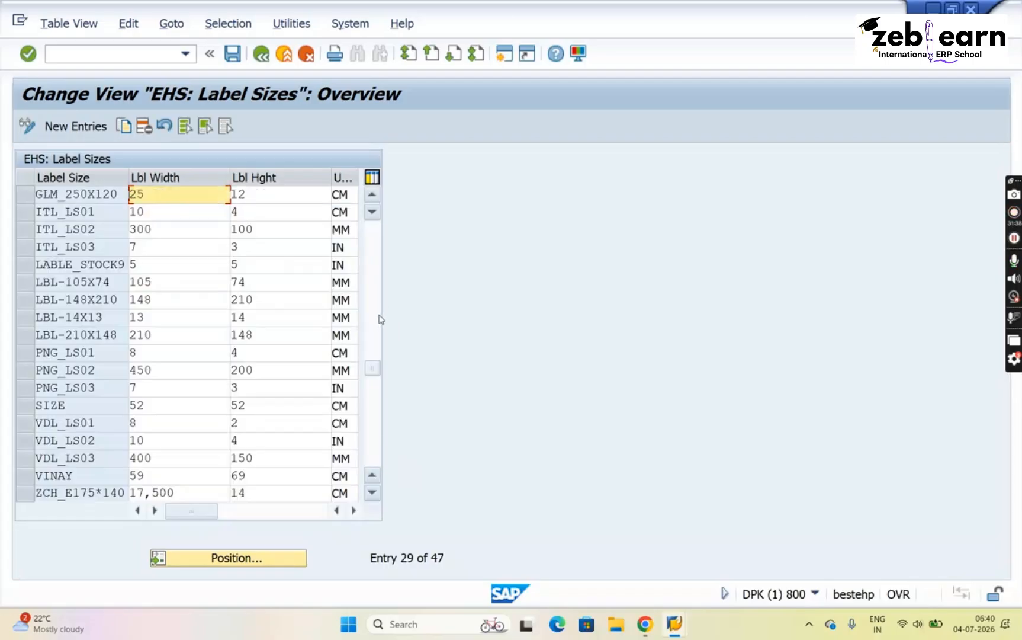
click(166, 213)
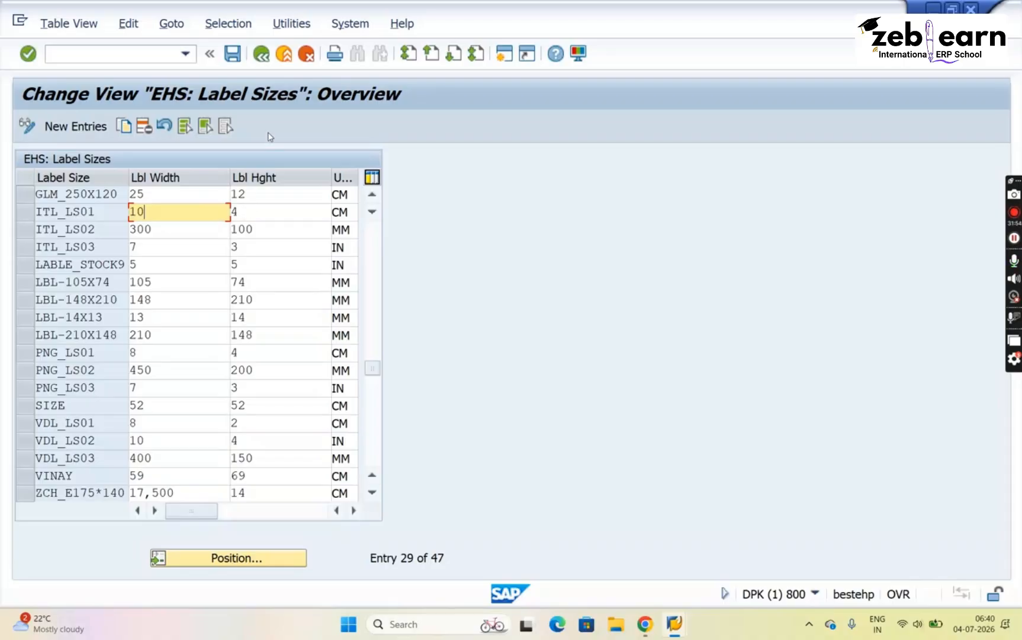
click(262, 59)
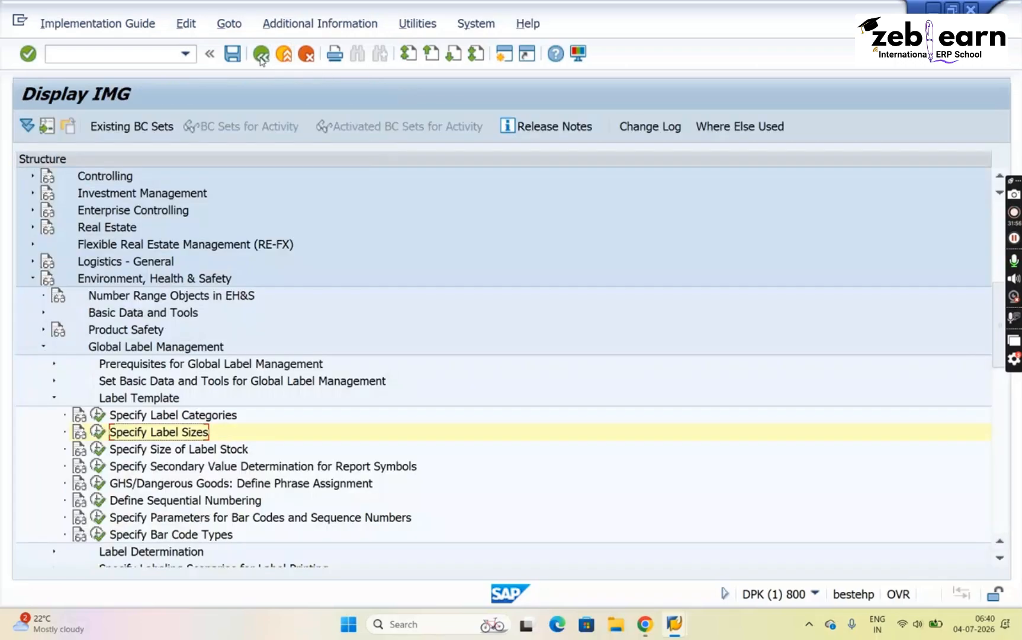
- Open the Specify Size of Label Stock activity and start a new entry named ITL_LABSTK01
click(98, 449)
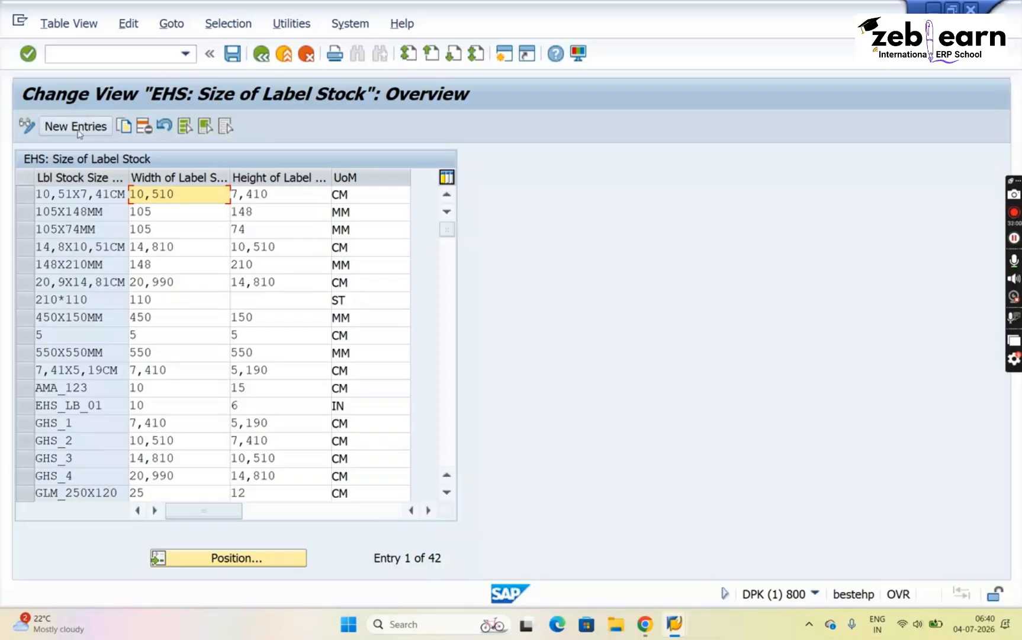
click(77, 126)
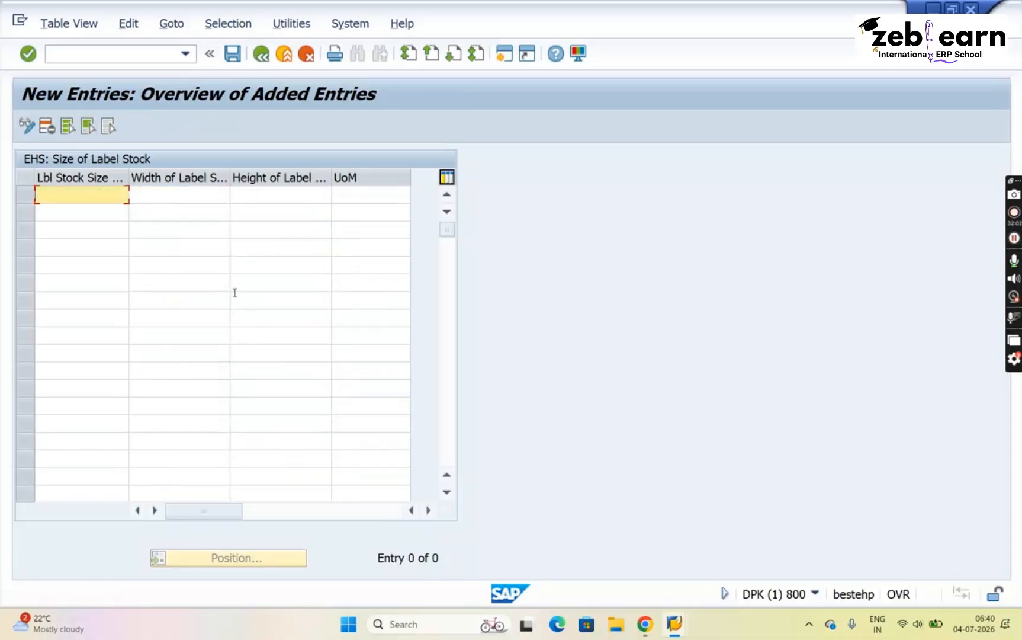
text(ITL_LABST)
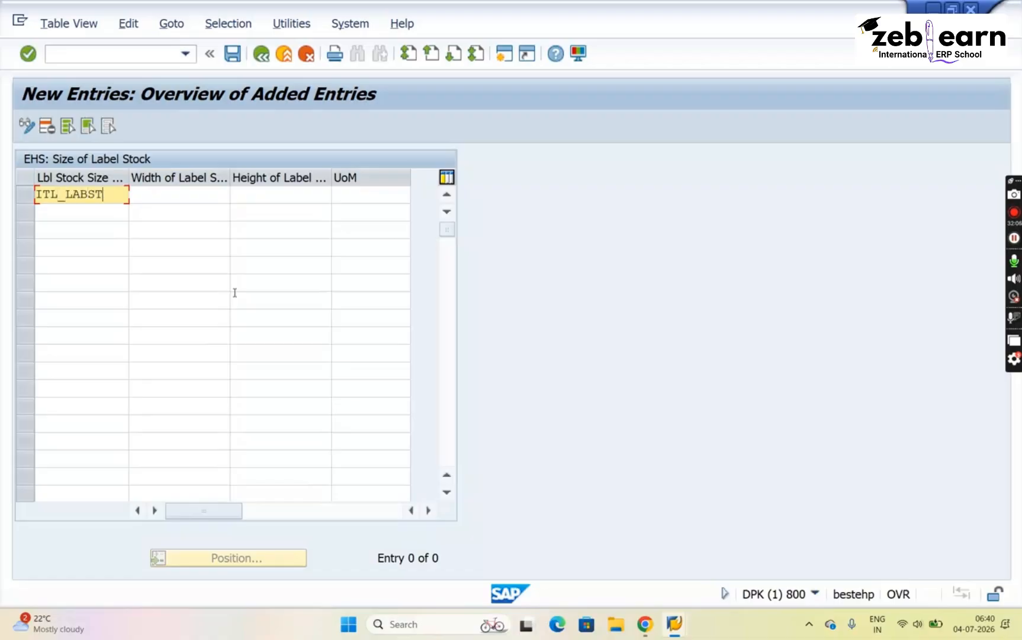
text(OCK)
key(BackSpace)
key(BackSpace)
key(BackSpace)
text(K01)
key(Tab)
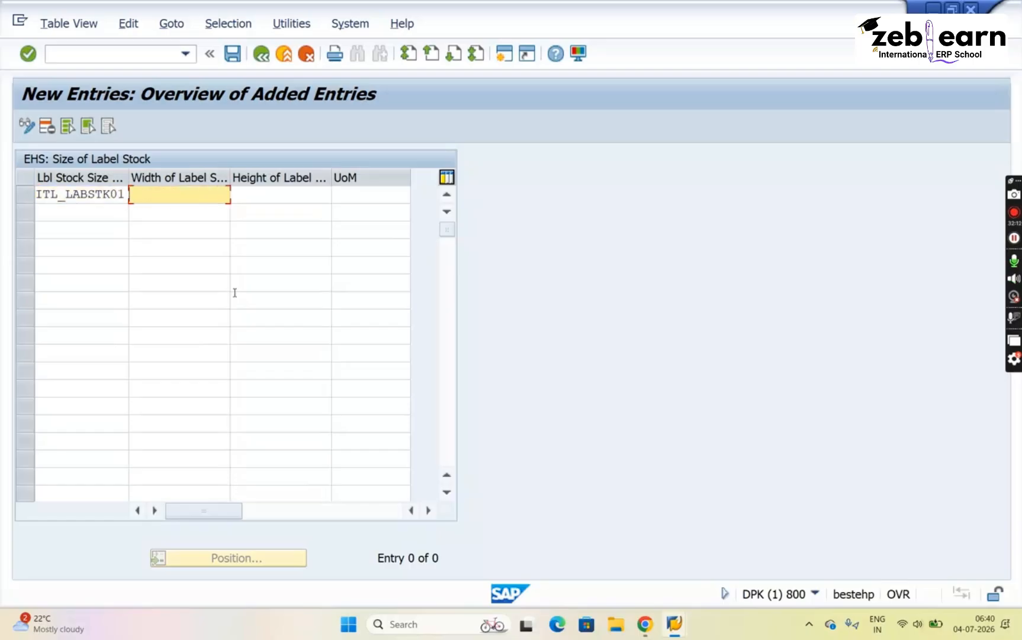
- Give label stock ITL_LABSTK01 a width of 12, a height of 6 and the unit CM, and confirm the entry
text(12)
key(Tab)
text(6)
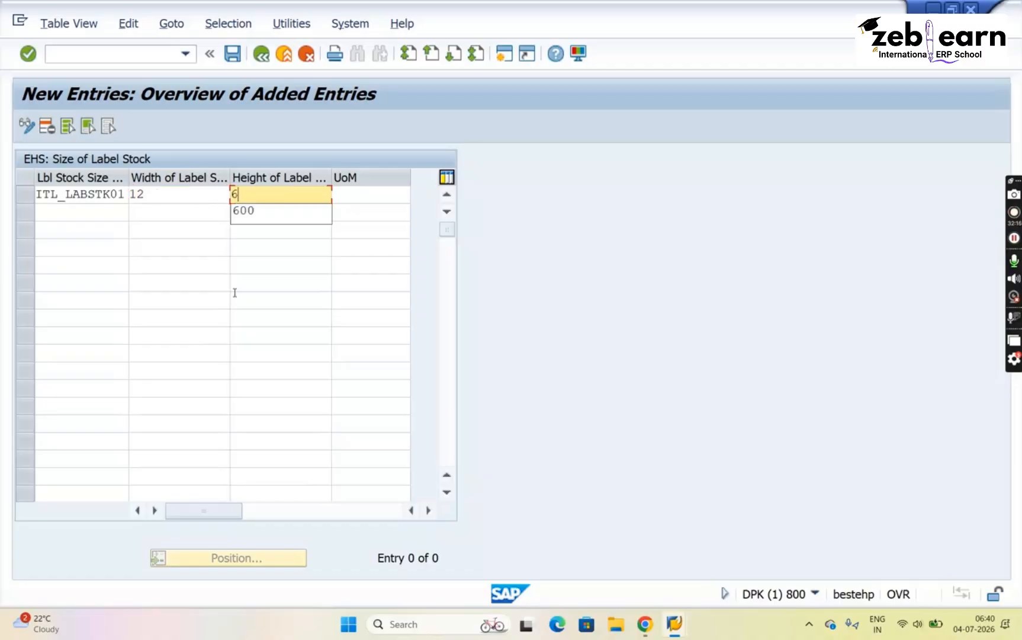
key(Tab)
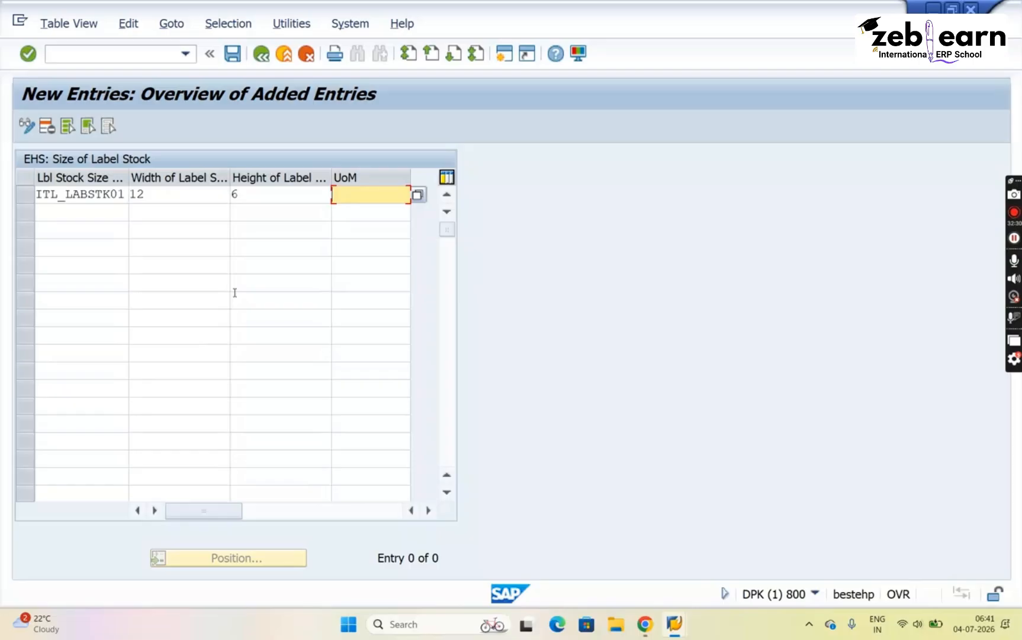
text(CM)
key(Return)
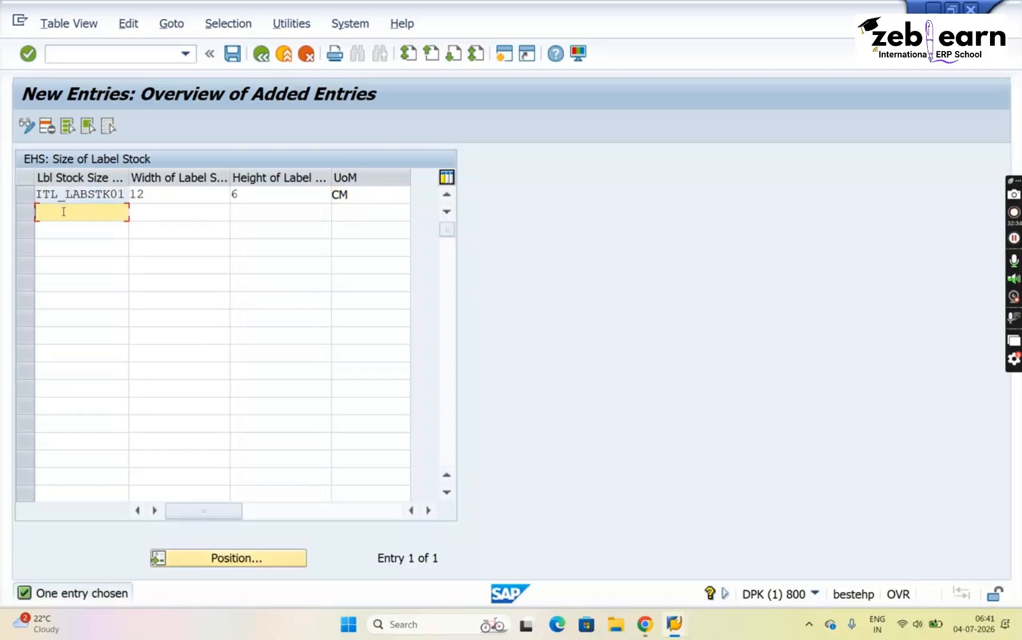
- Add a second label stock size entry named ITL_LABSTK02
text(ITL)
key(Down)
key(Return)
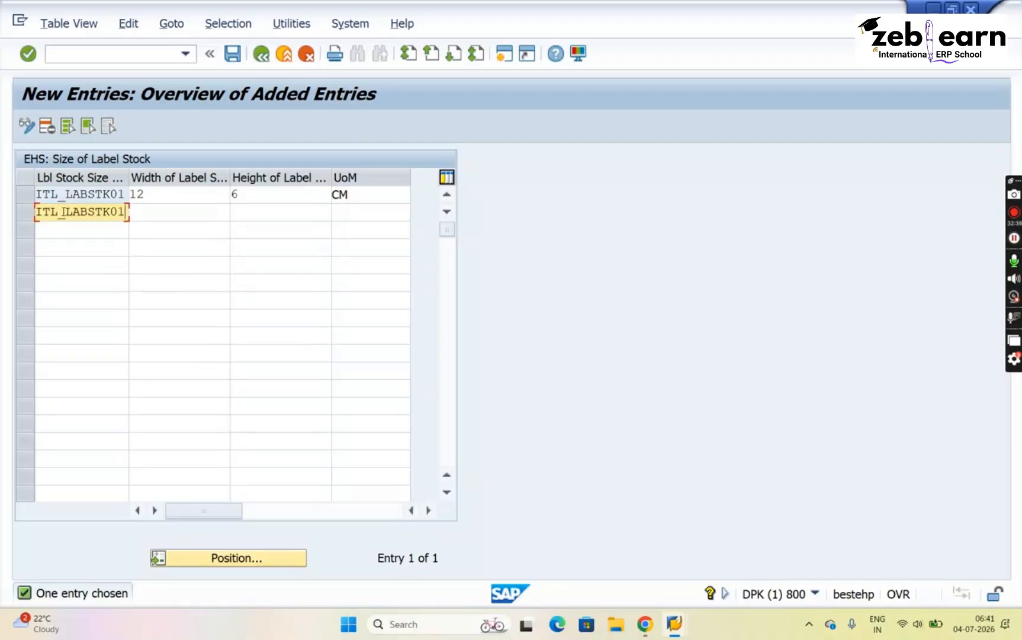
key(BackSpace)
text(2)
key(Tab)
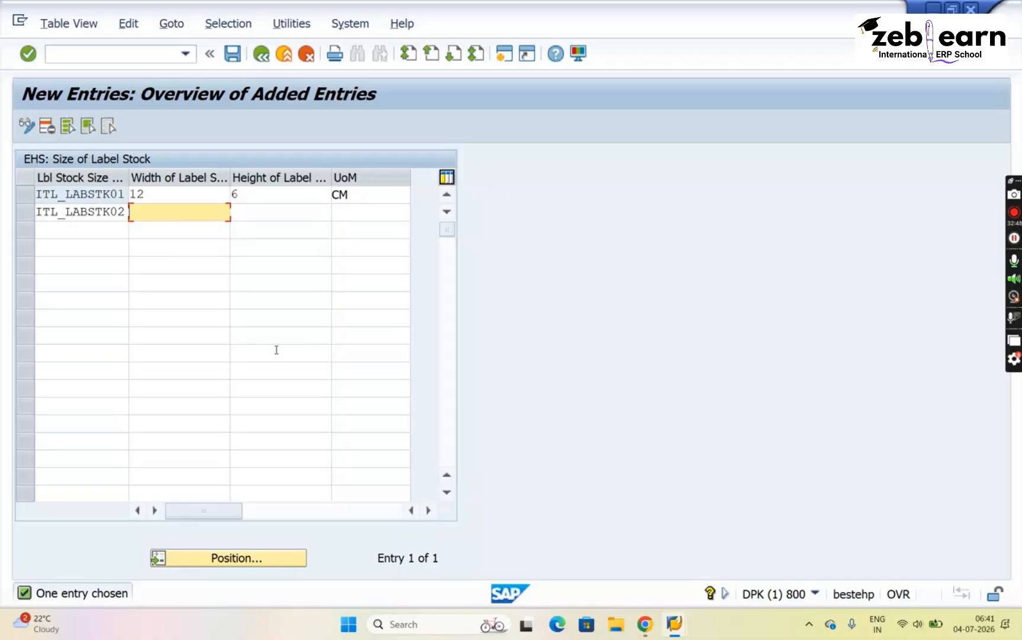
- Give label stock ITL_LABSTK02 a width of 350, a height of 150 and the unit MM, and confirm the entry
text(350)
key(Tab)
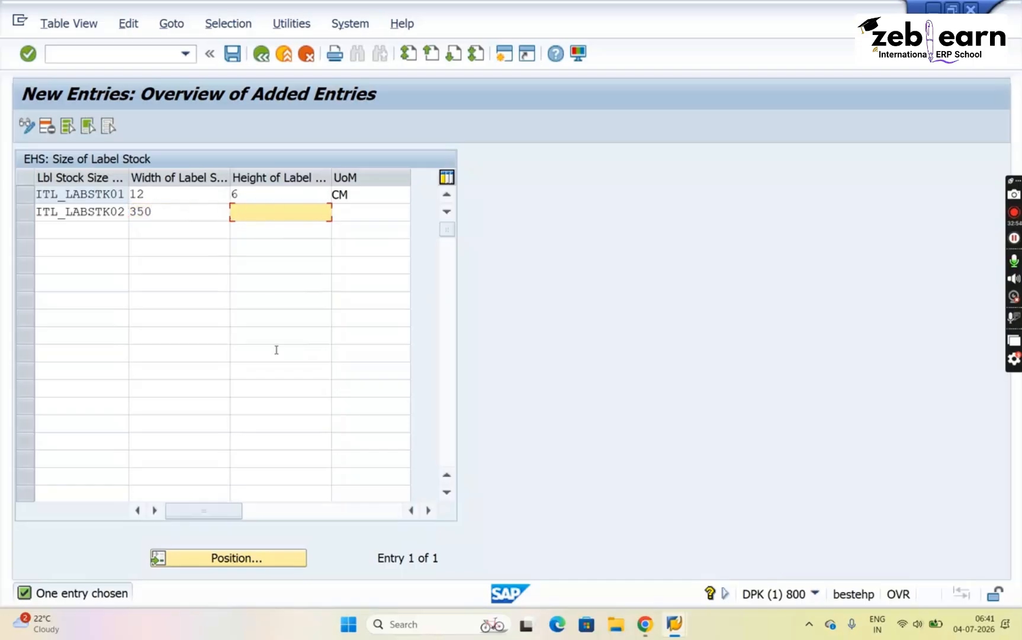
text(150)
key(Tab)
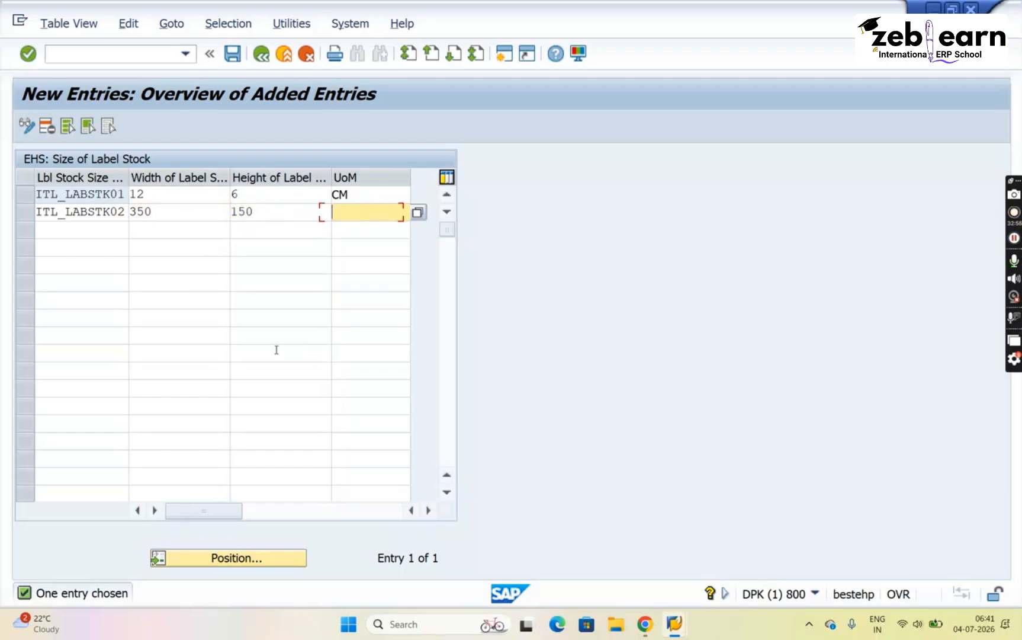
text(MM)
key(Return)
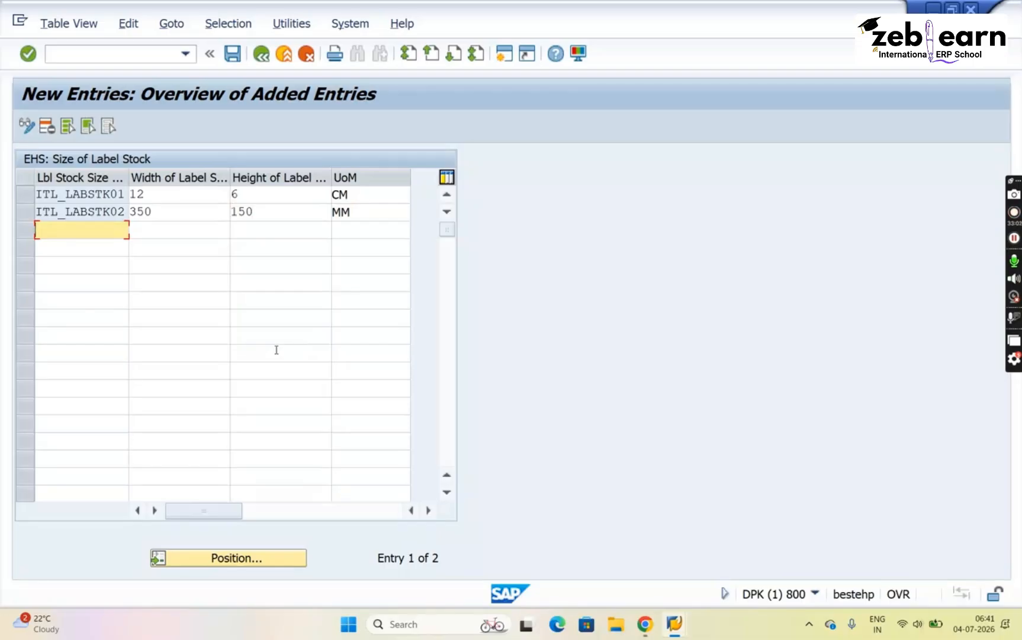
- Add a third label stock size entry named ITL_LABSTK03
key(BackSpace)
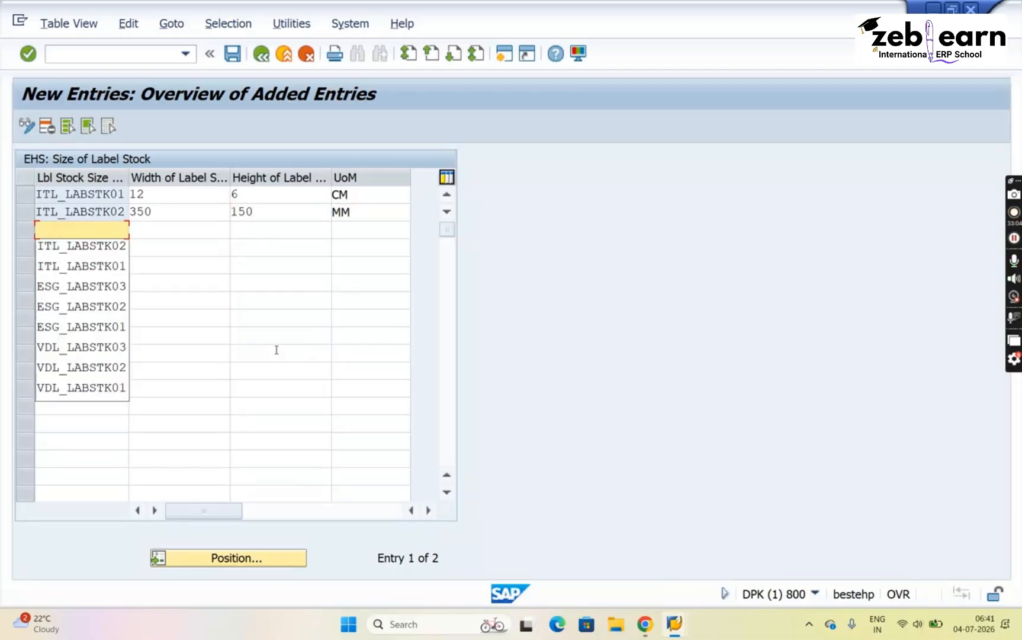
key(Down)
key(Return)
key(BackSpace)
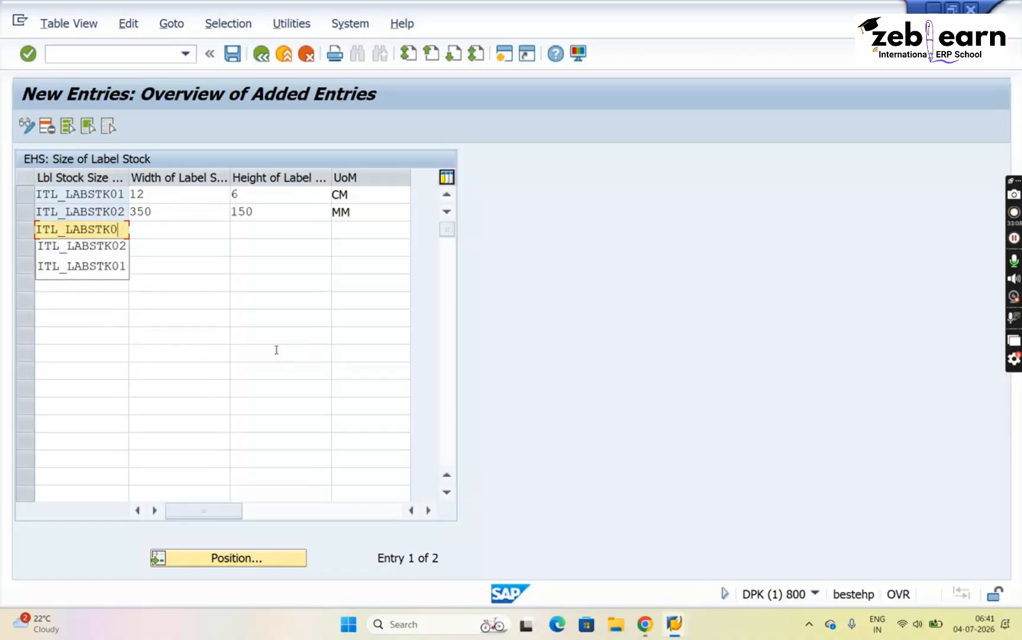
text(3)
key(Tab)
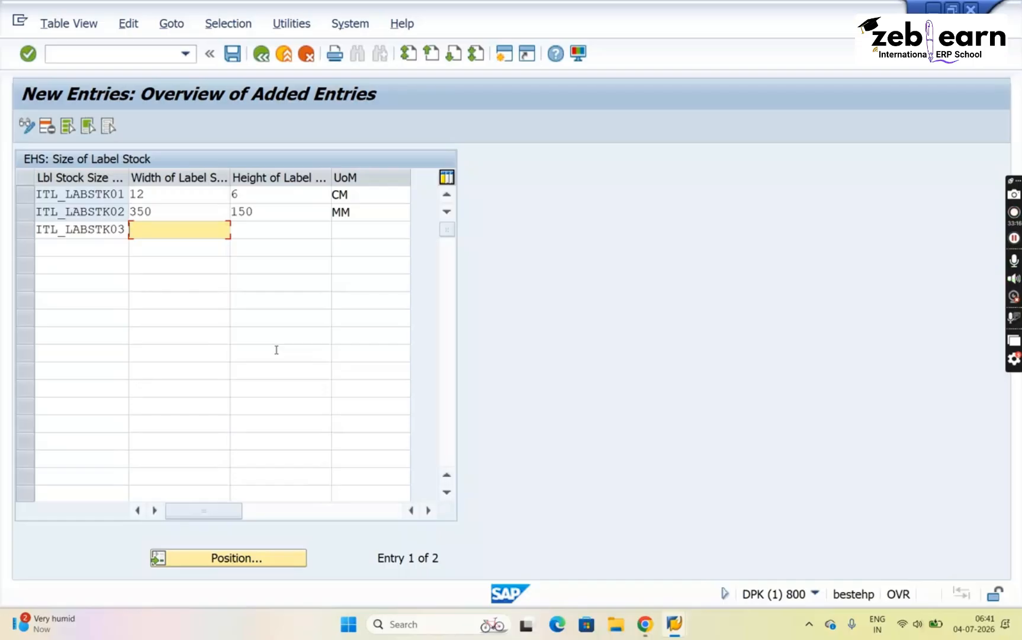
- Give label stock ITL_LABSTK03 a width of 10, a height of 5 and the unit IN, and confirm the entry
text(10)
key(Tab)
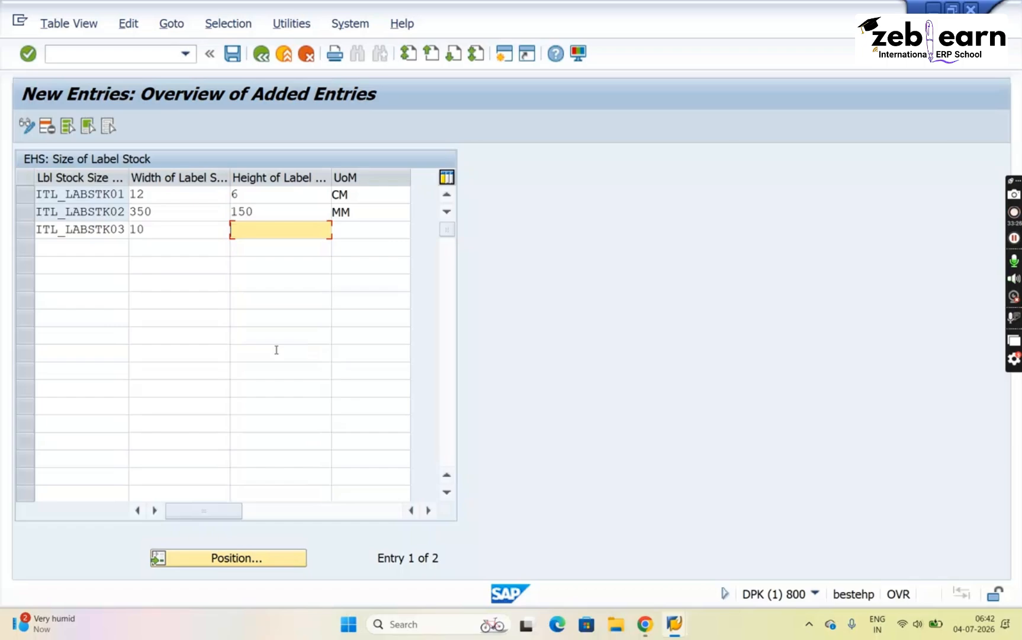
text(5)
key(Tab)
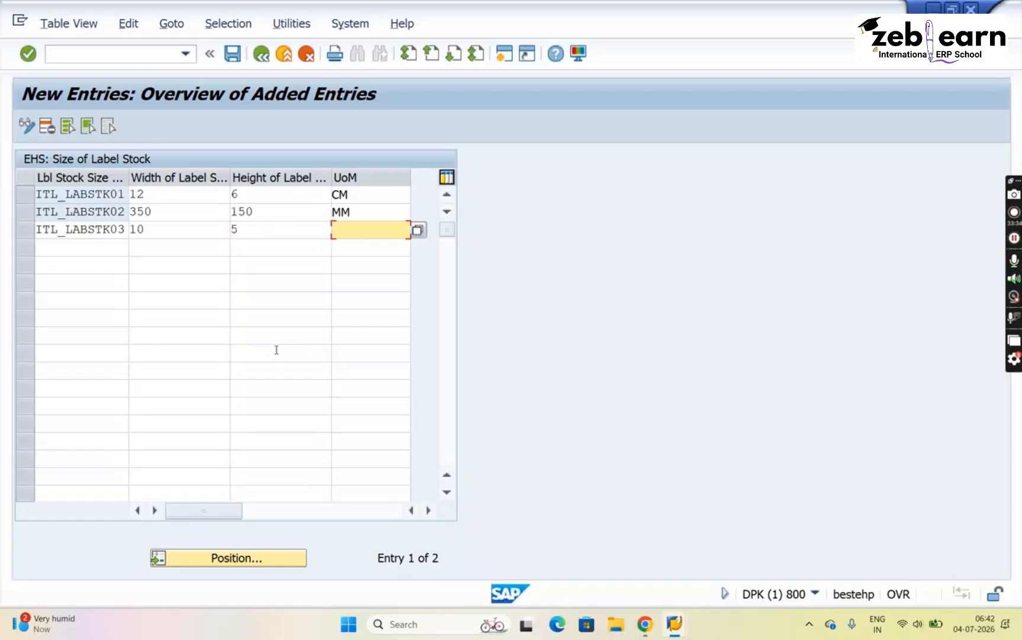
text(IN)
key(Return)
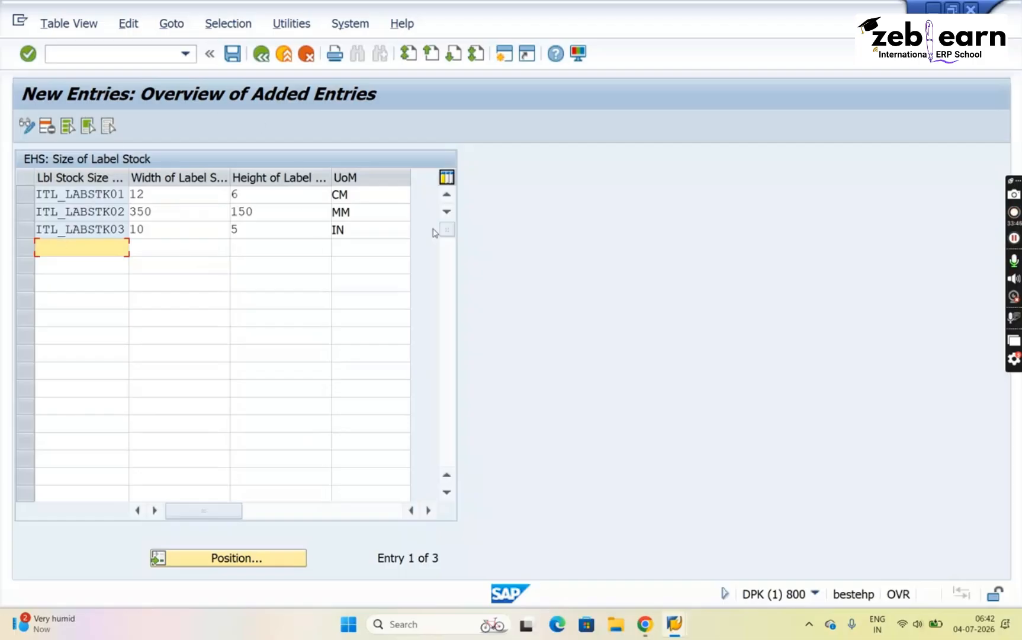
- Save the three new label stock sizes and return to the Label Template activities in the customizing structure
click(231, 57)
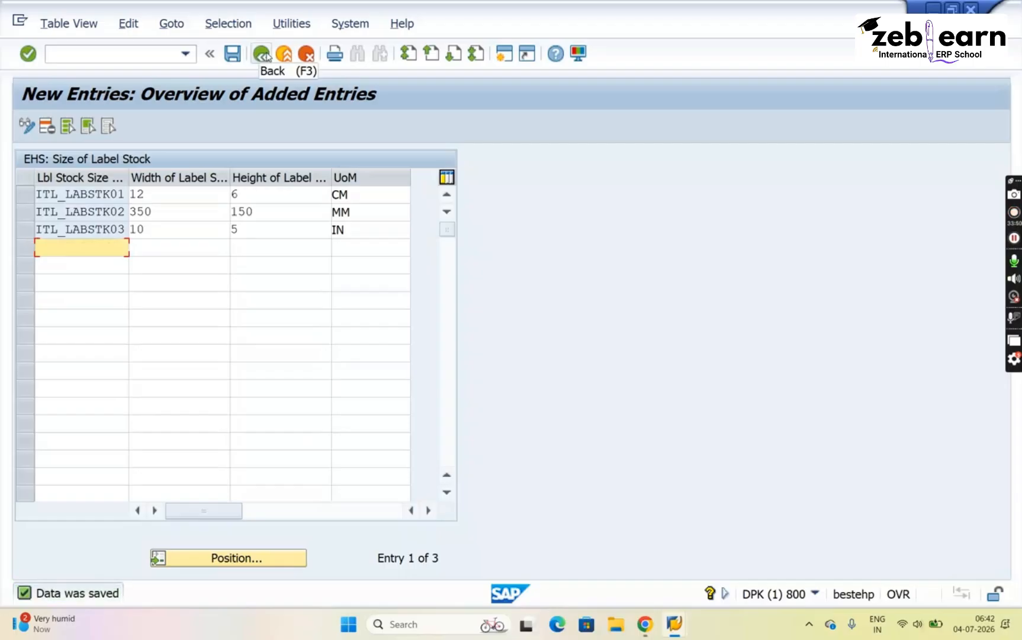
click(264, 55)
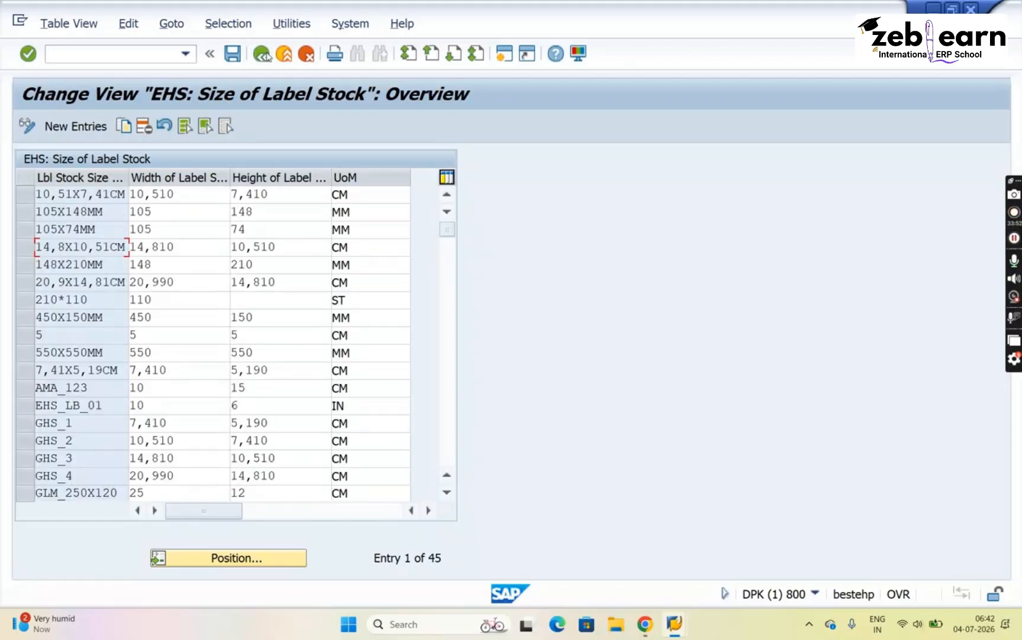
click(263, 55)
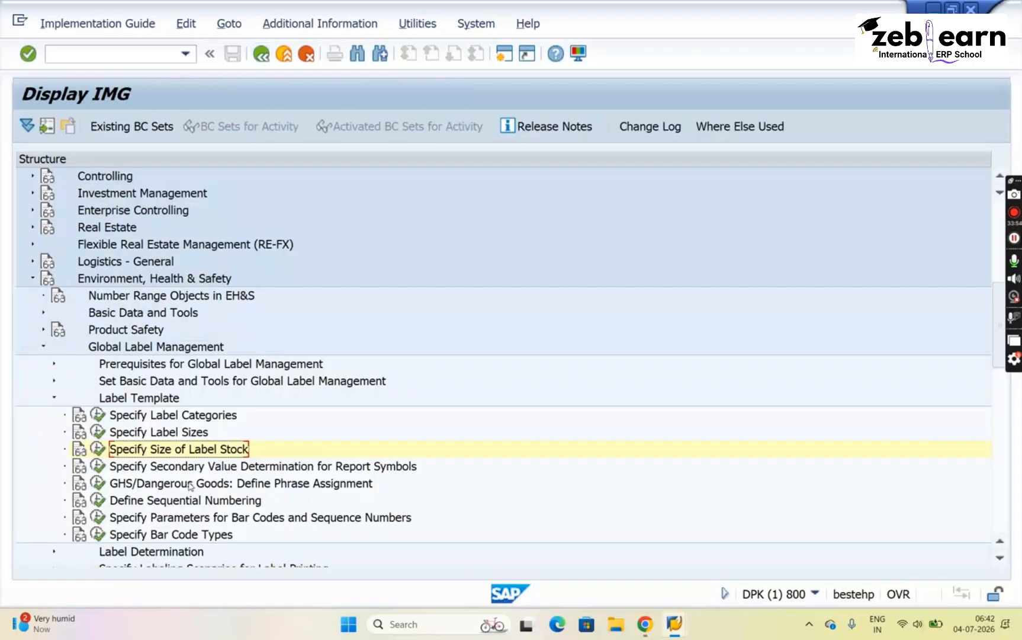
click(159, 419)
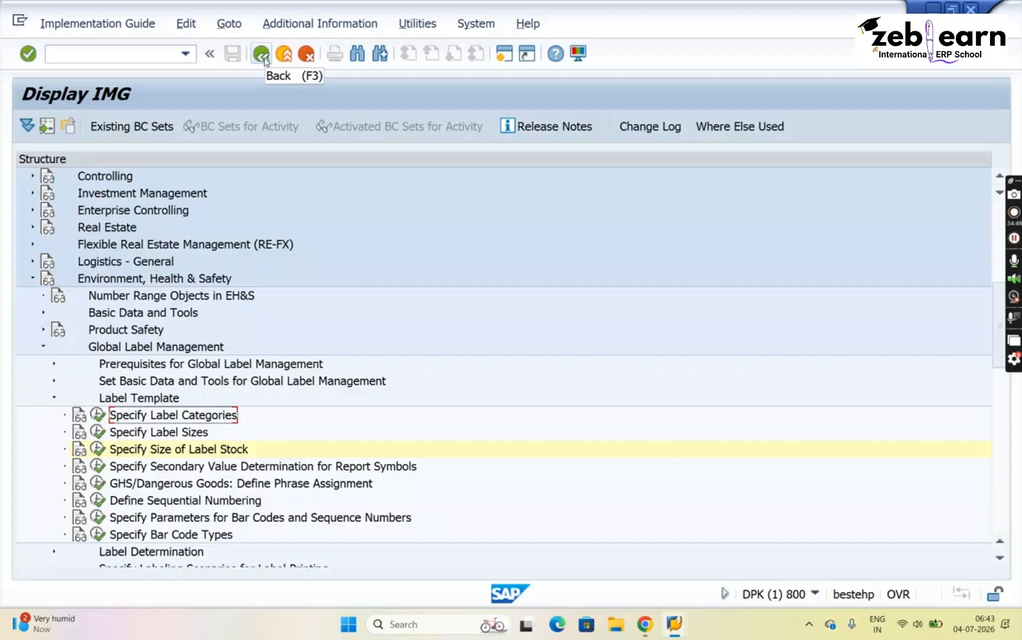
- Leave customizing for the SAP Easy Access screen and try to start transaction CBGL_LS01
click(83, 55)
text(/N)
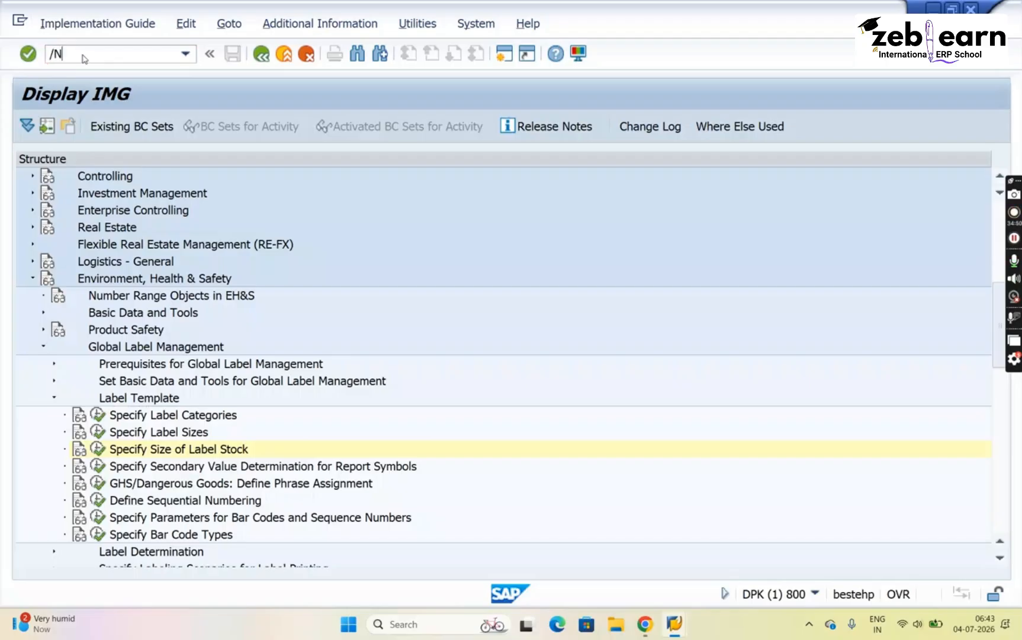
key(Return)
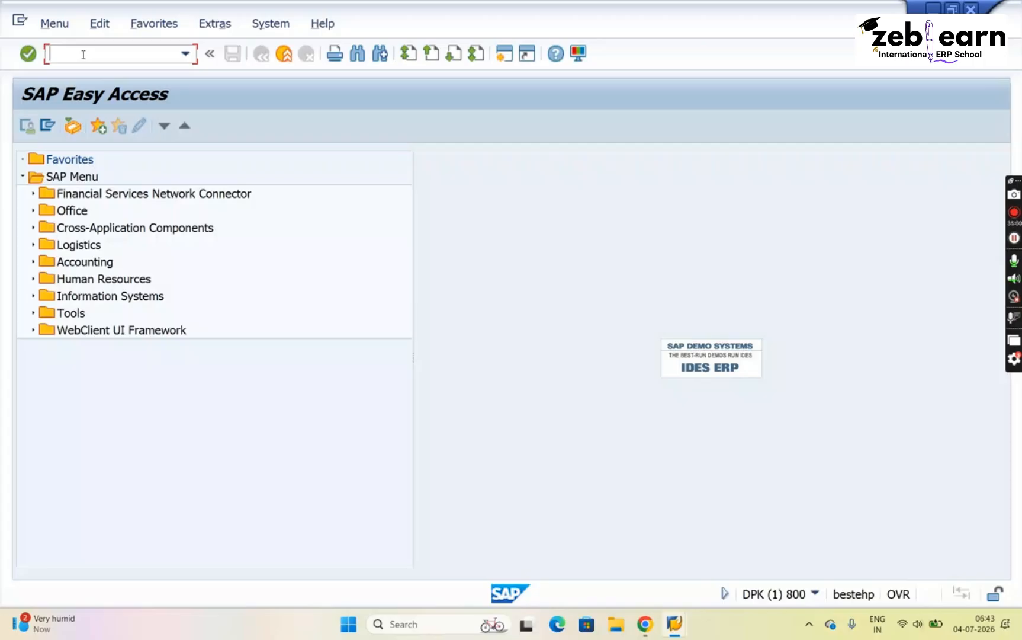
text(CBGL_LS01)
key(Return)
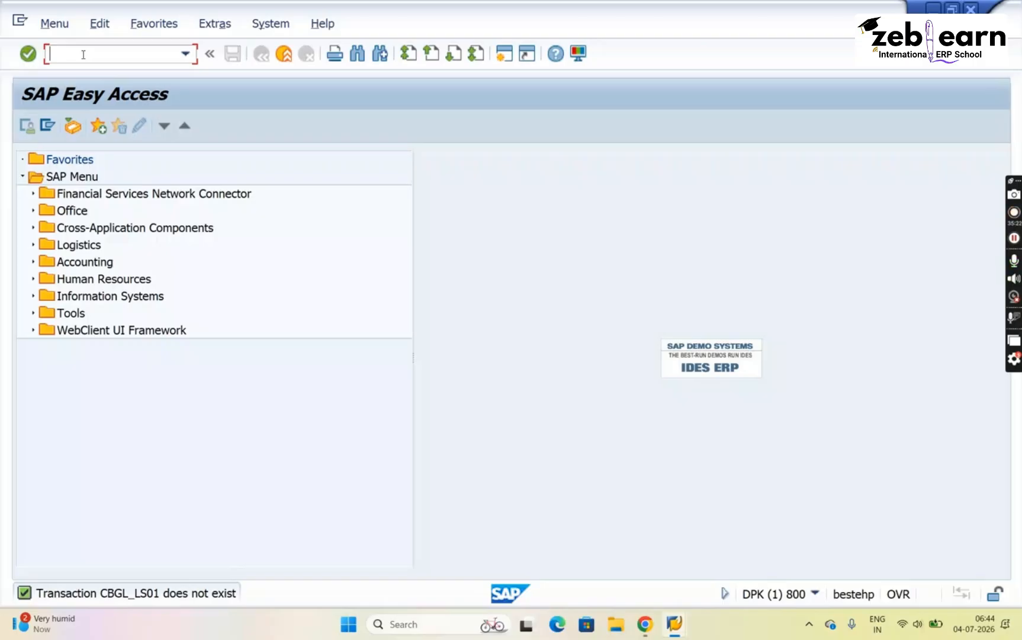
- Open the Edit Label Stock initial screen by starting transaction CBGL_LS02
key(Down)
key(End)
key(BackSpace)
text(2)
key(Return)
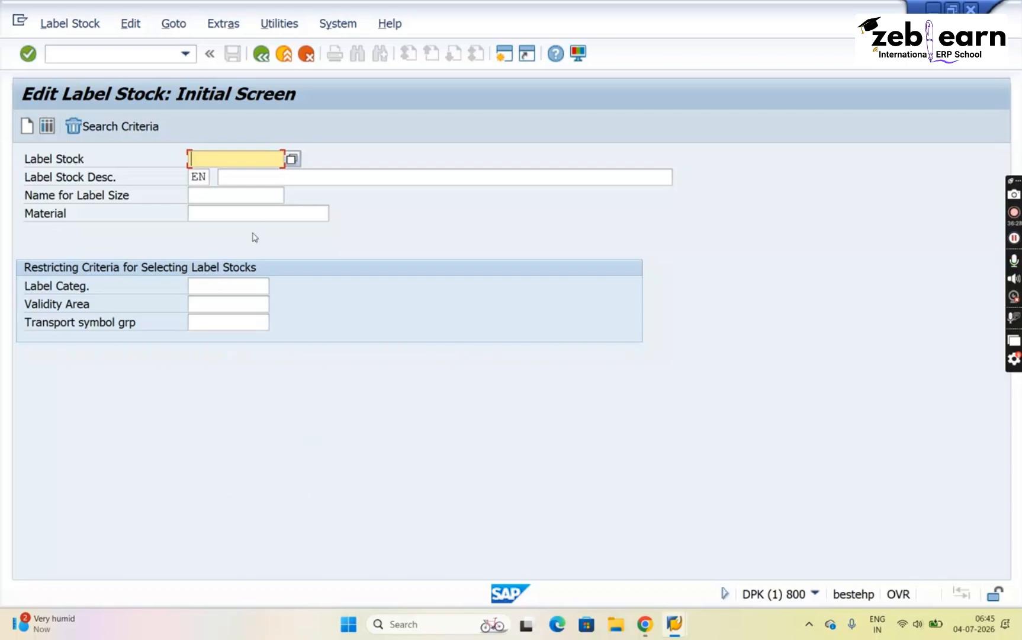
- Start creating label stock ITL_LABSTOCK and assign it the label stock size ITL_LABSTK01
click(27, 130)
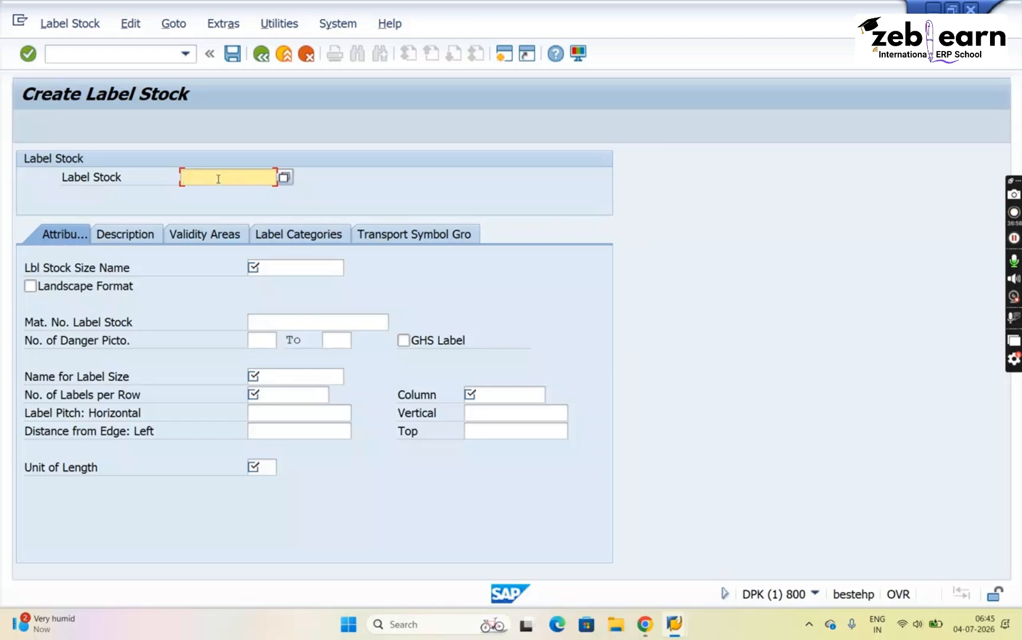
text(ITL_LABSTOCK)
click(276, 269)
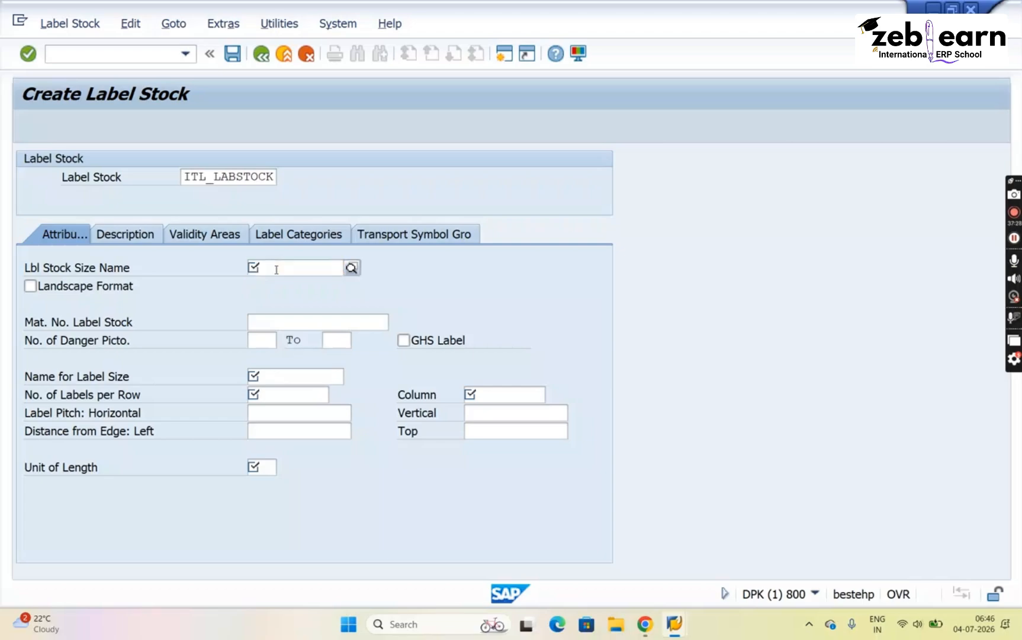
text(ITL_)
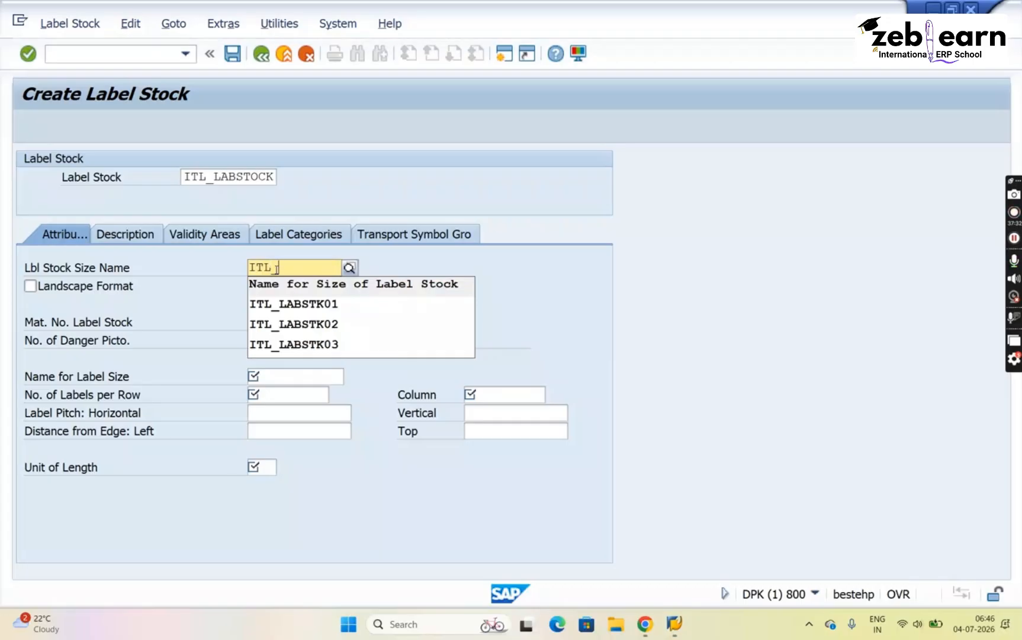
click(293, 304)
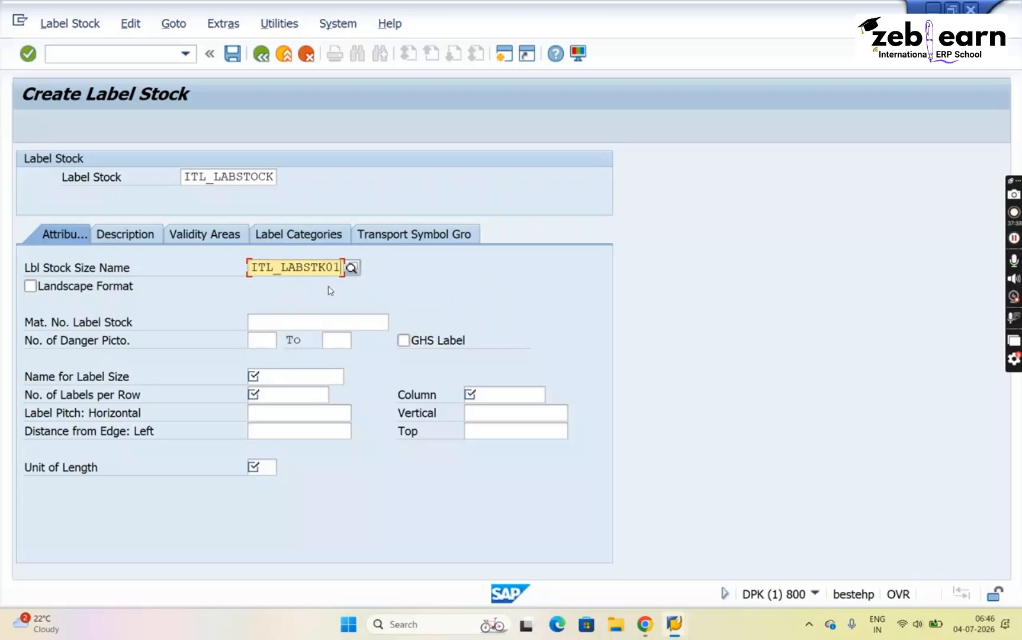
- Open a second session and display the SAP customizing implementation guide with transaction SPRO
click(503, 54)
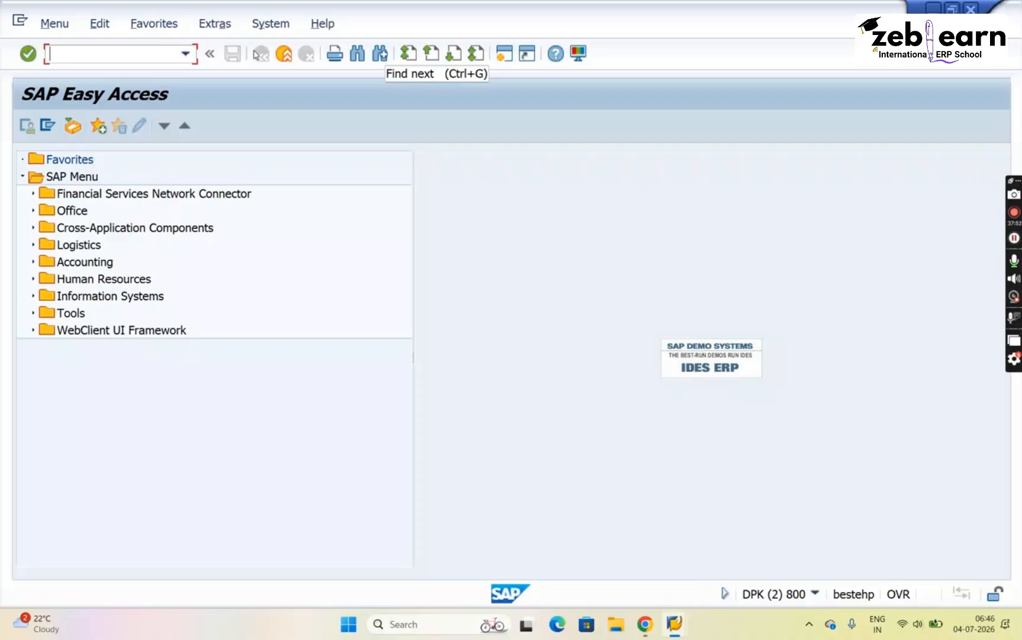
text(SPRO)
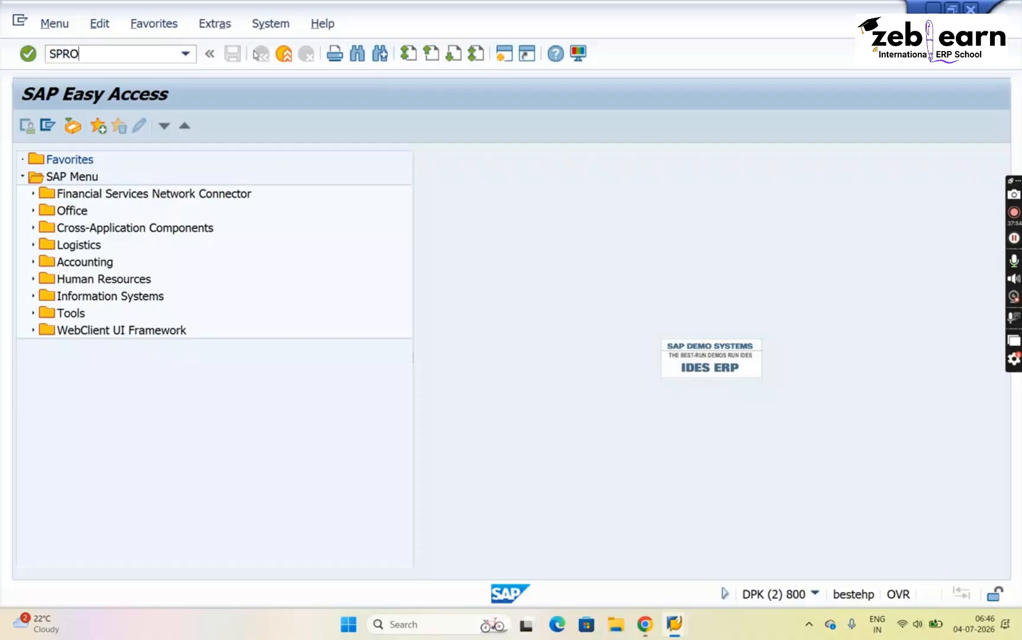
key(Return)
click(87, 127)
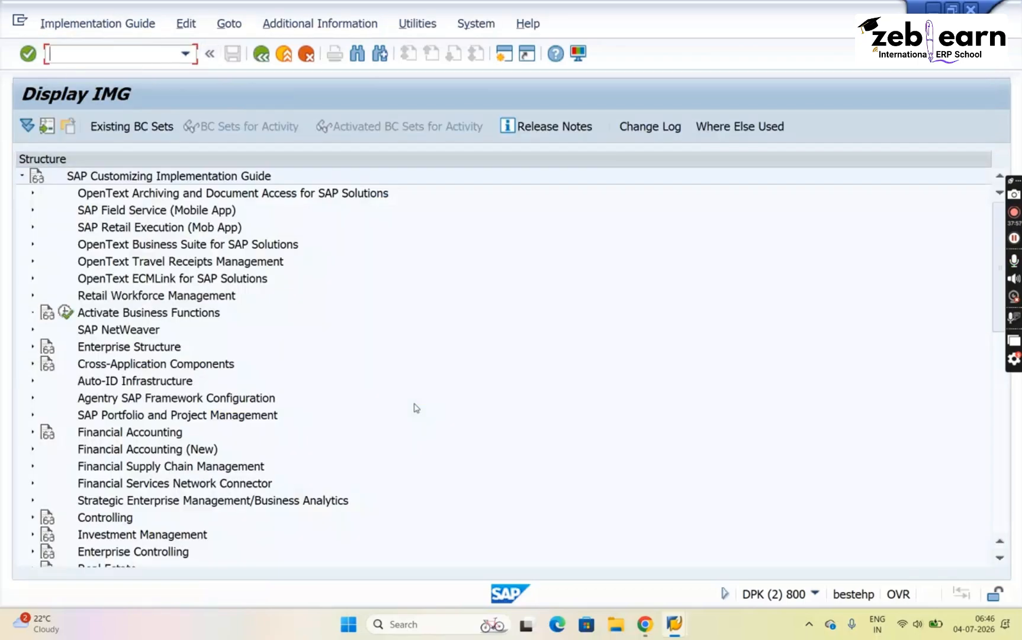
- Find and expand Environment, Health & Safety in the customizing structure
click(102, 431)
key(Down)
key(Down)
key(Down)
key(Down)
key(Down)
key(Down)
key(Down)
key(Down)
key(Down)
key(Down)
key(Down)
key(Down)
key(Down)
key(Down)
key(Down)
key(Down)
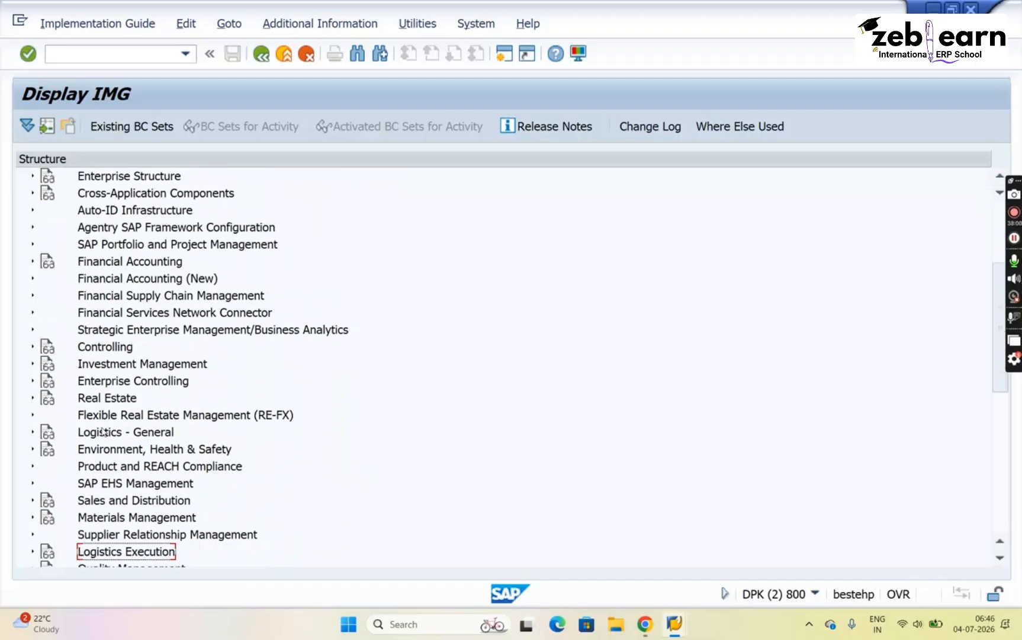
key(Up)
key(Up)
key(Up)
key(Up)
key(Up)
key(Up)
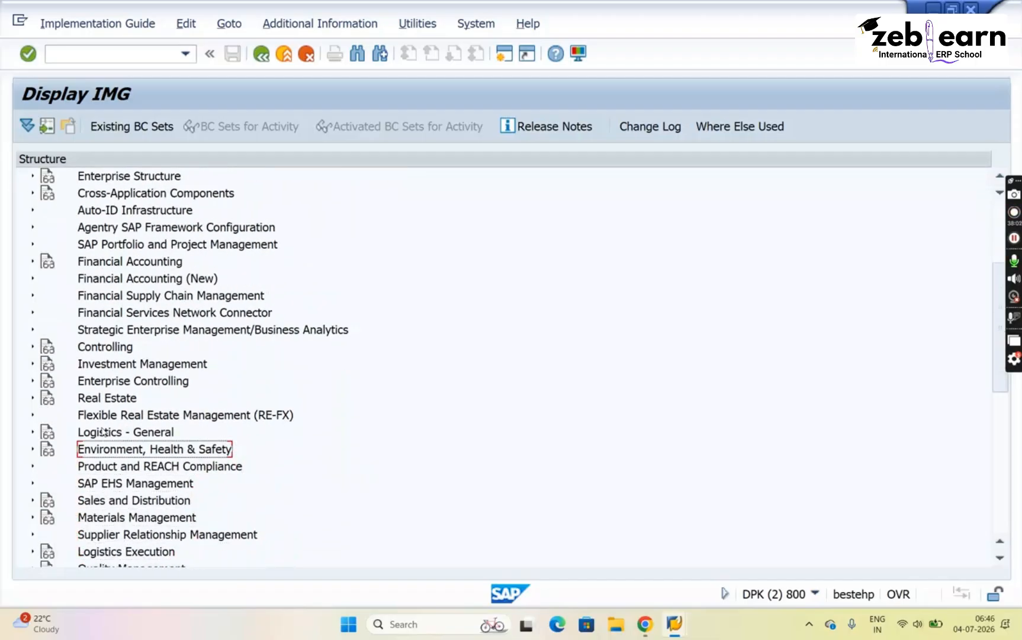
key(Right)
- Expand Global Label Management and its Label Template node to list the label size activities
key(Down)
key(Down)
key(Down)
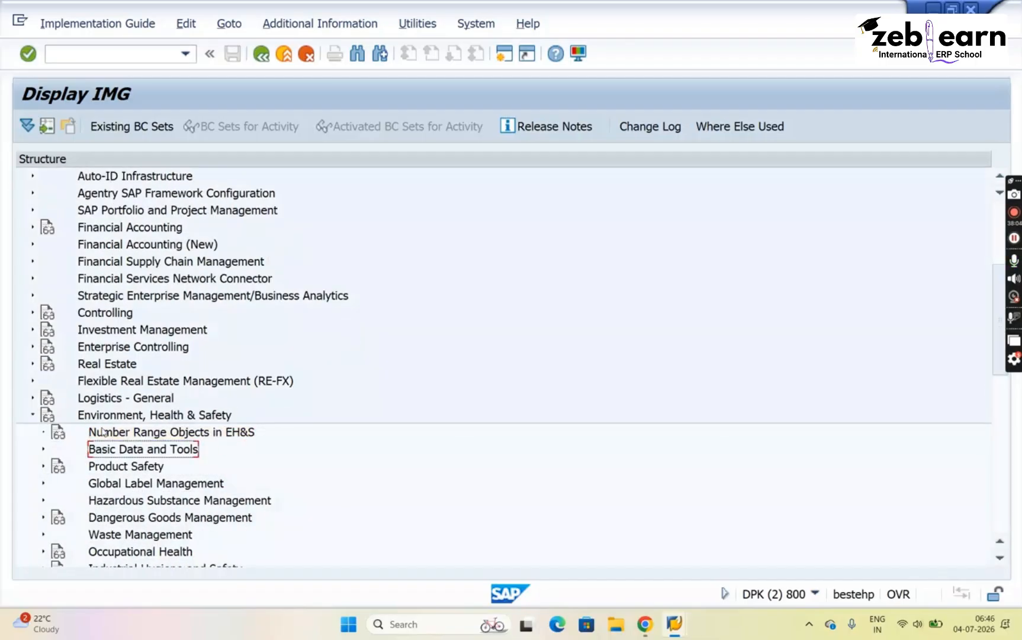
key(Down)
key(Right)
key(Down)
key(Down)
key(Down)
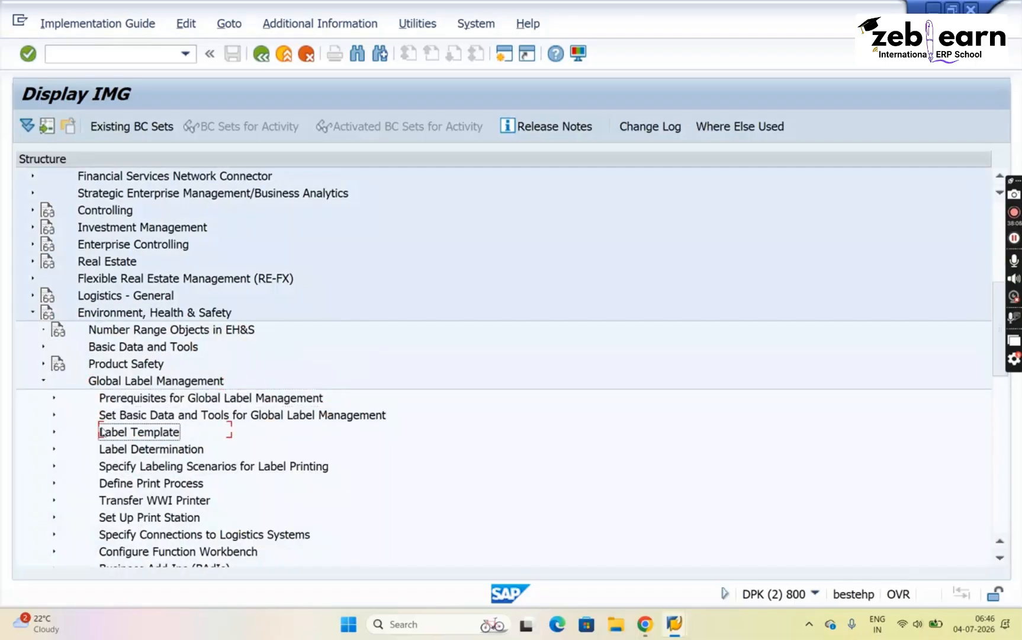
key(Right)
key(Down)
key(Down)
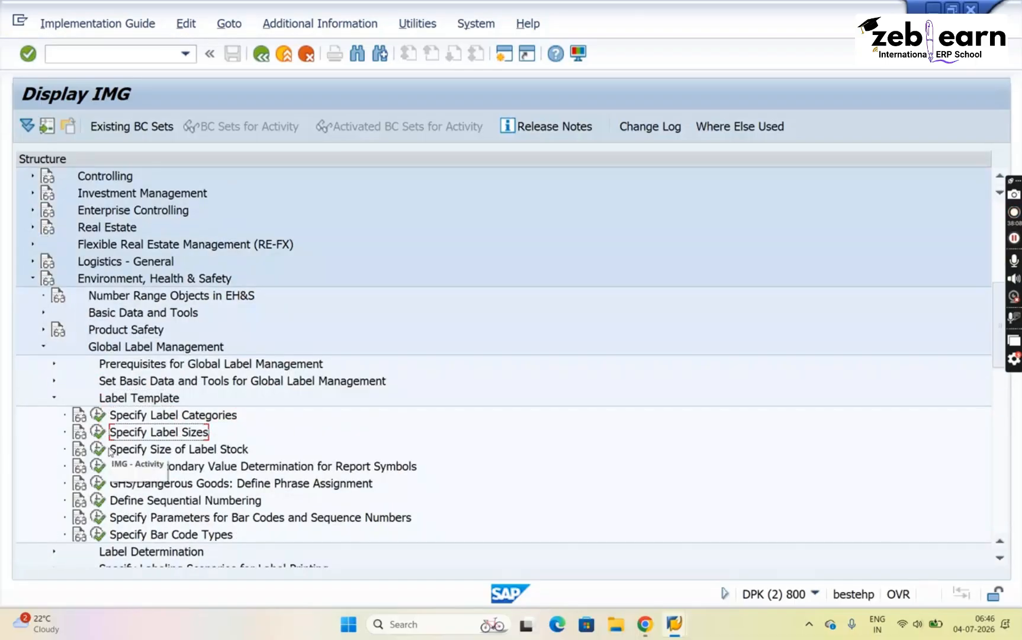
- Look up the dimensions of ITL_LABSTK01 in Specify Size of Label Stock, and return to the Create Label Stock session
click(98, 450)
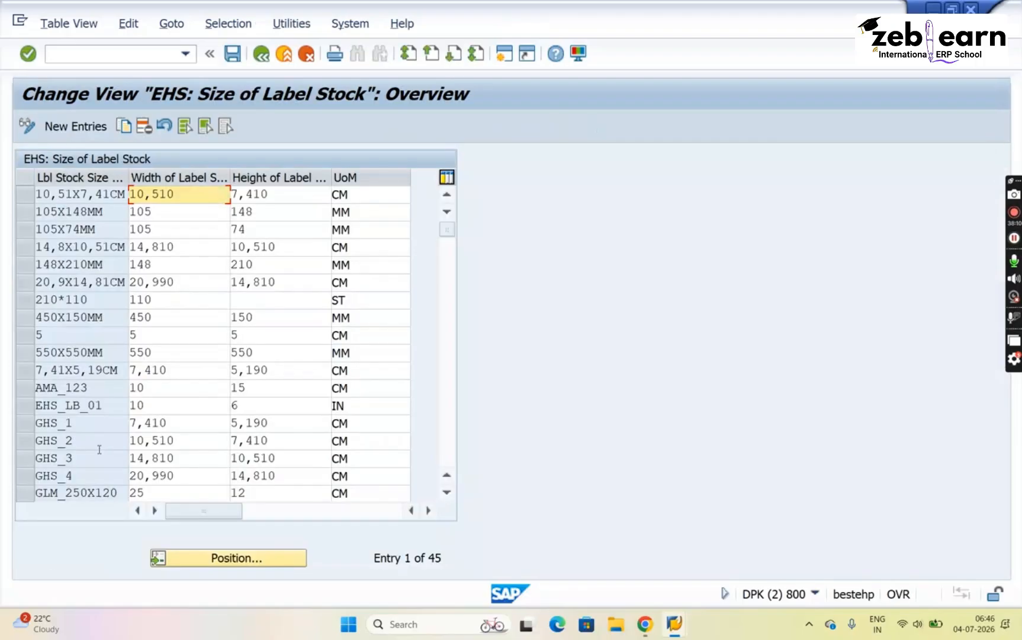
click(445, 445)
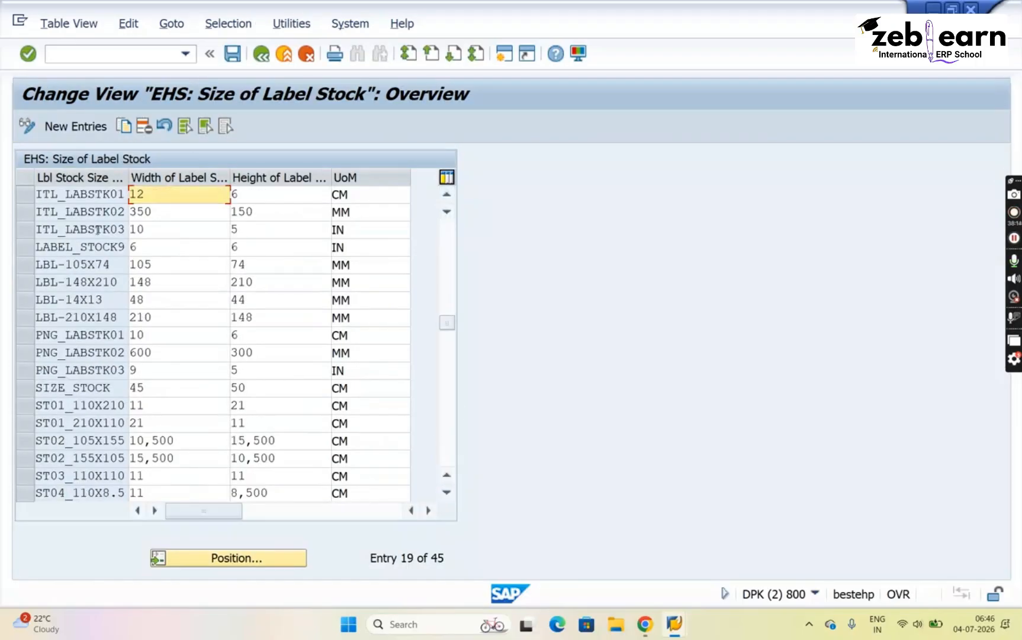
click(26, 195)
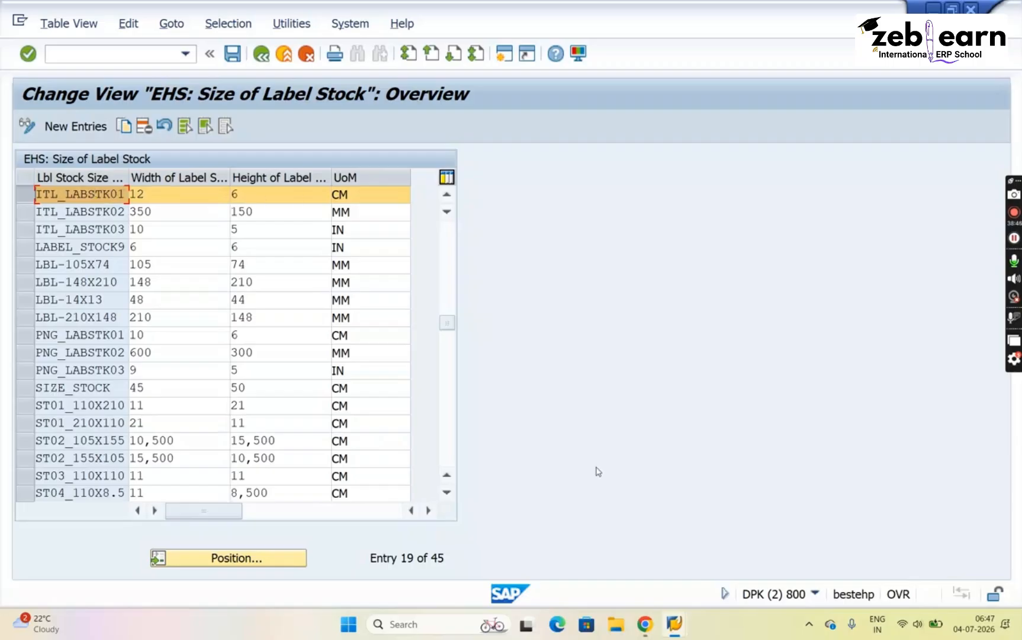
mouse_move(675, 623)
click(667, 561)
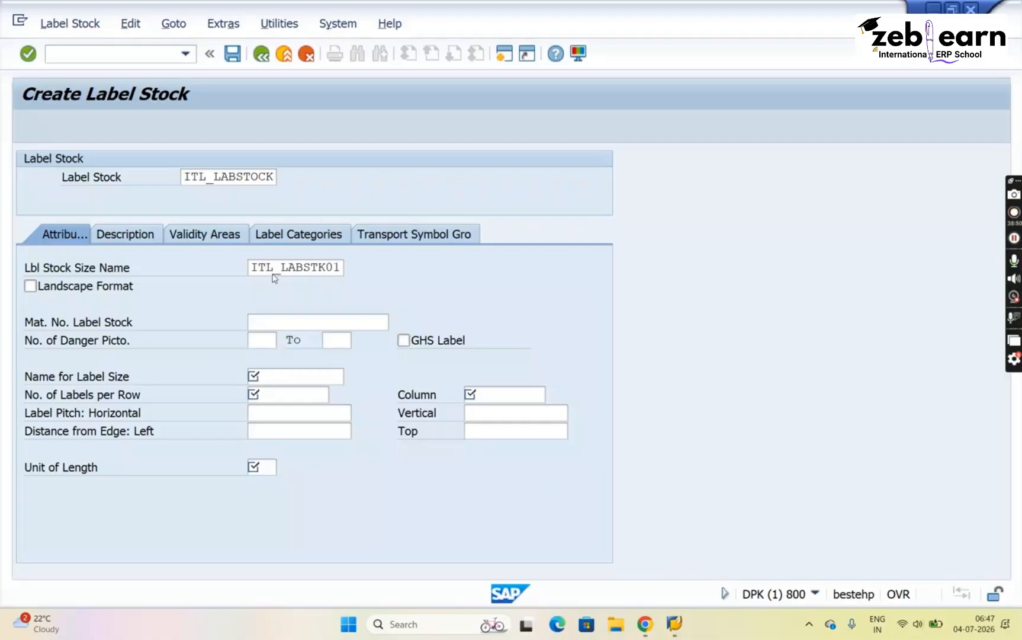
- Mark the label stock with size ITL_LABSTK01 as Landscape Format
click(336, 268)
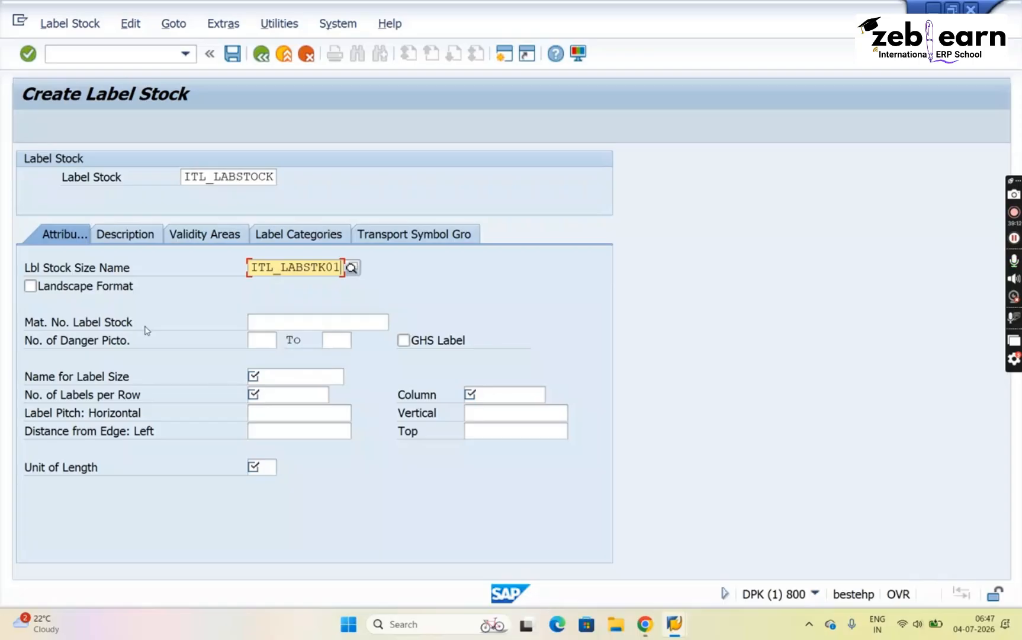
click(29, 286)
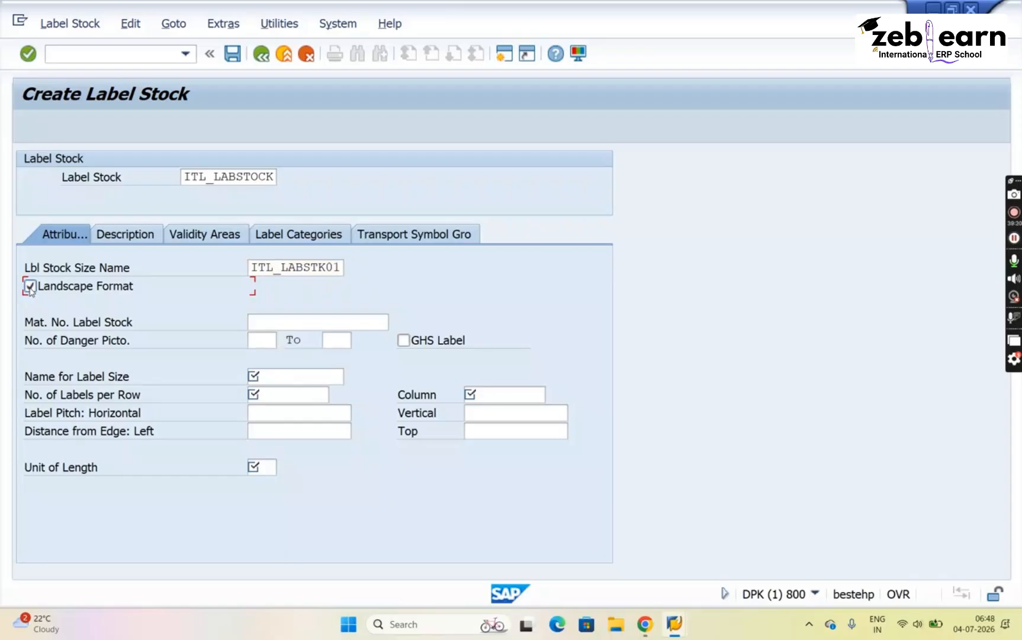
click(30, 287)
click(29, 287)
- Search the plant materials by description and assign PAPER1, material 2397, as the label stock's material number
click(279, 322)
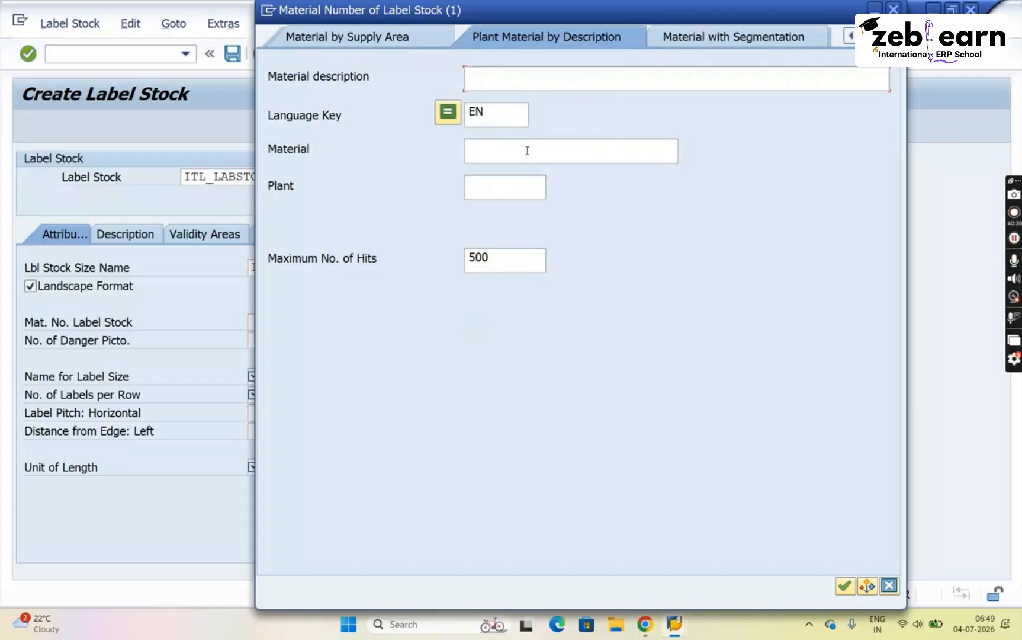
key(Return)
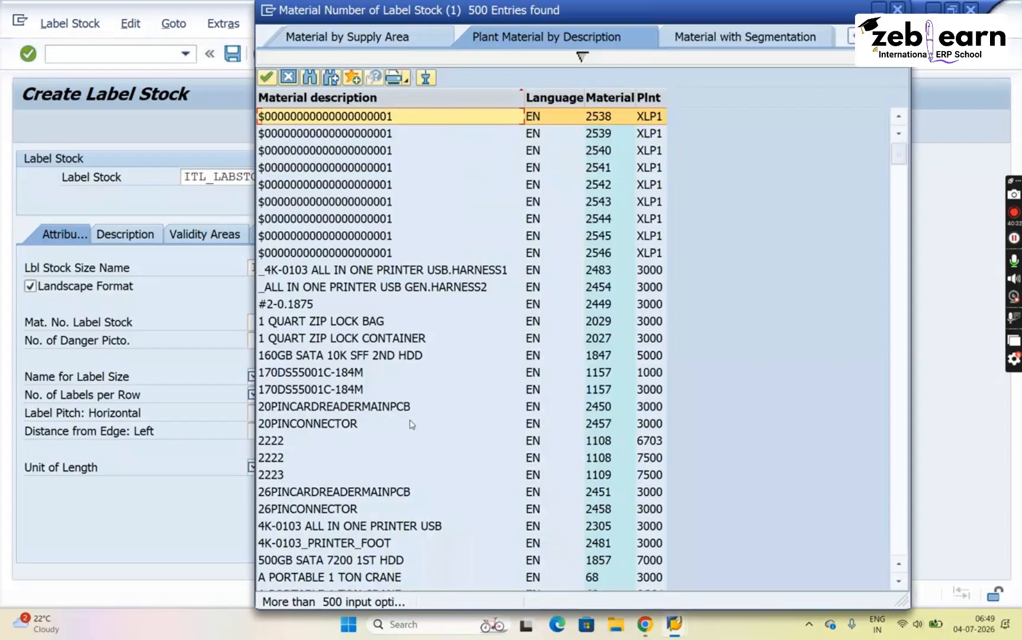
scroll(344, 536, down, 2)
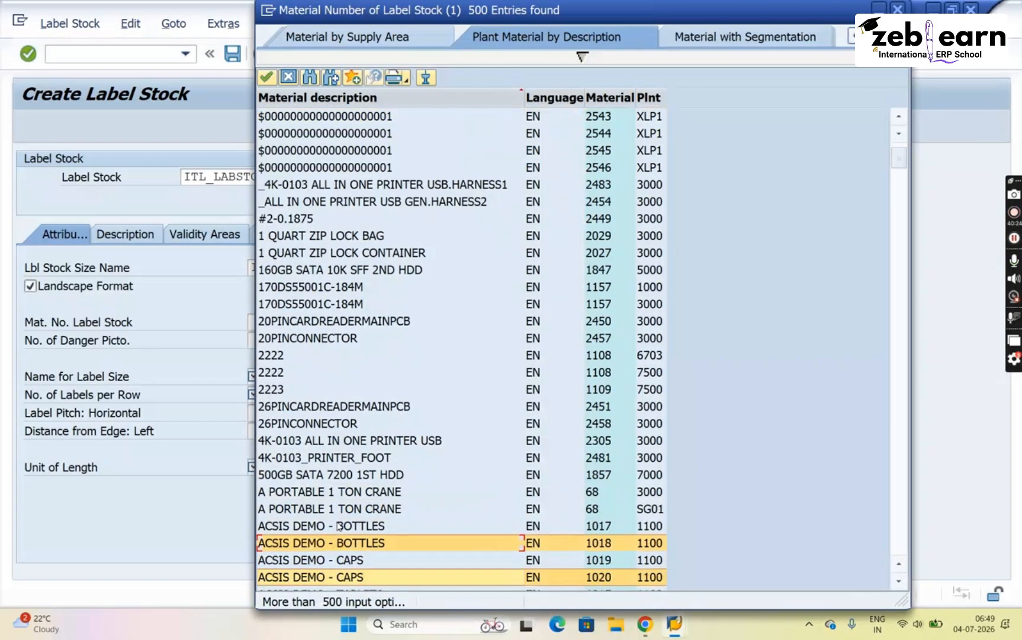
scroll(339, 526, down, 19)
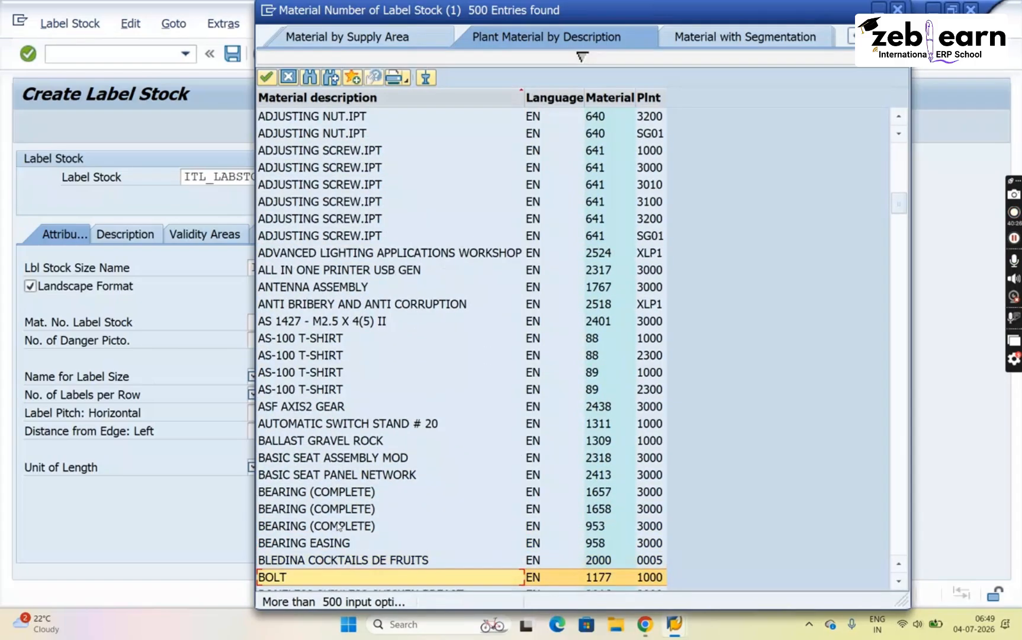
scroll(339, 525, down, 16)
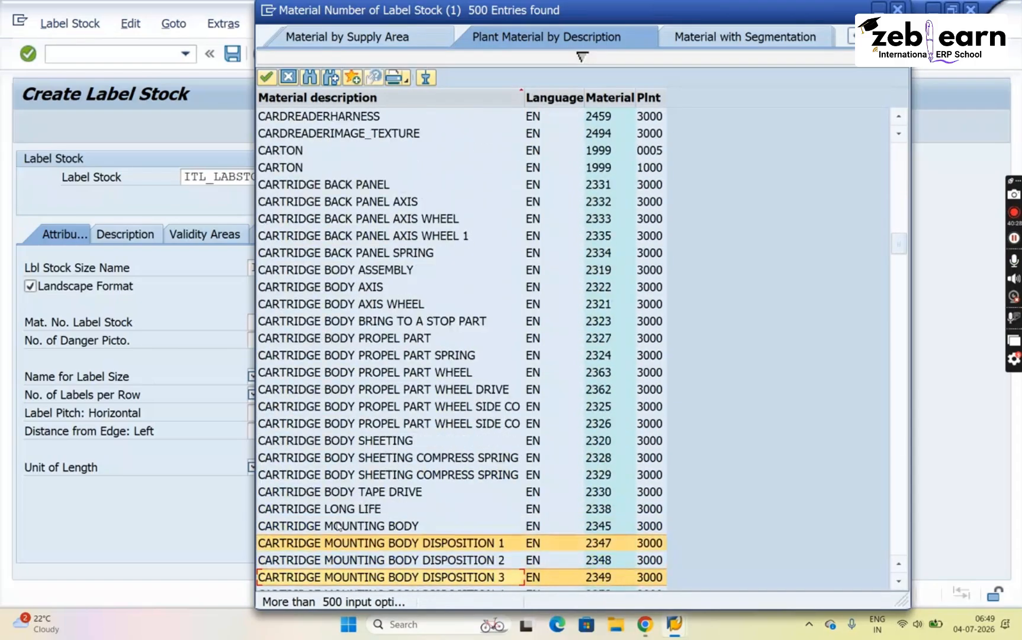
scroll(339, 526, down, 20)
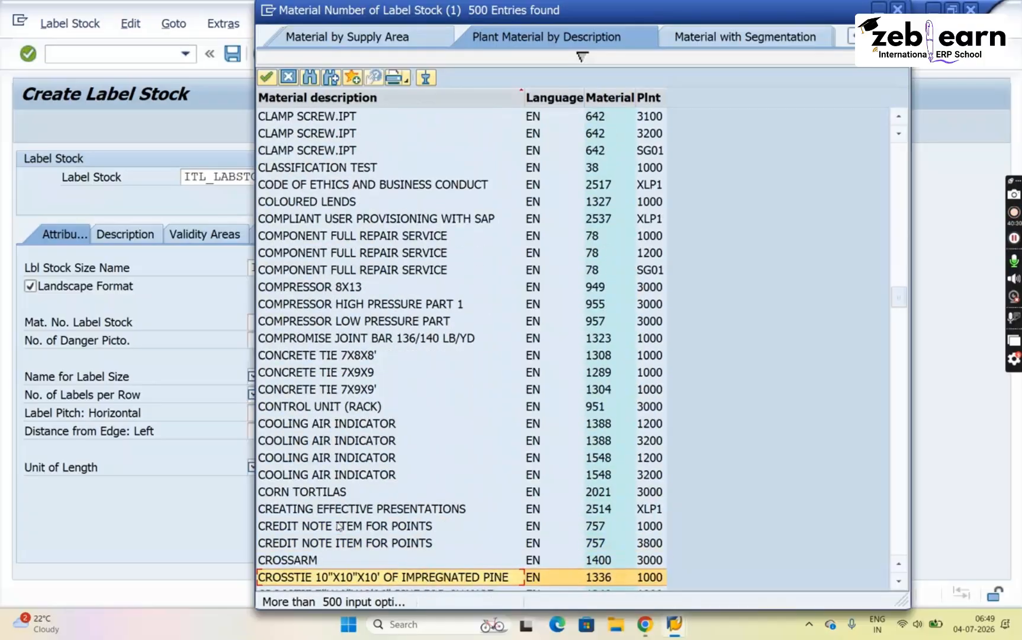
scroll(338, 526, down, 15)
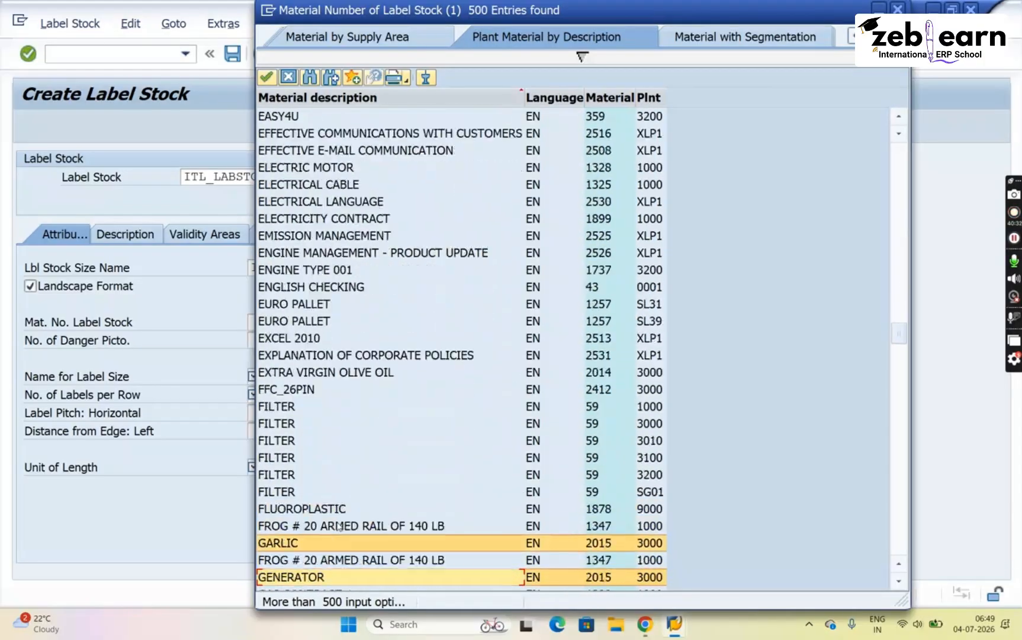
scroll(339, 526, down, 5)
scroll(339, 526, down, 12)
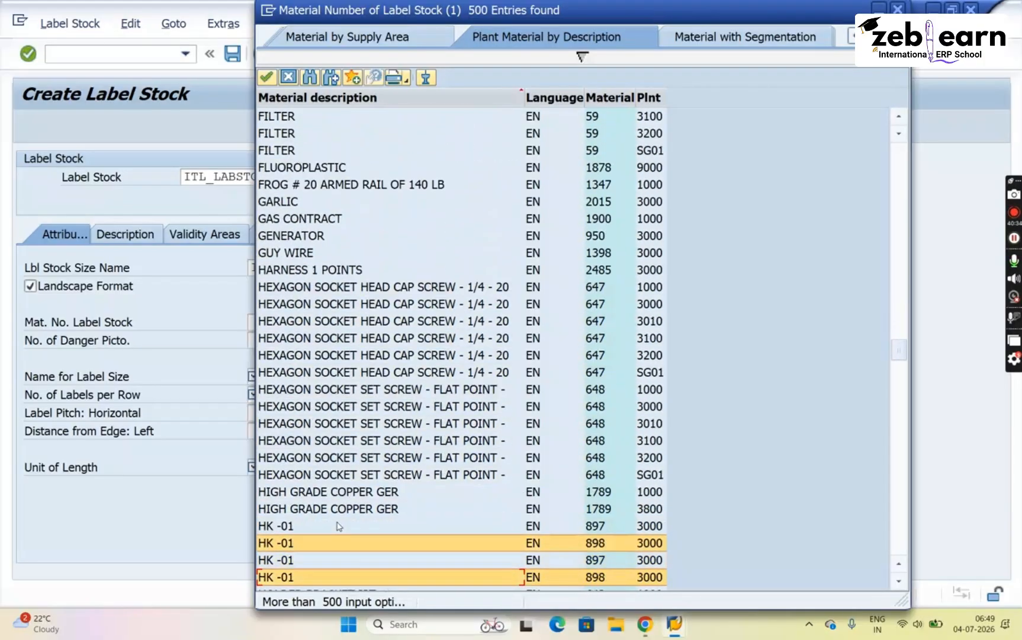
scroll(339, 526, down, 13)
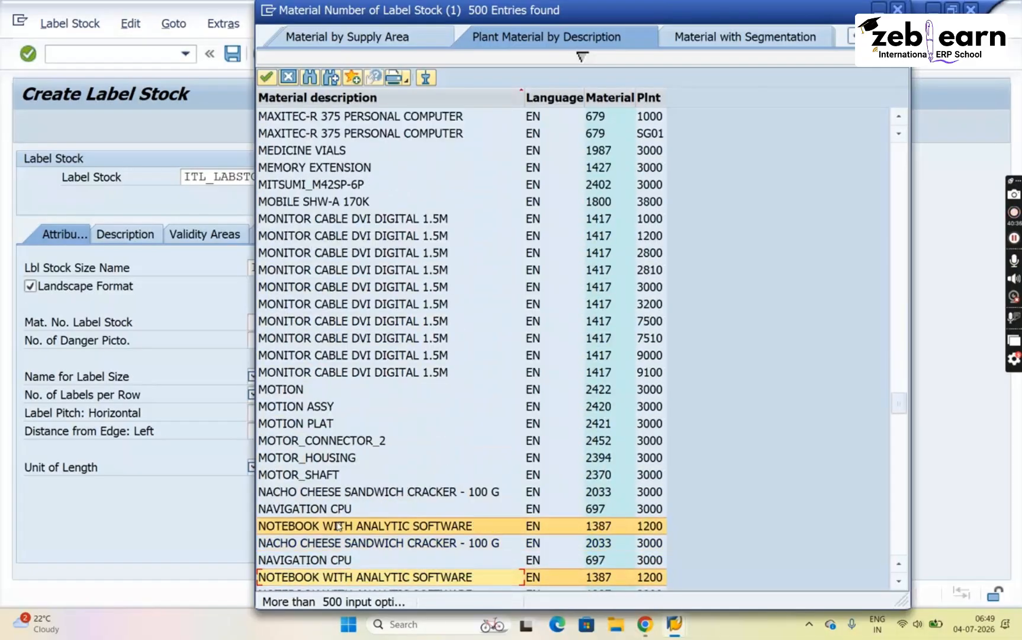
key(Up)
key(Up)
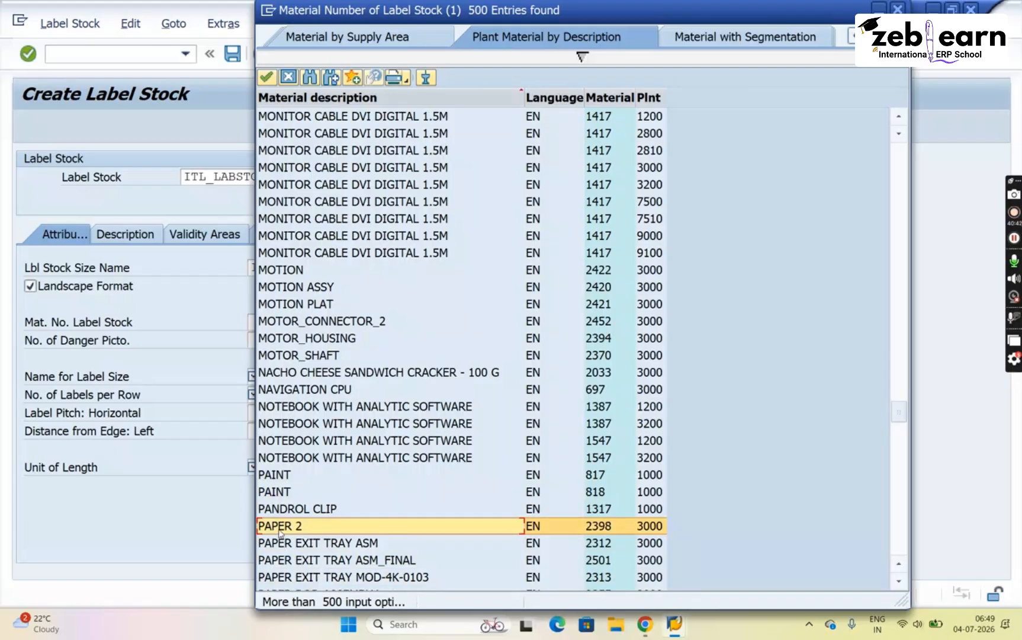
key(Down)
key(Down)
key(Down)
key(Down)
key(Down)
key(Down)
key(Down)
key(Down)
key(Down)
key(Down)
key(Up)
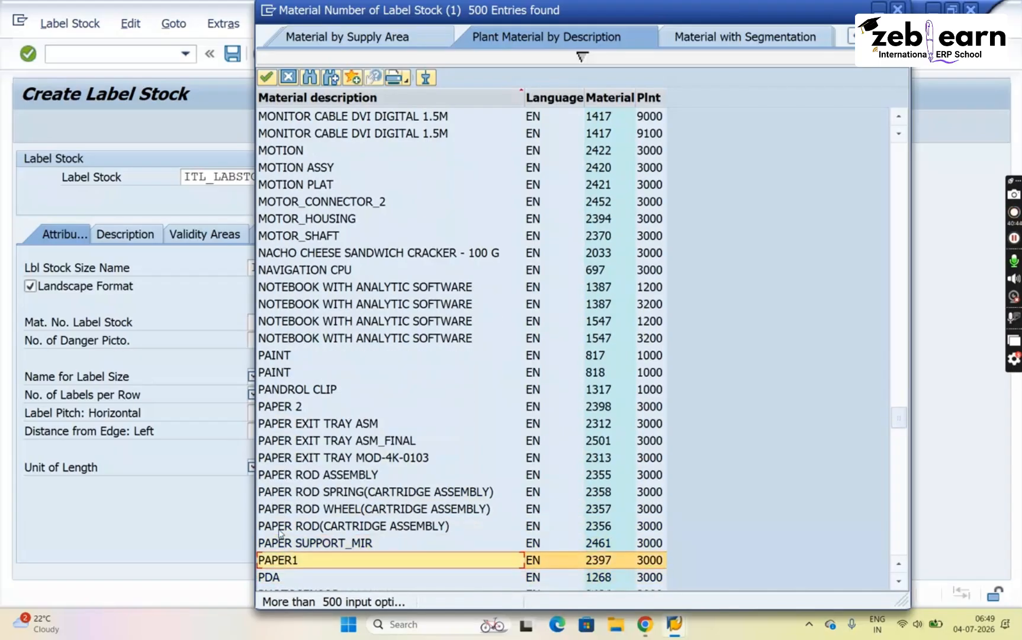
double_click(300, 567)
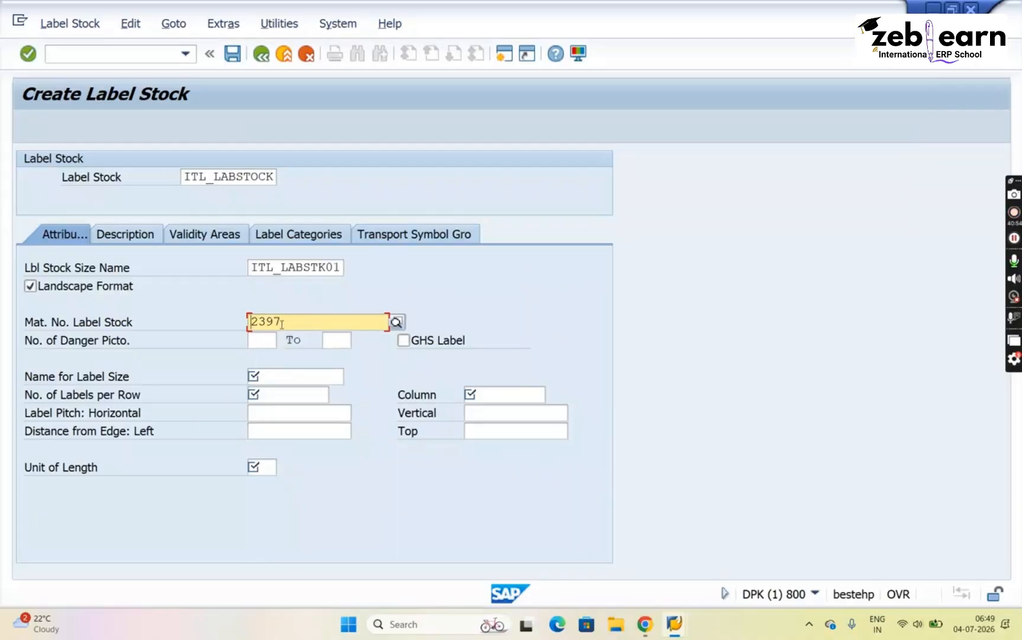
- Set the number of danger pictograms from 1 to 2 and mark the stock as a GHS label
click(262, 341)
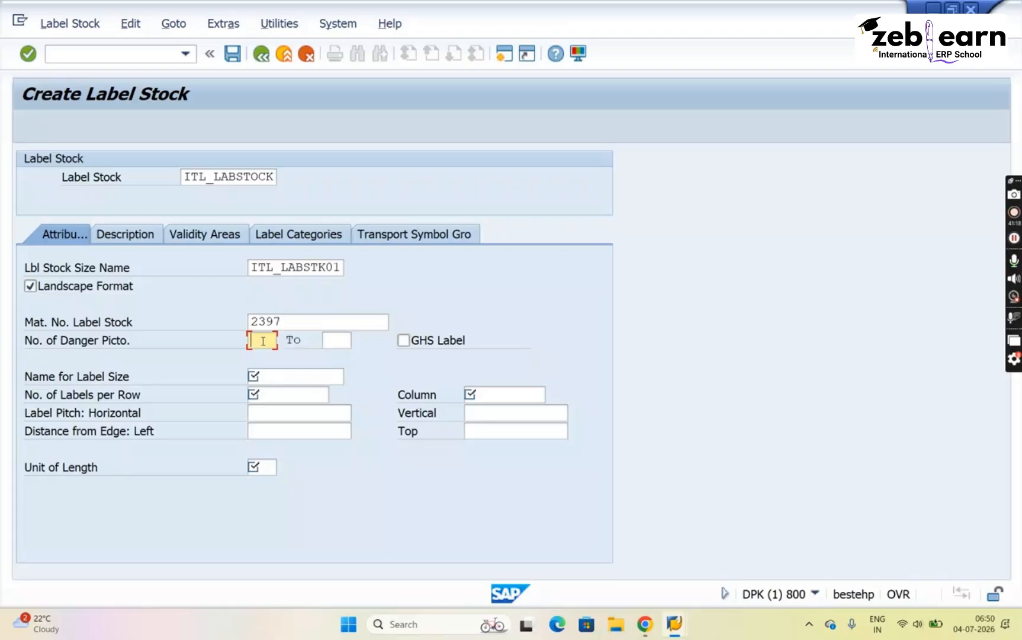
text(1)
click(336, 339)
text(2)
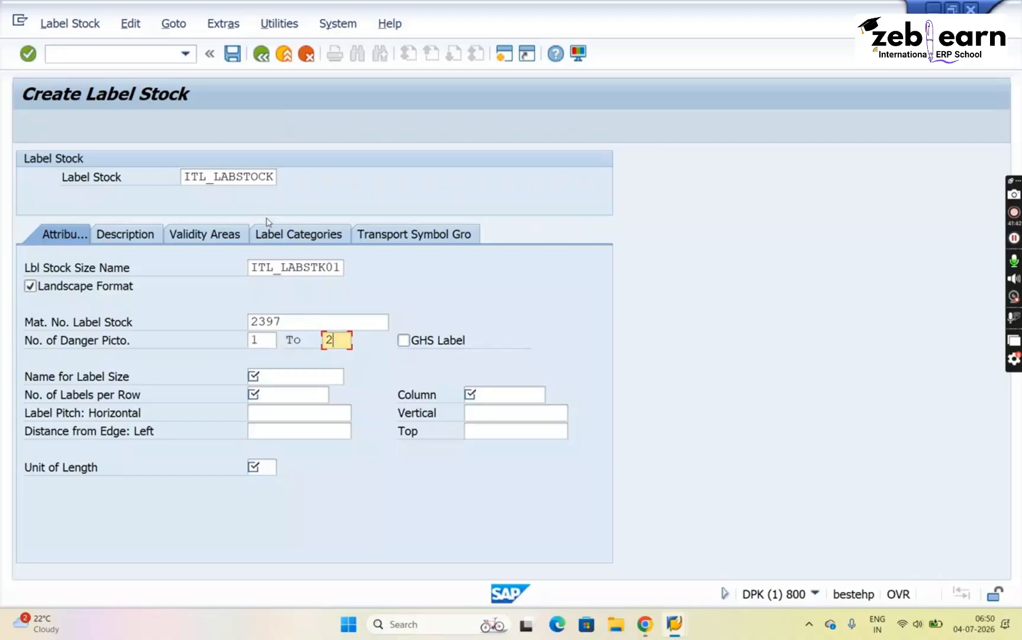
click(403, 342)
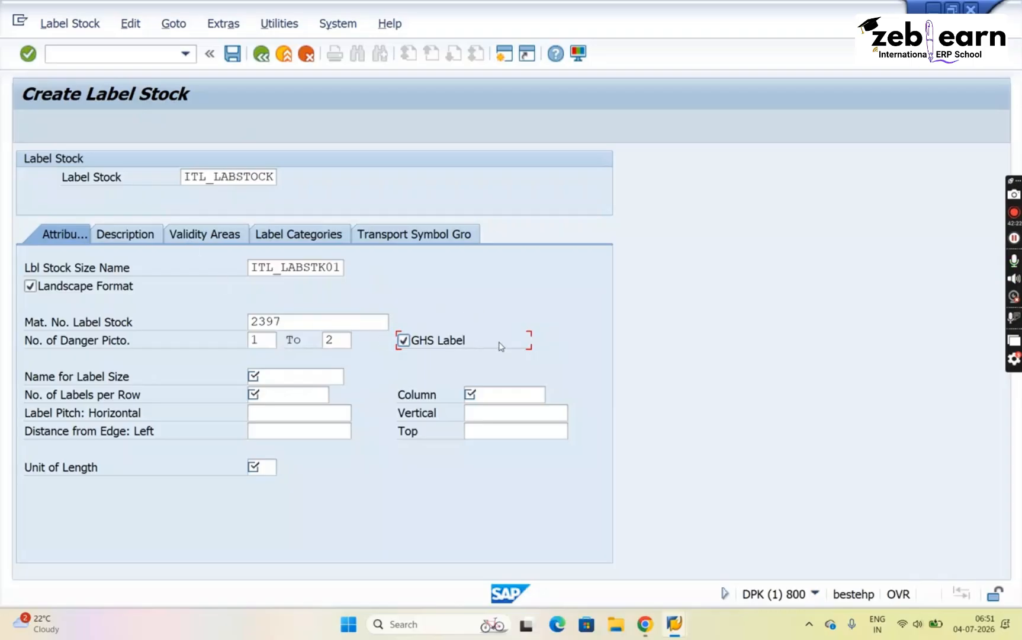
- Look up the dimensions of label size ITL_LS01 in Specify Label Sizes, and return to the Create Label Stock session
click(286, 377)
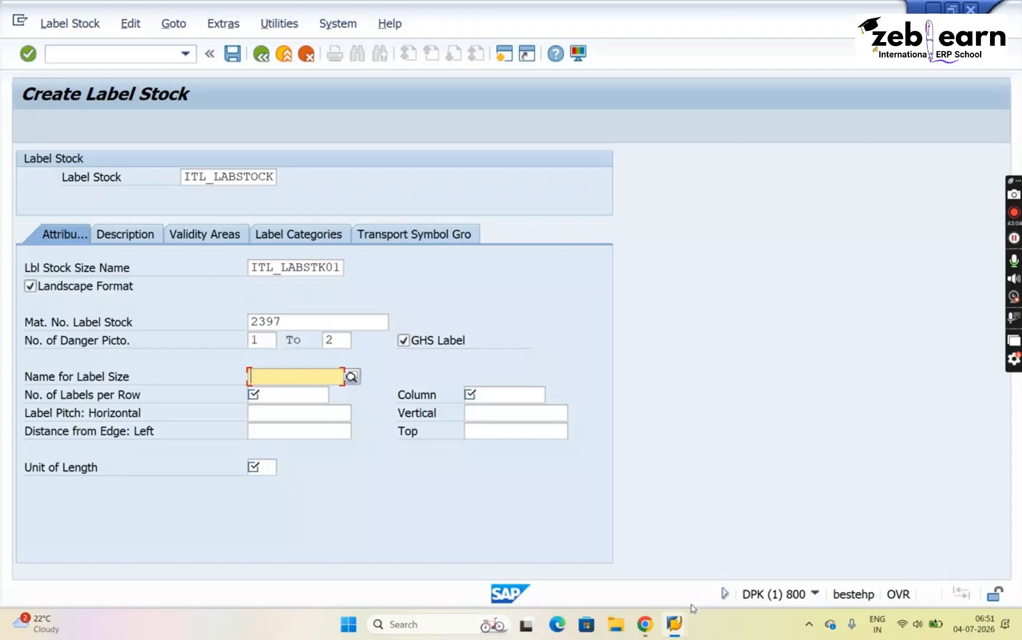
mouse_move(675, 625)
click(806, 558)
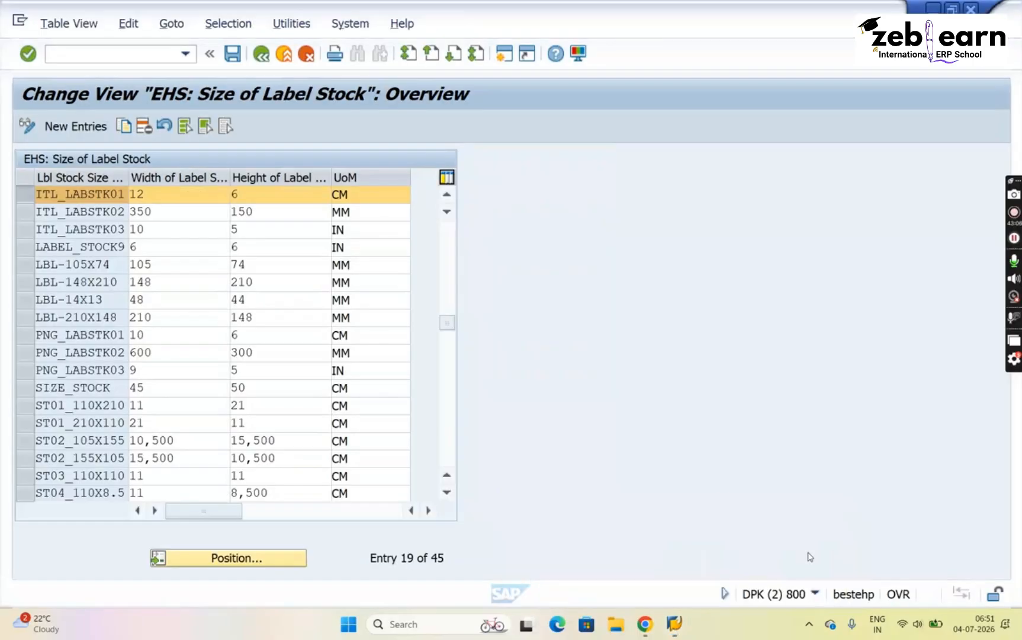
click(261, 58)
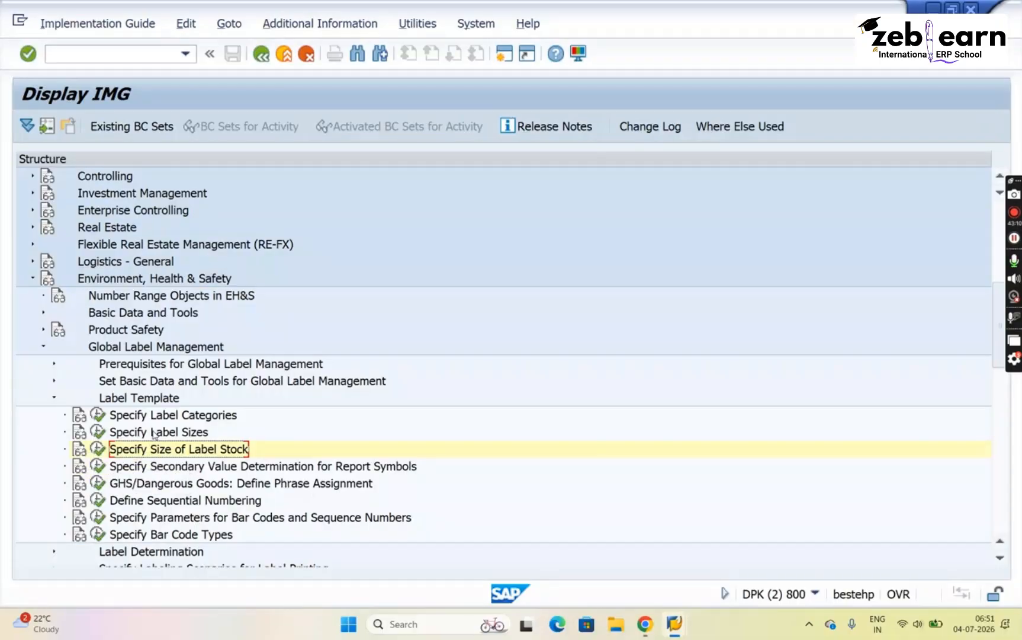
click(113, 433)
click(99, 431)
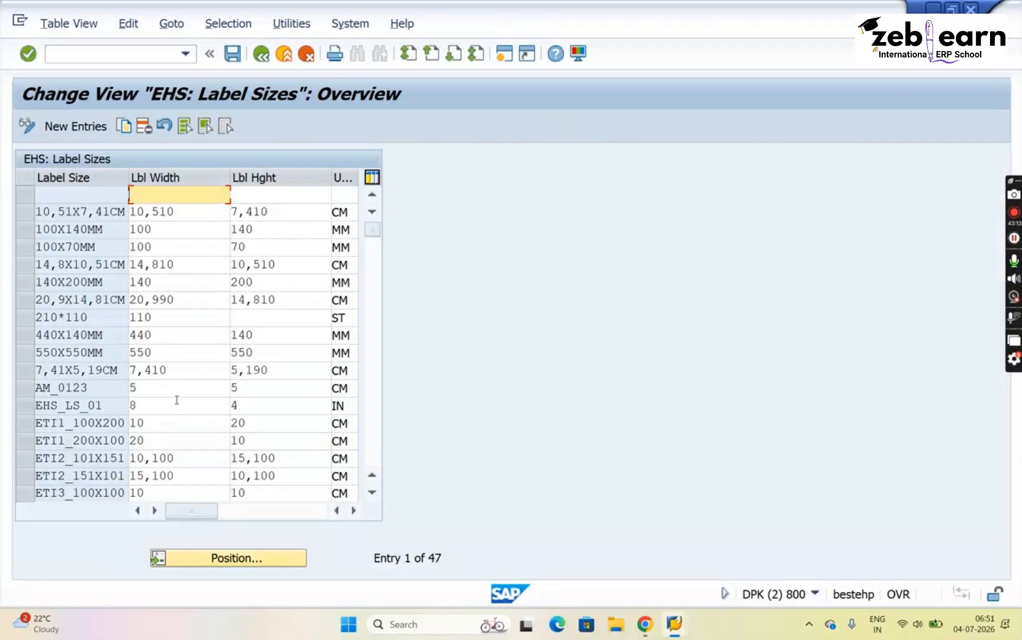
click(372, 448)
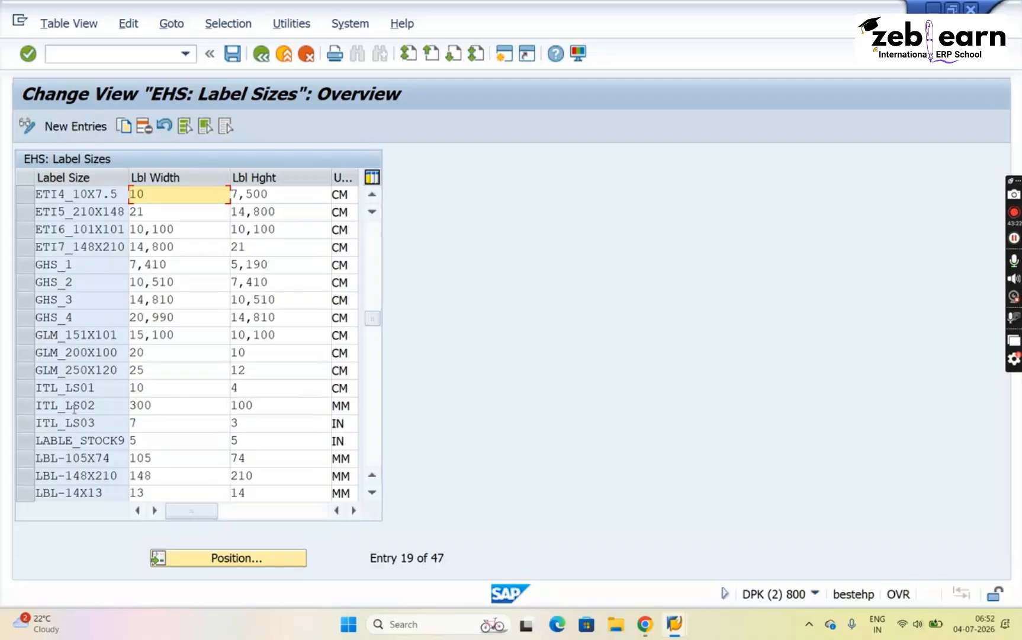
click(27, 390)
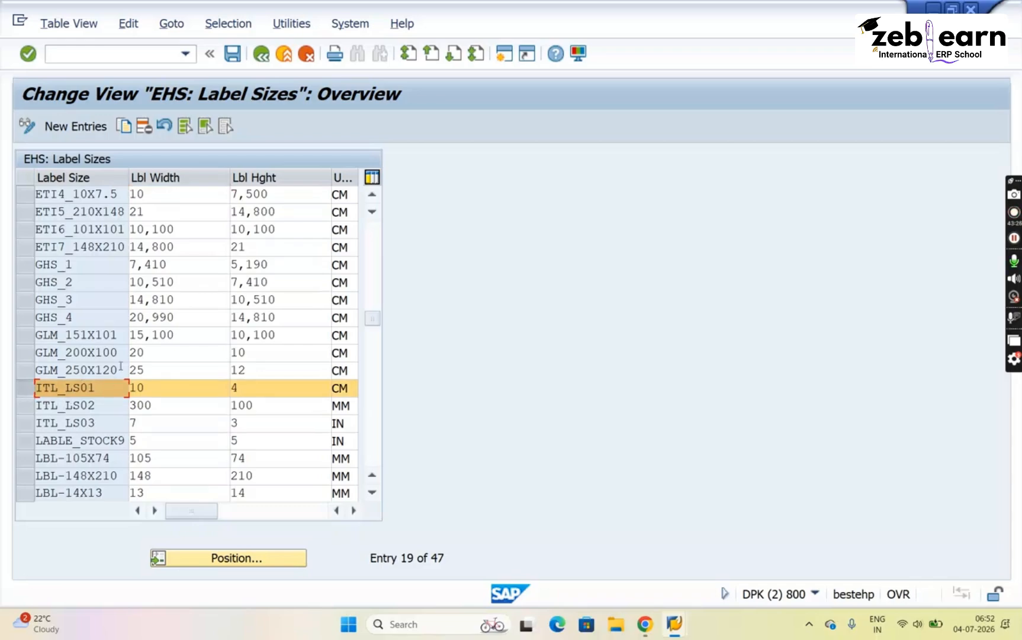
mouse_move(681, 627)
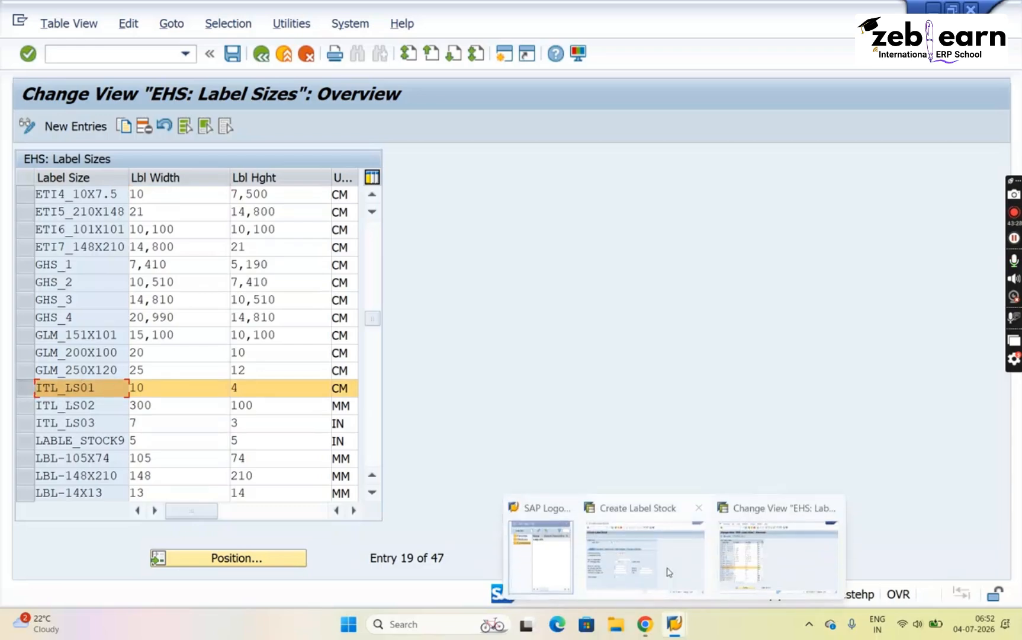
click(669, 572)
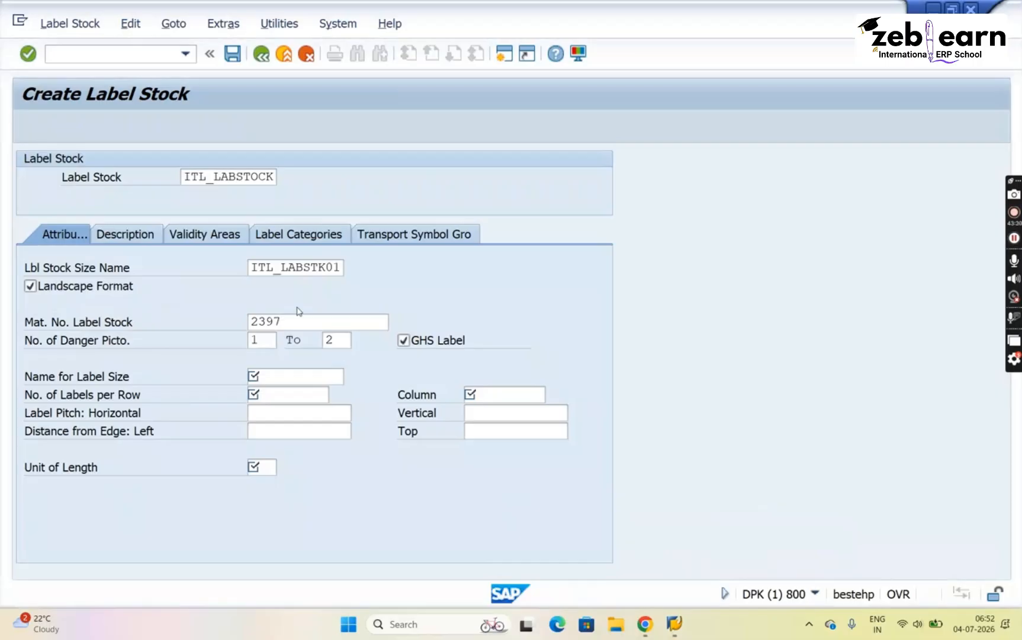
- Choose ITL_LS01 from the available label sizes as the label stock's label size name
click(278, 375)
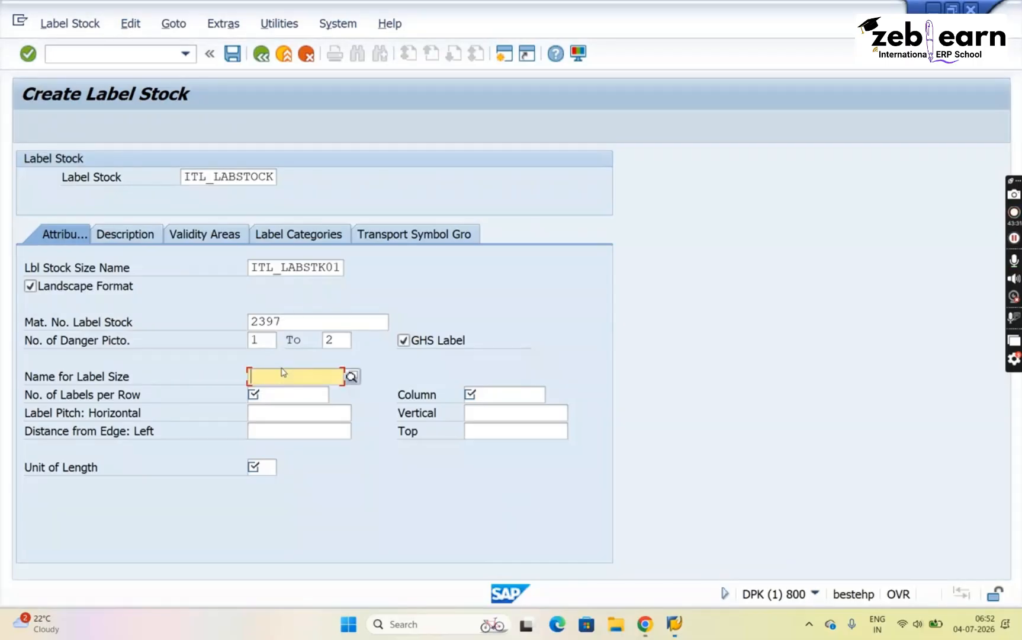
click(353, 377)
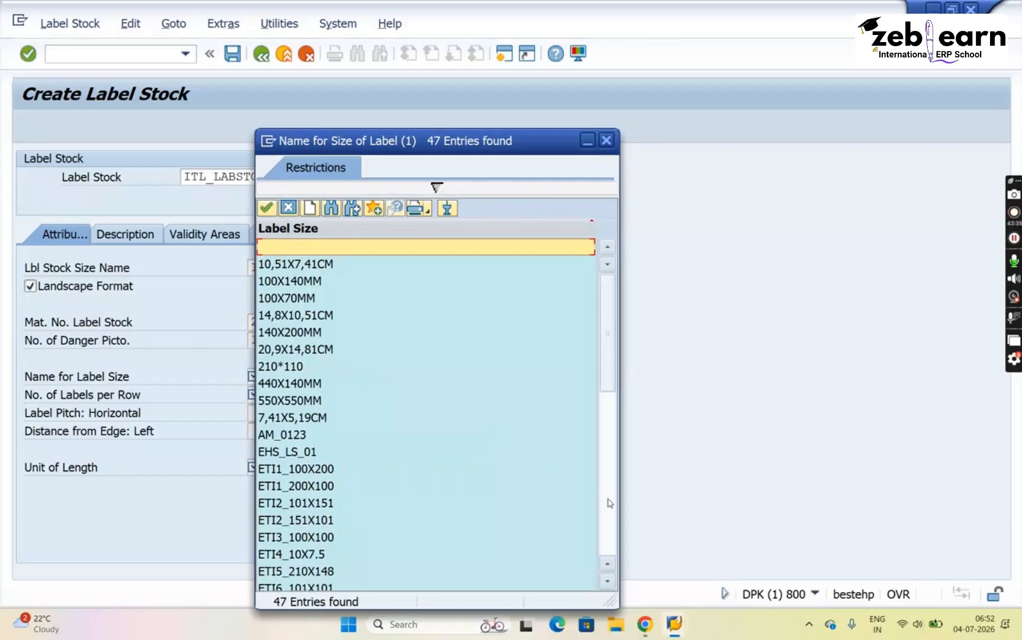
click(613, 547)
click(612, 548)
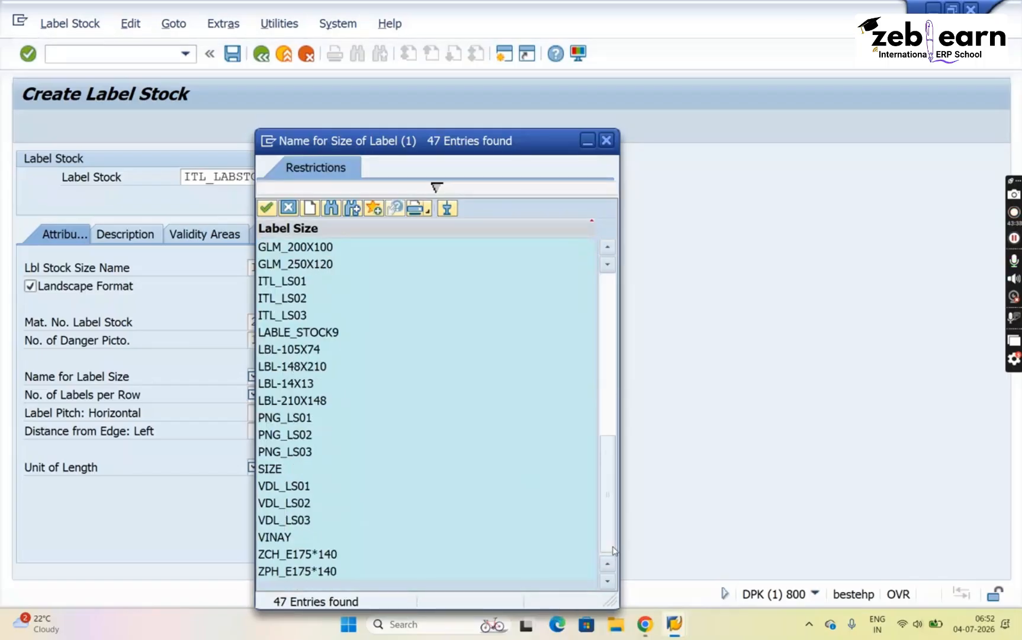
double_click(290, 282)
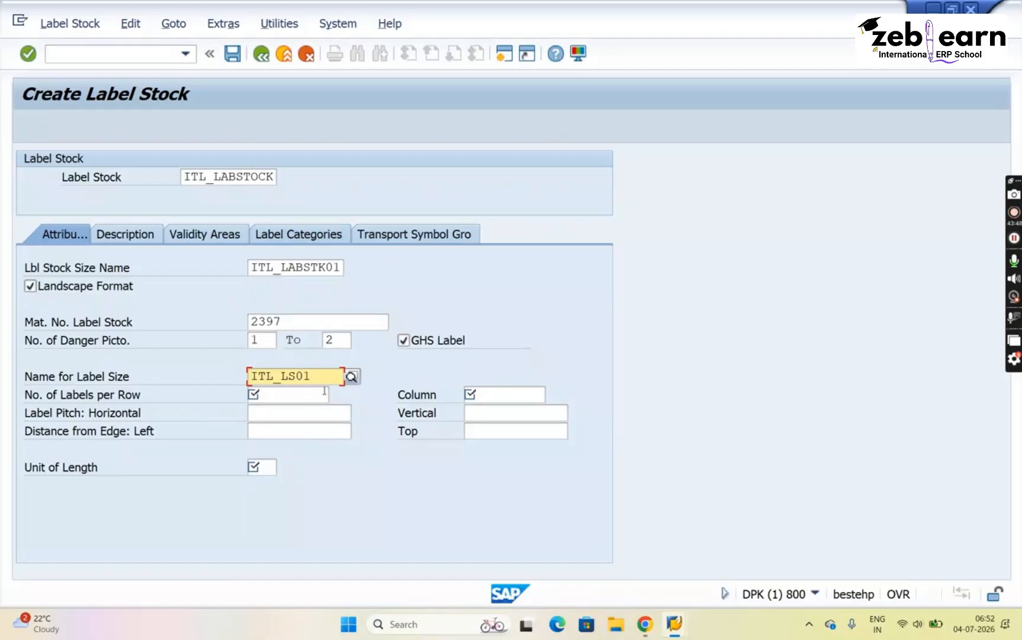
- Set the label stock to 2 labels per row and 2 labels per column
click(285, 392)
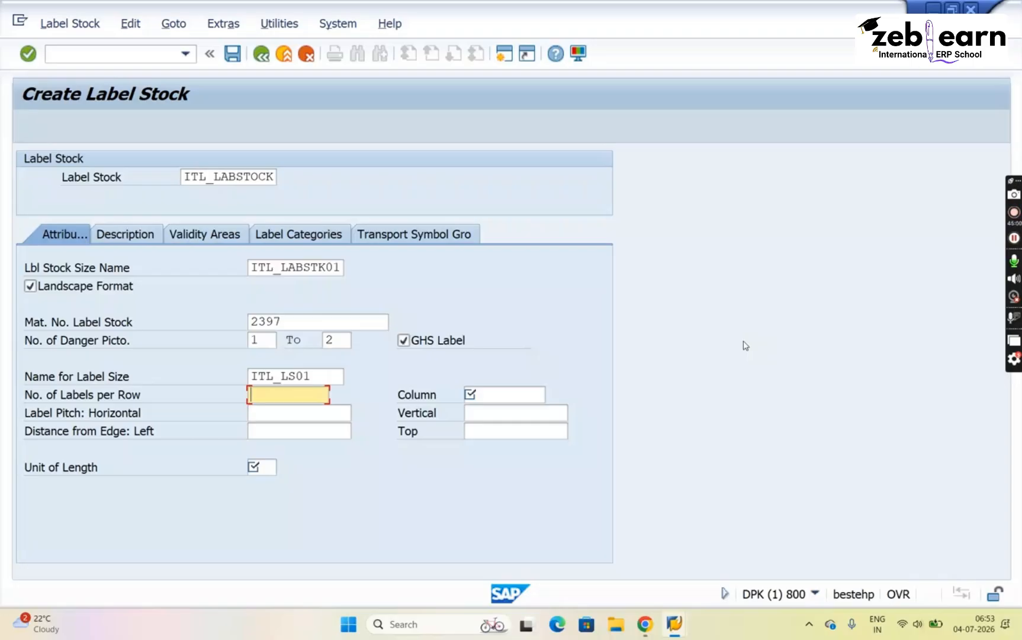
text(2)
key(Tab)
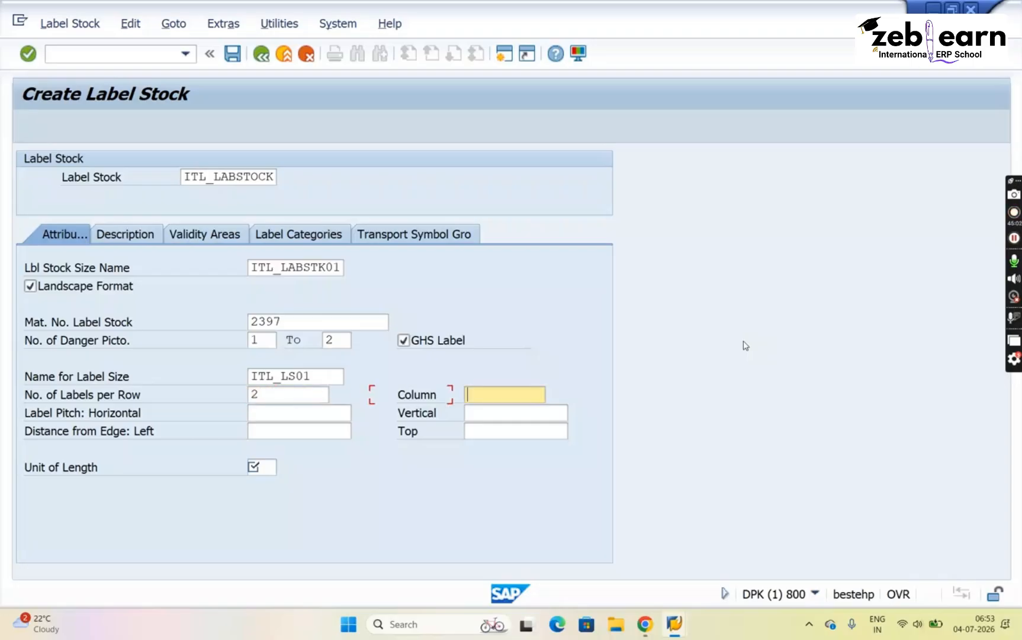
text(2)
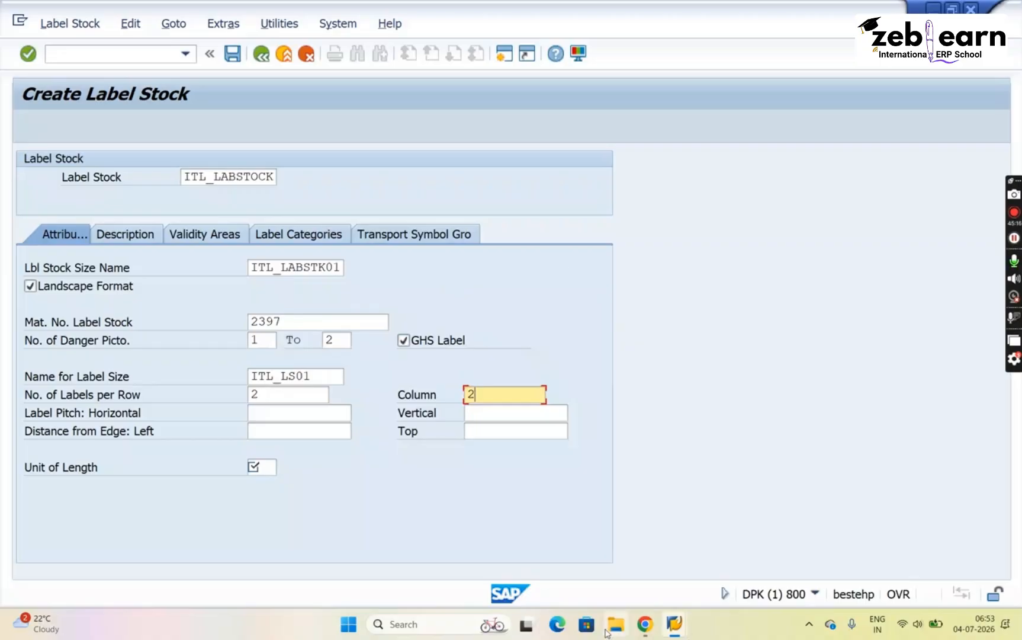
- Switch to Chrome and search Google for "passport size photo dimensions"
mouse_move(646, 626)
click(591, 561)
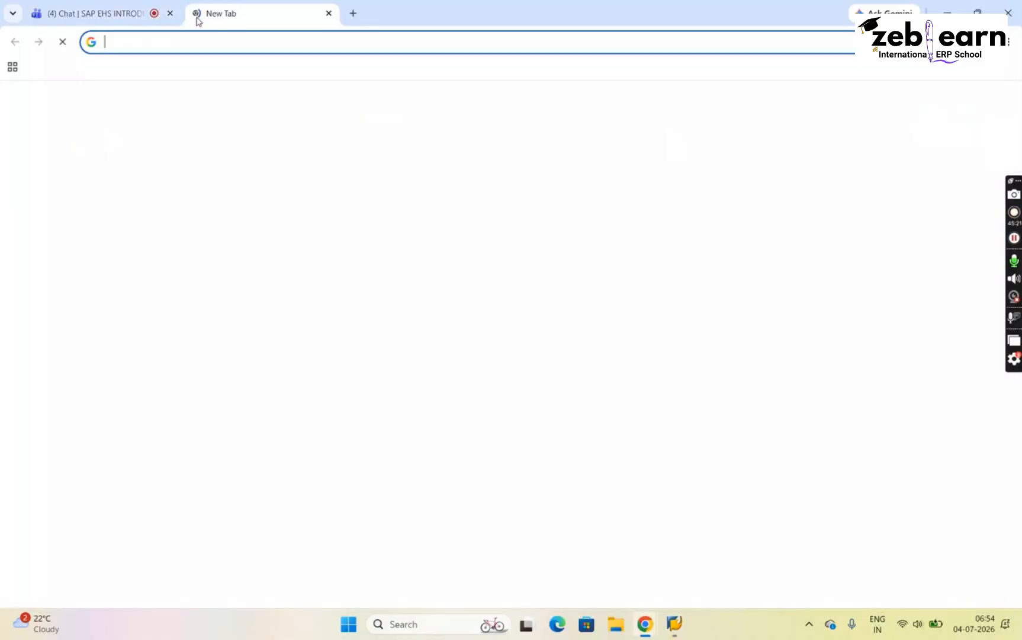
click(195, 13)
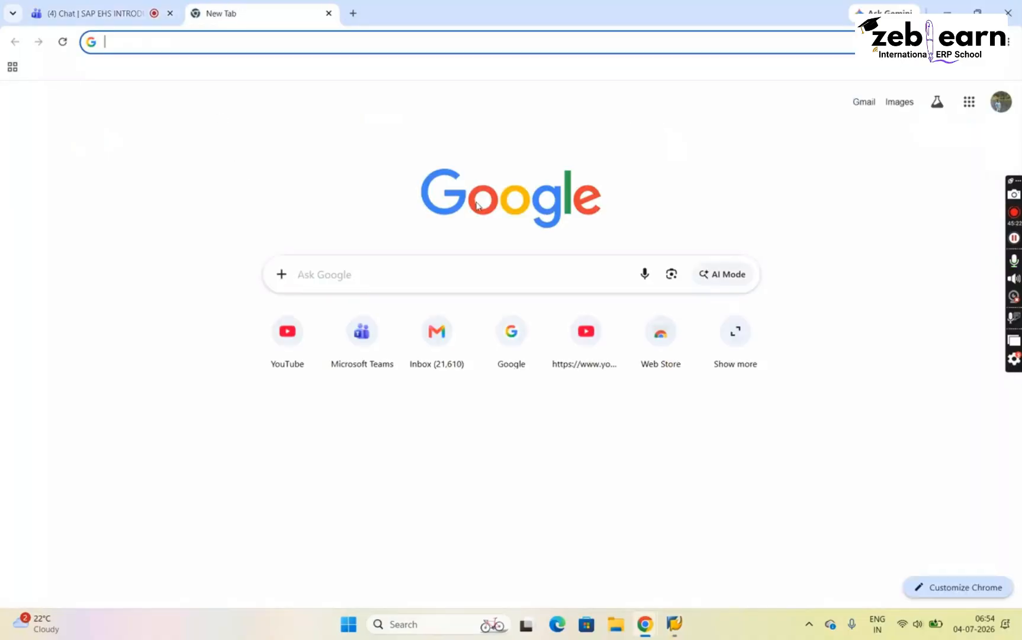
click(435, 279)
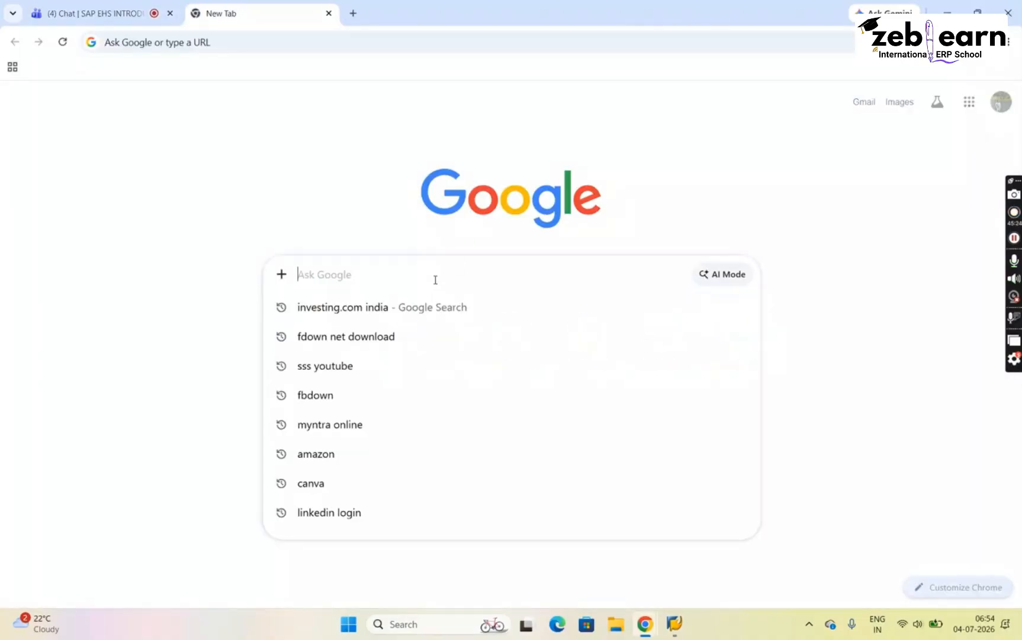
text(2)
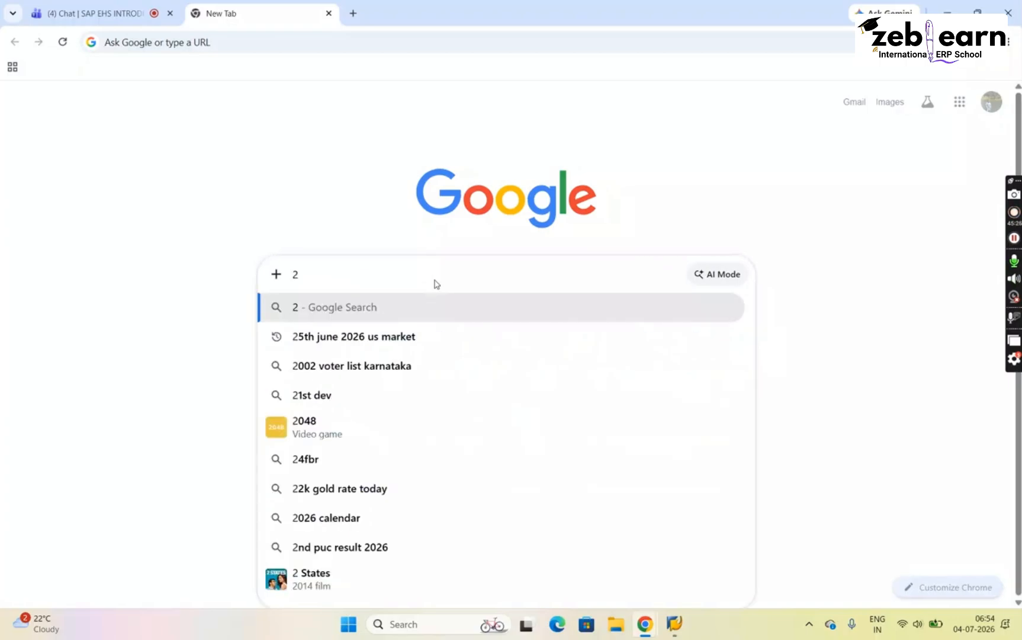
key(Escape)
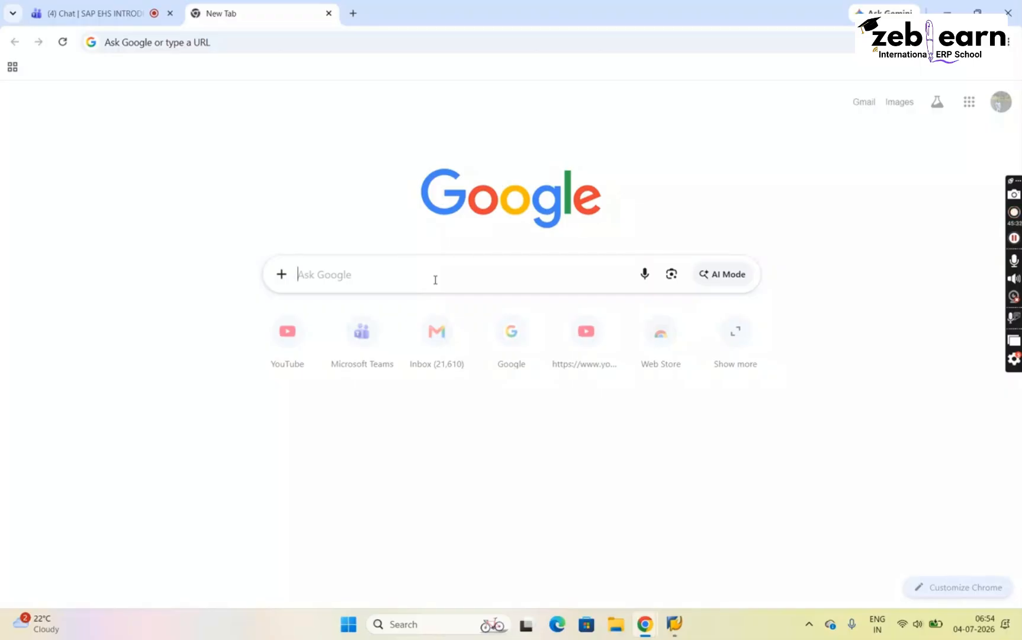
text(PASS)
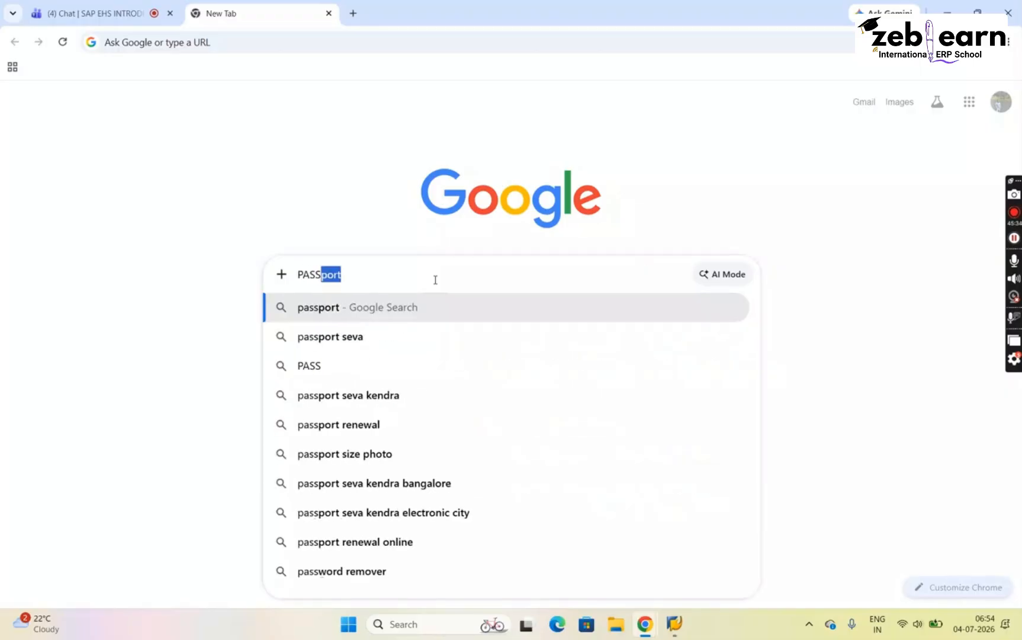
text(PORT)
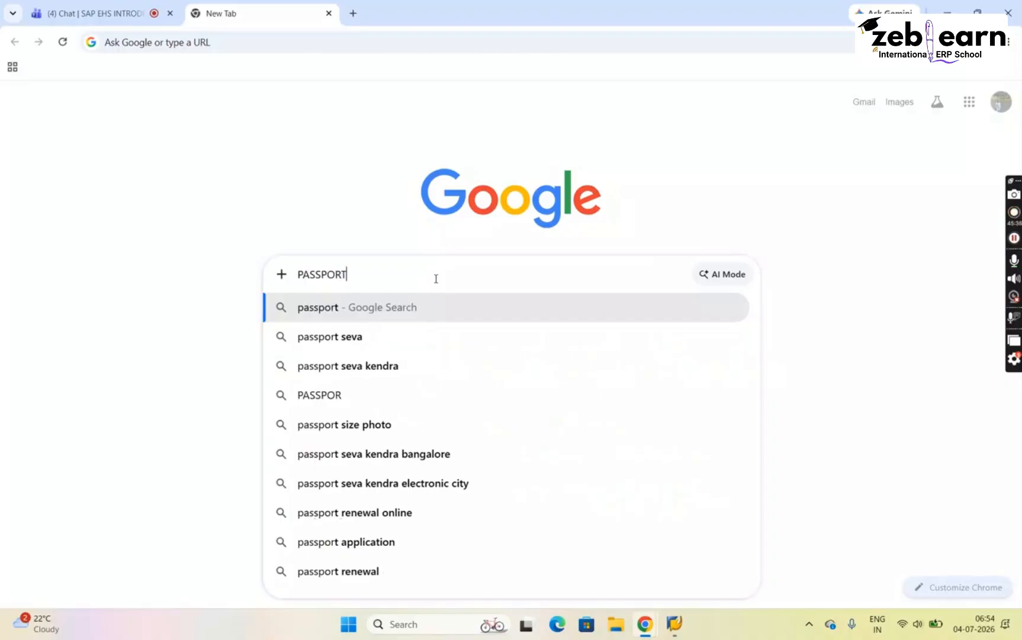
text( SIZE)
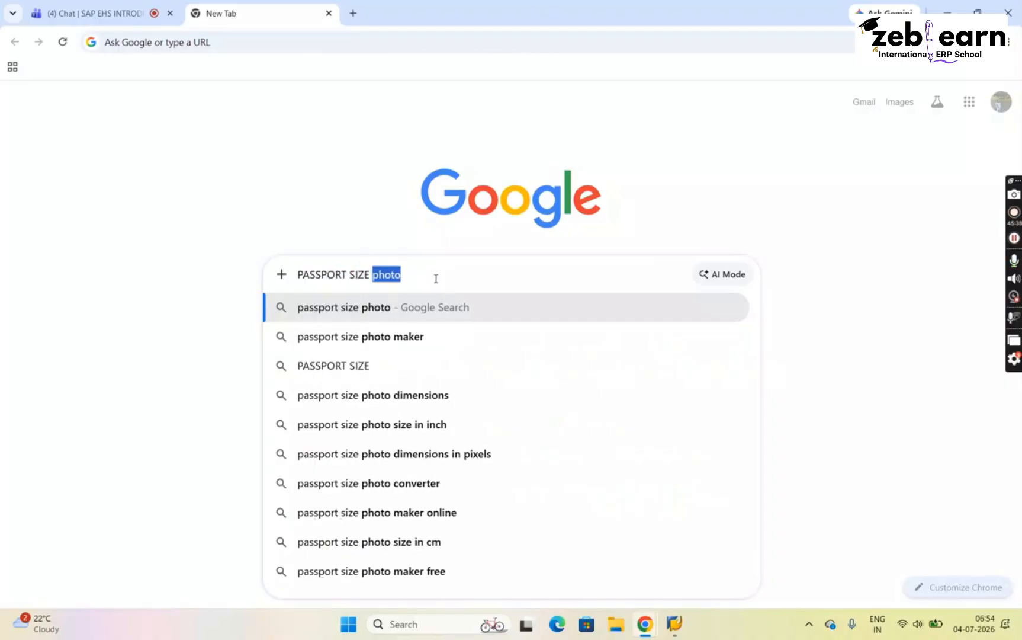
key(Down)
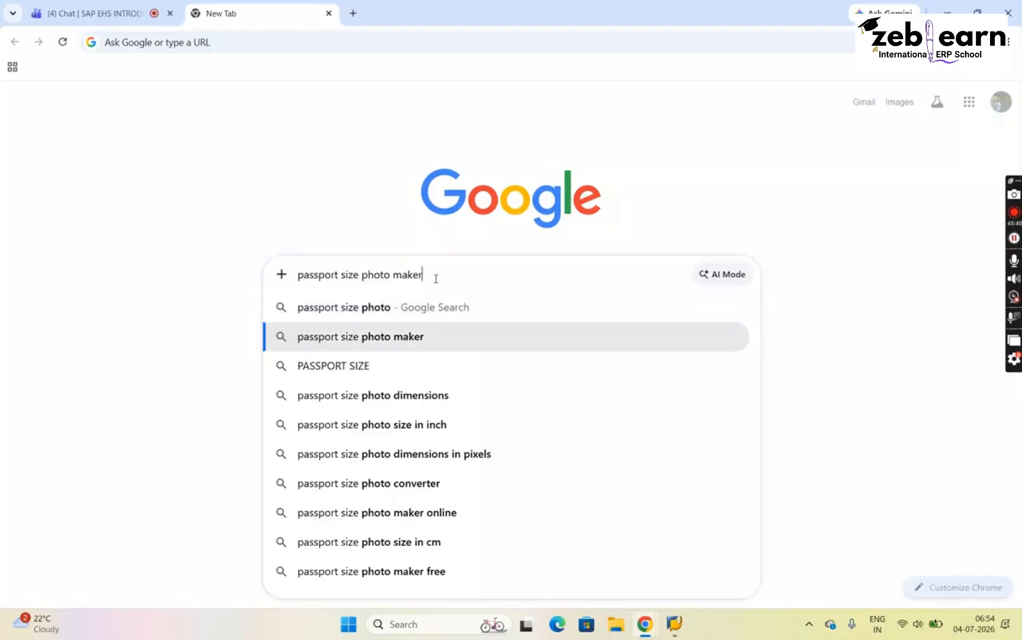
key(Down)
key(Down)
key(Down)
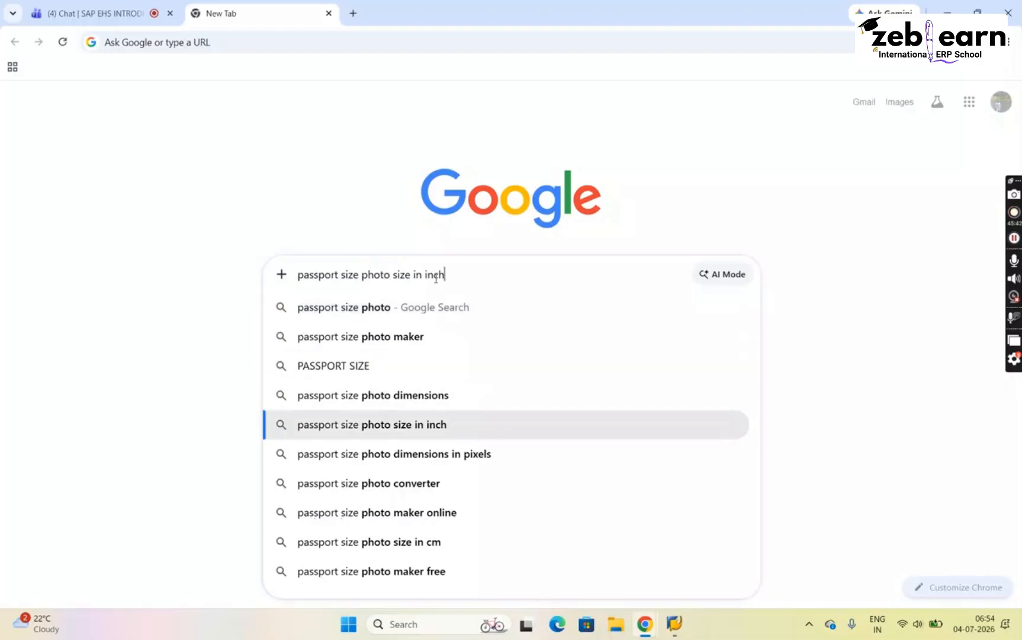
key(Up)
key(Return)
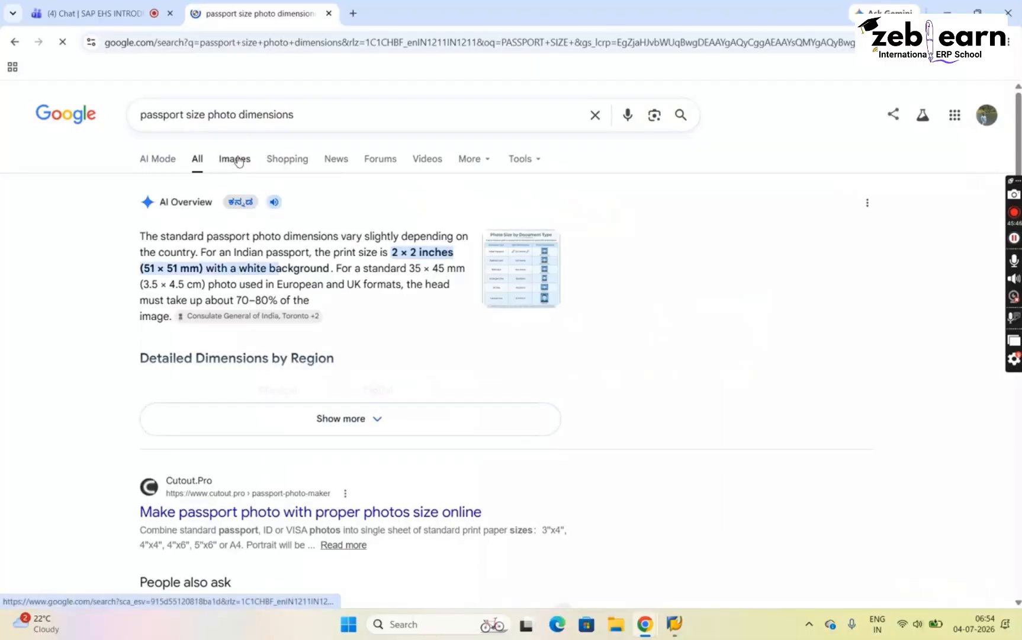
- Examine image results showing passport photo sheets arranged in rows and columns, and return to the label stock's labels-per-row setting in SAP
click(239, 160)
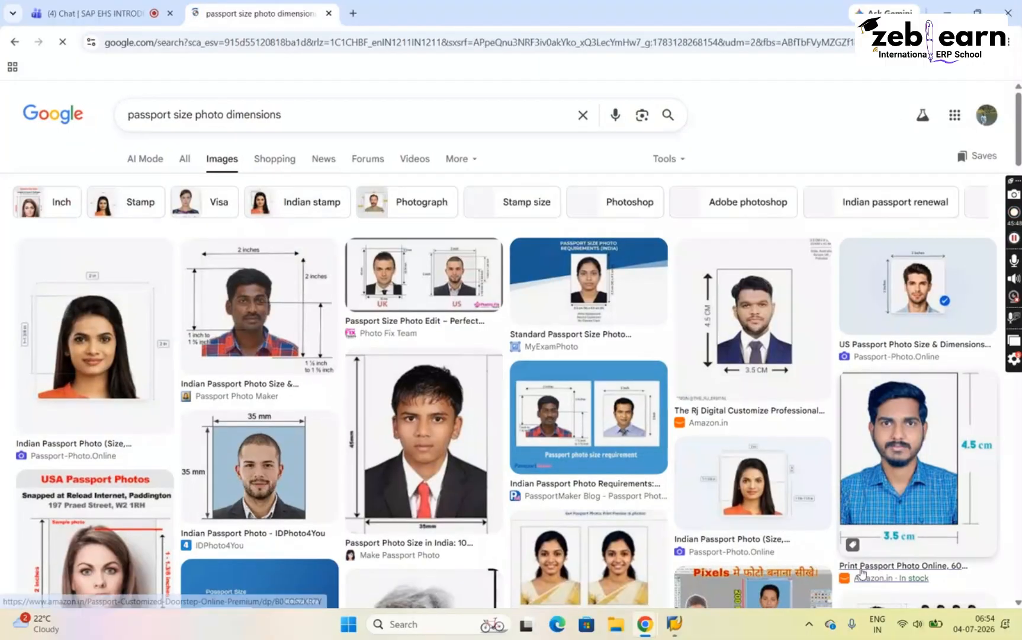
scroll(862, 574, down, 5)
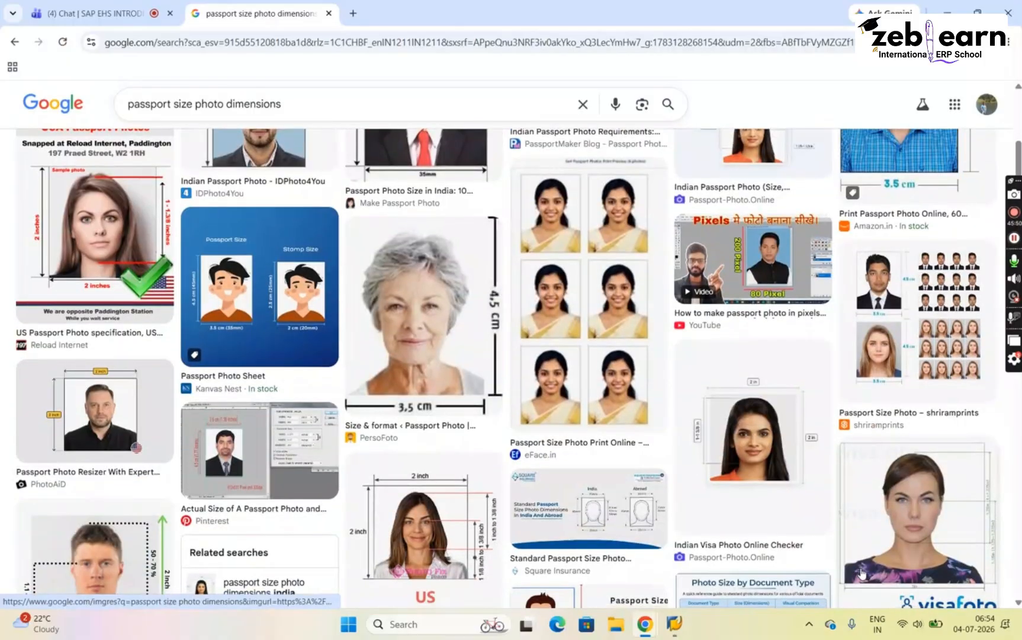
click(589, 400)
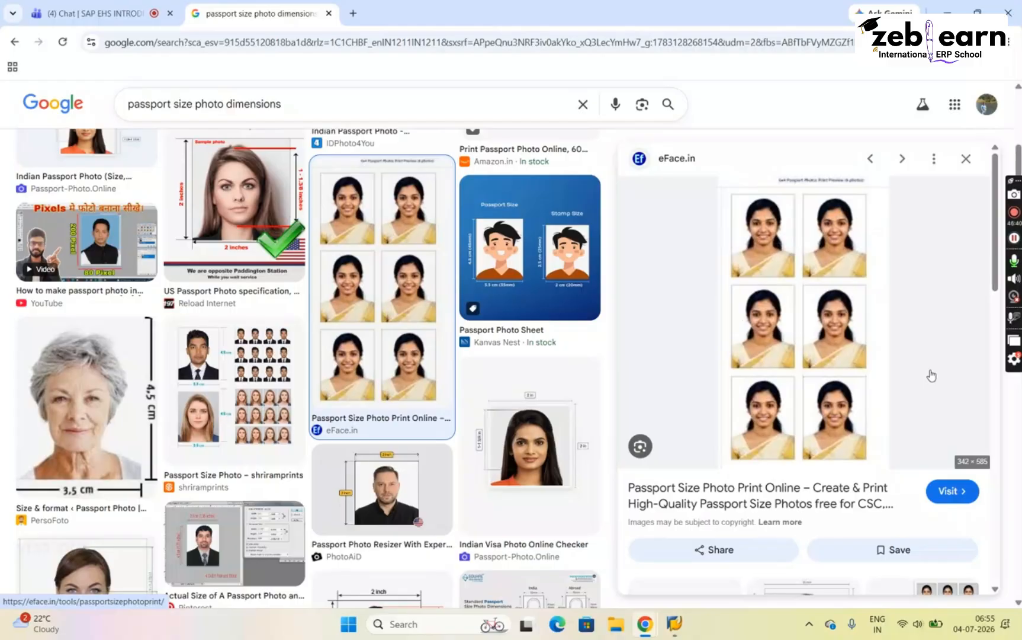
scroll(931, 375, down, 5)
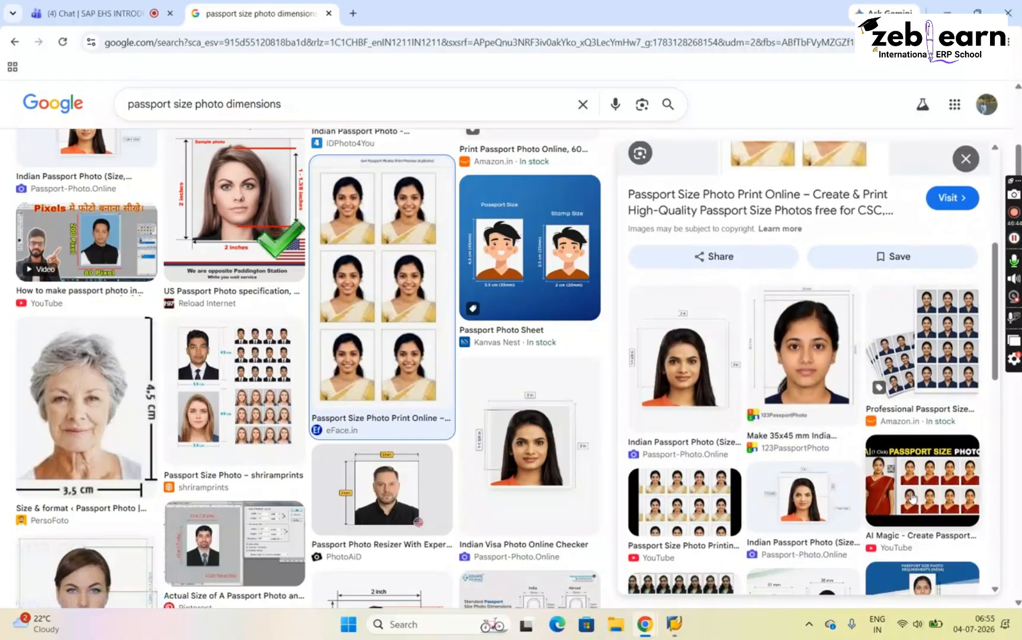
click(949, 347)
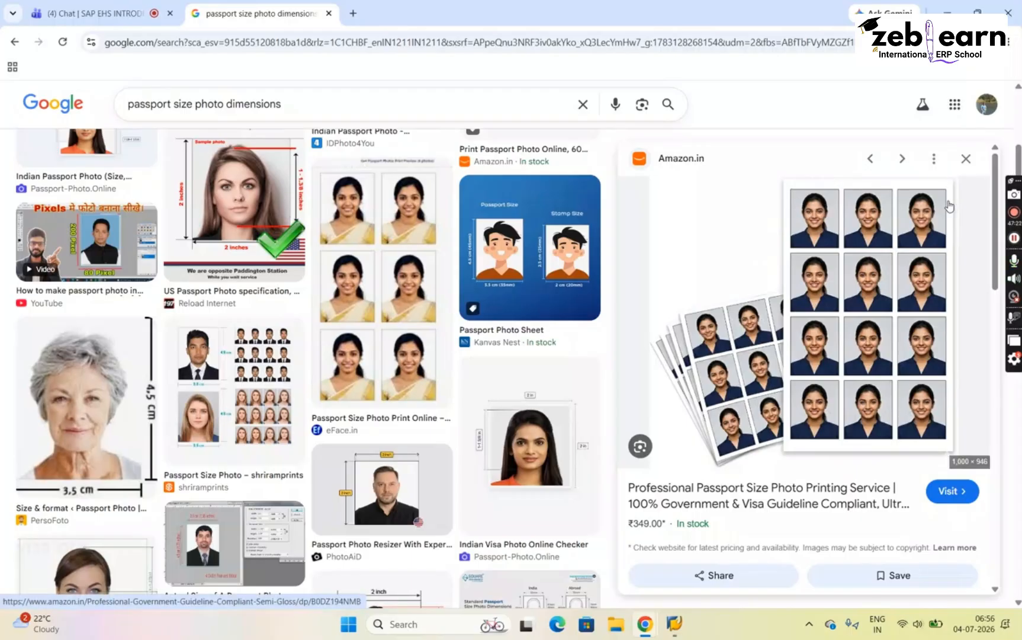
click(966, 159)
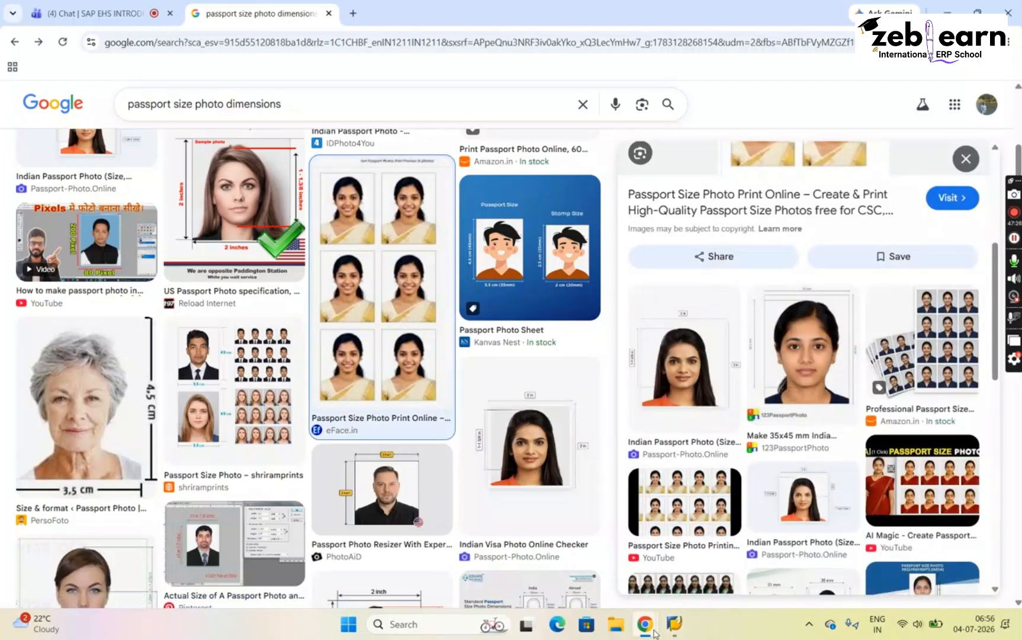
mouse_move(679, 632)
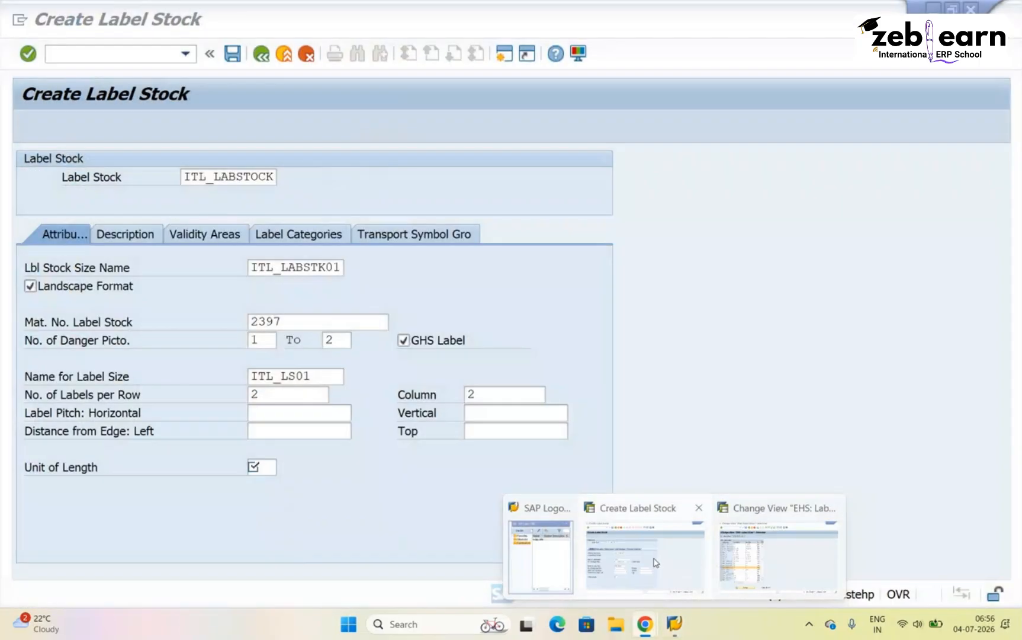
click(651, 559)
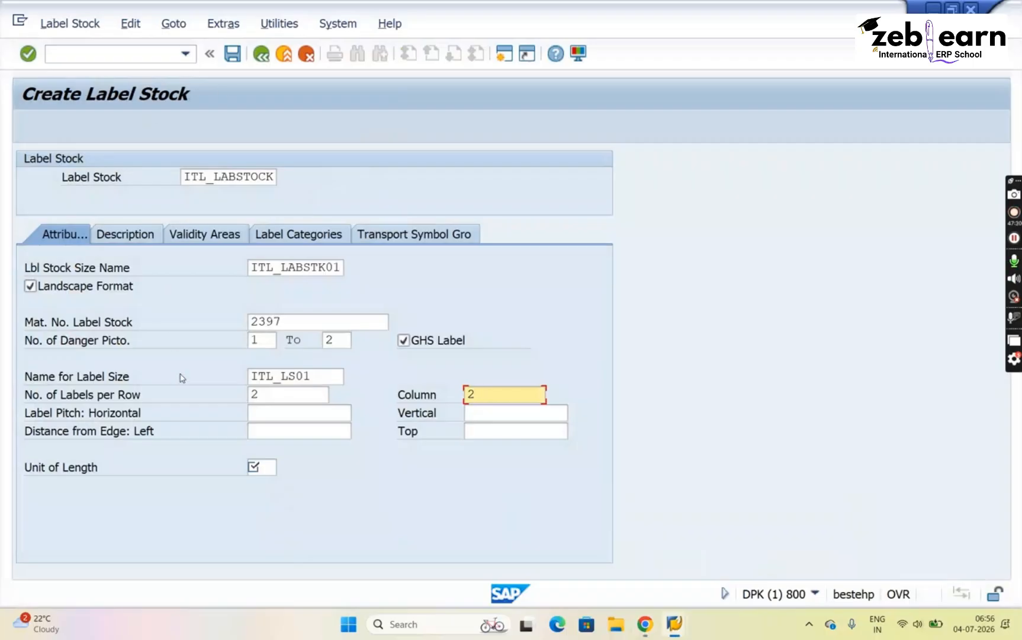
click(275, 390)
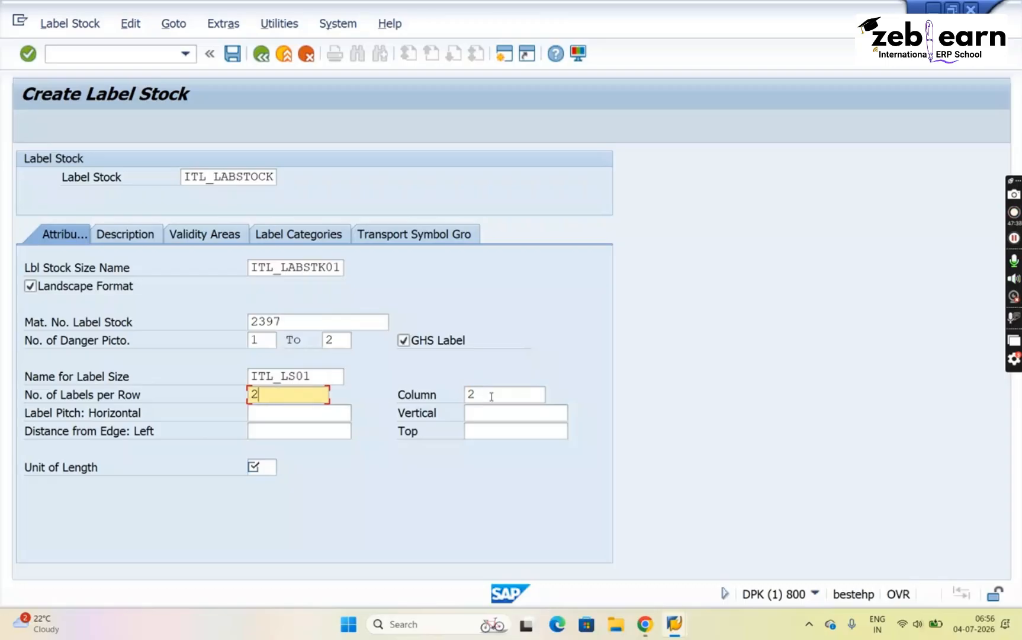
- Change the label stock's layout to 1 label per row and 1 label per column
key(BackSpace)
text(1)
click(491, 397)
key(BackSpace)
text(1)
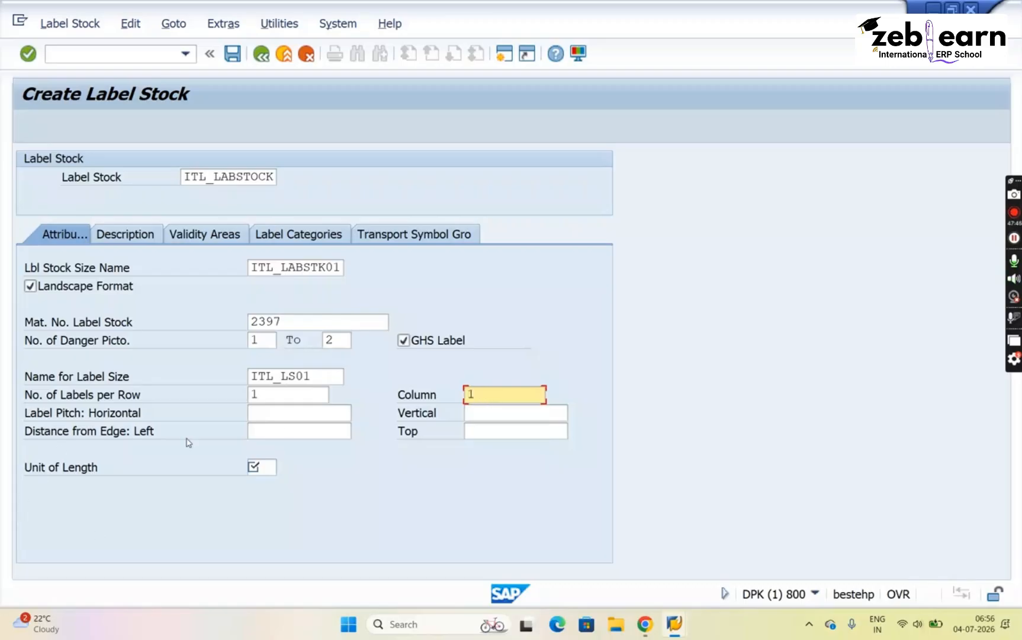
- Set the horizontal and vertical label pitch to 1, and the distances from the left and top edges to 1
click(314, 416)
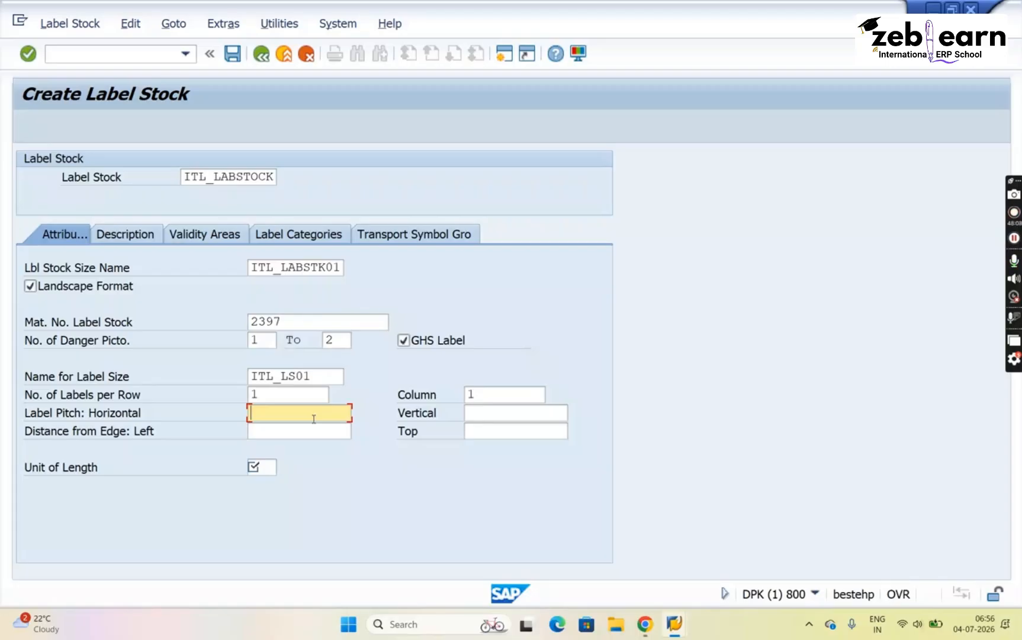
text(1)
key(Tab)
text(1)
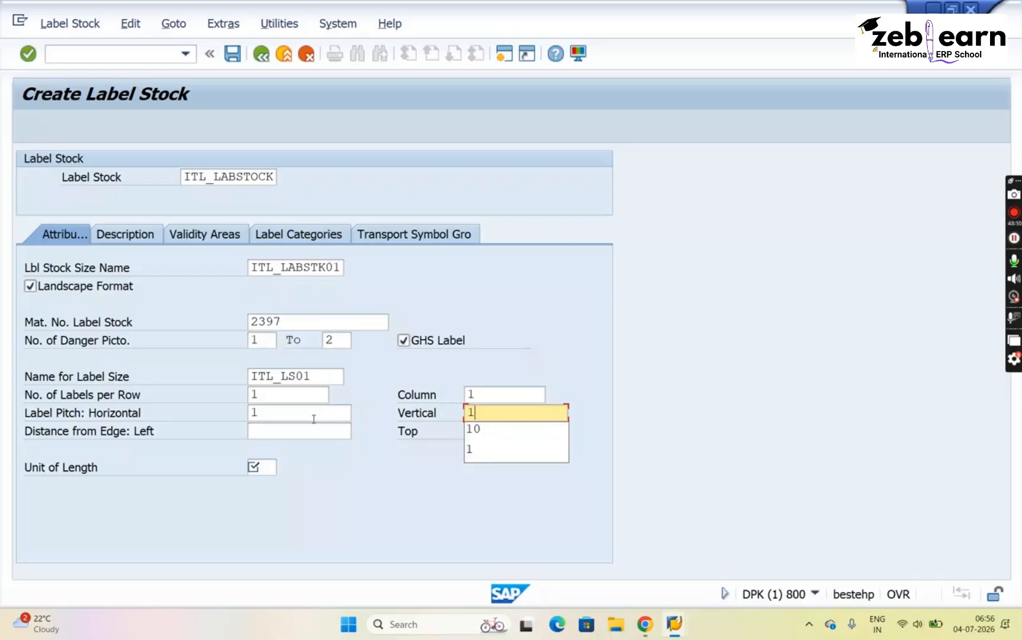
key(Tab)
text(1)
key(Tab)
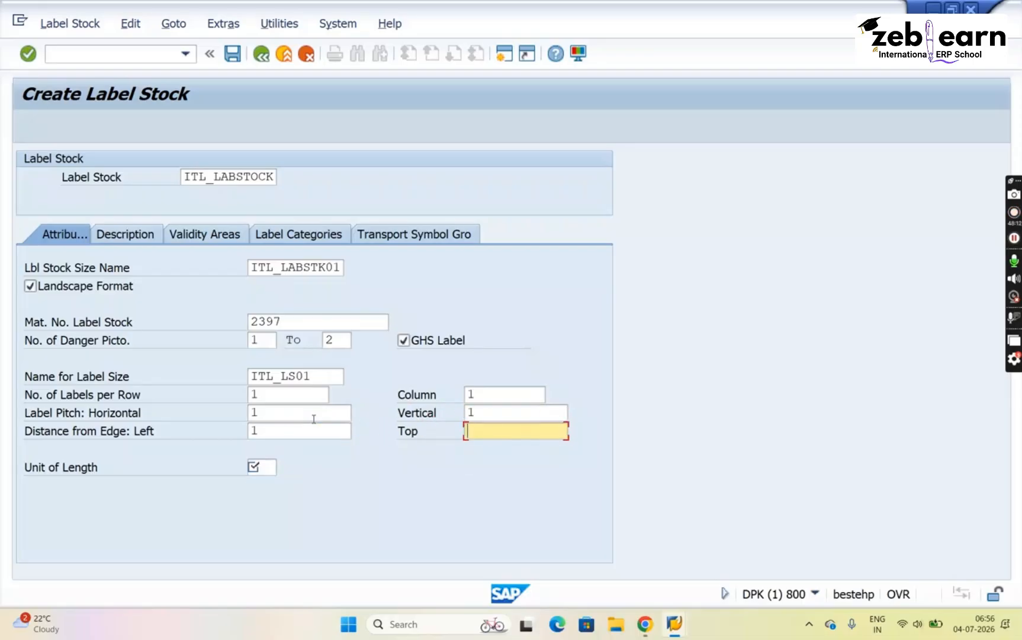
text(1)
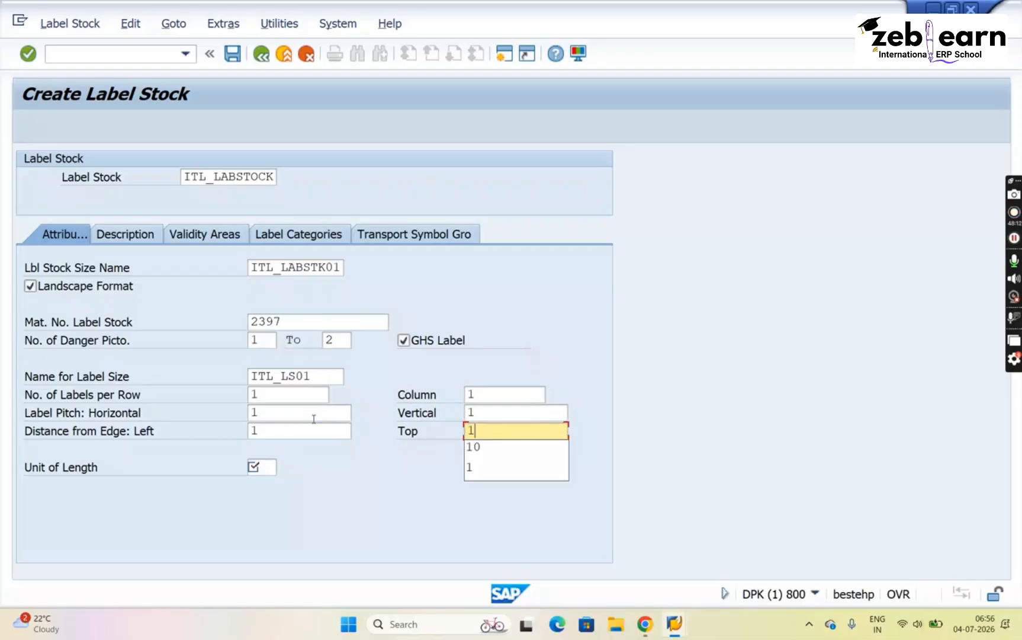
- Set the label stock's unit of length to CM
click(269, 469)
text(CM)
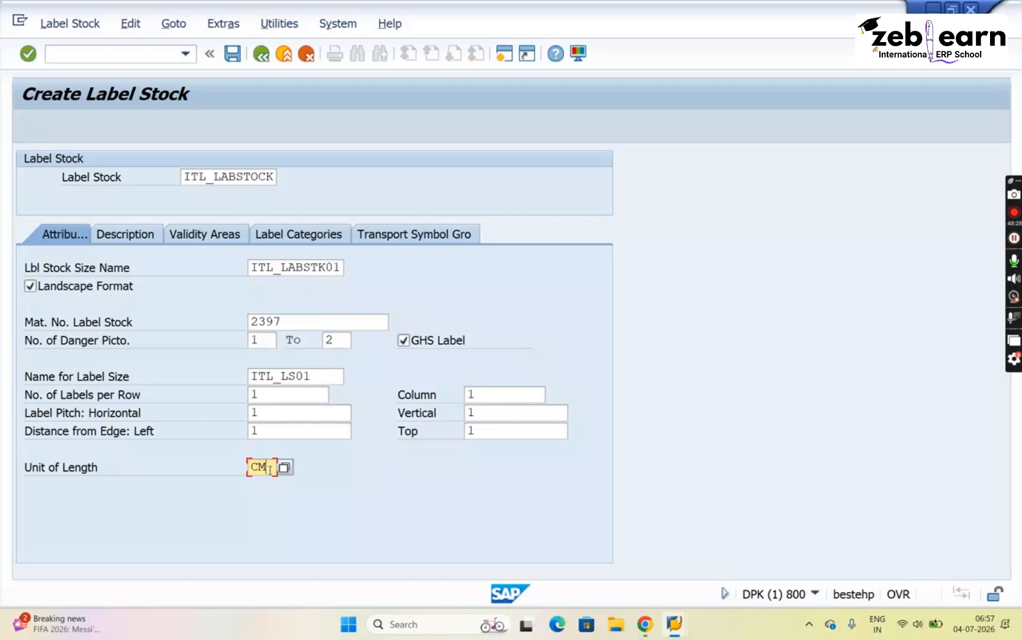
key(Return)
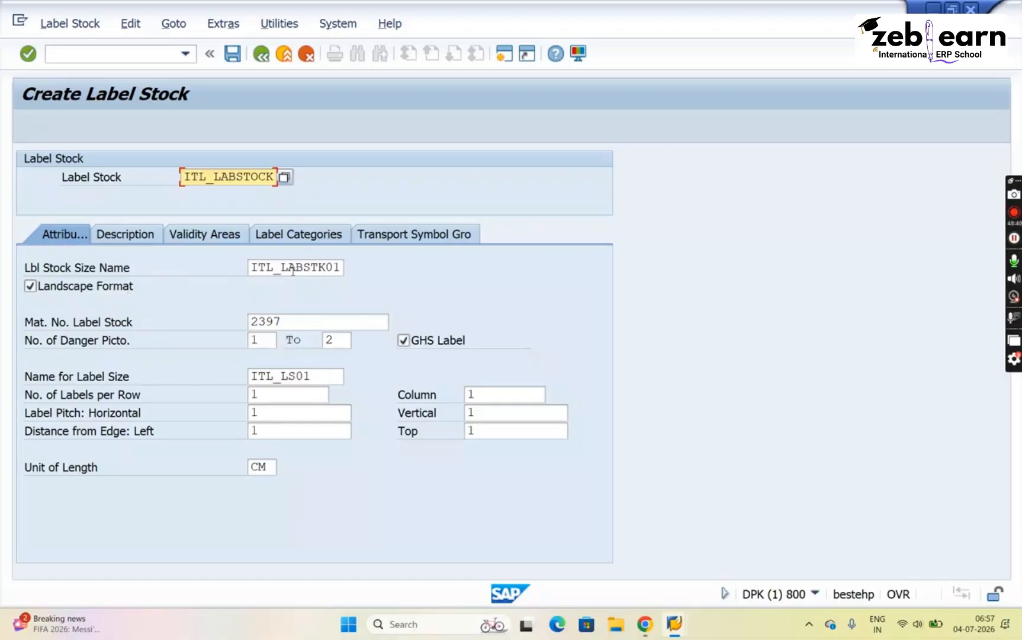
click(342, 268)
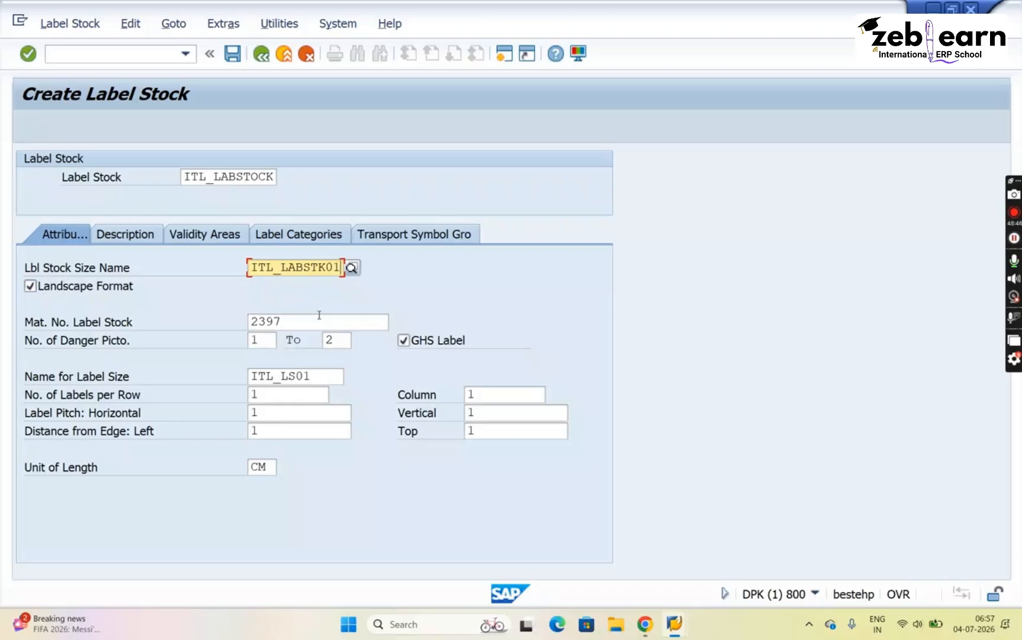
click(342, 321)
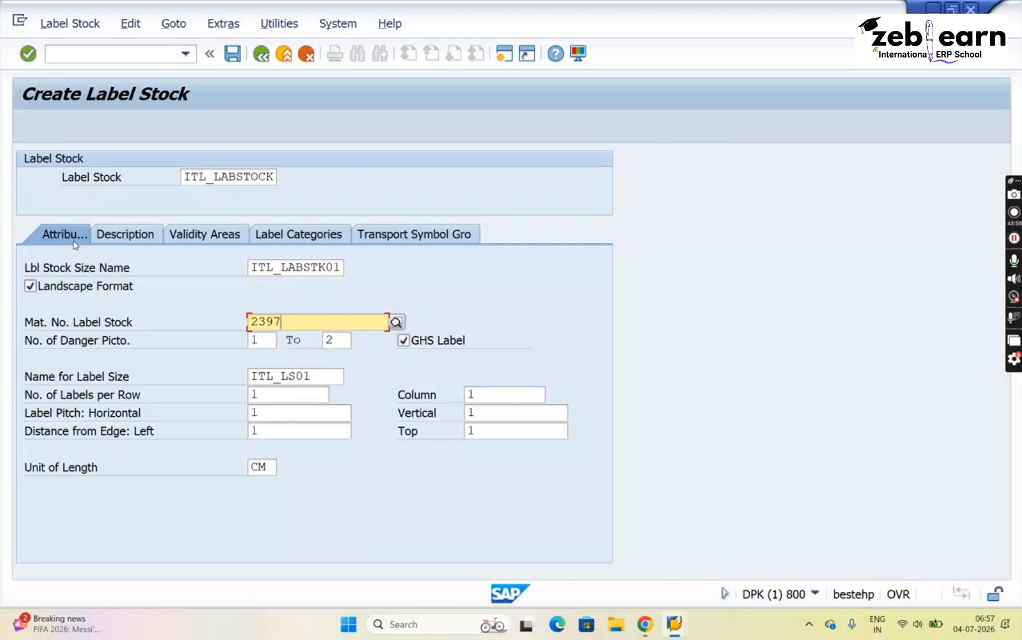
- Transfer the attribute entries and add the EN label stock description "LABEL STOCK FOR DANGEROUS GOODS"
click(115, 237)
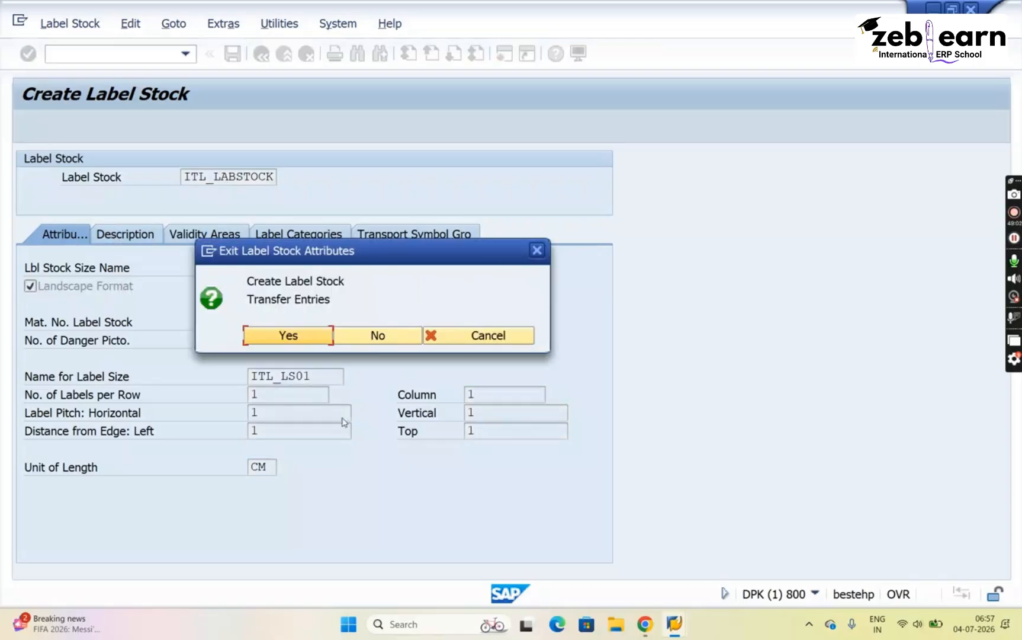
click(308, 334)
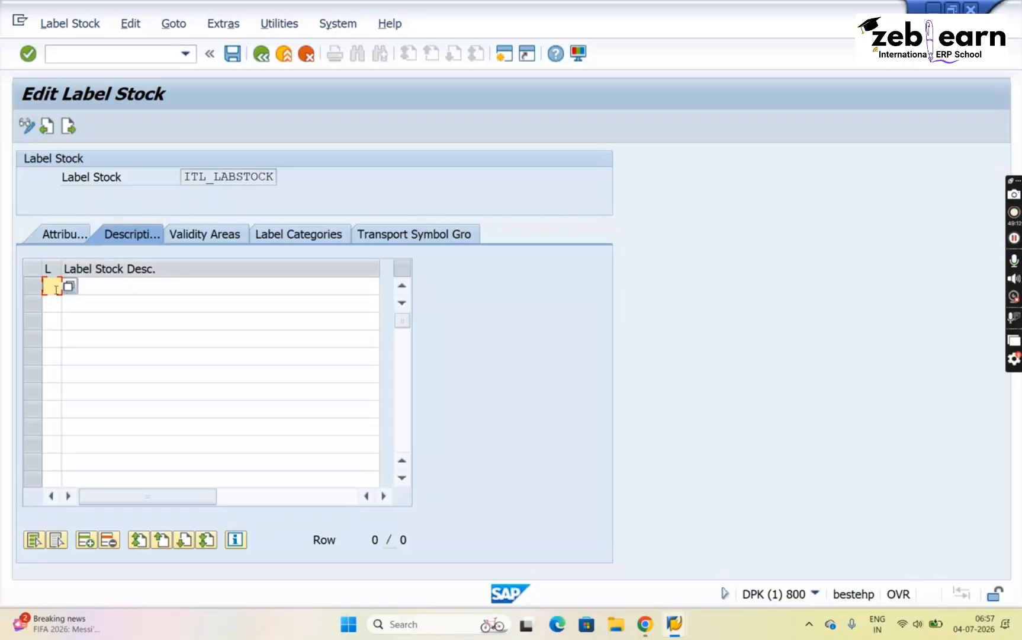
text(EN)
key(Tab)
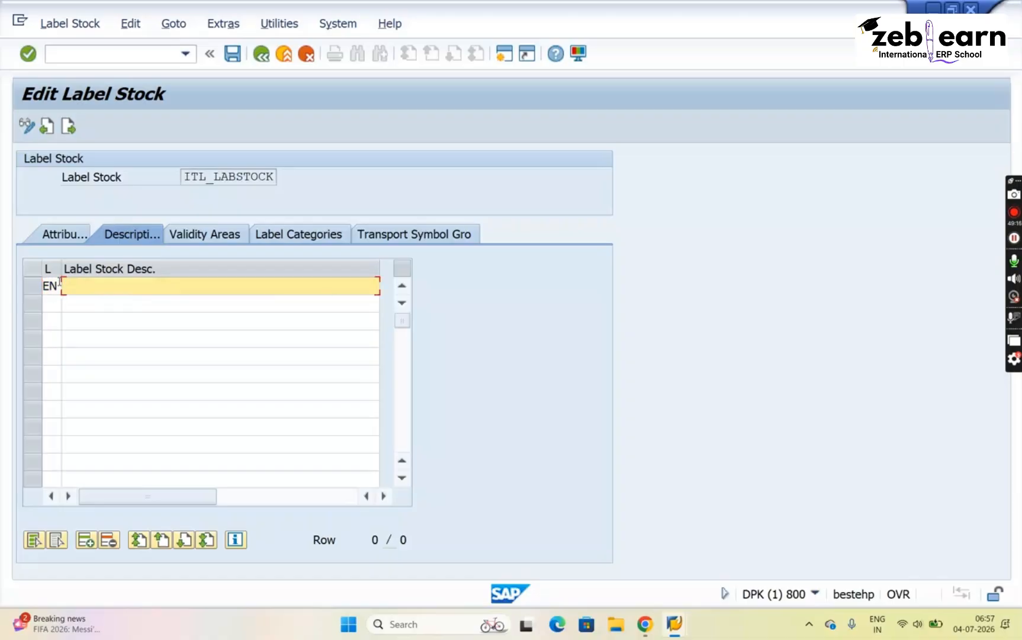
text(LABEL STOC)
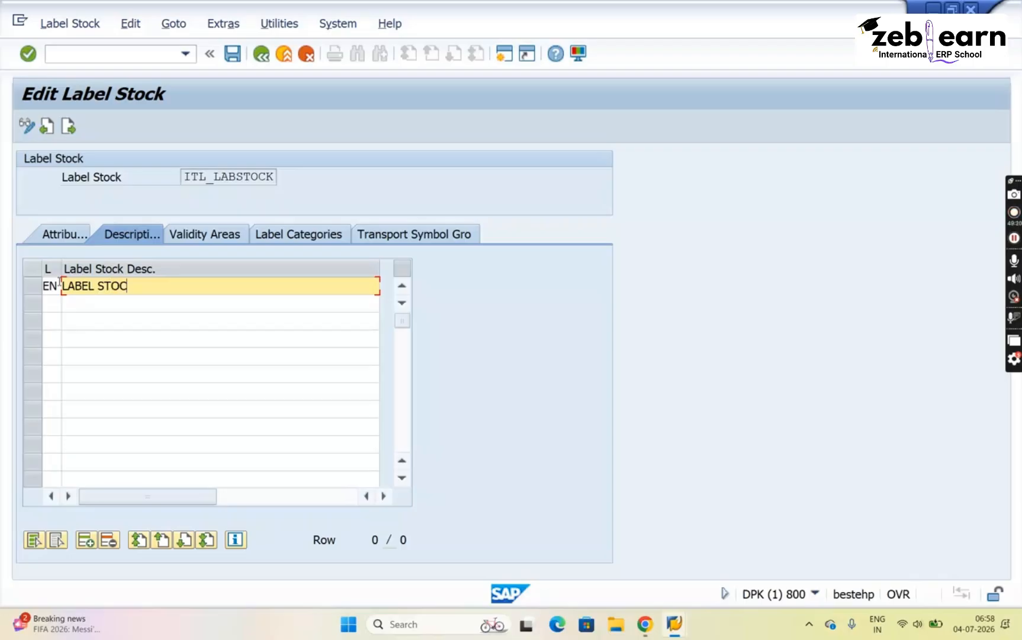
text(K FOR DANGEROUS)
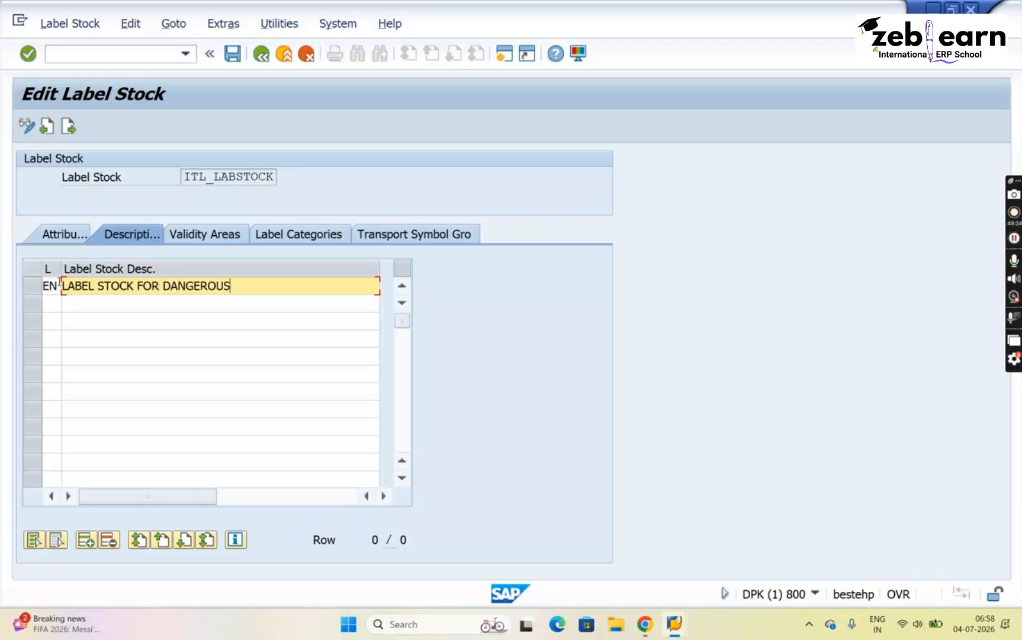
text( GOODS)
- Assign validity area IN to the label stock
click(208, 236)
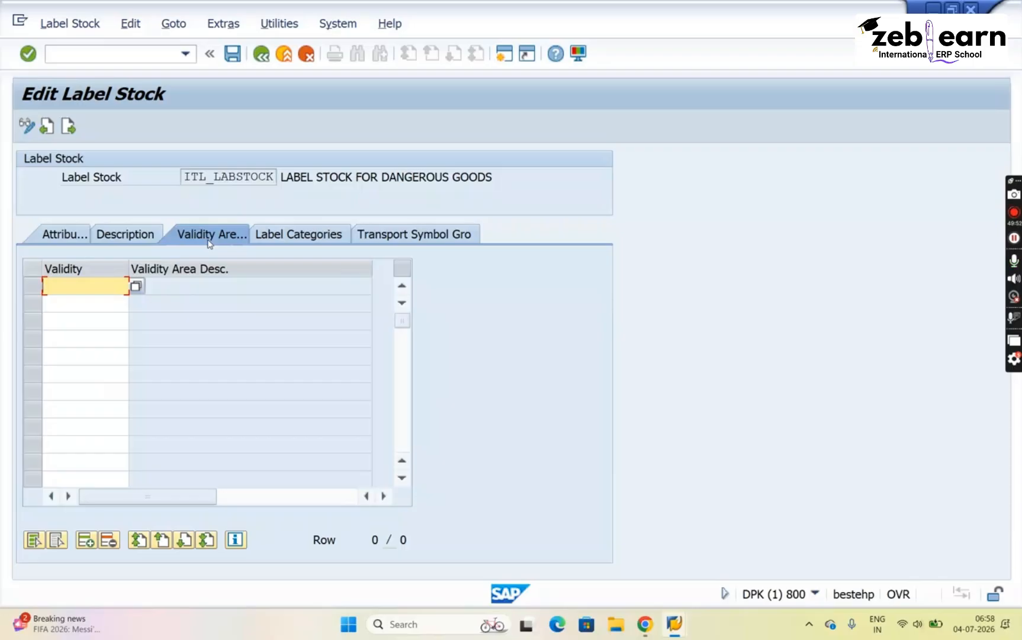
text(IN)
key(Return)
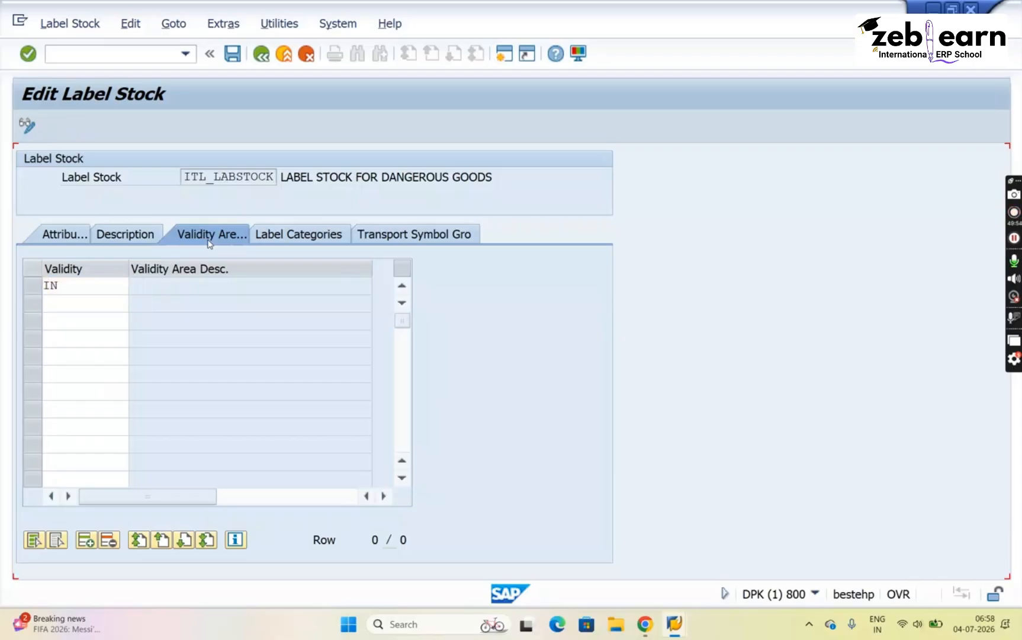
click(111, 337)
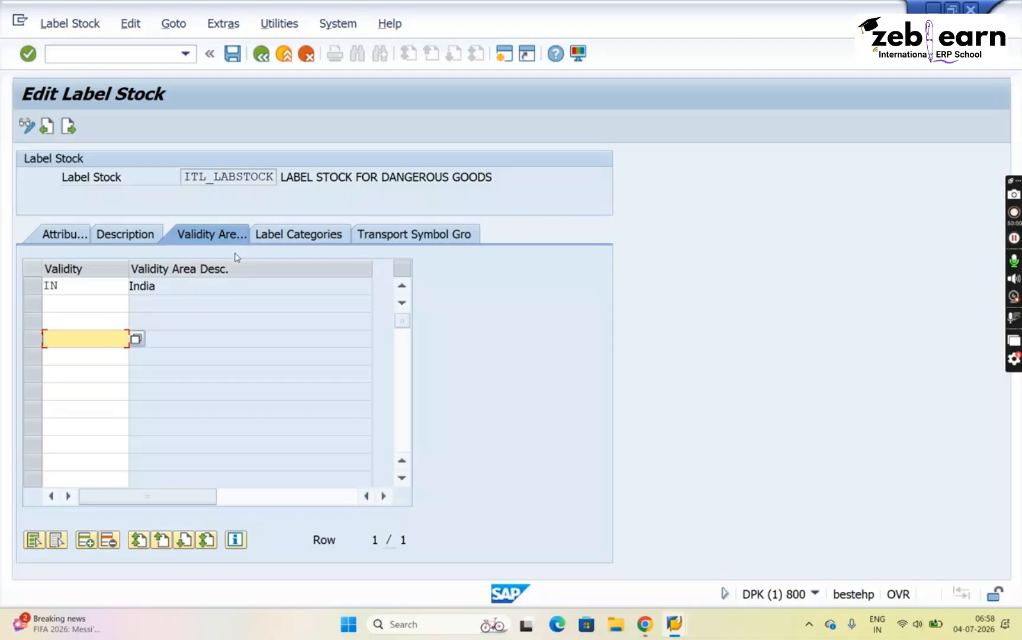
- Assign the product label category LB_PROD as the label stock's first label category, choosing it from the available values
click(290, 237)
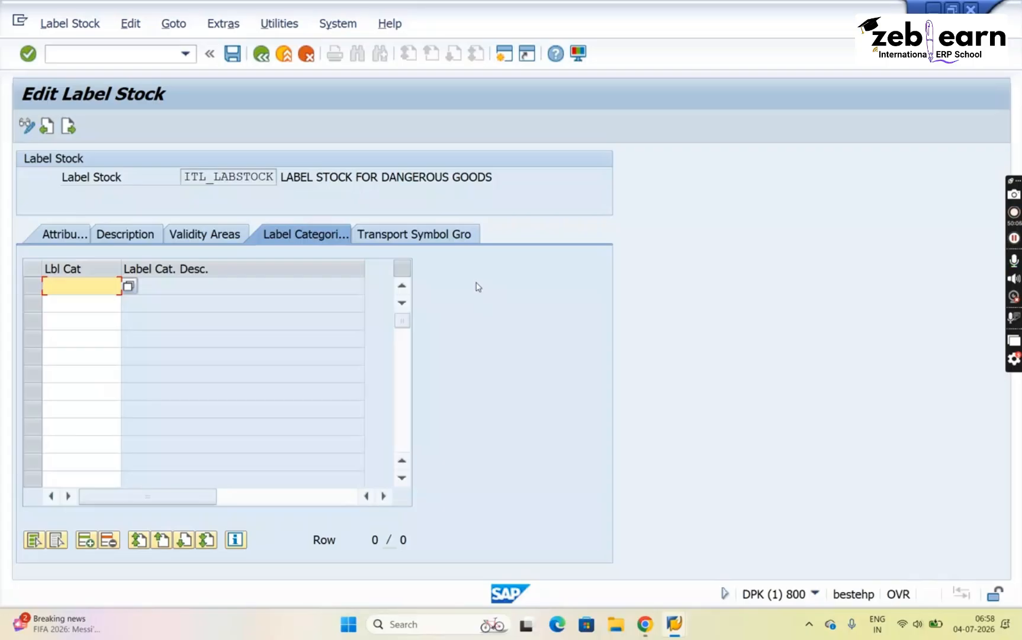
click(129, 287)
click(129, 288)
click(126, 288)
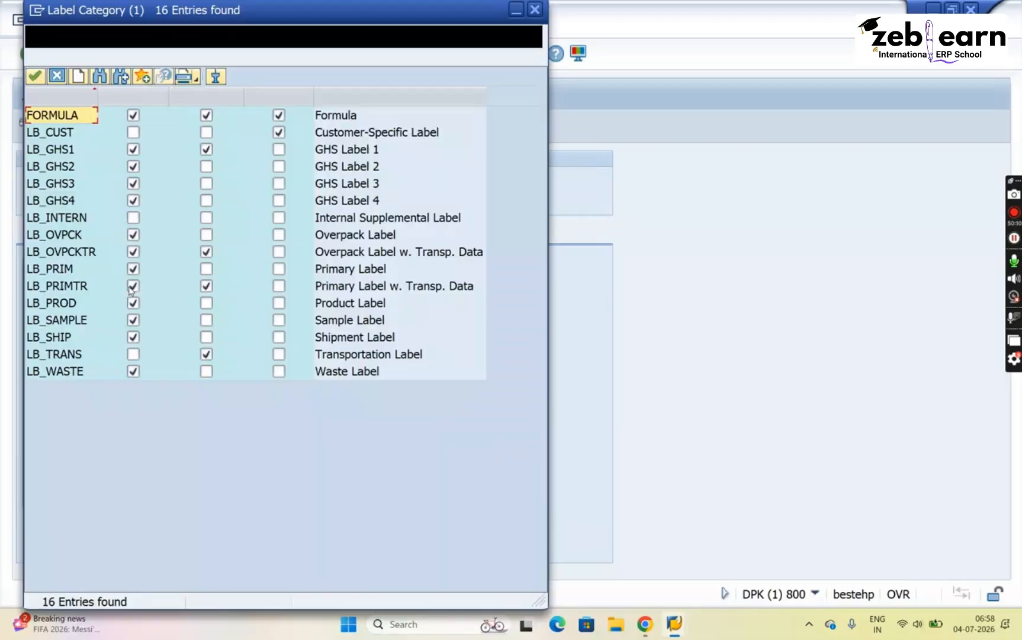
drag(308, 23, 789, 34)
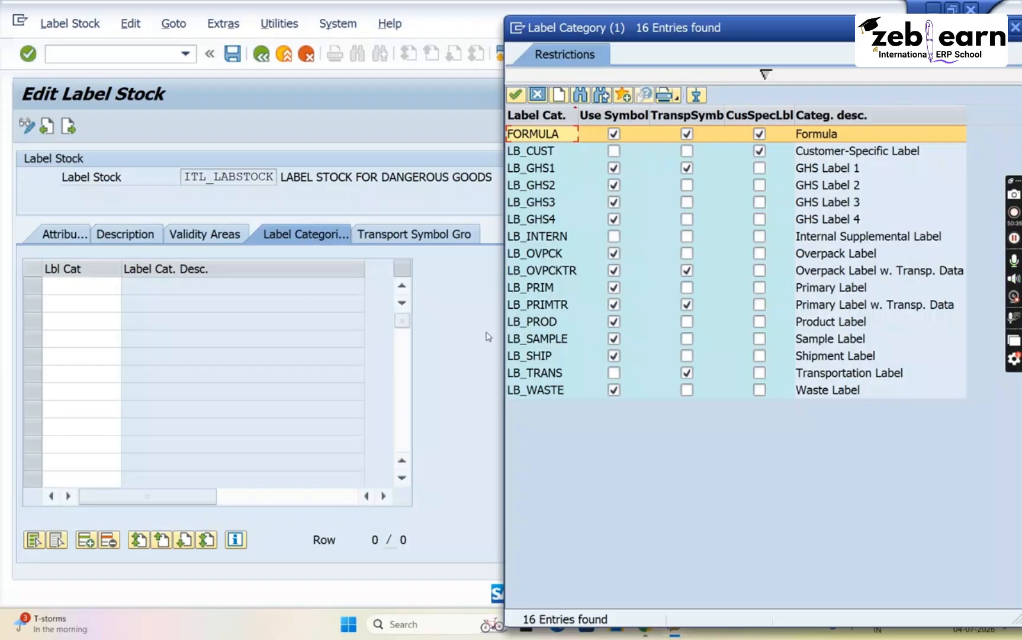
click(533, 322)
double_click(533, 322)
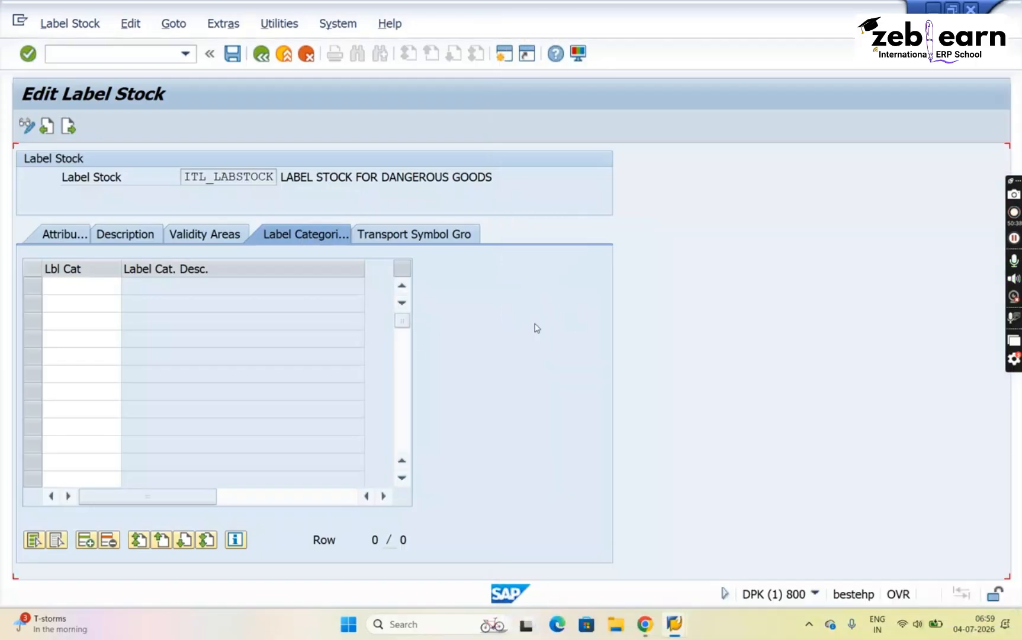
- Add LB_GHS1 from the available values as the label stock's second label category
click(96, 301)
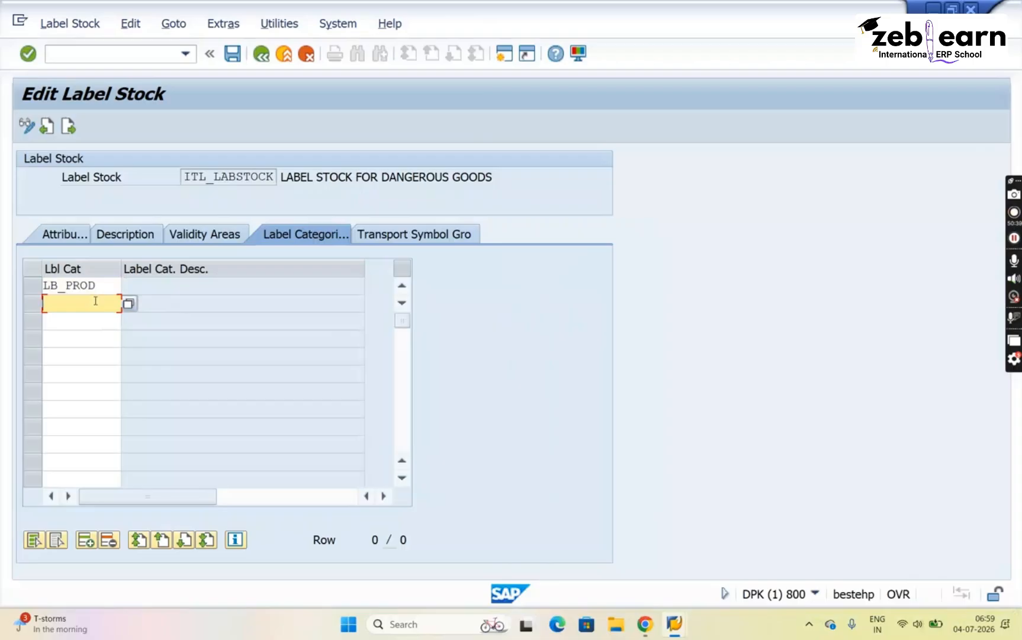
click(131, 306)
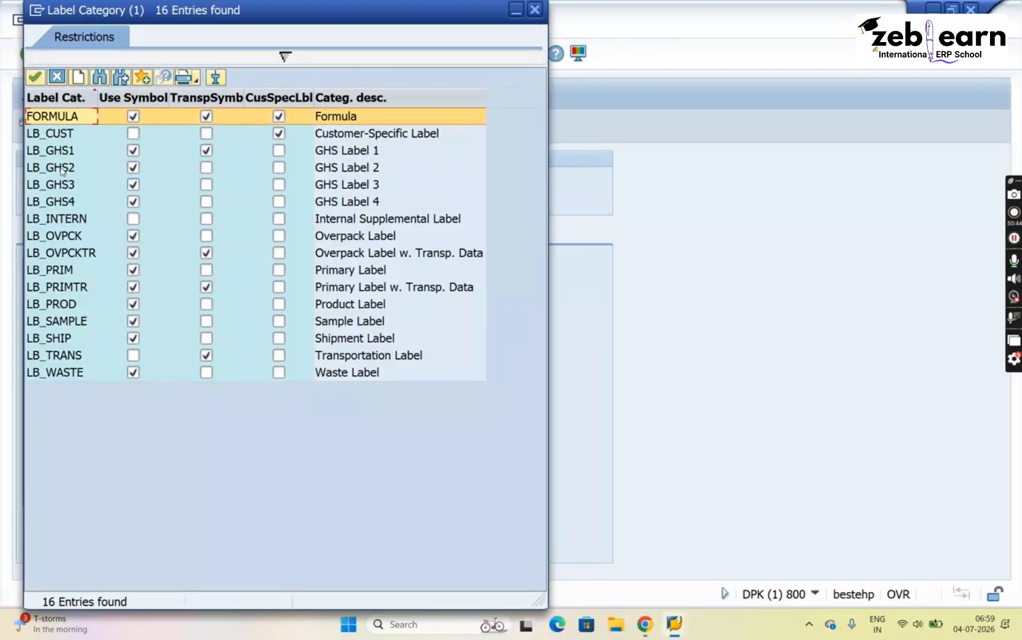
double_click(69, 156)
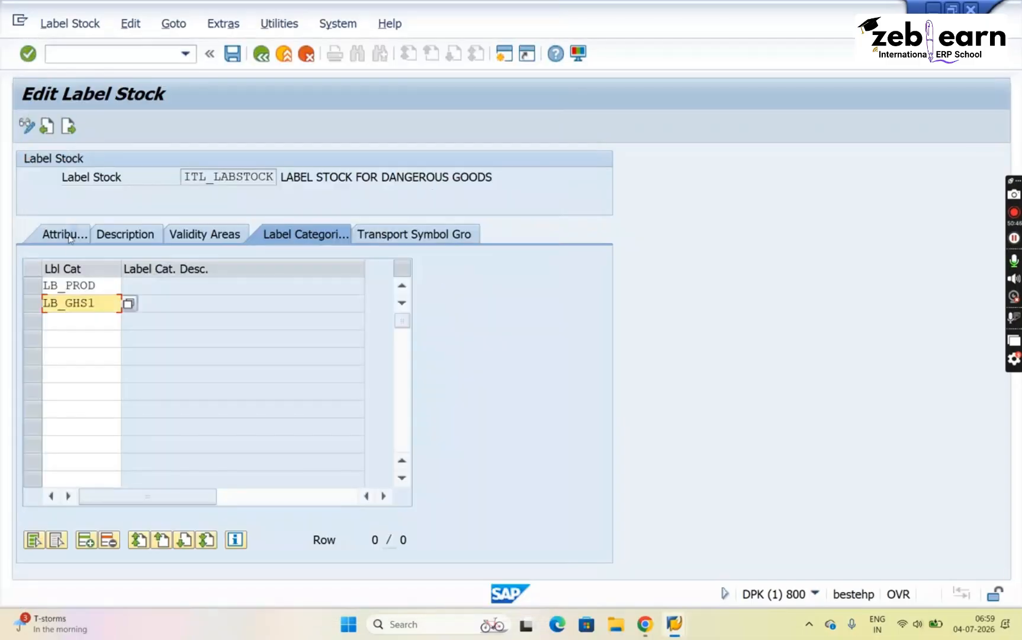
- Add the overpack label with transport data, LB_OVPCKTR, as the third label category
click(71, 320)
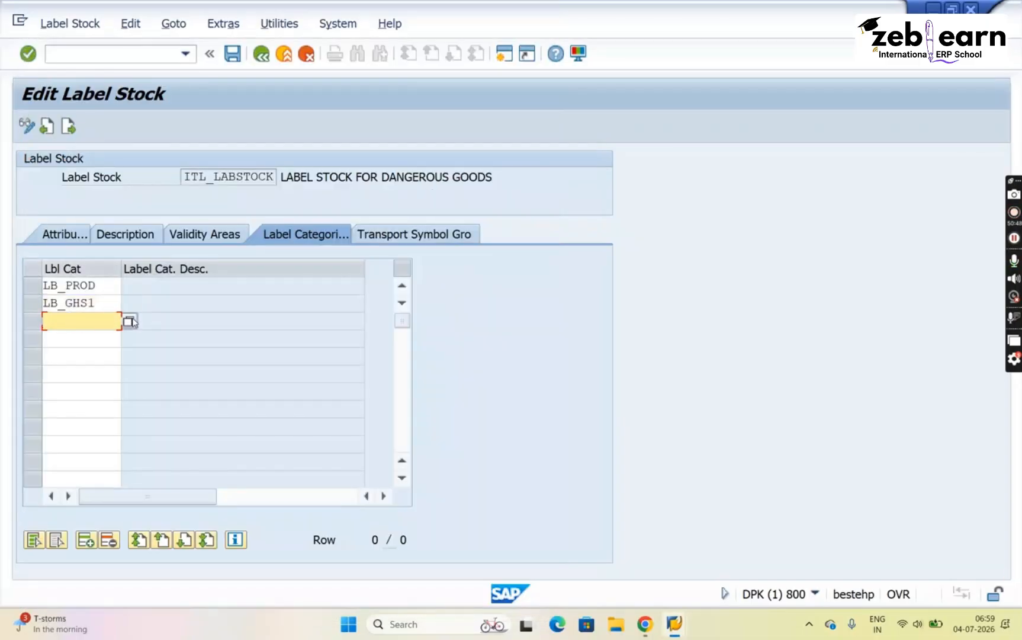
click(130, 321)
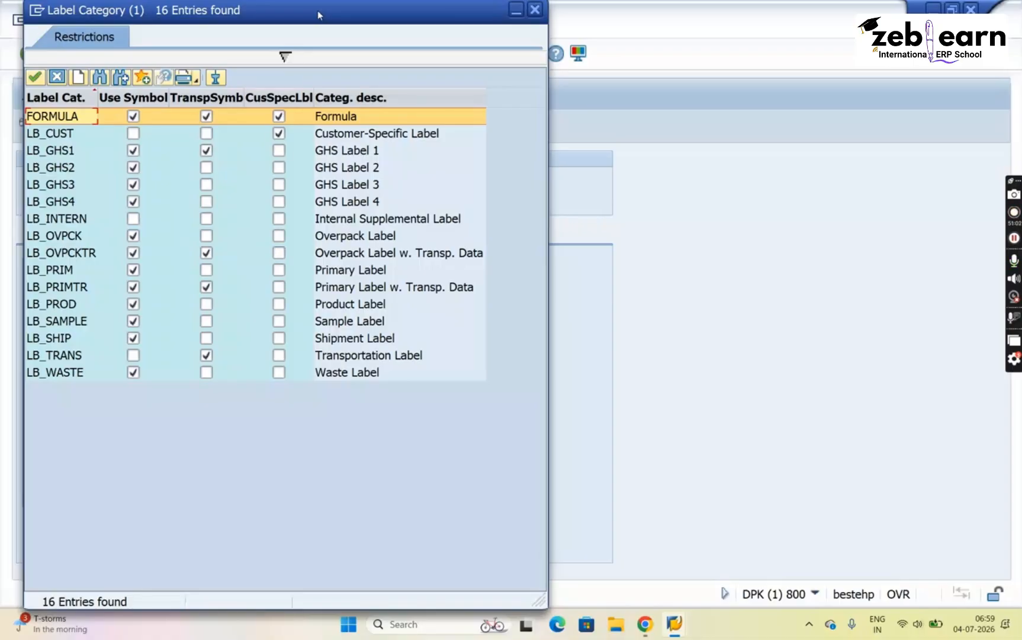
drag(317, 10, 688, 90)
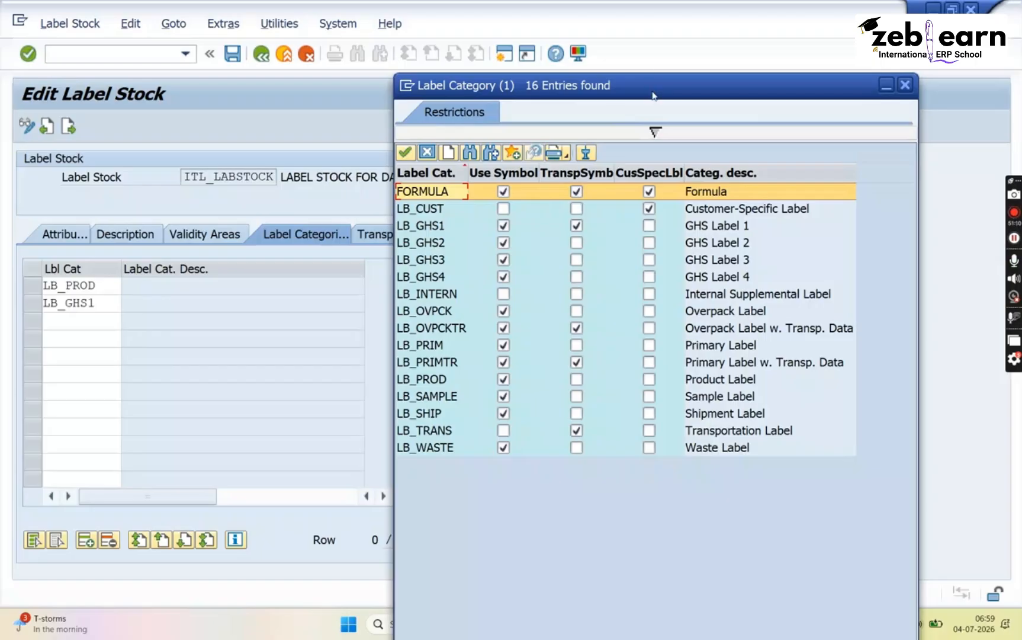
drag(655, 94, 617, 248)
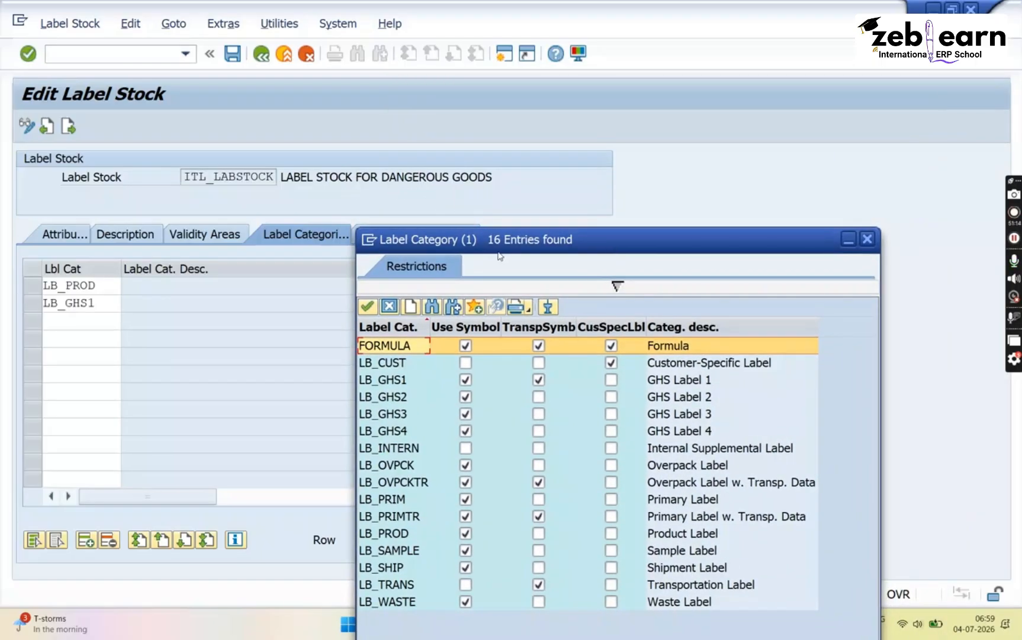
drag(524, 252, 583, 45)
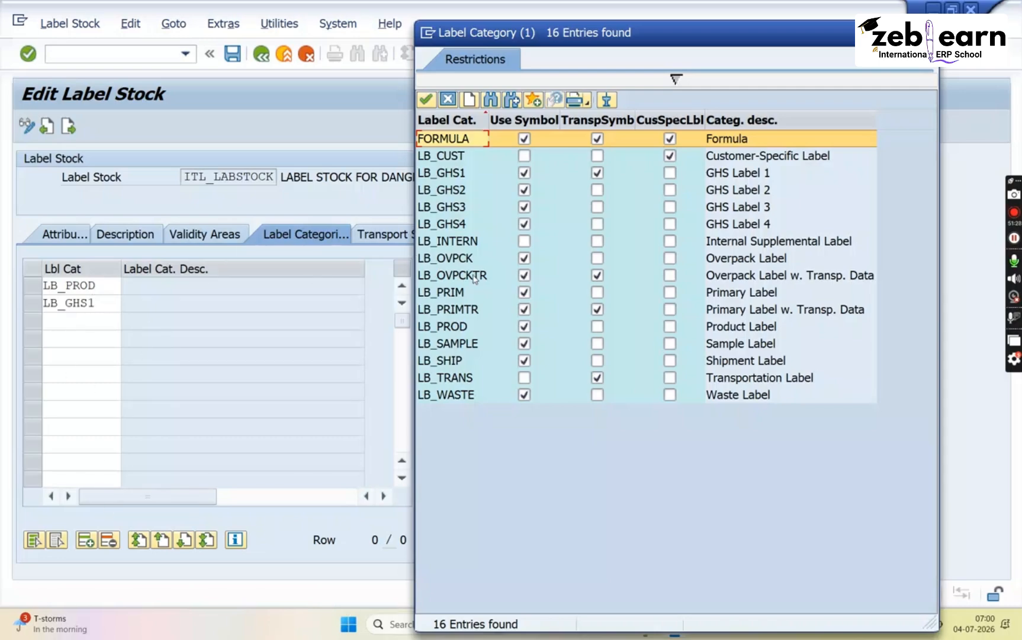
click(815, 282)
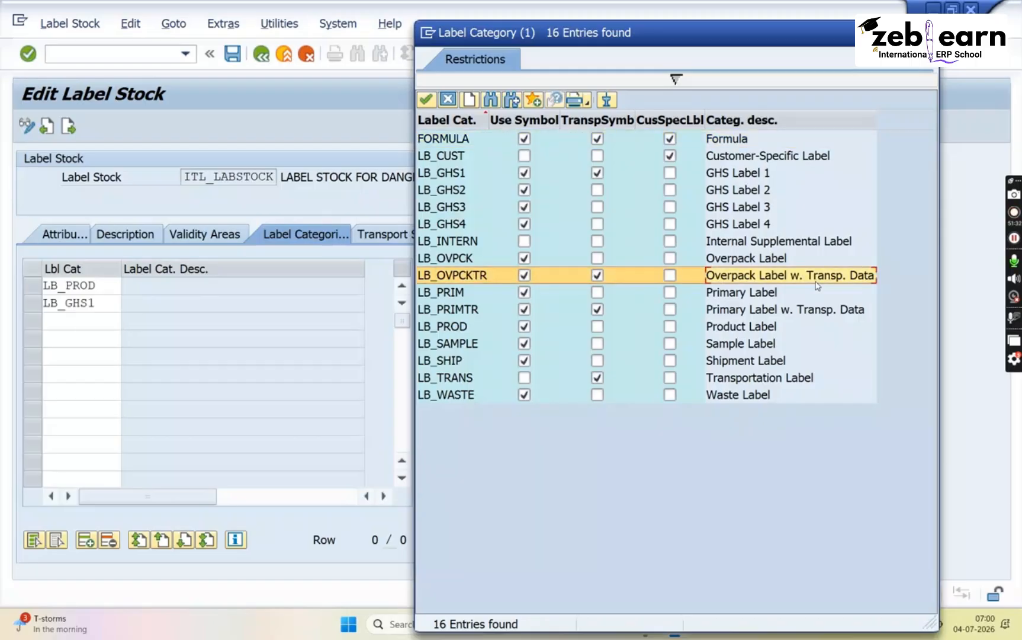
double_click(817, 286)
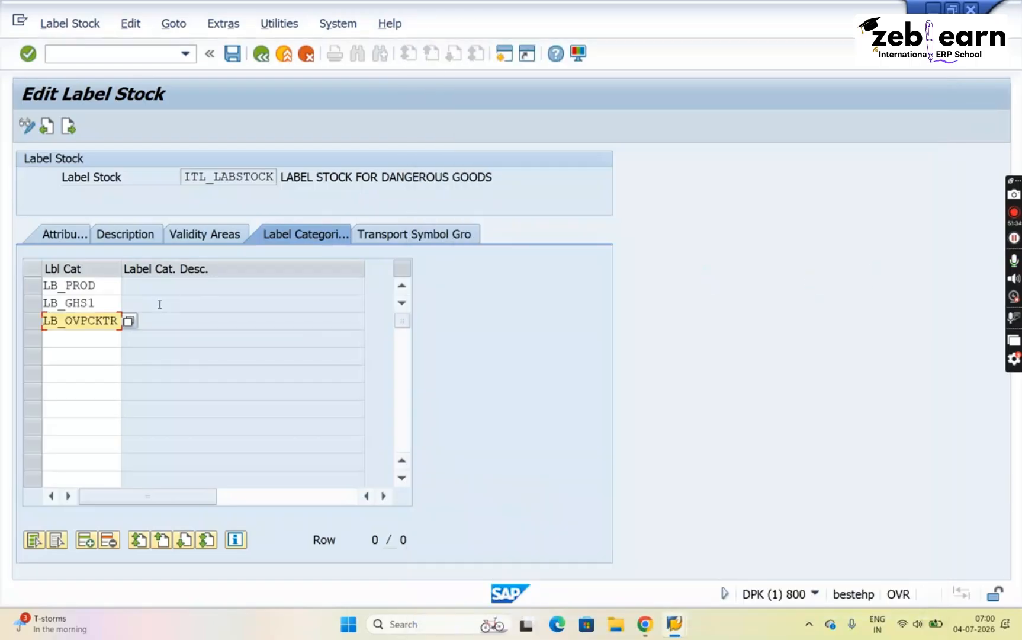
- Add the primary label with transport data, LB_PRIMTR, as the fourth label category and confirm the entries
click(71, 339)
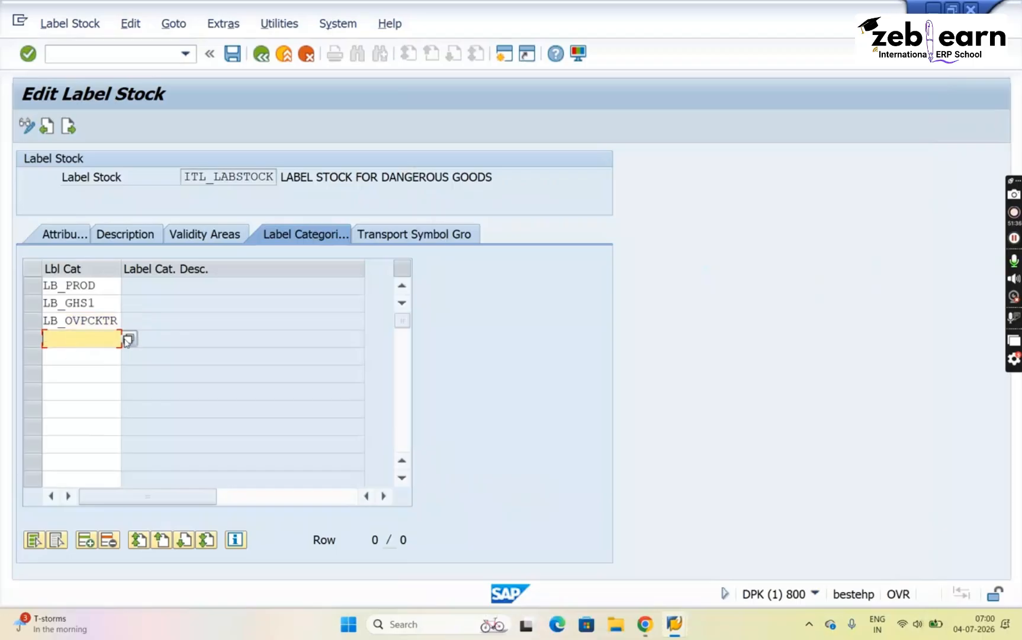
click(125, 344)
key(F4)
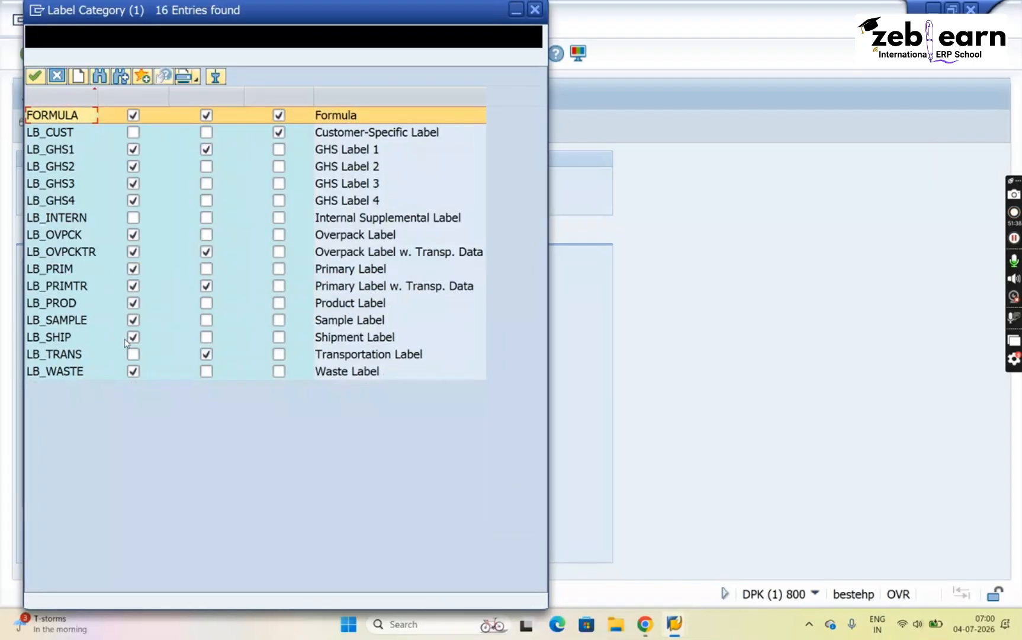
double_click(387, 287)
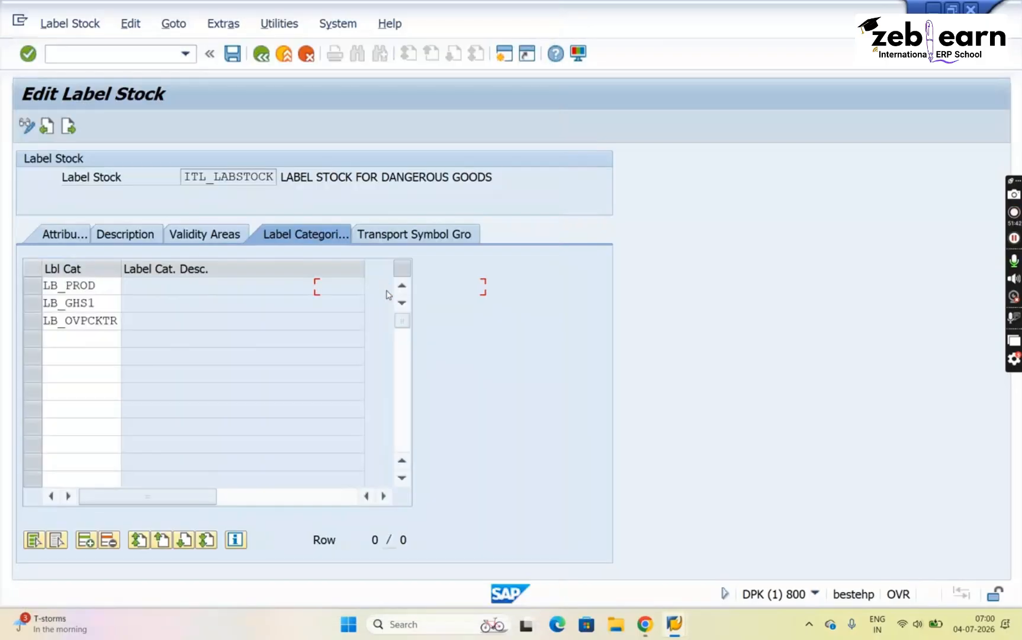
key(Return)
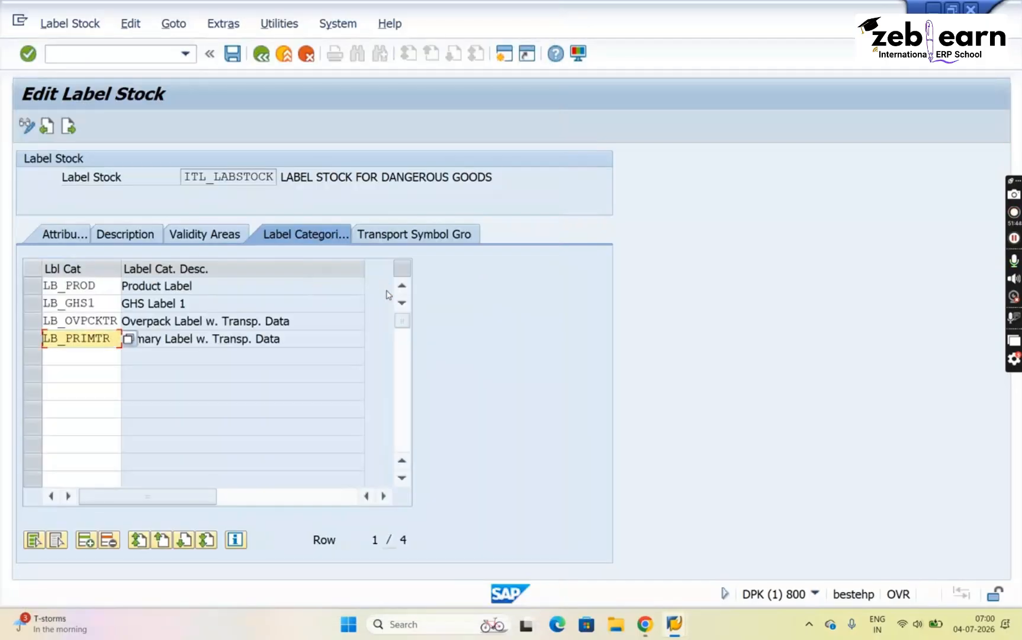
- Assign the transport symbol group EXPLOSIVE to the label stock from the available values and confirm the entry
click(247, 285)
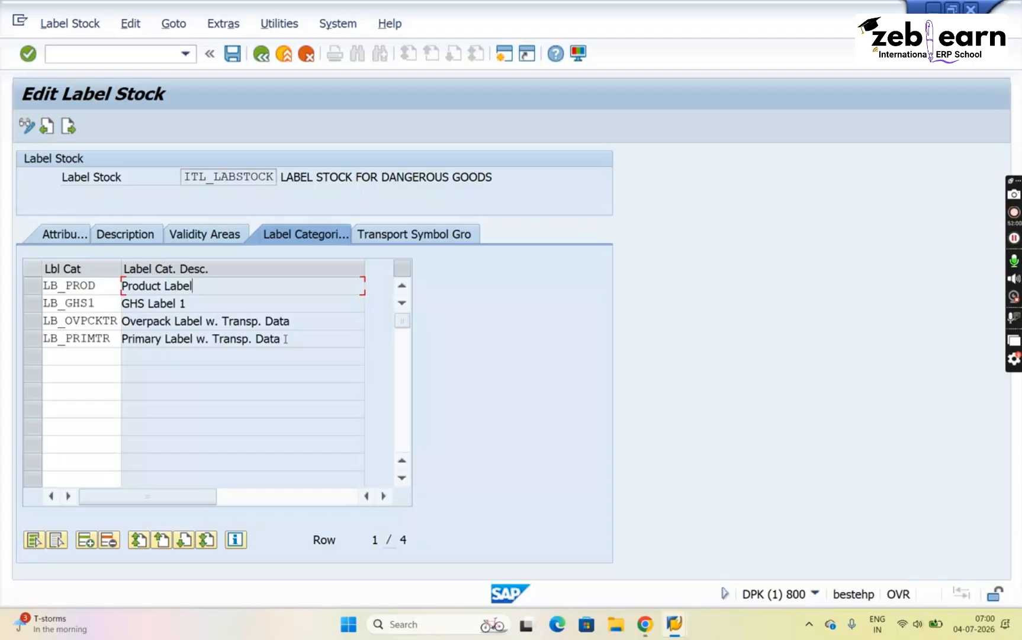
click(404, 239)
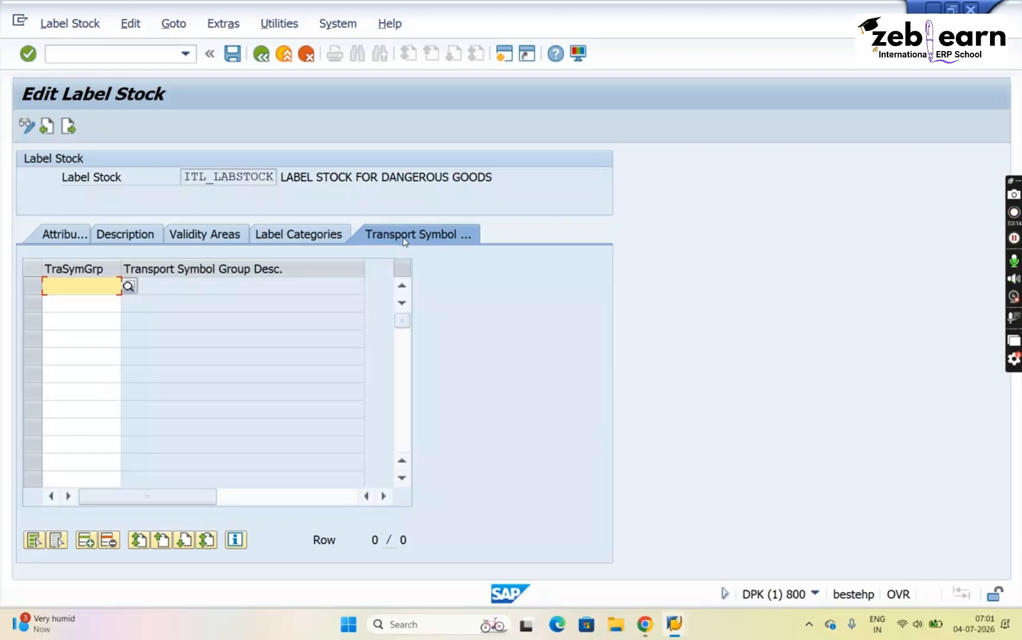
click(128, 287)
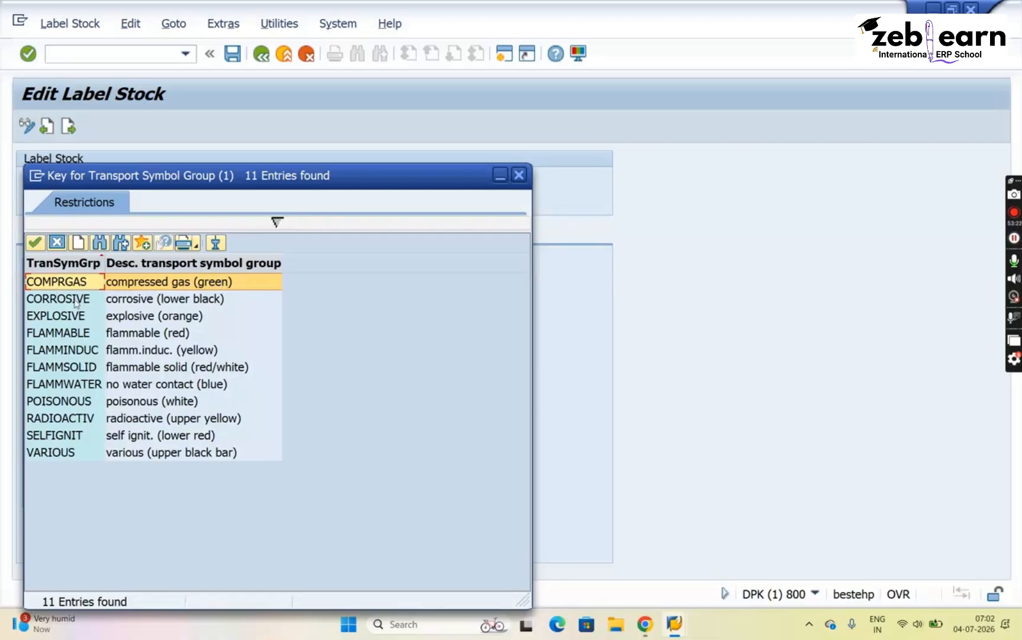
click(195, 305)
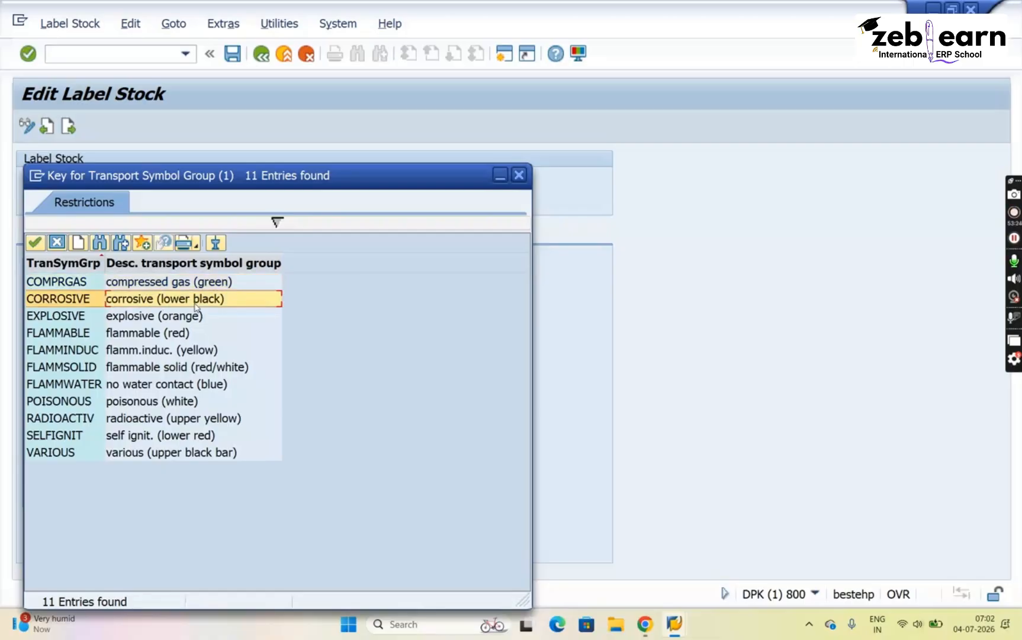
click(78, 319)
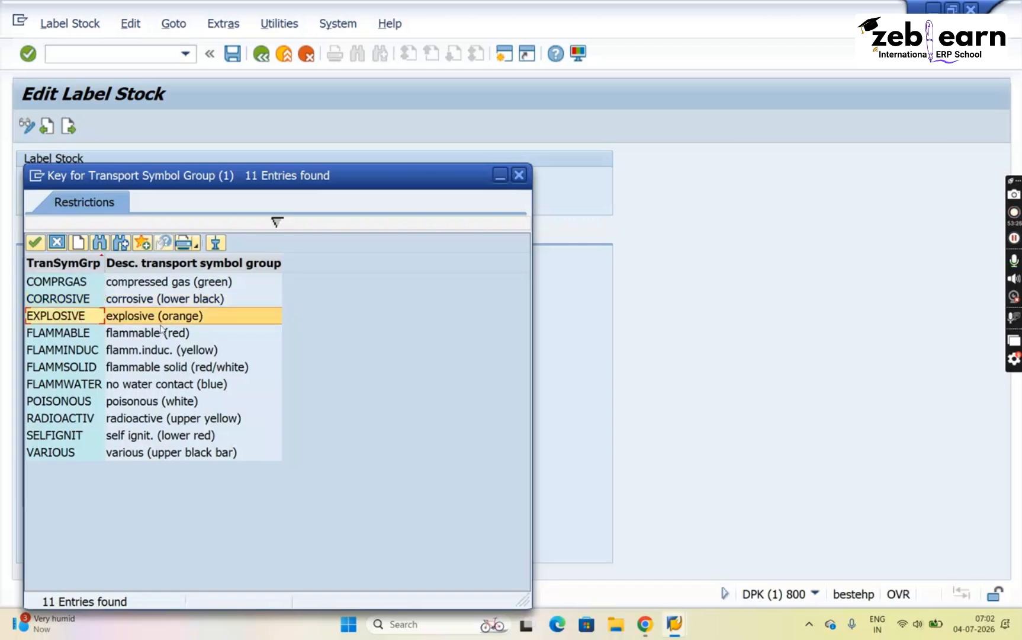
click(64, 336)
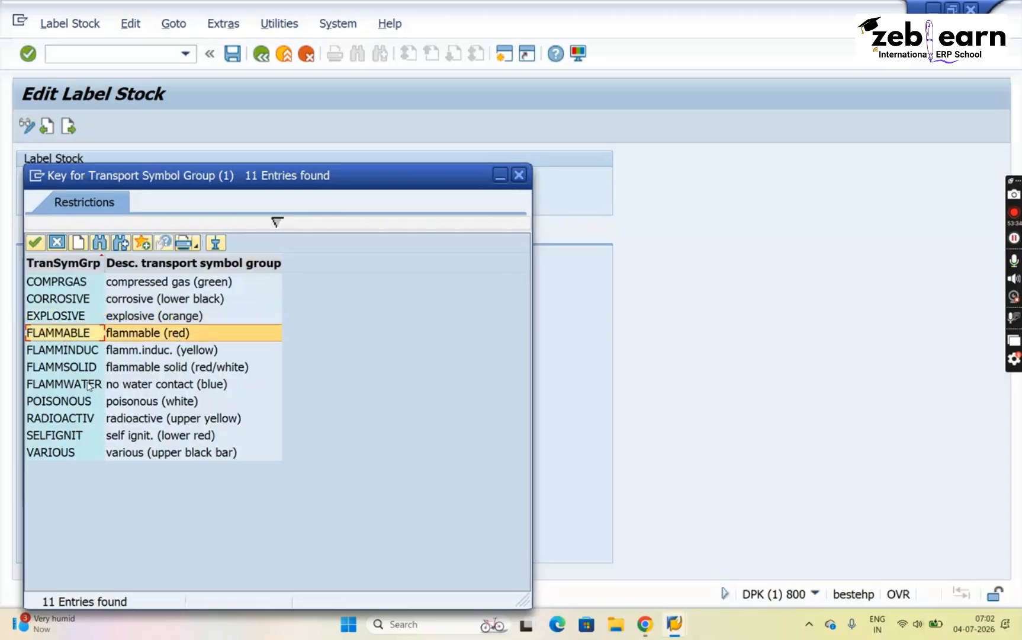
click(75, 401)
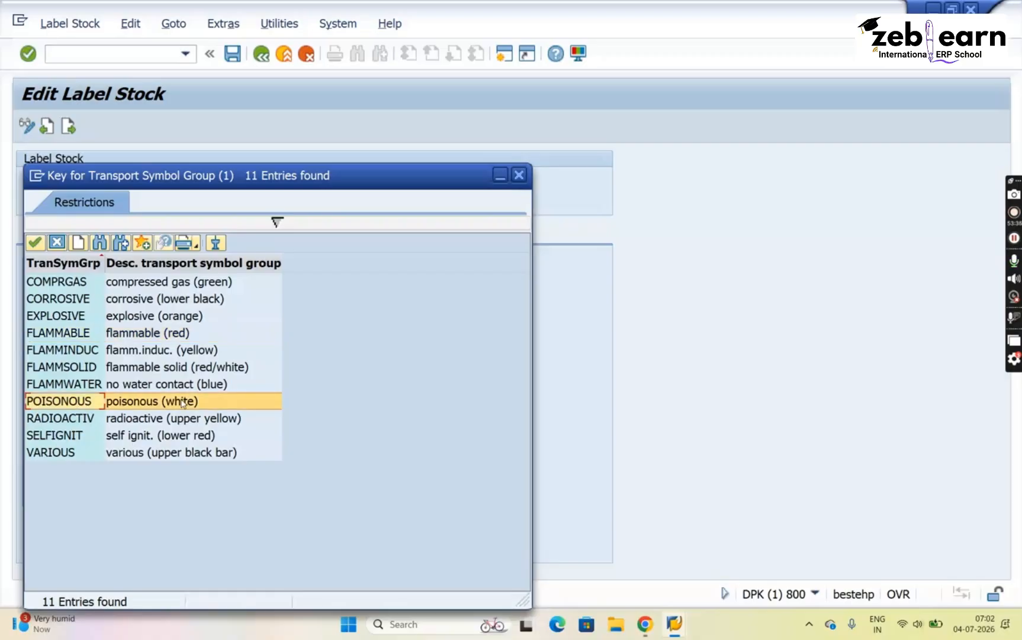
click(64, 419)
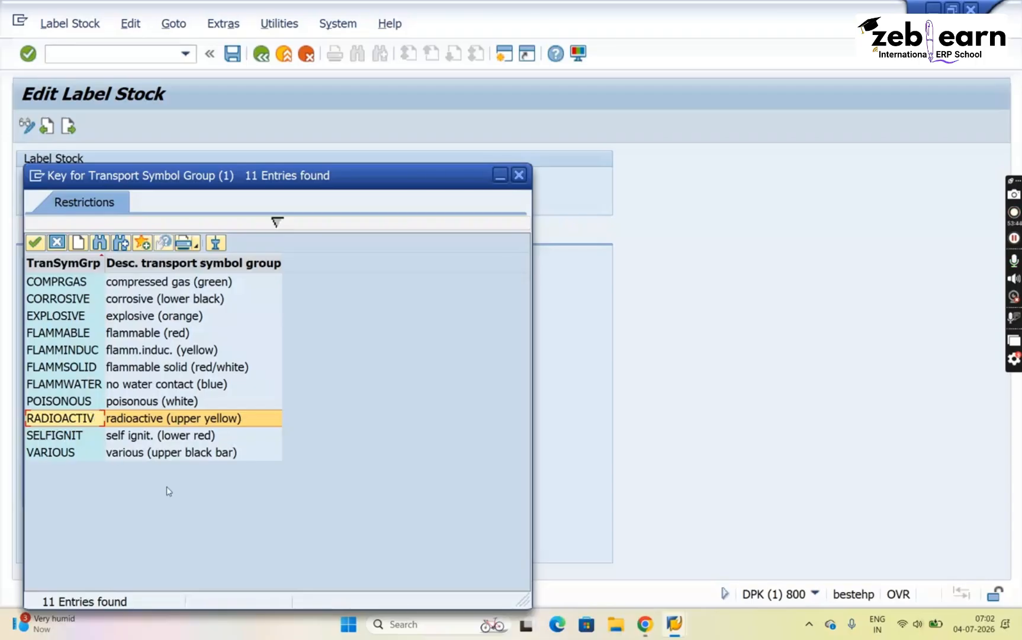
double_click(69, 320)
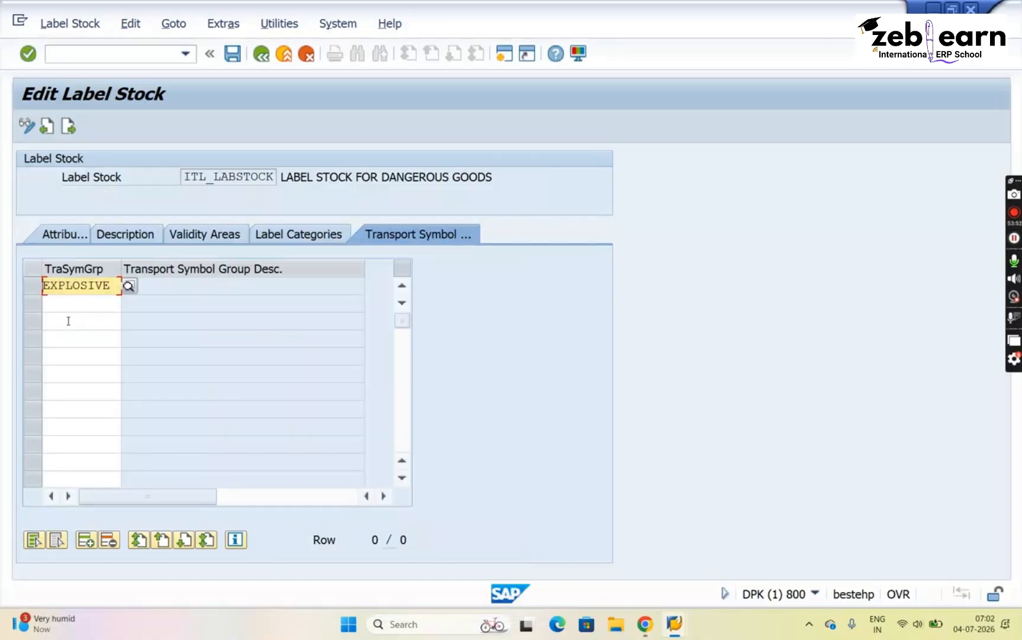
key(Return)
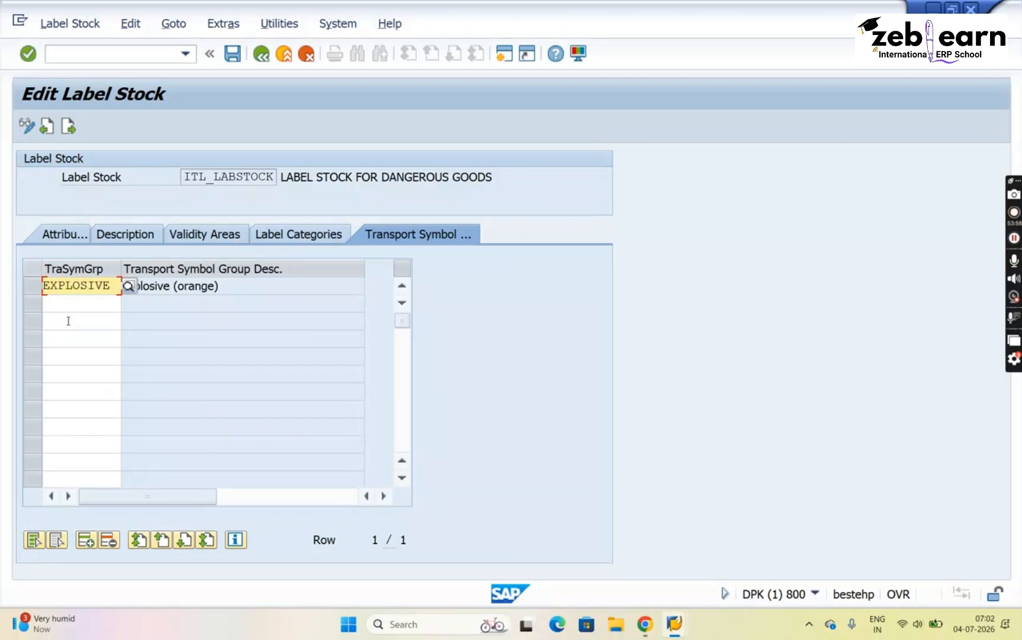
- Review the label stock's attributes, description, validity area, label categories and transport symbol group, and save the label stock
click(77, 243)
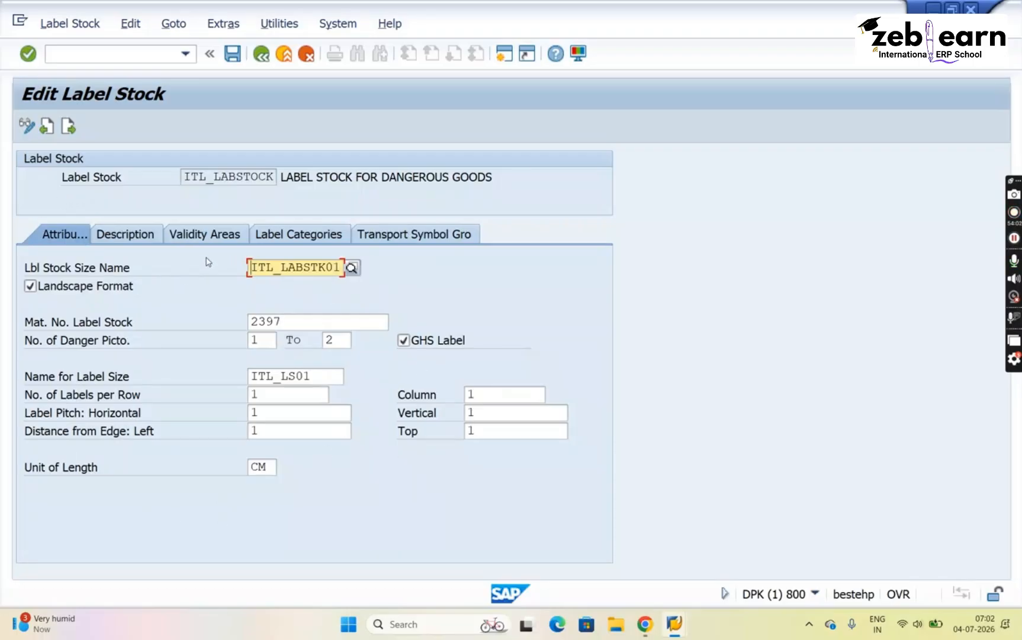
click(130, 235)
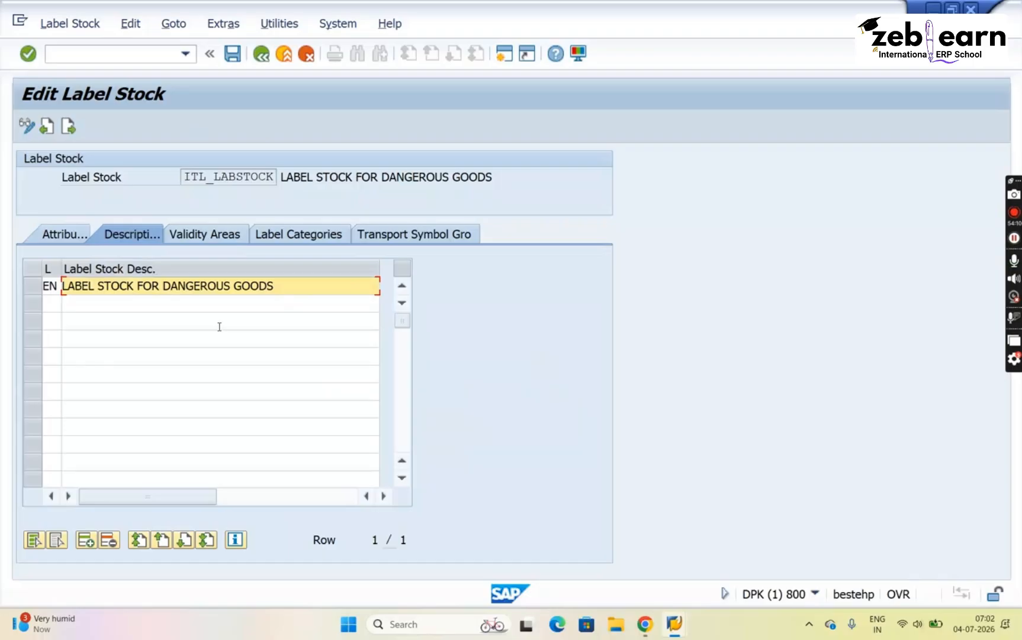
click(201, 242)
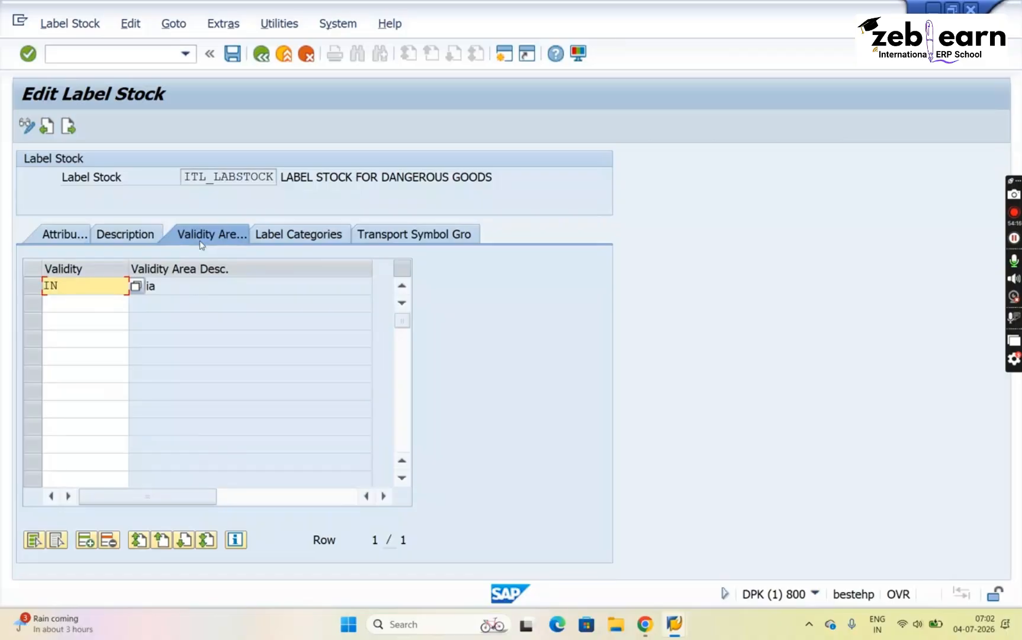
click(288, 236)
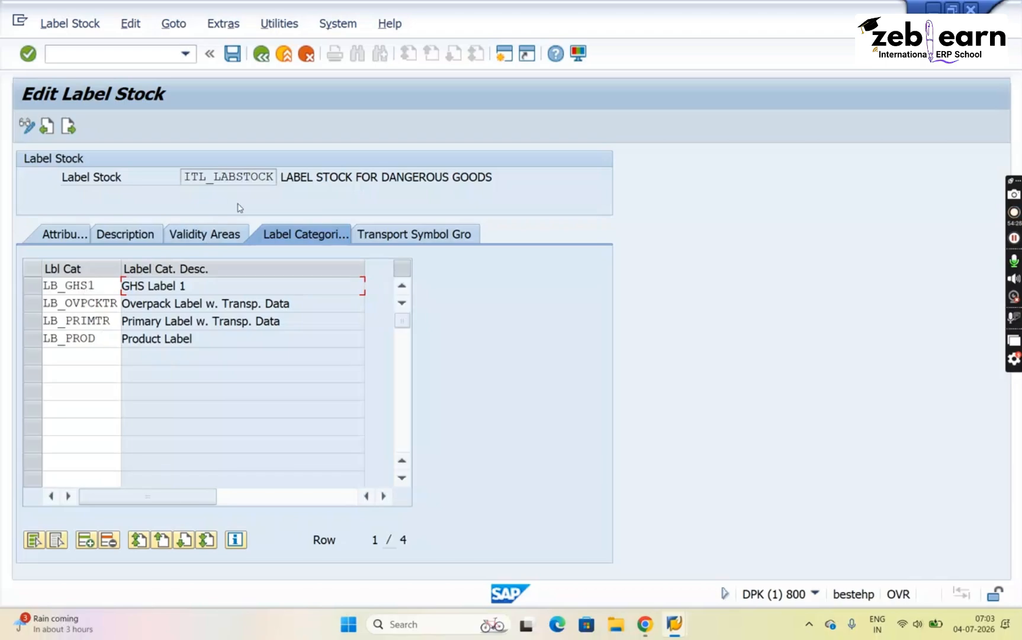
click(443, 235)
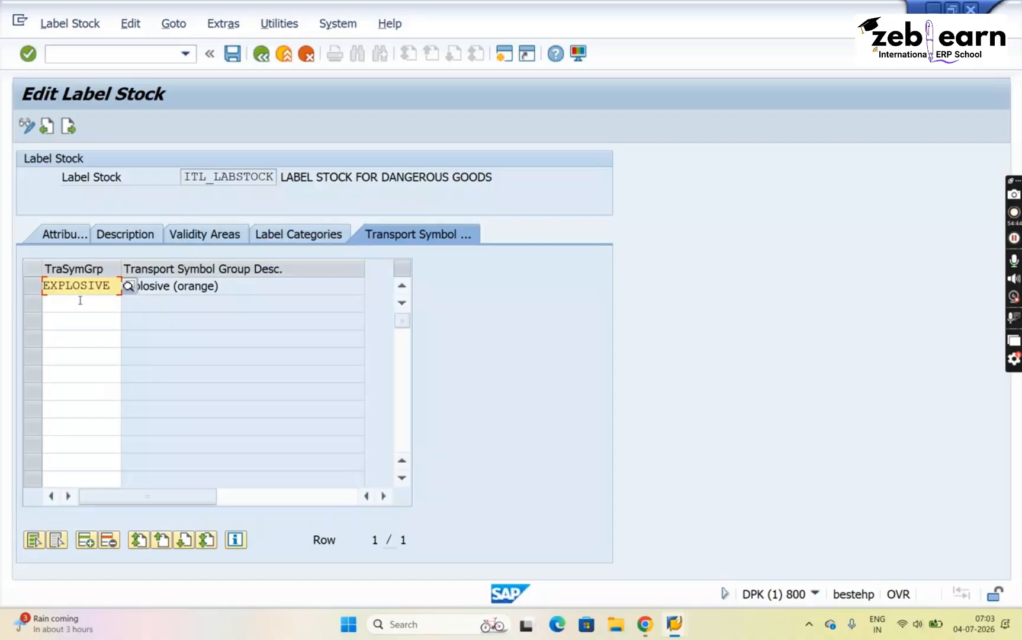
click(63, 233)
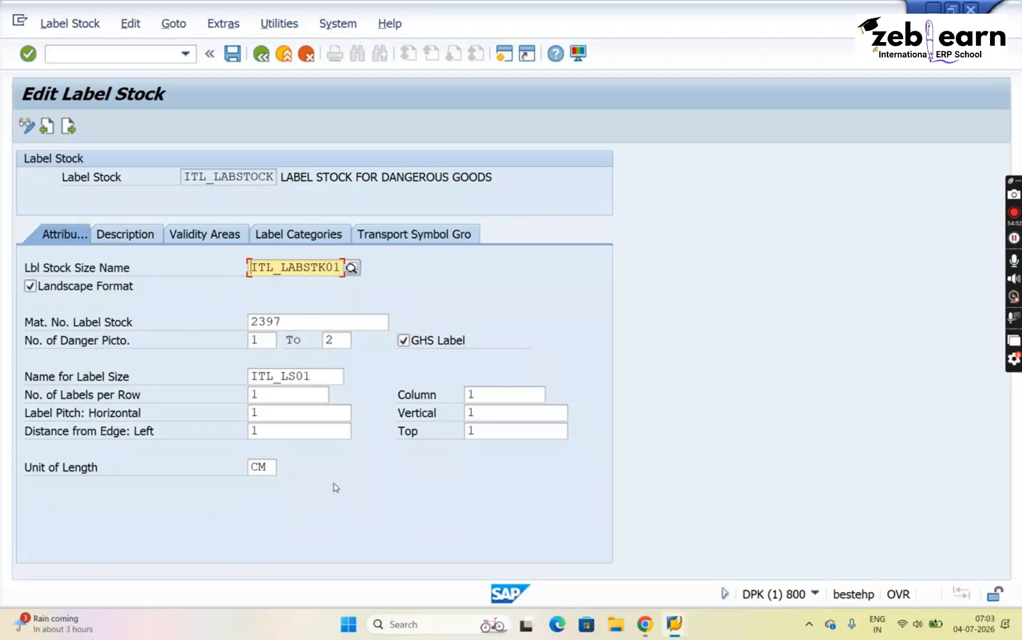
click(232, 53)
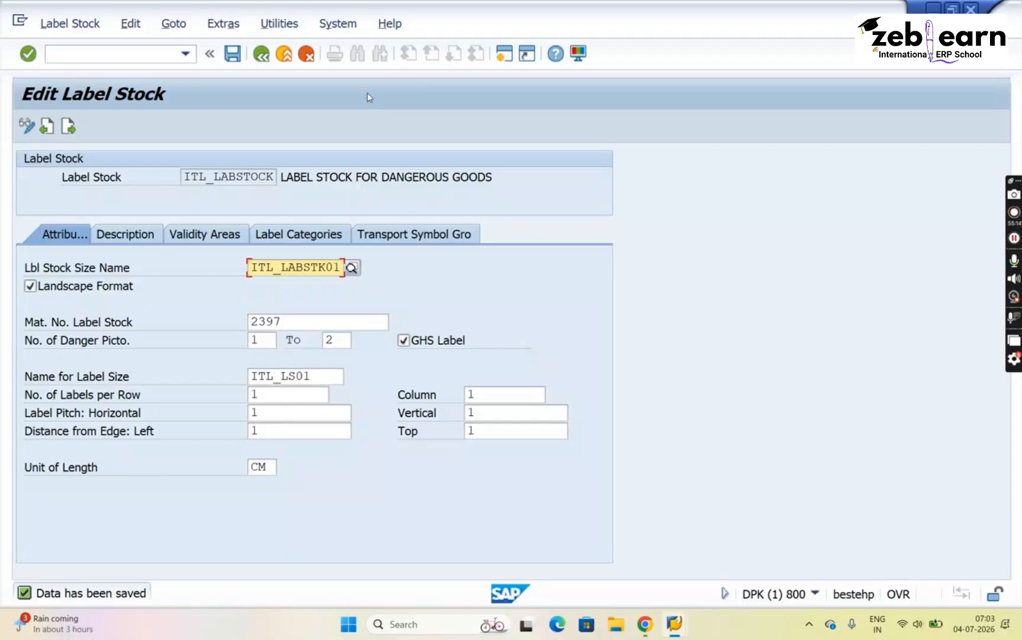
- Return to the label stock initial screen and list all label stocks without search criteria to check the entries
click(261, 55)
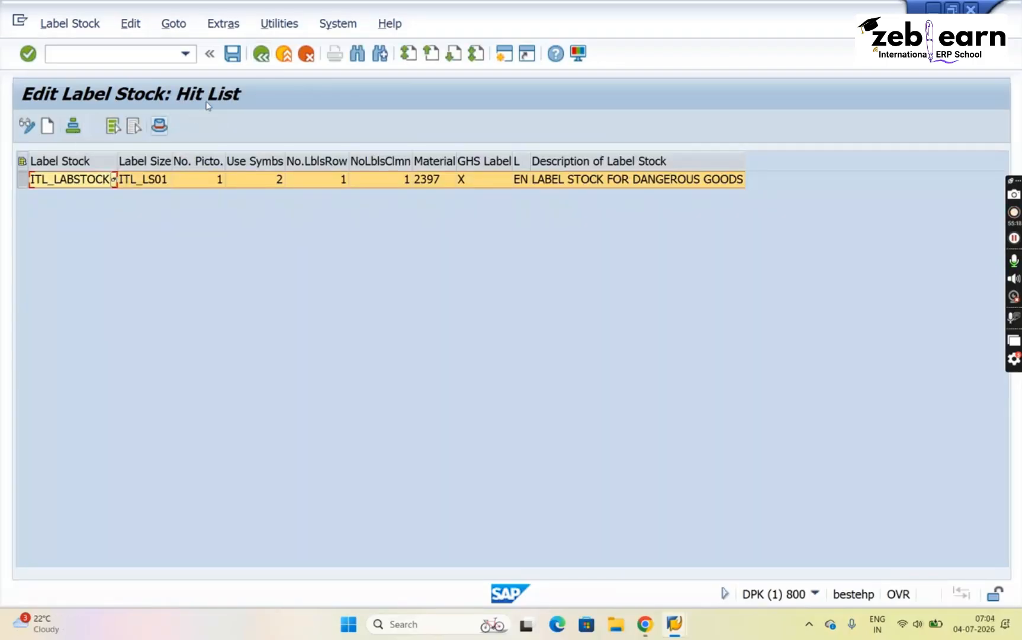
click(257, 63)
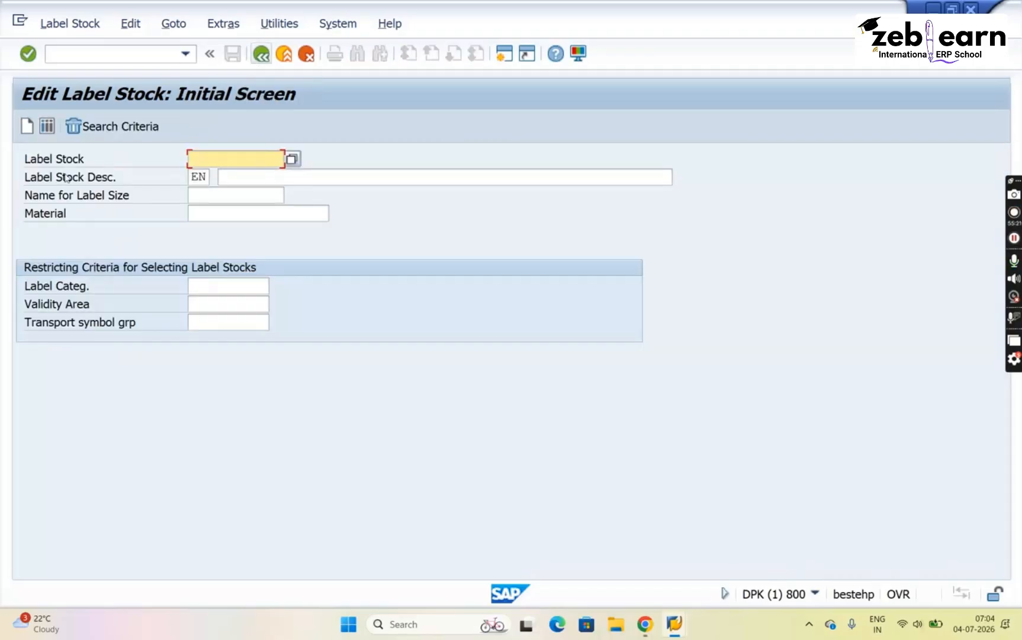
click(46, 126)
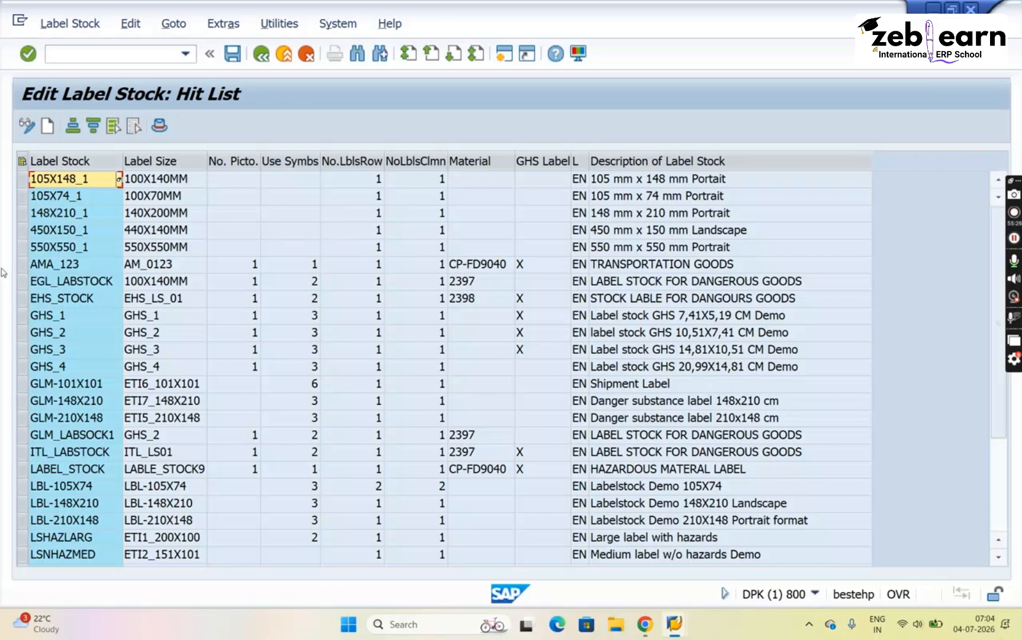
click(22, 283)
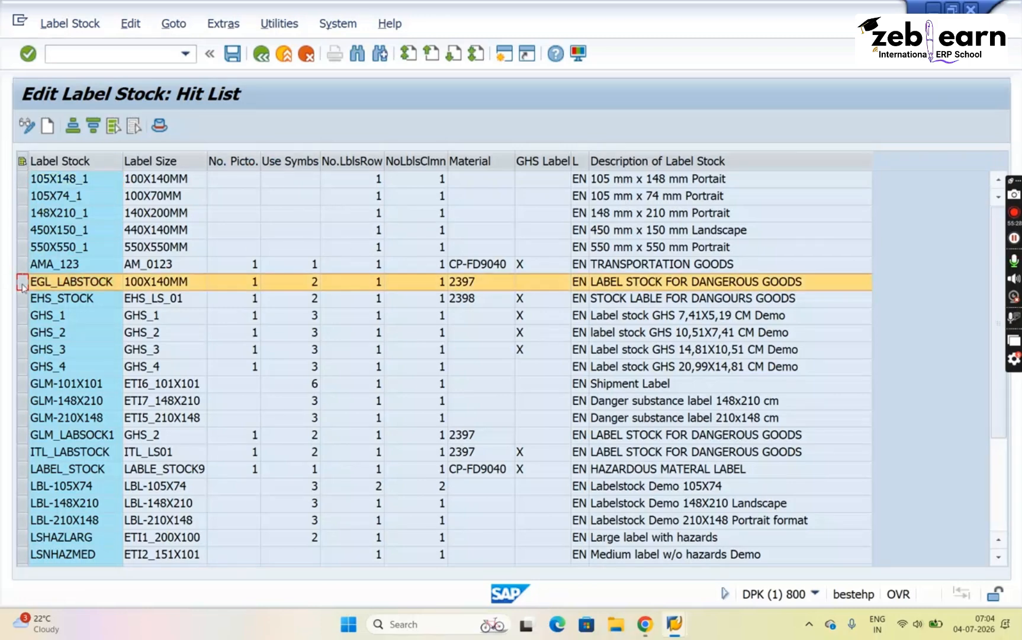
click(22, 214)
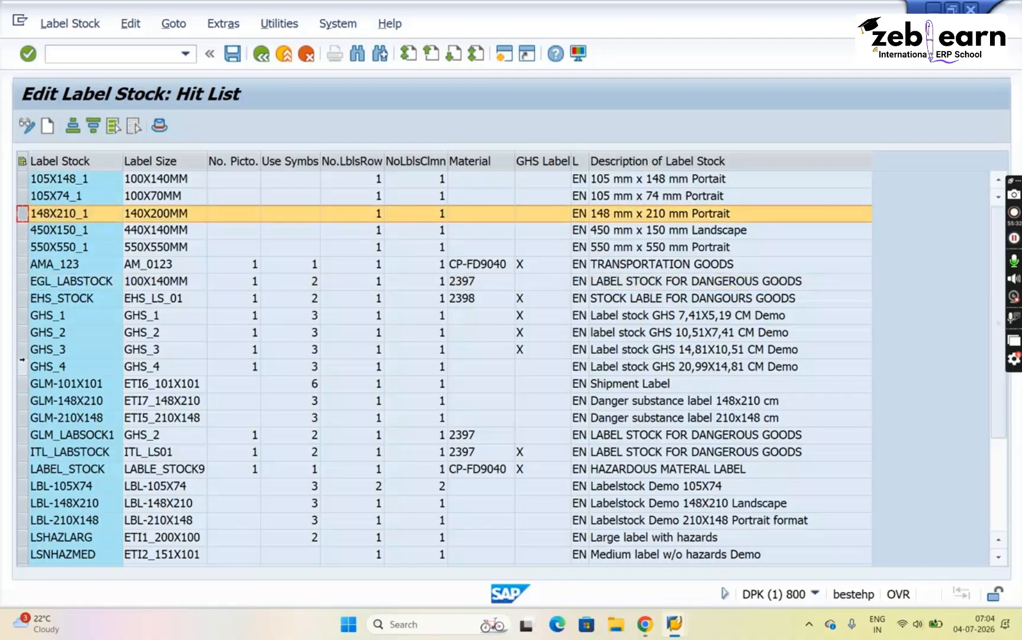
click(22, 366)
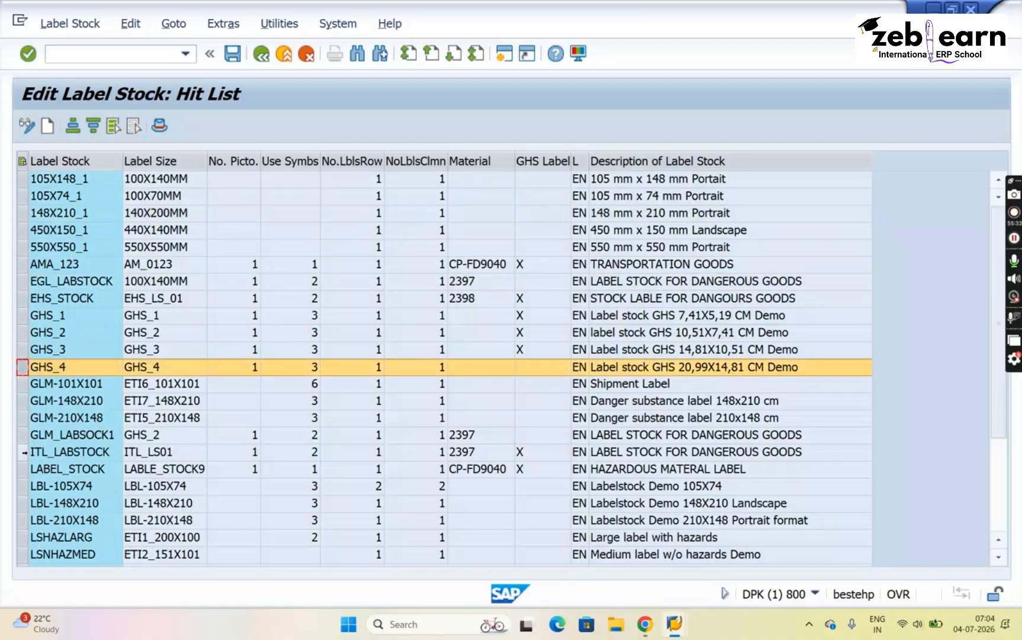
- Highlight the GLM_LABSOCK1 and ITL_LABSTOCK rows in the label stock hit list, and return to the initial screen
click(23, 436)
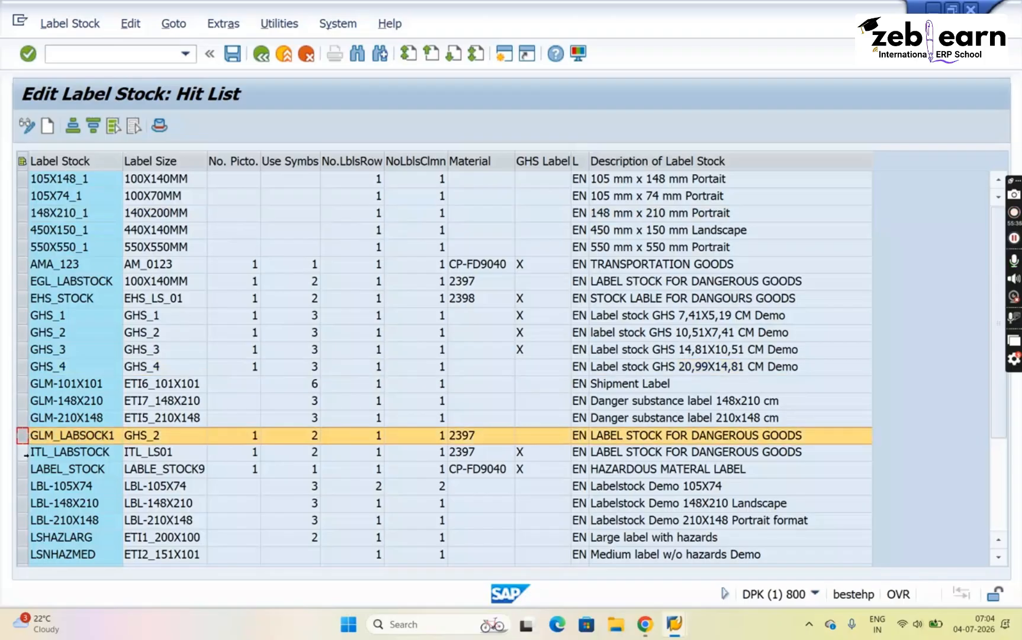
click(25, 454)
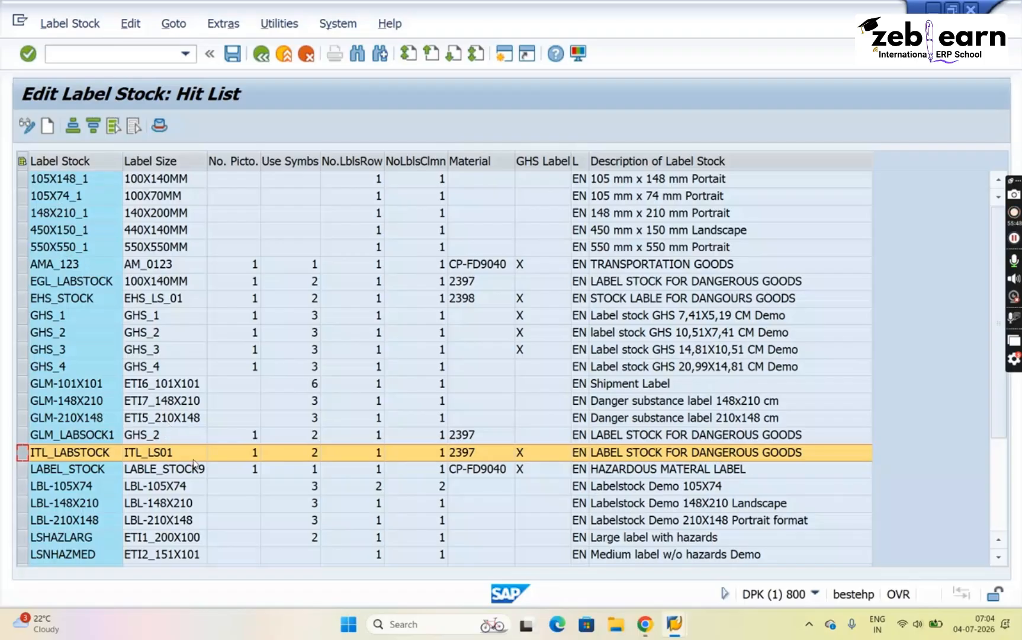
click(262, 54)
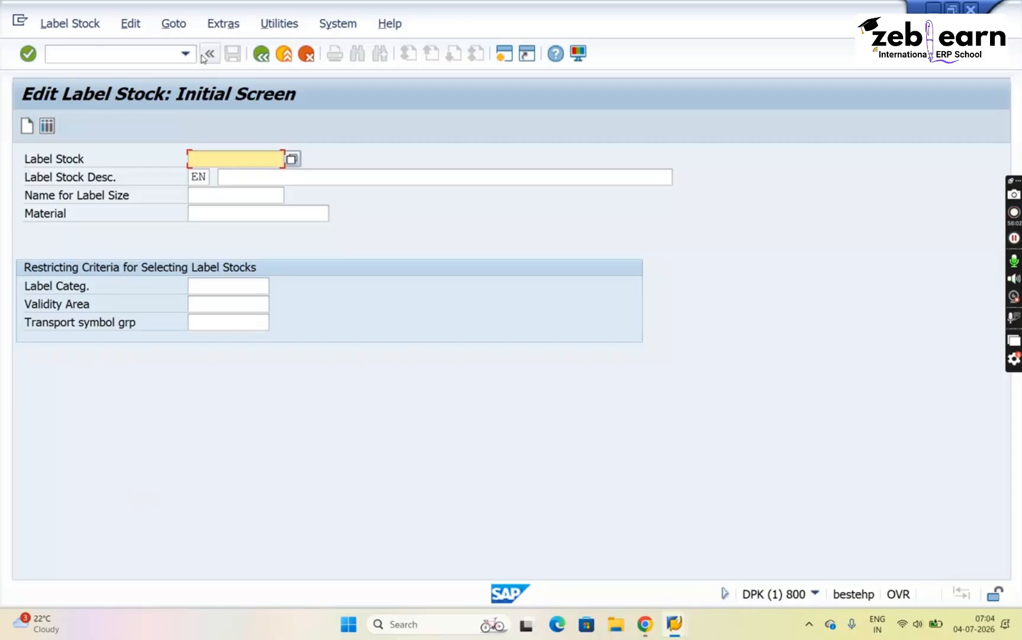
click(117, 55)
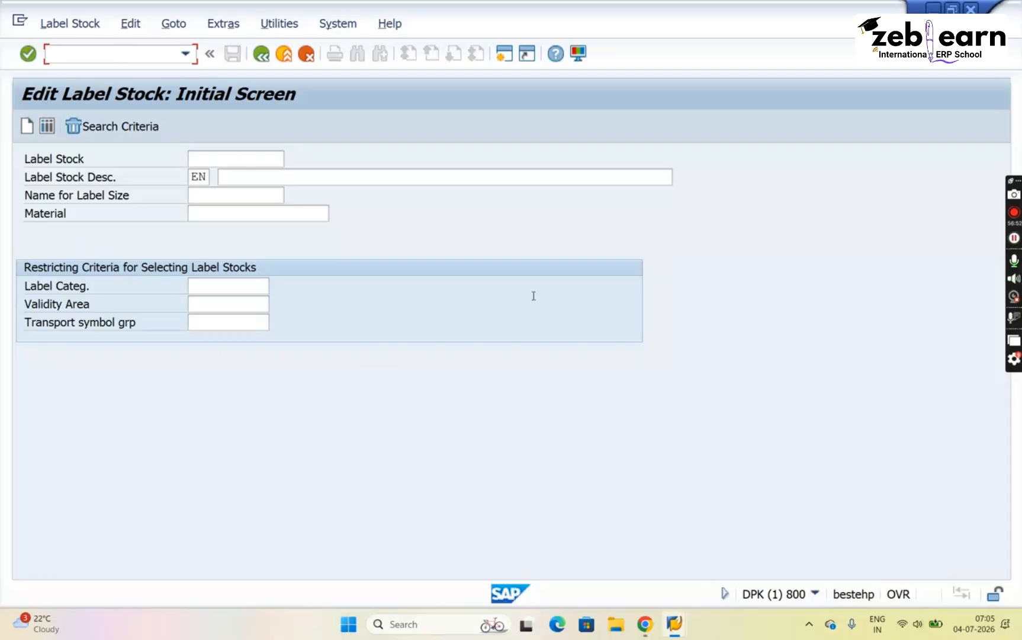
- Switch to Chrome and close the search page for passport size photo dimensions
mouse_move(645, 631)
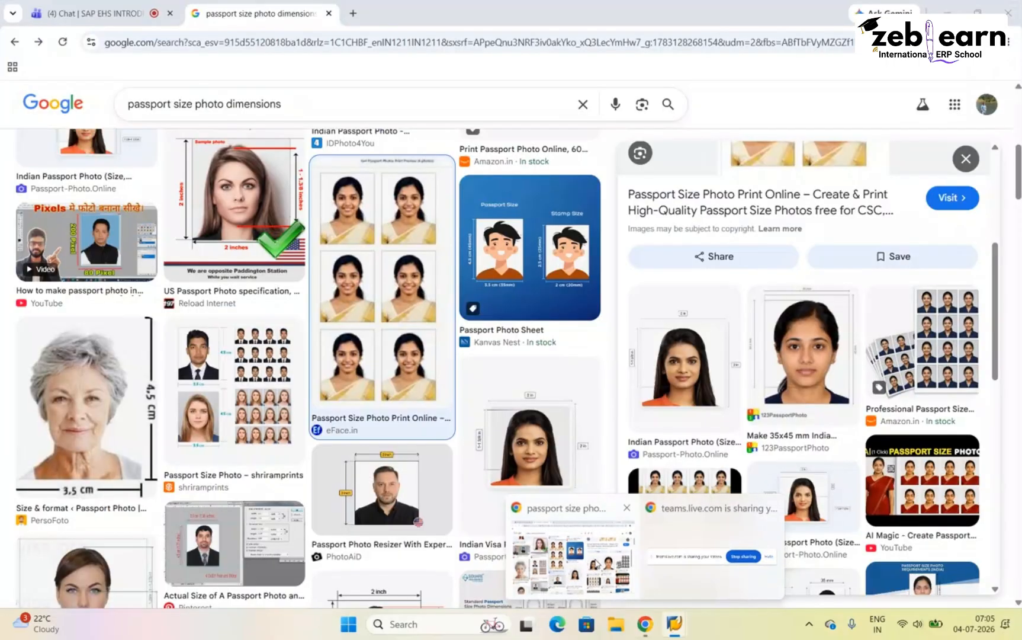
click(597, 564)
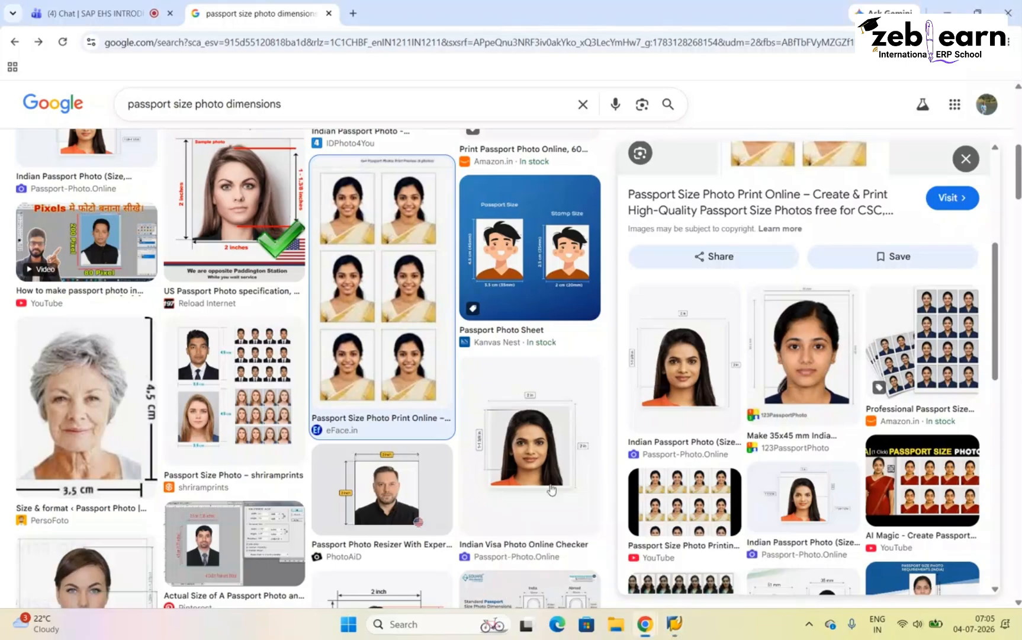
click(329, 14)
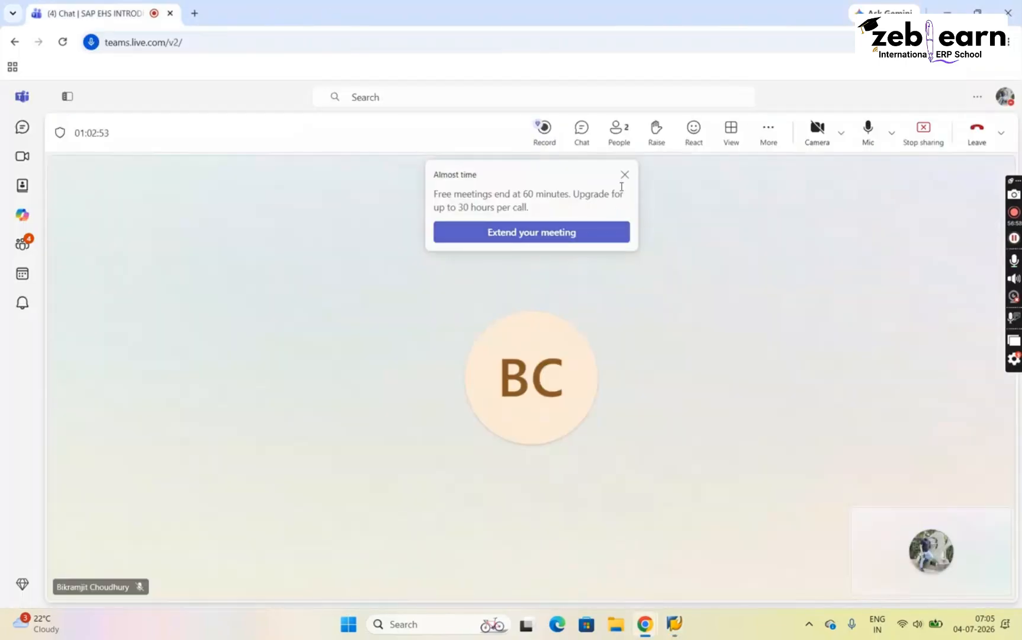
- Dismiss the meeting time-limit notice and mute the microphone in the Teams call
click(625, 176)
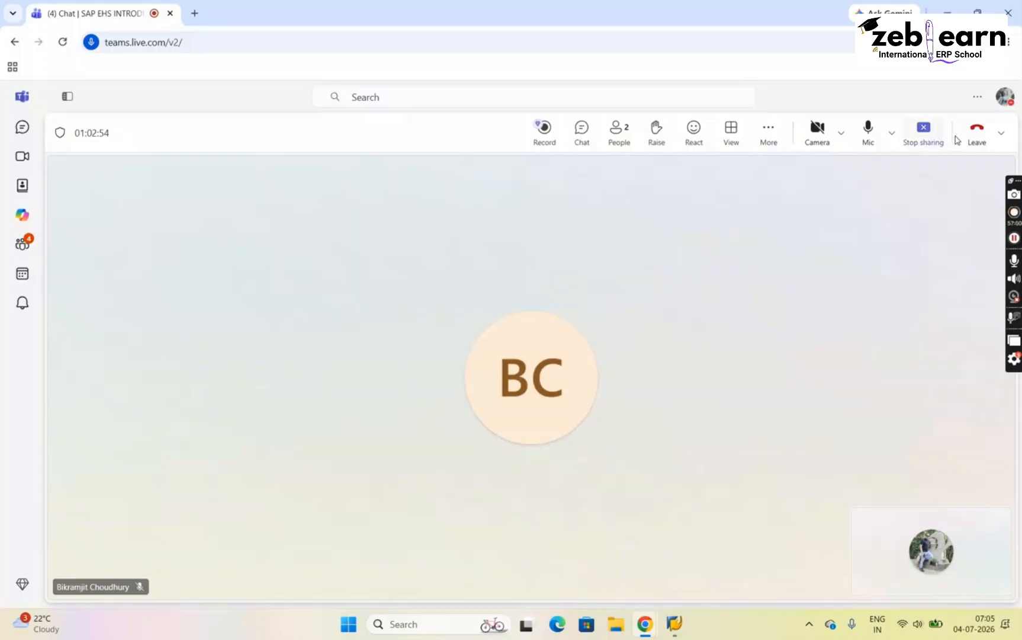
click(856, 132)
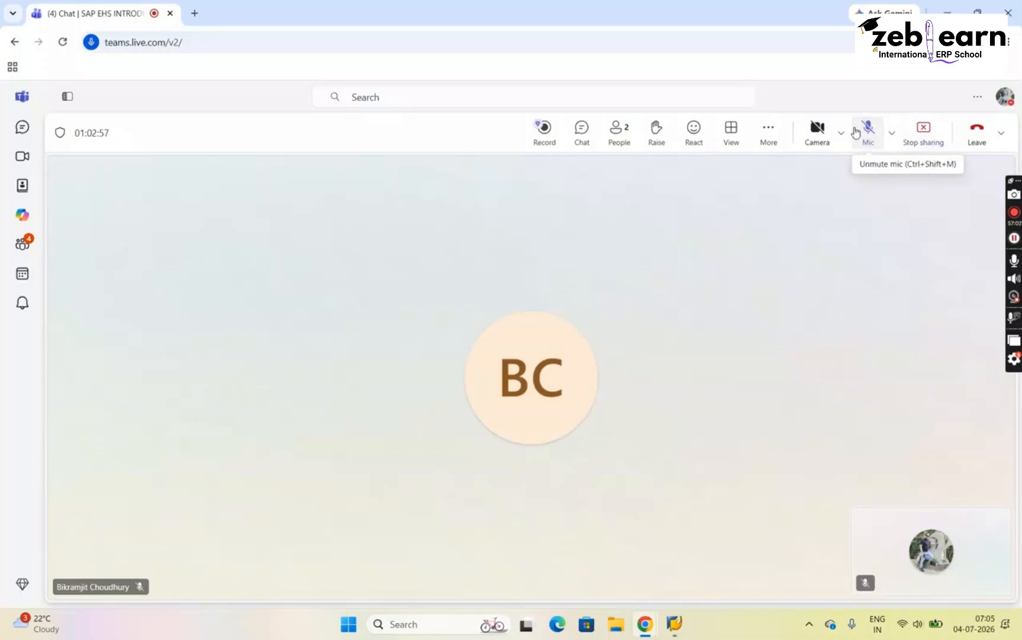
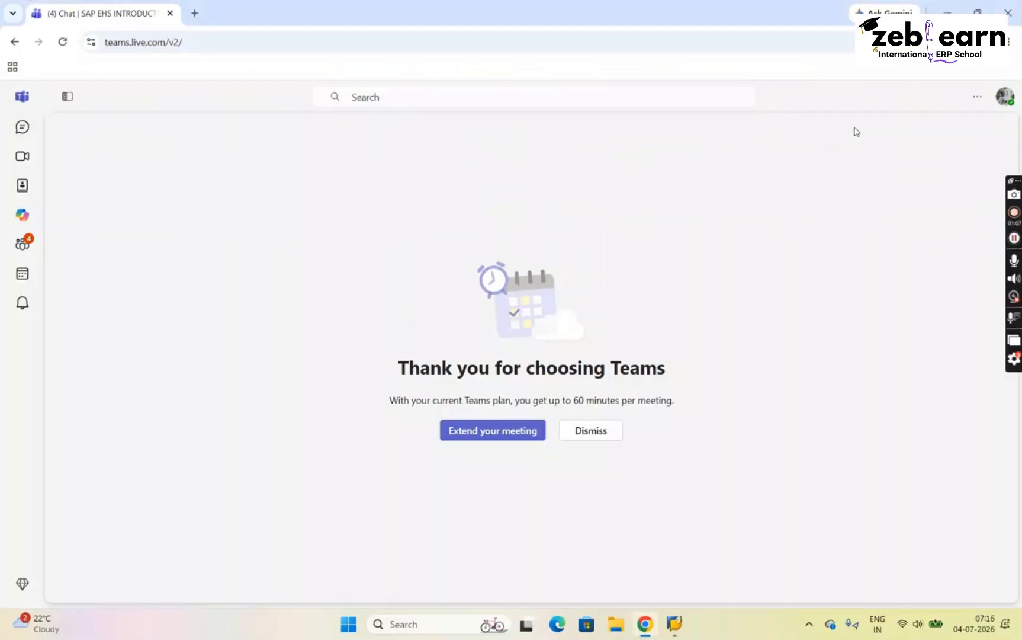
- Dismiss the ended-meeting notice and rejoin the SAP EHS INTRODUCTION meeting with computer audio
click(591, 435)
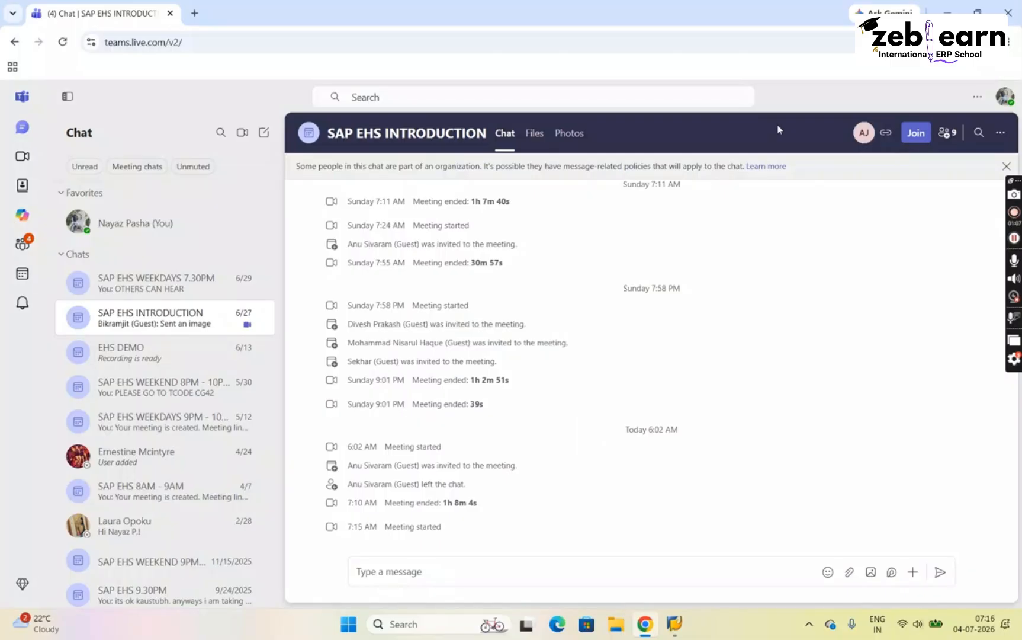
click(916, 134)
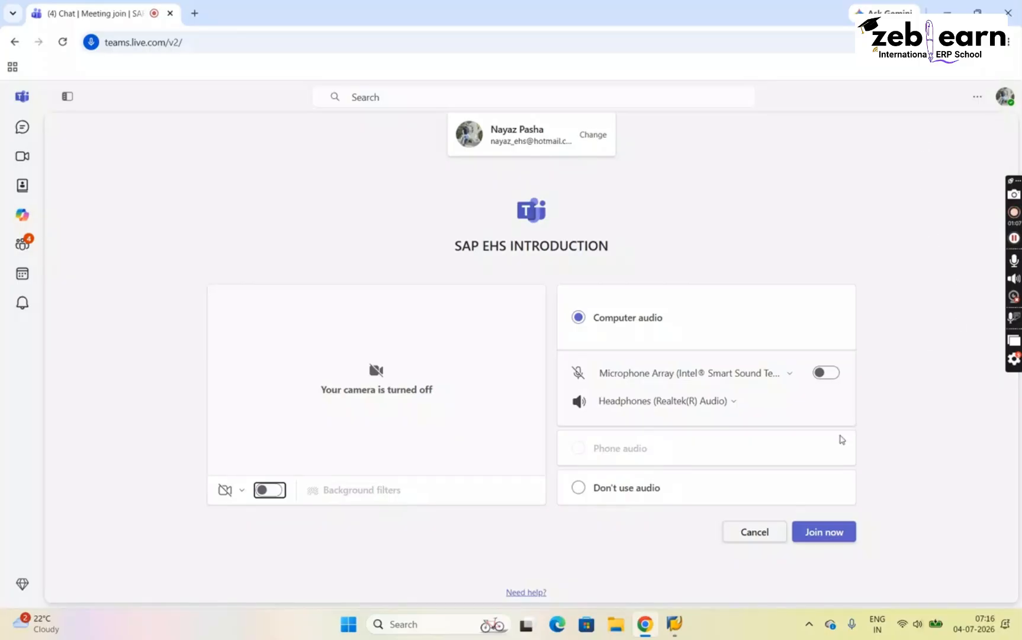
click(825, 532)
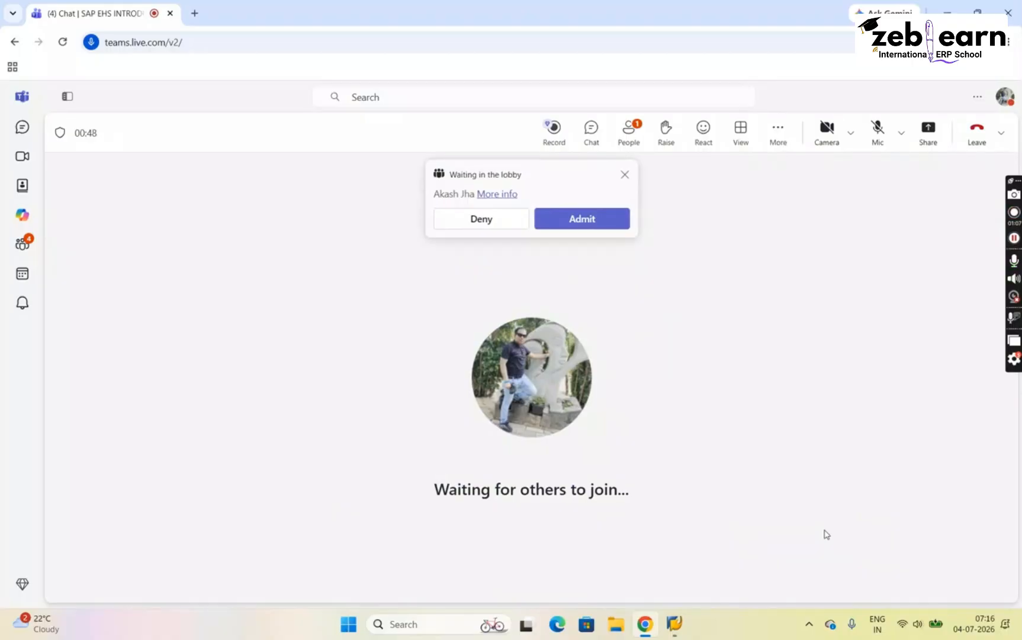
- Admit the participant waiting in the lobby and unmute the microphone
click(590, 222)
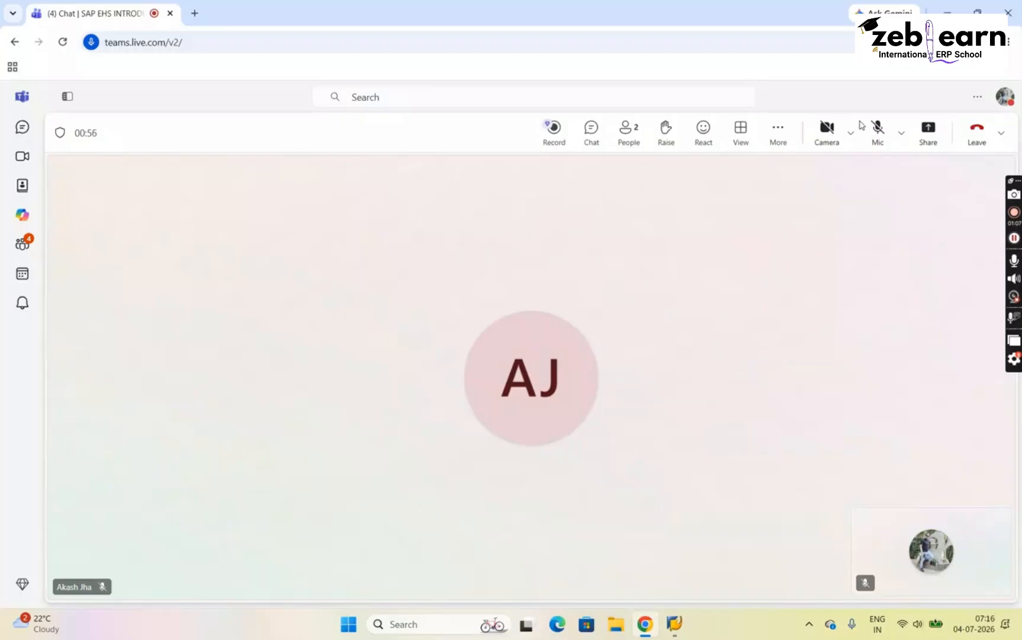
click(874, 136)
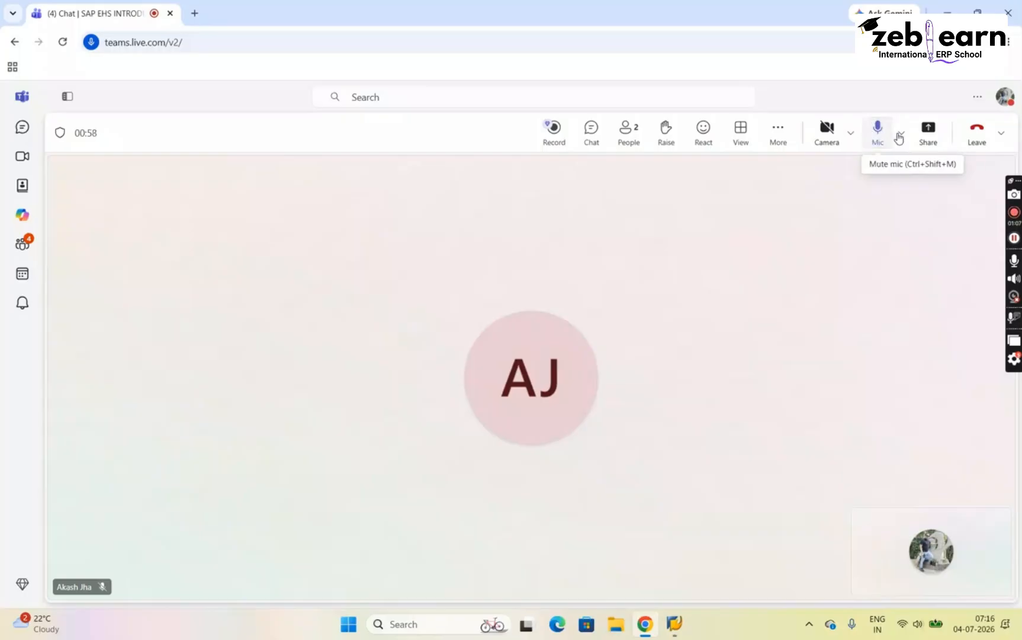
- Share the entire screen with the Teams meeting and hide the screen-sharing notification
click(928, 137)
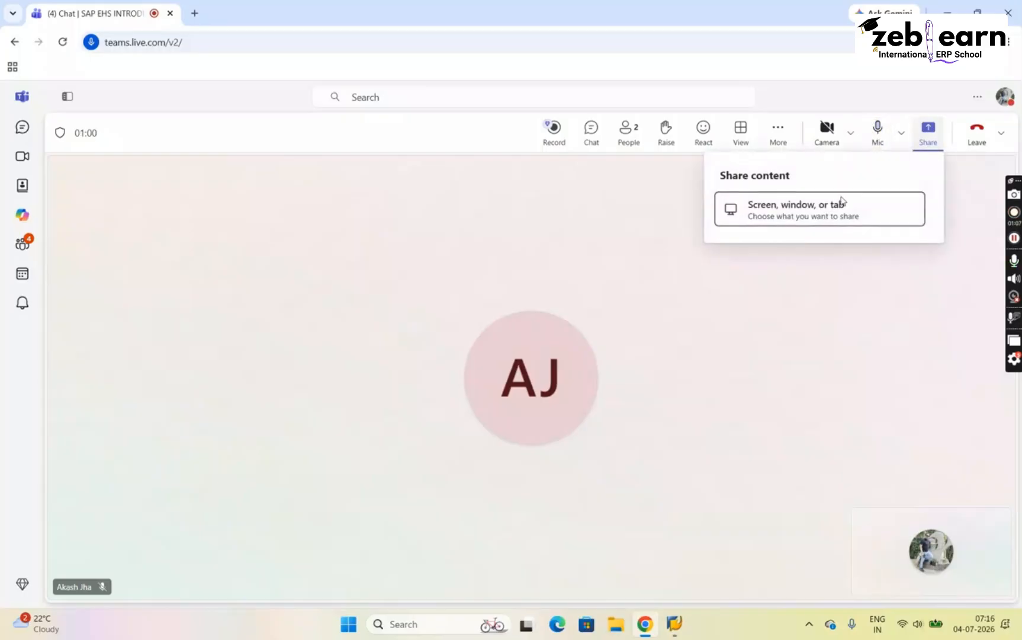
click(799, 209)
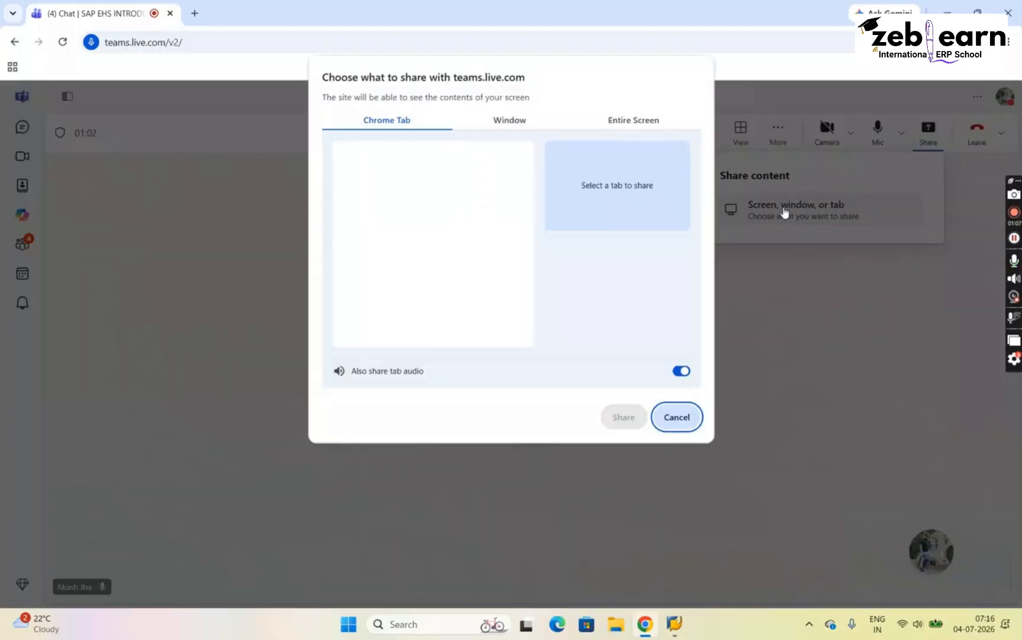
click(635, 120)
click(394, 236)
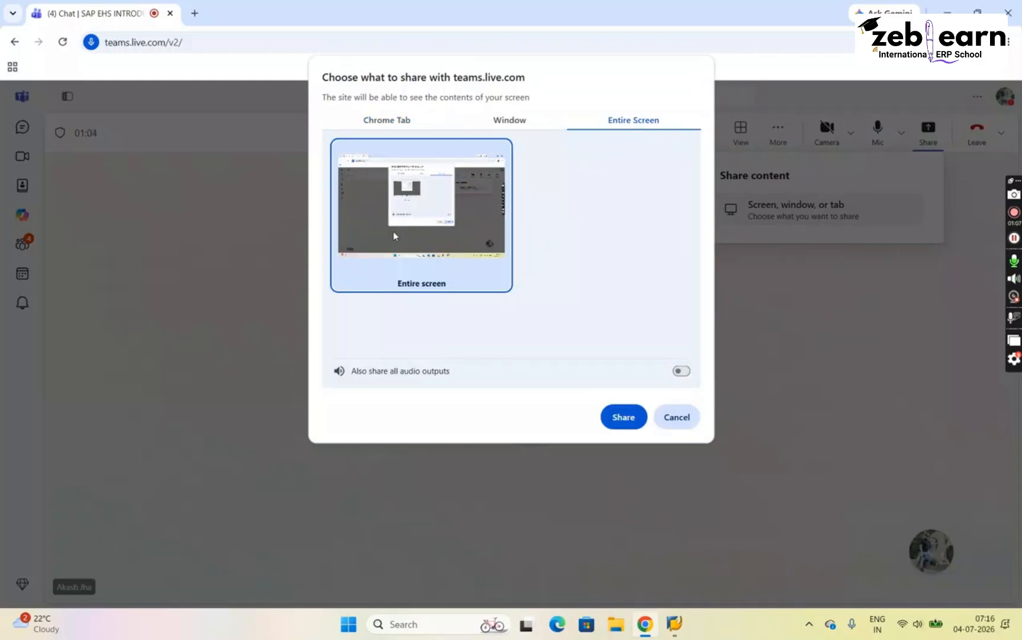
click(624, 422)
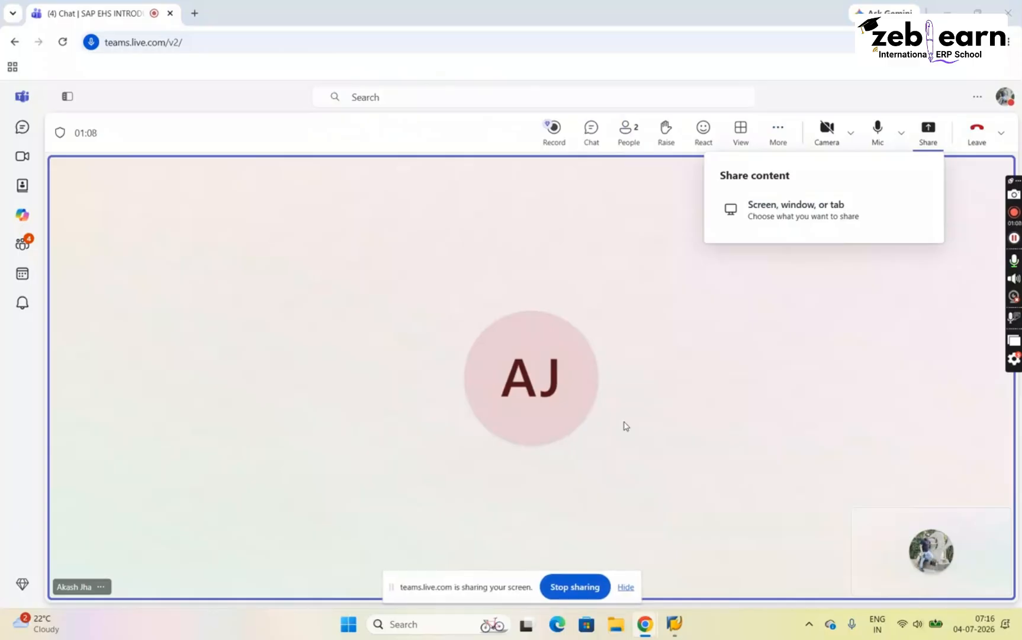
click(626, 586)
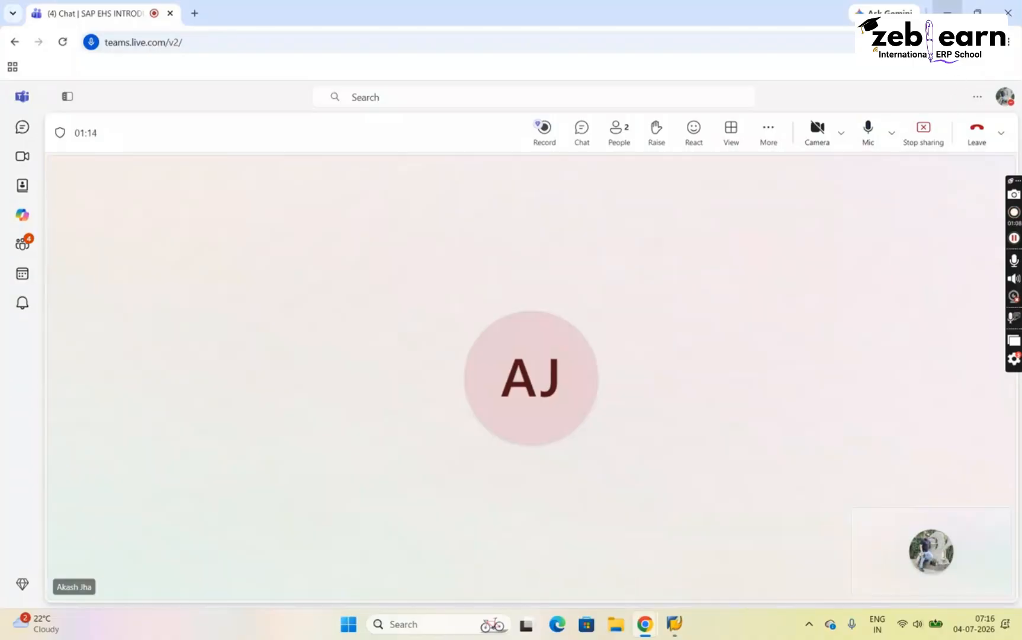
- Switch back to SAP and start transaction CBGL_MP01 for direct labeling
click(947, 10)
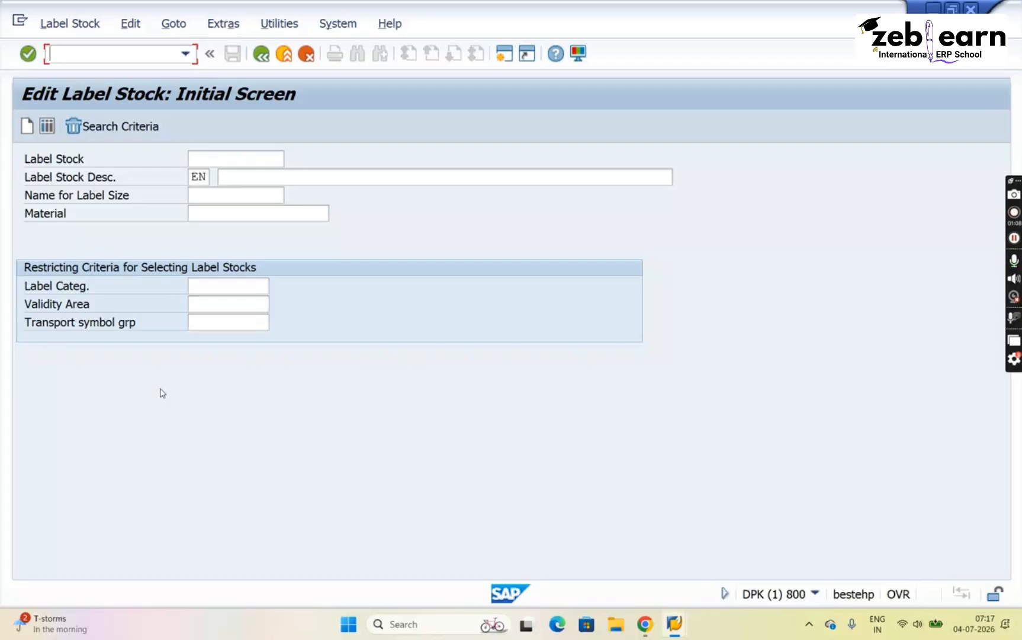
text(/n)
key(Return)
text(CB)
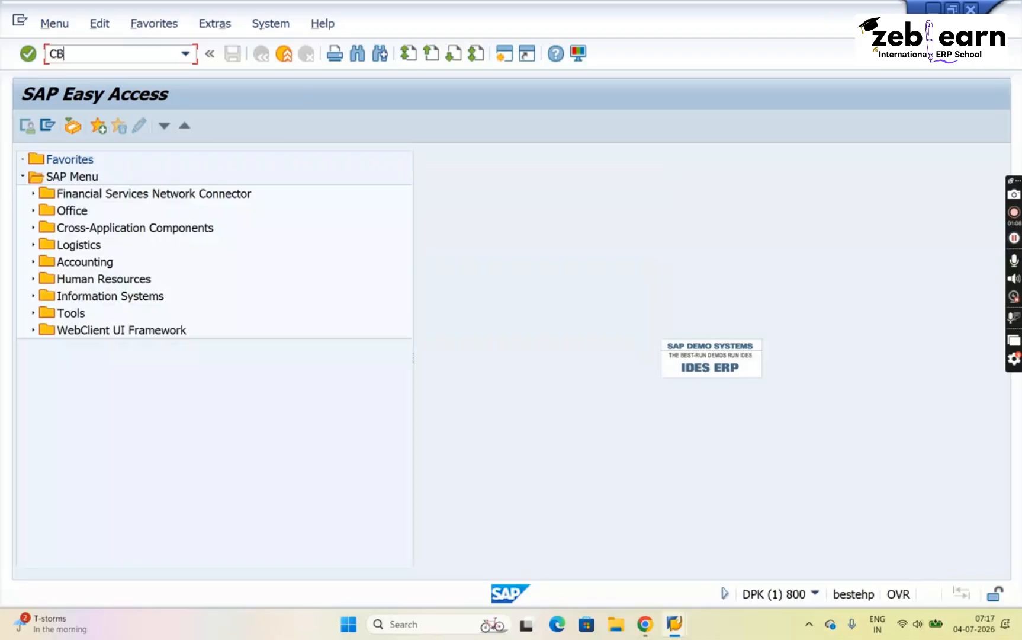
text(GL_MP01)
key(Return)
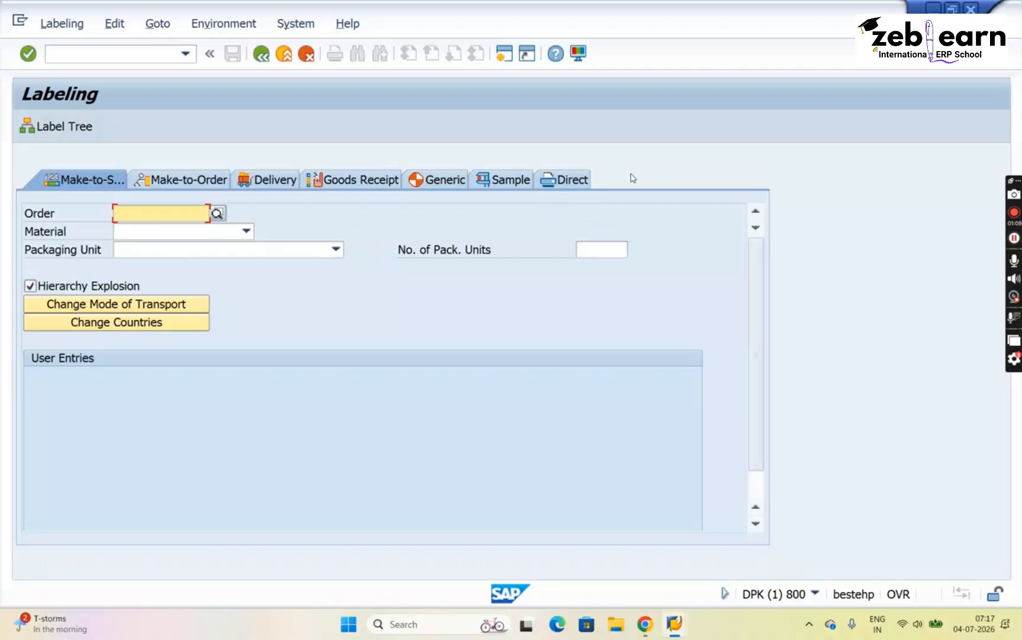
click(582, 182)
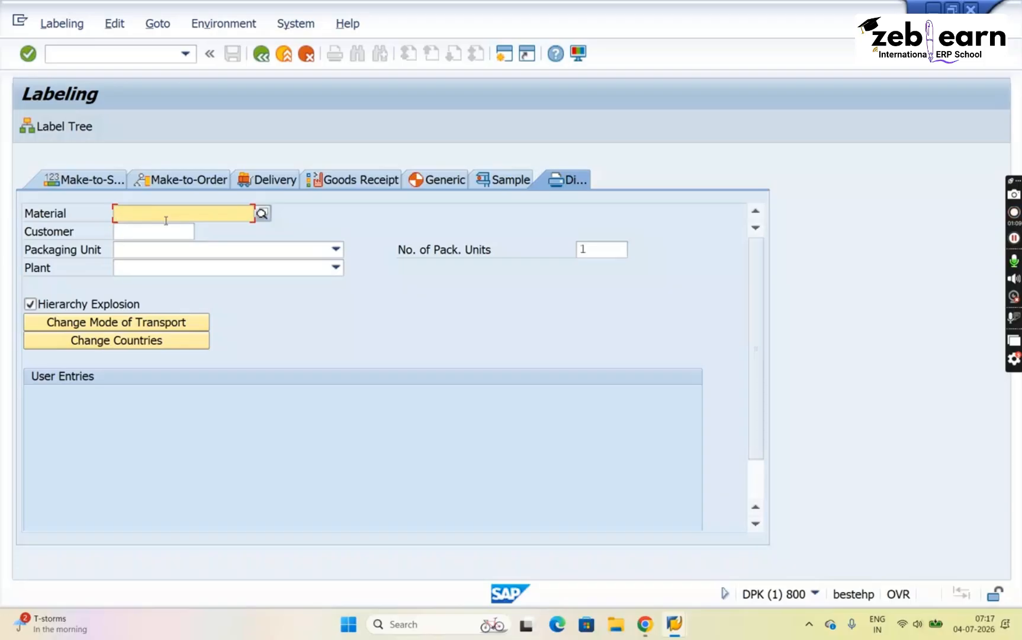
- Try direct labeling with material P182, INDUSTRY CLEANER EASY-CLEAN
text(P182)
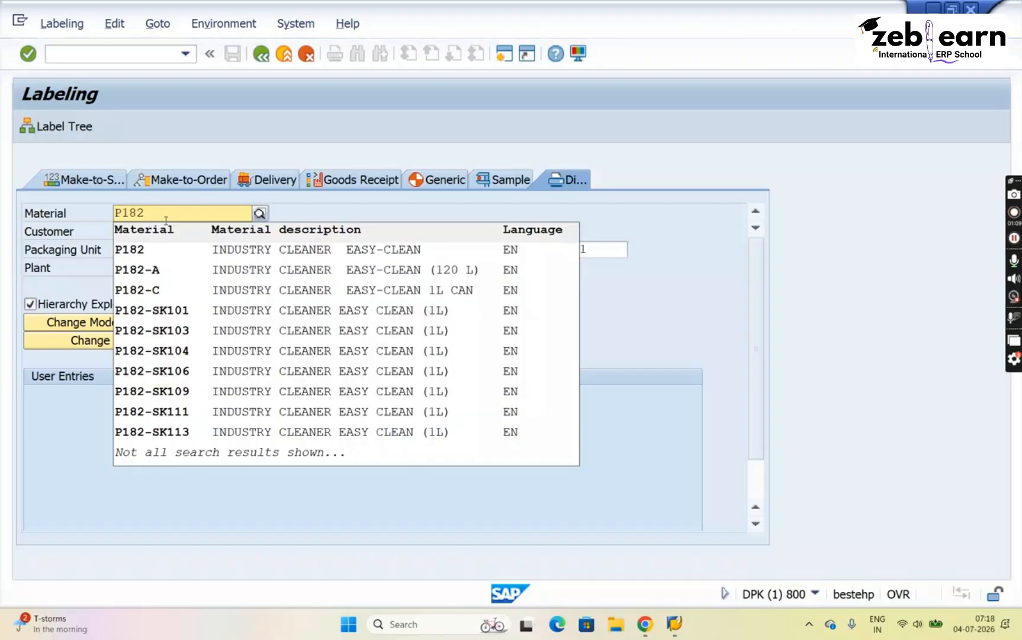
click(208, 254)
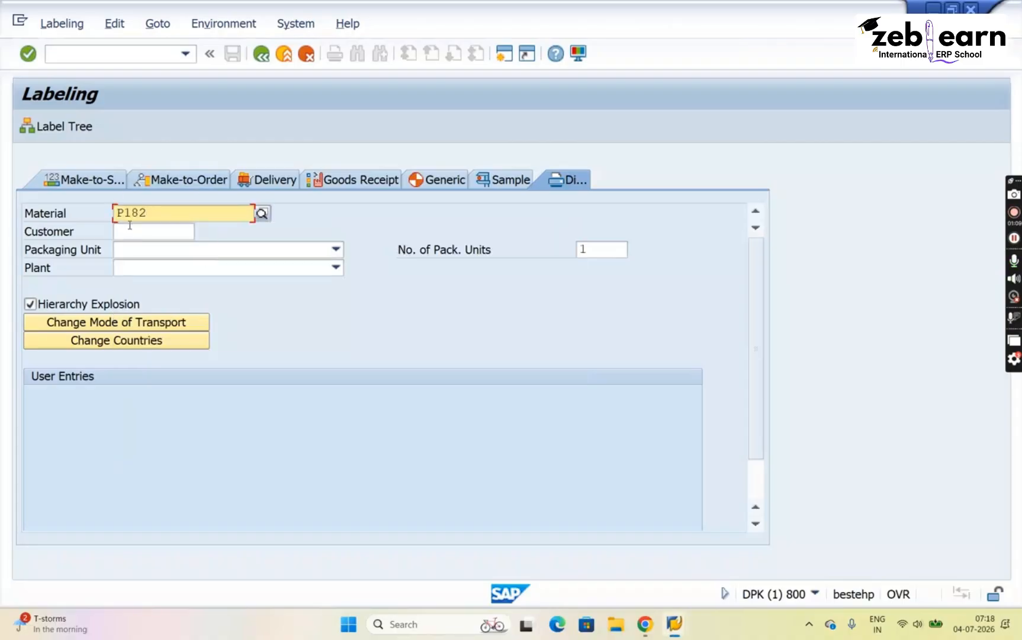
key(Return)
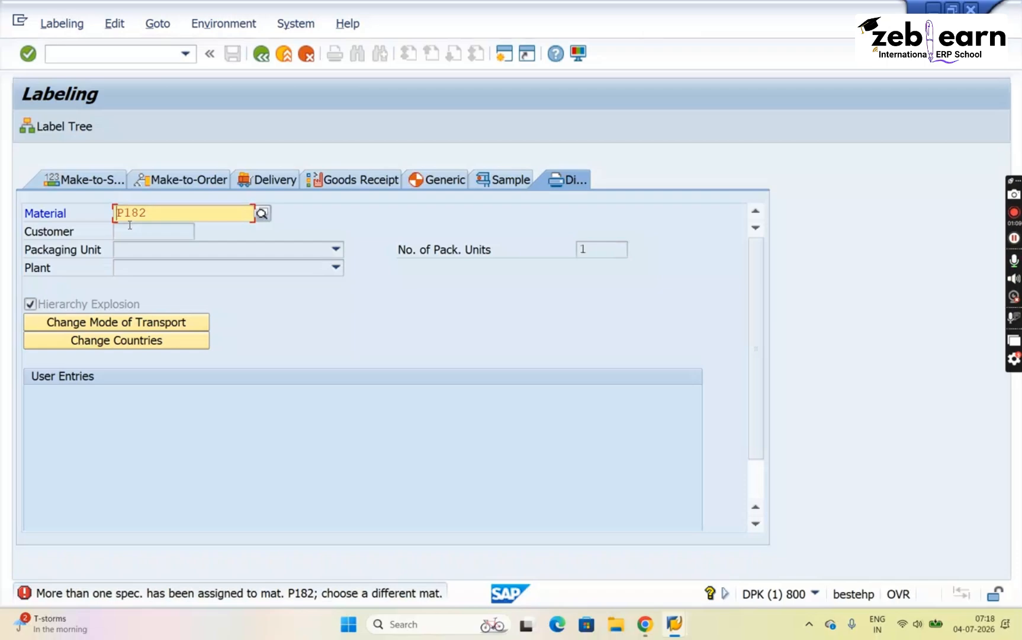
key(Return)
- Try direct labeling with material P182-A, INDUSTRY CLEANER EASY-CLEAN (120 L), instead
click(165, 216)
key(BackSpace)
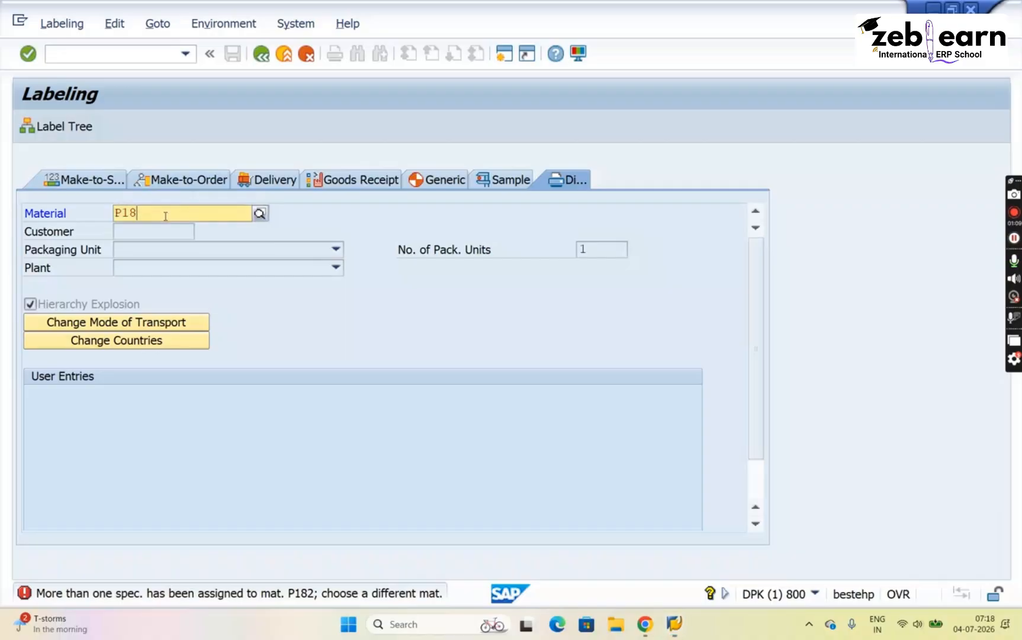
key(Down)
key(Down)
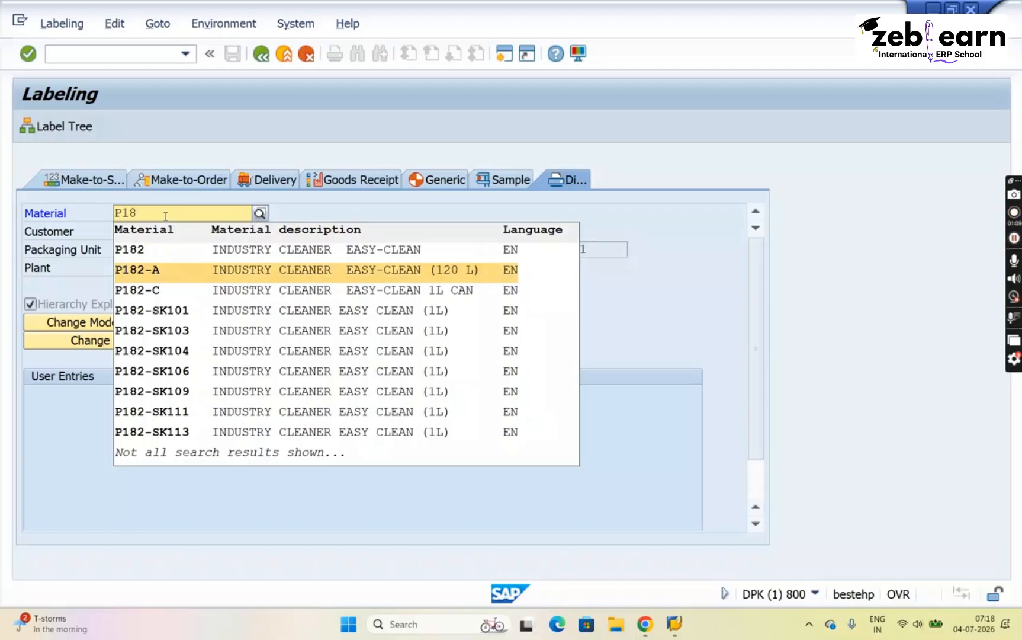
key(Return)
key(Return)
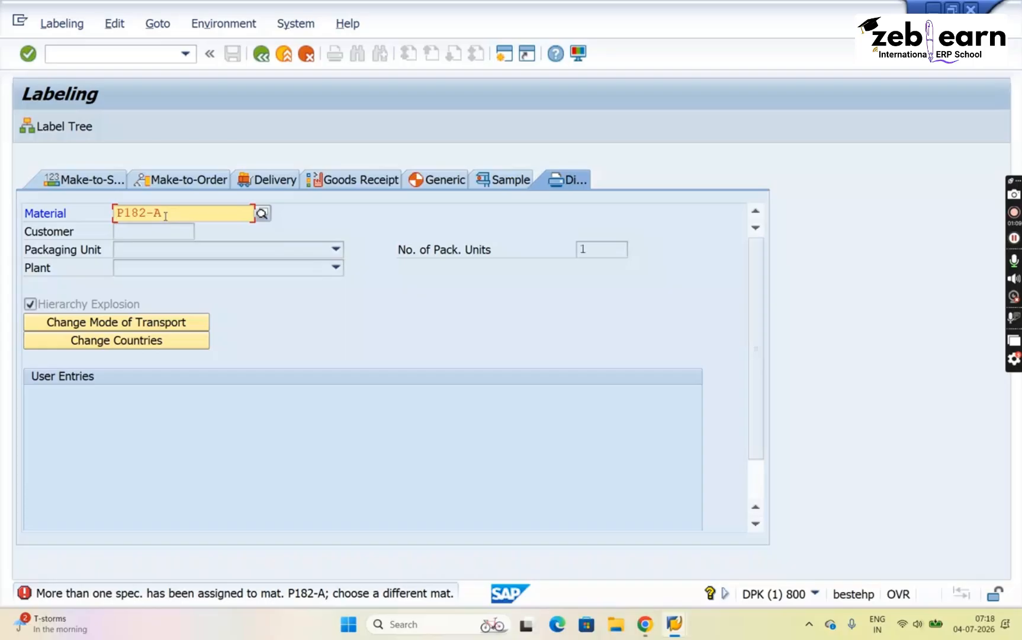
key(F4)
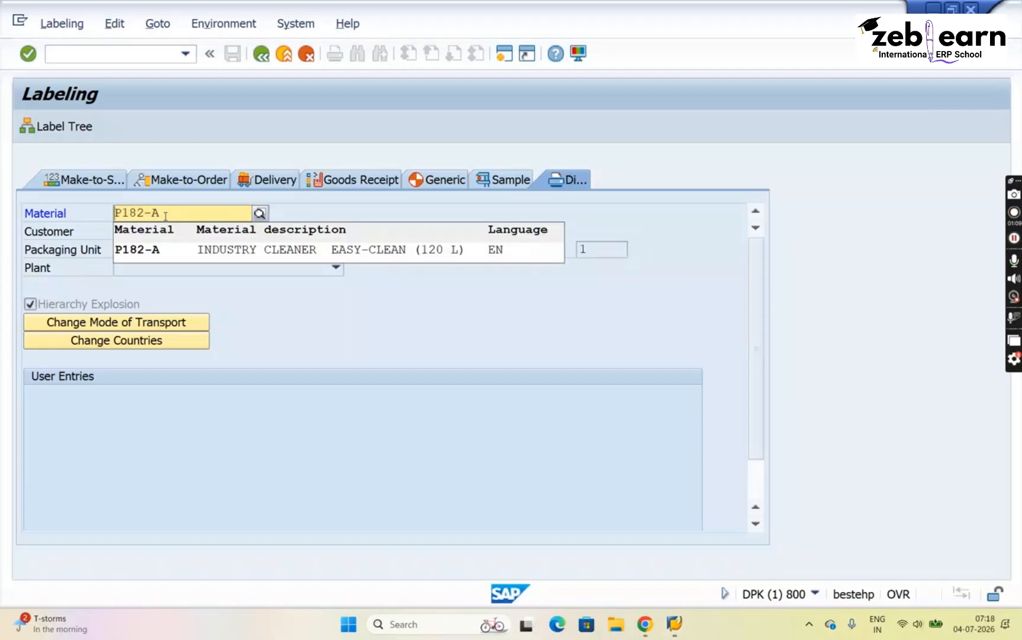
click(247, 253)
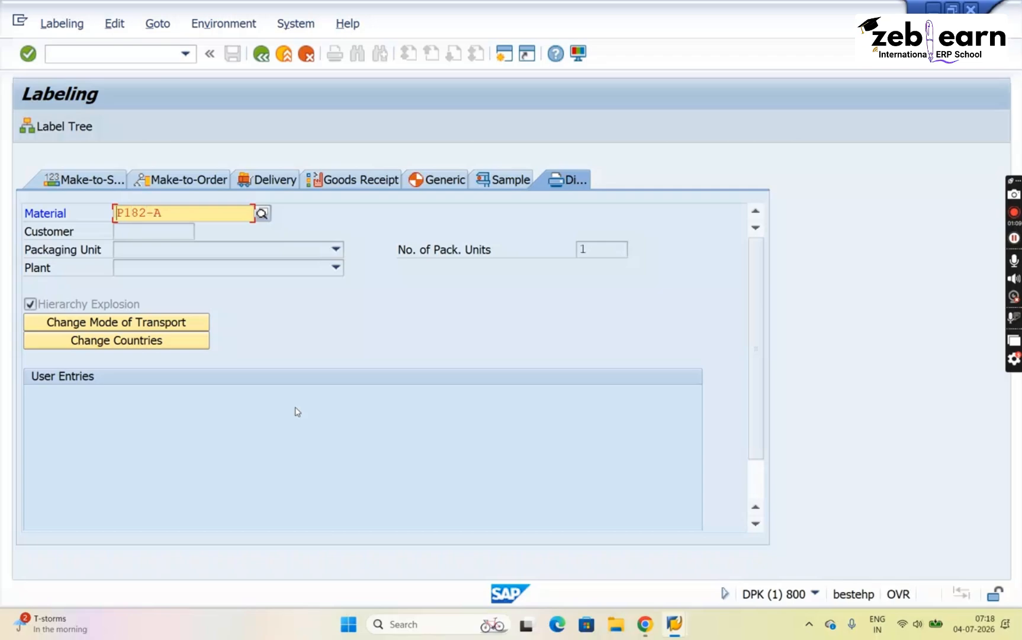
key(Return)
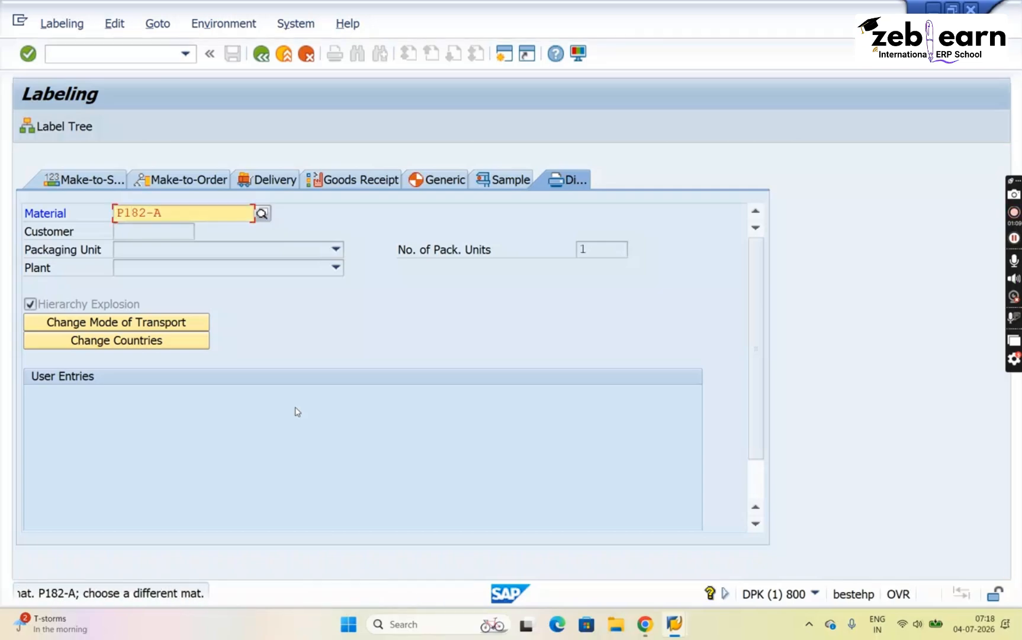
- Replace the material in the direct labeling entry with P182
key(Delete)
key(Delete)
key(Delete)
key(Delete)
key(Delete)
key(Delete)
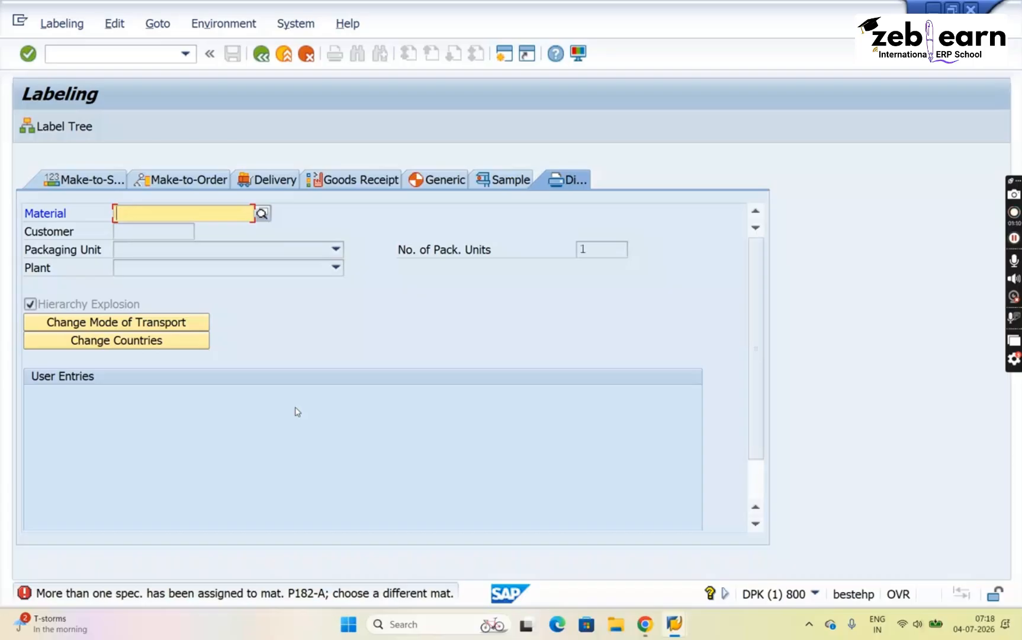
key(Down)
key(Down)
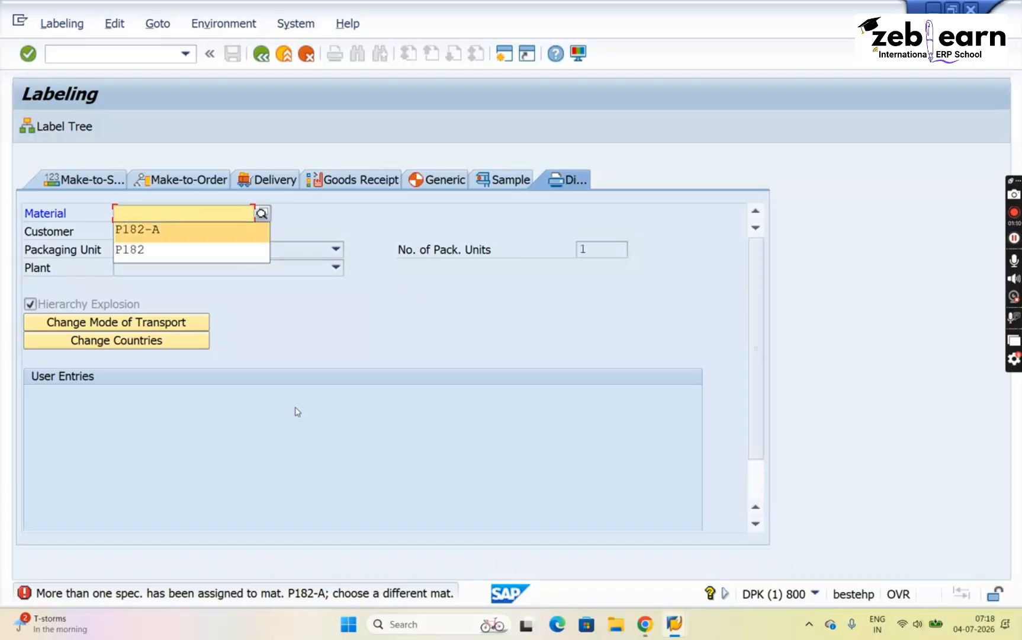
key(Return)
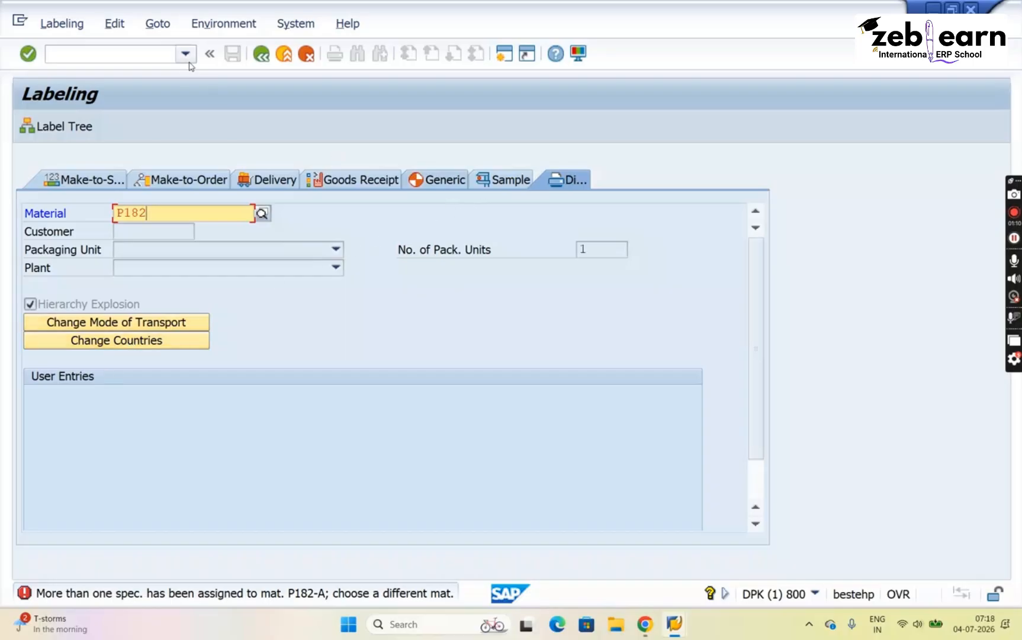
- Leave the labeling screen and restart transaction CBGL_MP01
click(260, 54)
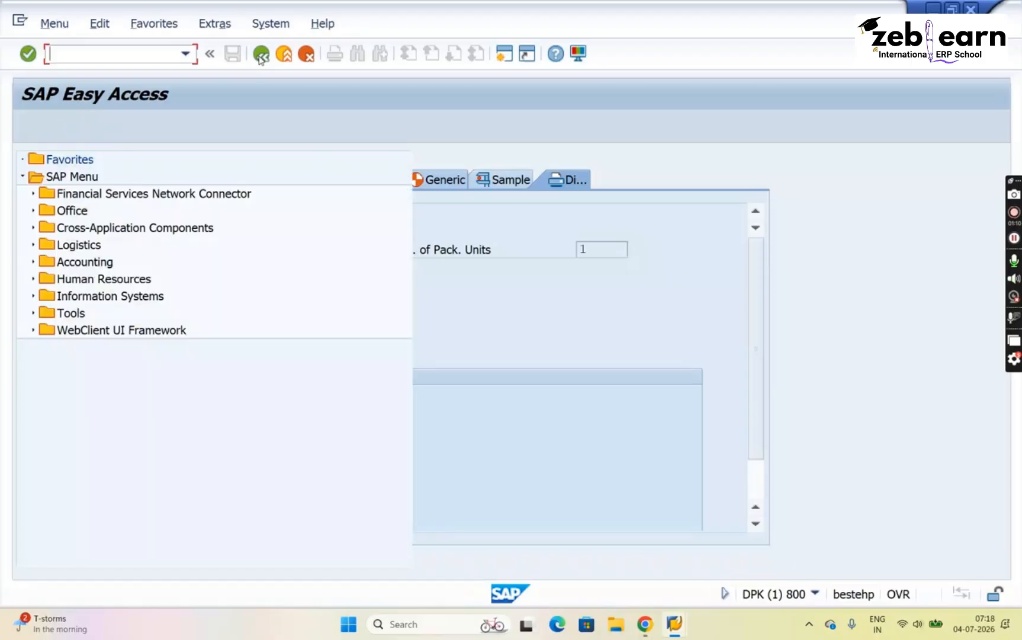
key(Down)
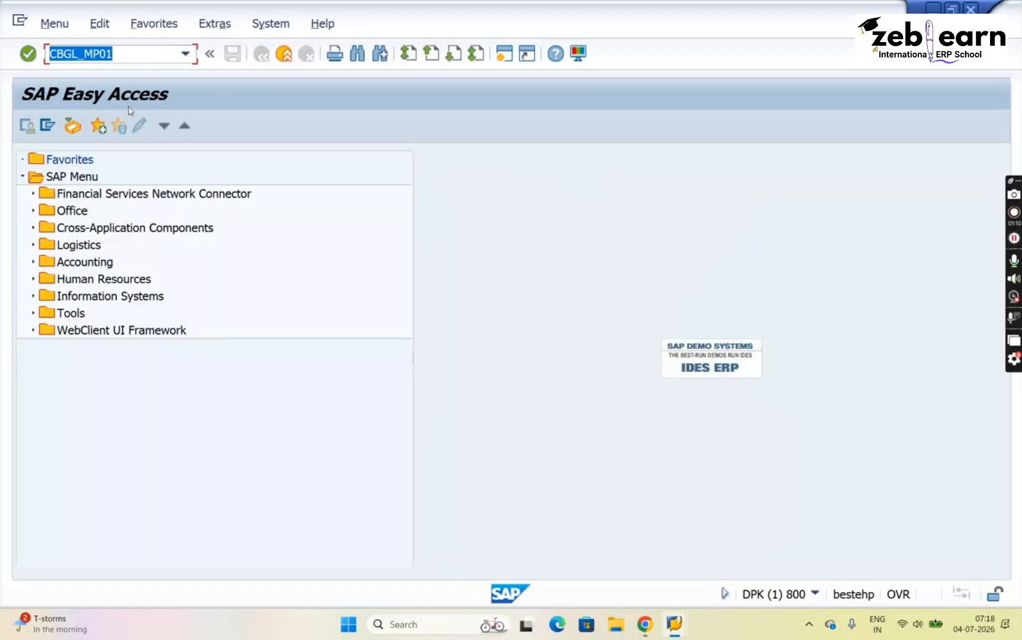
key(Return)
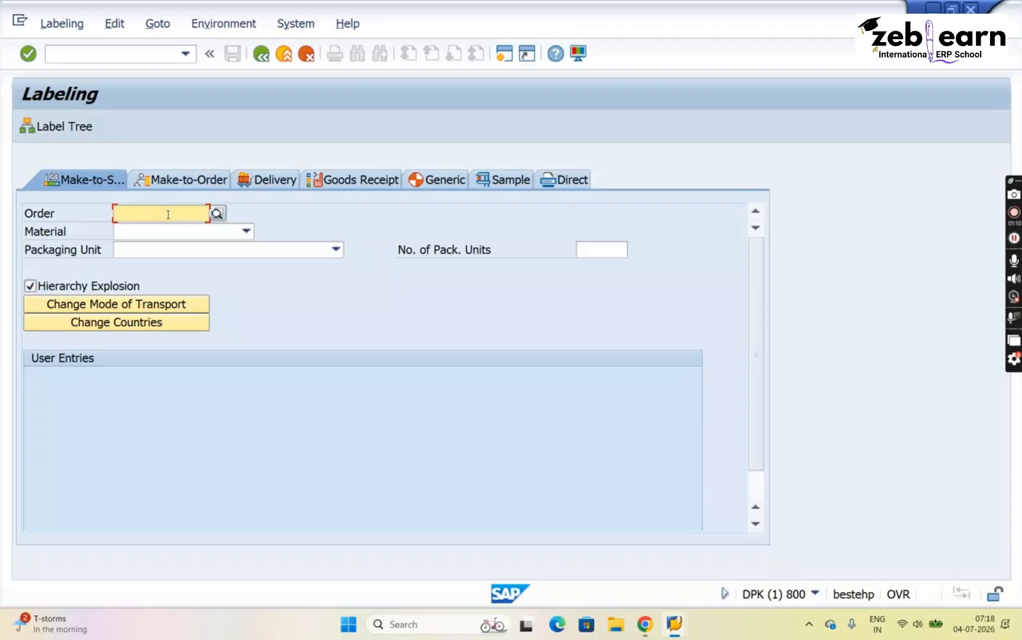
text(P182)
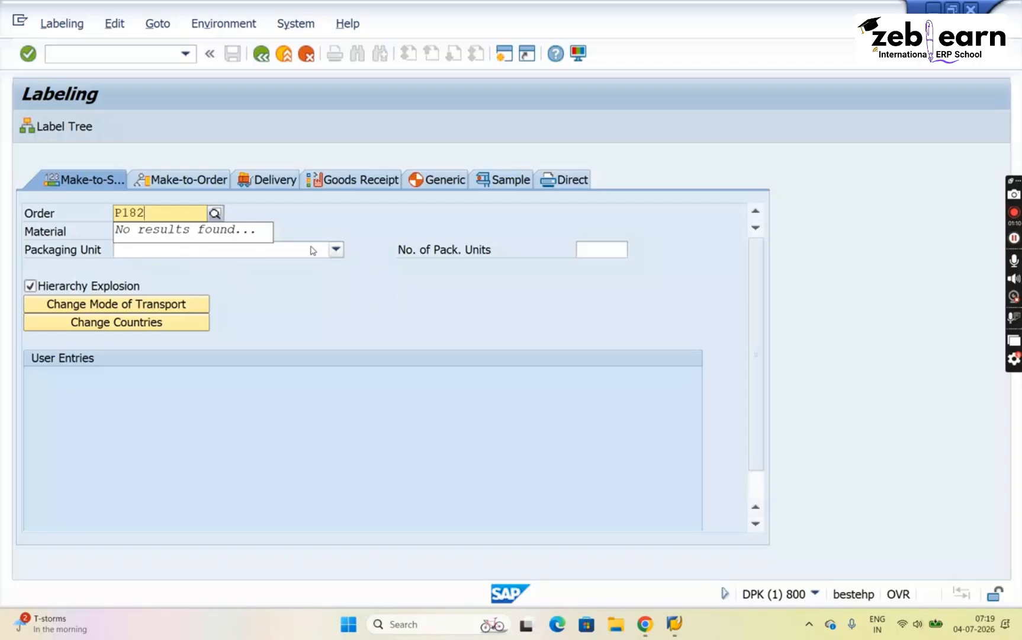
key(BackSpace)
key(BackSpace)
key(BackSpace)
key(BackSpace)
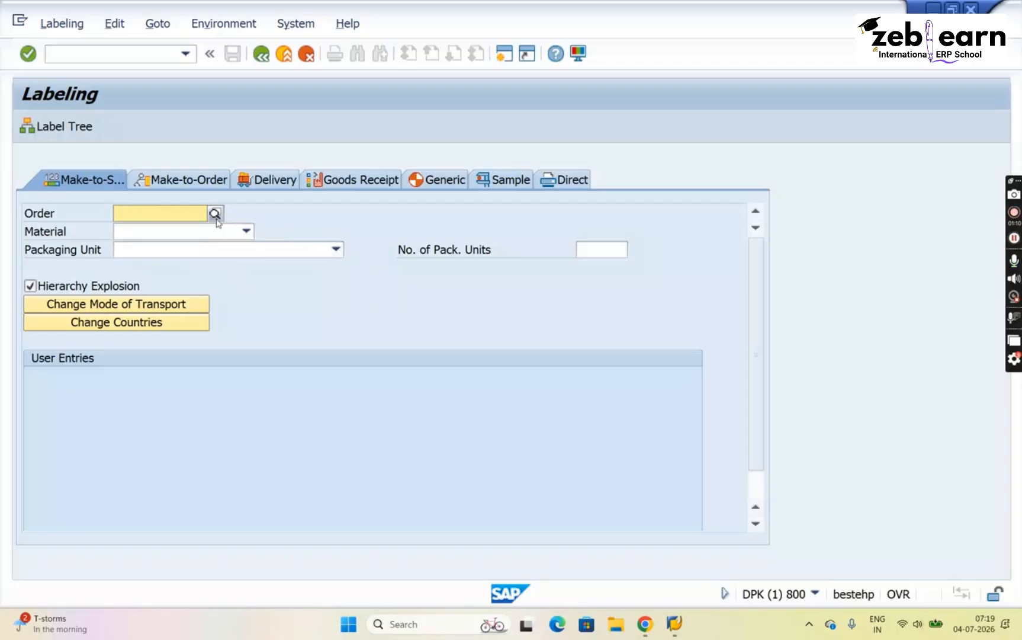
click(206, 232)
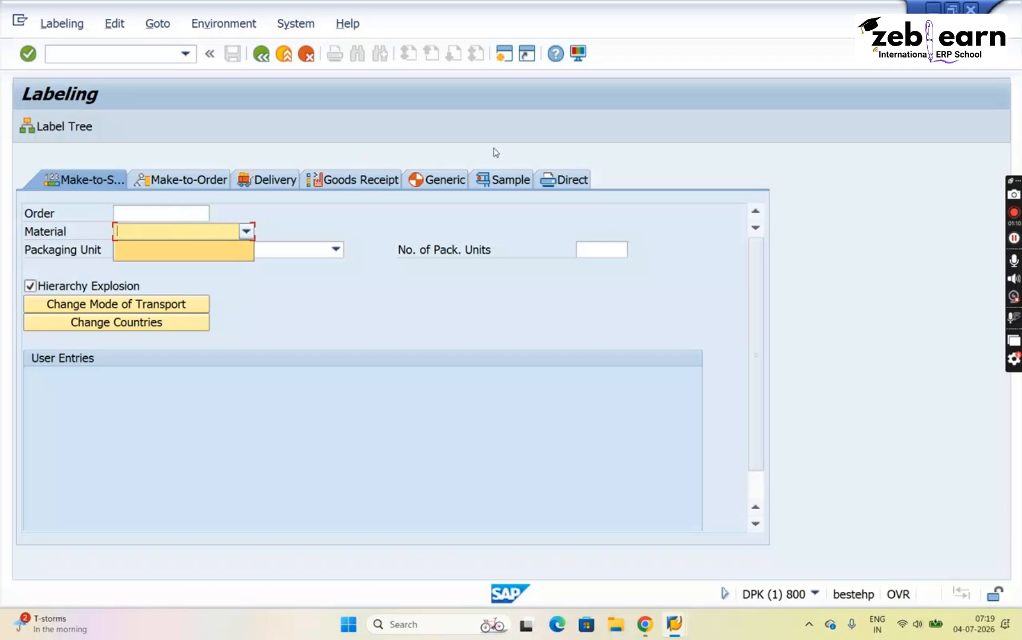
- Switch to direct labeling and enter P182 as the material
click(572, 180)
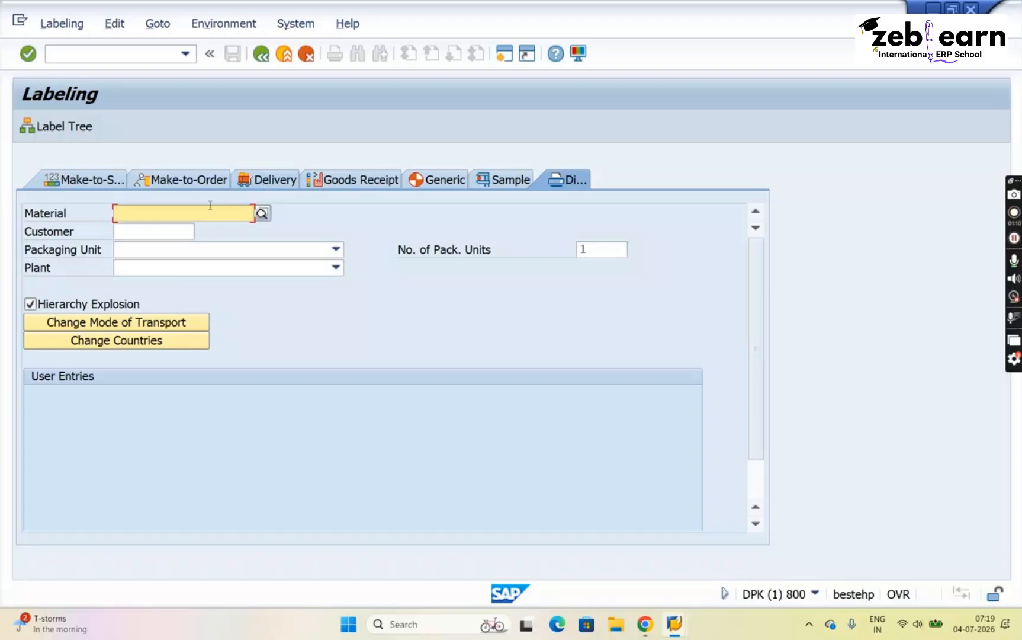
text(P182)
key(Return)
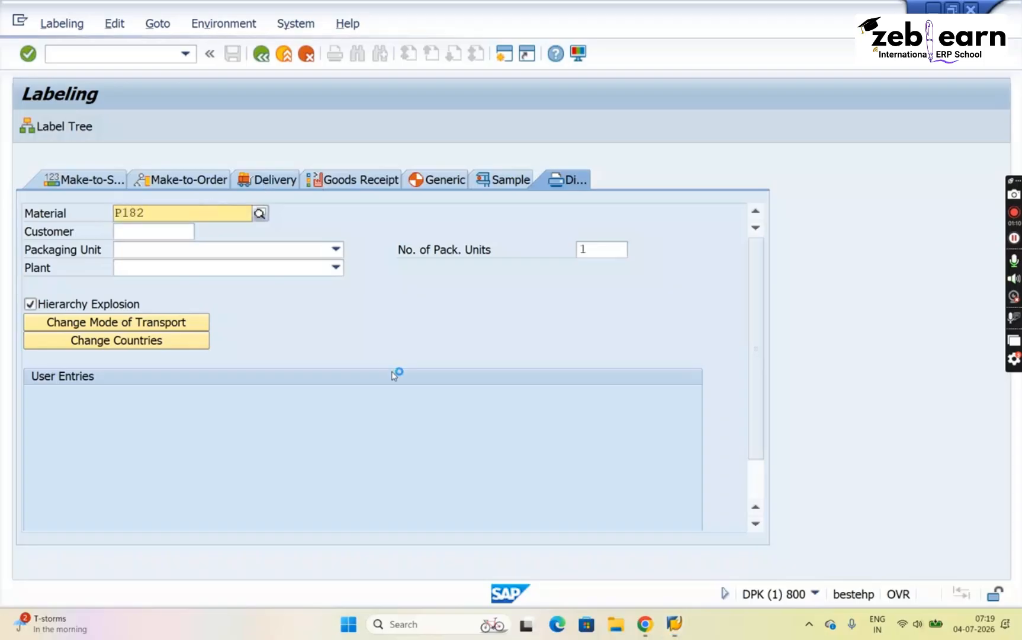
- Switch to the Teams meeting, admit the guest waiting in the lobby, and return to SAP
mouse_move(645, 625)
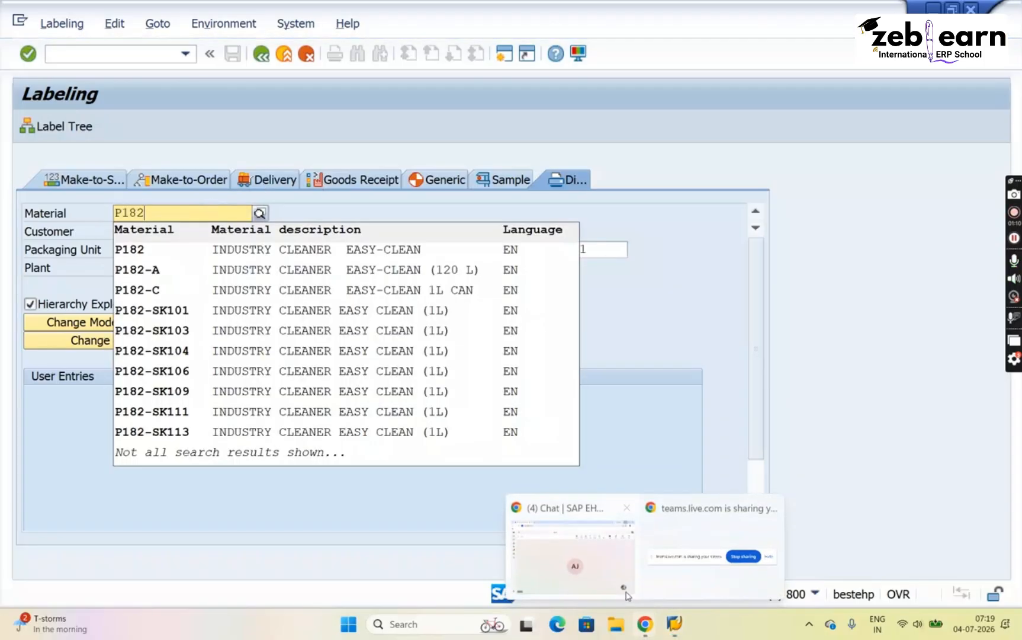
click(592, 569)
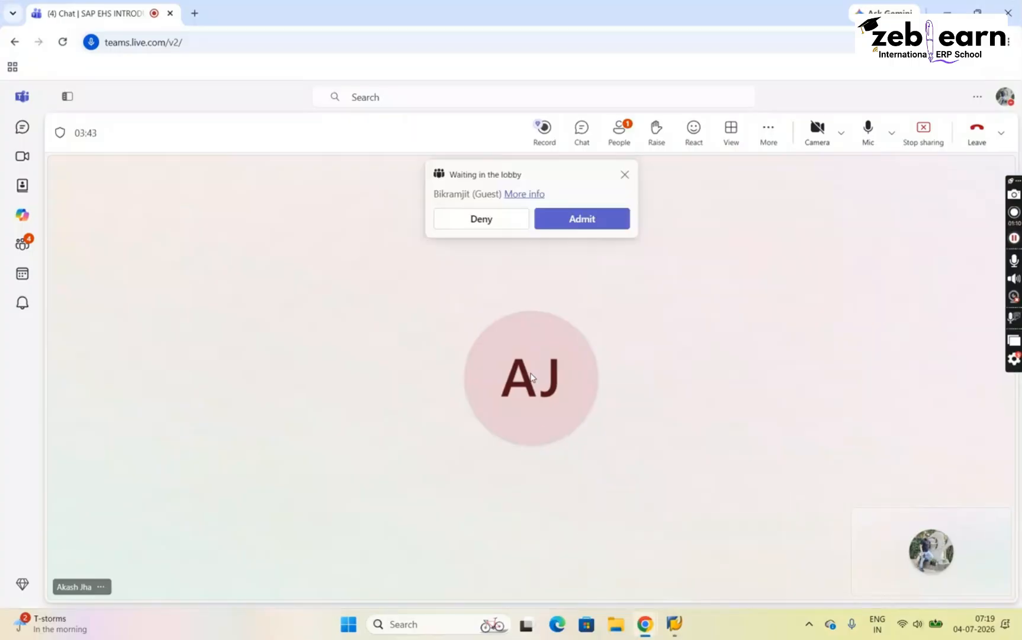
click(574, 219)
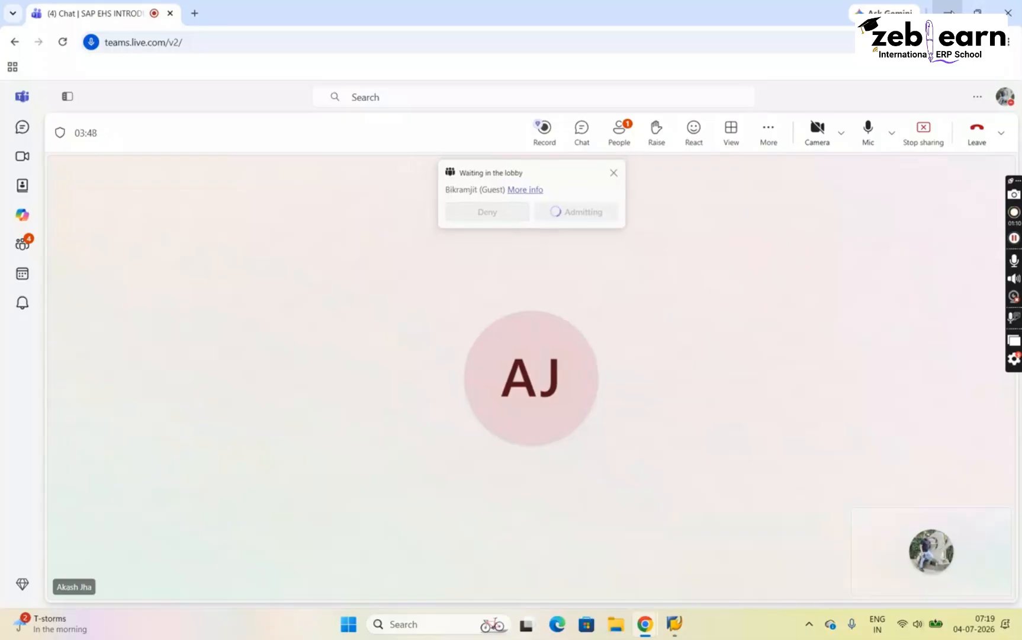
click(952, 12)
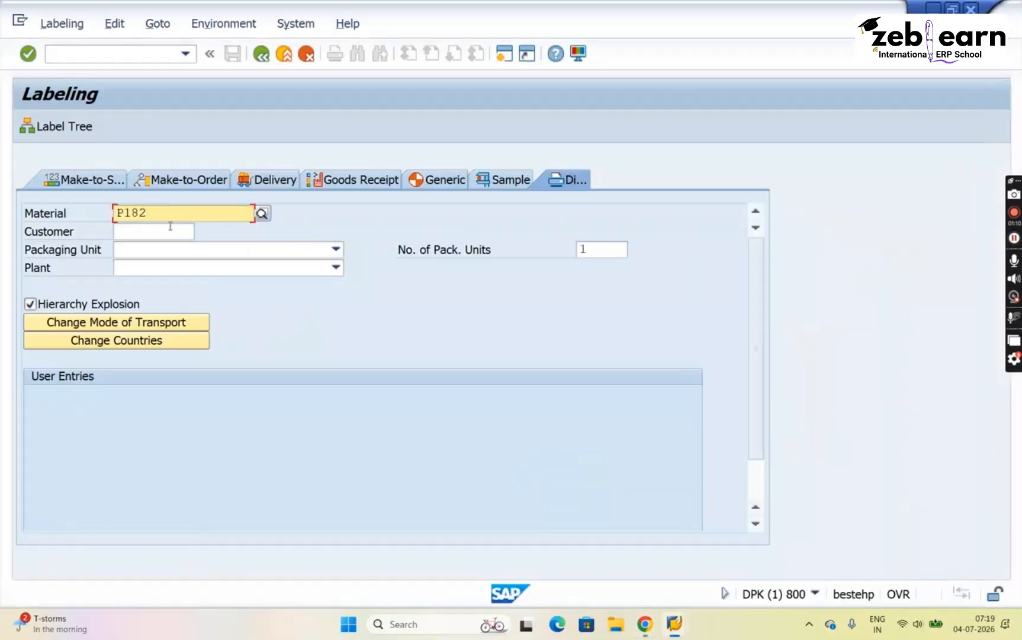
- Choose the Frankfurt customer SOZIALAMT from a general customer search and try to open the label tree for material P182
click(196, 249)
click(139, 232)
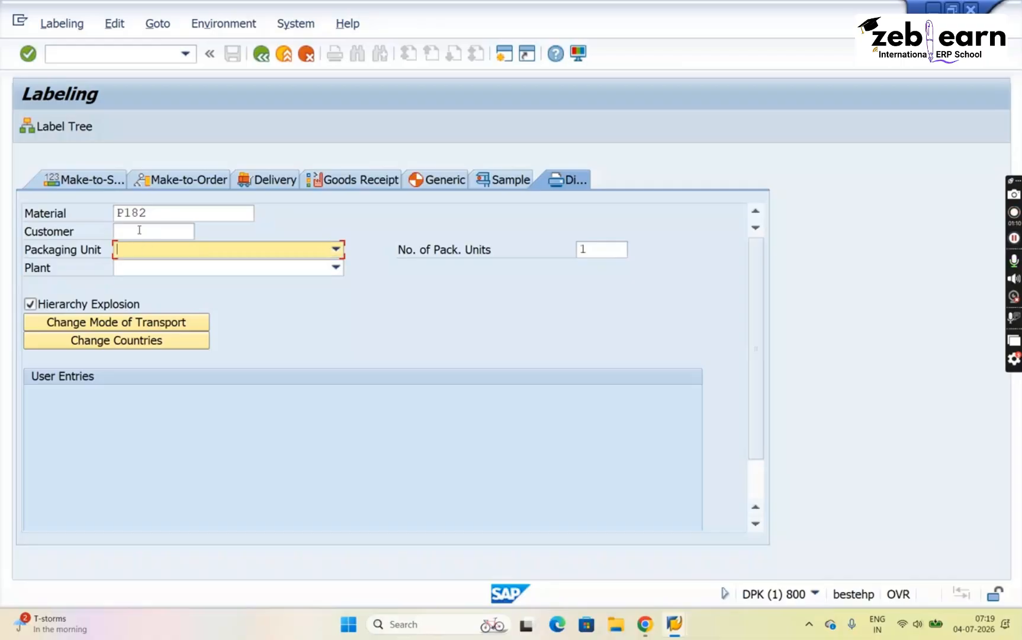
click(139, 229)
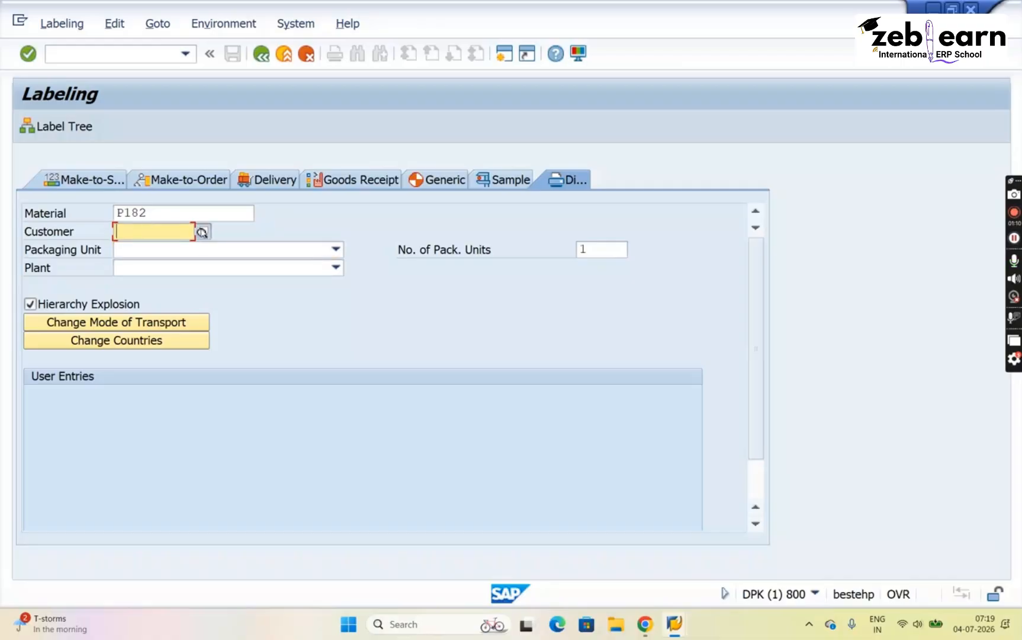
click(202, 233)
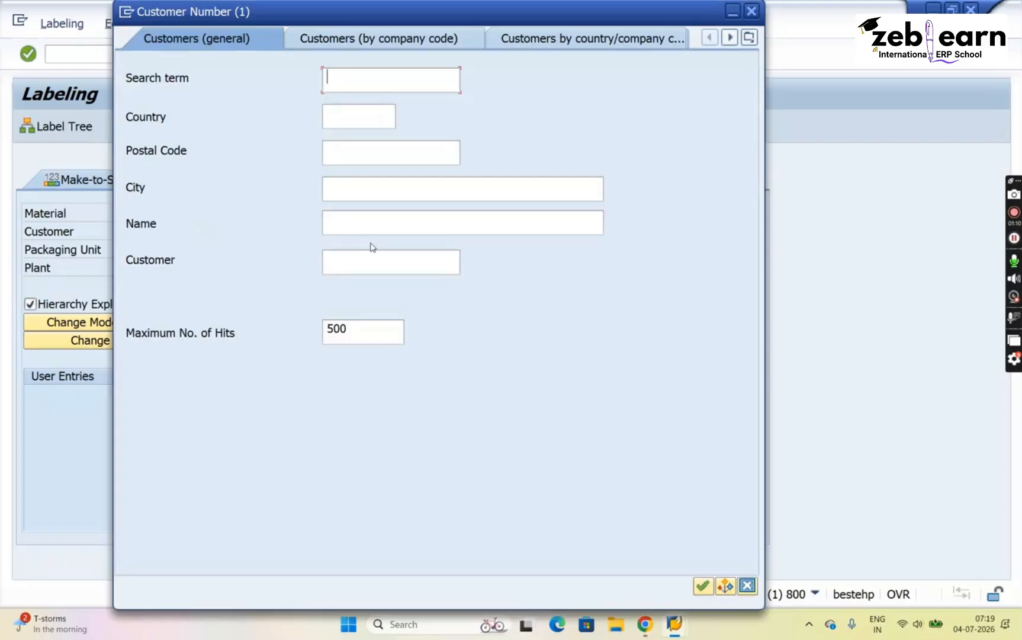
key(Return)
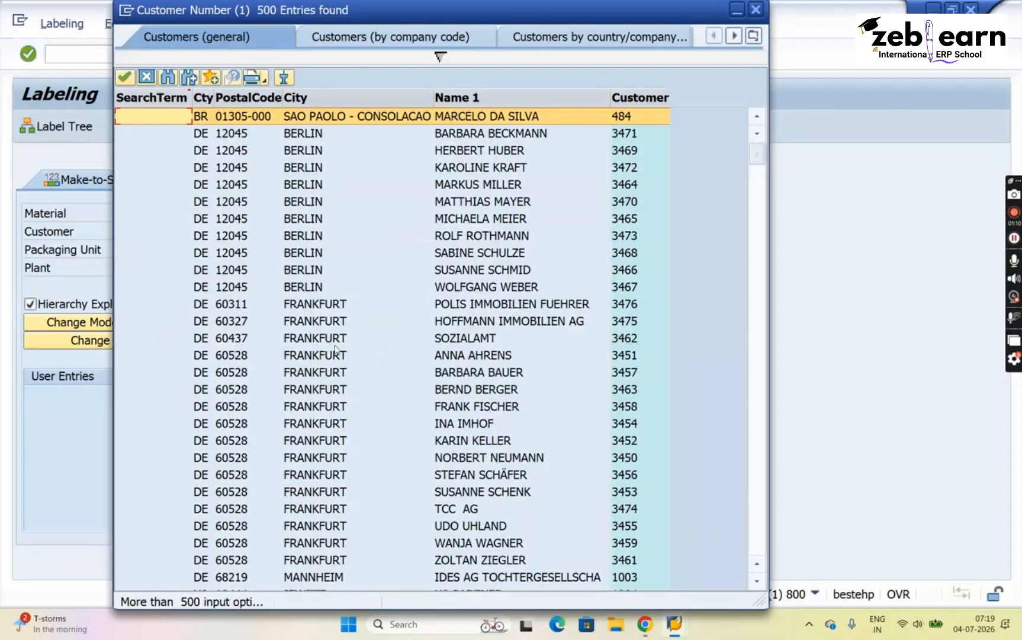
double_click(317, 339)
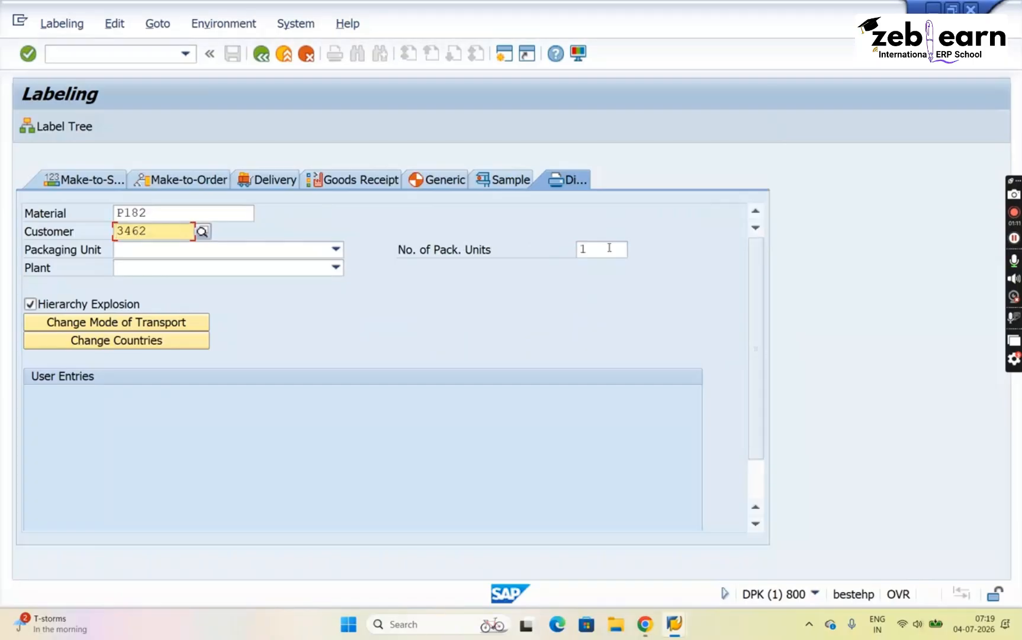
key(Return)
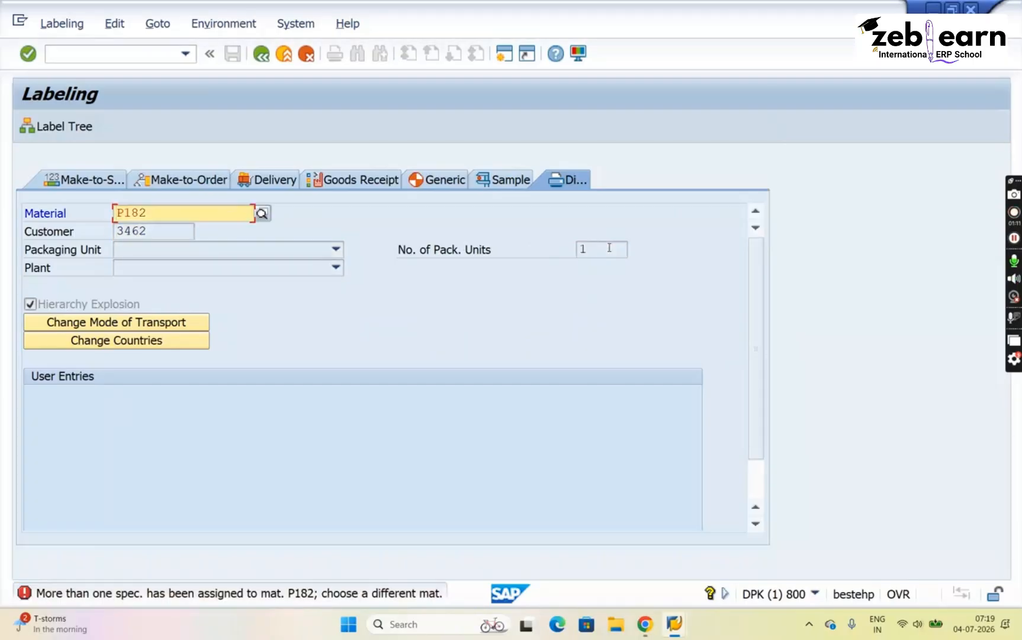
click(47, 127)
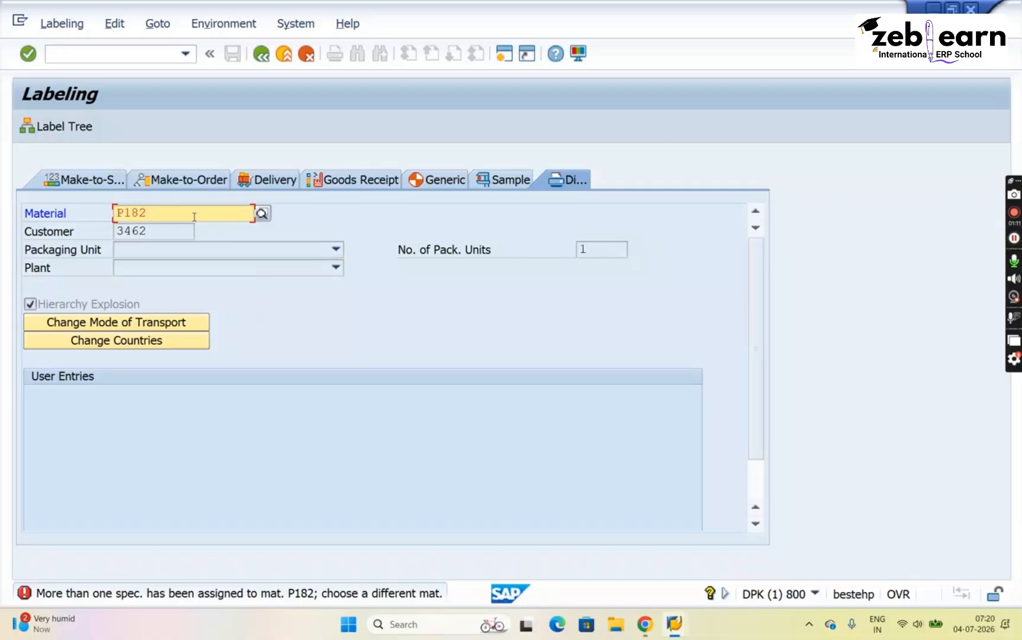
- Clear the material and search plant materials by description for material numbers matching US*
key(BackSpace)
key(BackSpace)
key(BackSpace)
key(BackSpace)
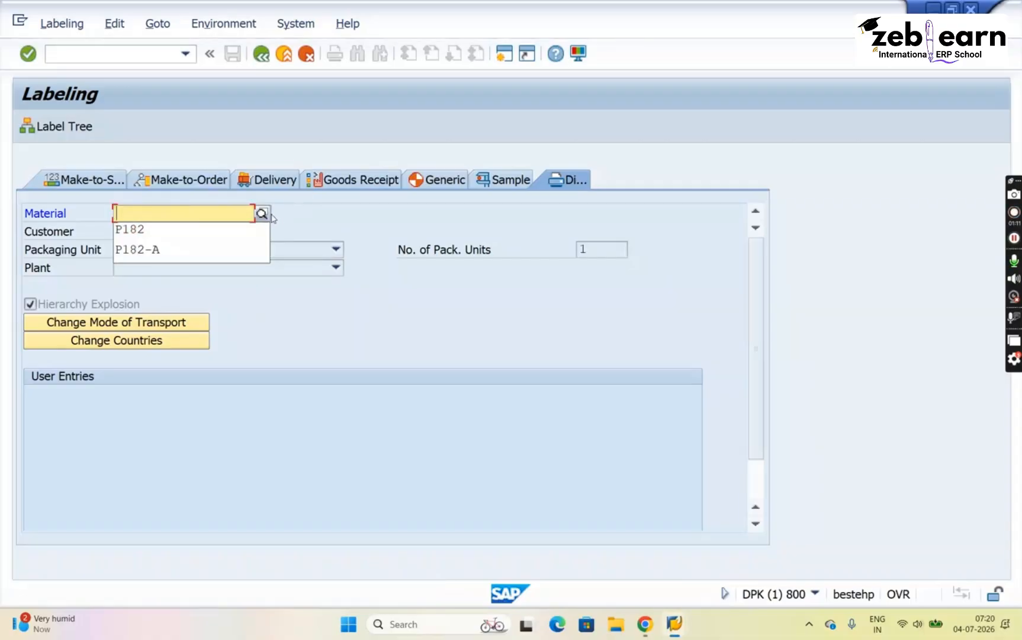
click(262, 214)
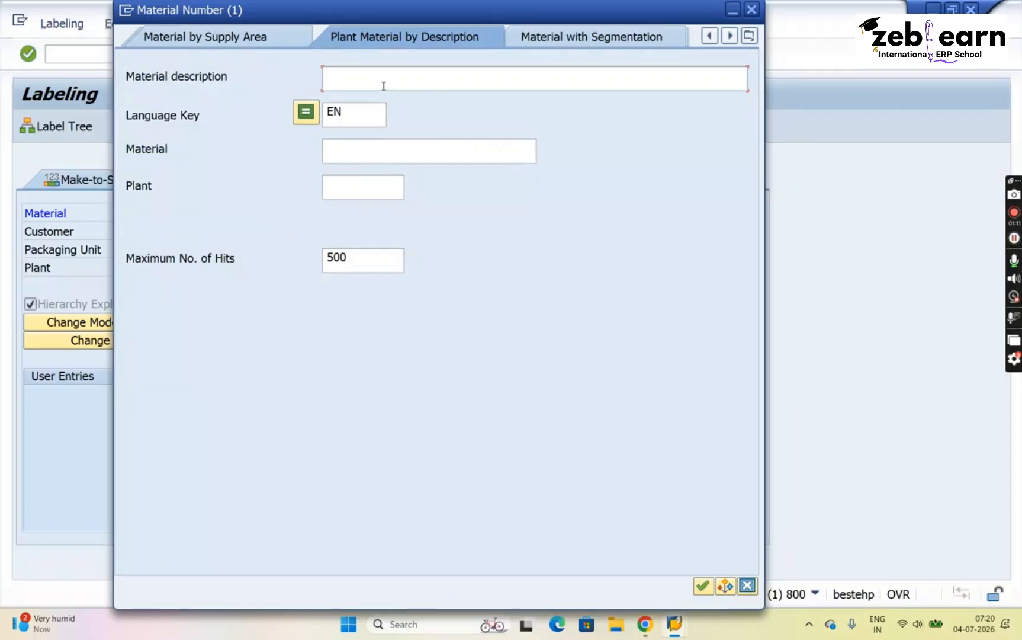
click(373, 154)
text(US*)
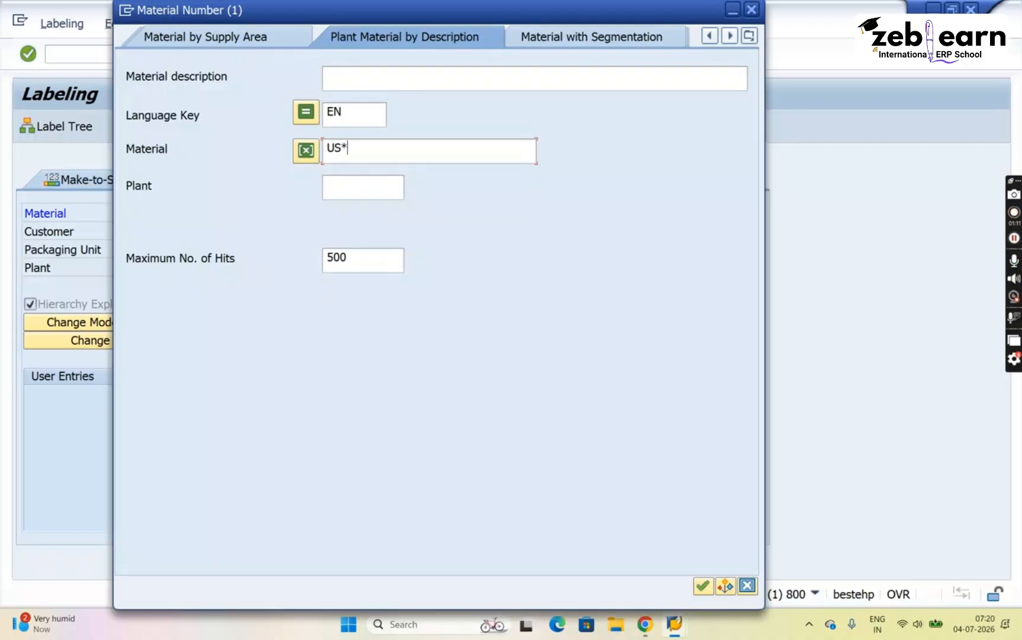
key(Return)
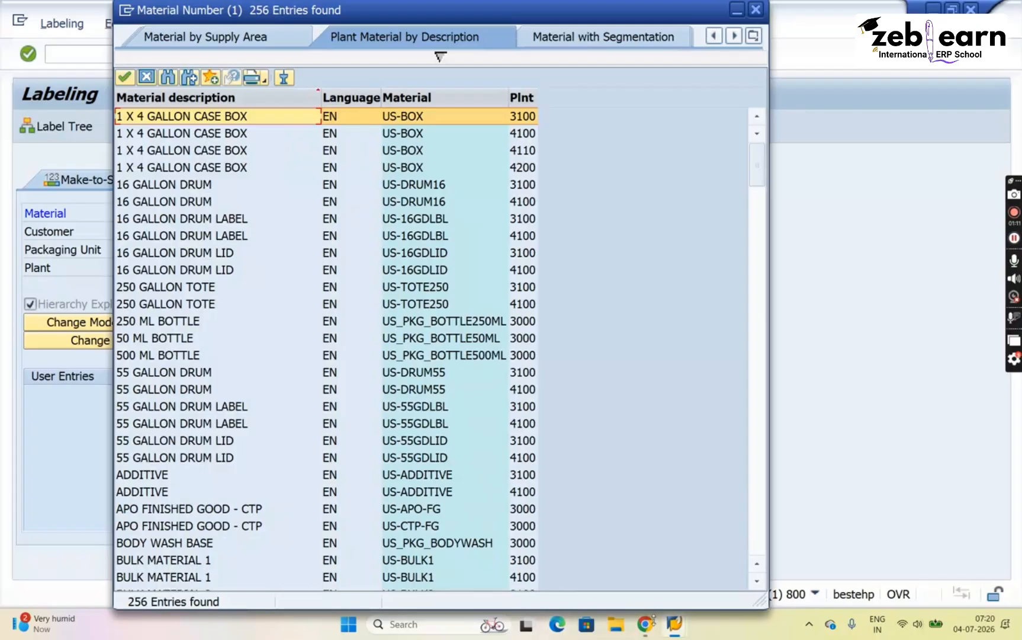
- Switch to Teams, admit the next guest waiting in the lobby, and go back to the SAP material search
mouse_move(645, 624)
click(610, 577)
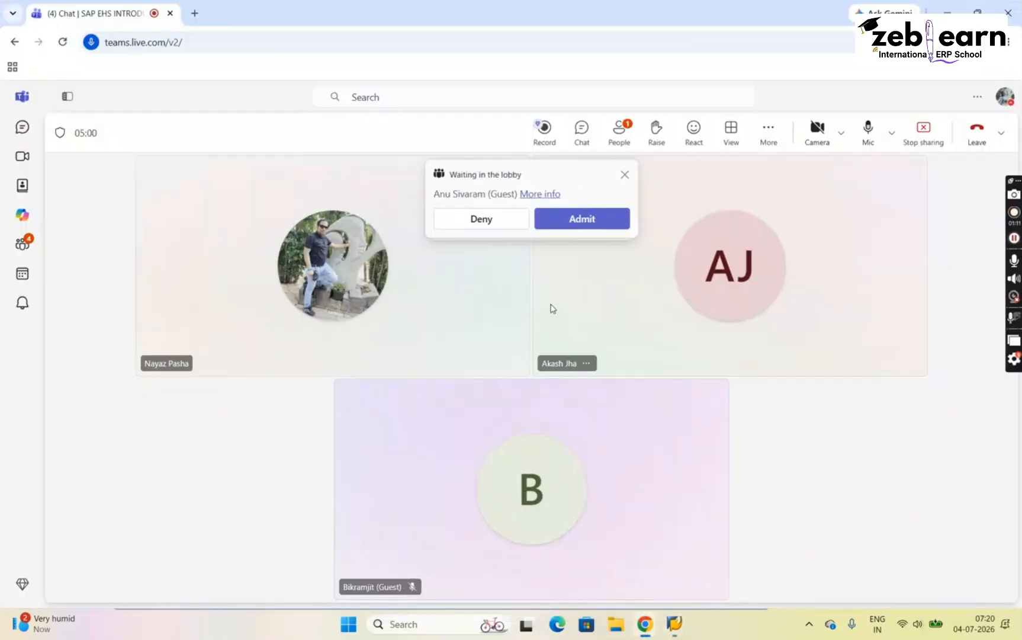
click(583, 221)
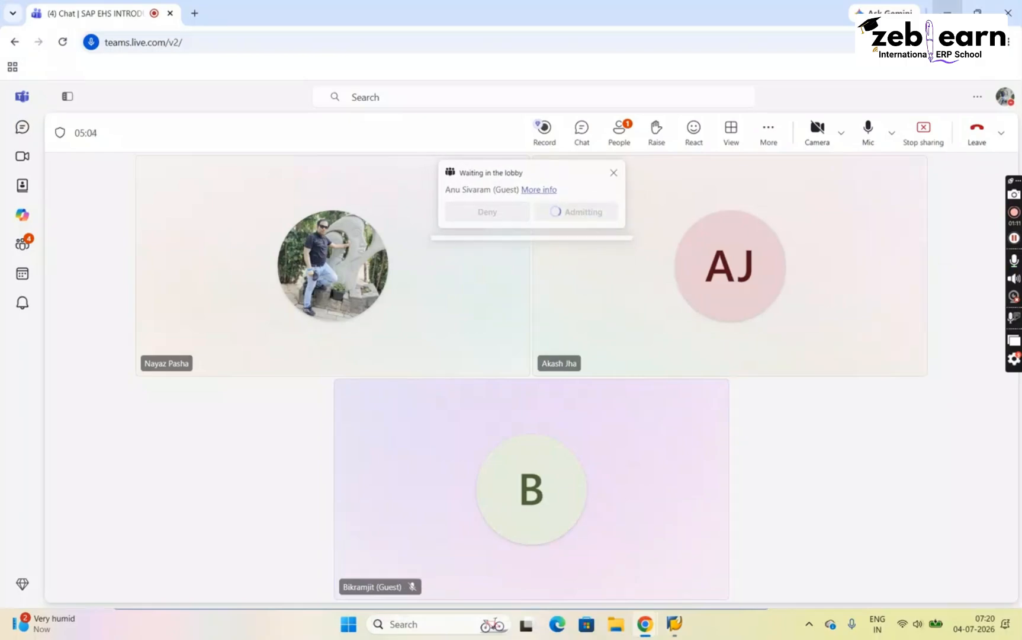
key(alt+Tab)
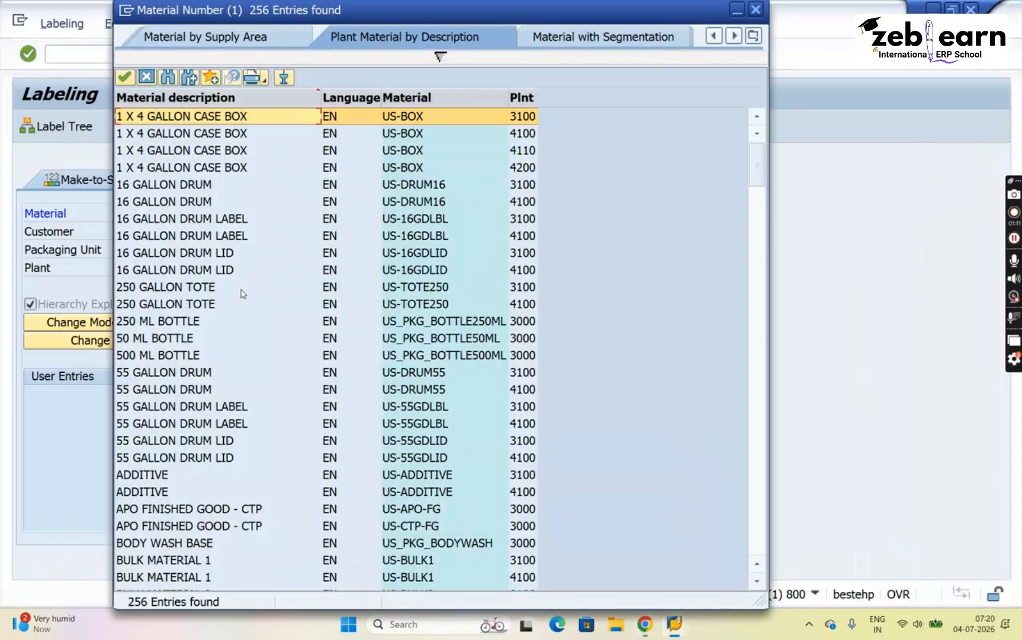
- Look through the US* plant materials in the hit list for a material suited to labeling
click(182, 370)
key(Up)
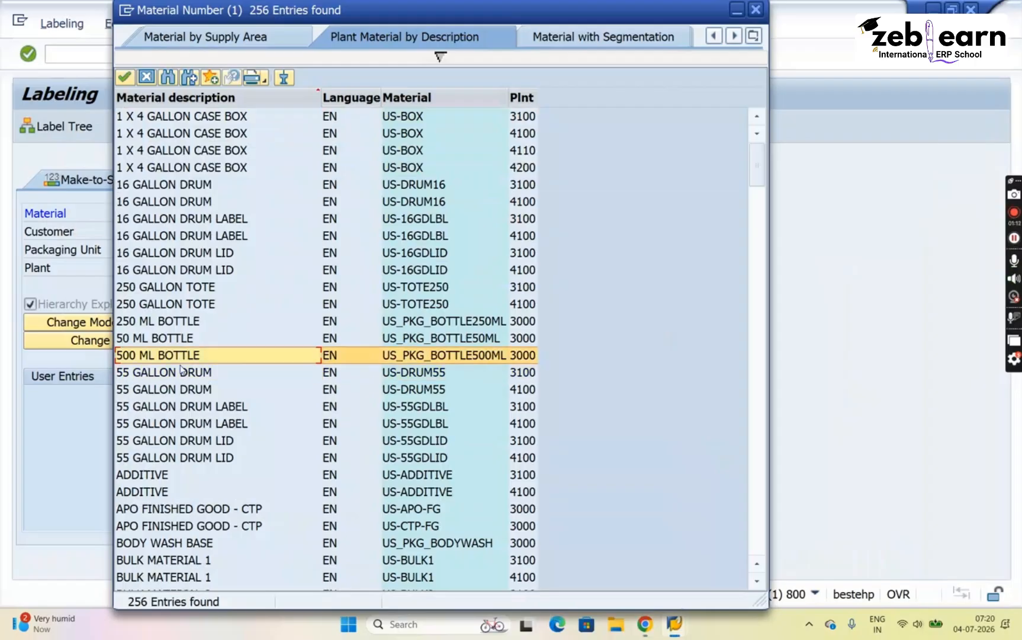
key(Up)
key(Up)
key(Up)
key(Up)
key(Up)
key(Up)
key(Up)
key(Up)
key(Up)
key(Up)
key(Up)
key(Up)
key(Up)
key(Up)
key(Down)
key(Down)
key(Down)
key(Down)
key(Down)
key(Down)
key(Down)
key(Down)
key(Down)
key(Down)
key(Down)
key(Down)
key(Down)
key(Down)
key(Down)
key(Down)
key(Down)
key(Down)
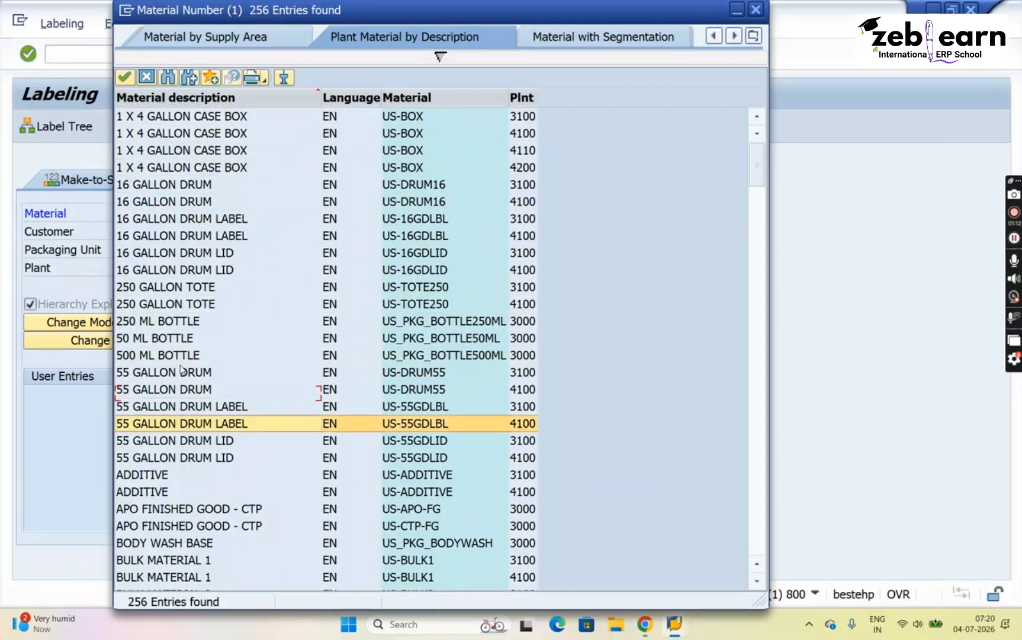
key(Down)
key(Down)
key(Down)
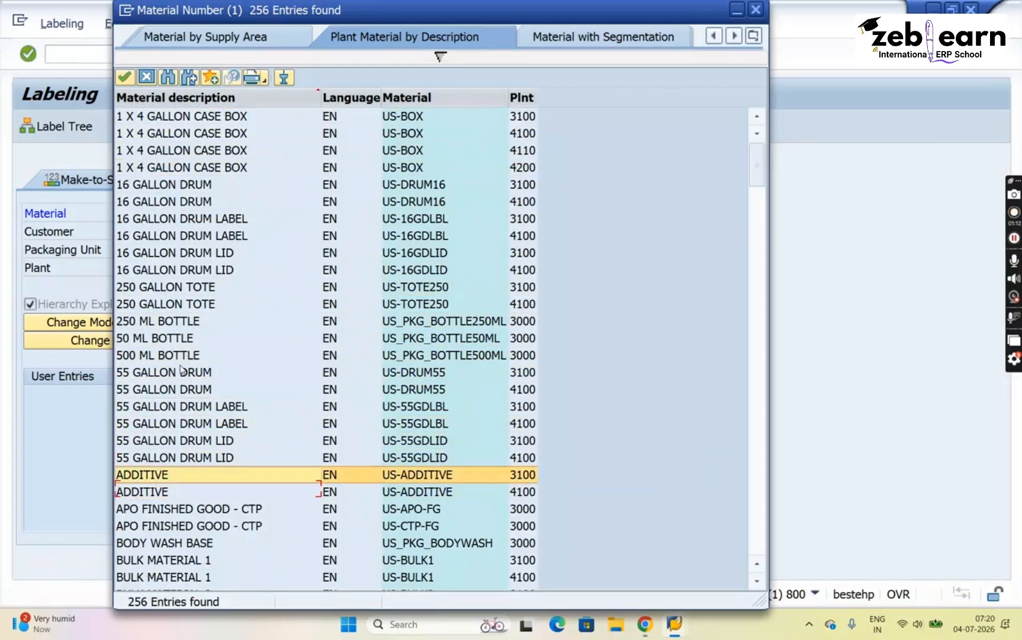
key(Down)
key(Down)
key(Down)
key(Down)
key(Down)
key(Down)
key(Down)
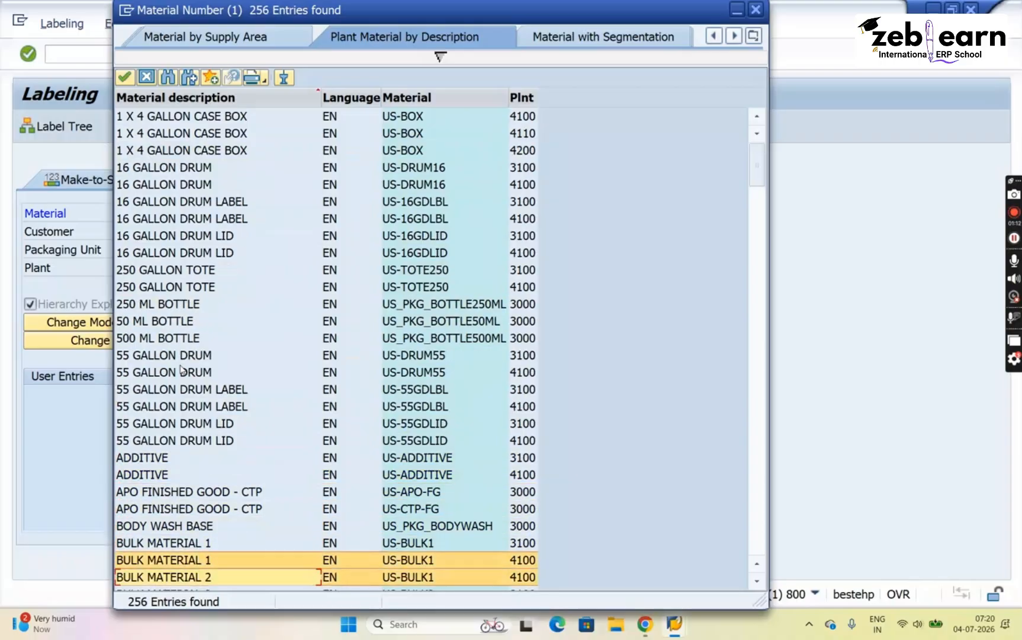
key(Down)
key(Down)
key(Down)
key(Down)
key(Down)
key(Down)
key(Down)
key(Down)
key(Down)
key(Down)
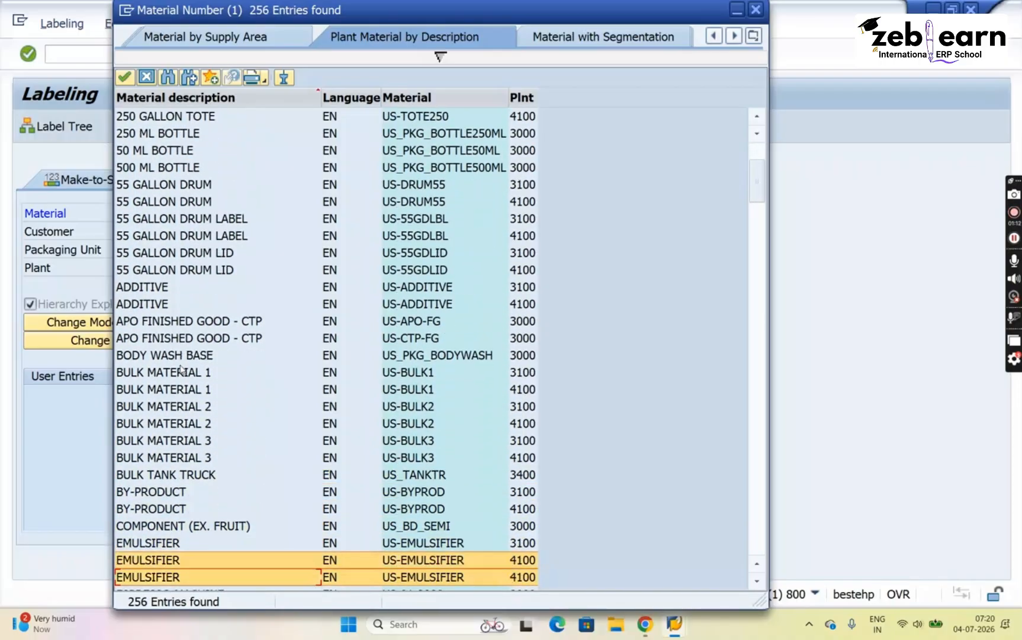
key(Down)
key(Down)
key(Down)
key(Down)
key(Down)
key(Down)
key(Down)
key(Down)
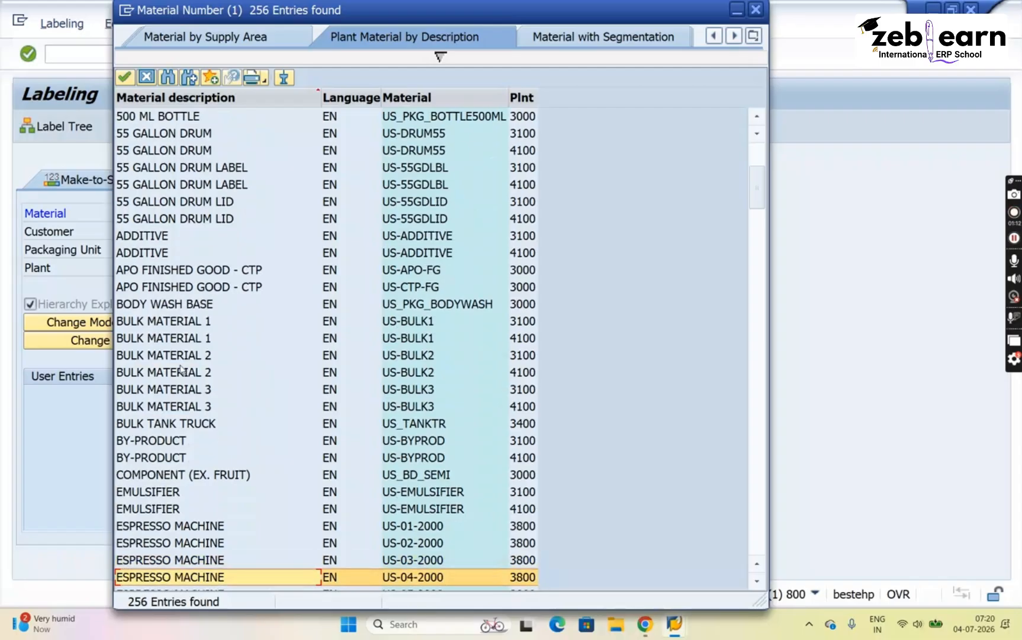
key(Down)
key(Down)
key(Down)
key(Down)
key(Down)
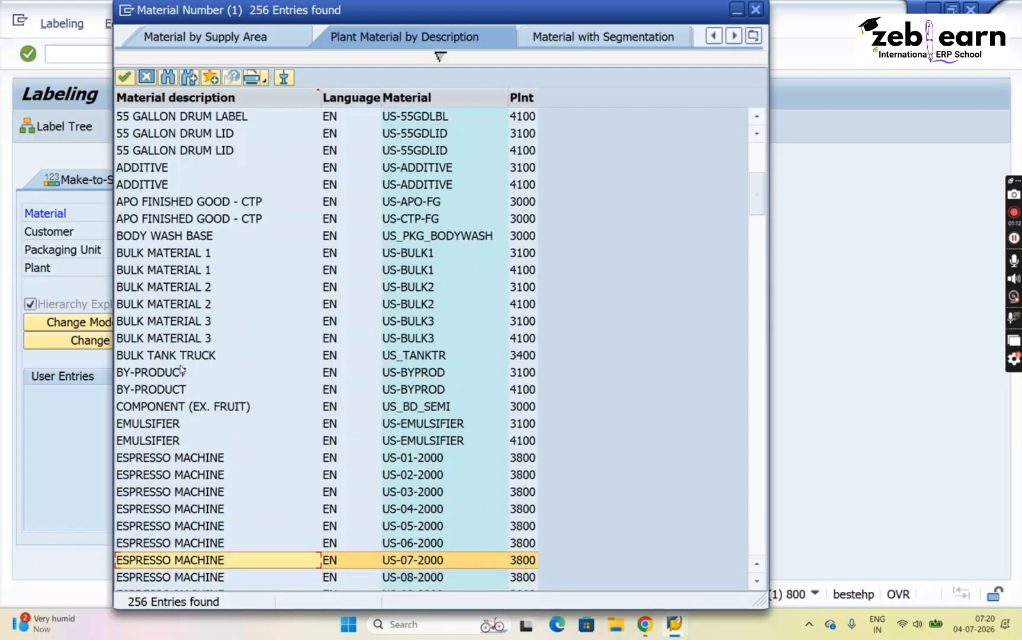
key(Down)
key(Down)
key(Down)
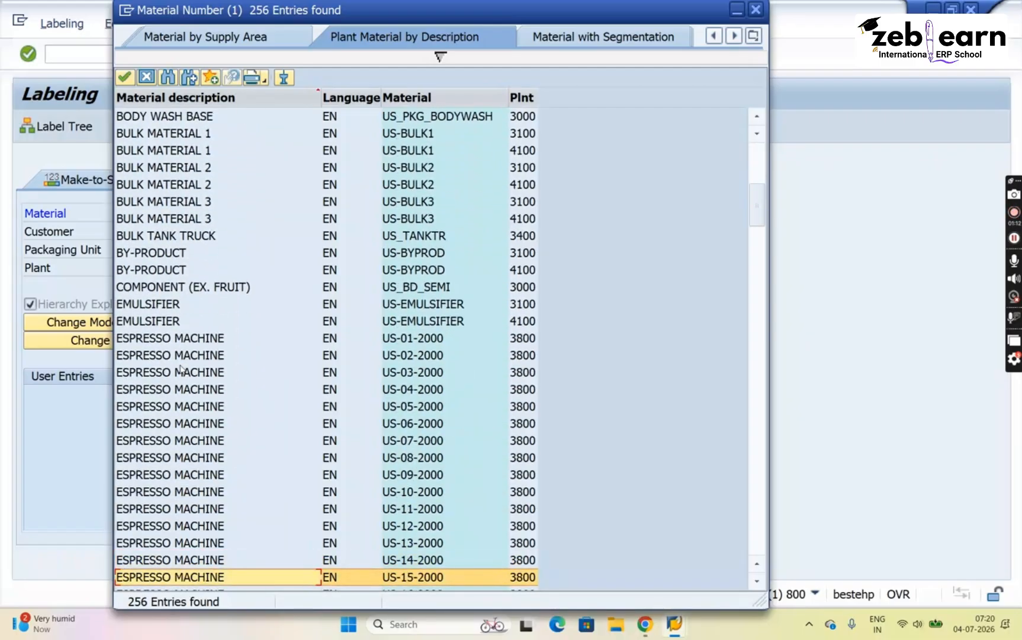
- Try US-EMULSIFIER from the hit list as the material for direct labeling, and clear the material field
key(Up)
key(Up)
key(Up)
key(Up)
key(Up)
key(Up)
key(Up)
key(Up)
key(Up)
key(Up)
key(Up)
key(Up)
key(Up)
key(Up)
key(Up)
key(Up)
key(Up)
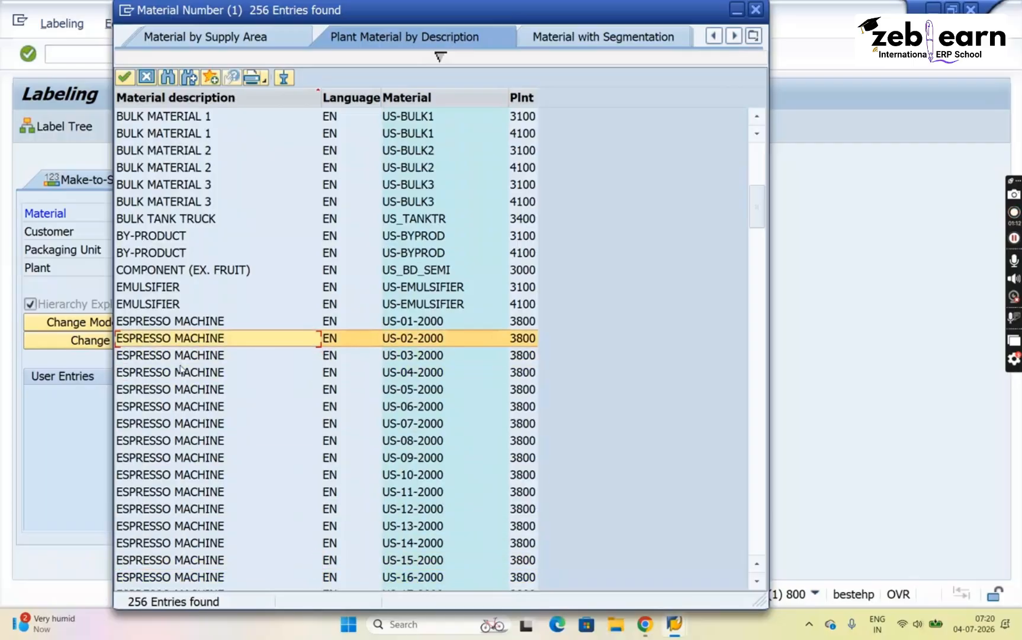
key(Escape)
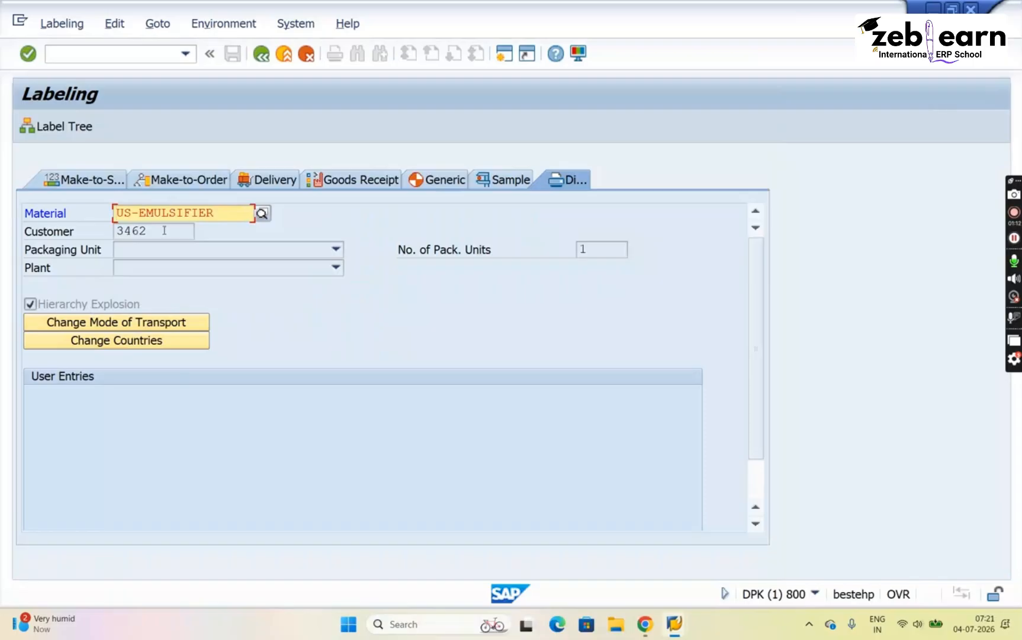
key(Return)
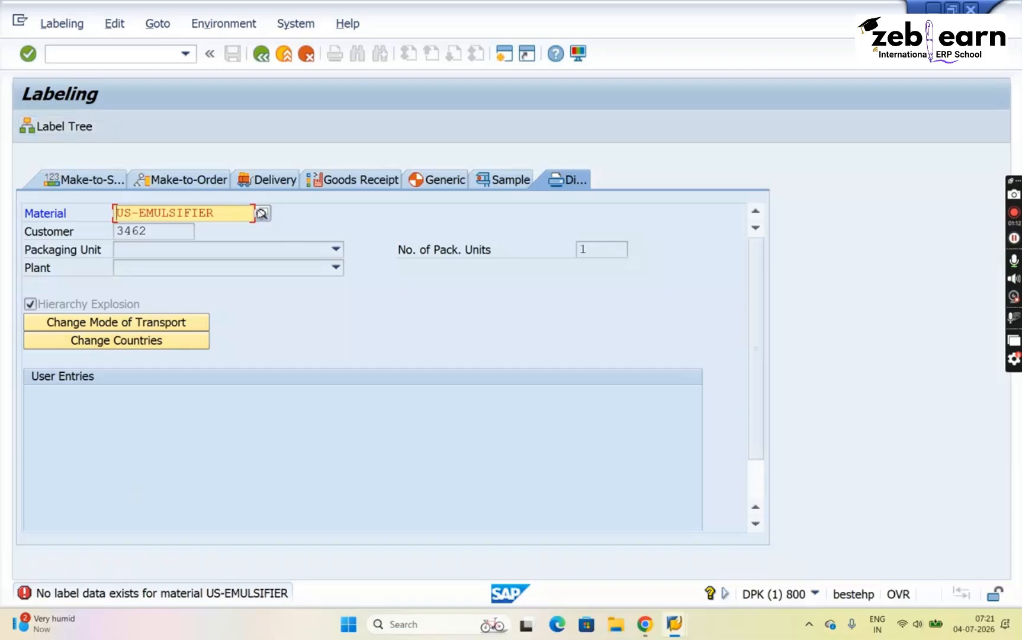
double_click(237, 215)
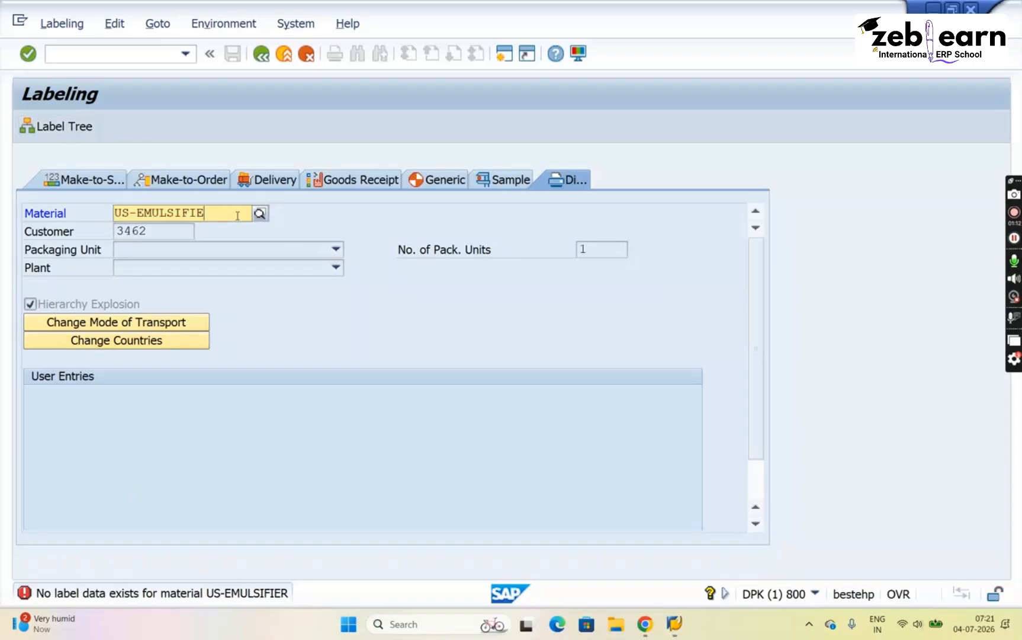
key(BackSpace)
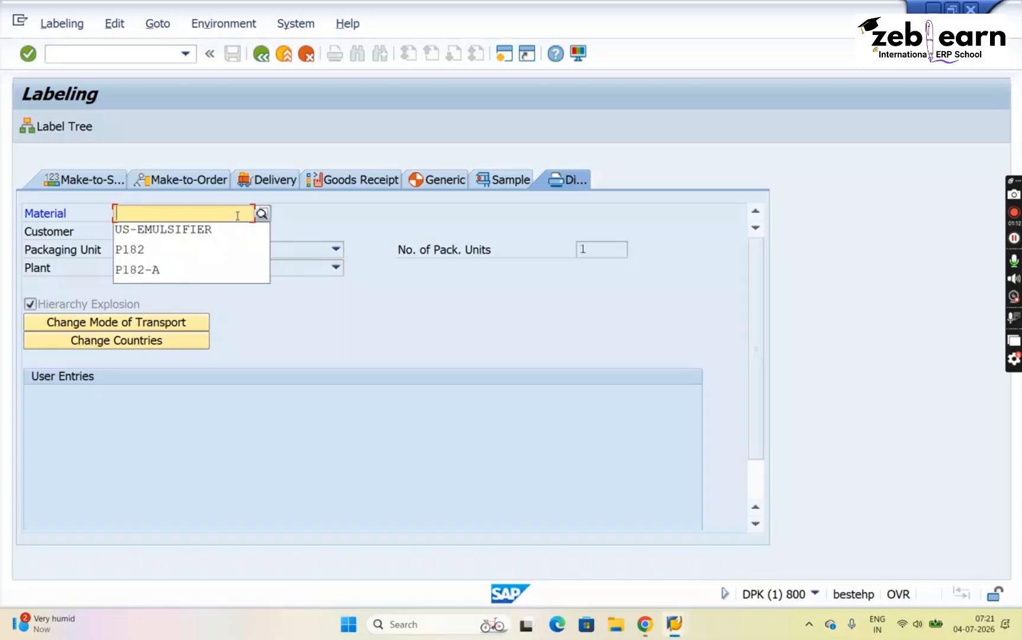
click(368, 422)
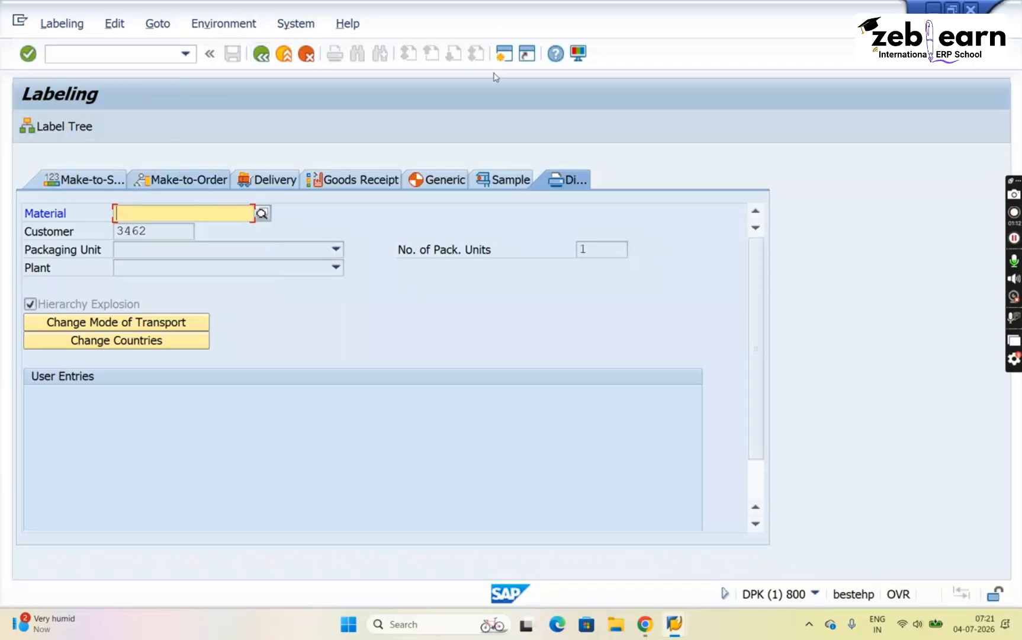
- Open a new session, start transaction DGP3, and search the dangerous goods master for DG regulation ADR
click(503, 55)
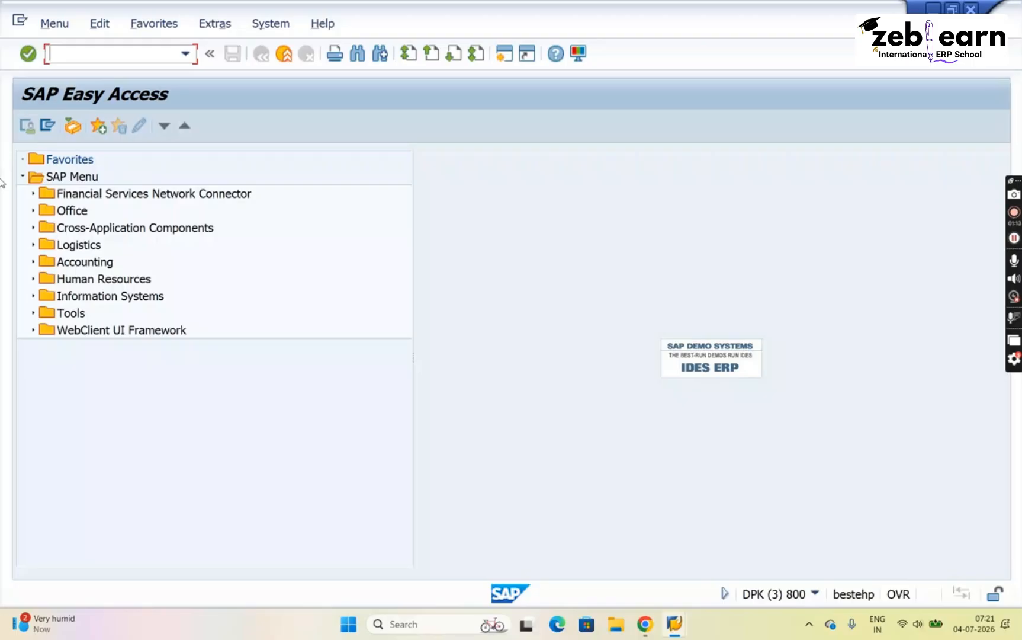
text(DGP3)
key(Return)
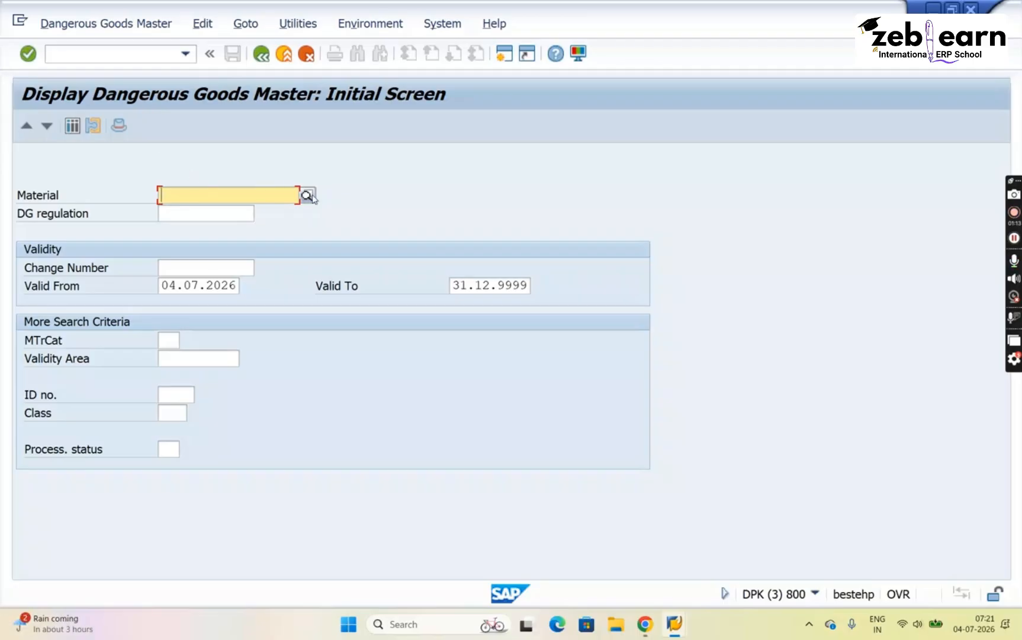
click(220, 214)
text(ADR)
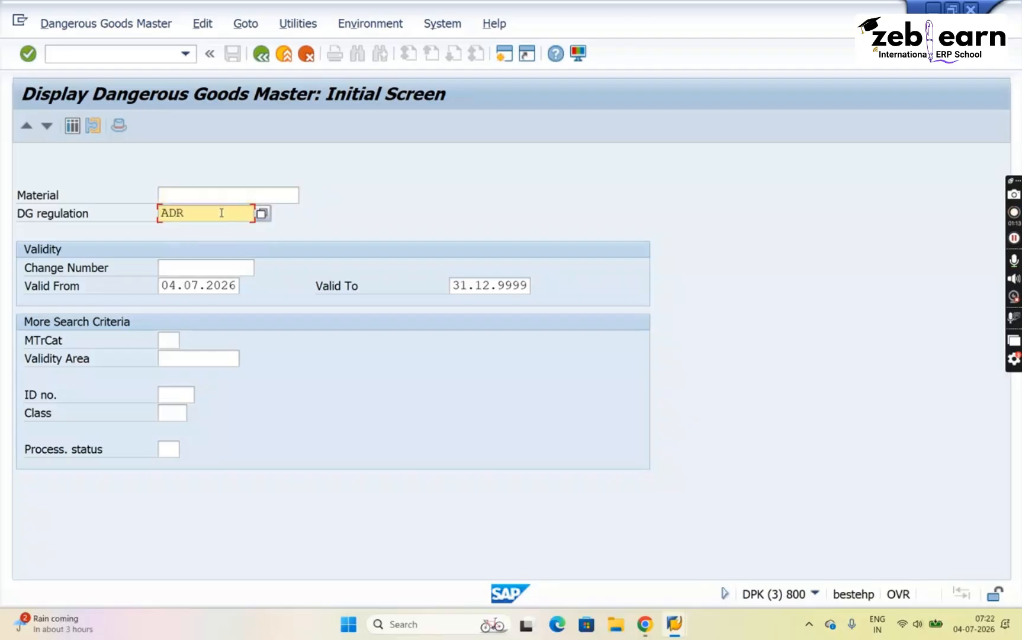
key(Return)
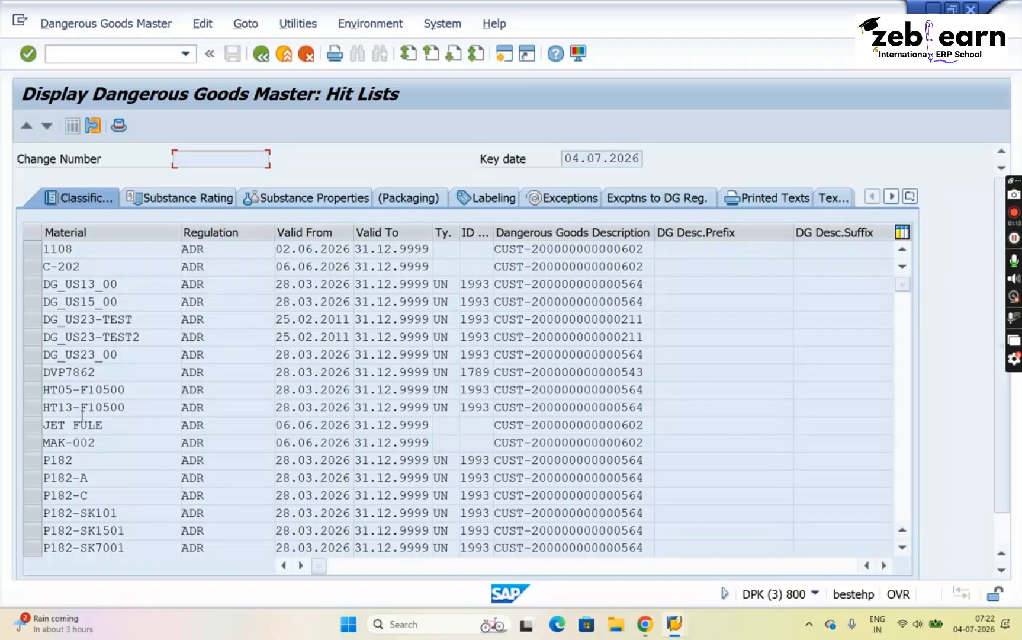
- Copy the material number DG_US23_00 from the ADR dangerous goods hit list
click(41, 464)
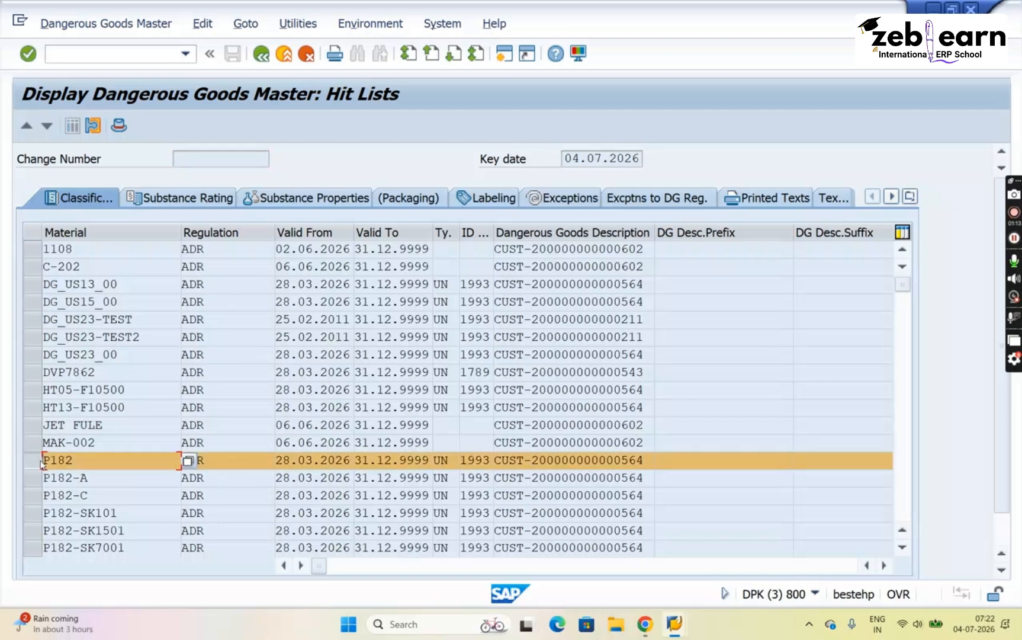
click(42, 464)
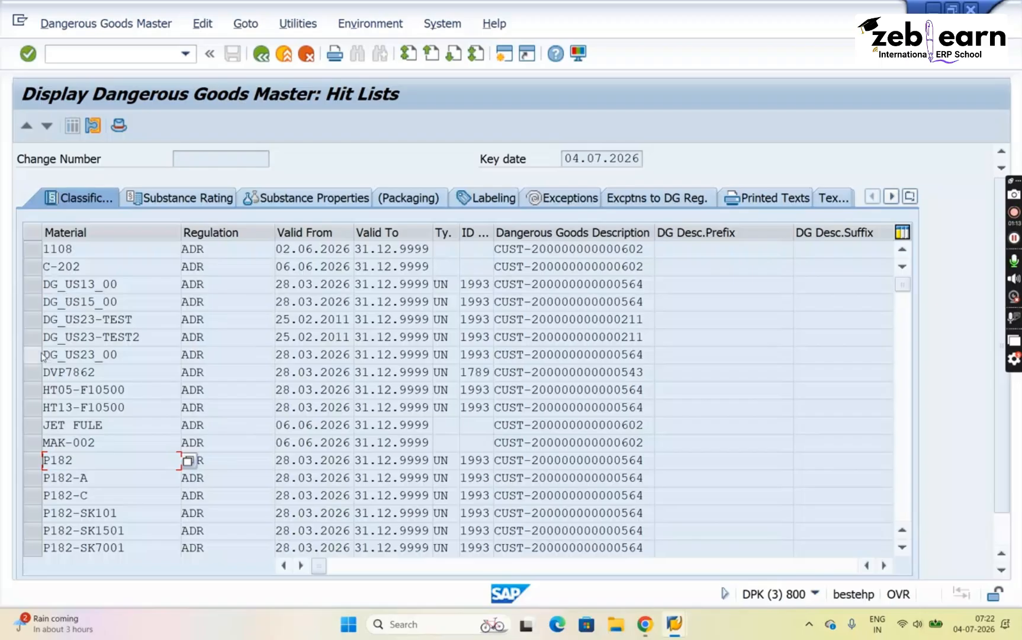
drag(123, 353, 38, 341)
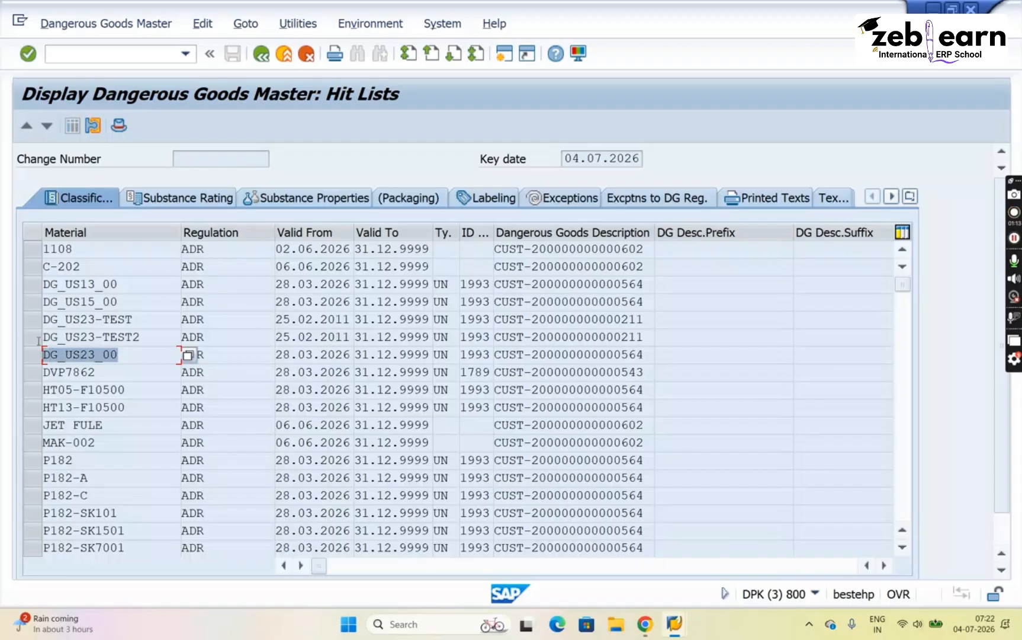
key(ctrl+c)
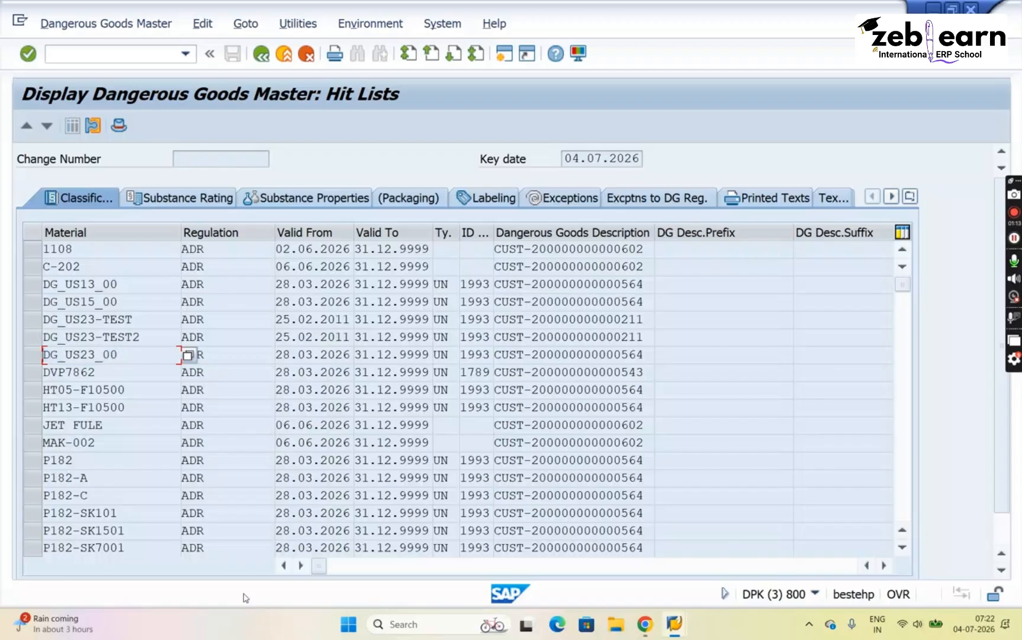
- Switch to the Labeling session and try the copied material DG_US23_00 for direct labeling
mouse_move(678, 628)
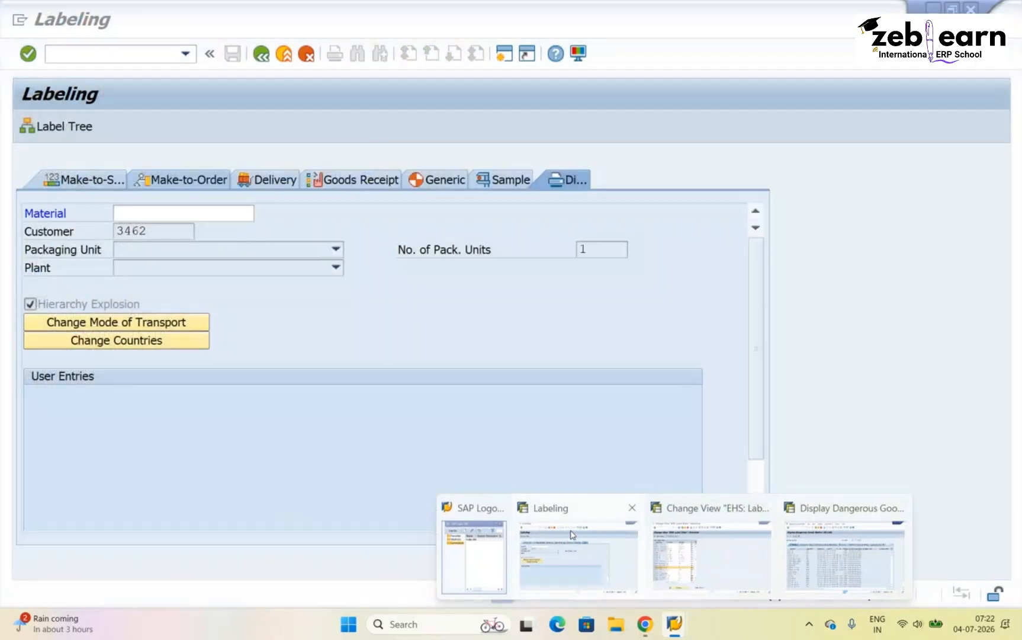
click(572, 534)
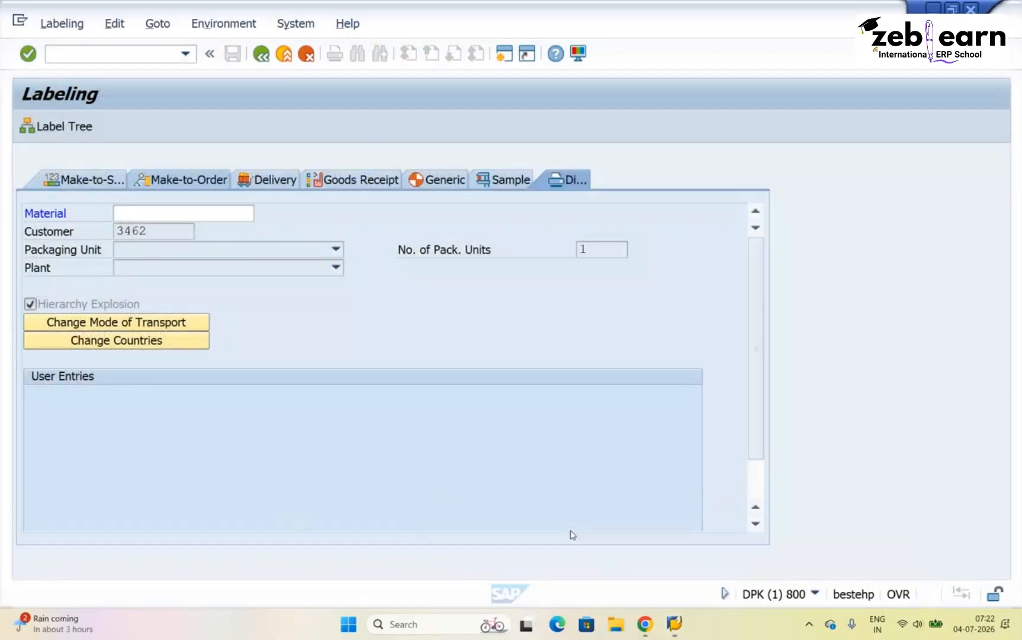
click(202, 212)
key(ctrl+v)
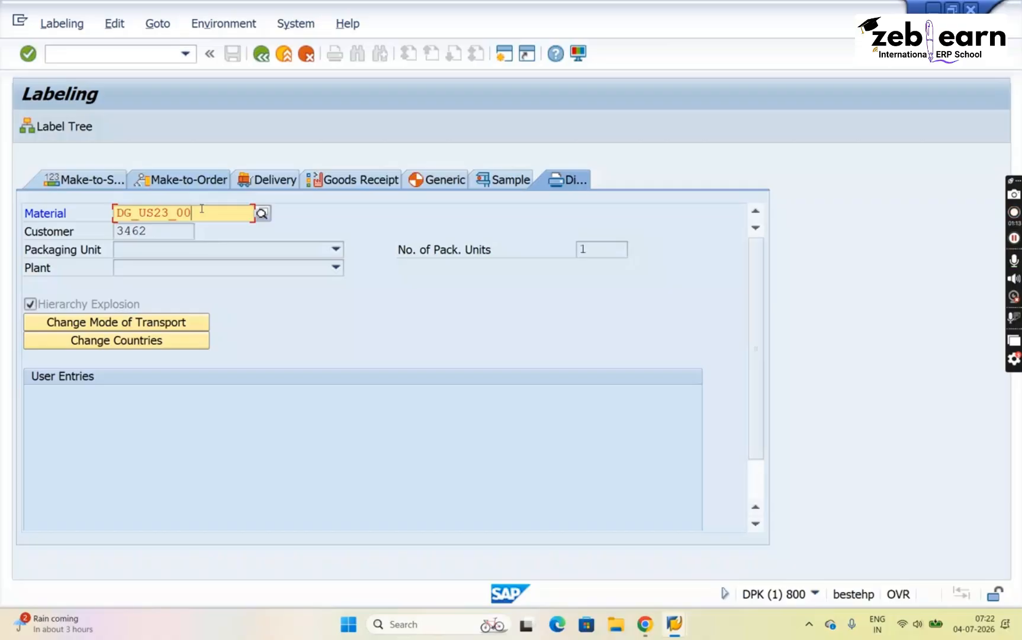
key(Return)
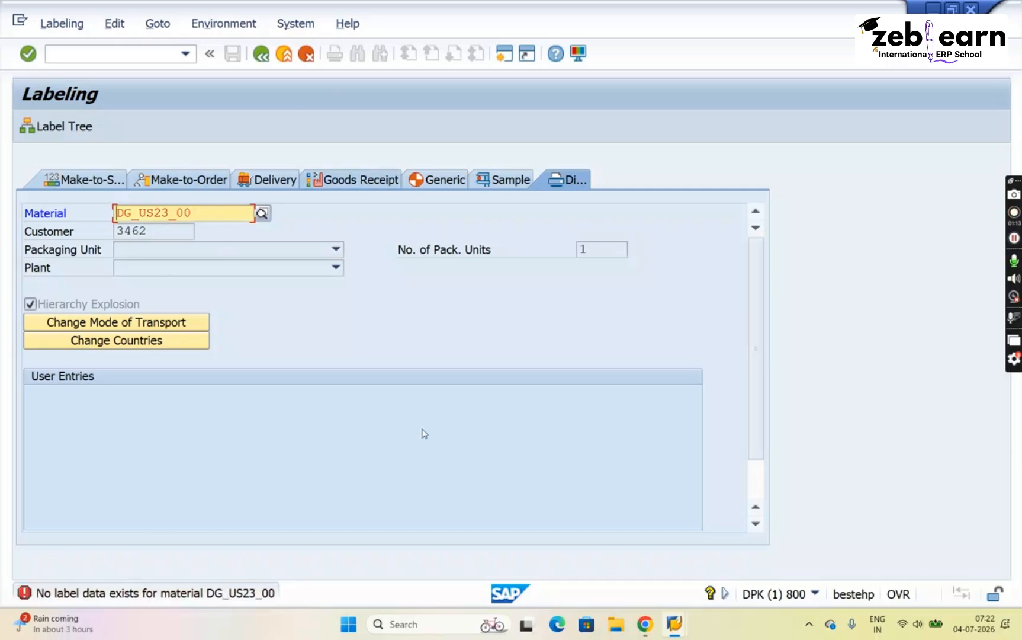
- Go back to the dangerous goods hit list and select the material number C-202 for copying
mouse_move(684, 628)
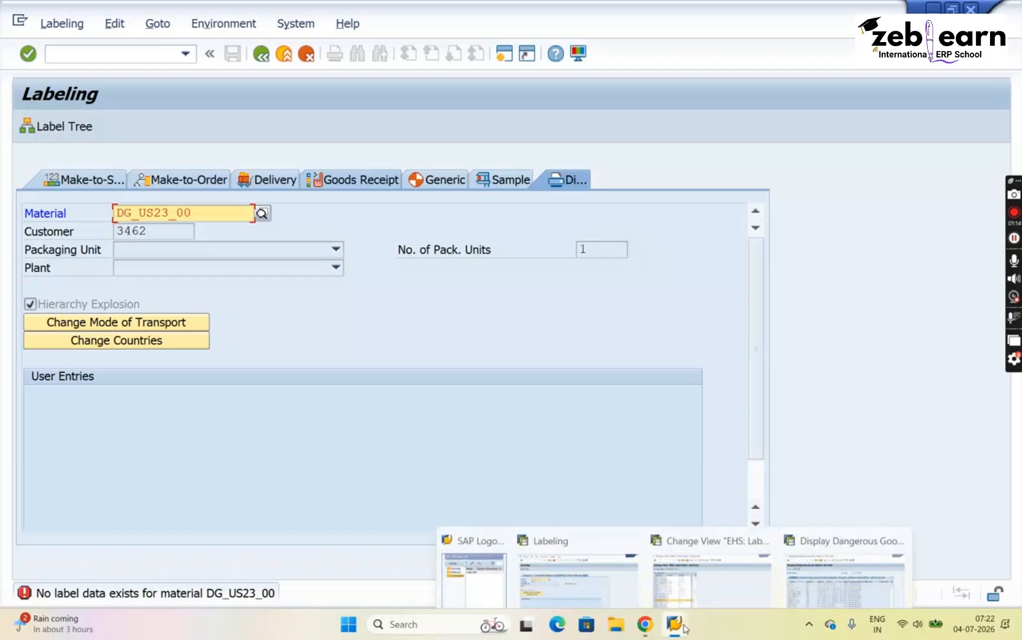
click(877, 536)
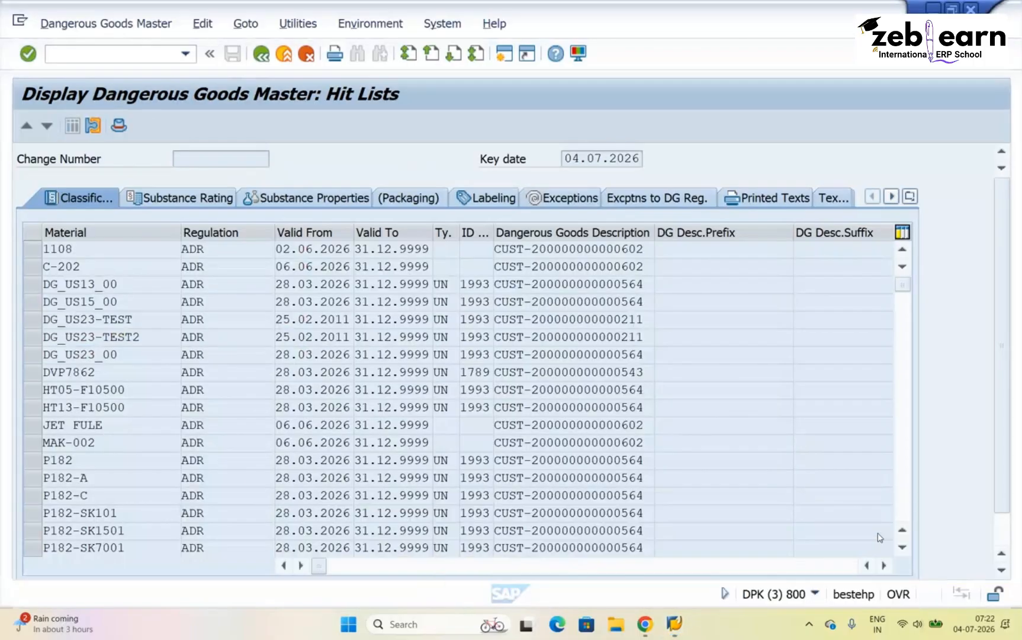
click(51, 360)
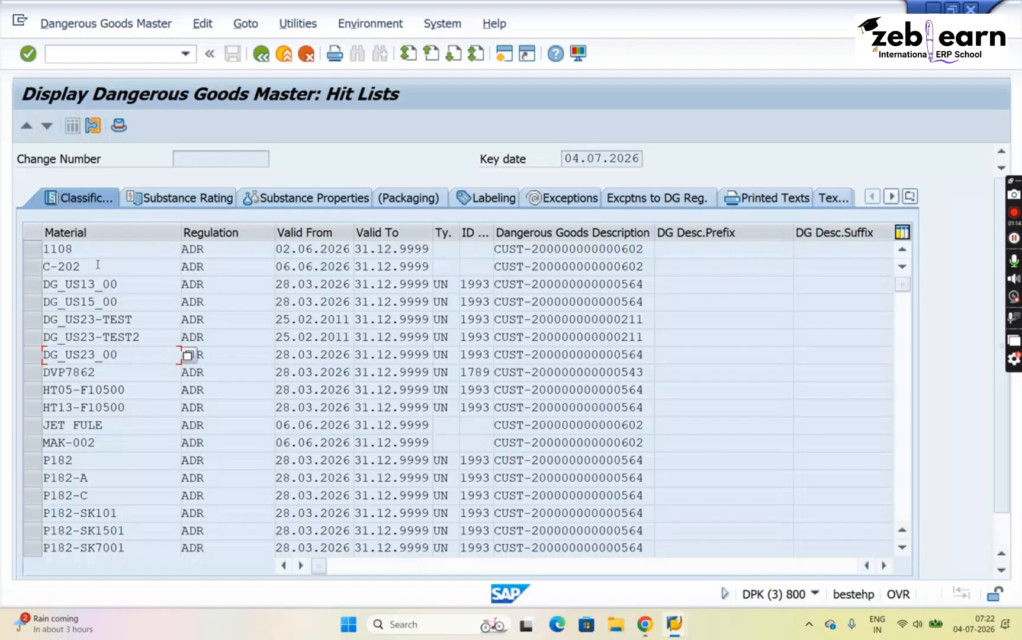
drag(97, 264, 41, 267)
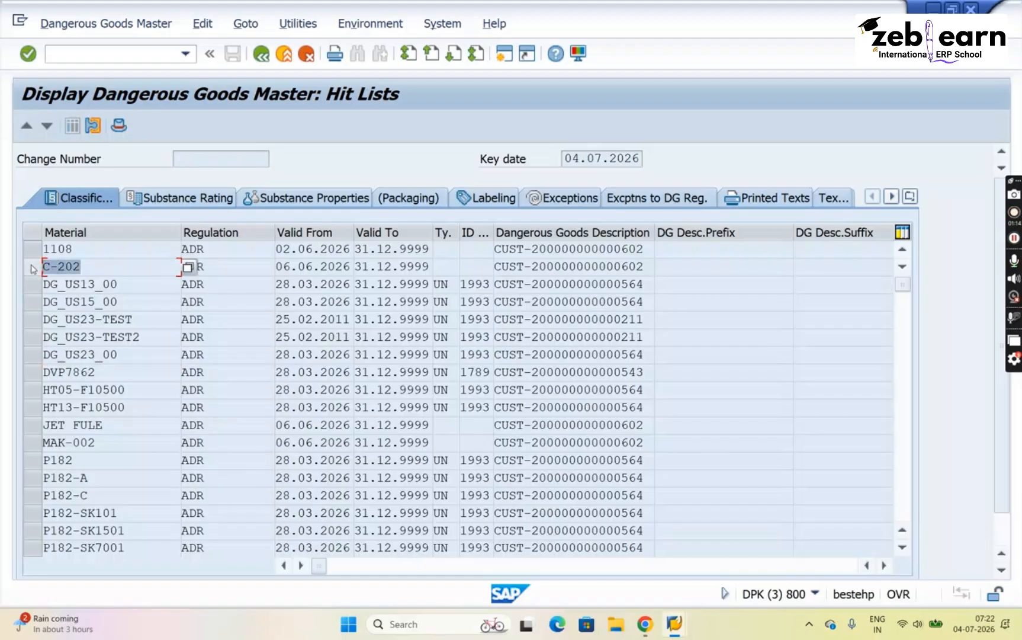
click(32, 268)
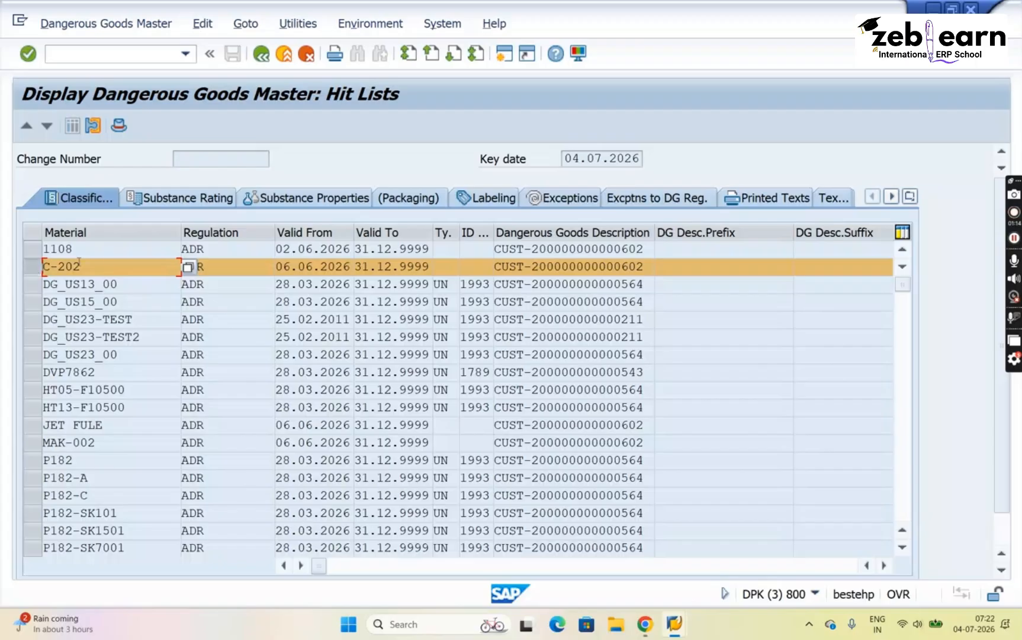
drag(101, 265, 32, 268)
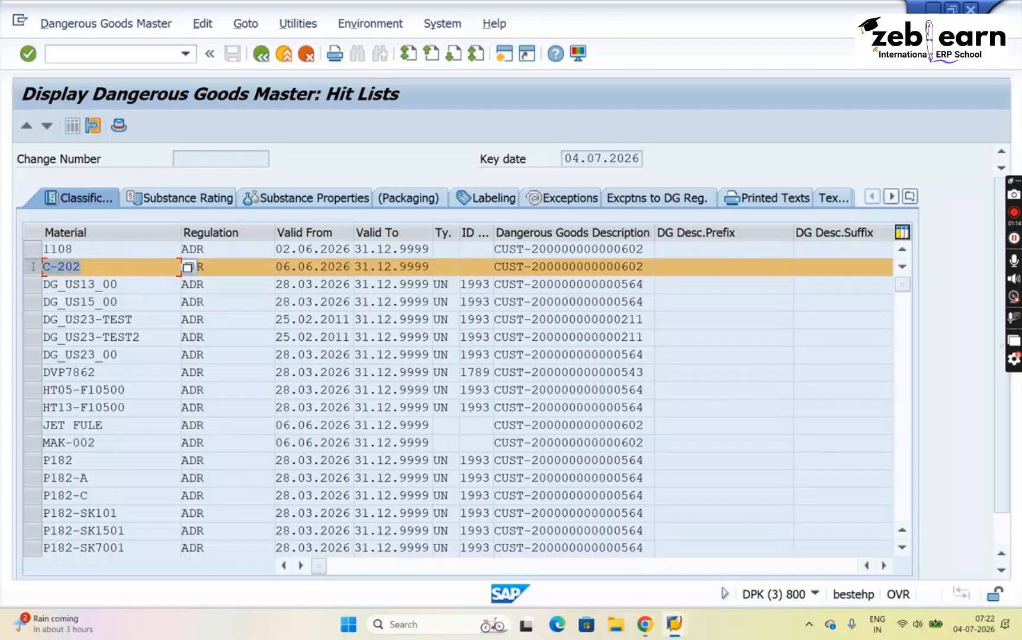
- Return to the Labeling session and try material C-202 for direct labeling in place of DG_US23_00
mouse_move(674, 624)
click(583, 548)
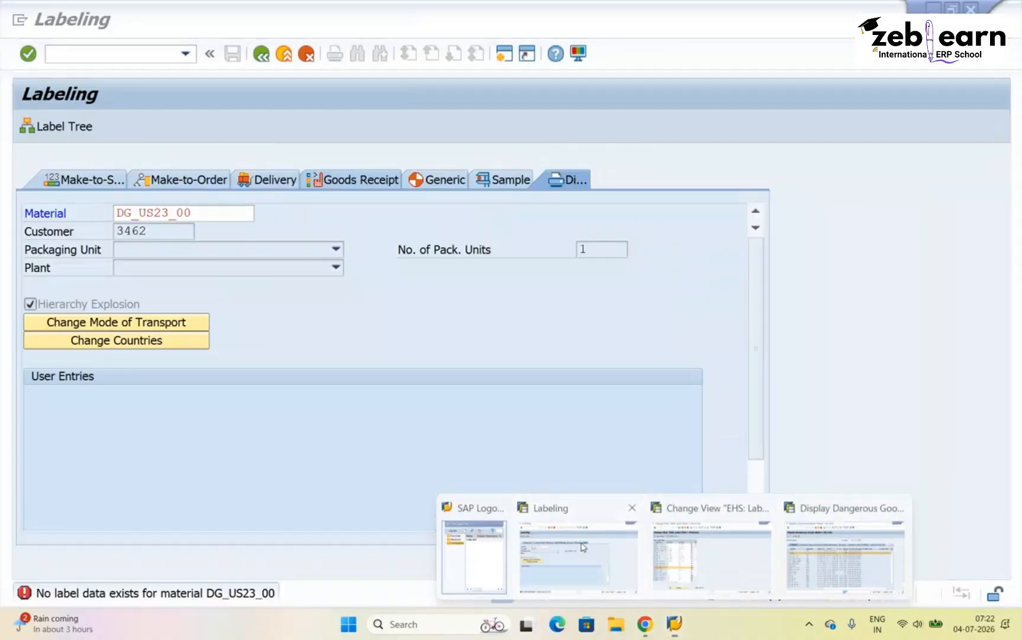
click(211, 213)
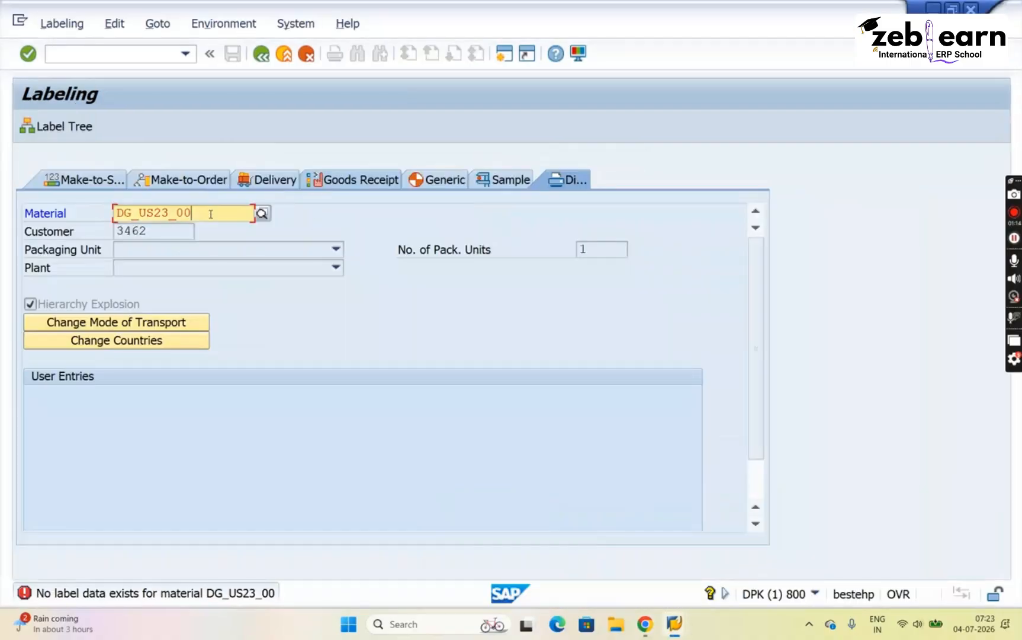
key(BackSpace)
key(BackSpace)
key(BackSpace)
key(BackSpace)
key(BackSpace)
key(BackSpace)
key(BackSpace)
key(BackSpace)
key(BackSpace)
key(BackSpace)
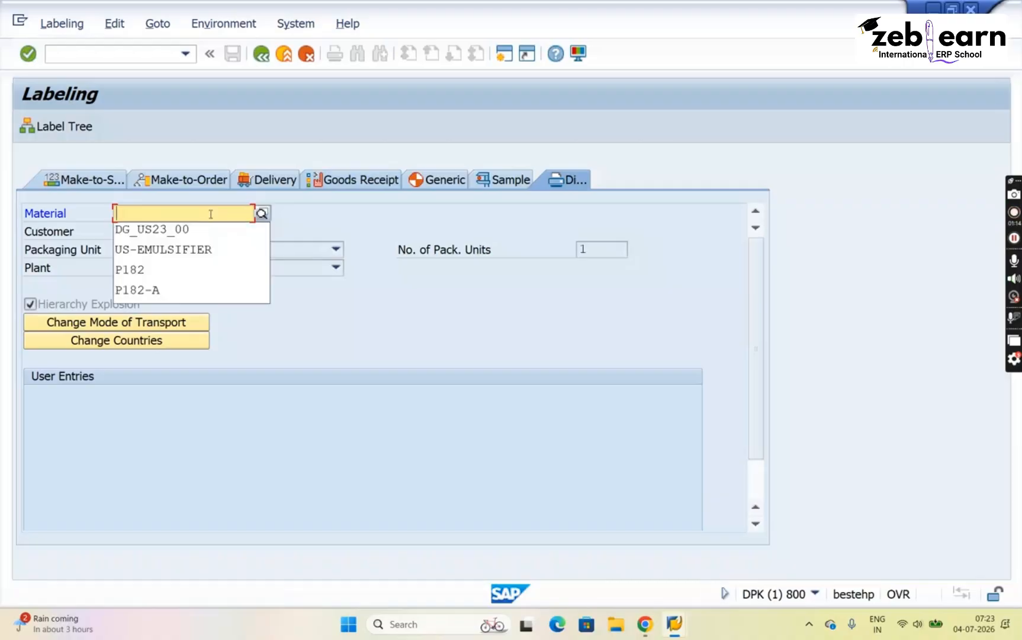
text(C-202)
key(Return)
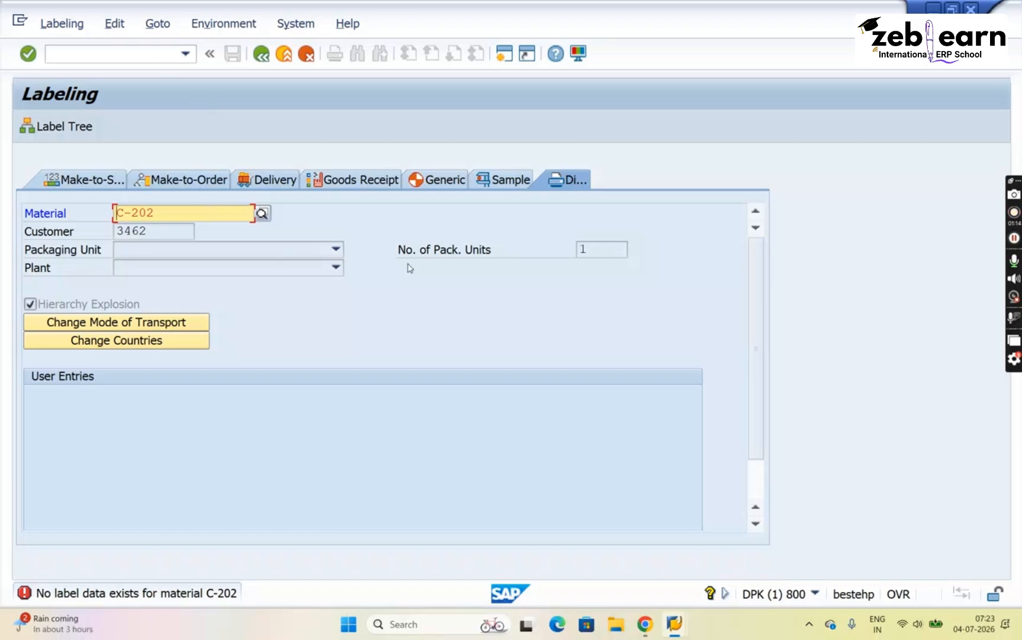
- Replace the material for direct labeling with P182 and submit it
key(Delete)
key(Delete)
key(Delete)
key(Delete)
key(Delete)
text(18)
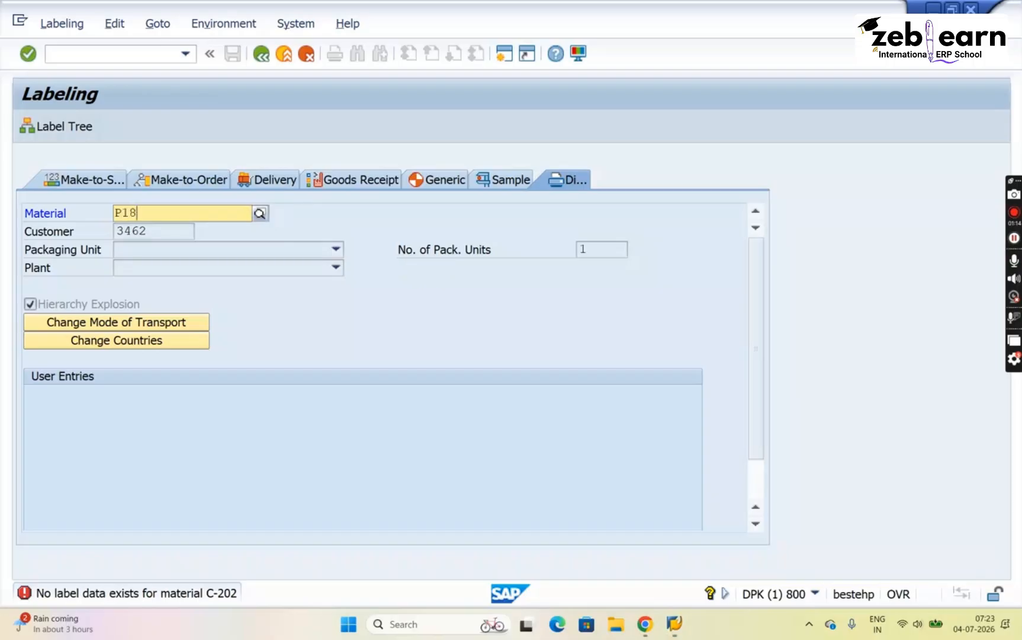
text(2)
key(Return)
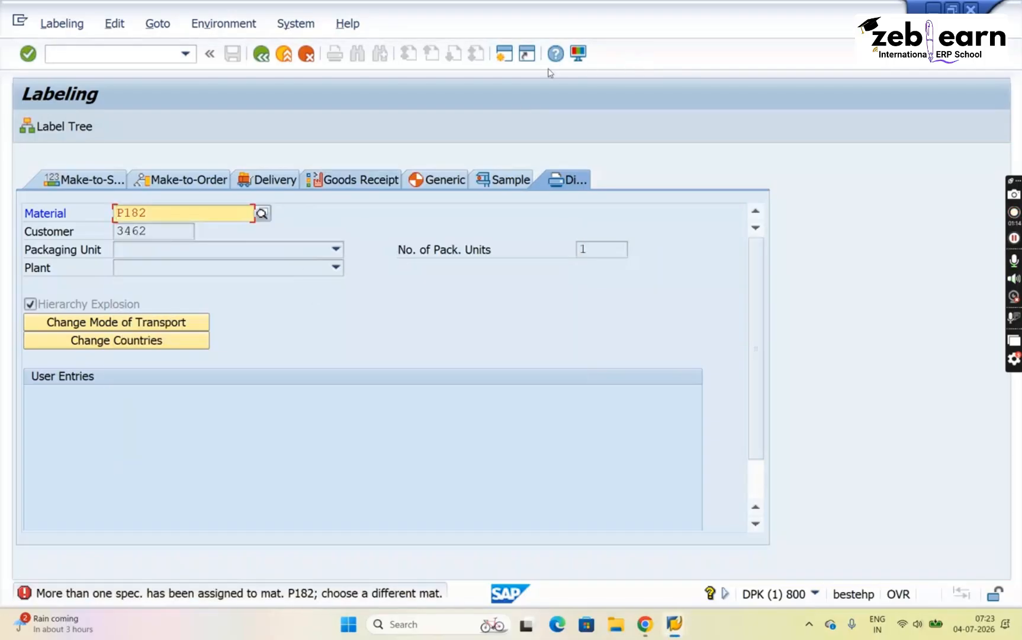
- Open a new session, start transaction MM02, and call up the view selection for material P182
mouse_move(669, 635)
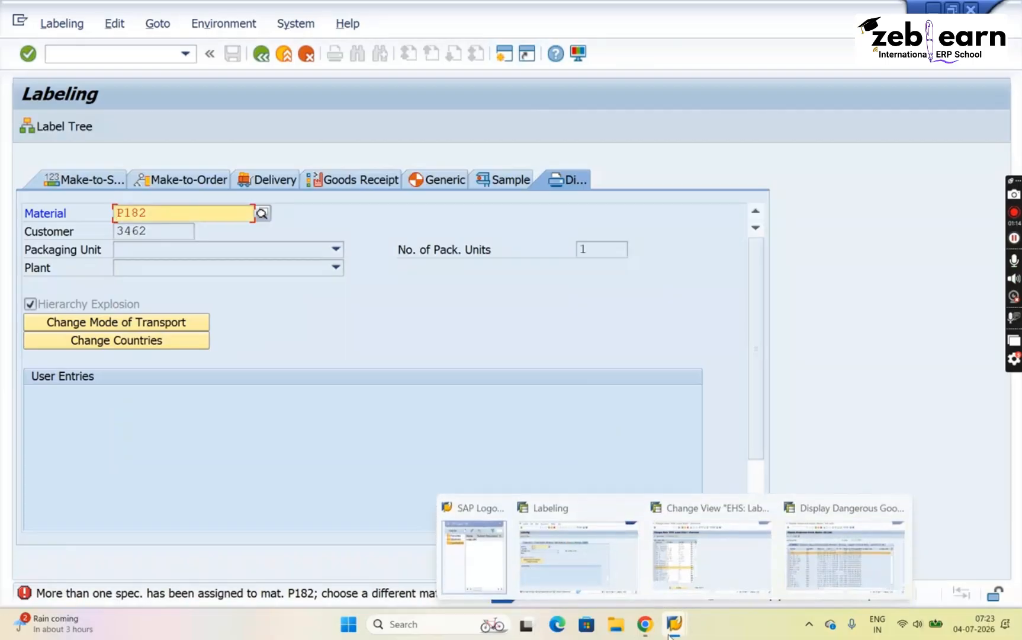
click(895, 506)
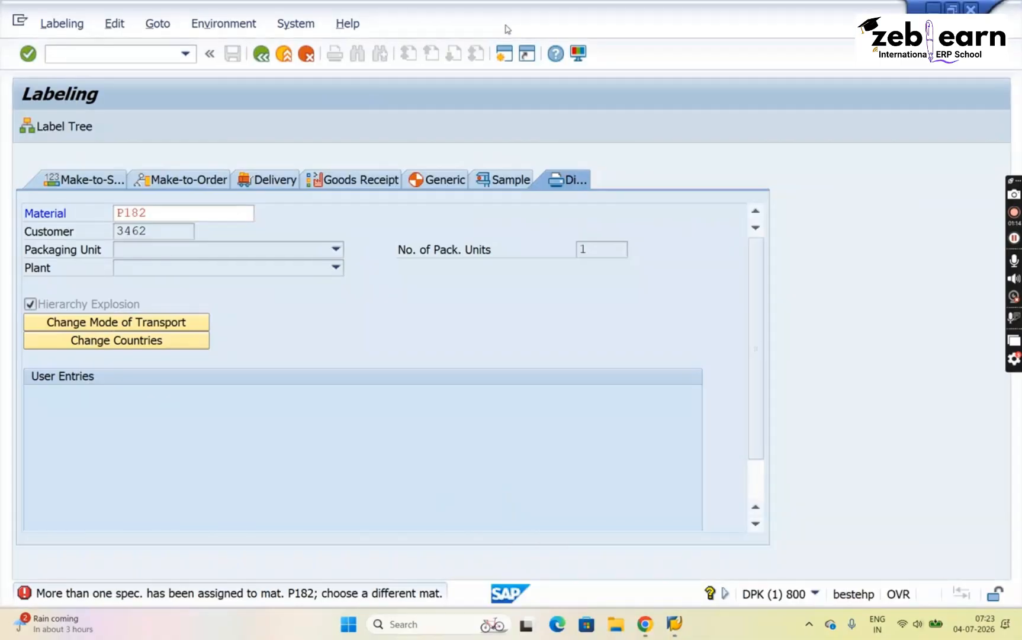
click(507, 57)
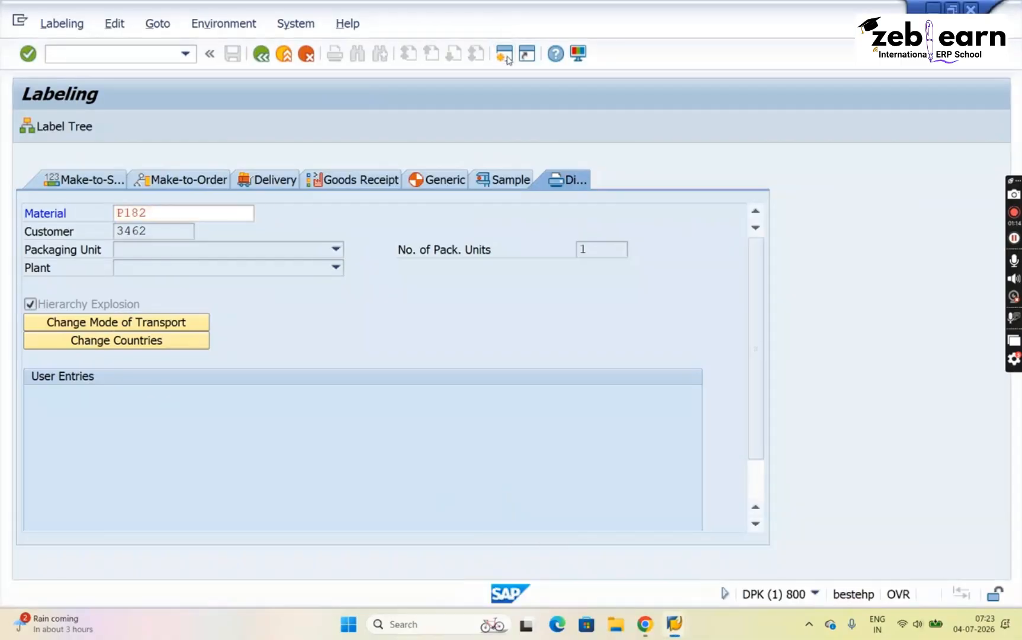
text(MM)
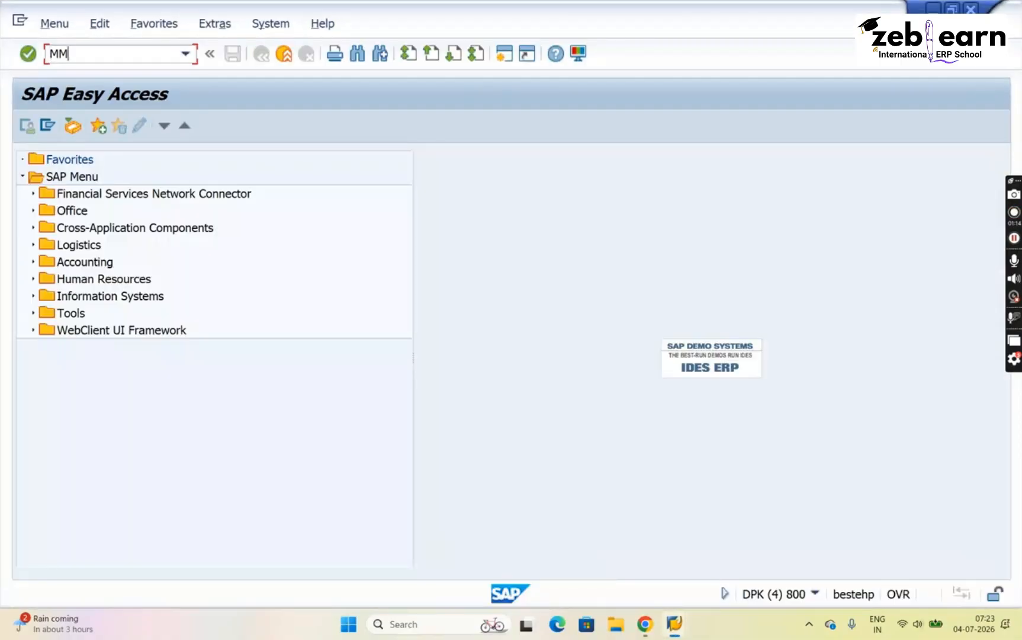
text(02)
key(Return)
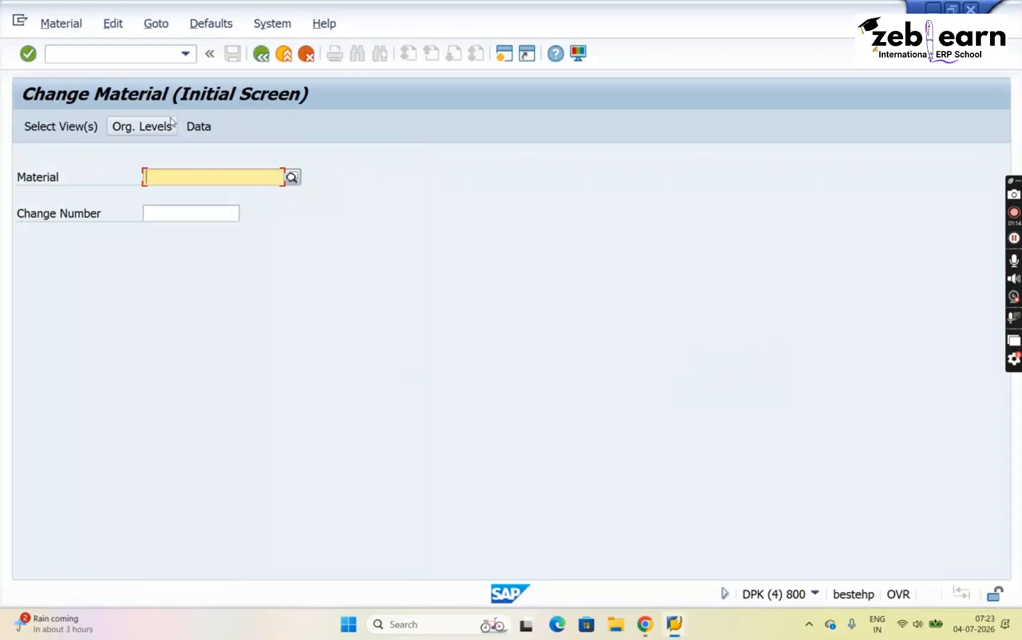
text(P182)
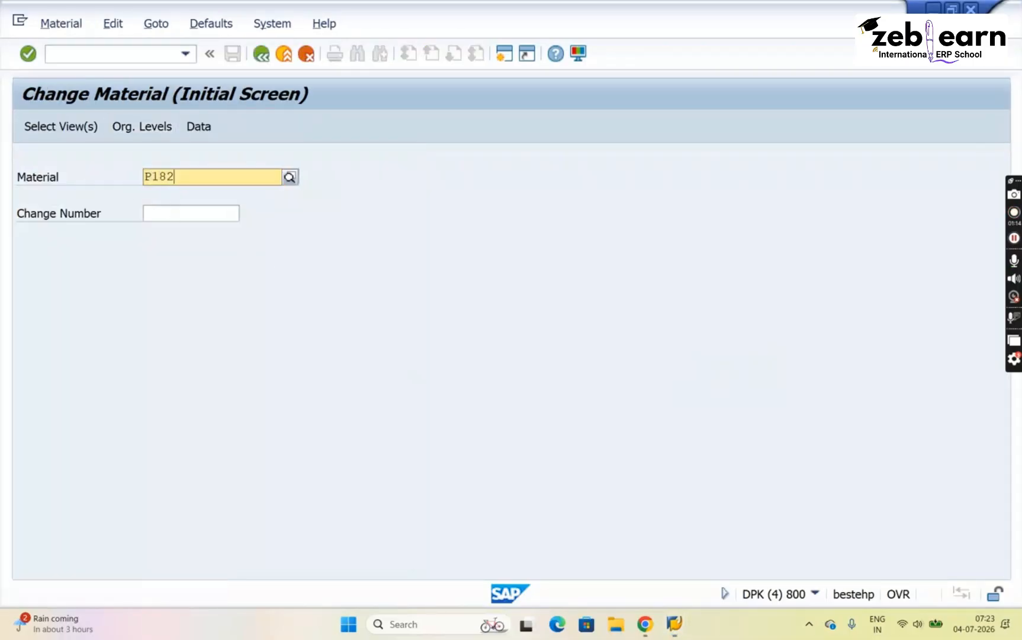
key(Return)
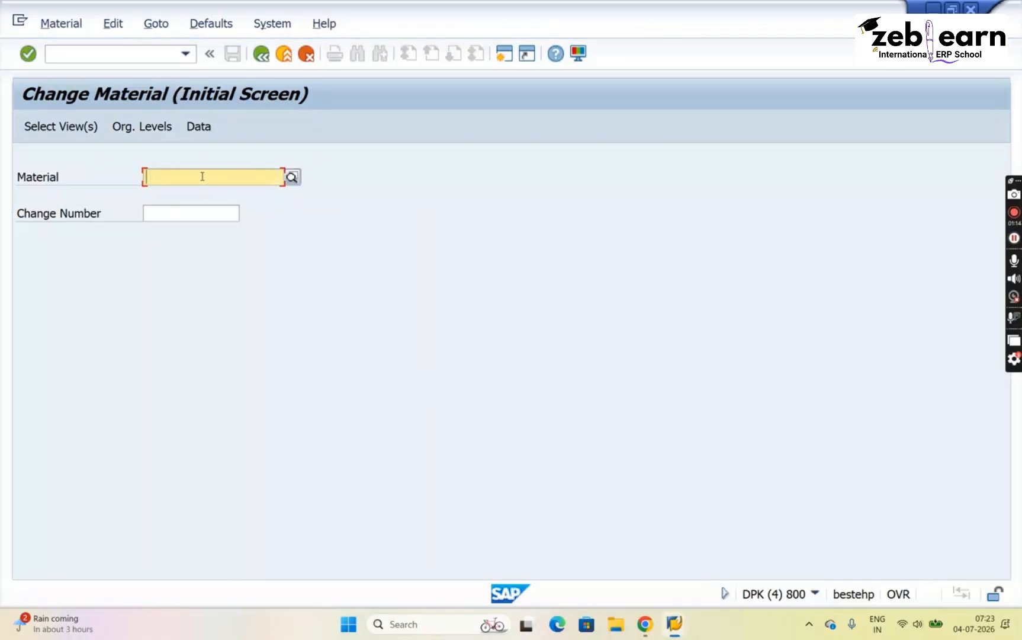
text(P182)
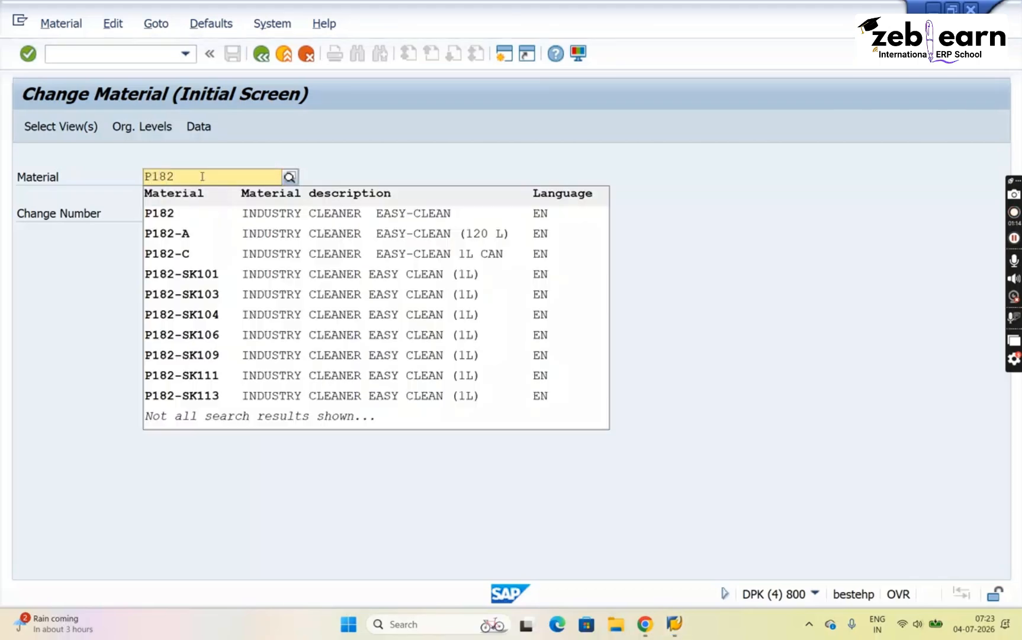
key(Return)
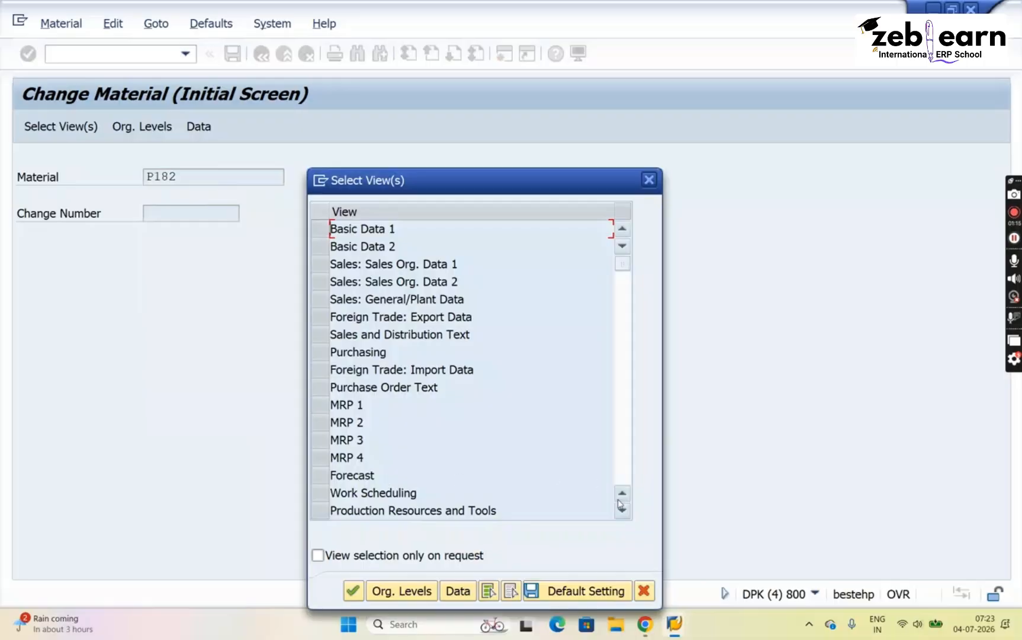
- Look through the list of views available for material P182, from Basic Data 1 to Label Data
click(621, 512)
click(621, 511)
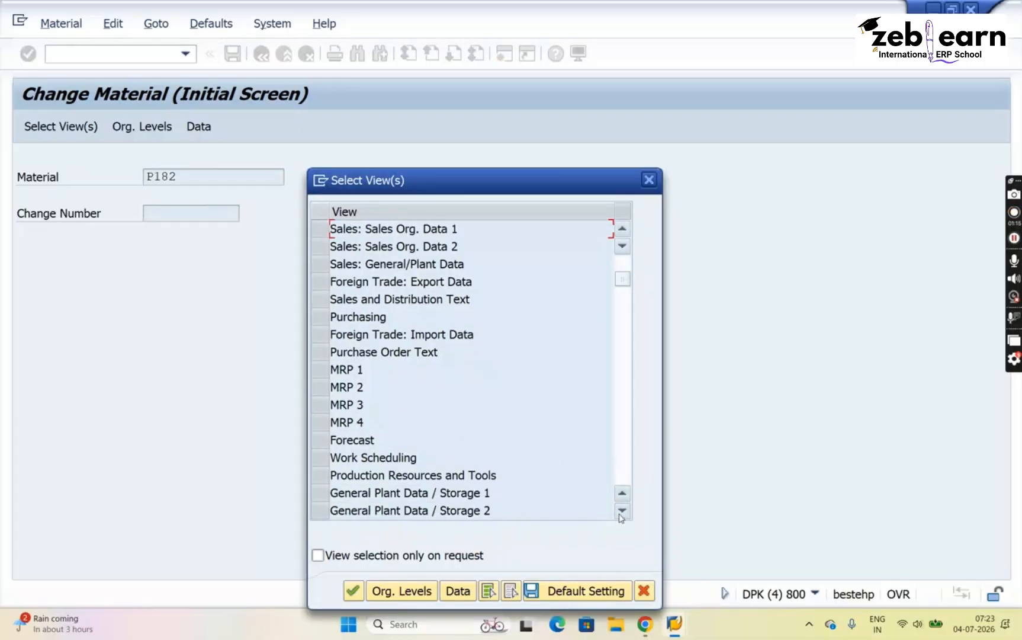
click(621, 512)
click(621, 512)
click(621, 511)
click(622, 512)
click(621, 512)
click(621, 512)
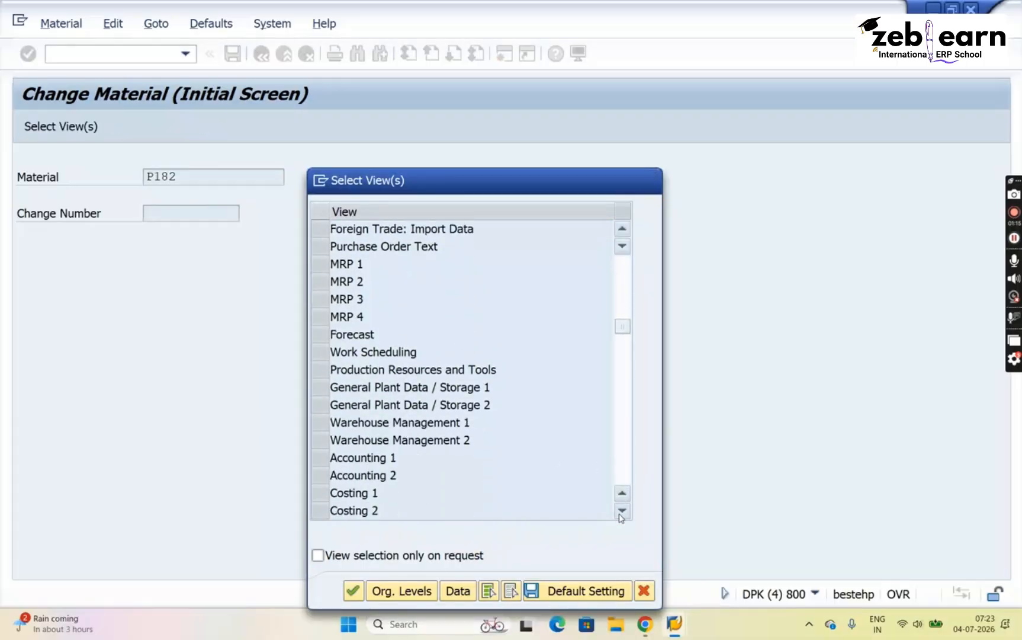
click(621, 512)
click(621, 511)
click(621, 512)
click(621, 512)
click(621, 512)
click(621, 511)
click(622, 511)
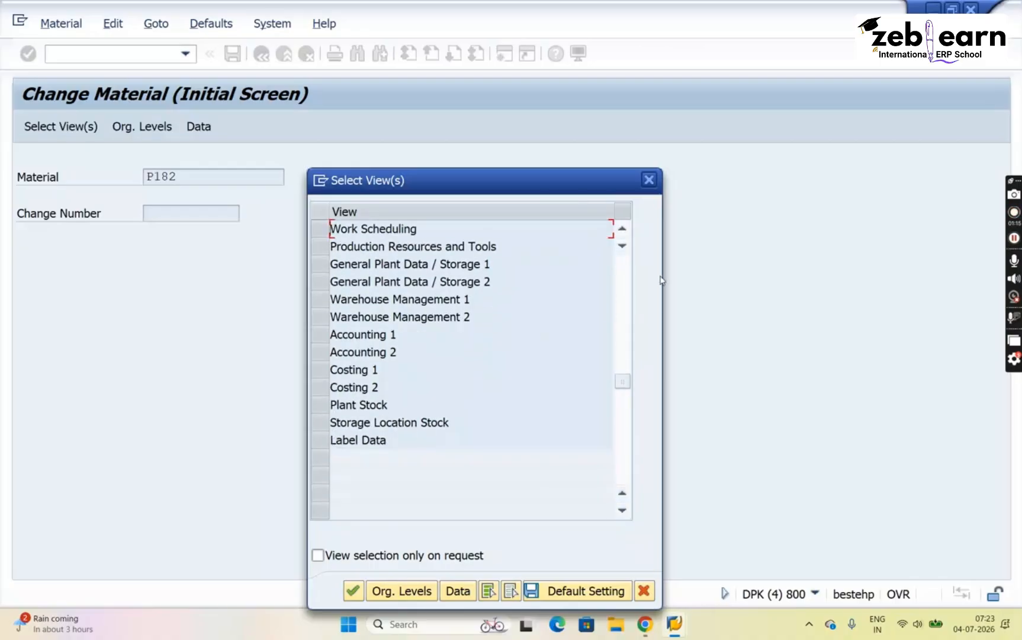
click(621, 275)
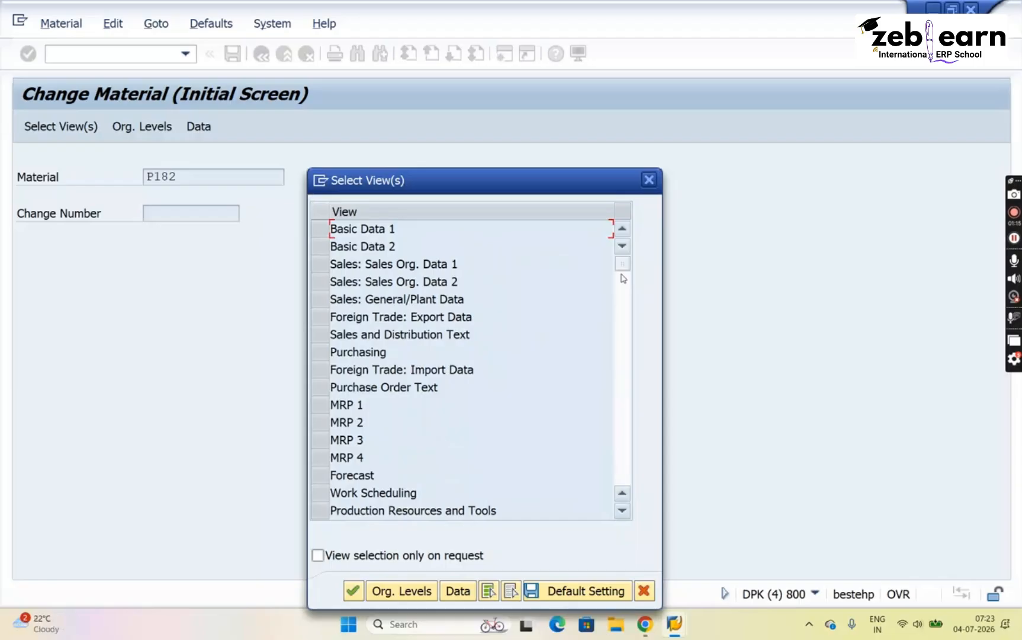
click(621, 275)
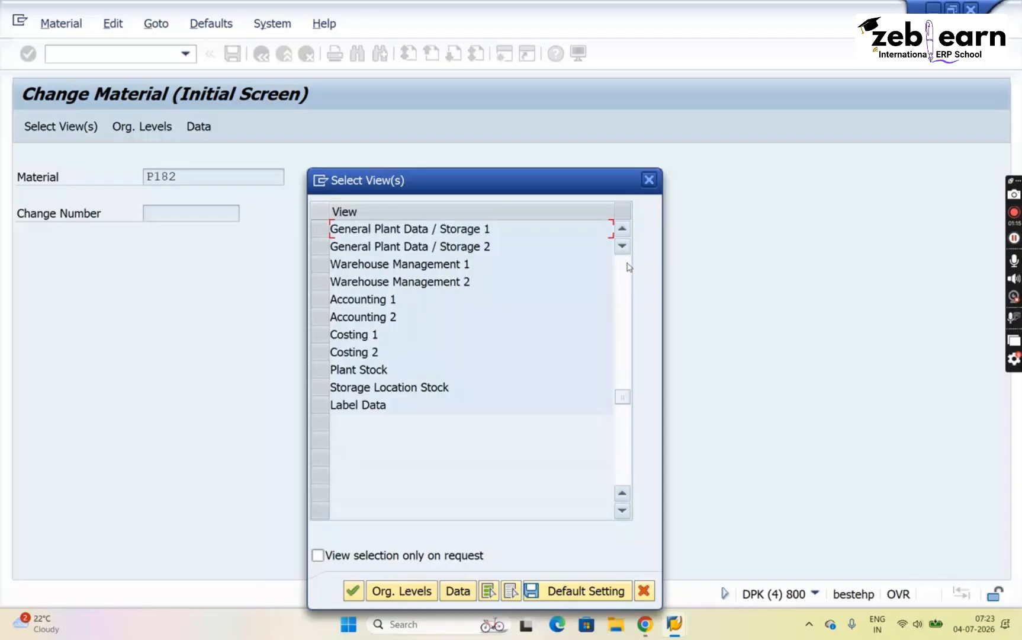
click(626, 265)
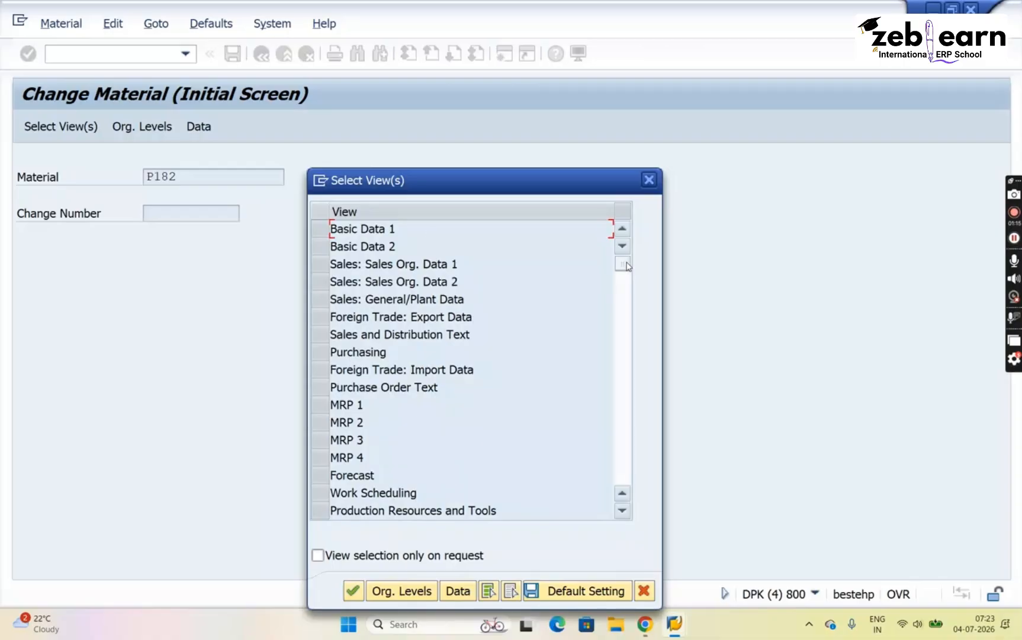
- Open material P182 with the Basic Data 1 and Basic Data 2 views selected, and display Basic Data 2
click(323, 228)
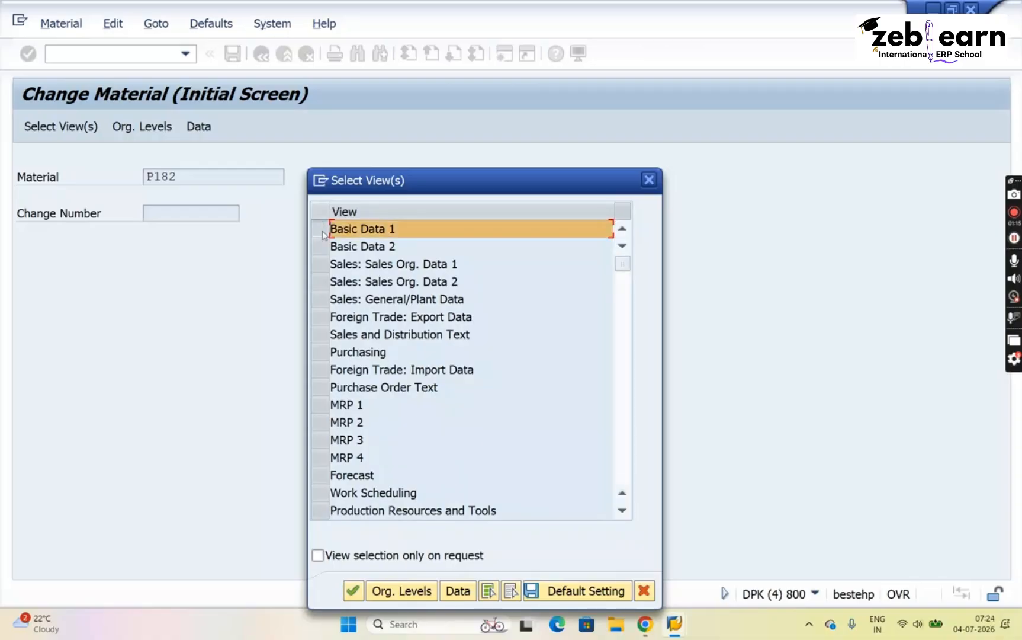
click(323, 247)
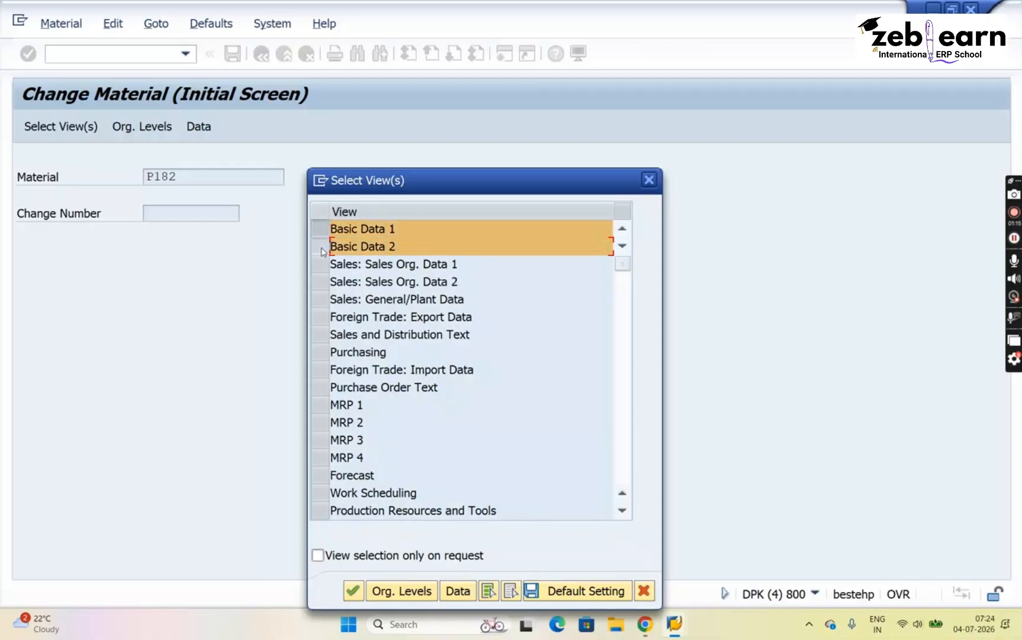
click(354, 594)
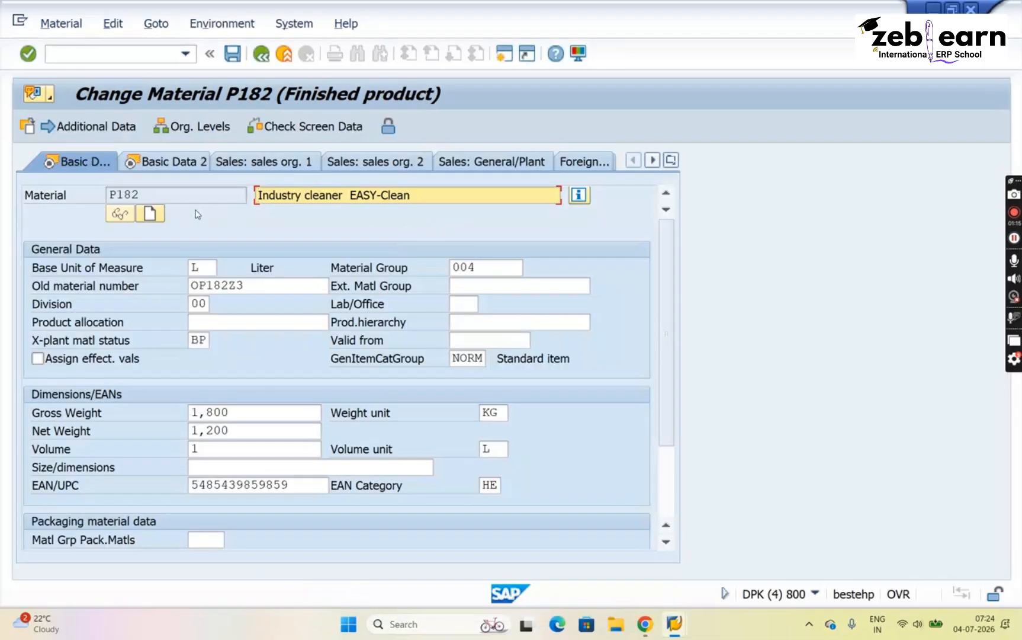
click(159, 169)
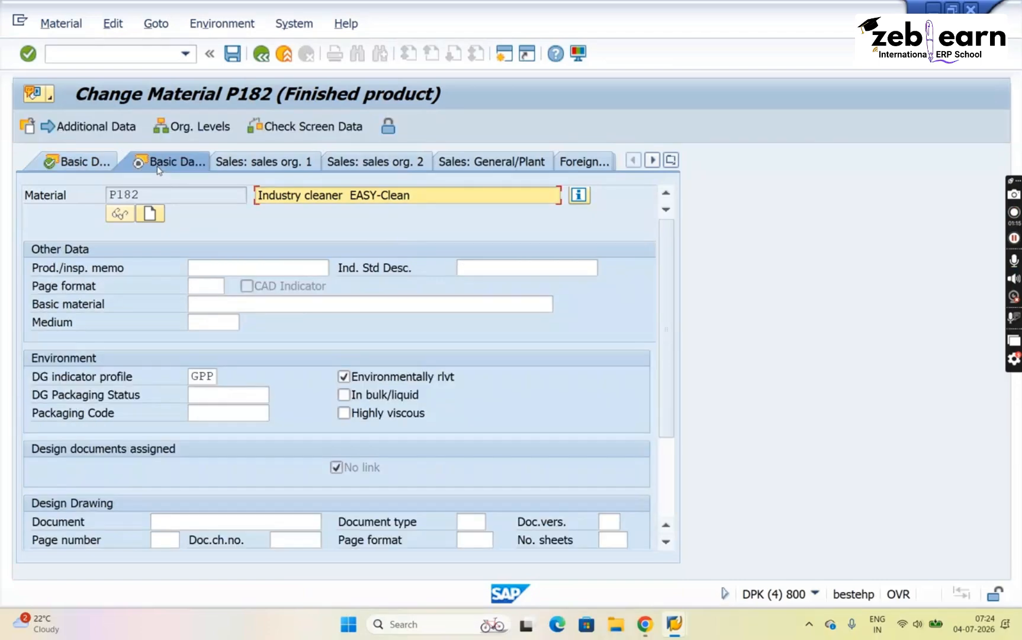
- Examine P182's remaining views, trying sales org. 1 and storage location stock and dismissing both organizational levels requests
click(282, 165)
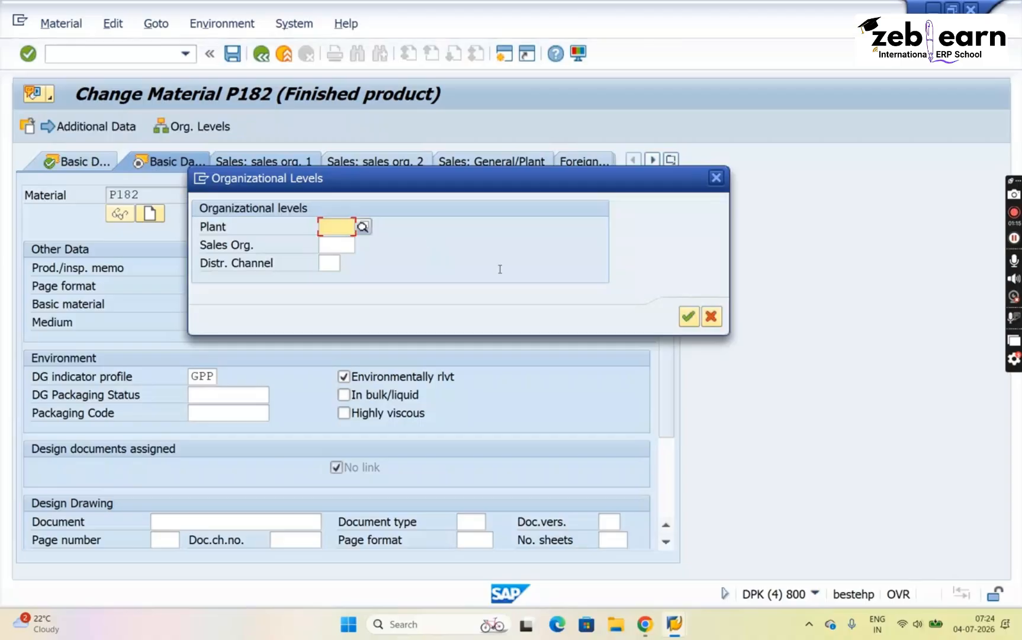
click(717, 177)
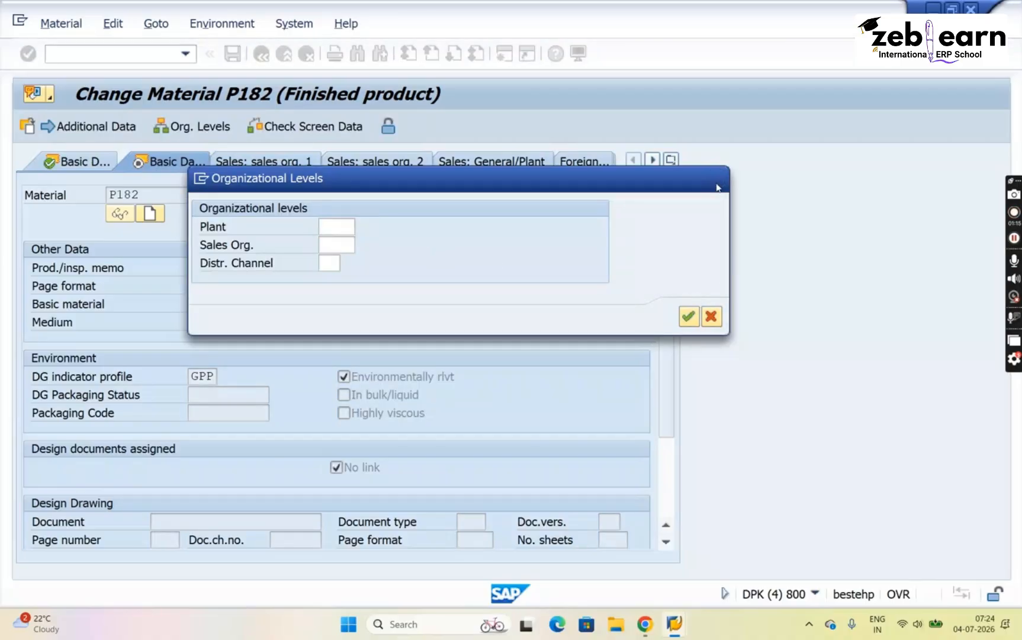
click(657, 160)
click(658, 160)
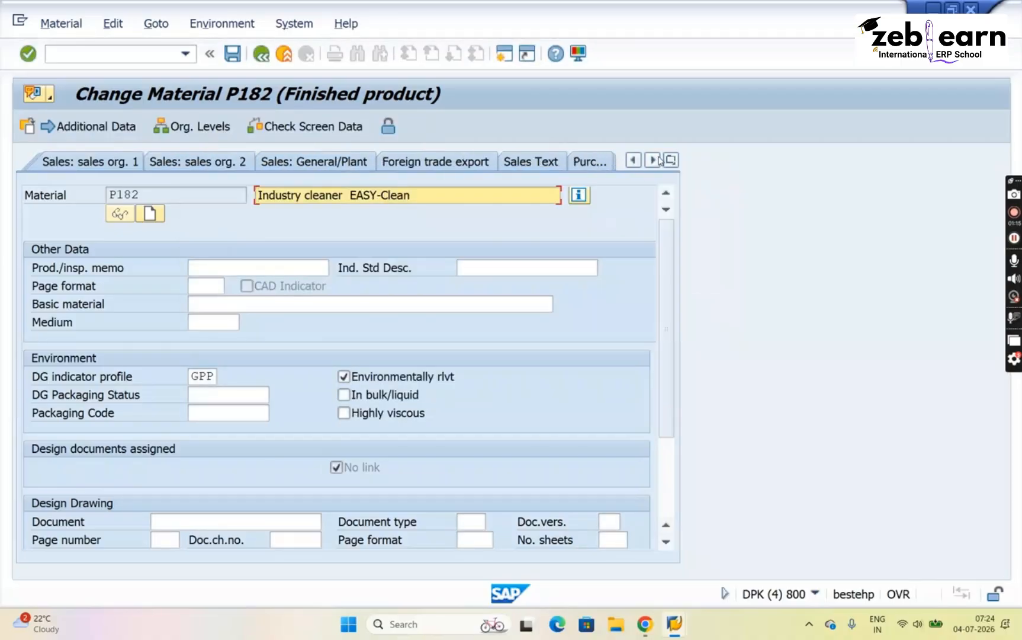
double_click(658, 160)
click(657, 160)
double_click(657, 160)
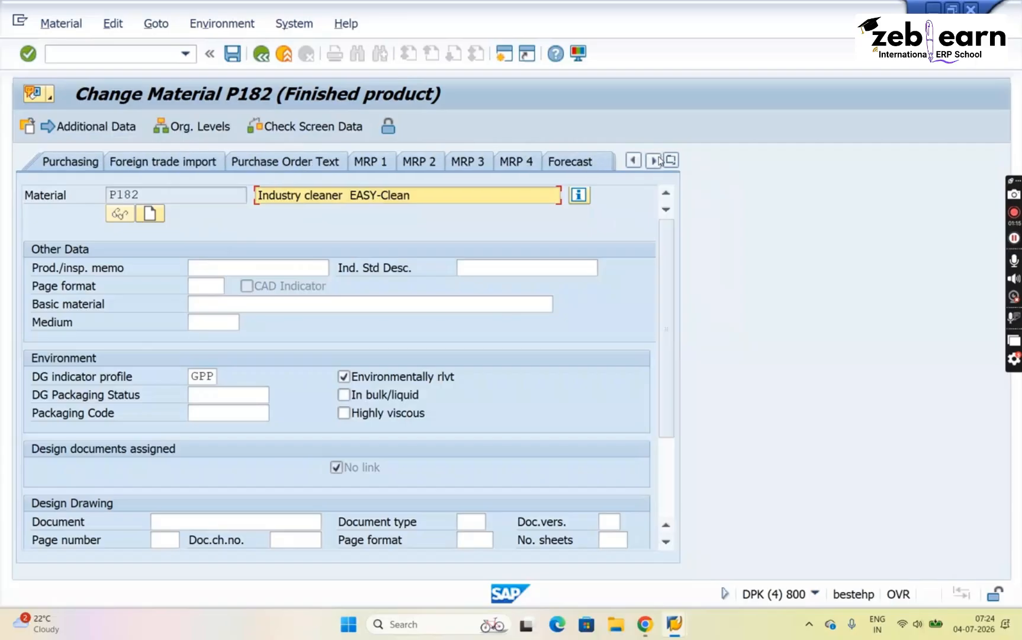
double_click(657, 160)
double_click(657, 160)
double_click(657, 160)
double_click(657, 160)
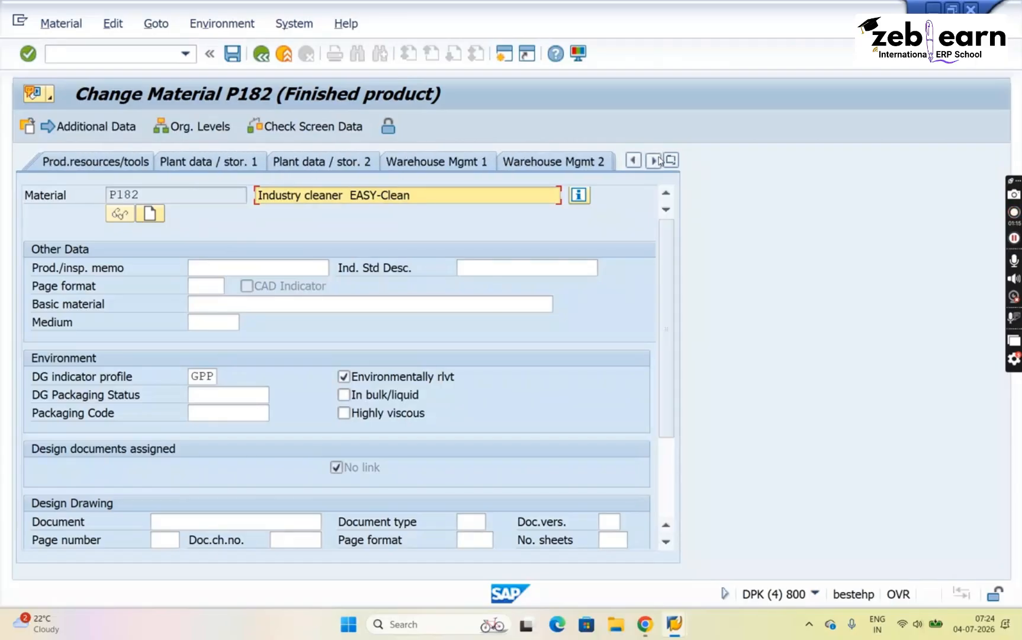
double_click(657, 159)
double_click(657, 159)
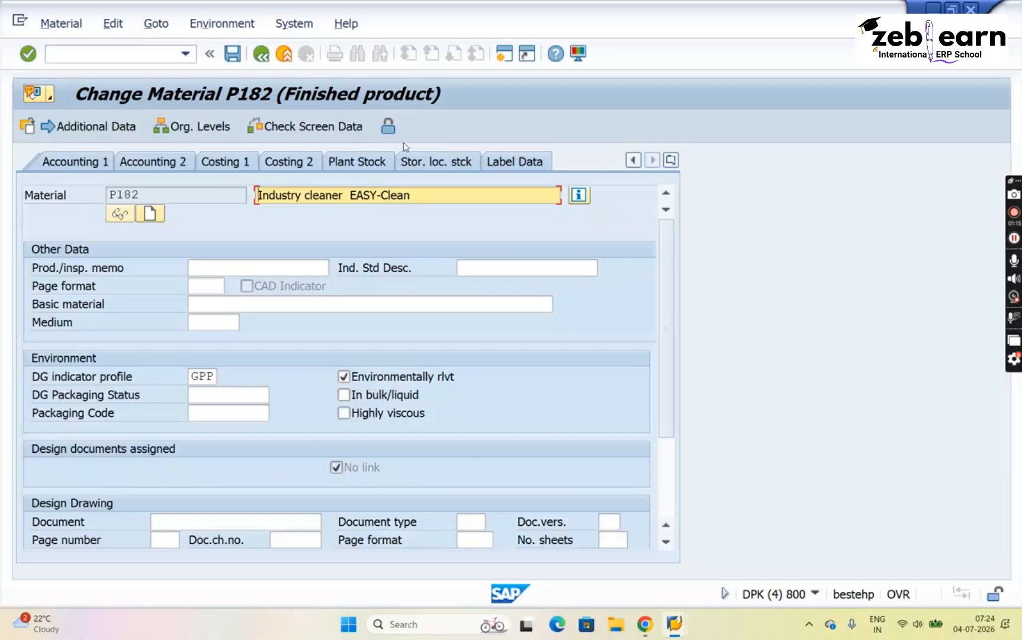
click(420, 162)
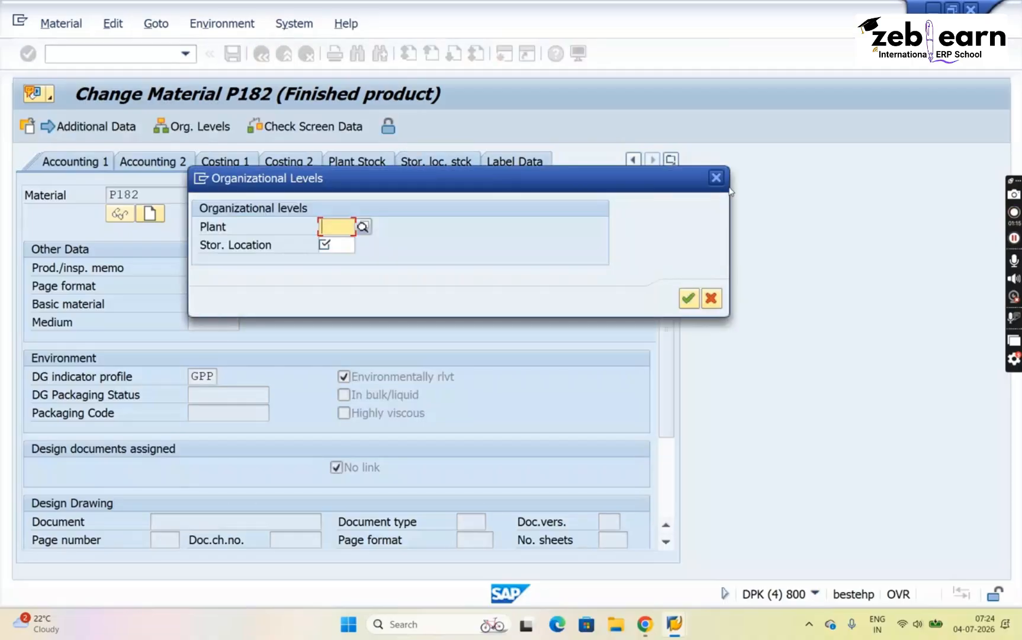
click(716, 179)
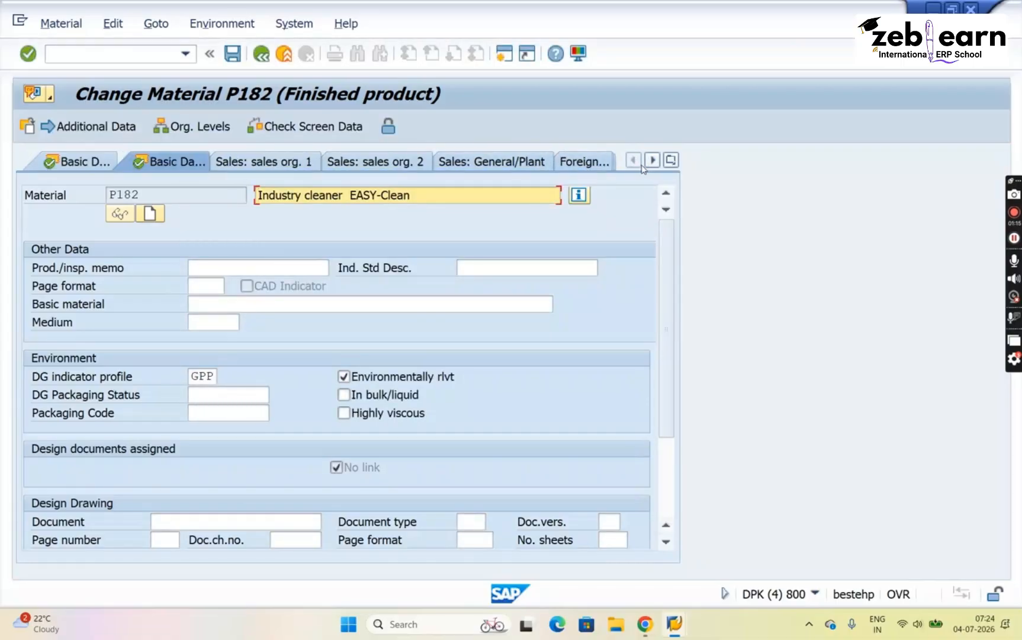
- Page through material P182's remaining views and display its Label Data view
click(660, 167)
click(659, 167)
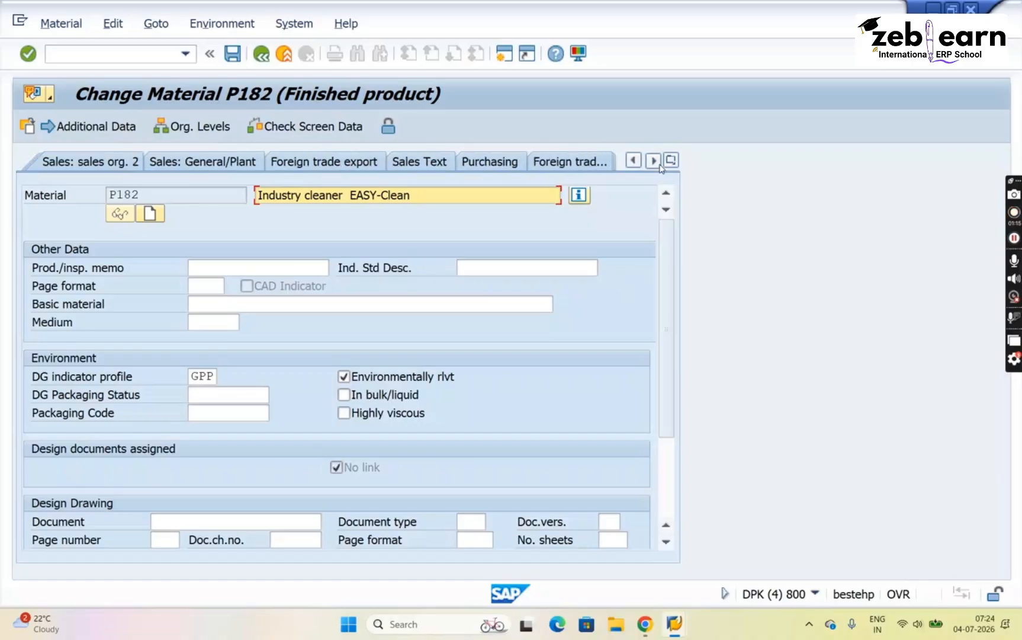
click(660, 166)
click(660, 166)
click(659, 167)
click(660, 166)
click(659, 166)
click(659, 166)
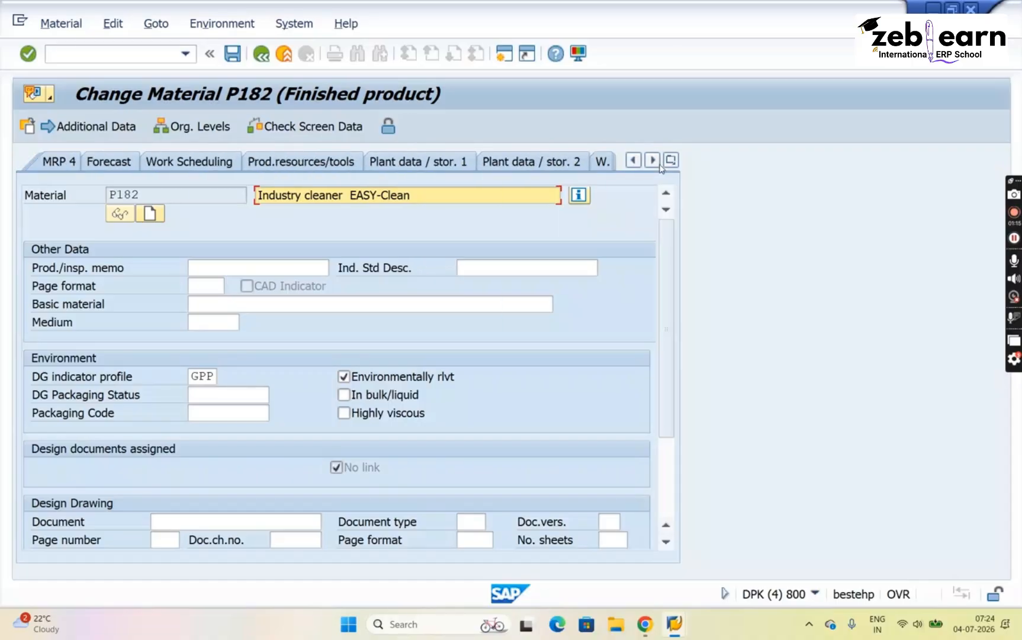
click(660, 167)
click(660, 167)
click(660, 166)
click(659, 166)
click(660, 166)
click(660, 166)
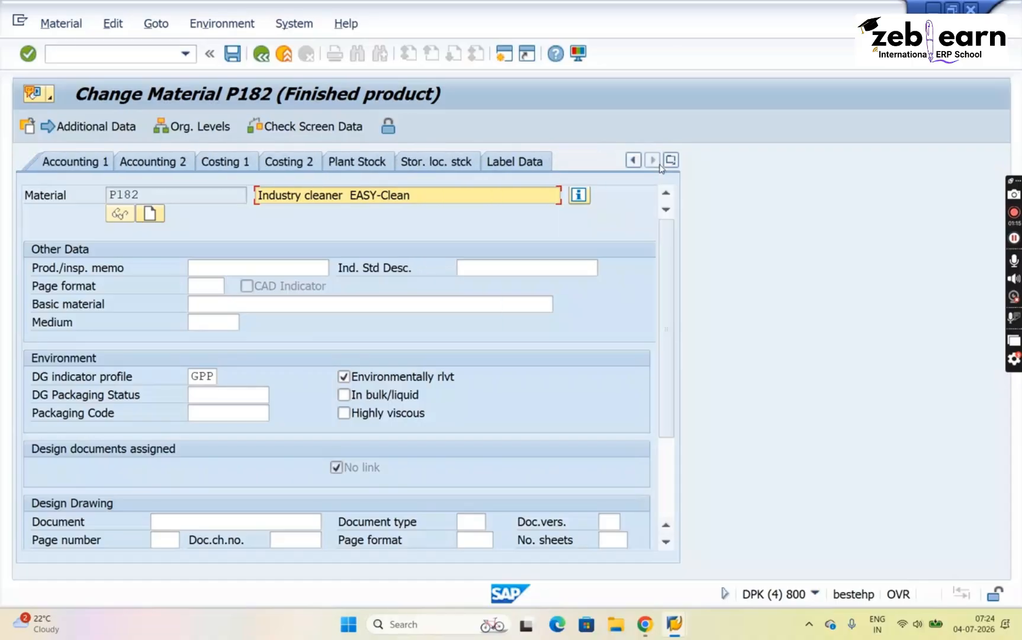
click(530, 161)
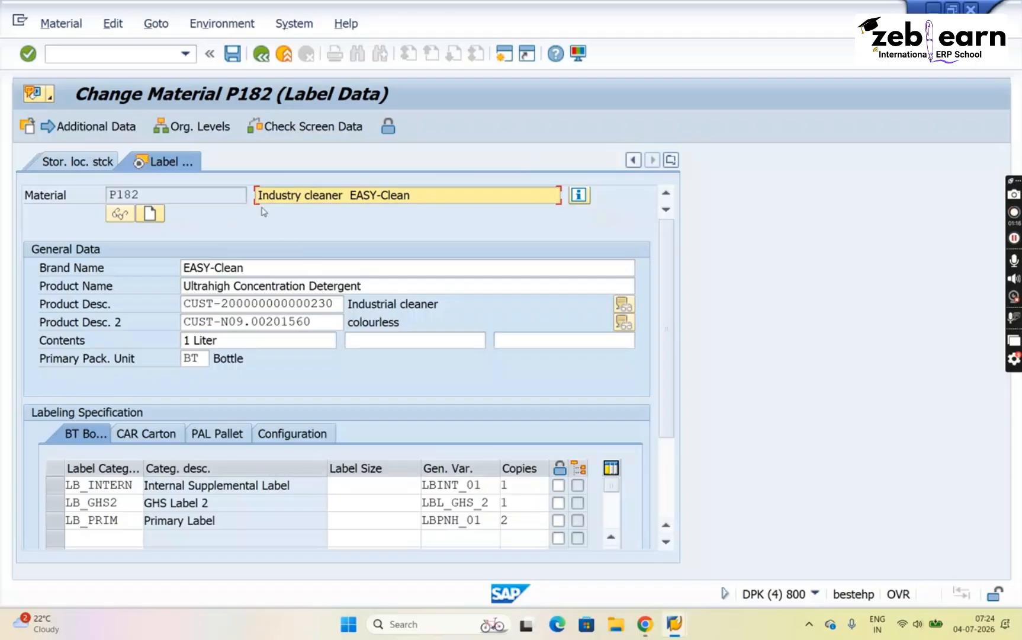
- Open material P182's additional data and display its specification assignments
click(83, 126)
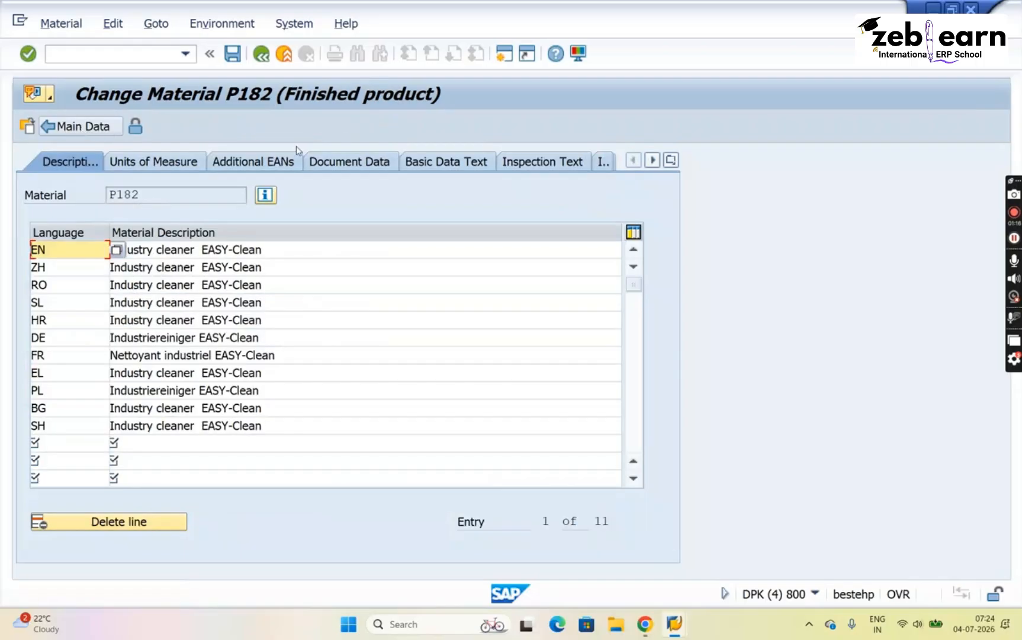
click(653, 161)
click(654, 162)
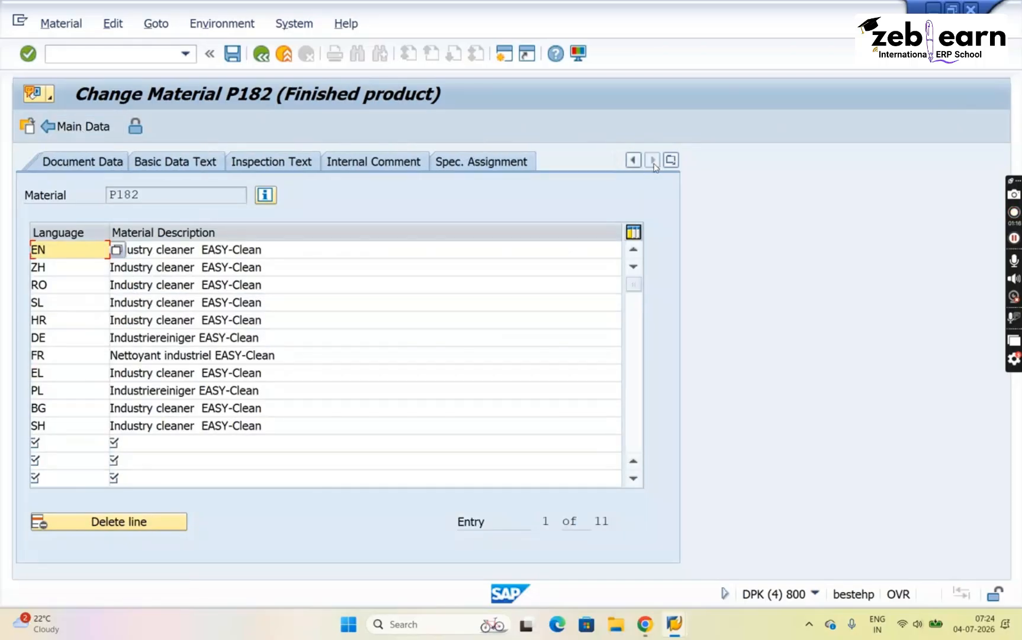
click(499, 169)
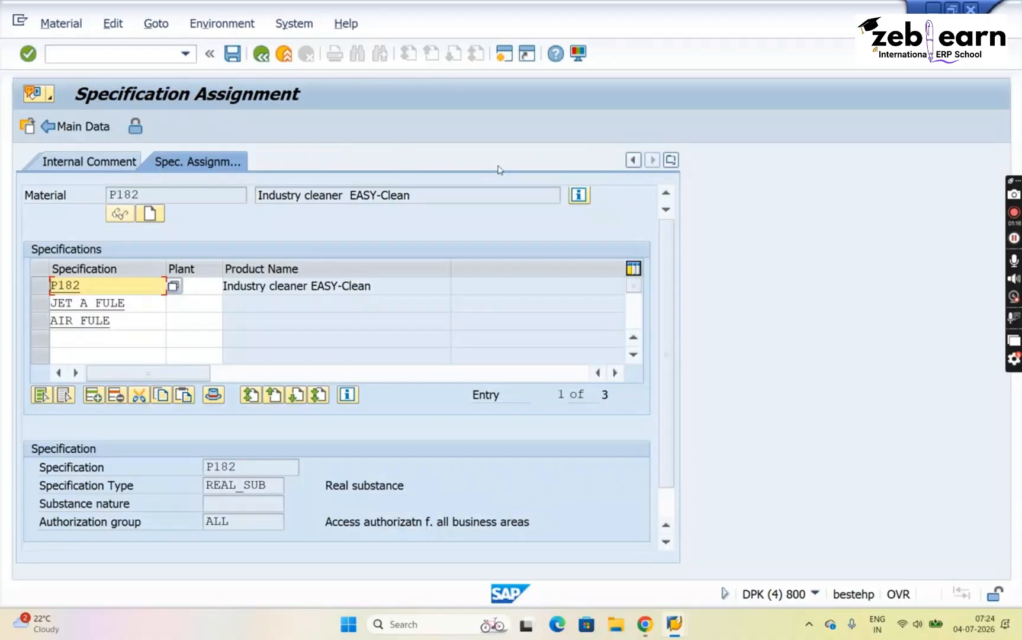
- Delete the JET A FULE and AIR FULE specification assignments from material P182 and save the material
click(40, 302)
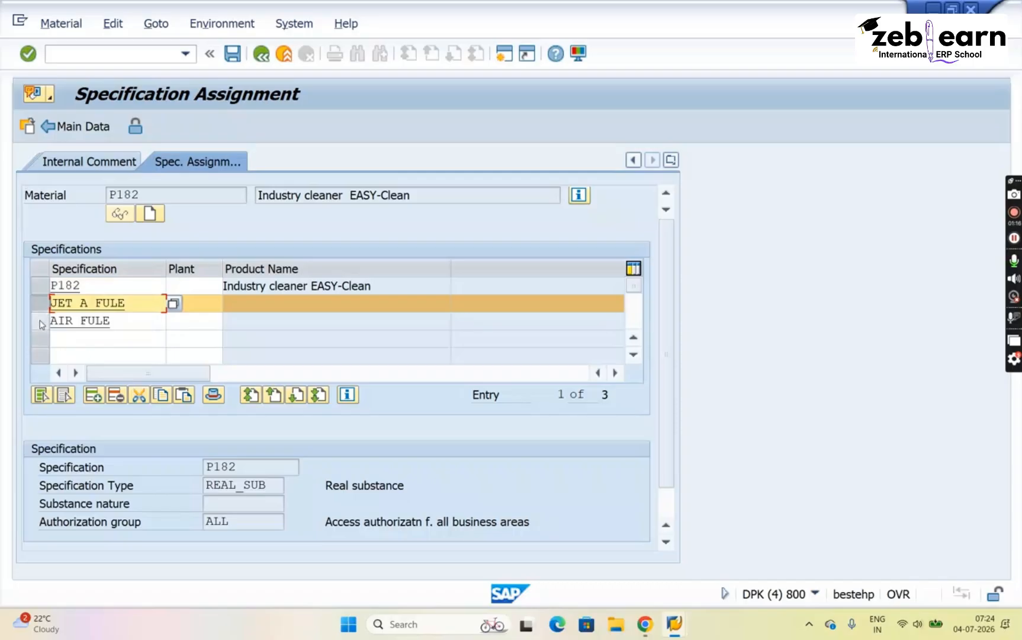
click(120, 400)
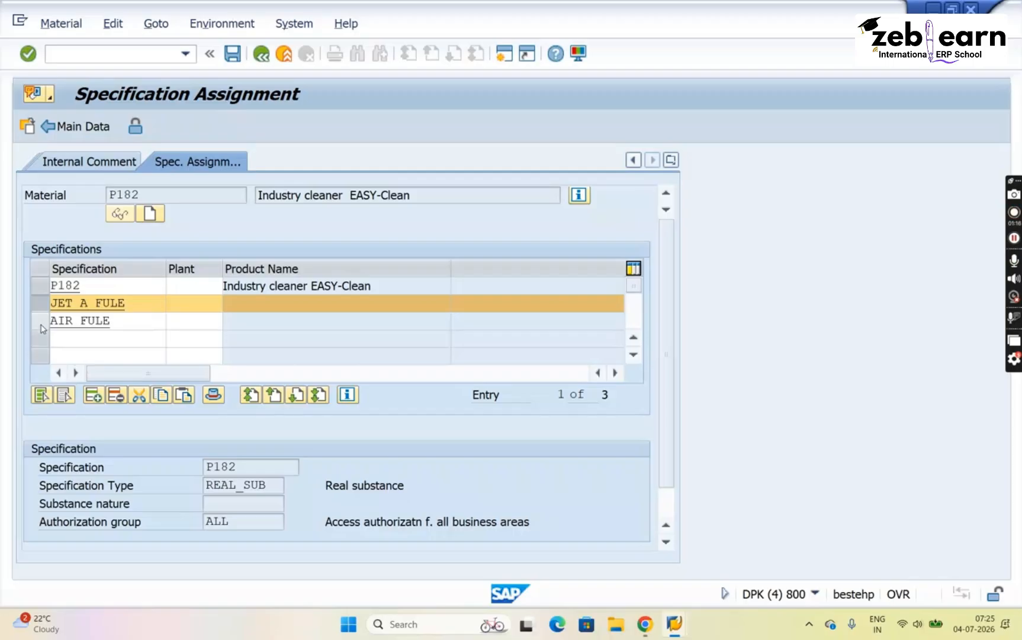
click(40, 323)
click(117, 397)
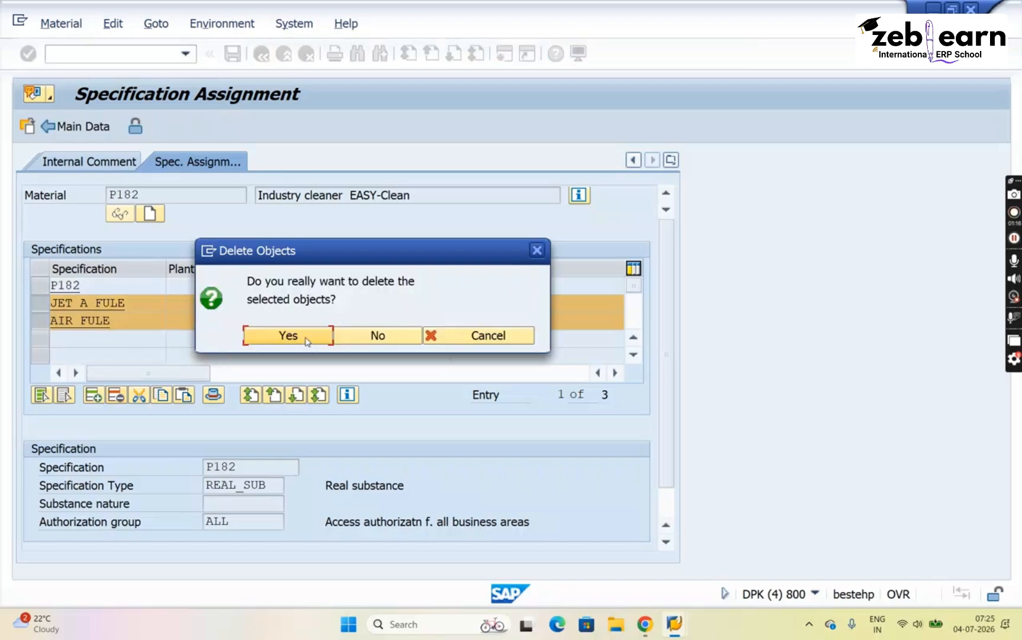
click(305, 336)
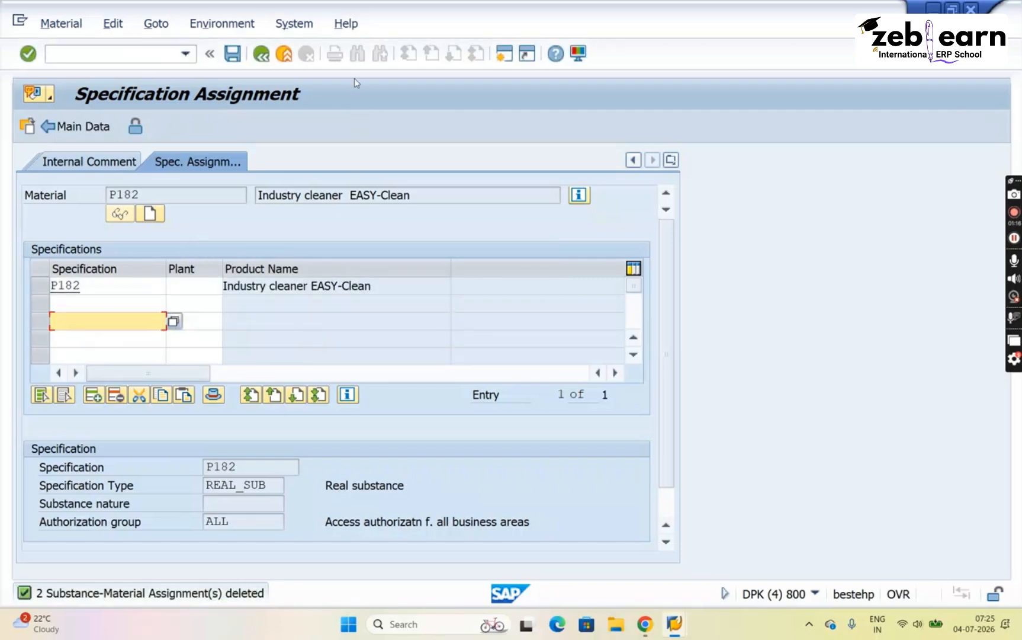
click(239, 59)
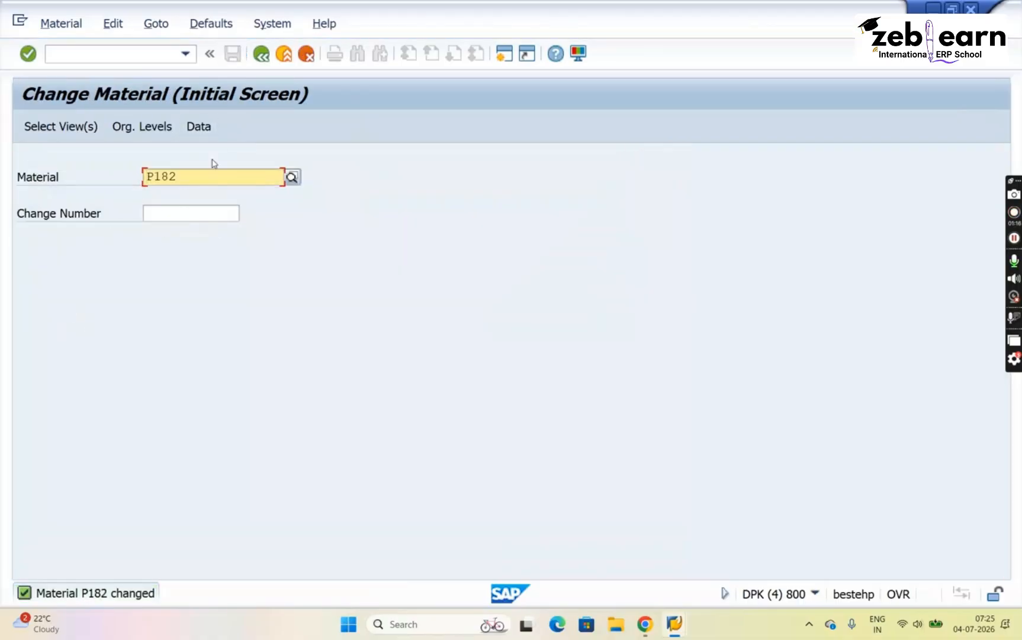
- Switch to the Labeling session and generate the direct labeling label tree for material P182
mouse_move(674, 630)
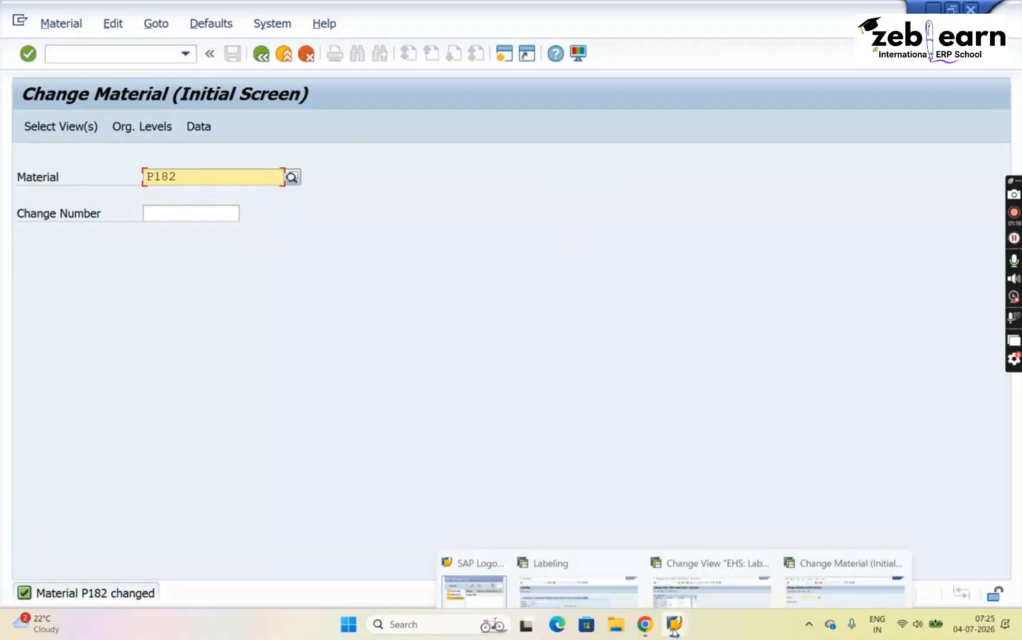
click(599, 549)
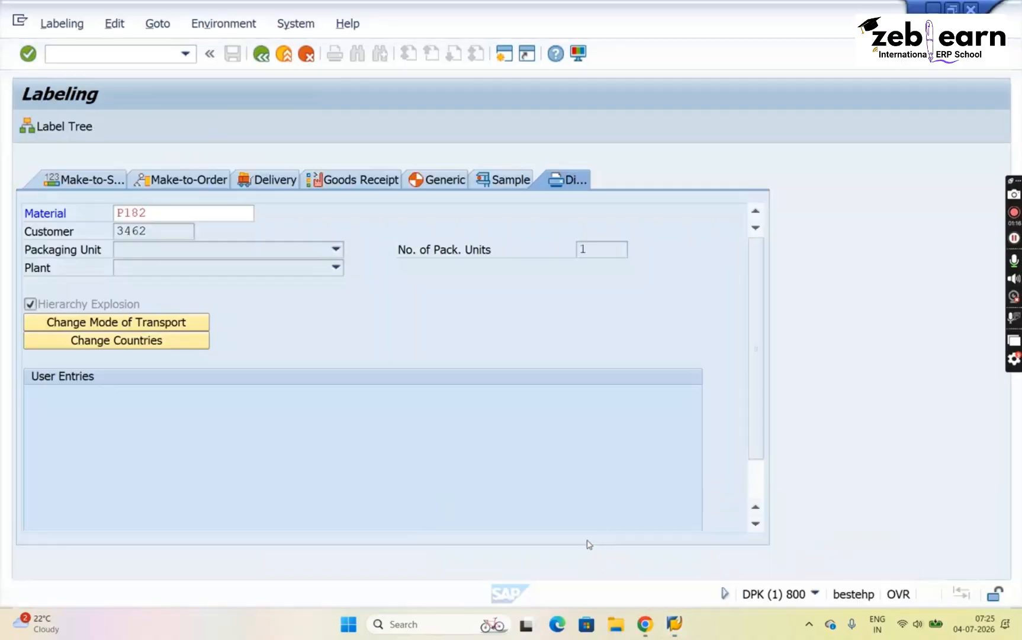
click(181, 214)
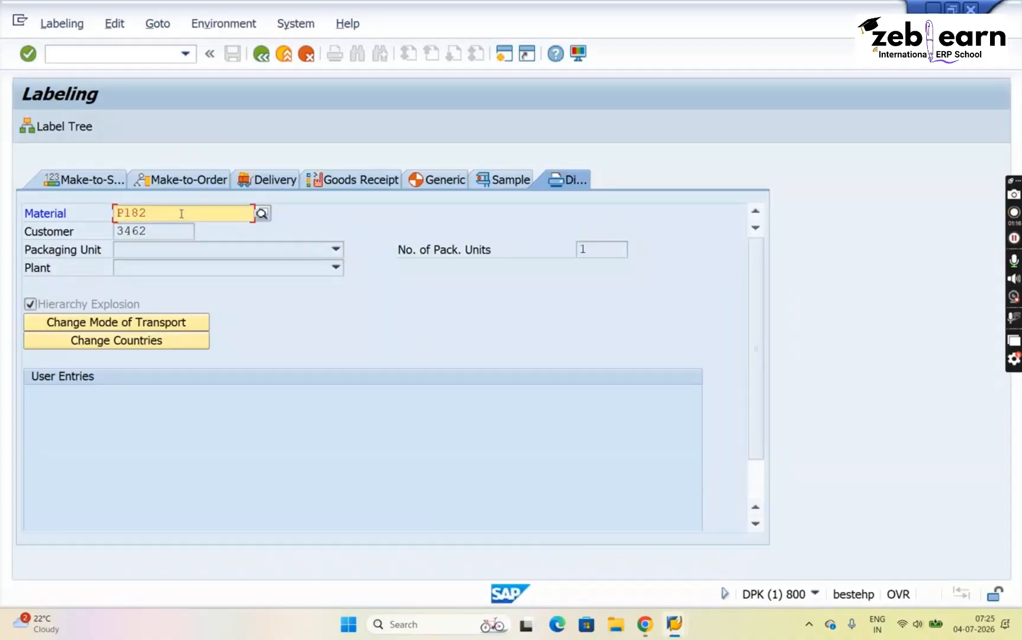
key(Return)
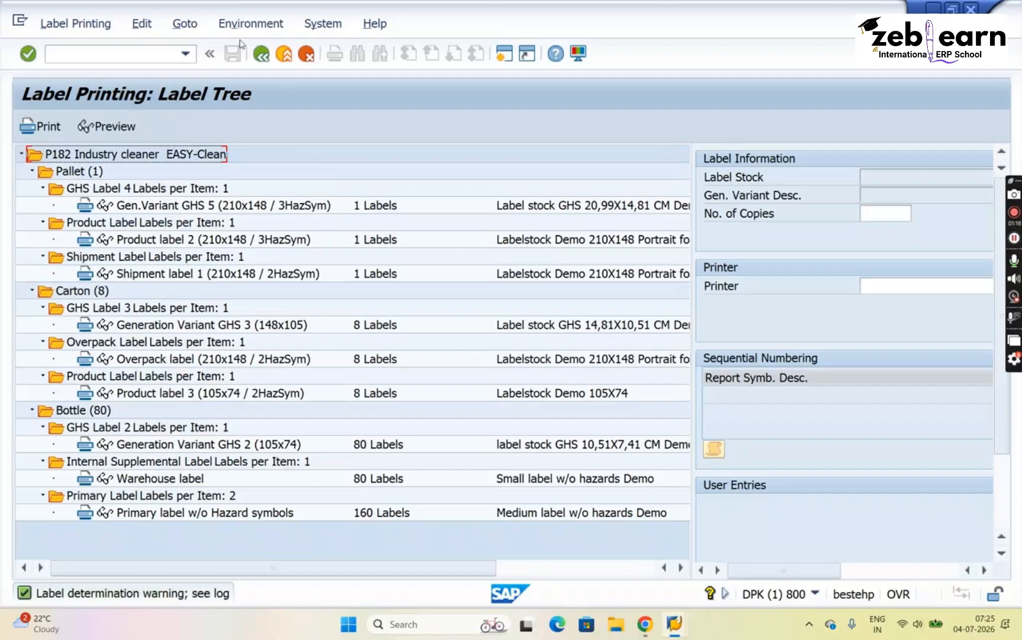
- Return to the direct labeling entry screen, review material P182's number and description, and reopen its label tree
click(262, 54)
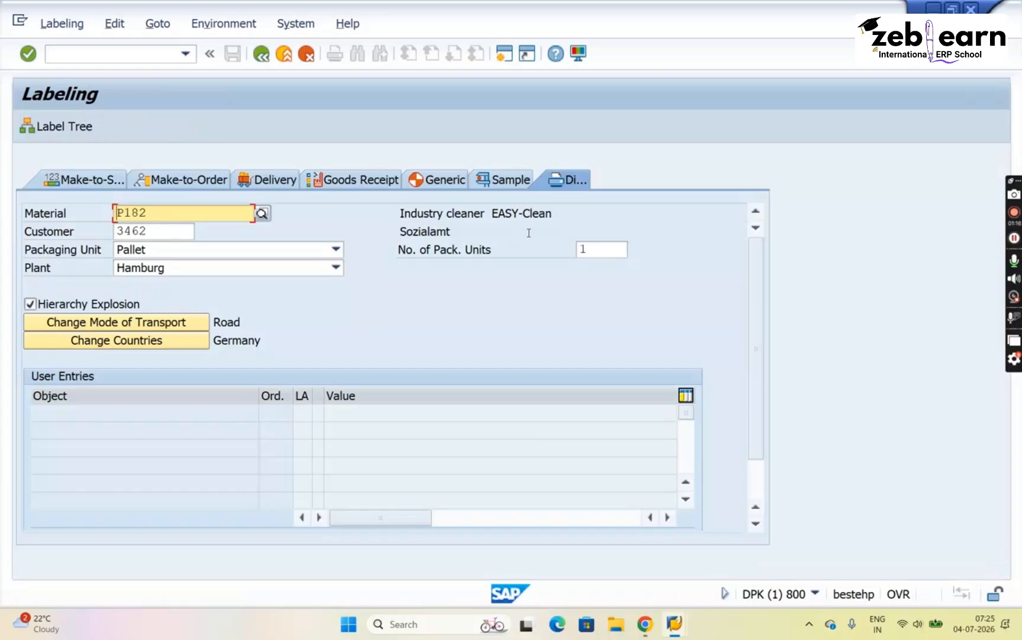
drag(401, 212, 573, 209)
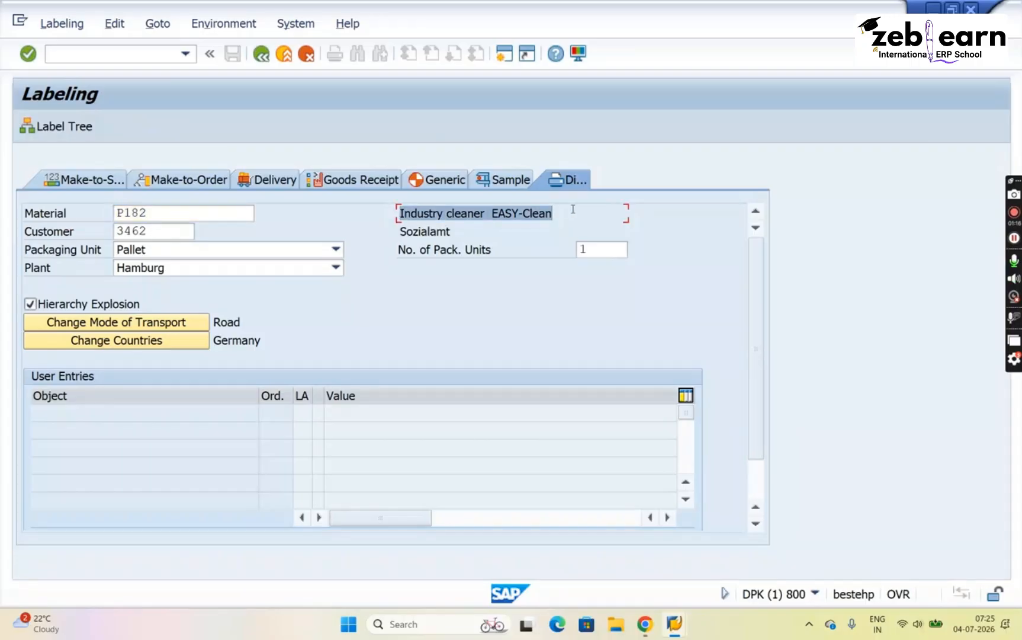
click(184, 211)
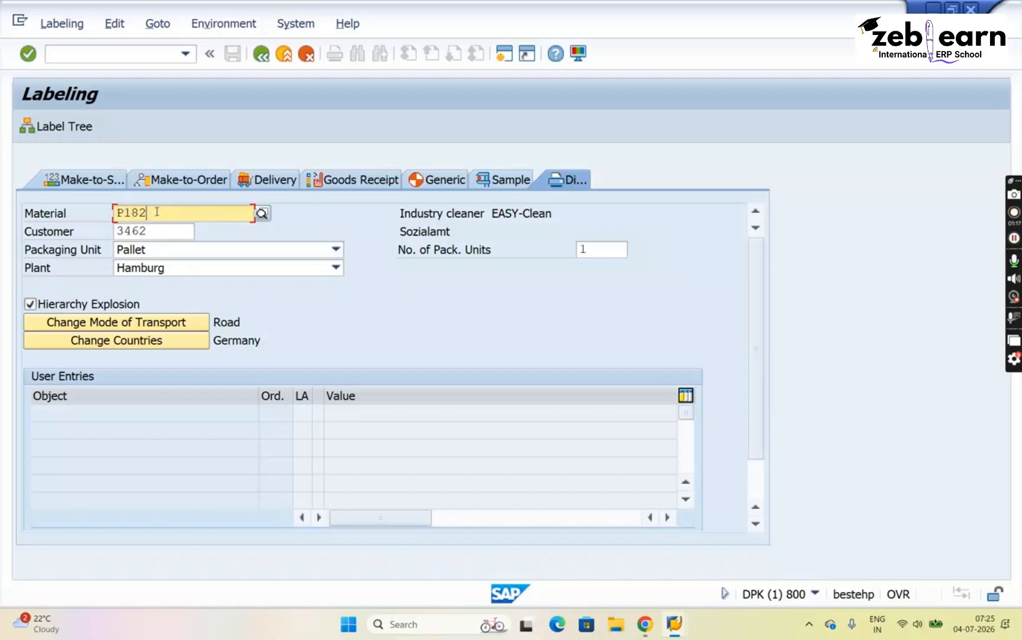
drag(157, 211, 109, 215)
click(181, 220)
click(44, 134)
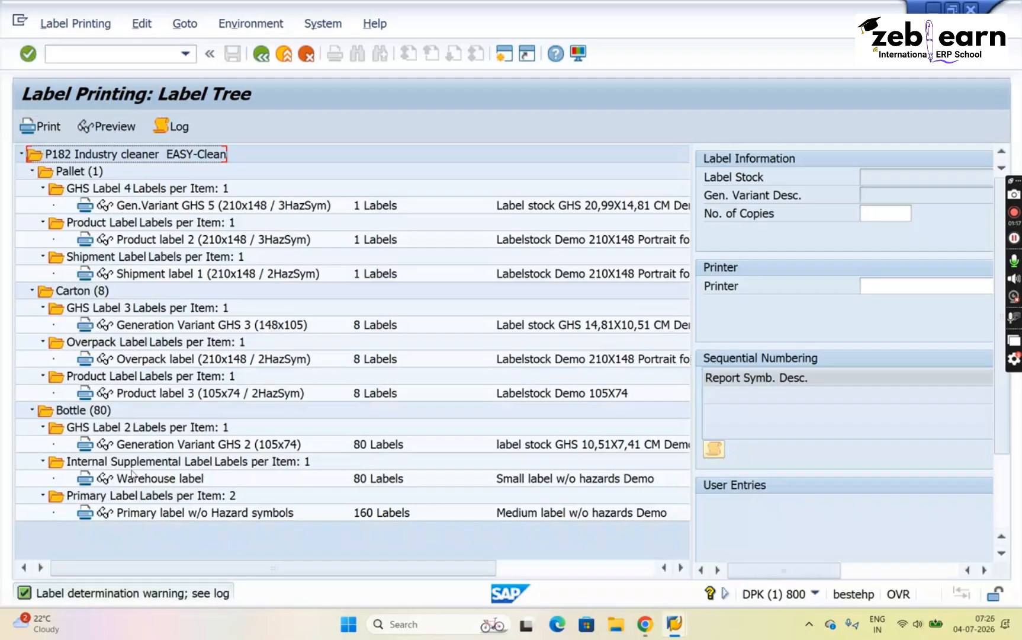
- Examine the packaging hierarchy in P182's label tree, from the material node down to the Bottle level
click(65, 158)
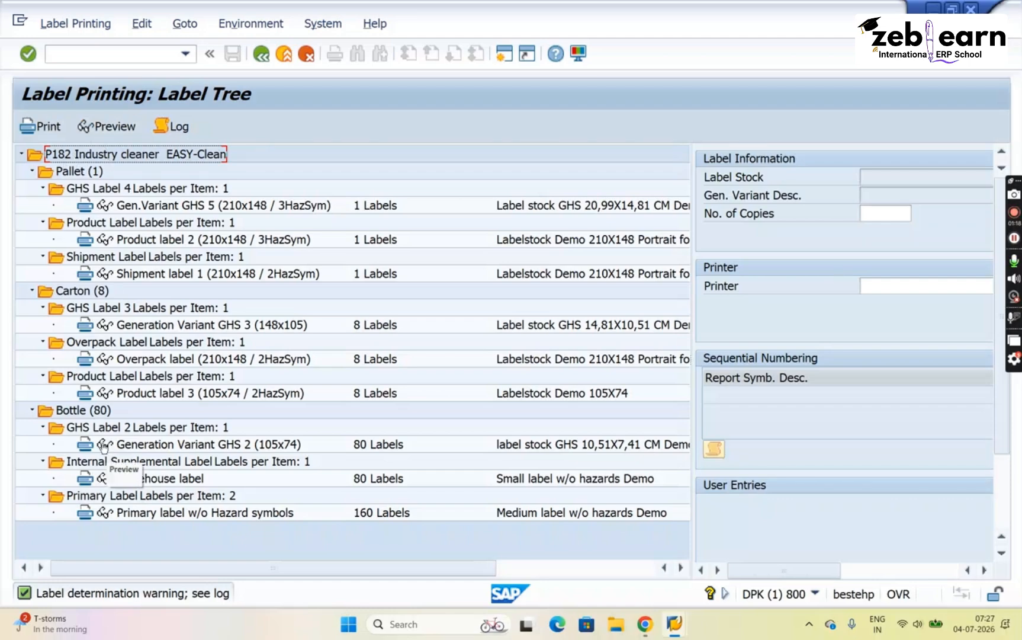
click(79, 412)
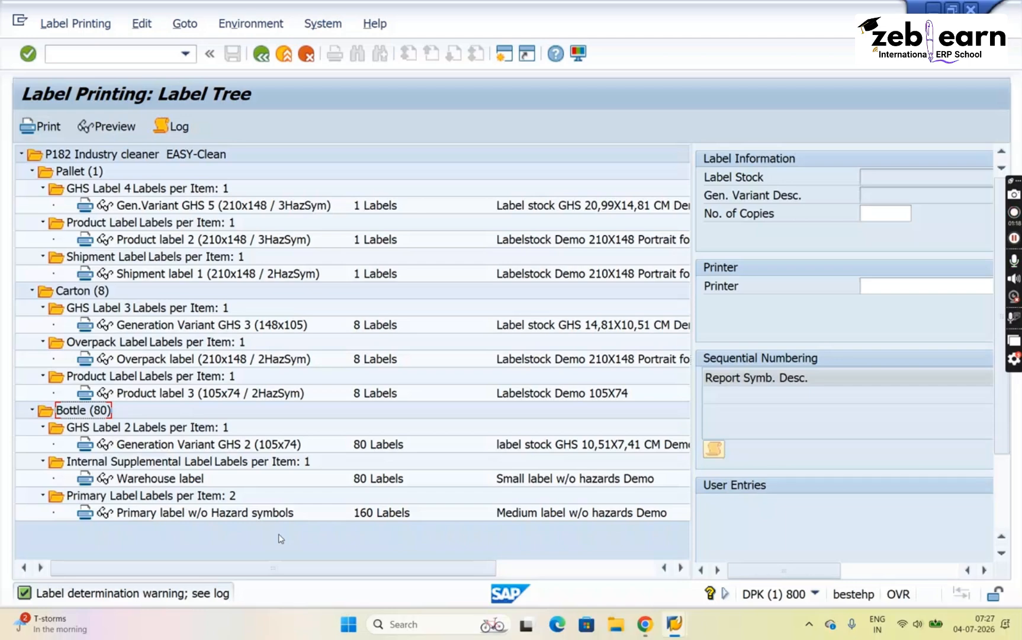
click(121, 155)
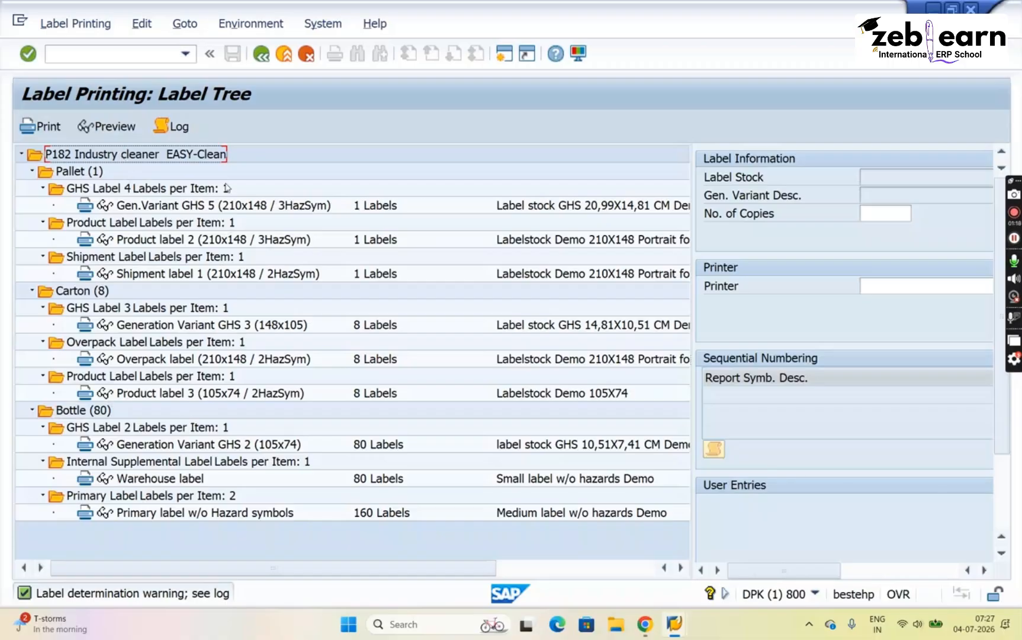
click(69, 410)
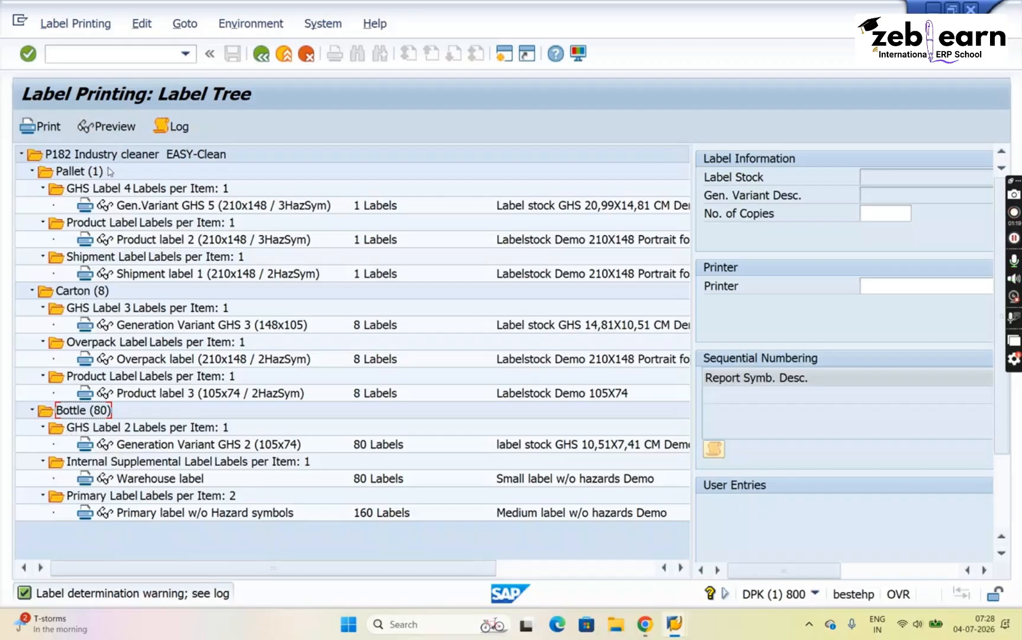
- Review the Bottle level's GHS Label 2, Internal Supplemental Label and Primary Label categories and their labels per item
click(99, 496)
click(114, 466)
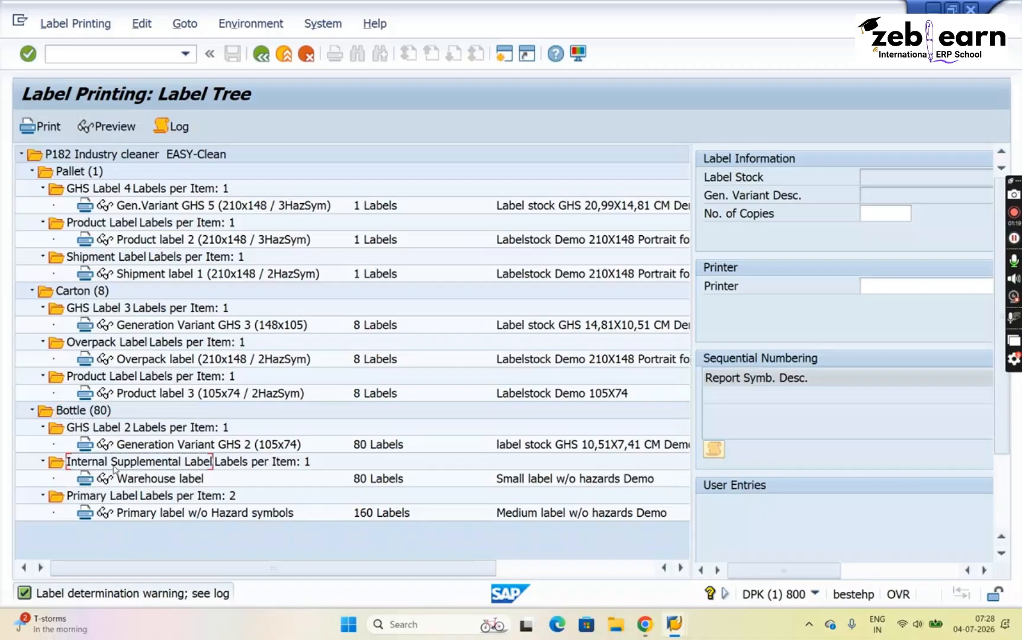
click(114, 432)
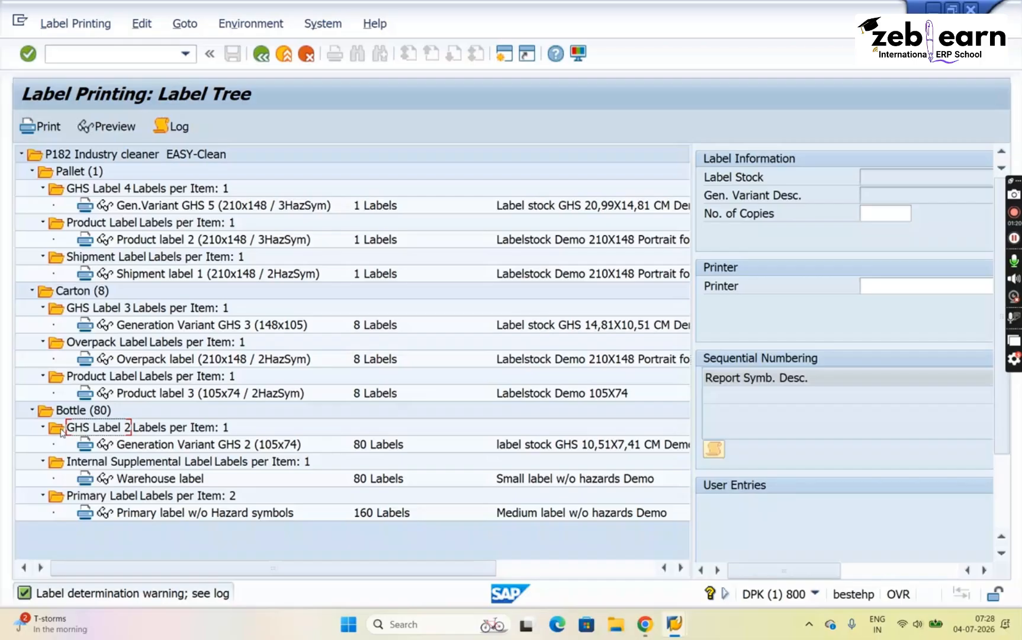
click(76, 417)
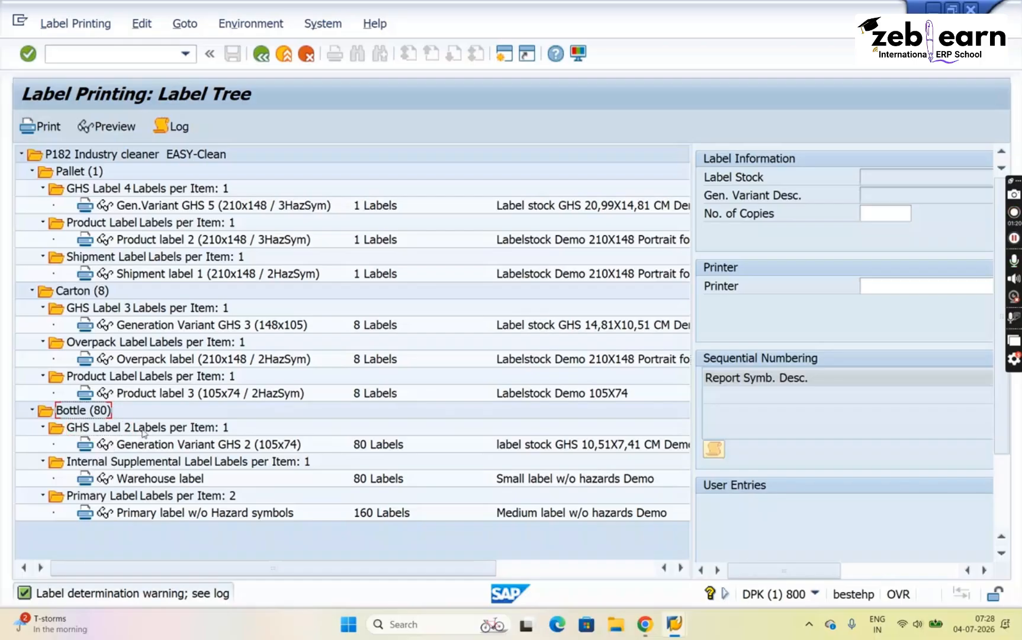
click(142, 431)
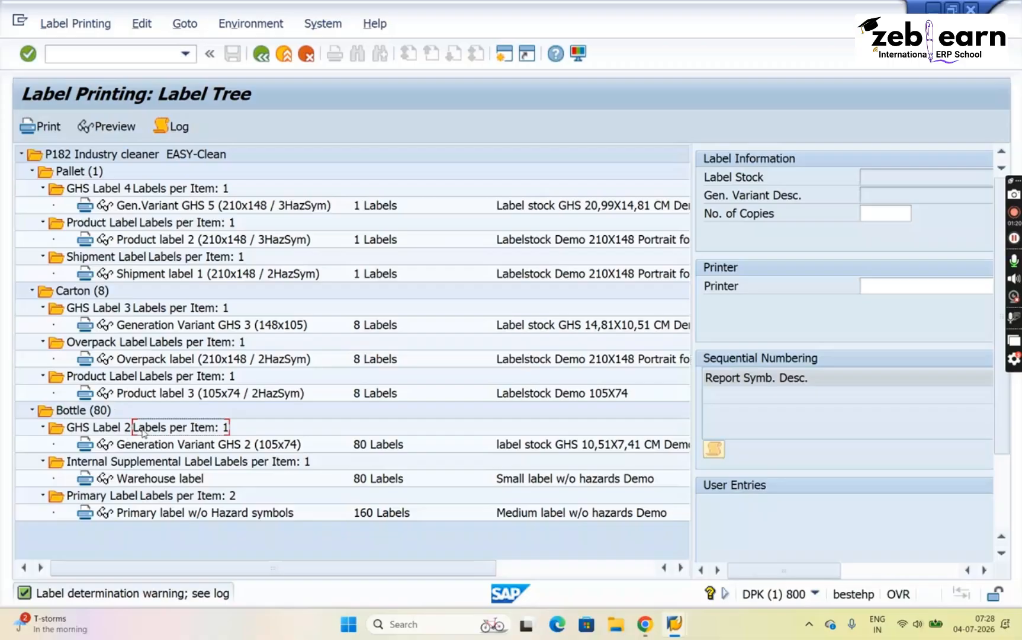
click(117, 466)
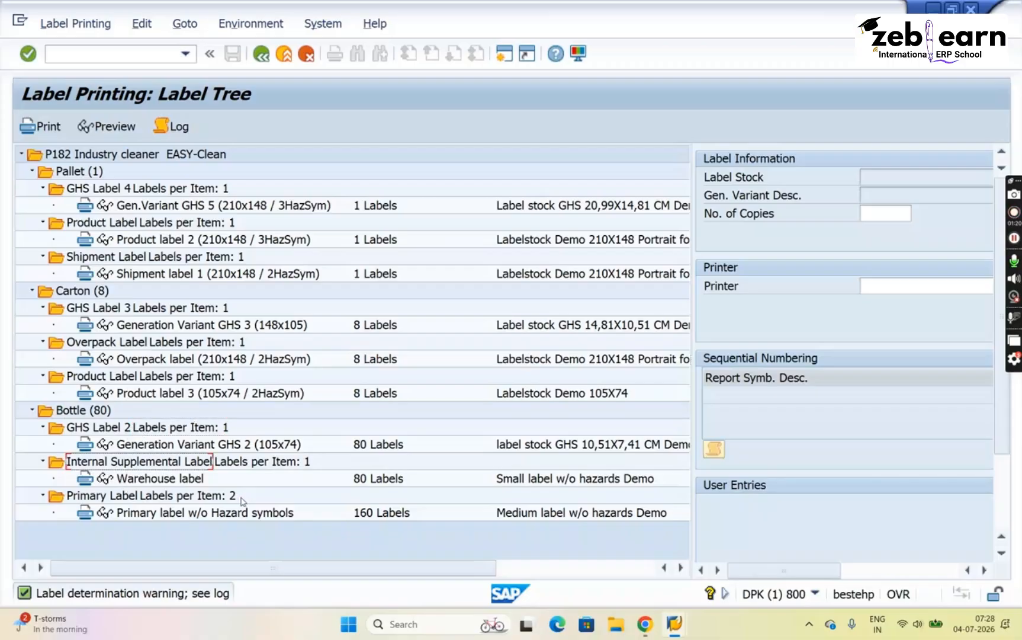
click(168, 497)
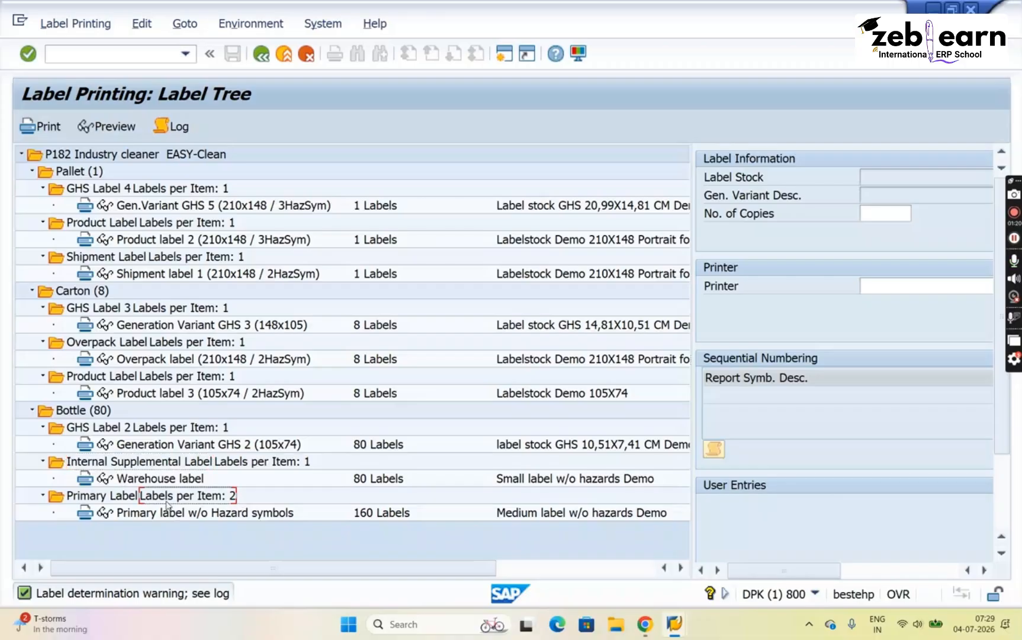
- Compare the Bottle level's labels per item with the label quantities for GHS Label 2, Internal Supplemental Label and Primary Label
click(117, 429)
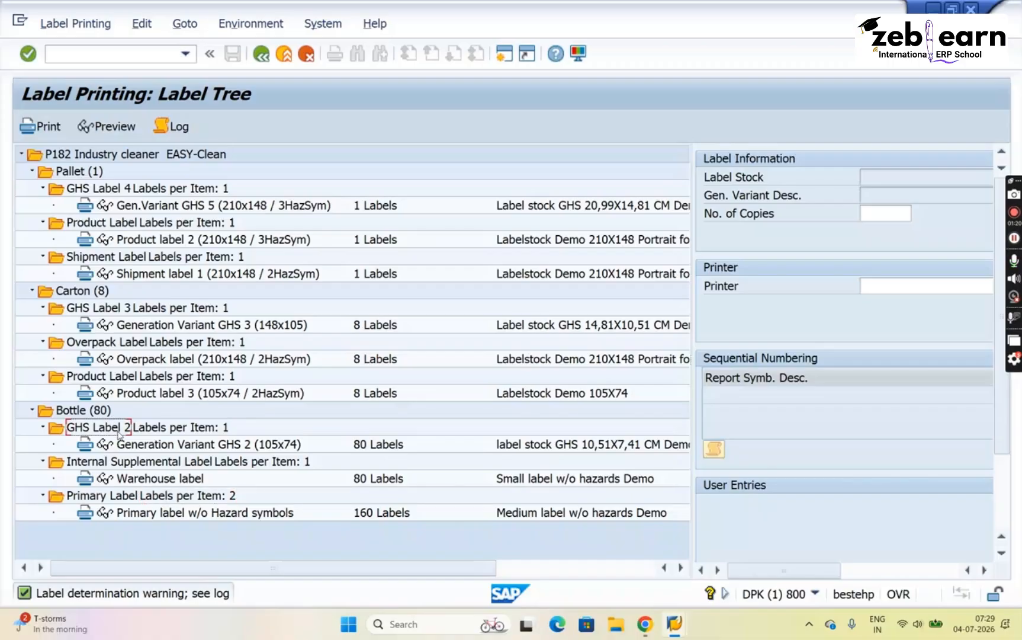
click(381, 448)
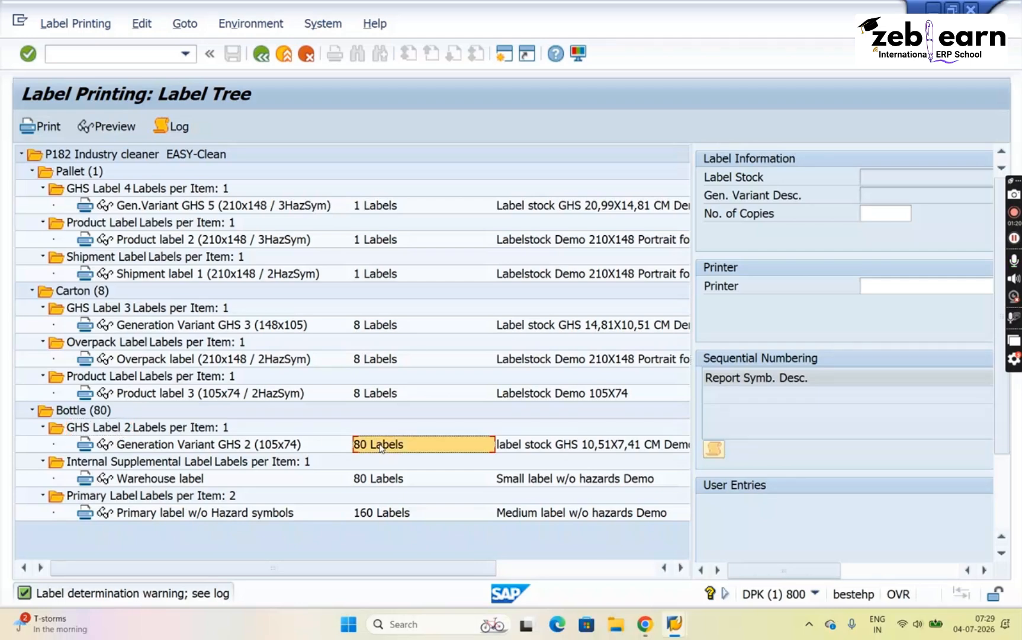
click(129, 464)
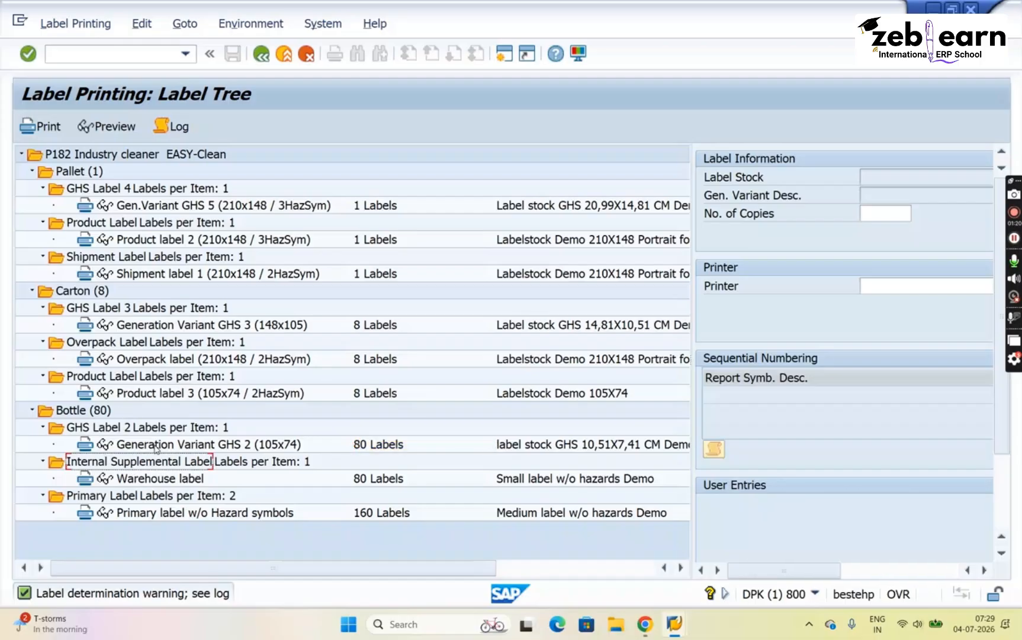
click(385, 484)
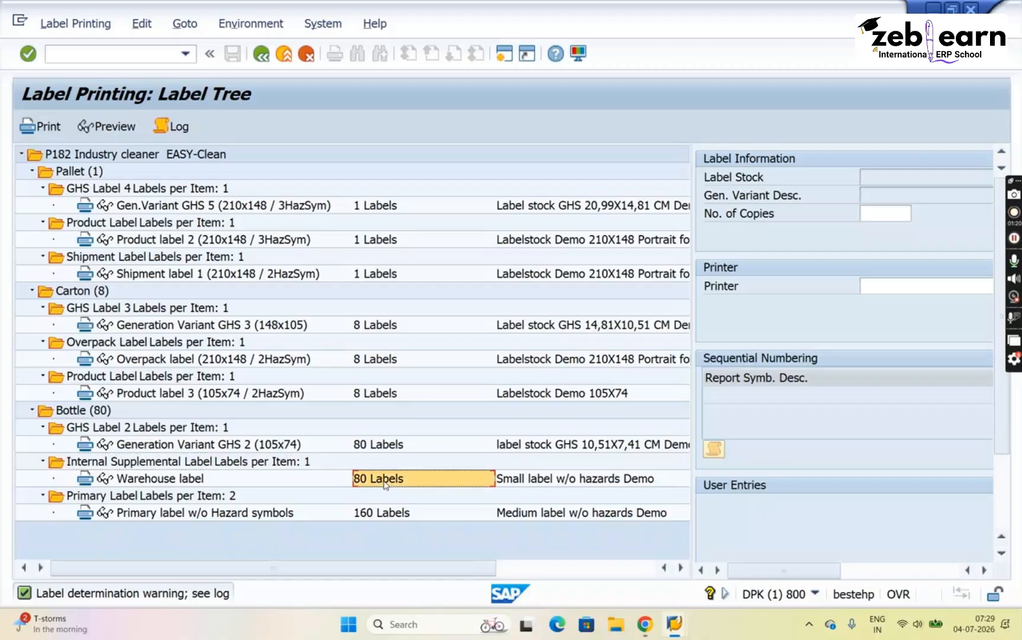
click(117, 501)
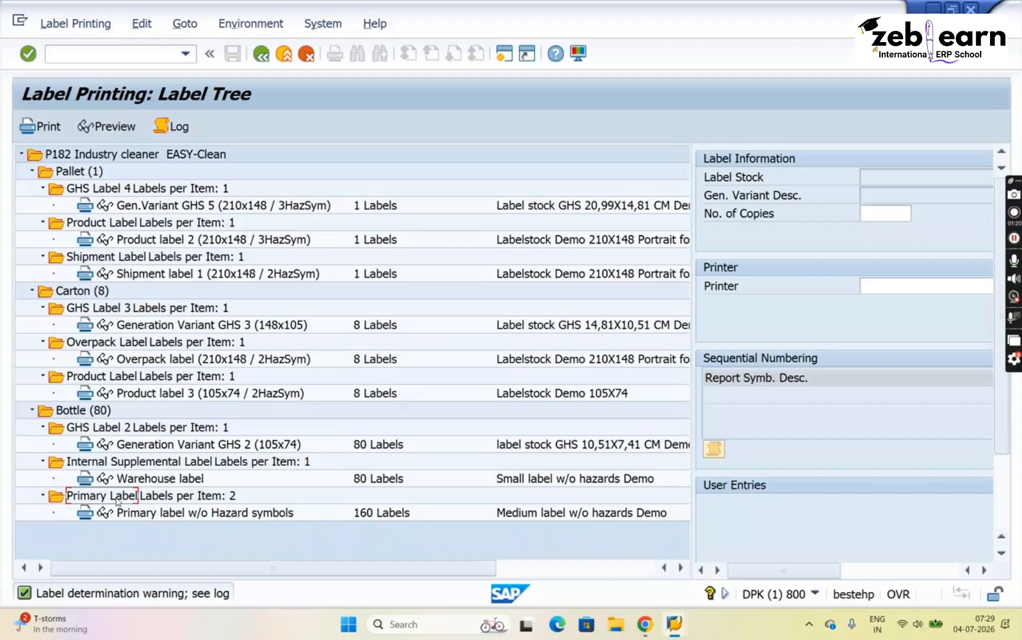
click(230, 500)
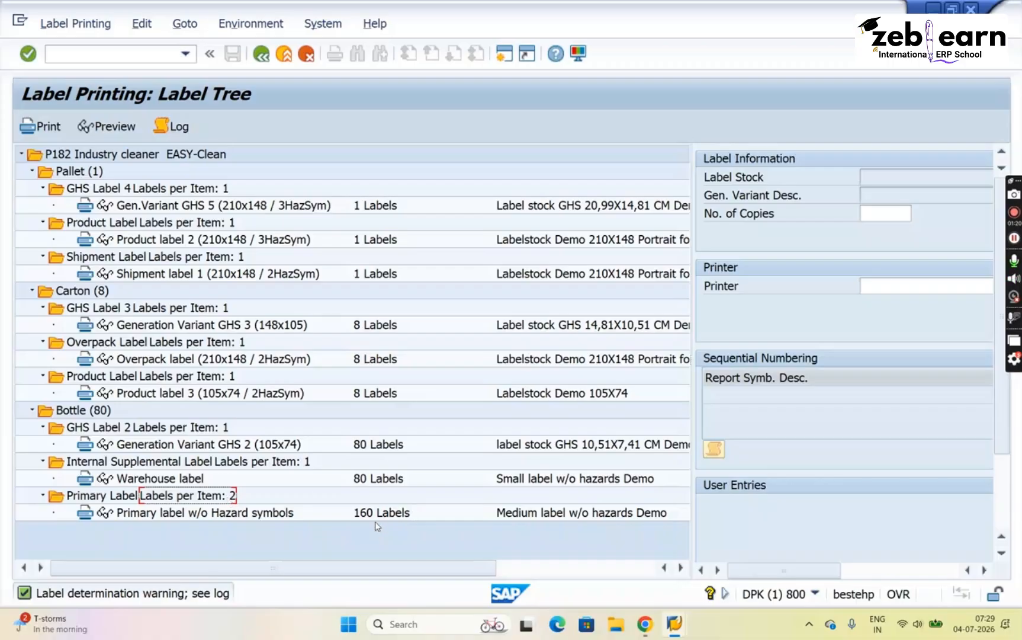
click(73, 426)
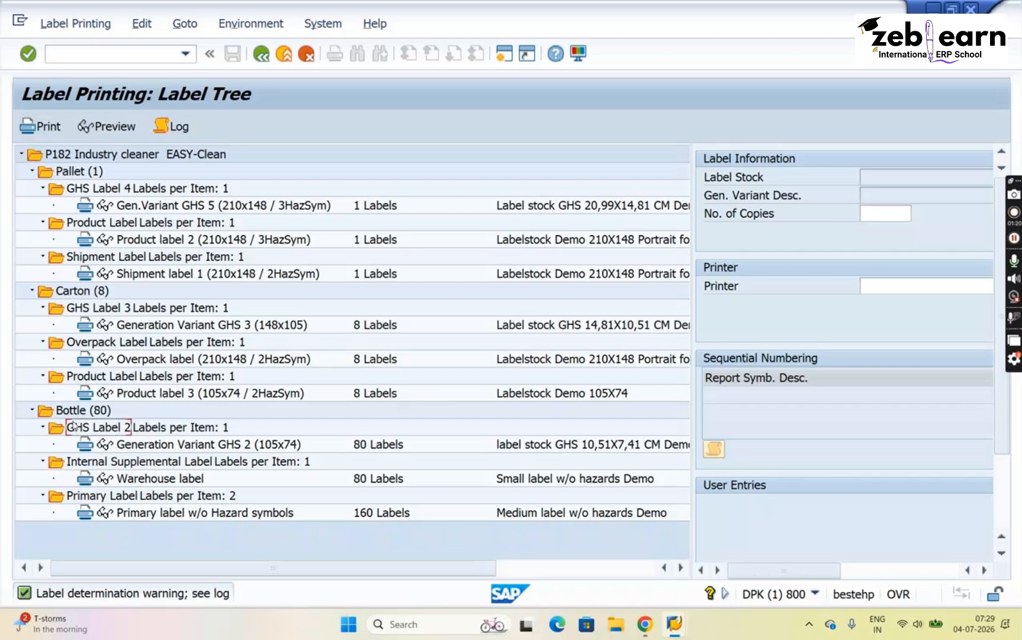
click(102, 414)
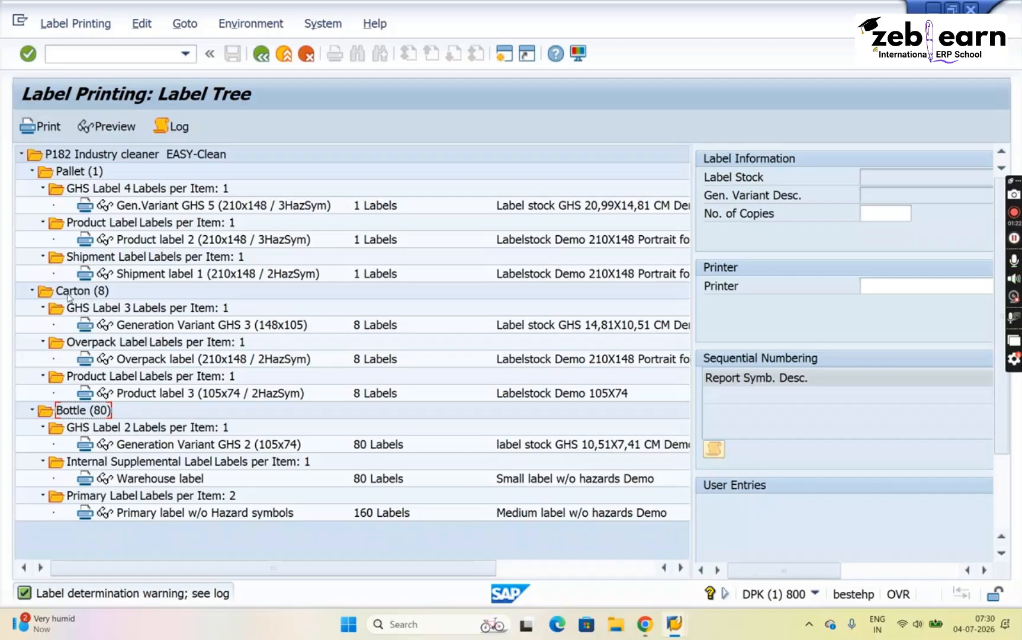
- Review the Carton level's label categories: GHS Label 3, Overpack Label and Product Label
click(105, 312)
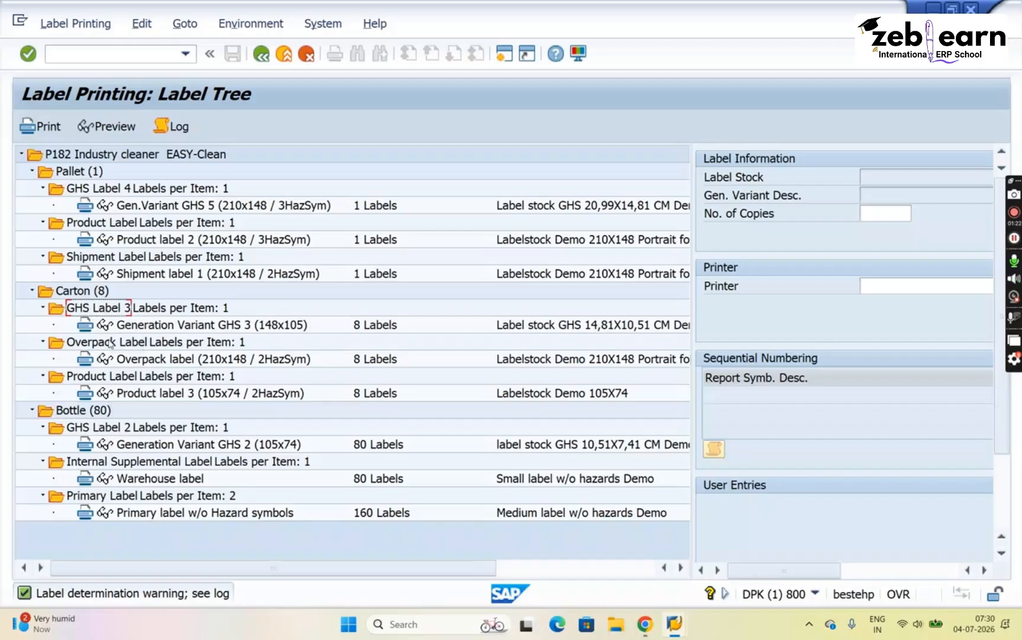
click(110, 343)
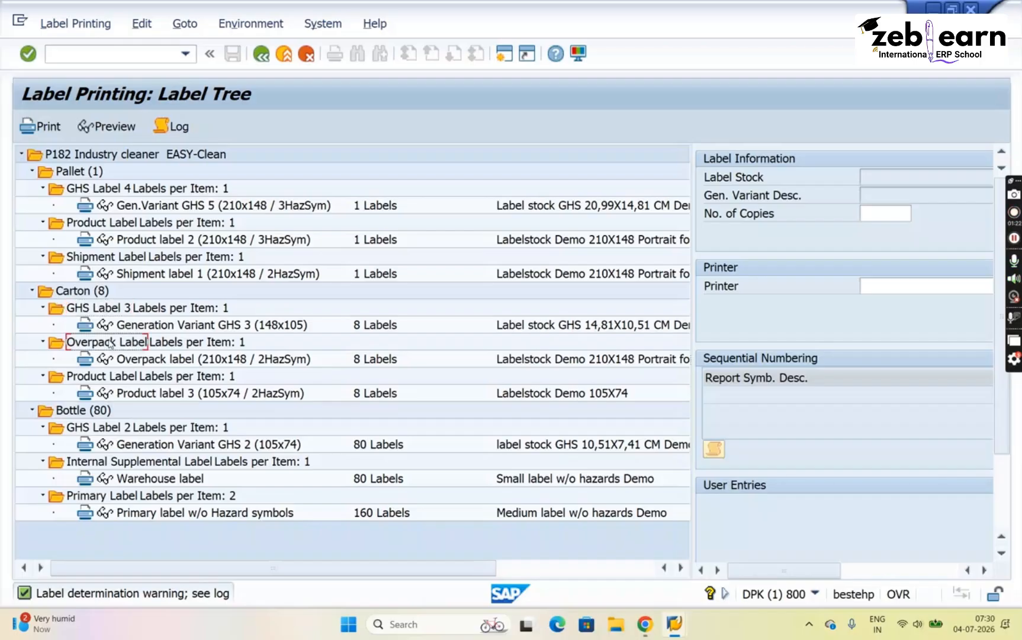
click(116, 380)
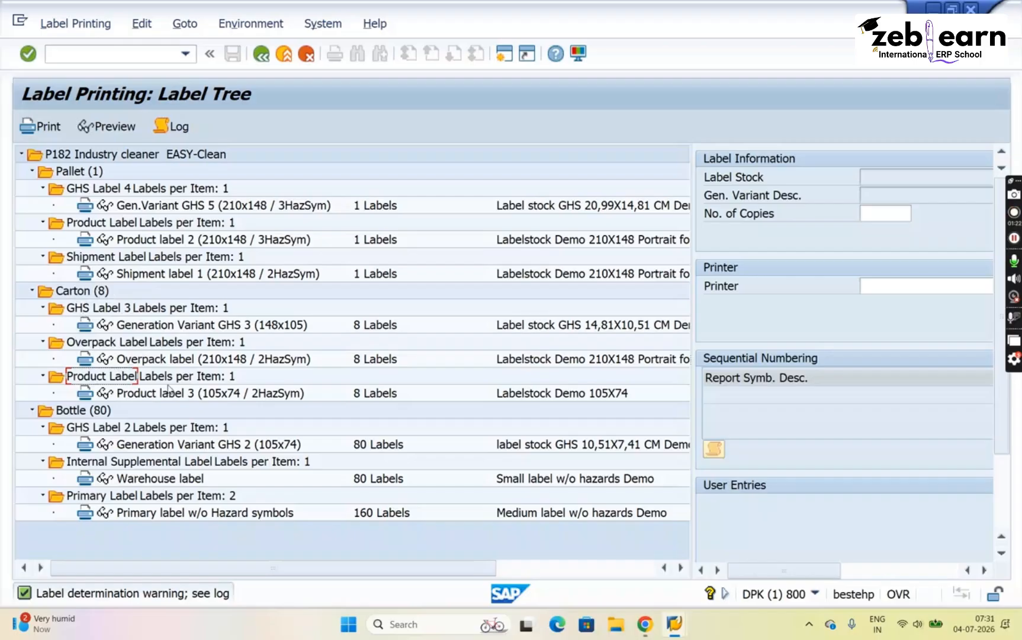
- Check the labels per item and the resulting label quantity for each of the Carton level's three label categories
click(99, 311)
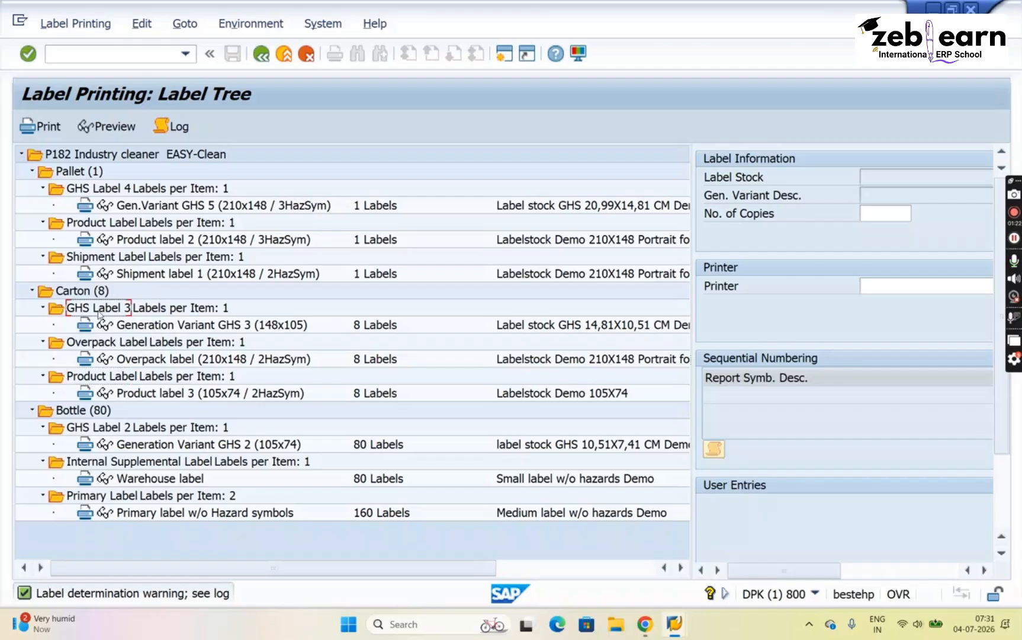
click(201, 309)
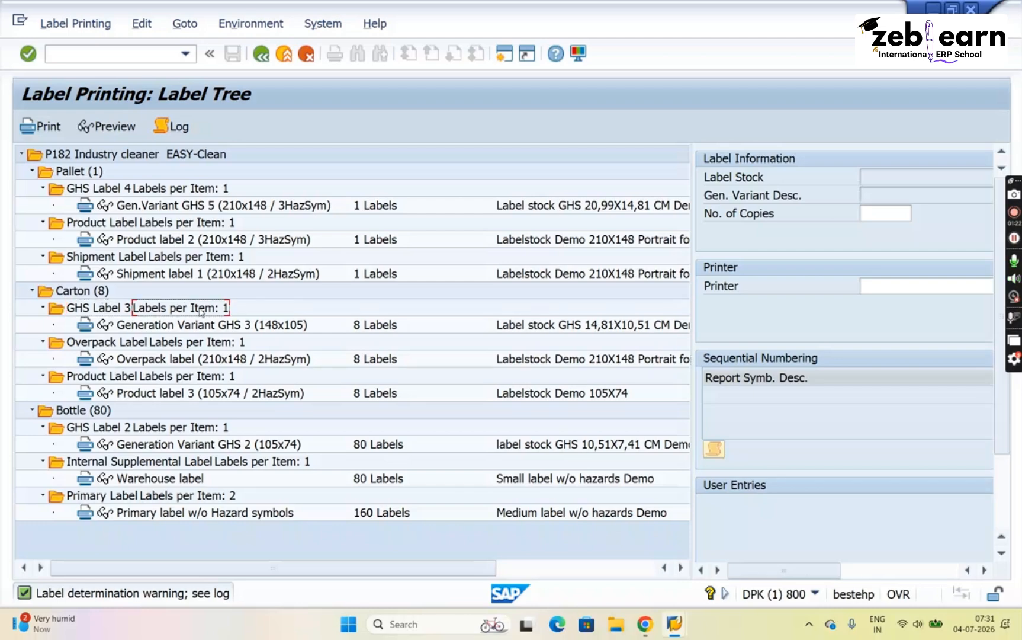
click(373, 331)
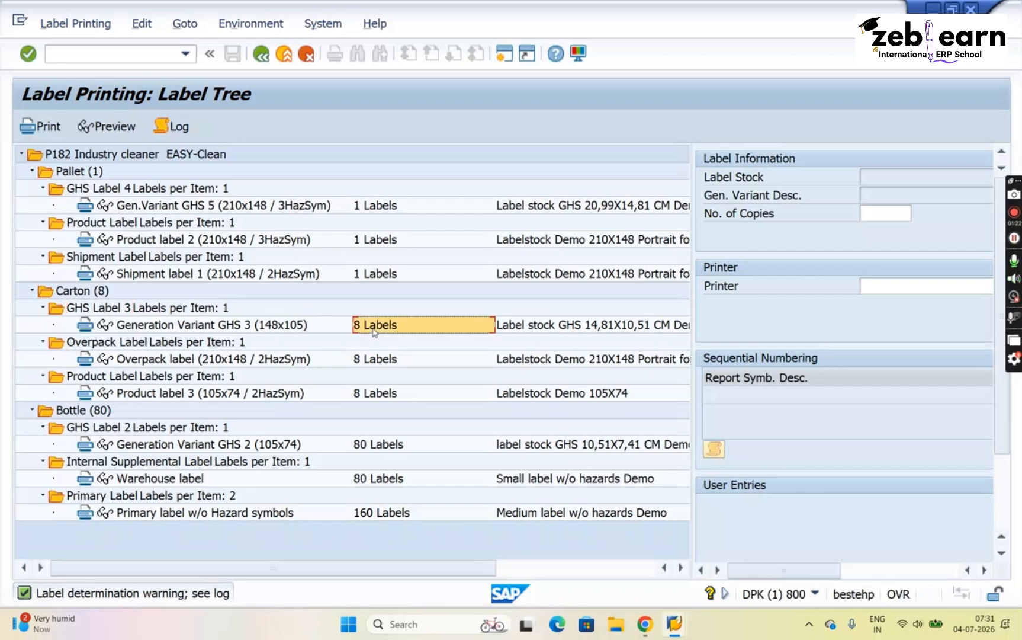
click(110, 347)
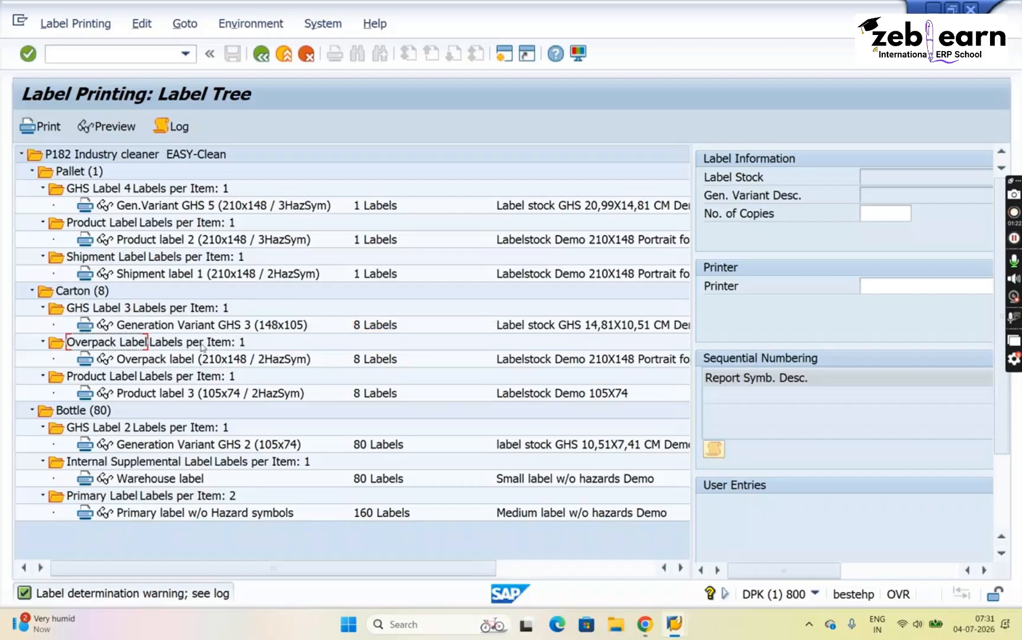
click(226, 345)
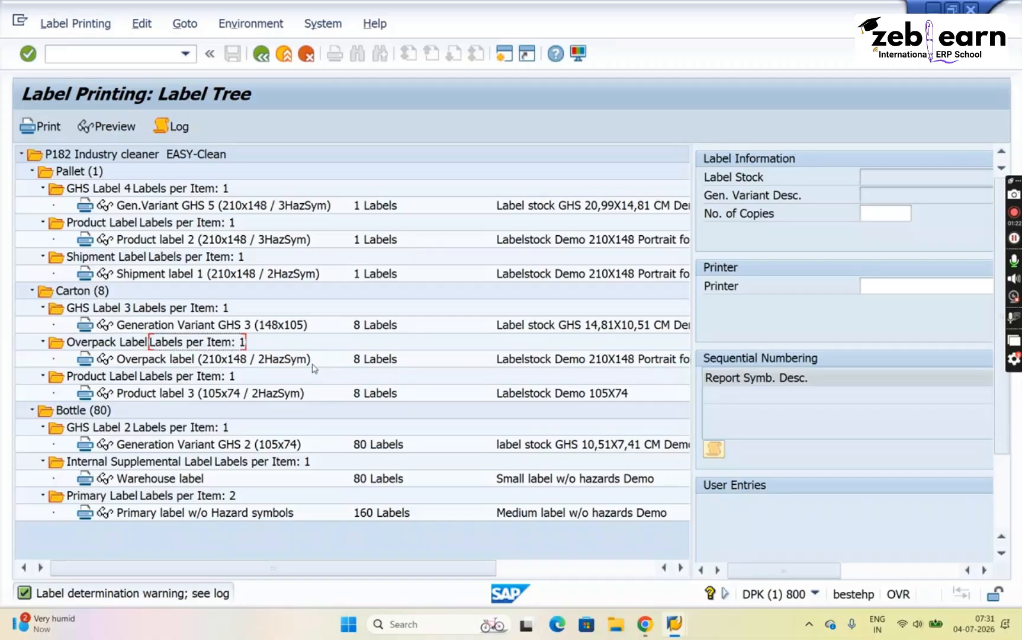
click(368, 365)
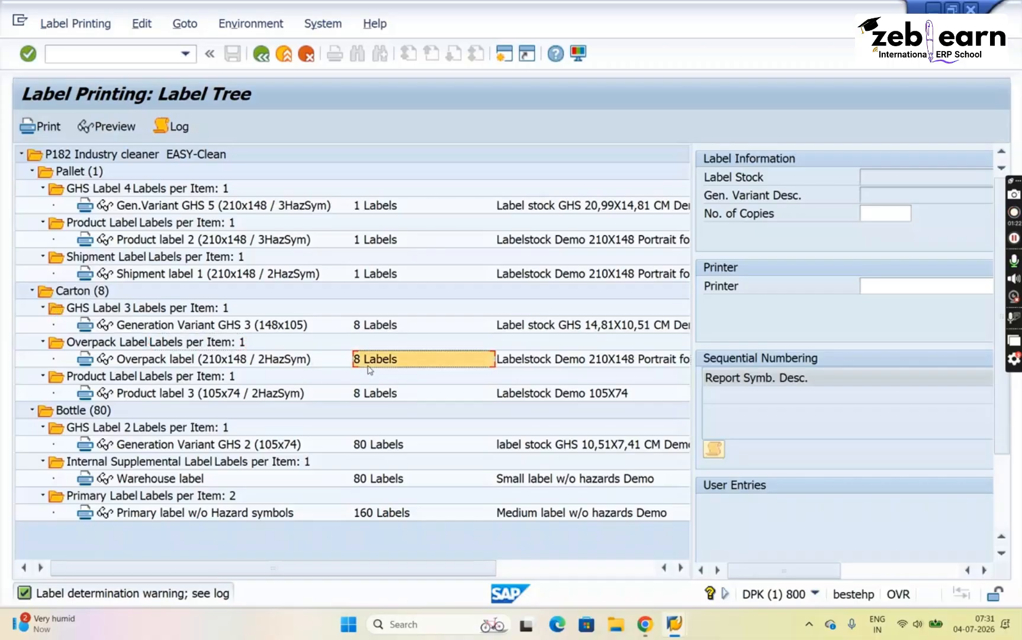
click(122, 378)
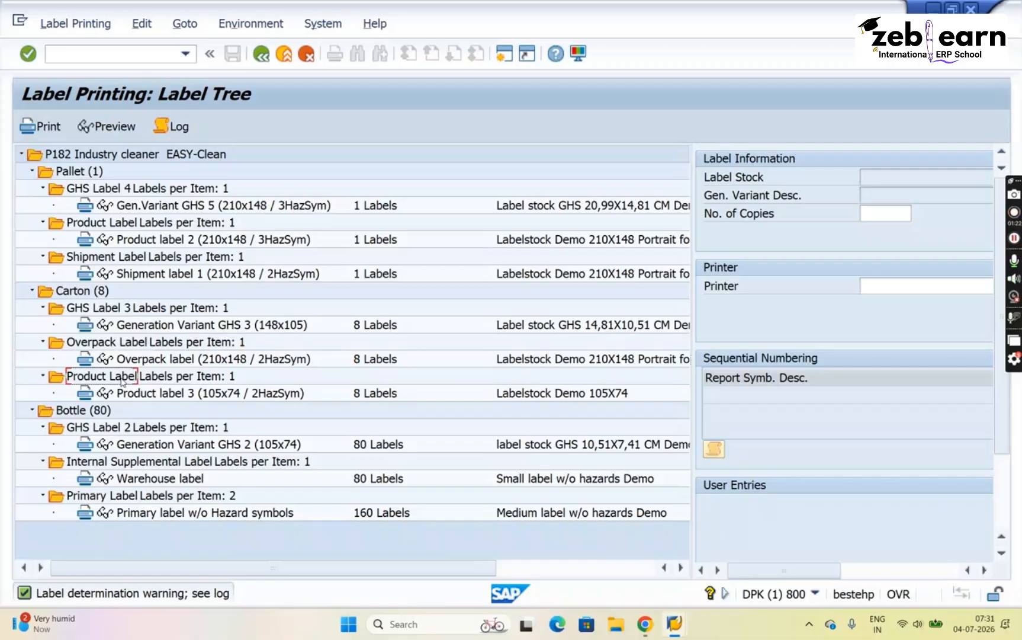
click(229, 384)
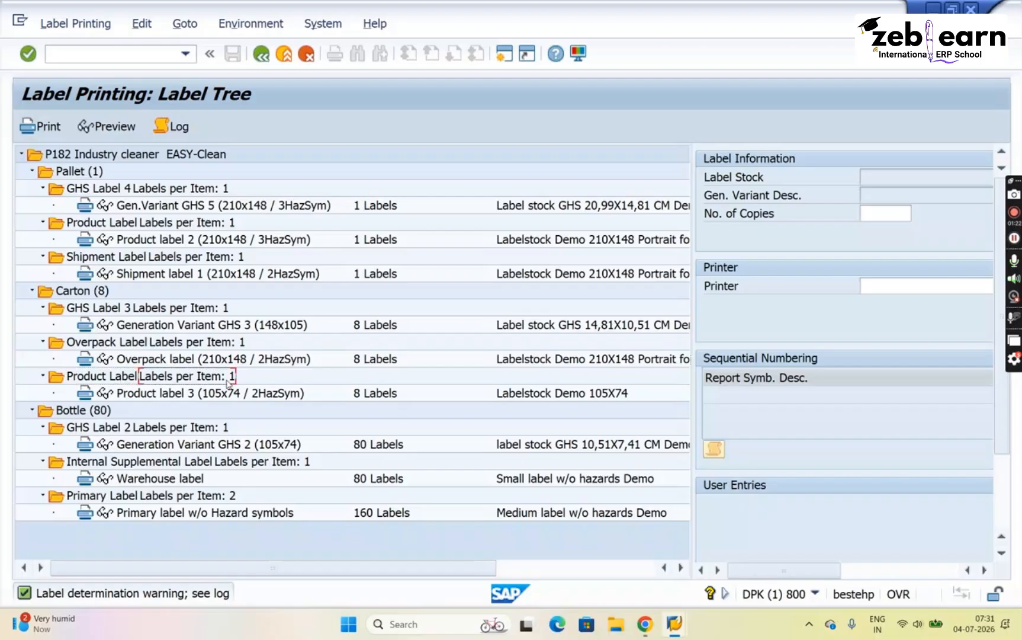
click(368, 403)
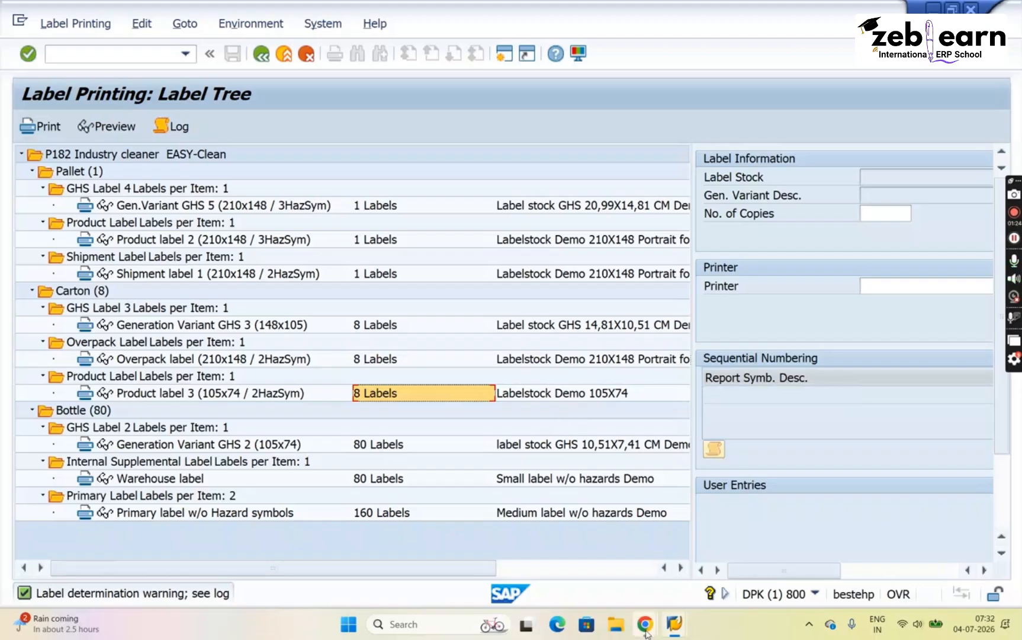
- Switch to Chrome, search Google for "pallets" in a new tab and show the image results
mouse_move(645, 632)
click(592, 545)
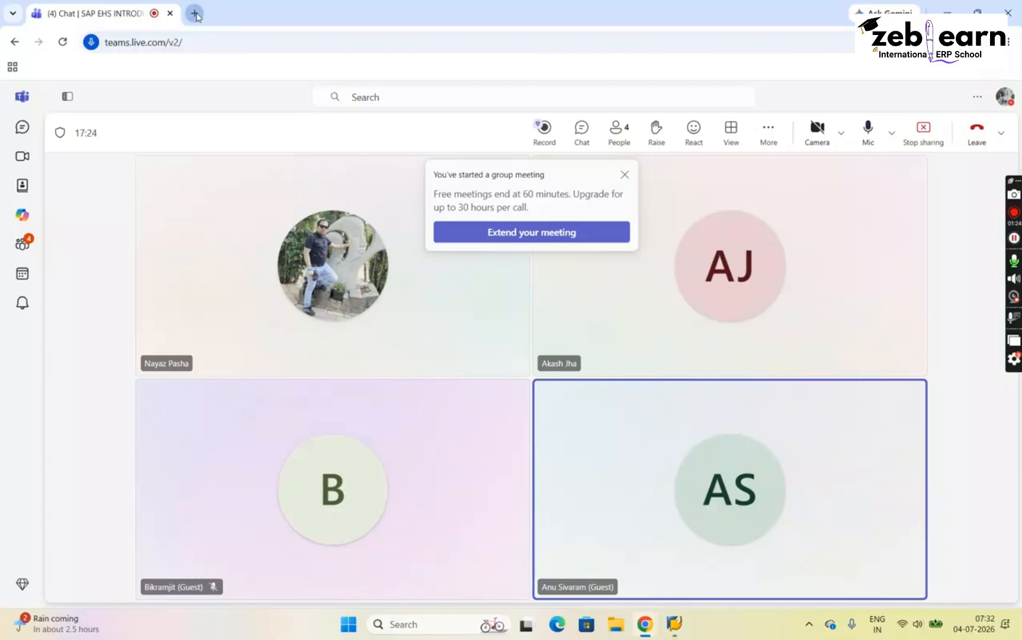
key(ctrl+t)
click(338, 275)
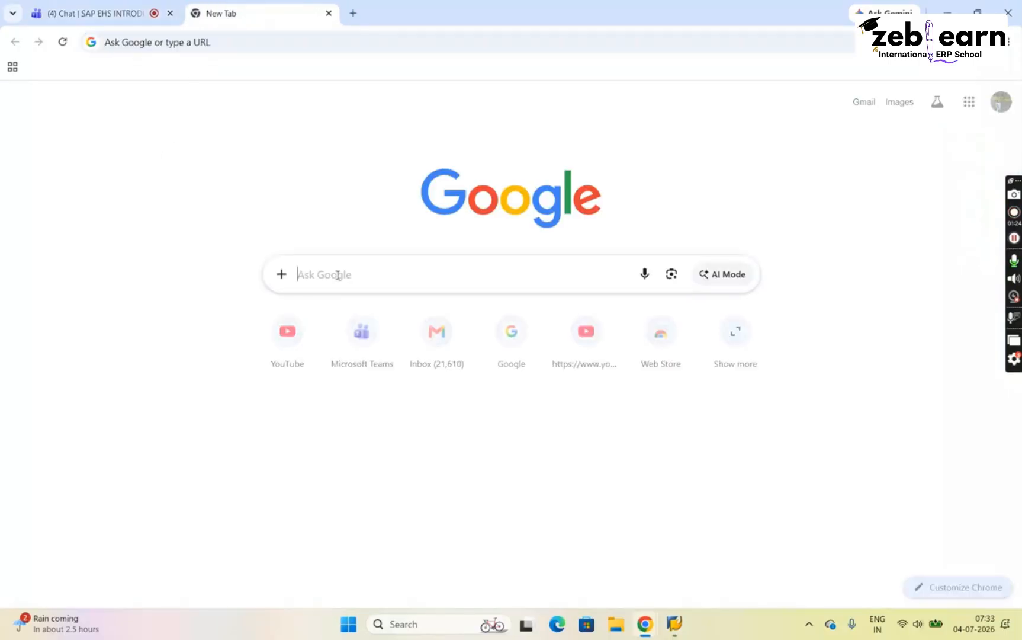
text(p)
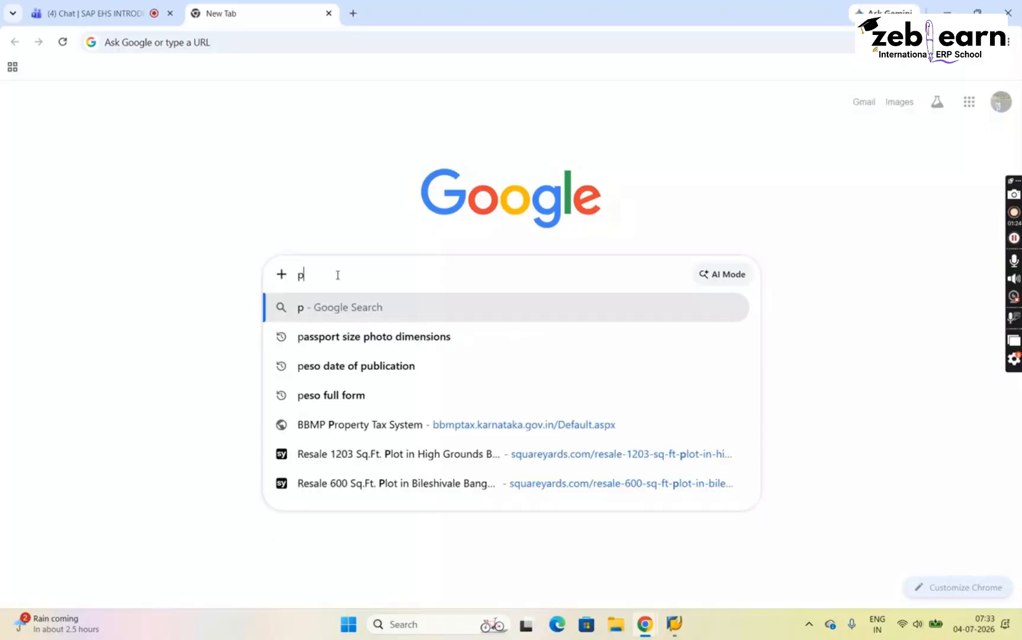
text(allets)
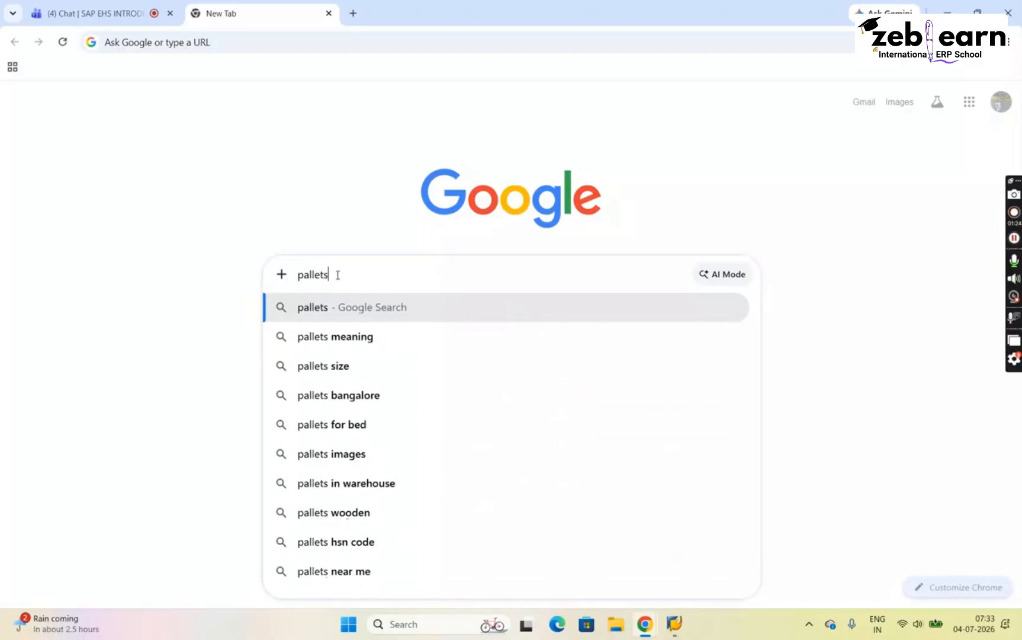
key(Return)
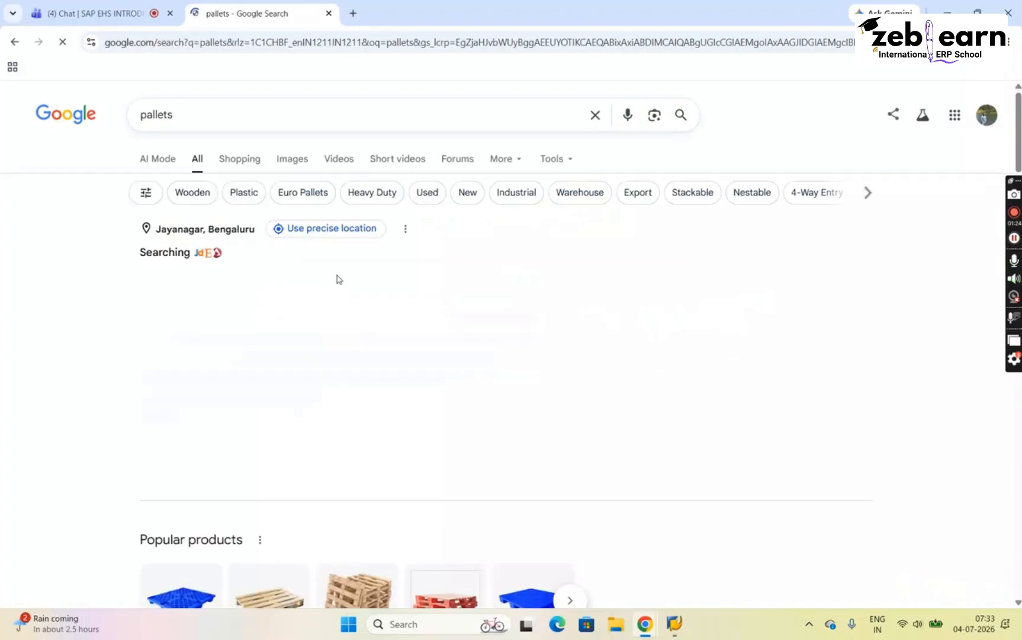
click(284, 164)
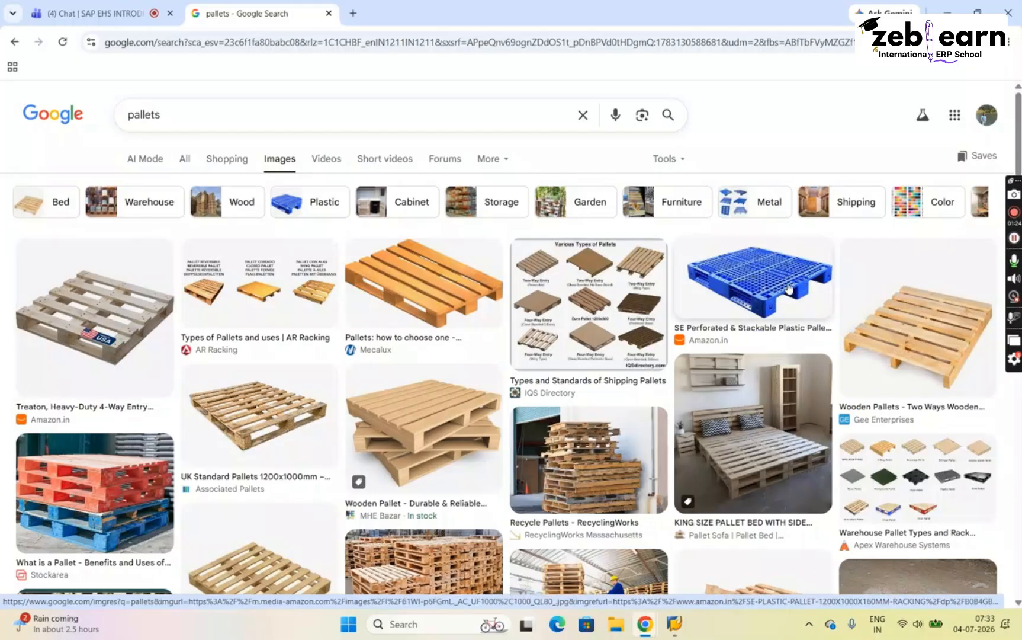
- Examine the pallet image results for the different shapes, materials and stacking arrangements of pallets
scroll(789, 288, down, 5)
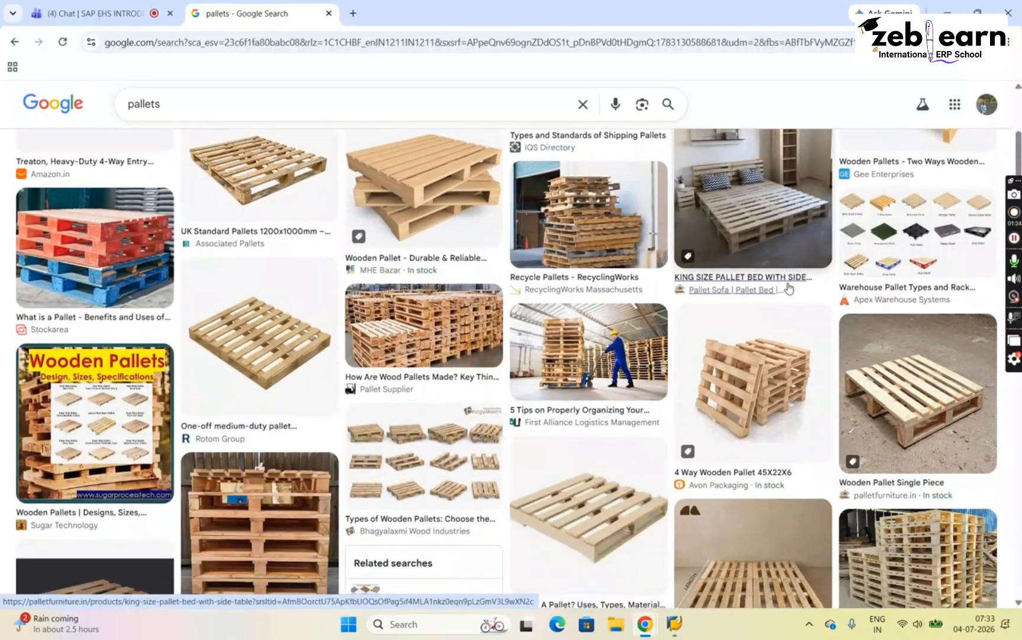
scroll(788, 288, down, 5)
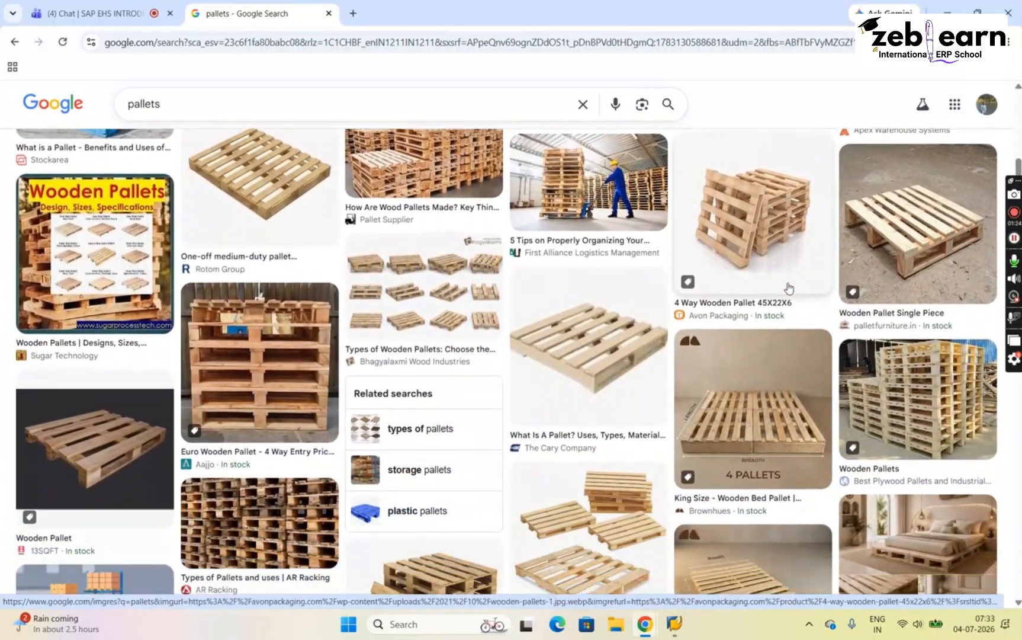
scroll(788, 289, down, 5)
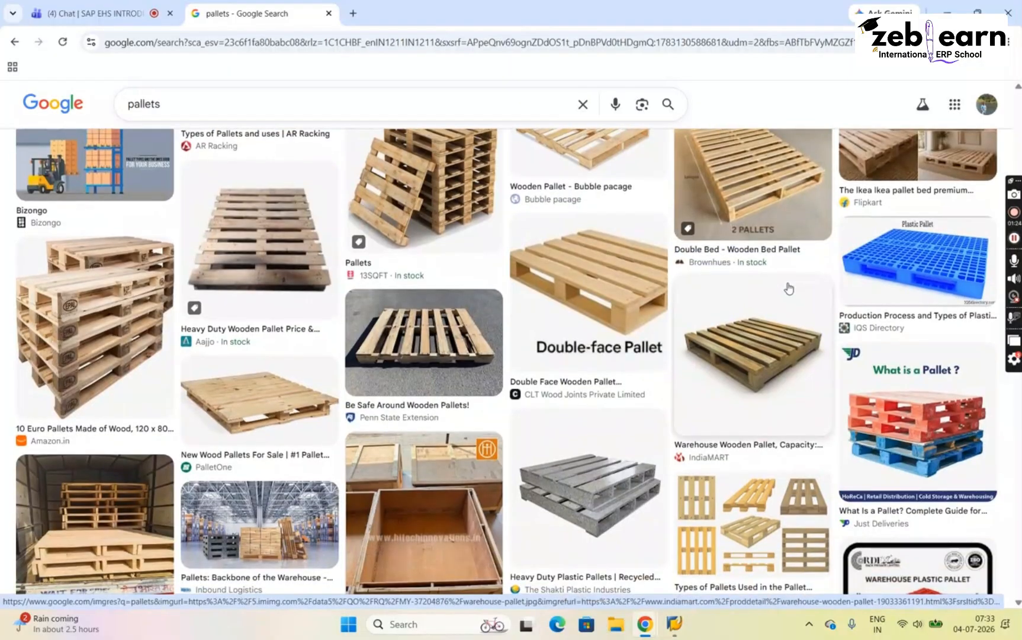
scroll(788, 289, down, 2)
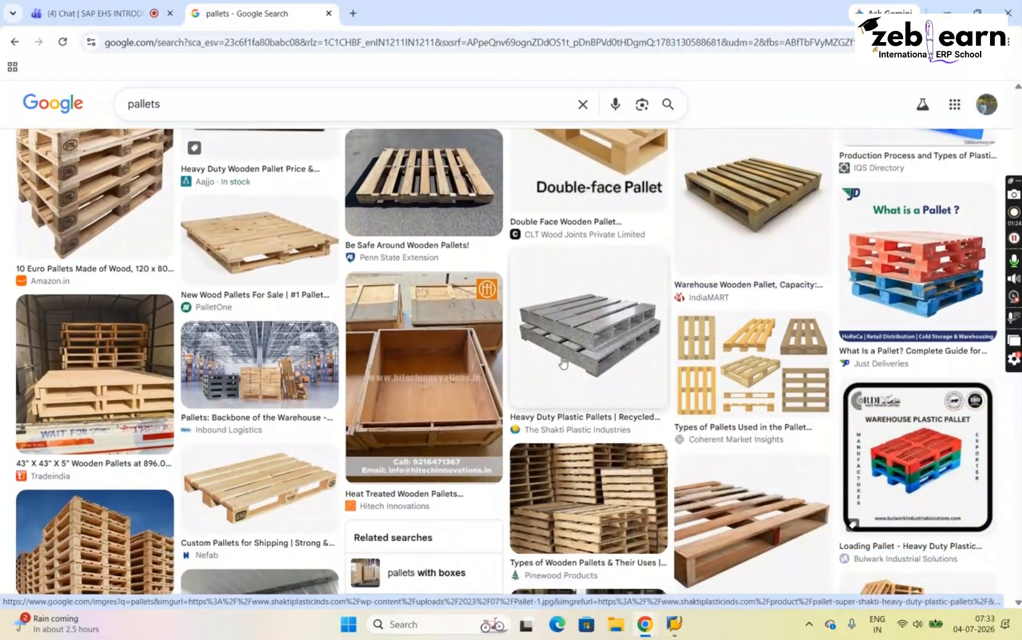
scroll(563, 363, down, 4)
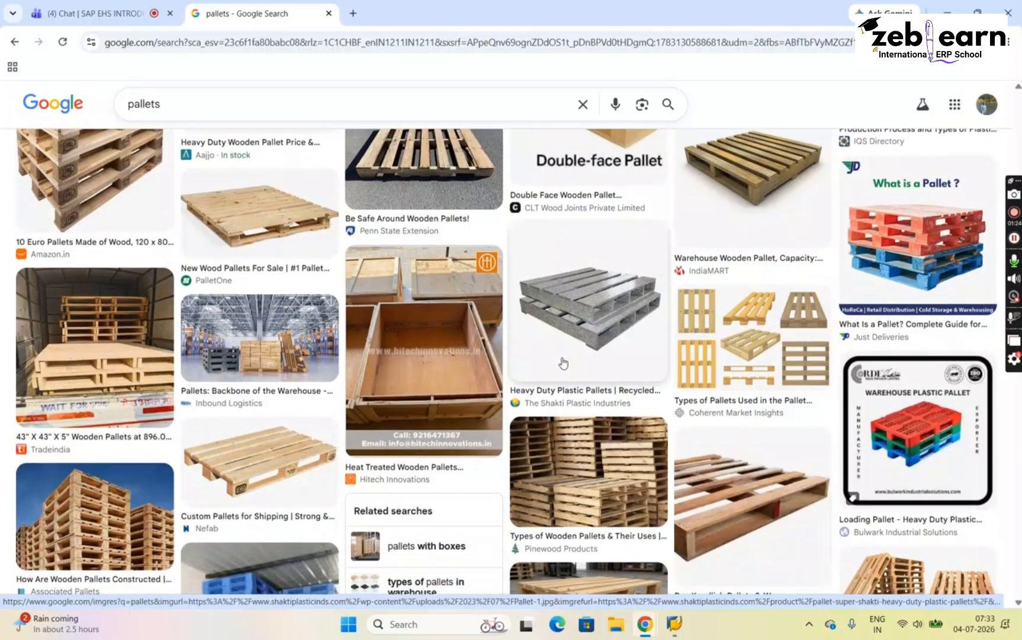
scroll(562, 363, down, 4)
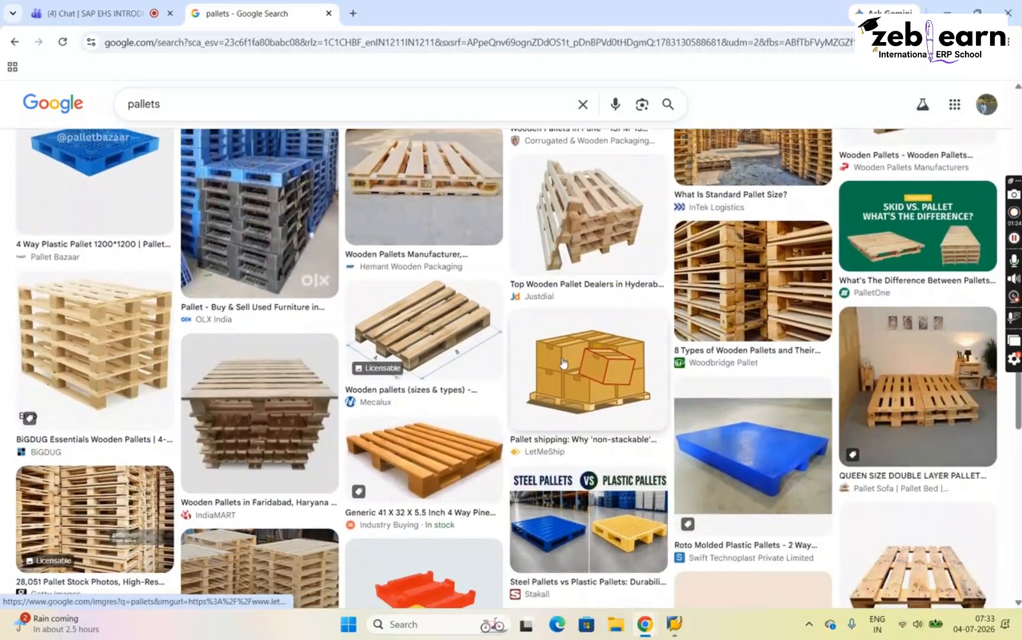
scroll(563, 363, down, 5)
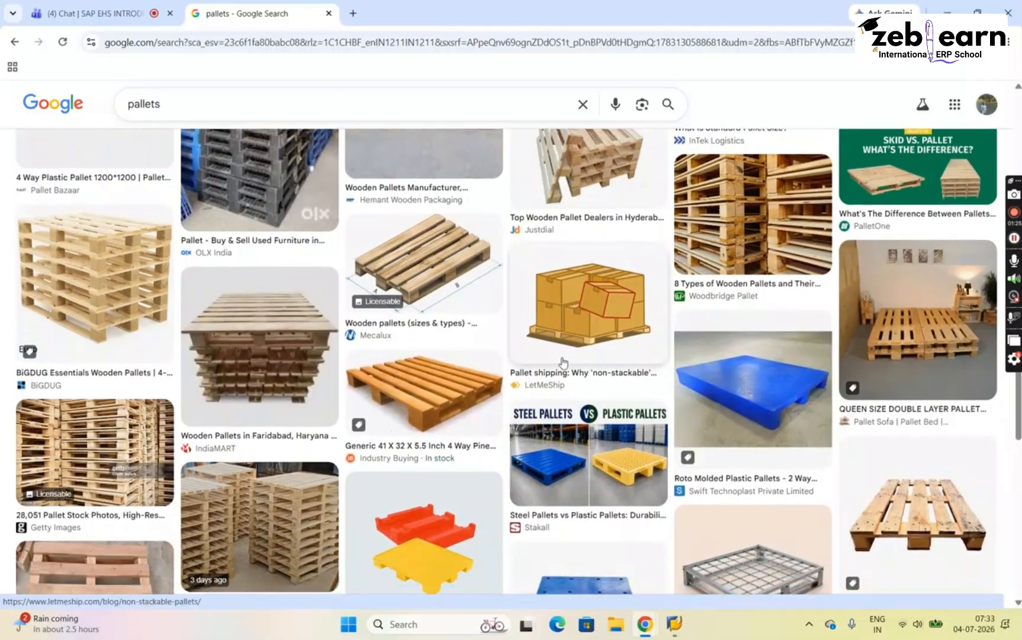
scroll(563, 363, down, 3)
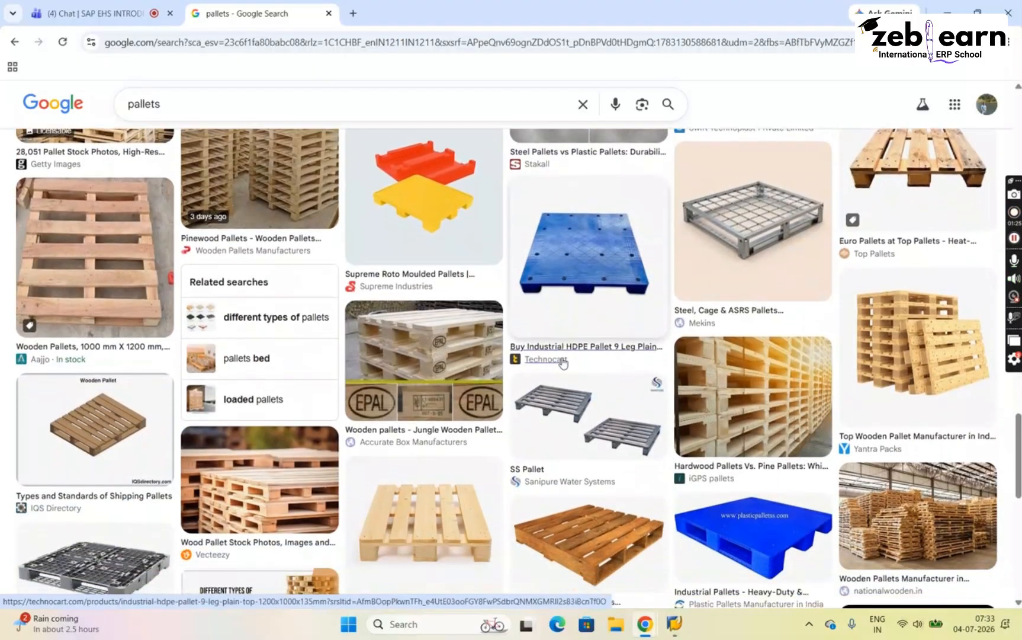
scroll(563, 363, down, 4)
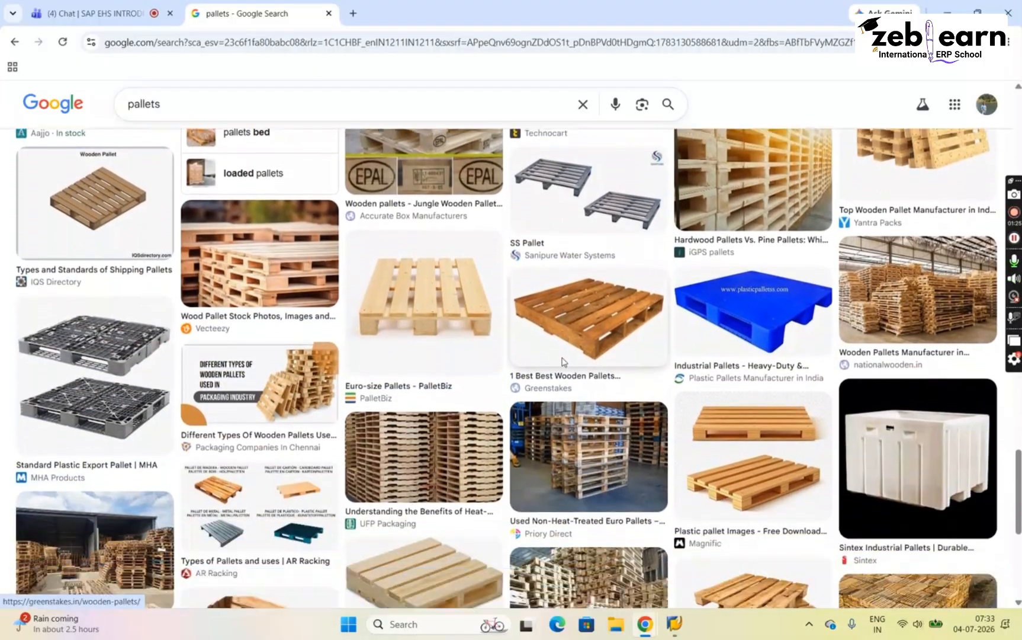
scroll(563, 363, down, 4)
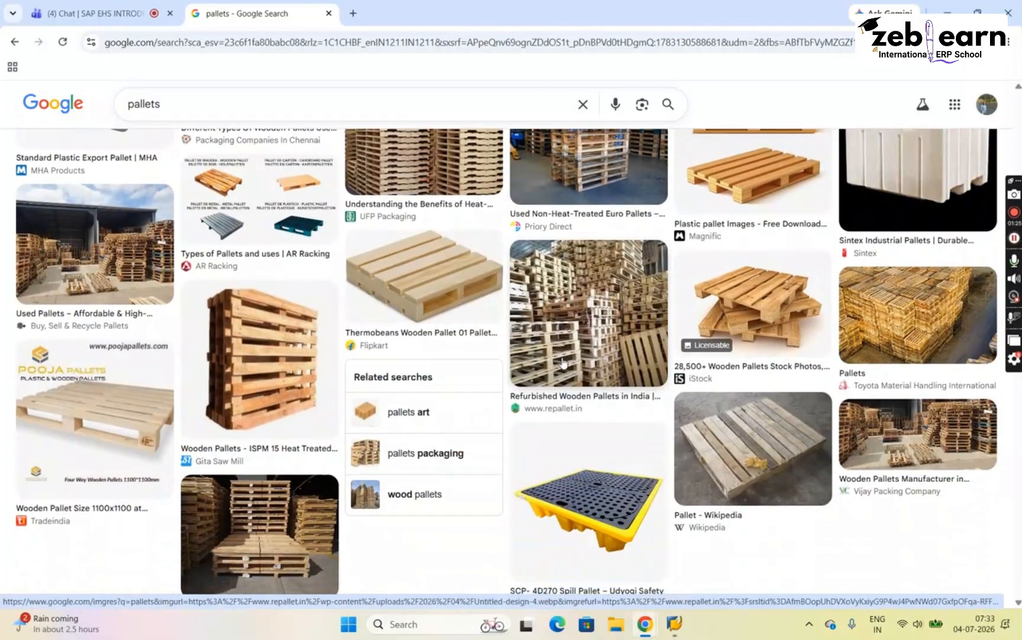
scroll(563, 363, down, 4)
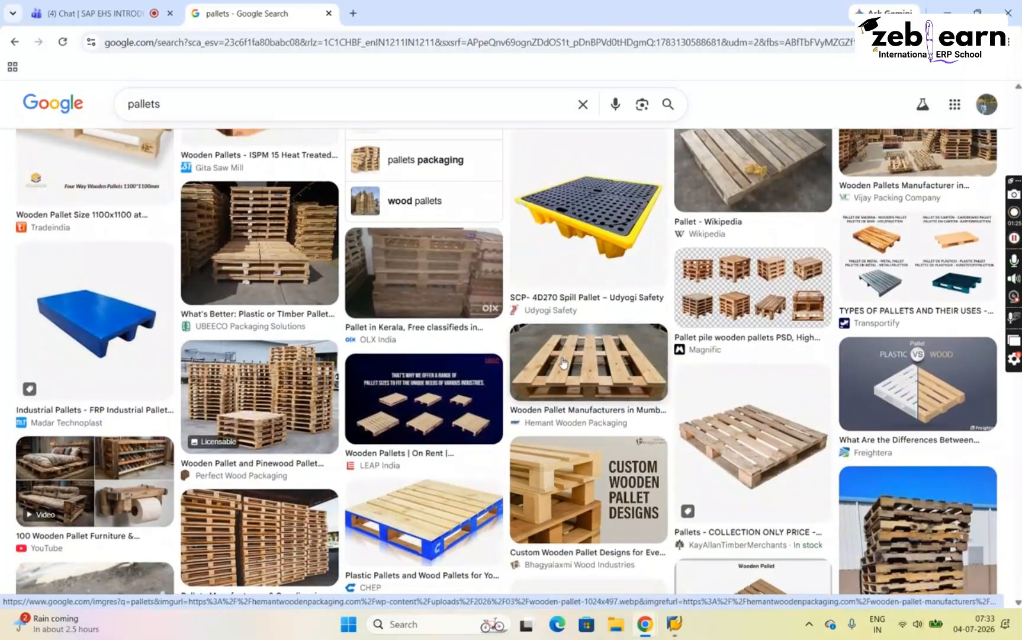
scroll(563, 363, down, 3)
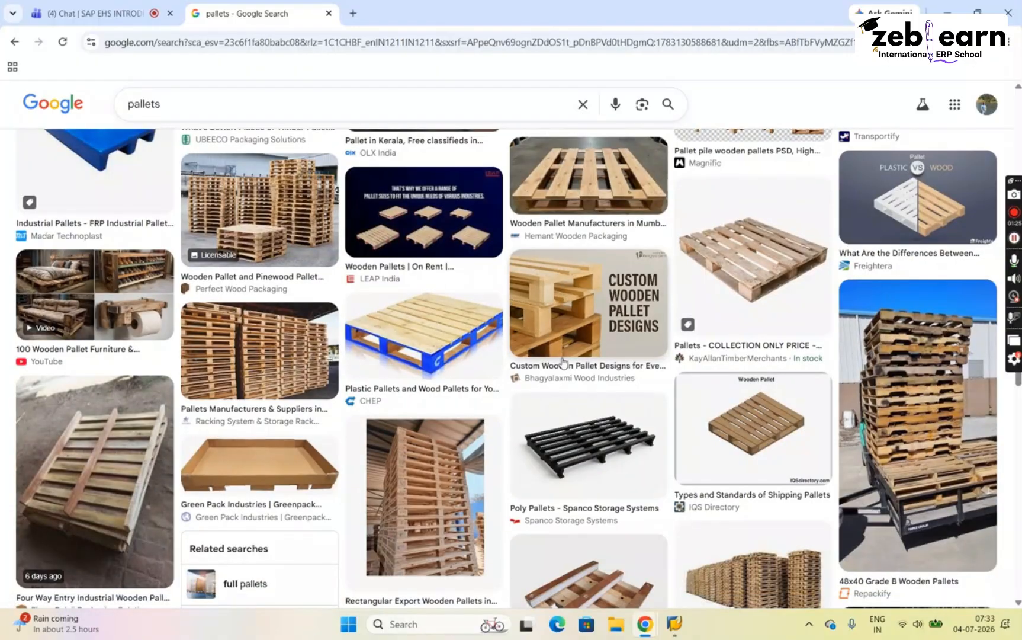
- Change the image search to "metal pallets" and look over the sponsored products and first image results
click(230, 109)
key(Left)
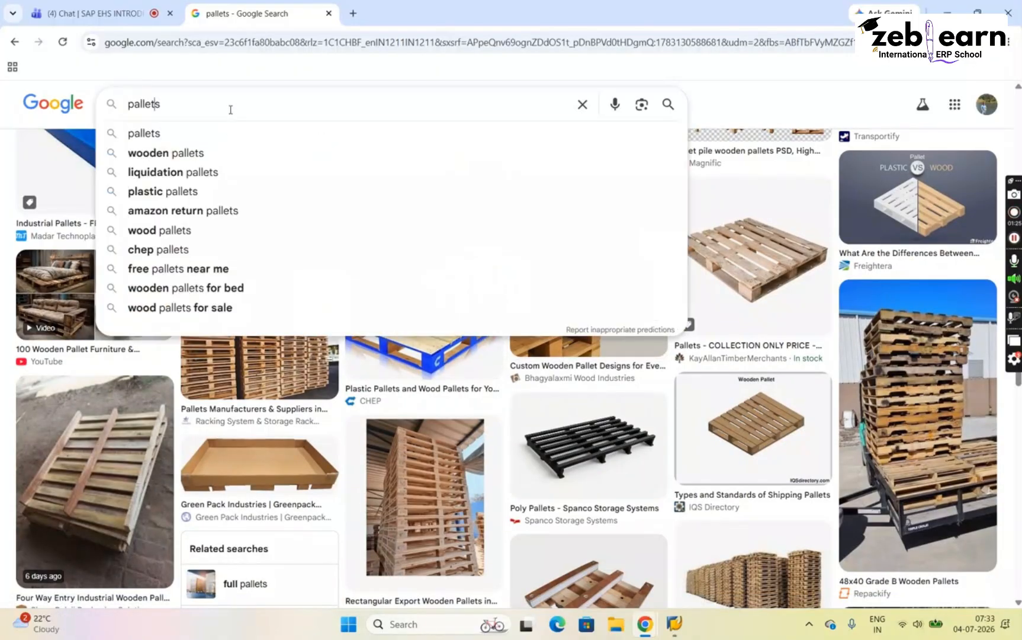
key(Home)
text(m)
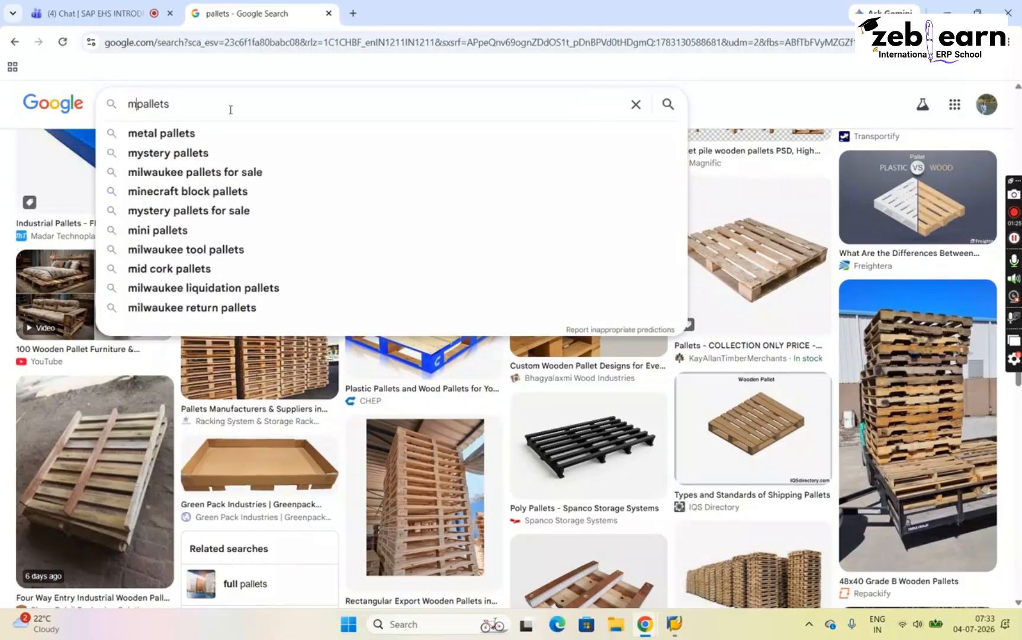
text(etal)
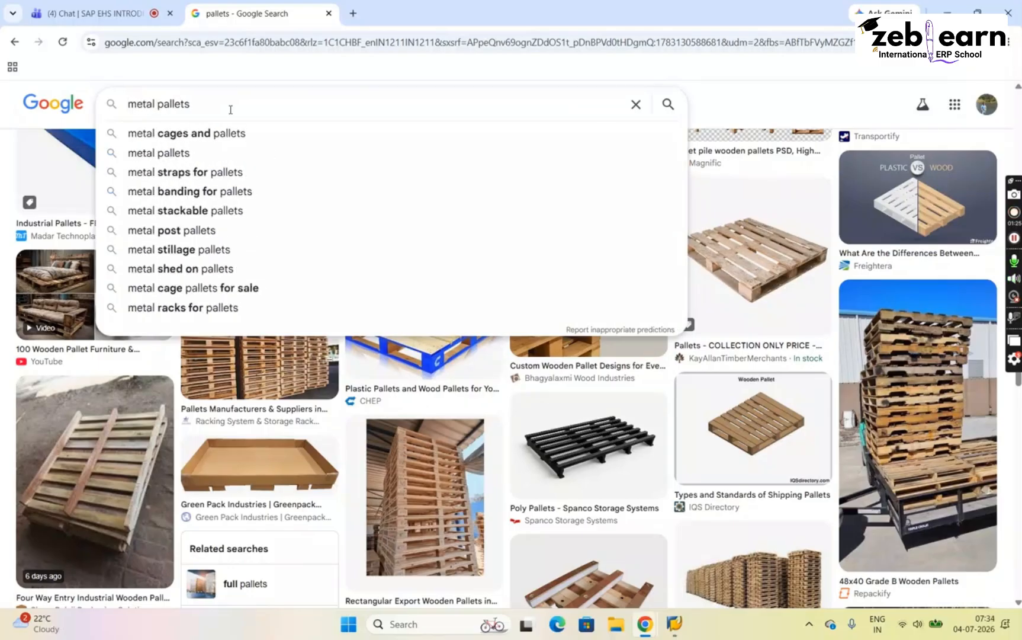
key(Down)
key(Up)
key(Return)
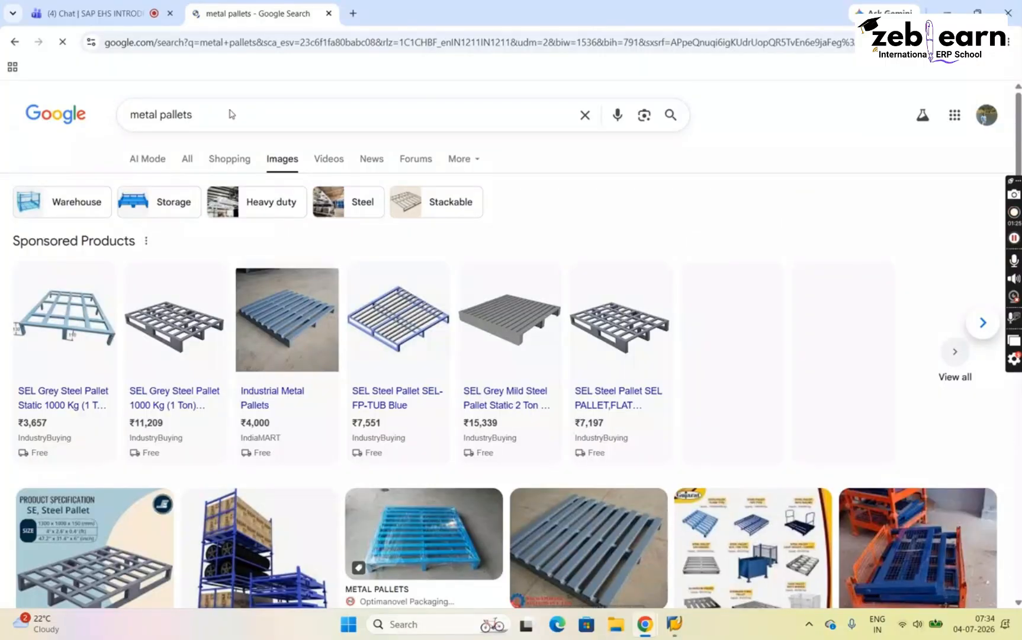
scroll(231, 114, down, 1)
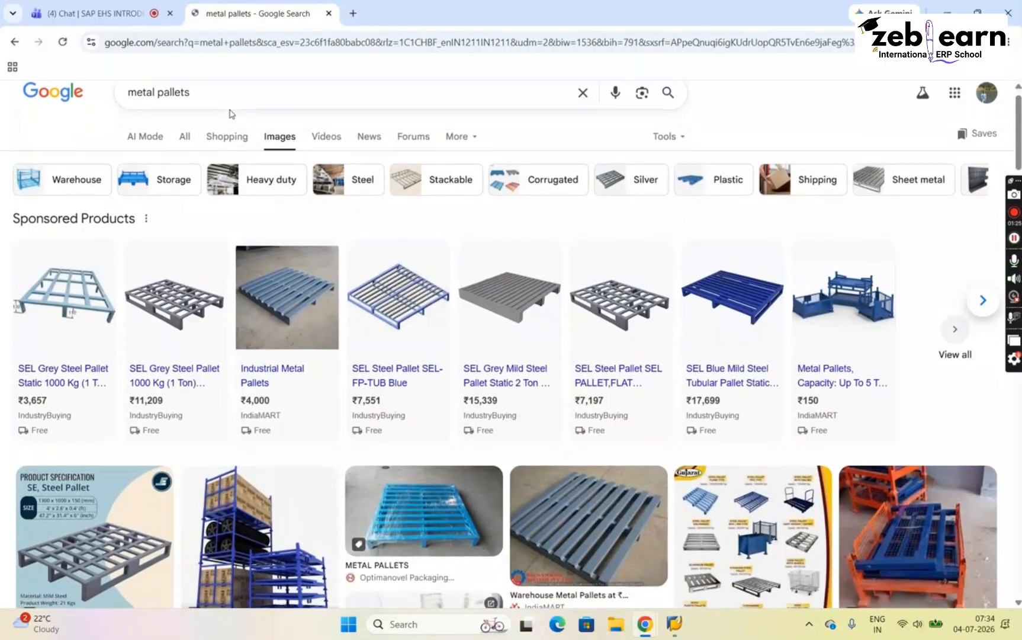
scroll(232, 113, down, 3)
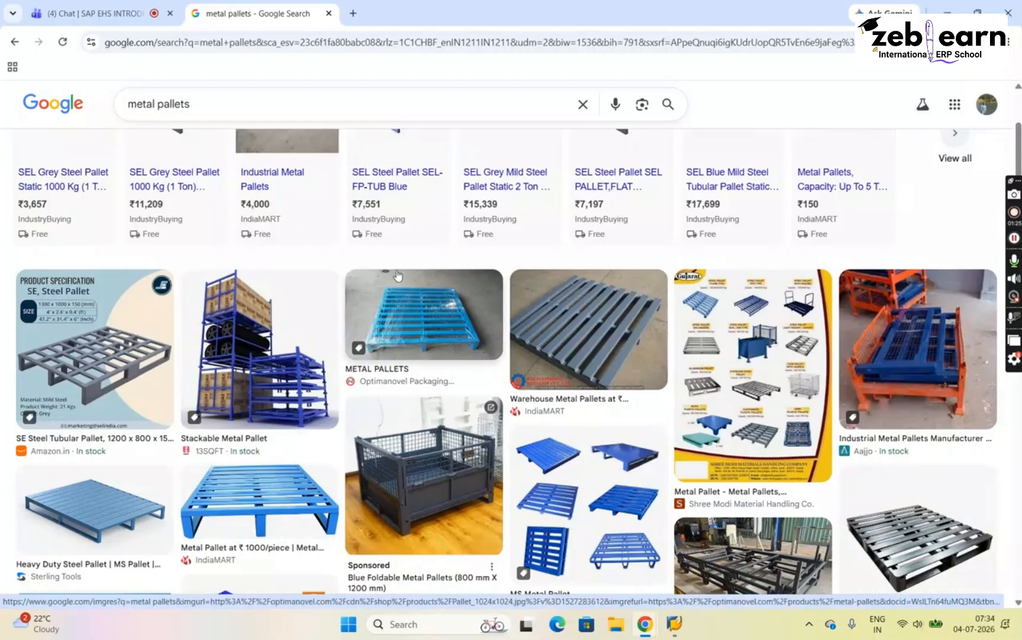
scroll(397, 274, up, 4)
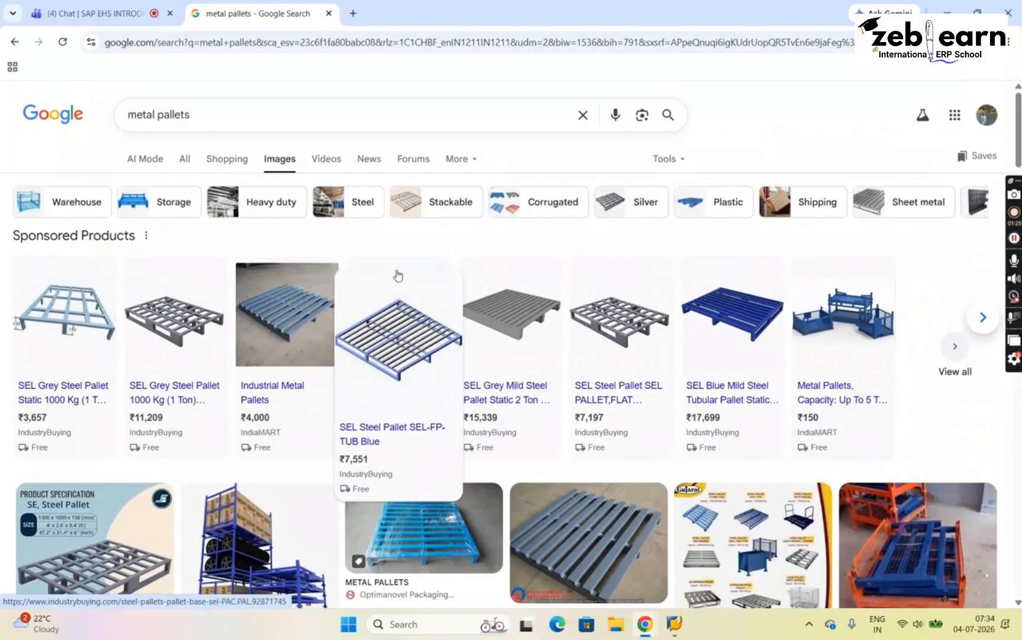
- Remove "metal" from the query and run the image search for "pallets" again
click(159, 113)
key(BackSpace)
key(BackSpace)
key(BackSpace)
key(BackSpace)
key(BackSpace)
key(BackSpace)
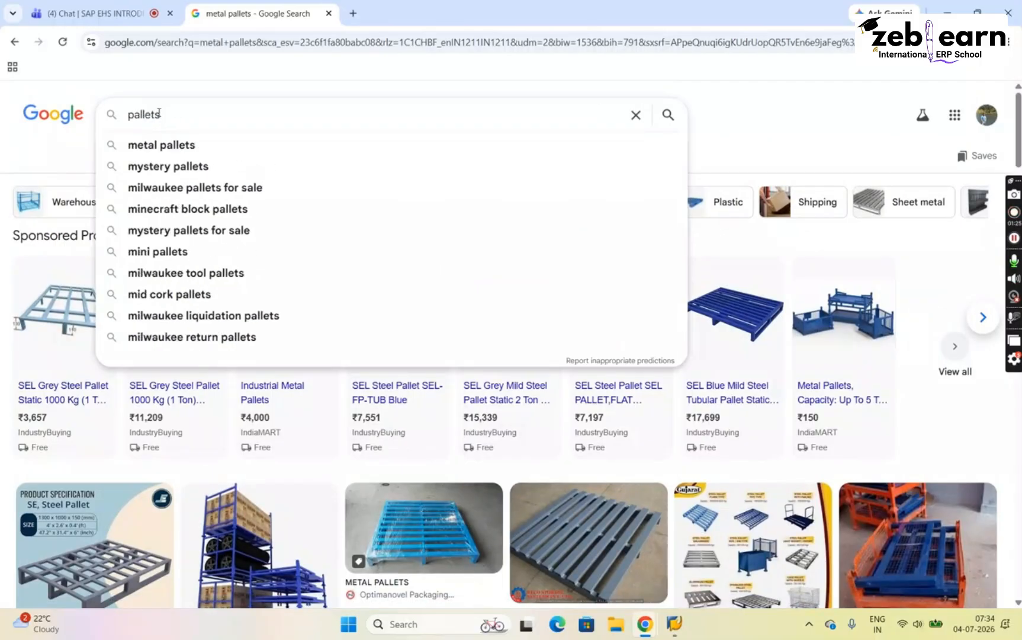
key(Return)
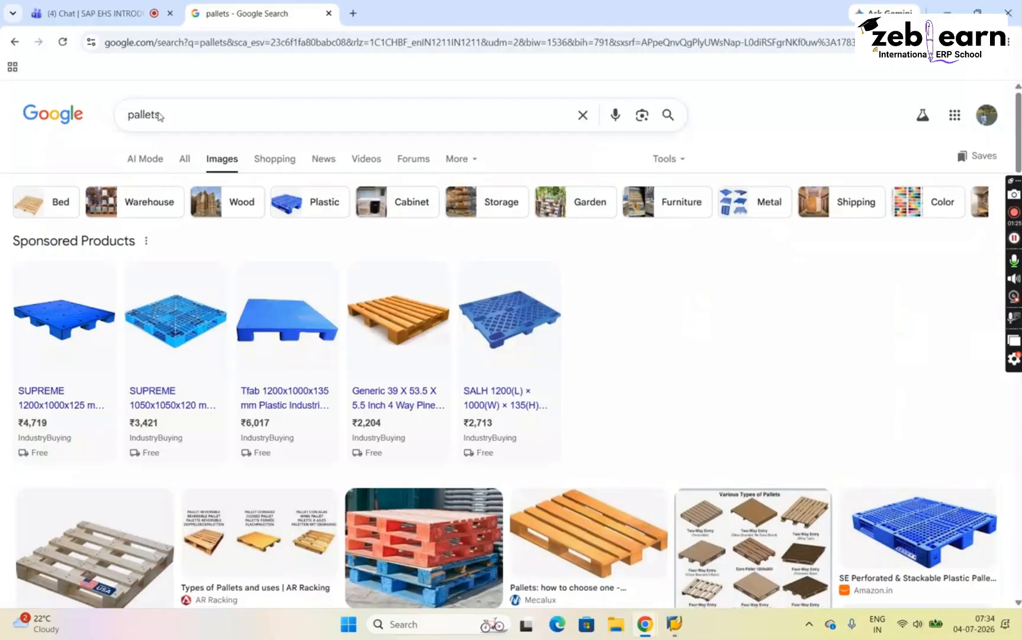
- Look through the refreshed pallet images for examples of wooden, plastic and loaded pallets
scroll(160, 116, down, 10)
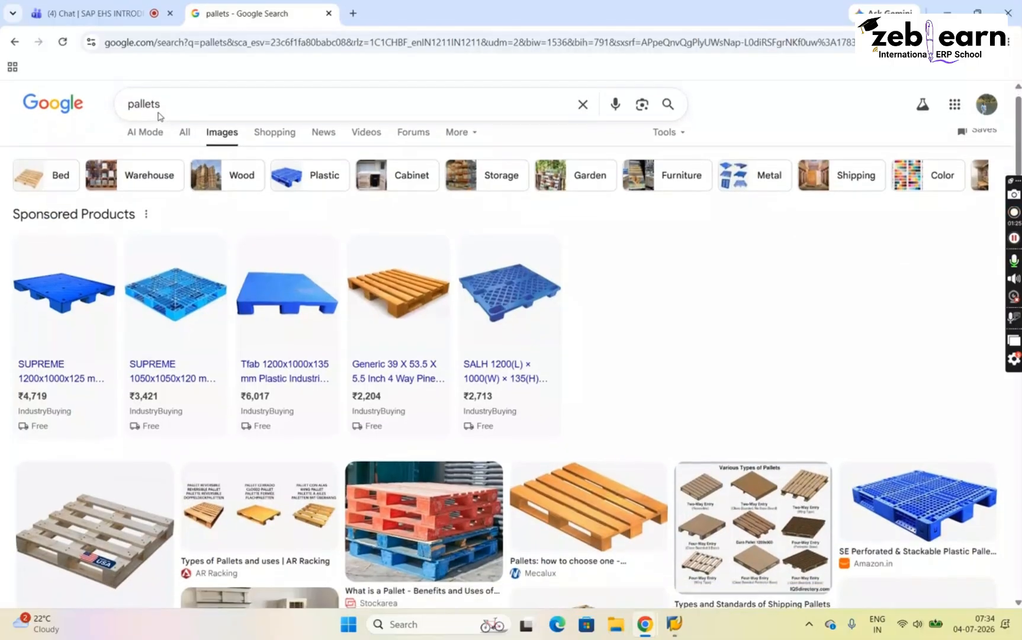
scroll(160, 116, down, 2)
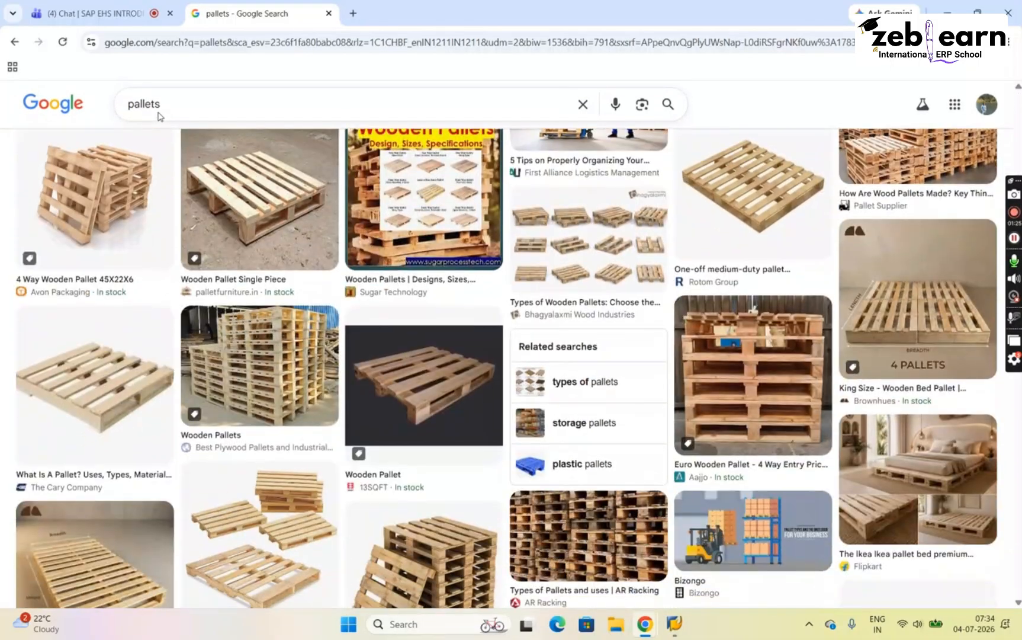
scroll(160, 116, up, 3)
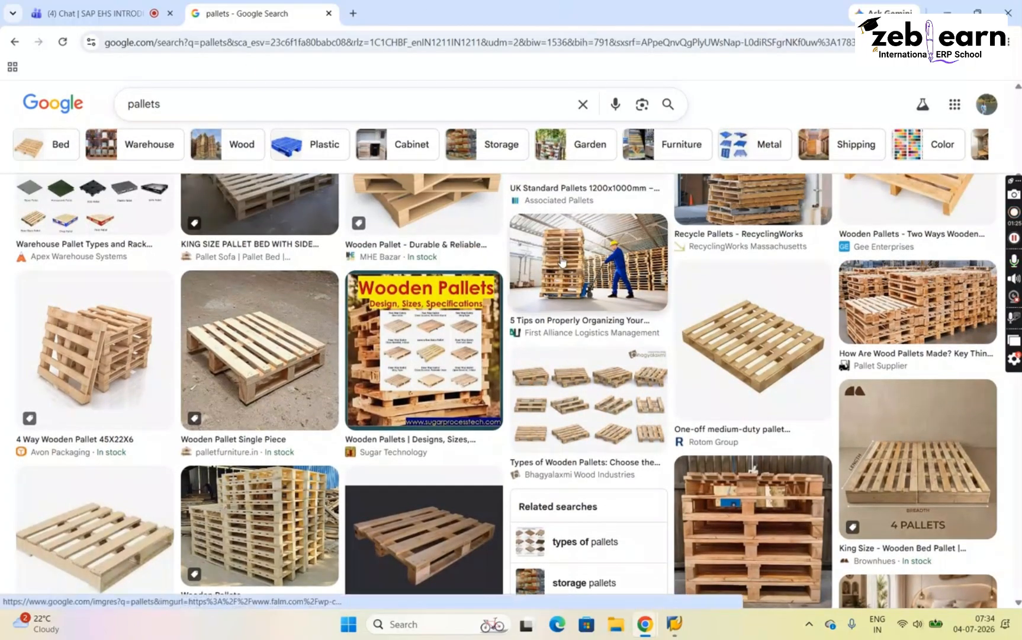
scroll(562, 261, down, 8)
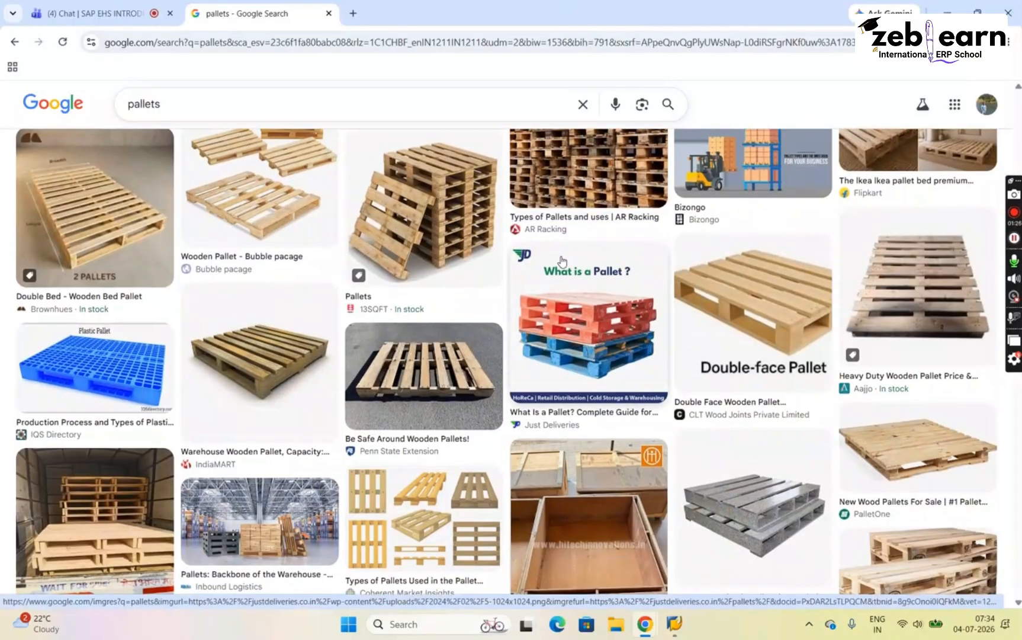
scroll(562, 261, down, 5)
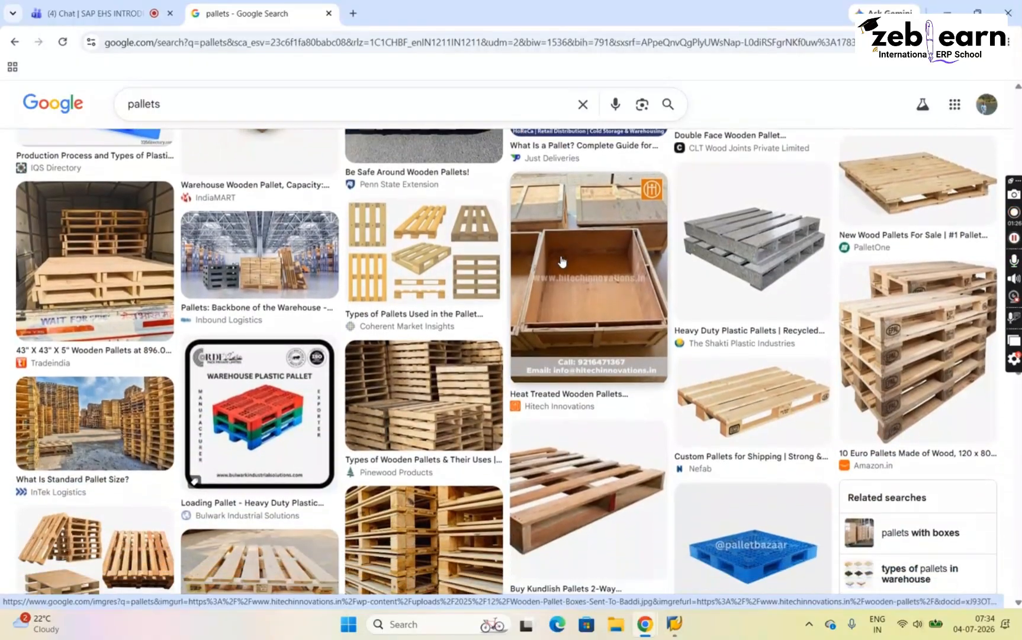
scroll(563, 262, down, 5)
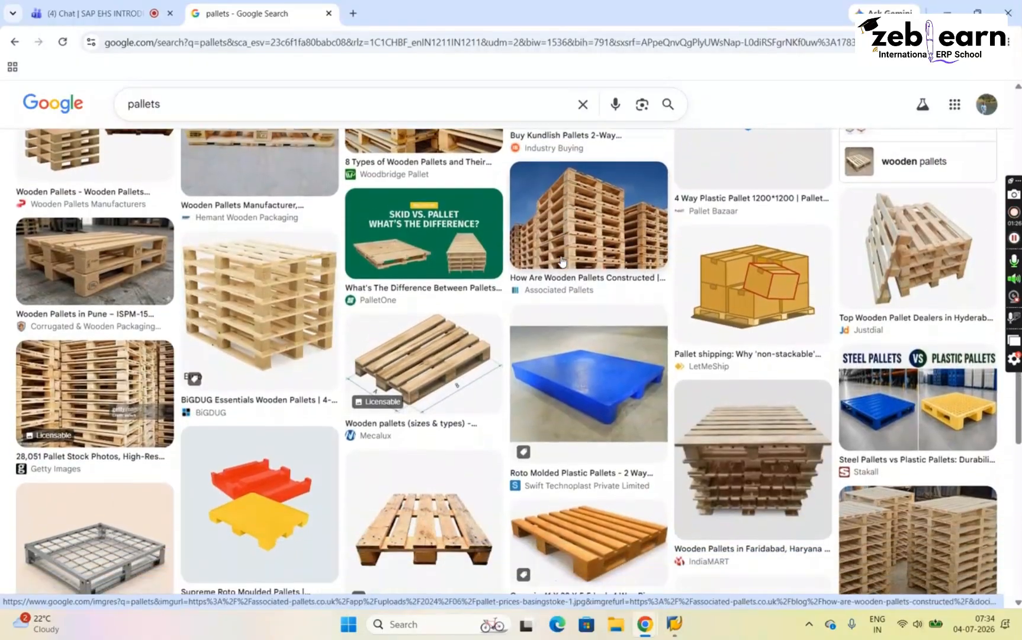
scroll(563, 262, down, 10)
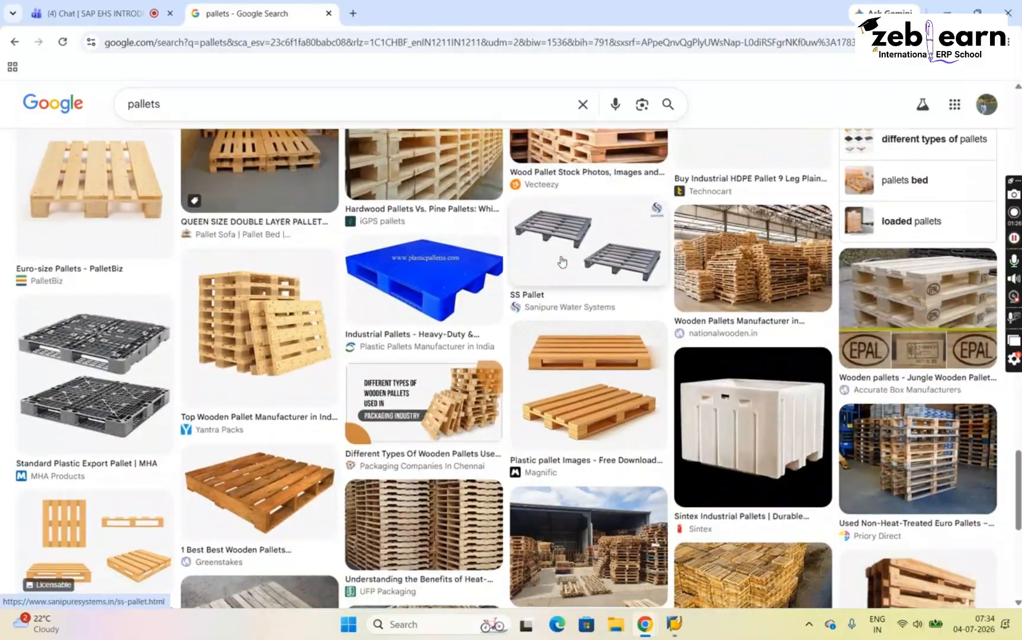
scroll(562, 261, down, 6)
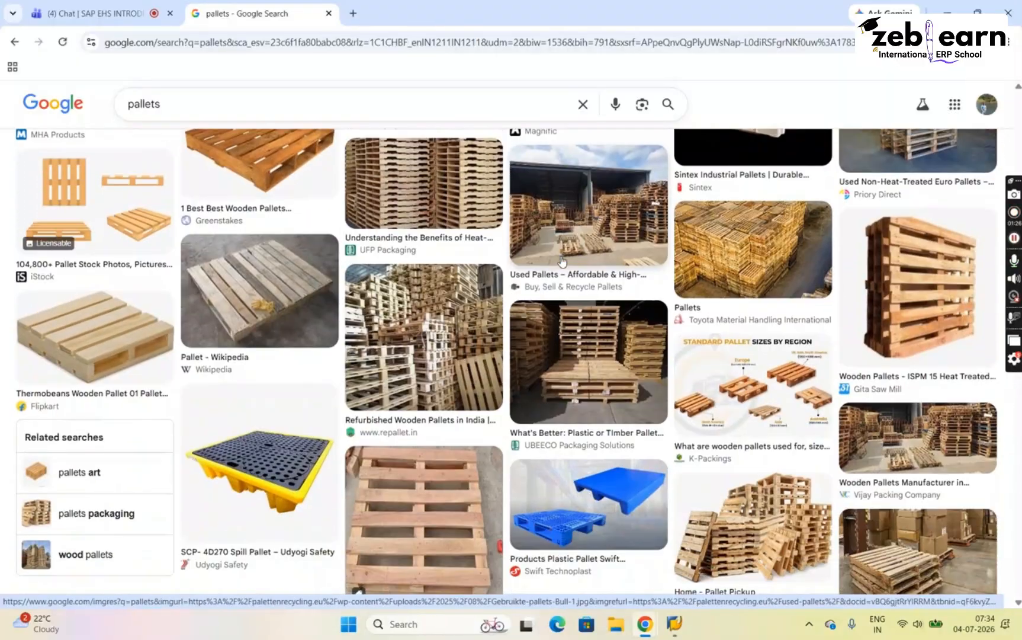
scroll(562, 262, down, 6)
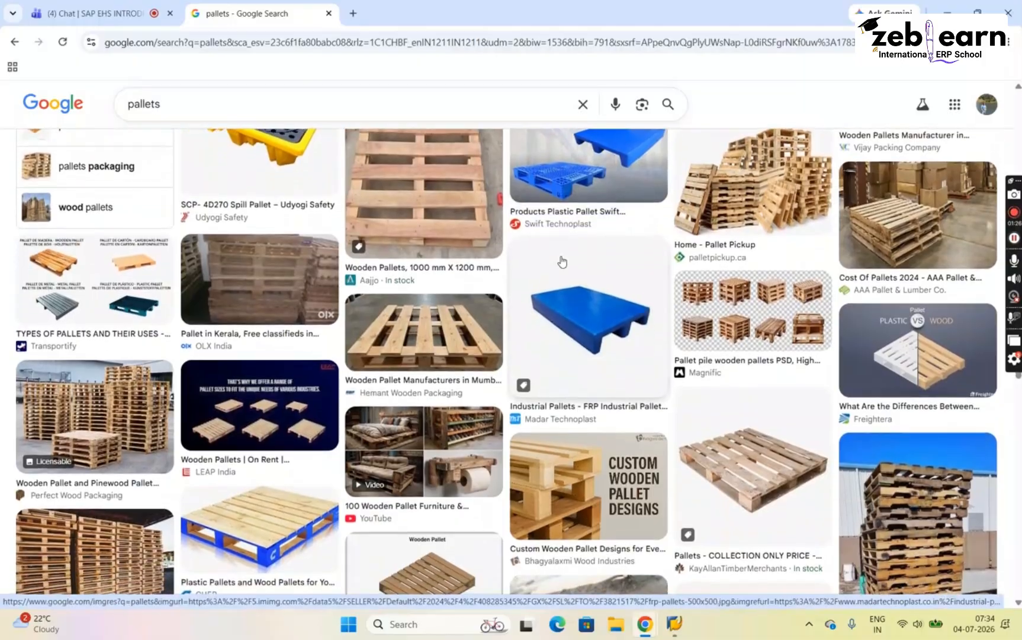
scroll(562, 261, down, 9)
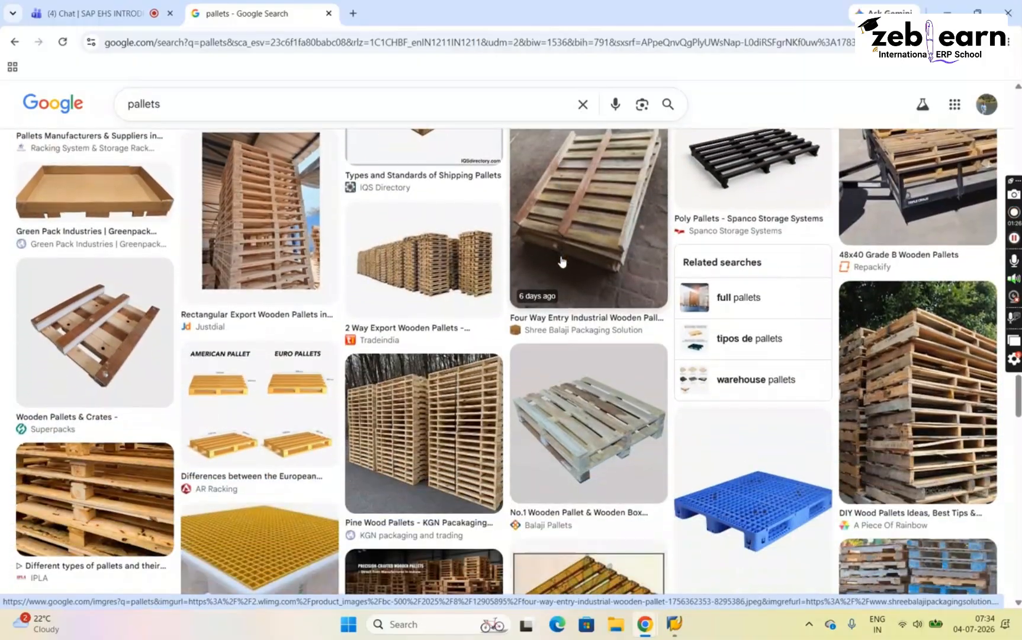
scroll(562, 261, down, 4)
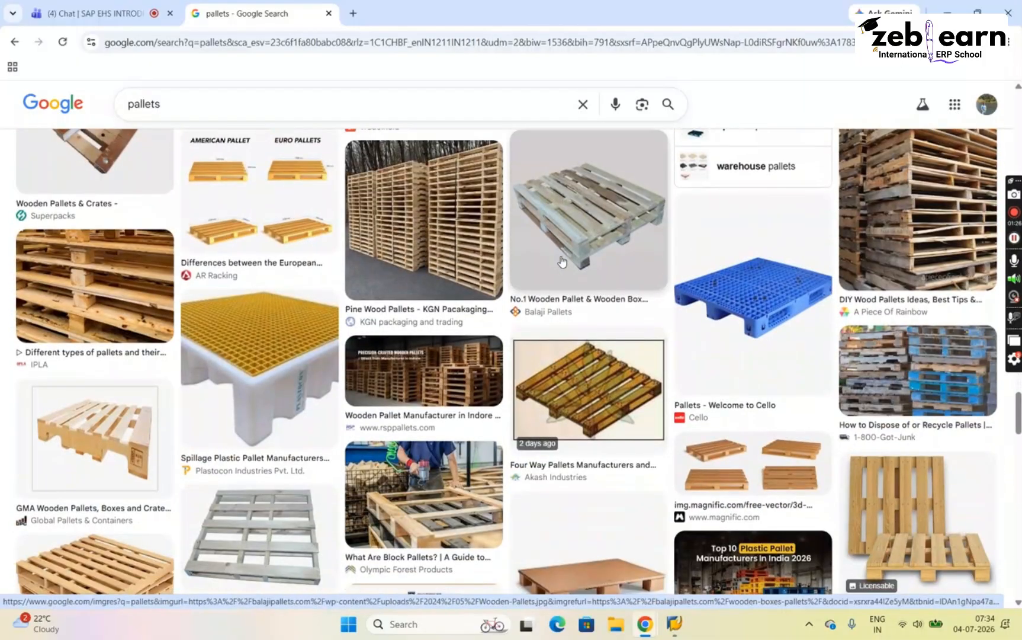
- Replace the query with "forklift" and run the suggested image search "forklift pallets"
click(239, 103)
key(BackSpace)
key(BackSpace)
key(BackSpace)
key(BackSpace)
key(BackSpace)
key(BackSpace)
key(BackSpace)
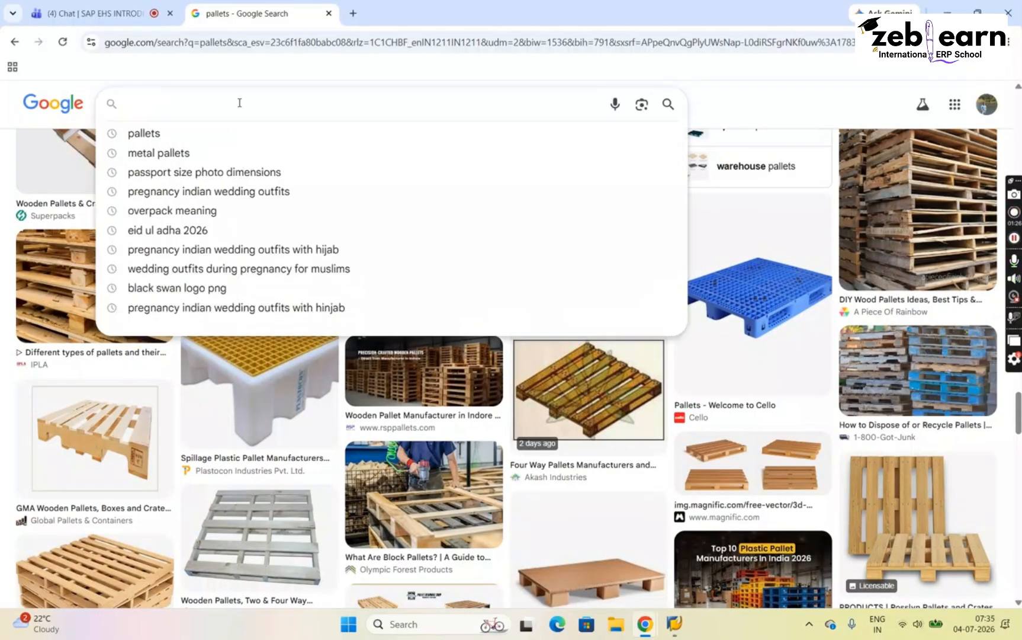
text(forklift)
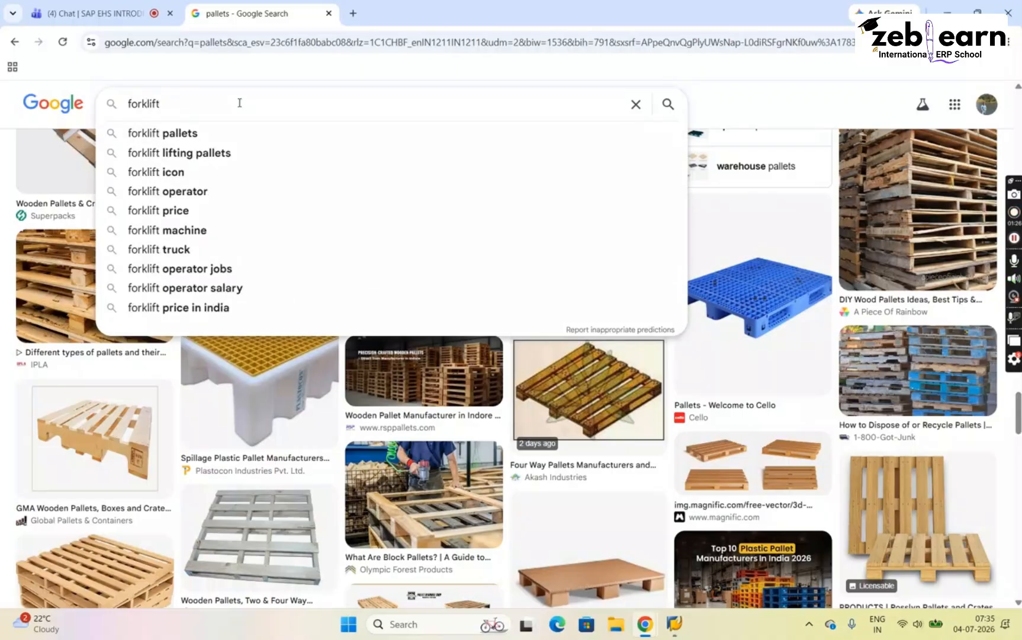
key(Down)
key(Return)
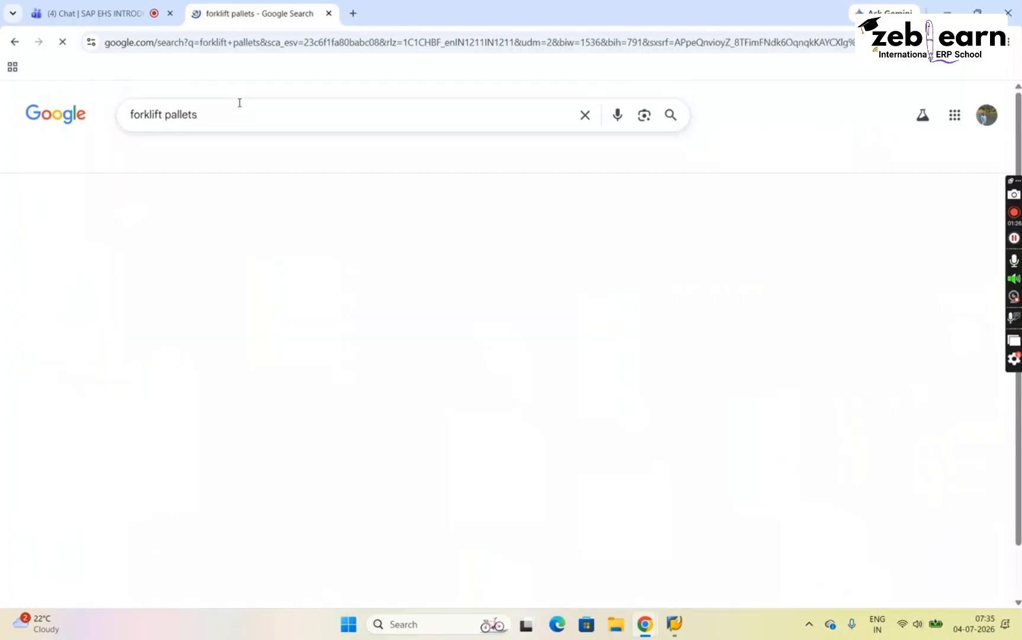
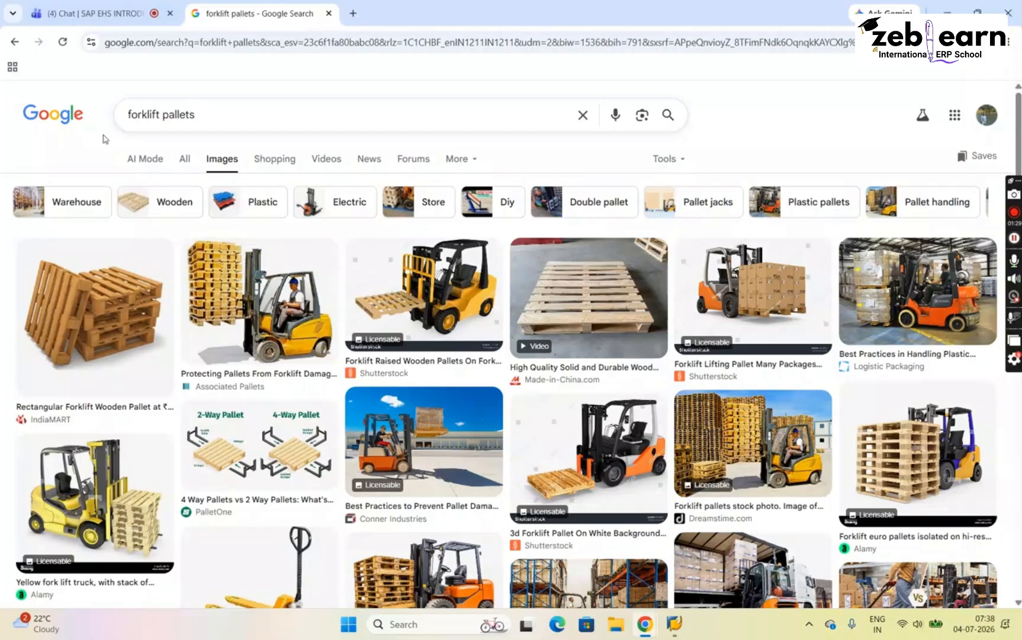
- Preview the Associated Pallets image of a forklift lifting stacked wooden pallets, and close the preview
click(221, 307)
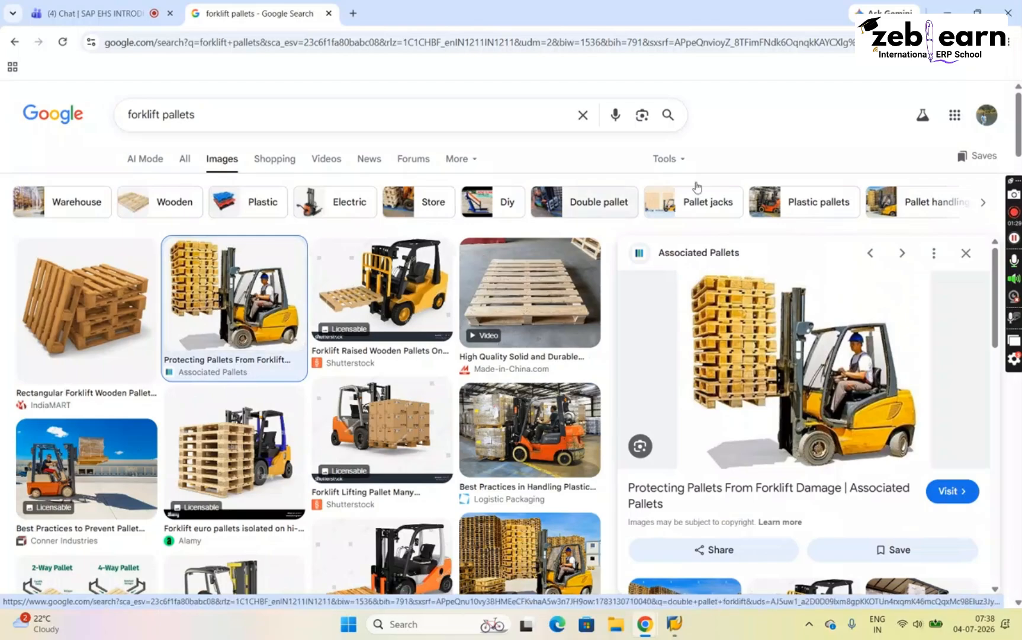
click(960, 252)
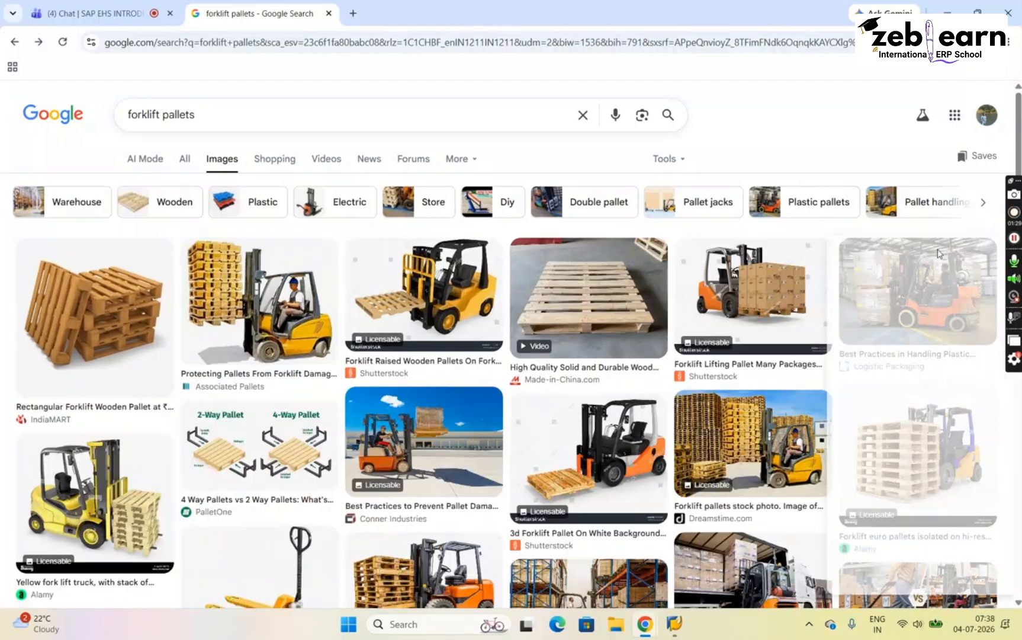
- Replace "forklift" in the query with "fumigation of" and run the suggested image search "fumigation of wooden pallets"
click(161, 114)
key(ctrl+BackSpace)
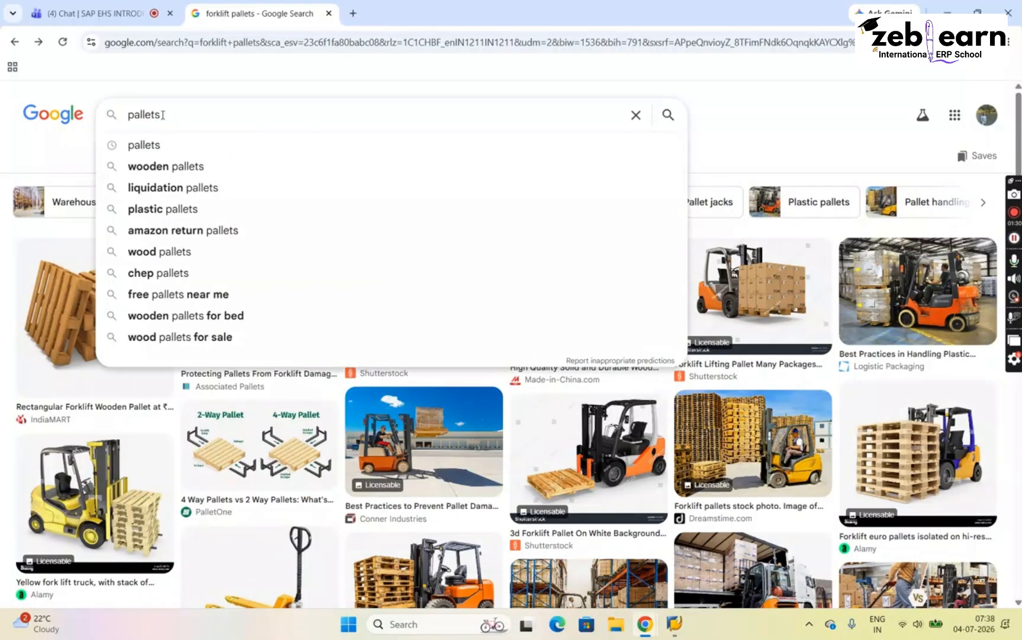
text(fumi)
text(gation )
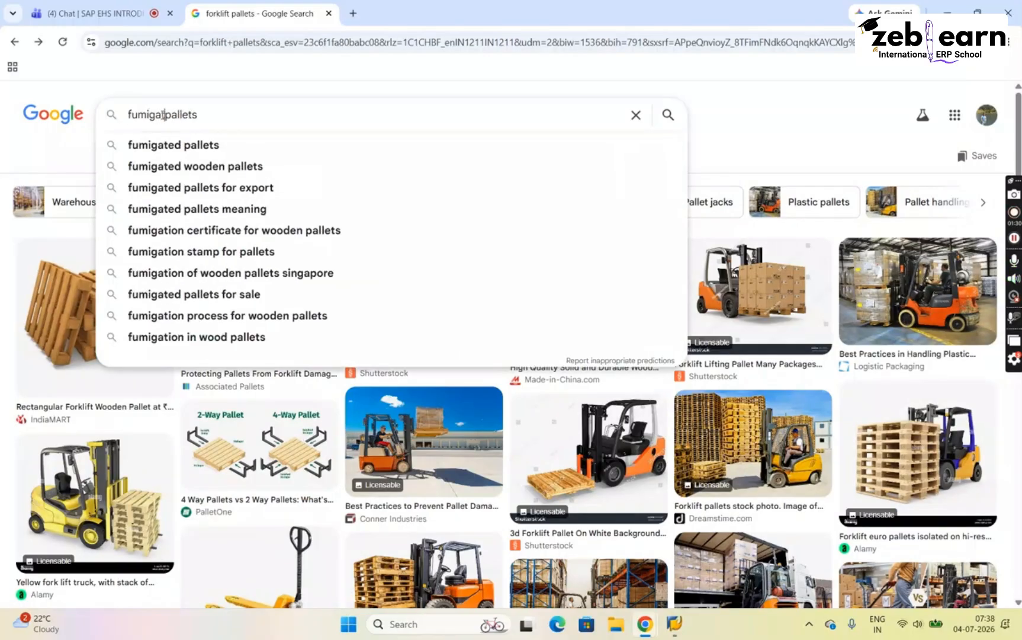
text(of)
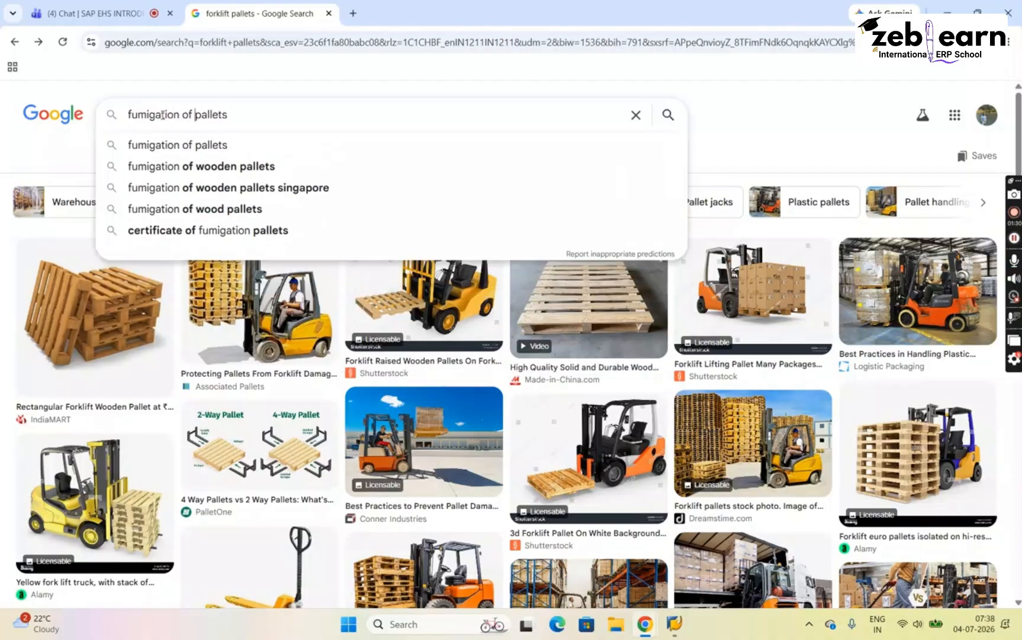
key(Down)
key(Return)
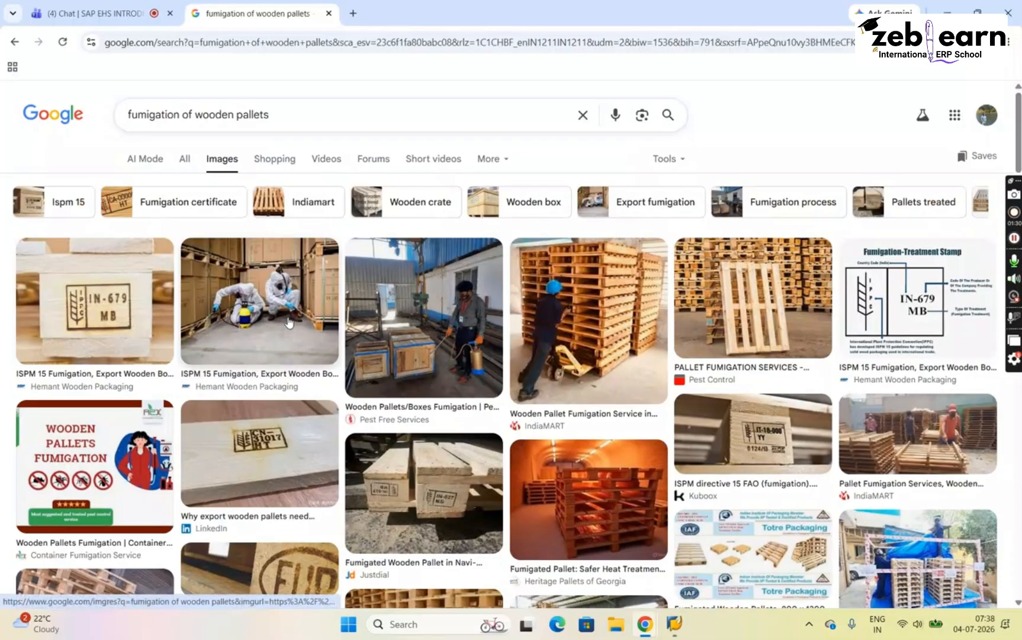
- Preview the Hemant Wooden Packaging and Pest Free Services images of workers fumigating wooden packaging, and close the preview
click(288, 323)
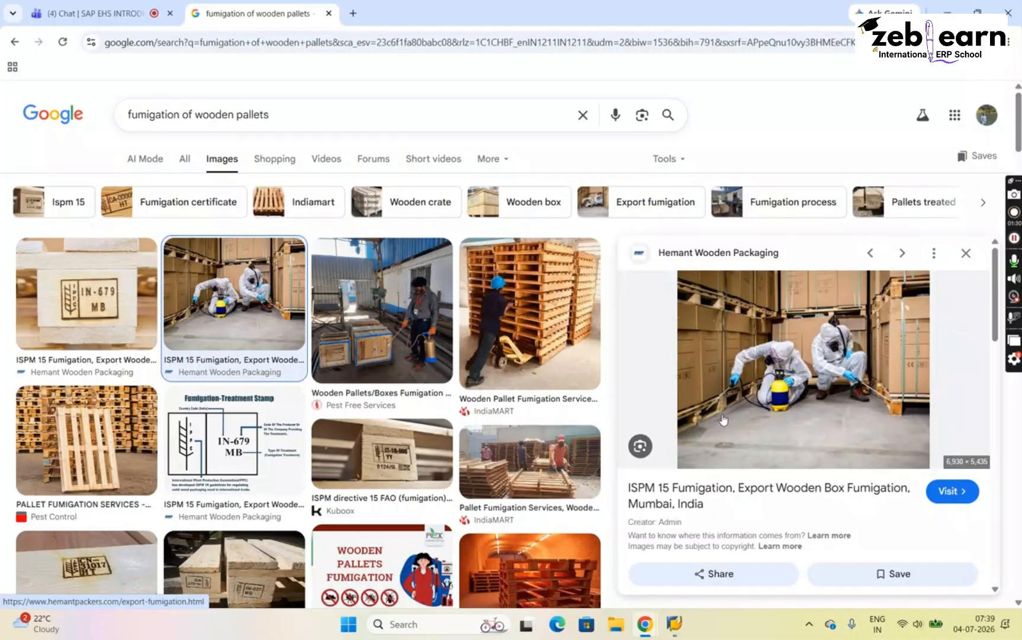
click(404, 336)
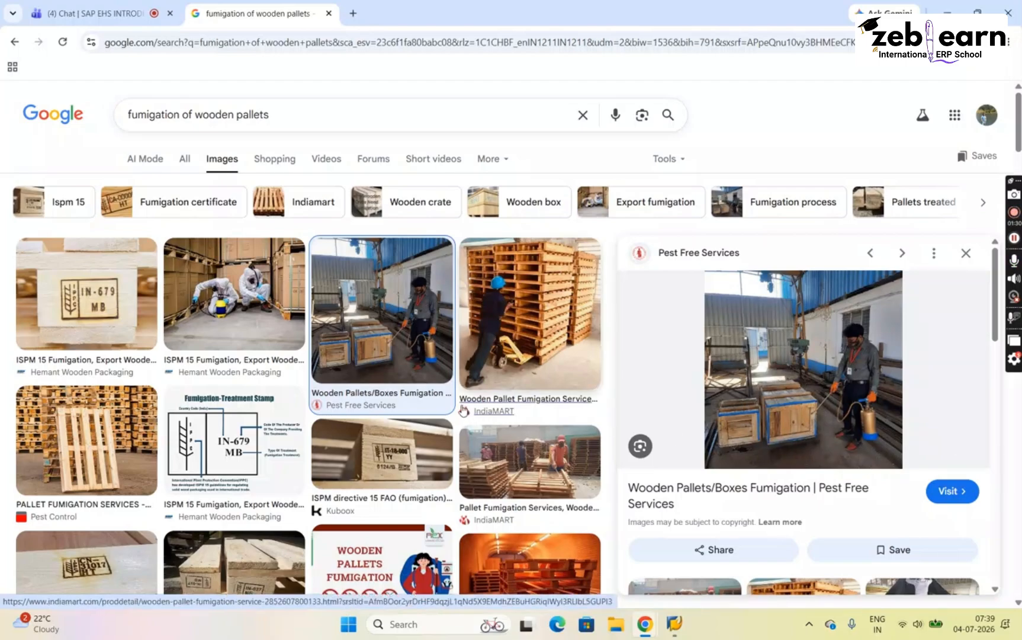
click(966, 255)
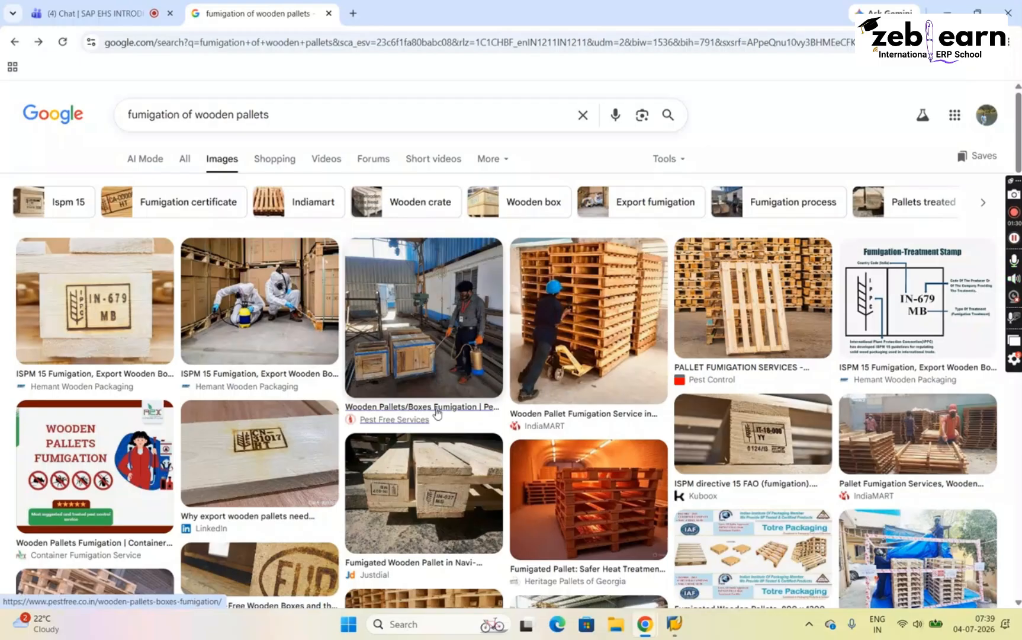
- Look through the fumigation image results for treatment stamps, fumigation certificates and treated wooden pallets
scroll(437, 412, down, 2)
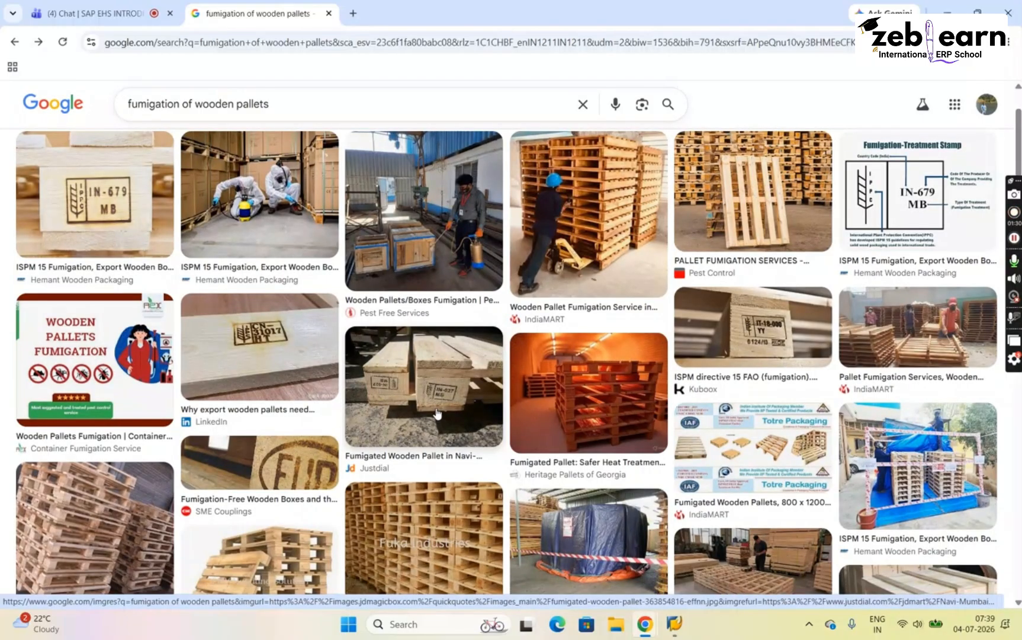
scroll(437, 413, up, 2)
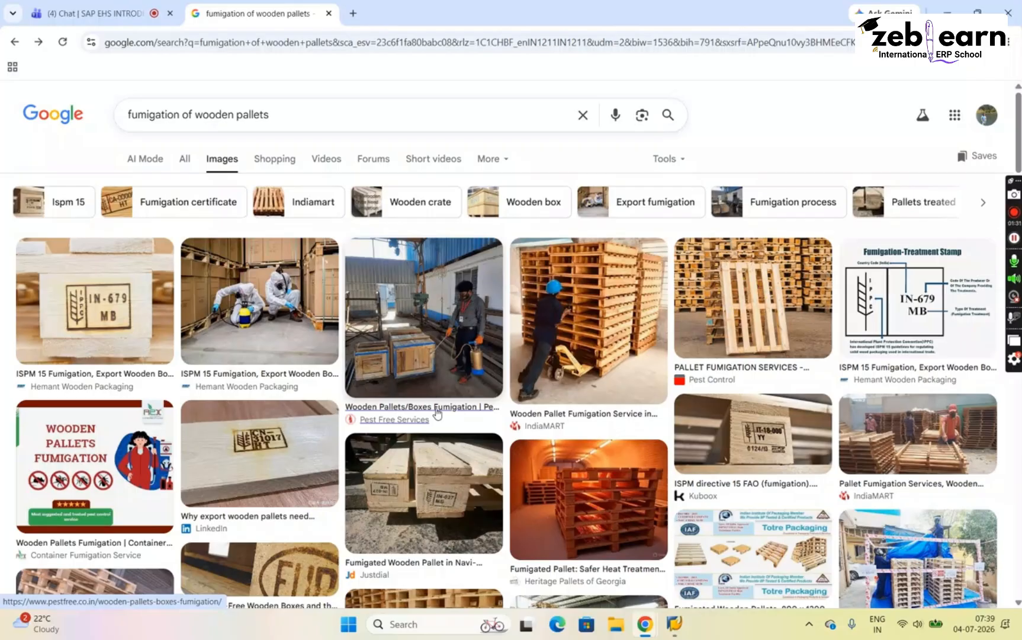
scroll(437, 413, down, 6)
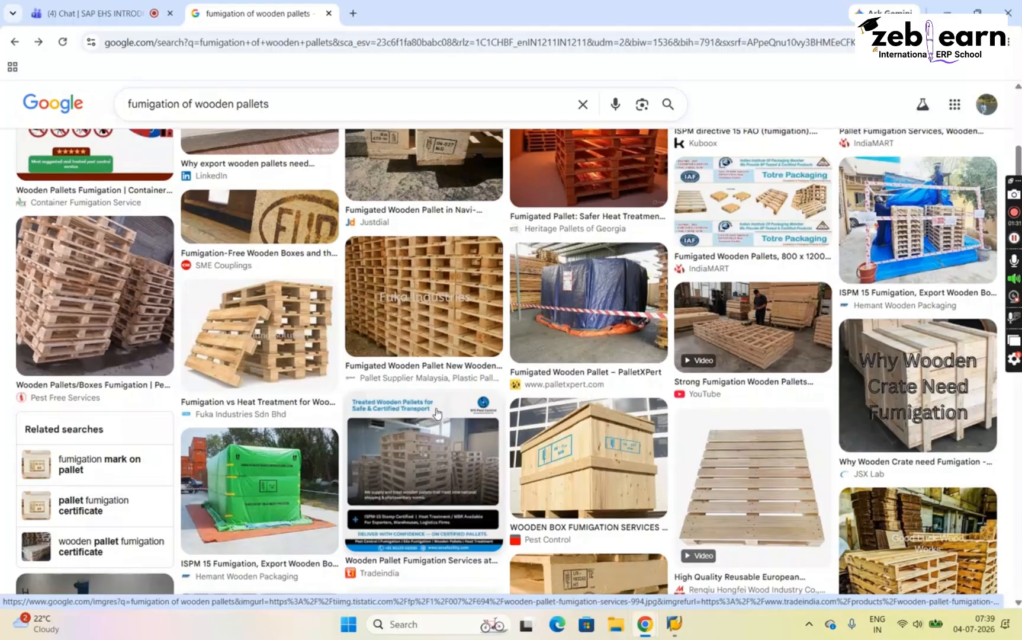
scroll(437, 413, down, 5)
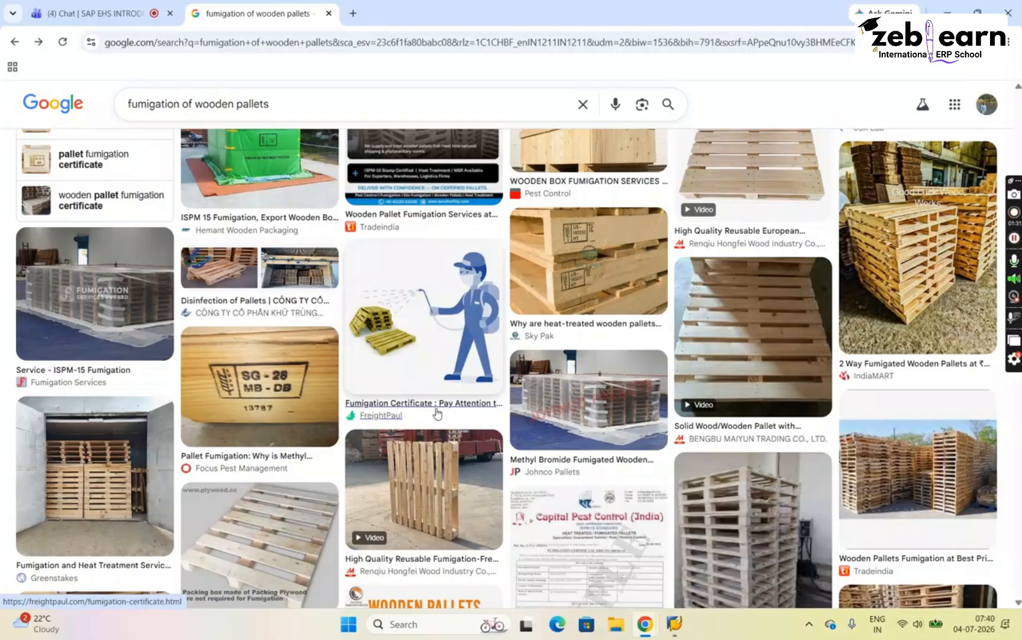
scroll(437, 412, down, 1)
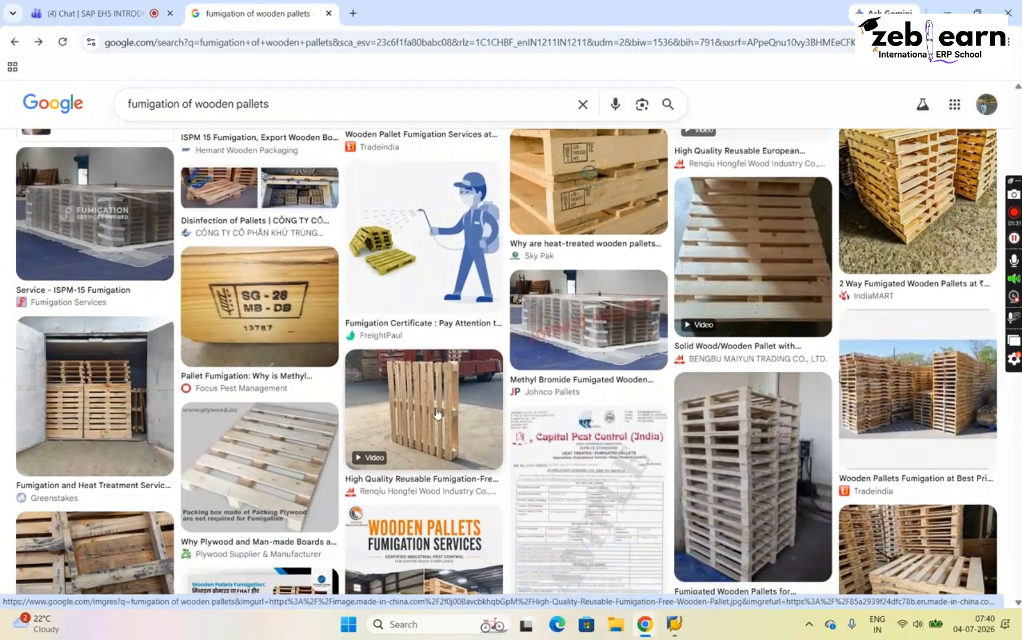
scroll(437, 413, down, 4)
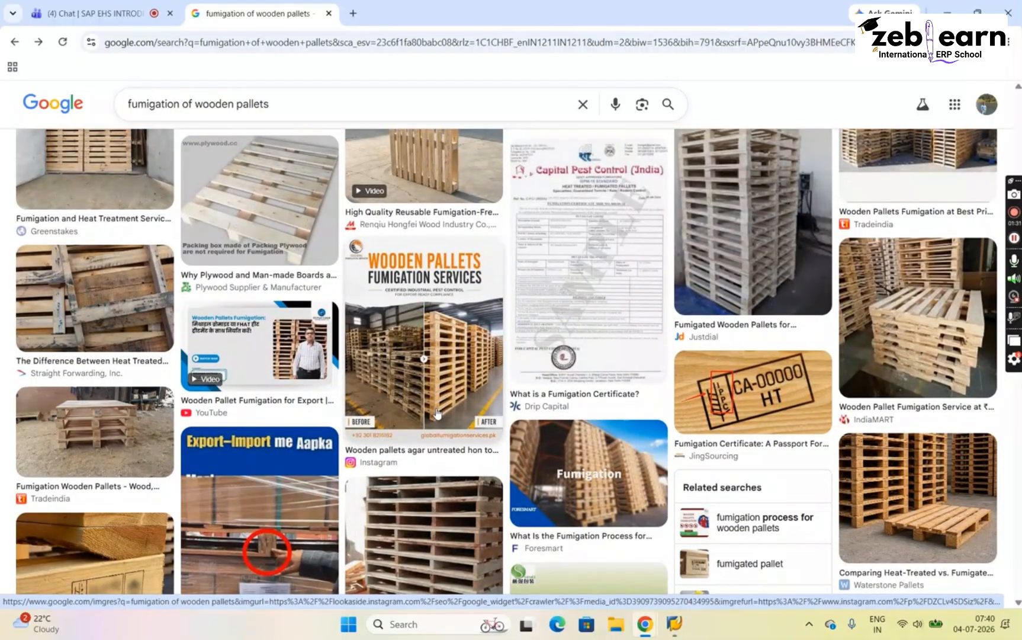
scroll(437, 413, down, 3)
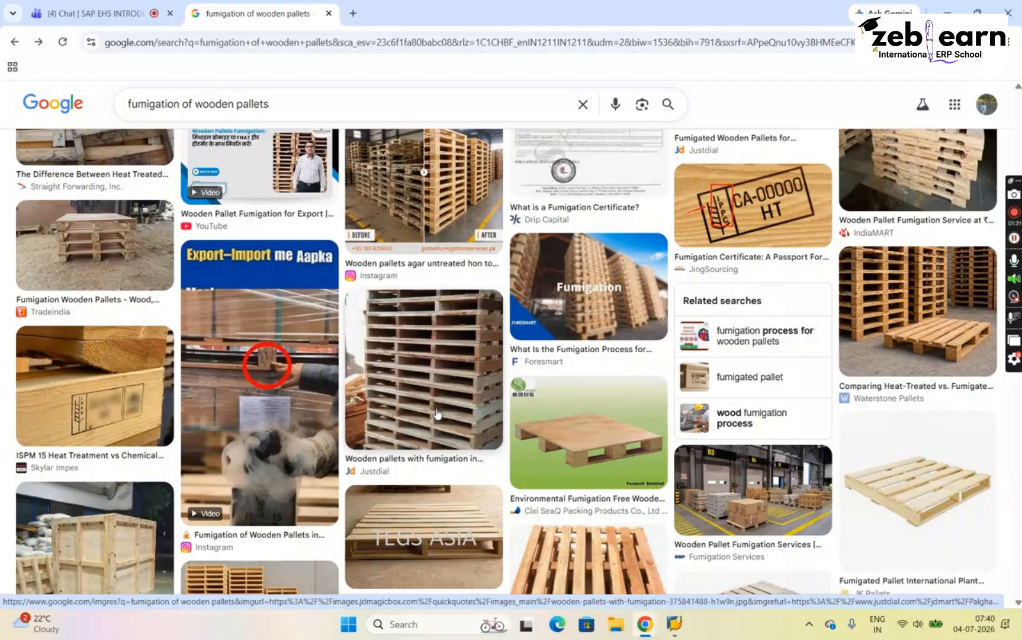
scroll(437, 413, up, 10)
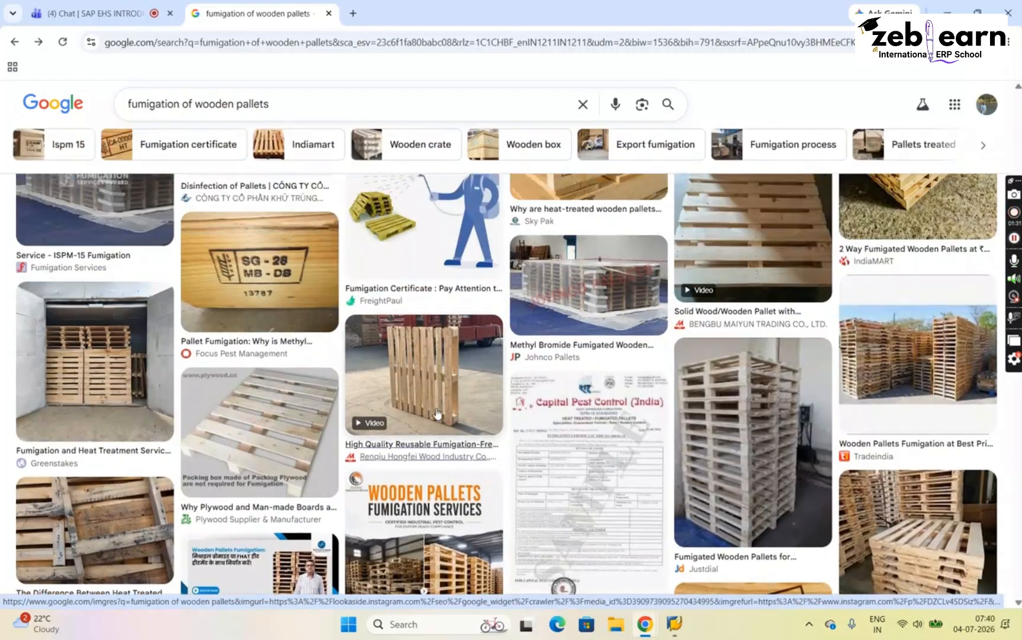
scroll(436, 412, up, 10)
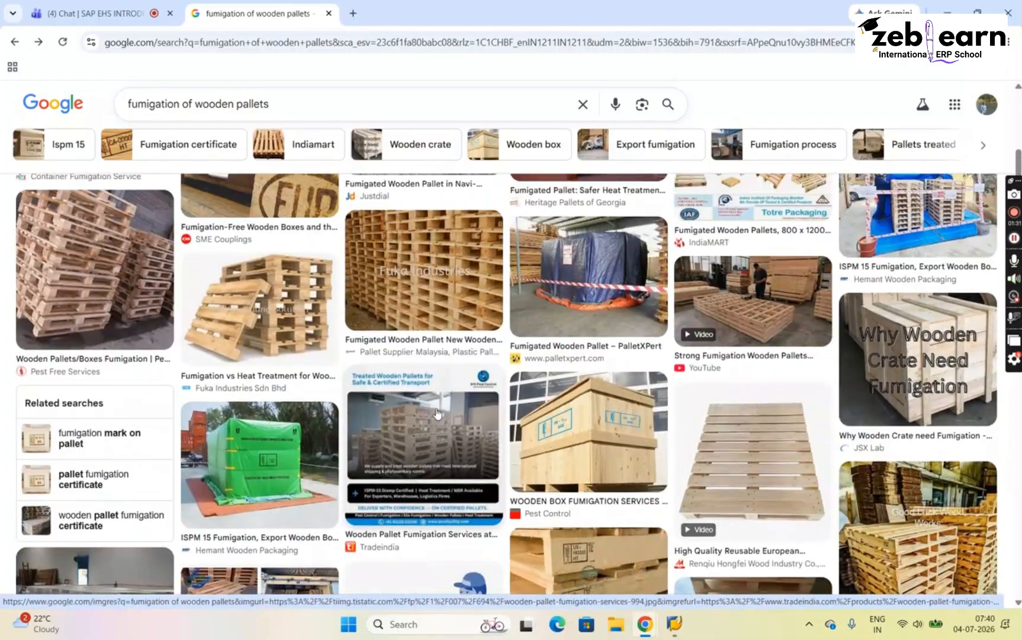
scroll(437, 413, up, 5)
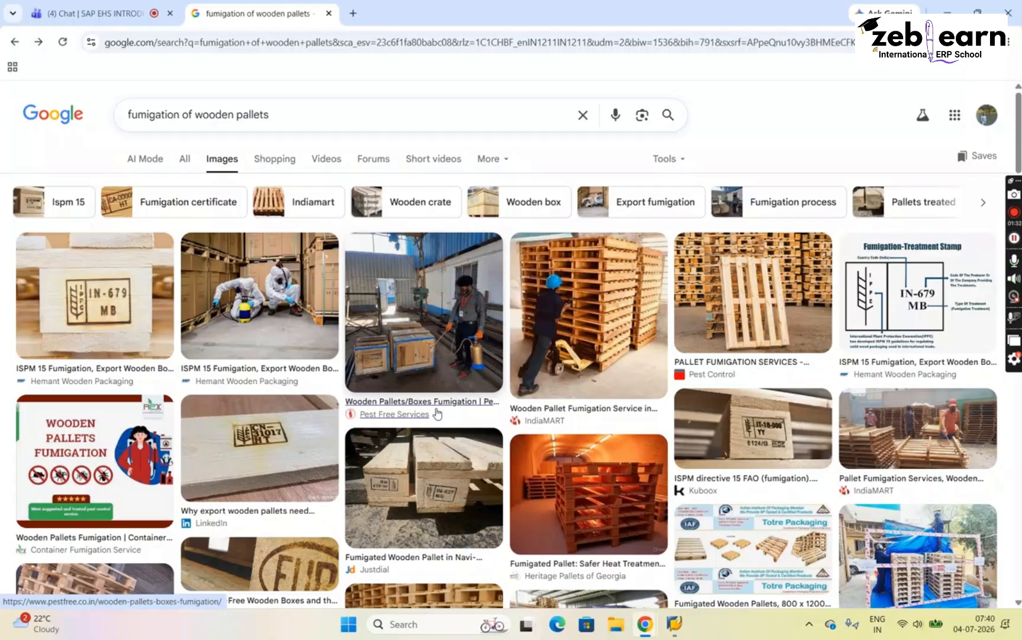
- Clear the query and run an image search for "fruit crates for export"
click(583, 116)
text(f)
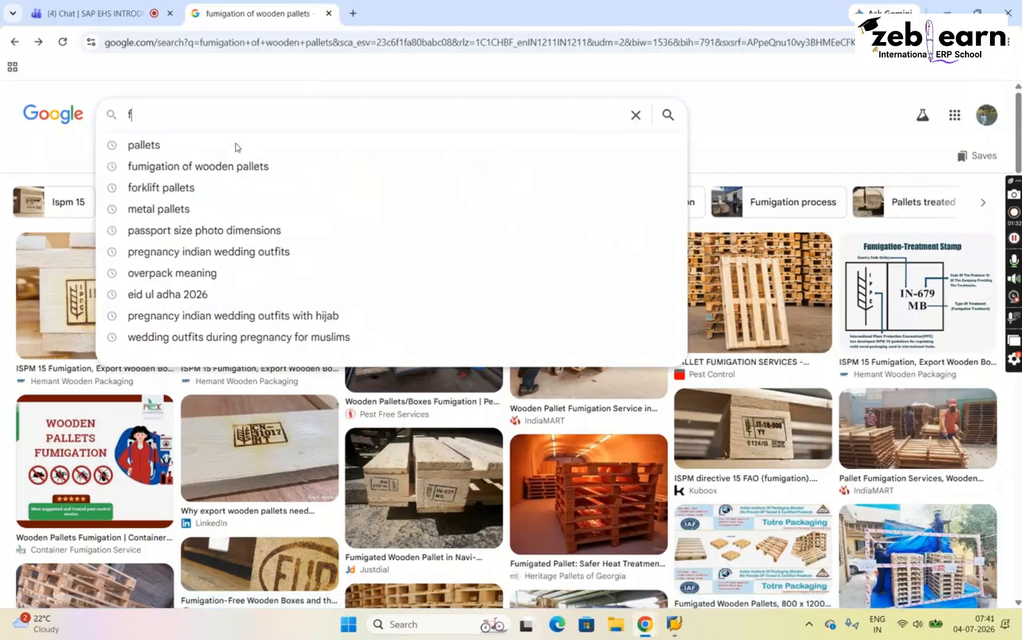
text(ruit )
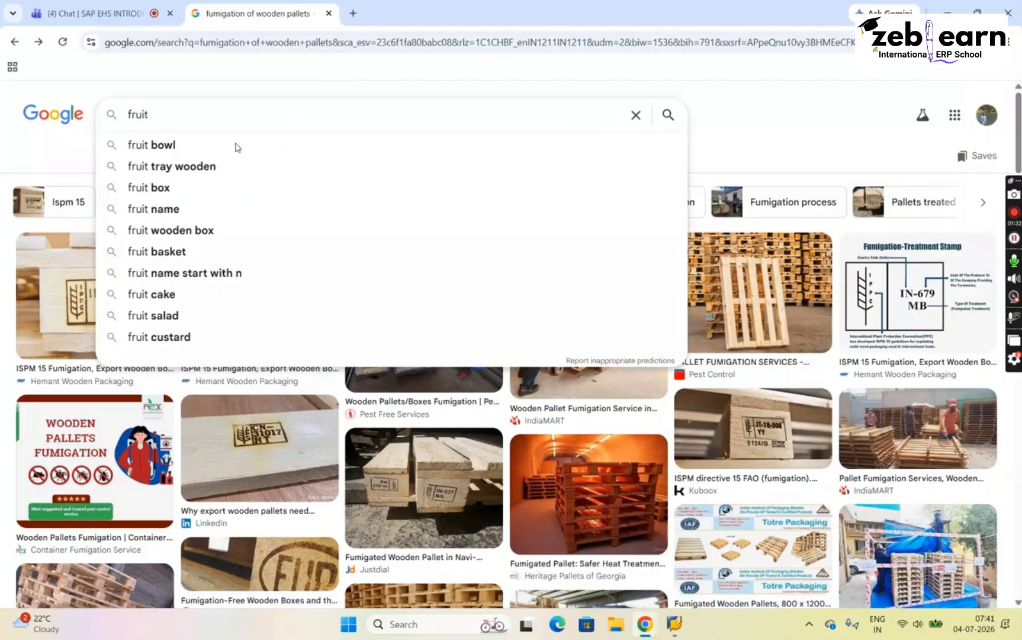
text(crates)
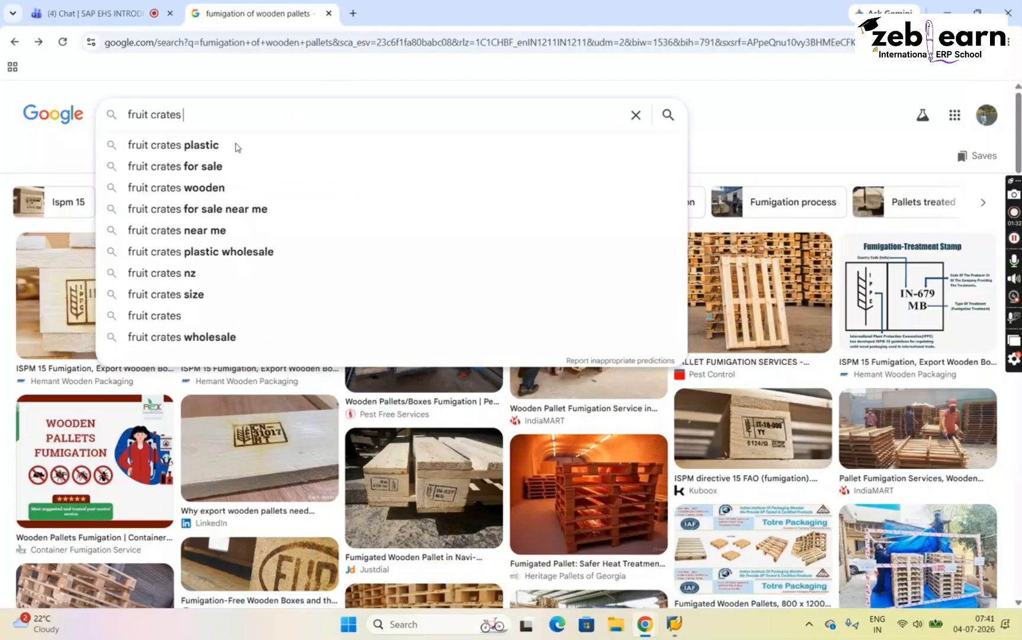
text( for ex)
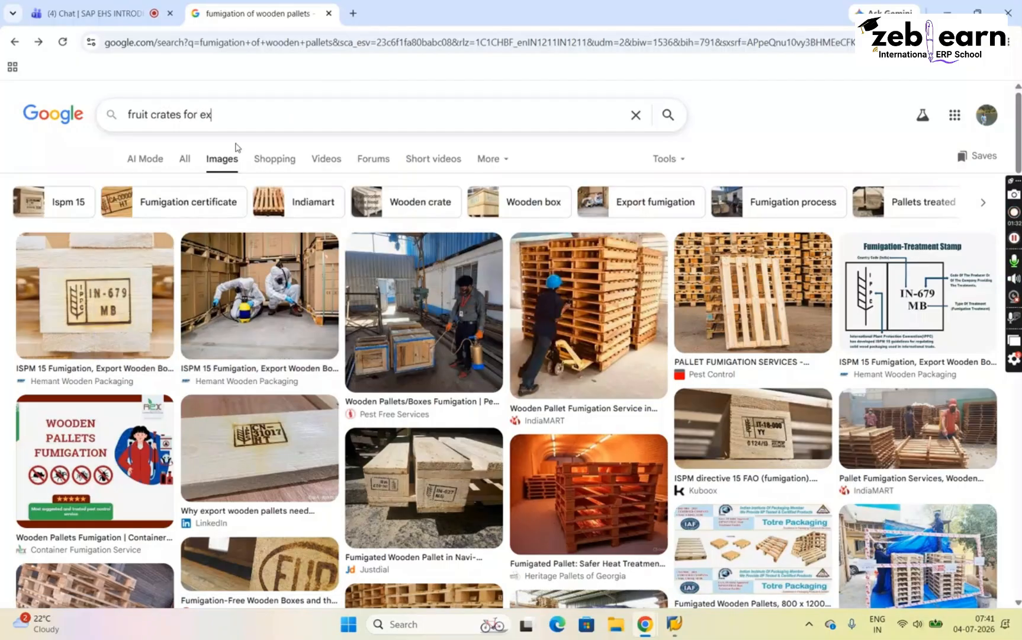
text(port)
key(Return)
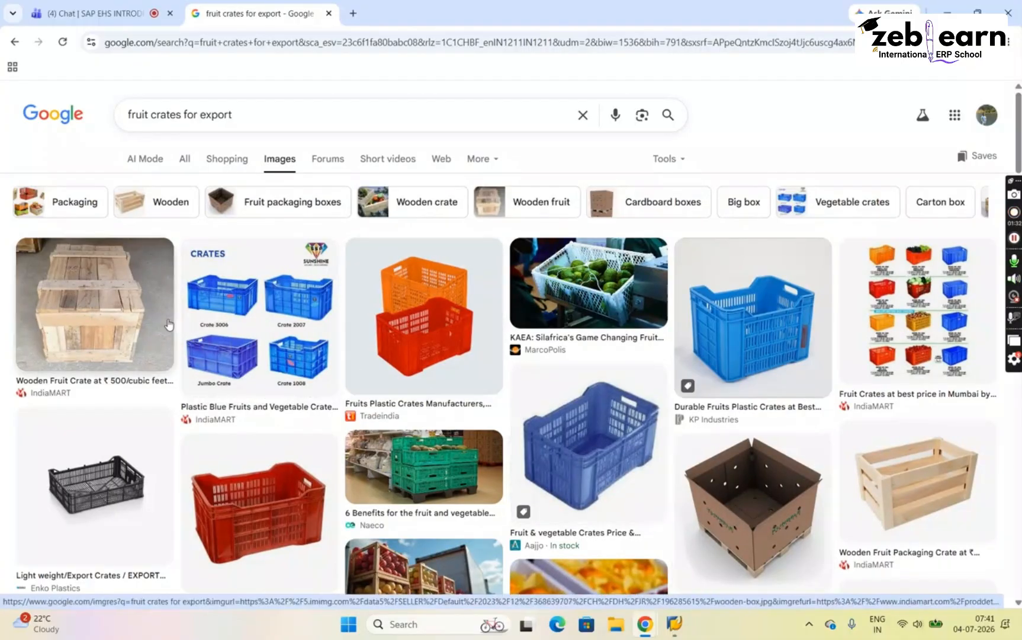
- Preview the Dreamstime image of a truck loaded with wooden fruit crates, and close the preview
scroll(169, 324, down, 5)
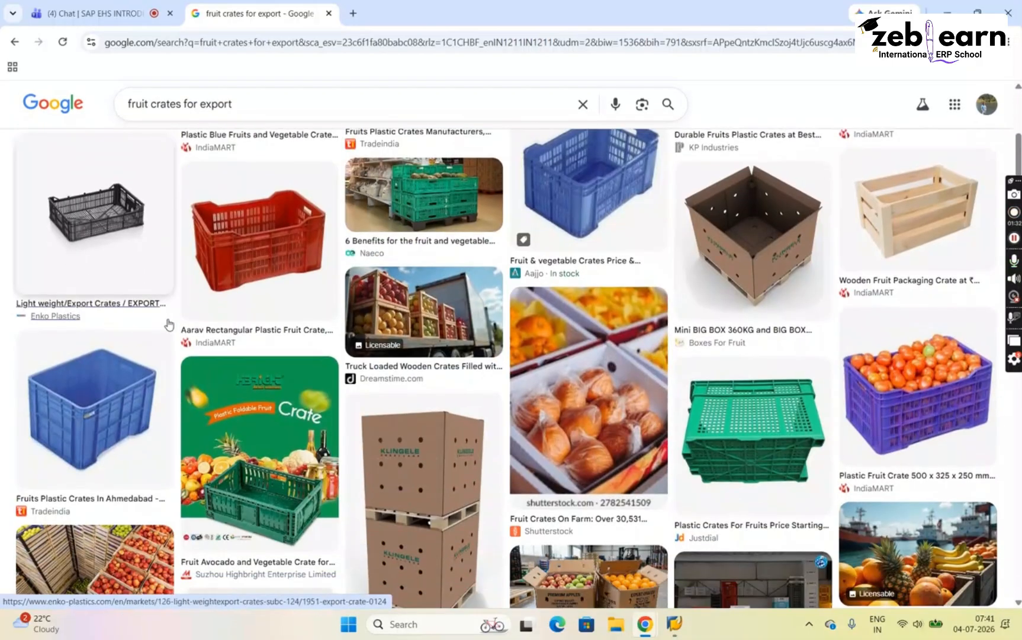
click(468, 326)
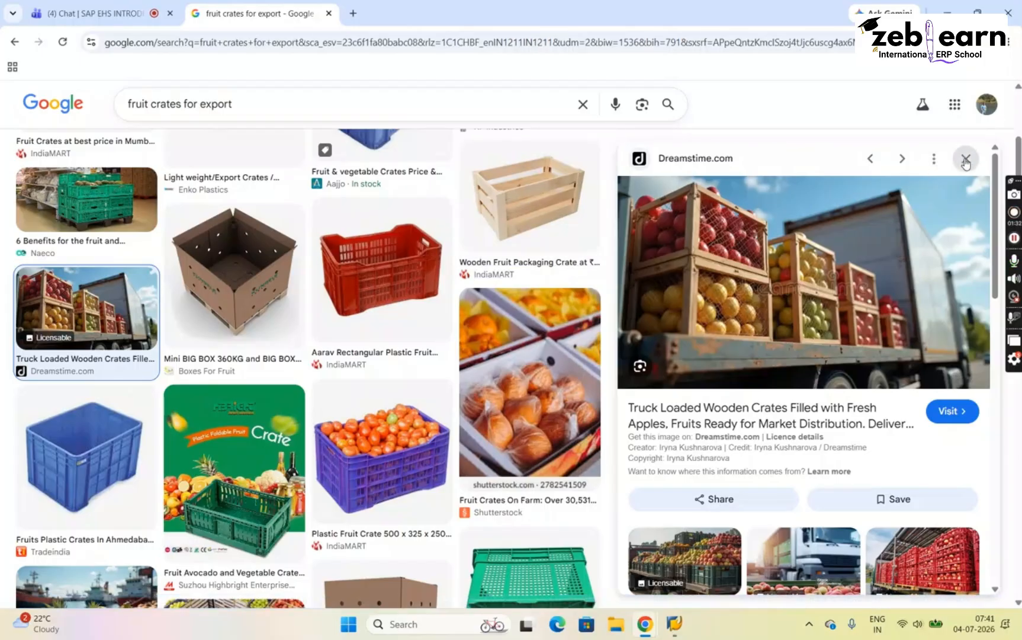
click(965, 159)
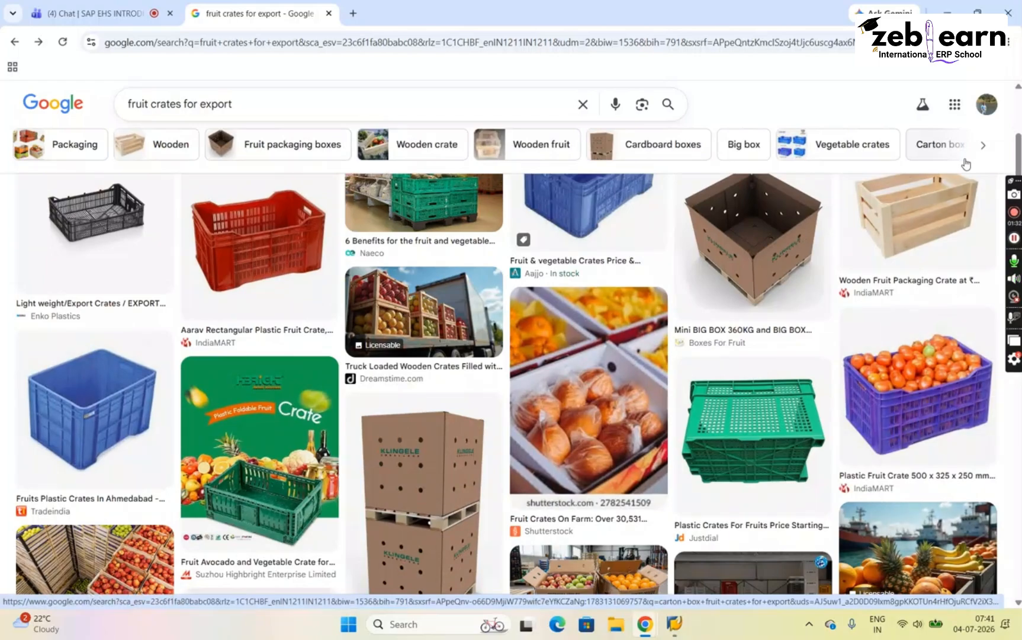
- Look through the rest of the export crate images for wooden, plastic and cardboard packaging examples
scroll(965, 164, down, 4)
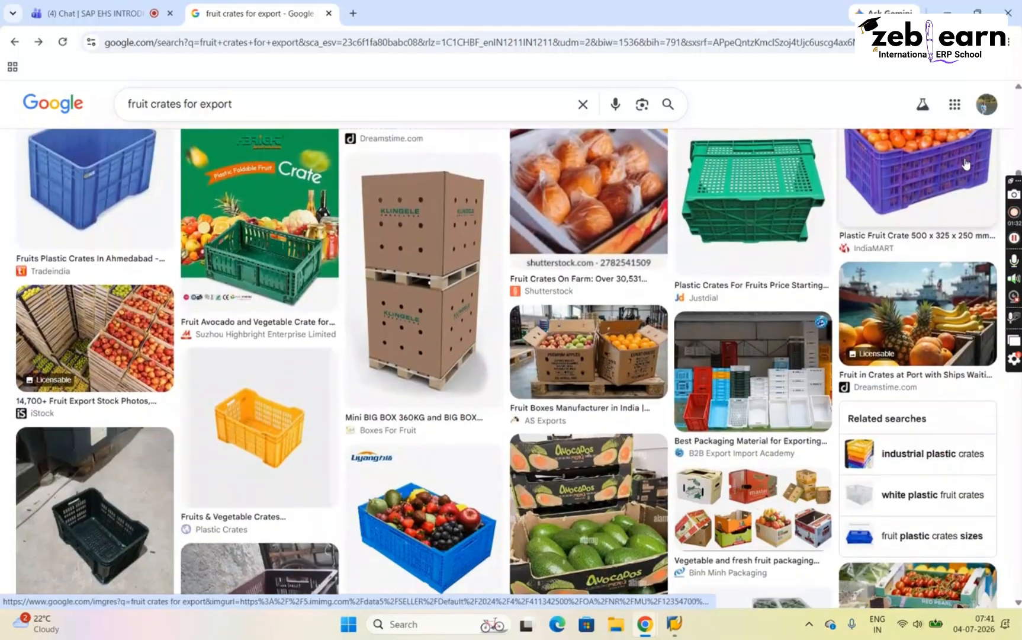
scroll(965, 164, down, 10)
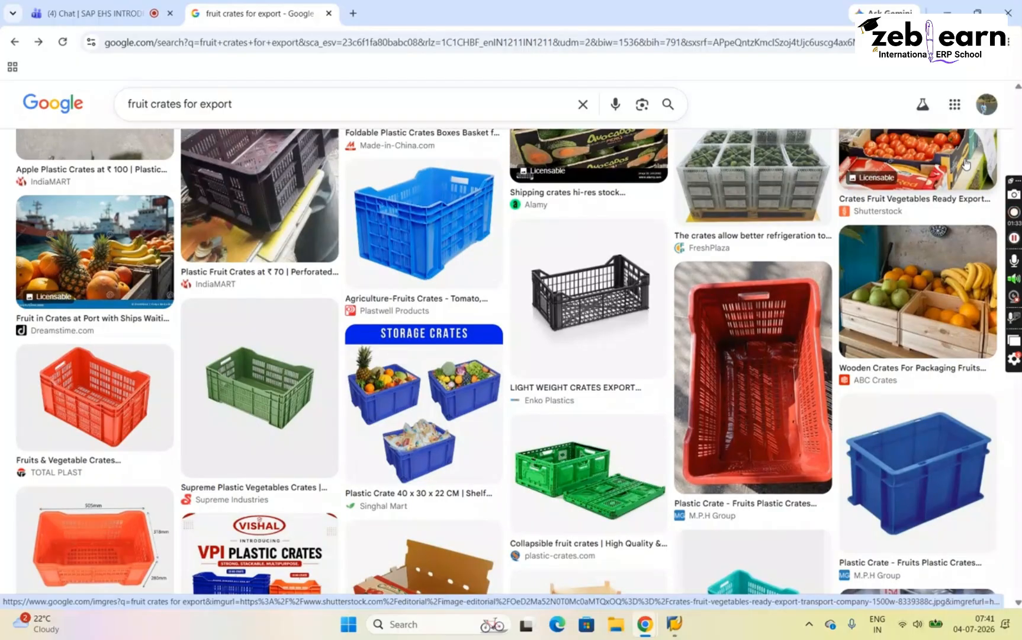
scroll(965, 164, up, 10)
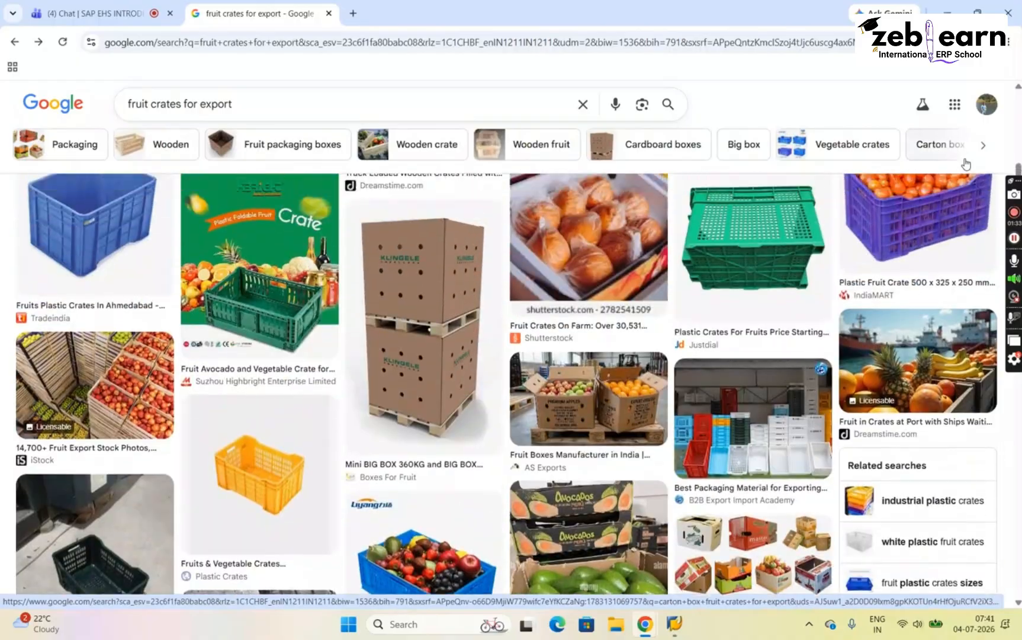
scroll(966, 164, up, 1)
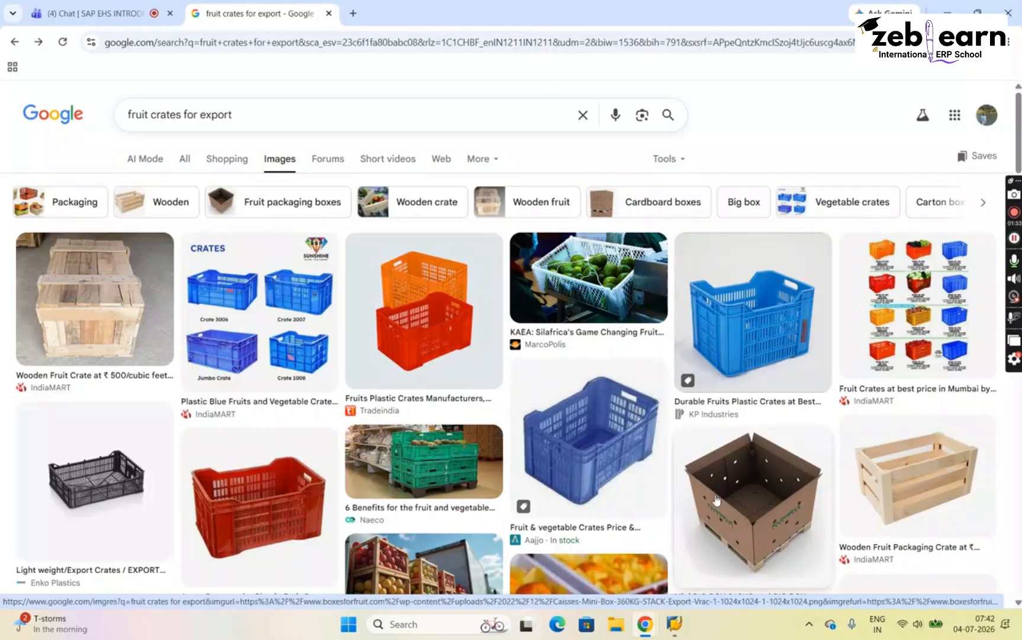
- Switch to the SAP label tree and point out the Carton node and the labels per item of GHS Label 4 under Pallet
mouse_move(681, 635)
click(580, 533)
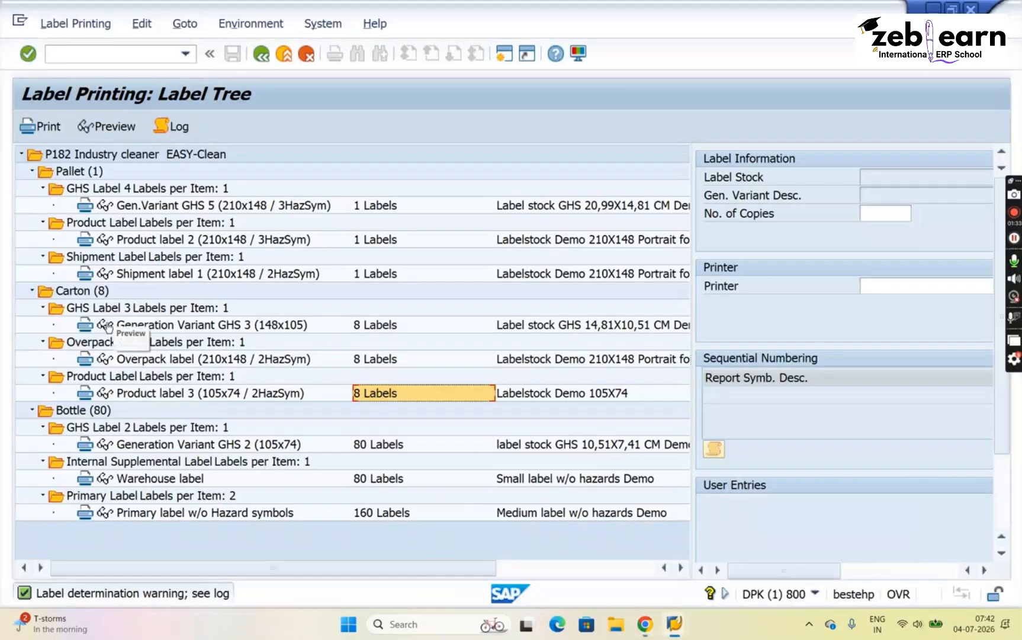
click(91, 293)
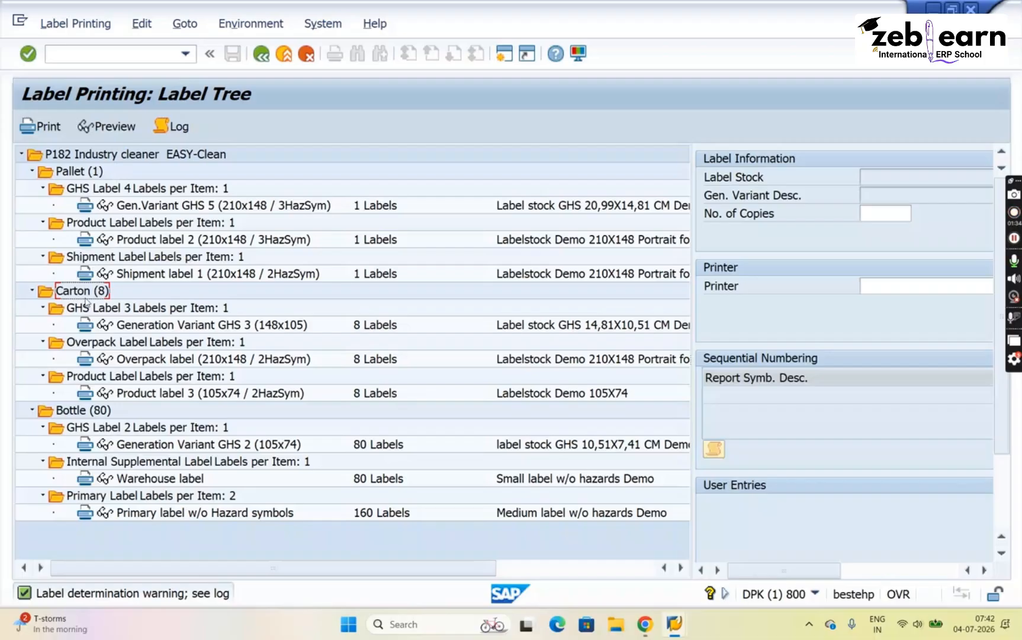
click(153, 195)
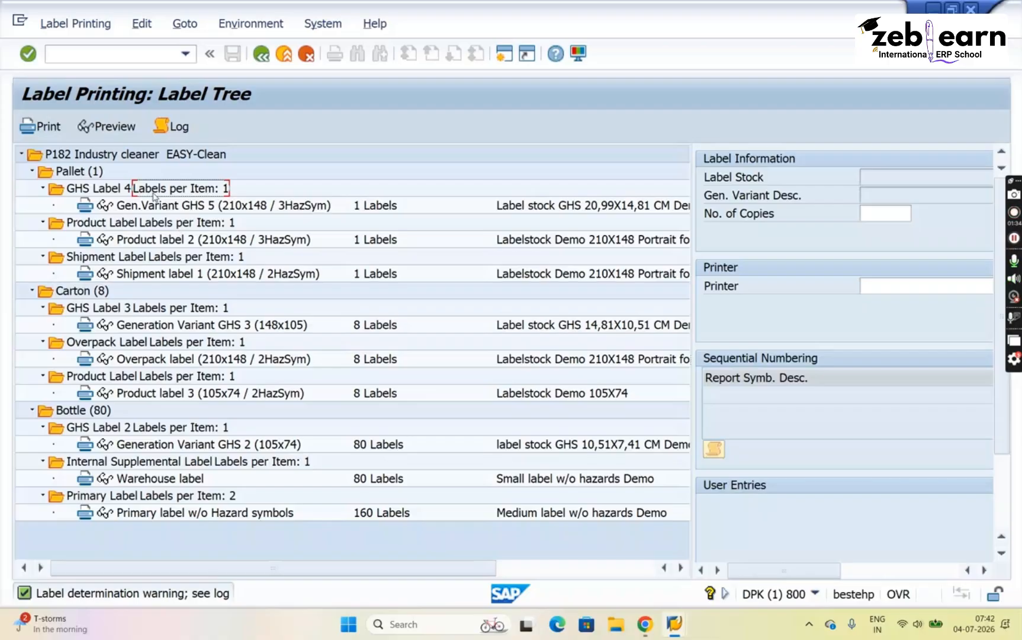
- Point out the Pallet node, its GHS and shipment labels, and the P182 material root in the label tree
click(83, 175)
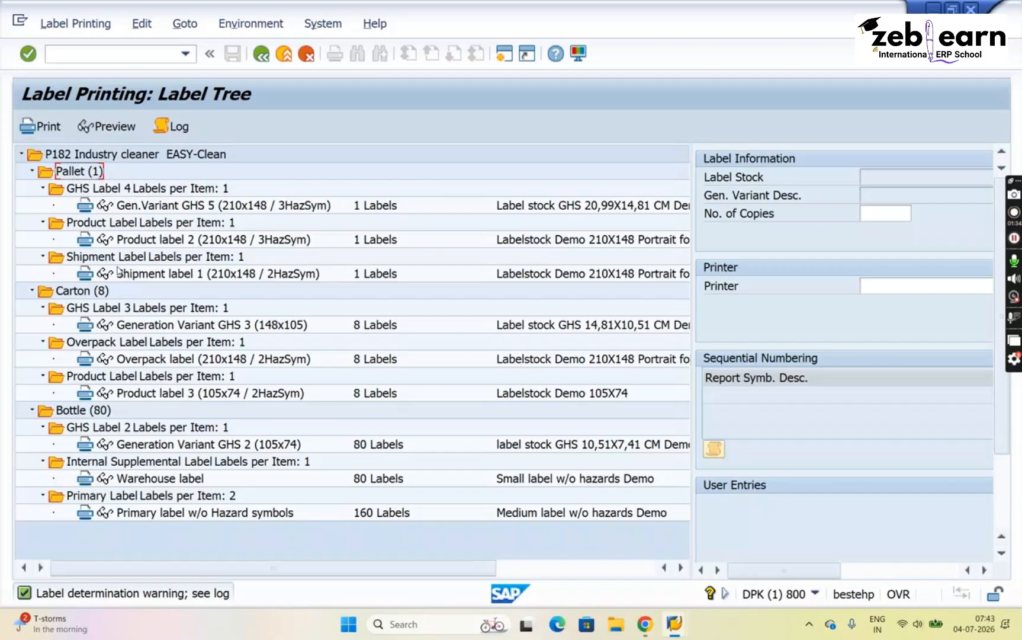
click(148, 196)
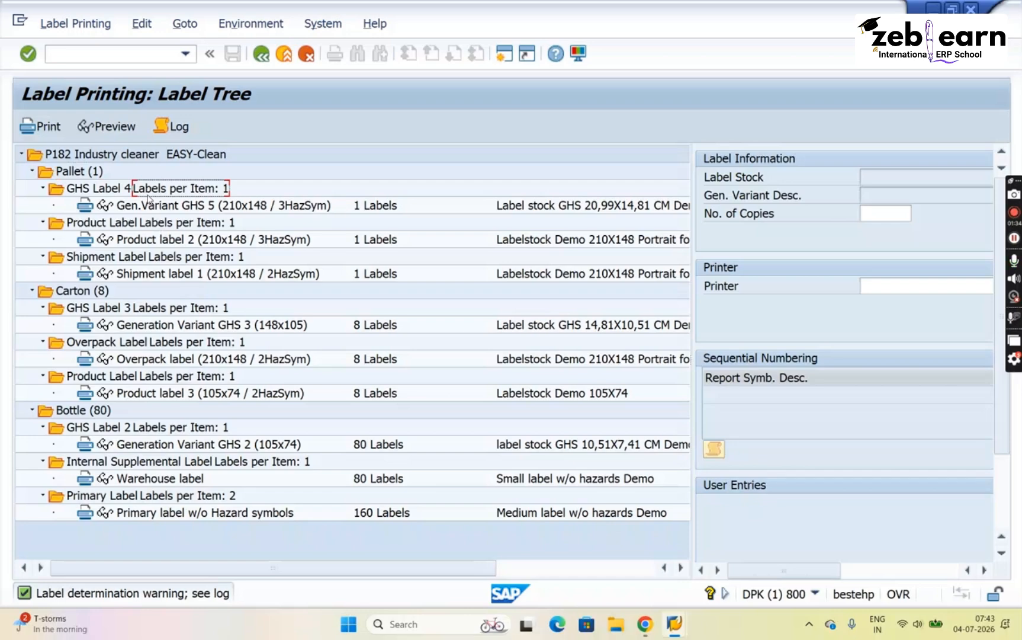
click(141, 228)
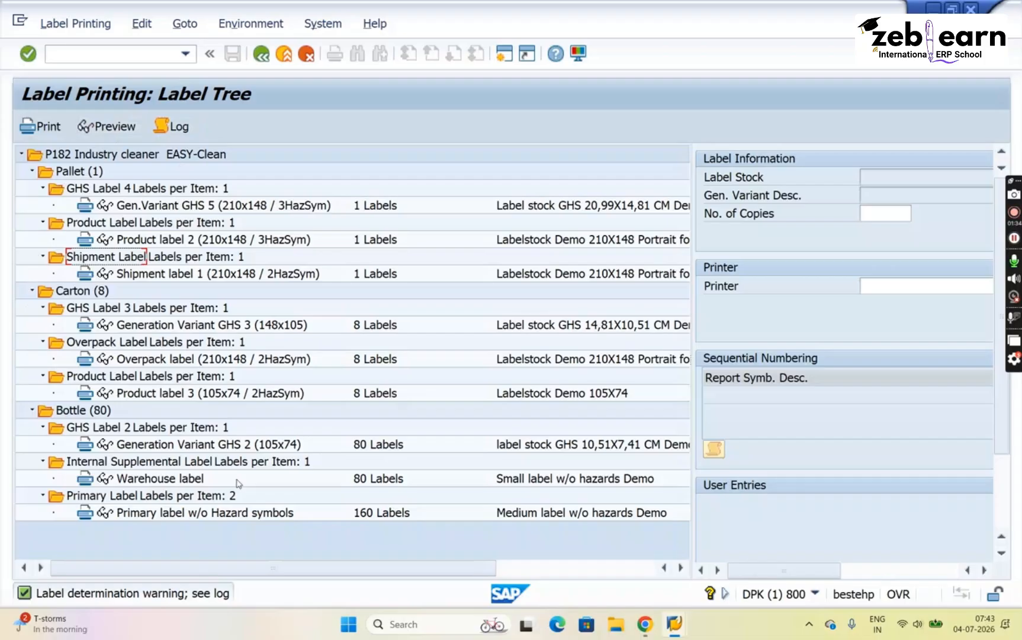
click(66, 159)
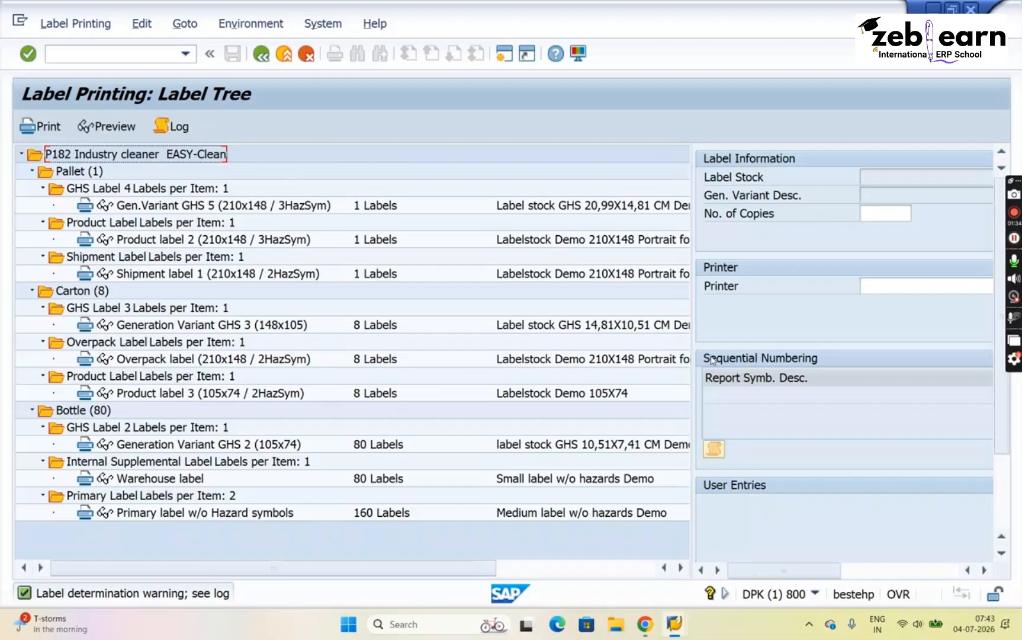
- Widen the label details area and inspect the label stock and generation variant of Product label 3 under Carton
drag(692, 360, 521, 337)
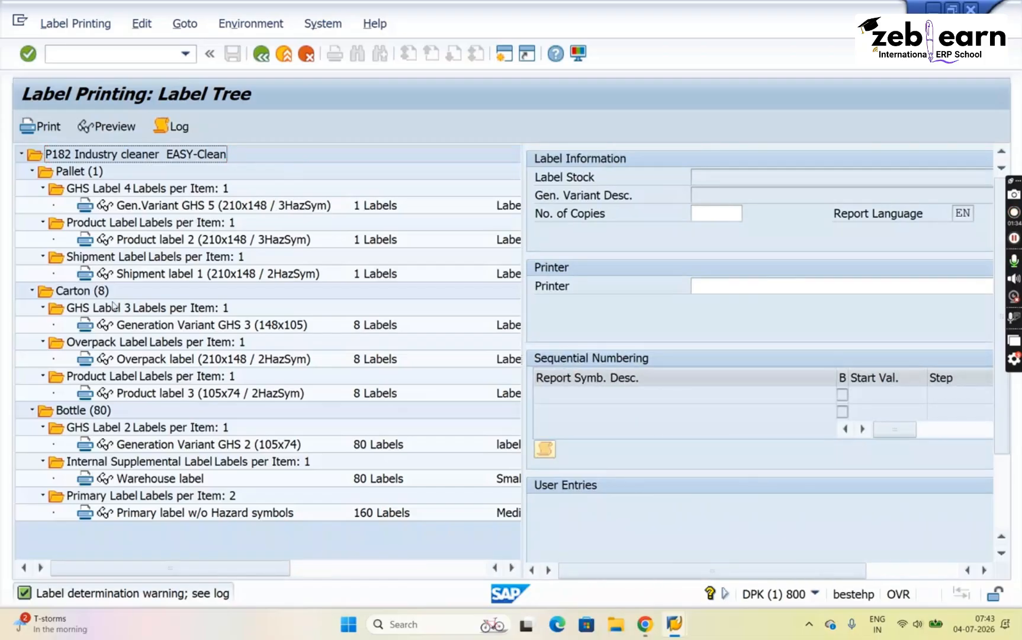
click(108, 379)
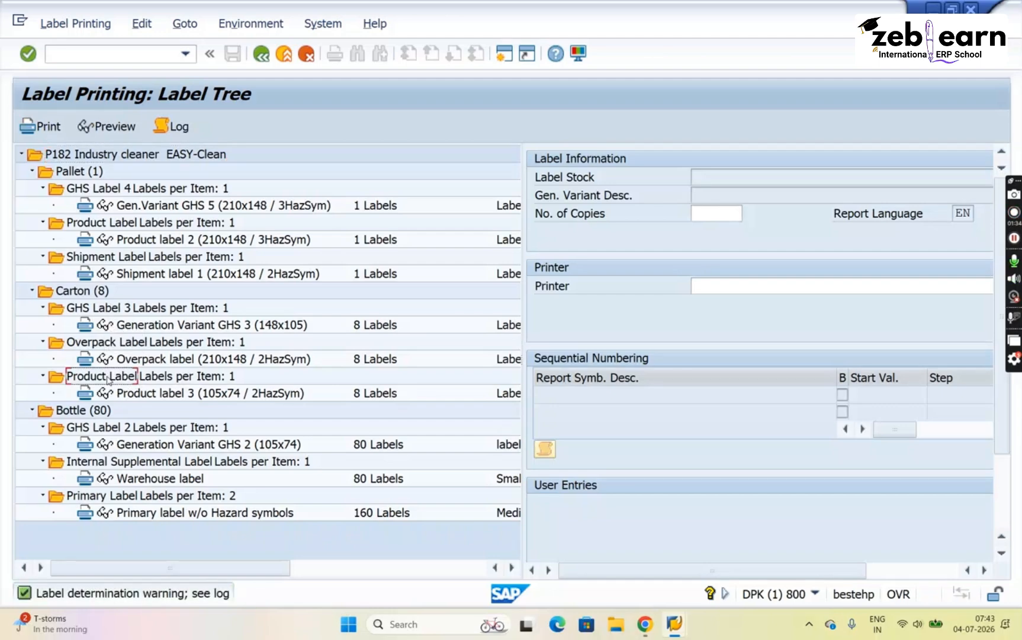
click(146, 395)
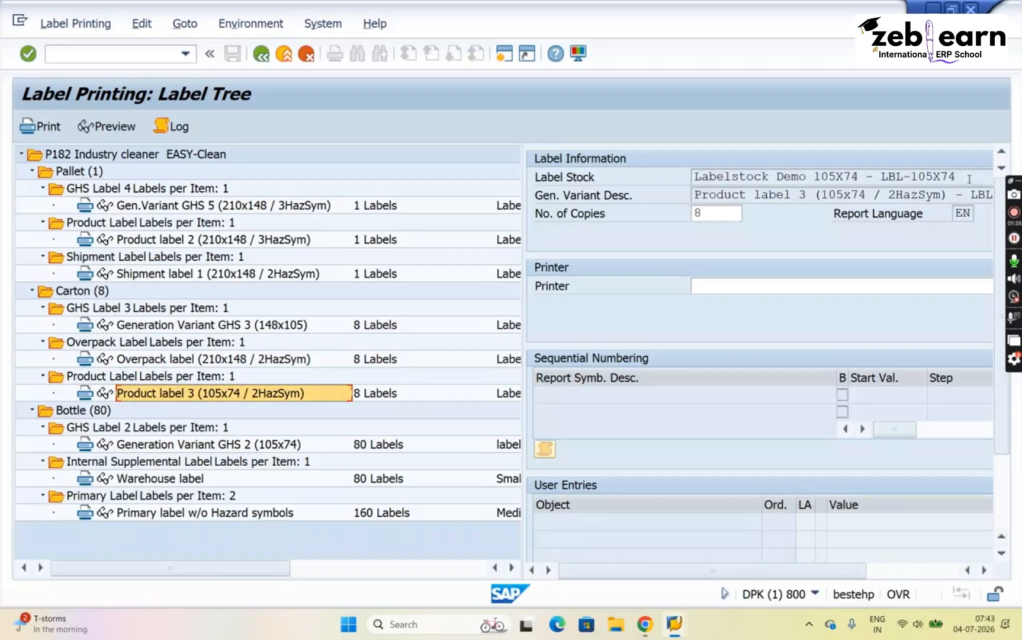
click(946, 177)
drag(944, 180, 659, 187)
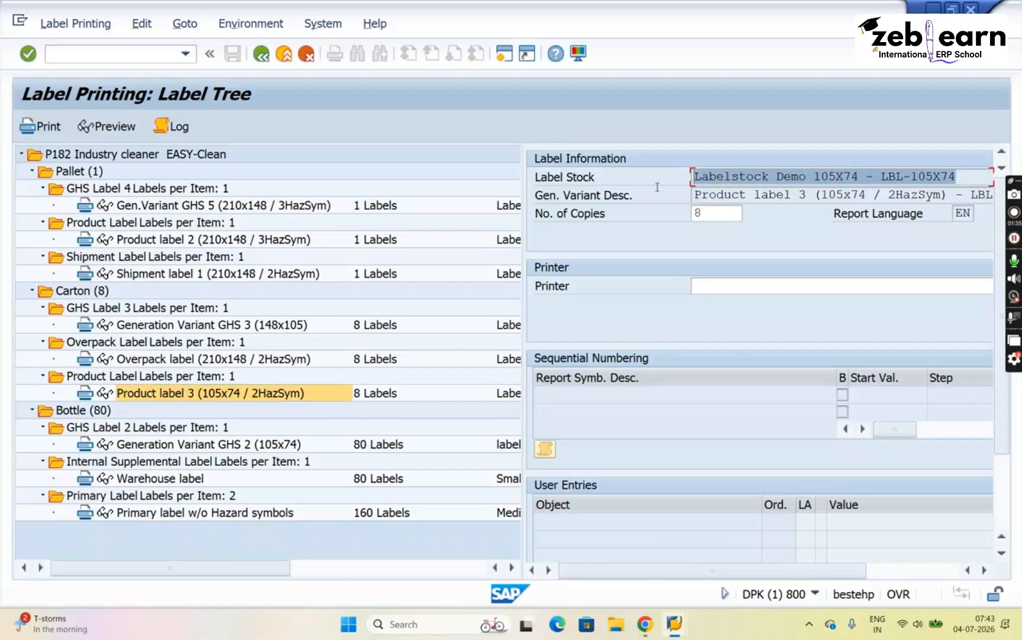
drag(911, 195, 627, 214)
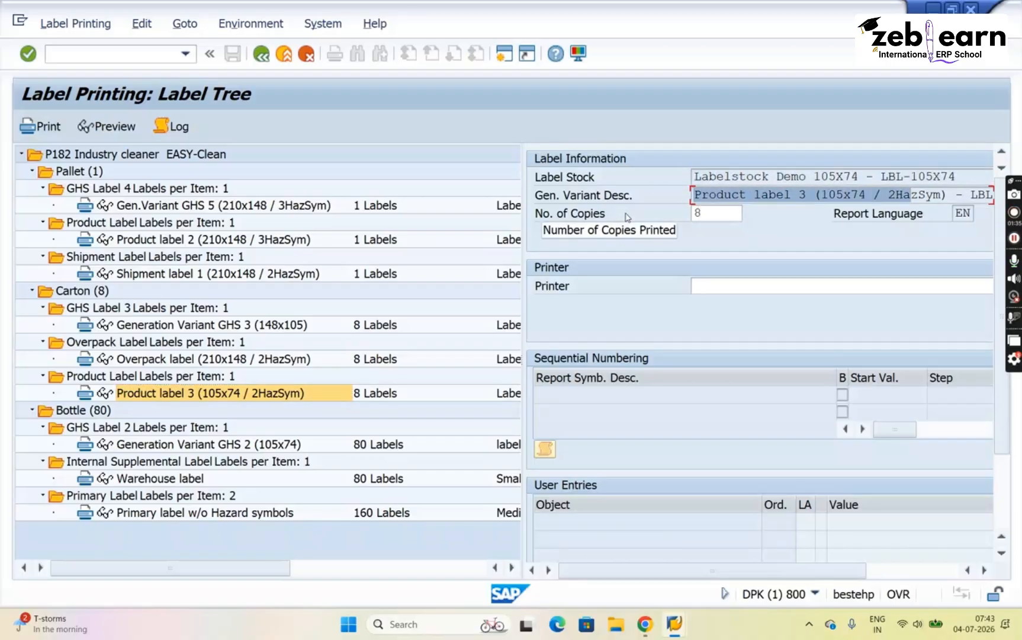
- Set the number of copies for Product label 3 to 100
click(707, 214)
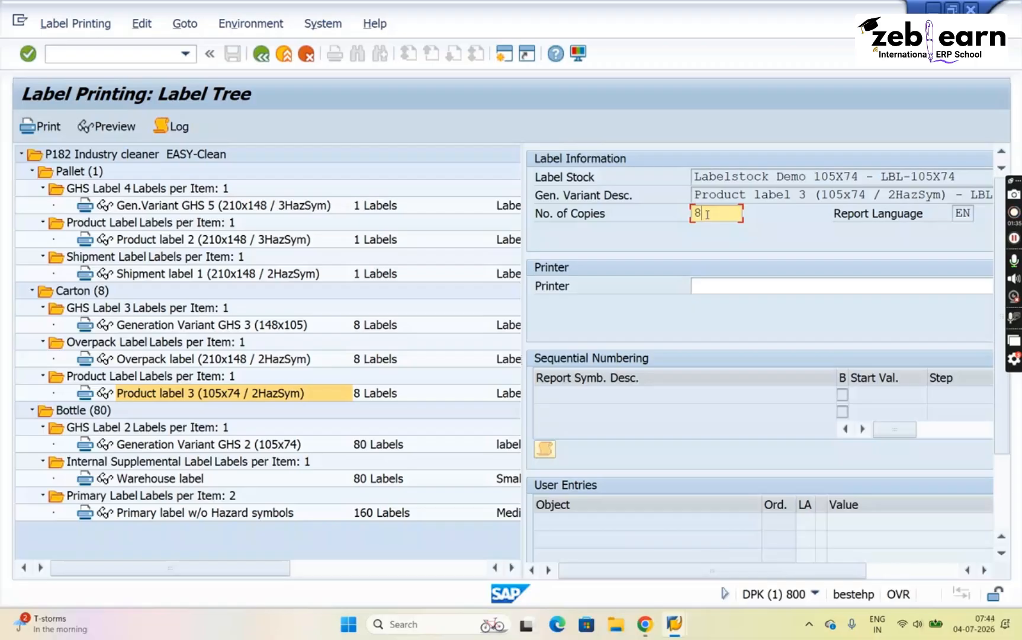
key(BackSpace)
text(100)
- Choose HP LaserJet P4515 PCL6 as the printer for Product label 3 and try to print the labels
click(902, 572)
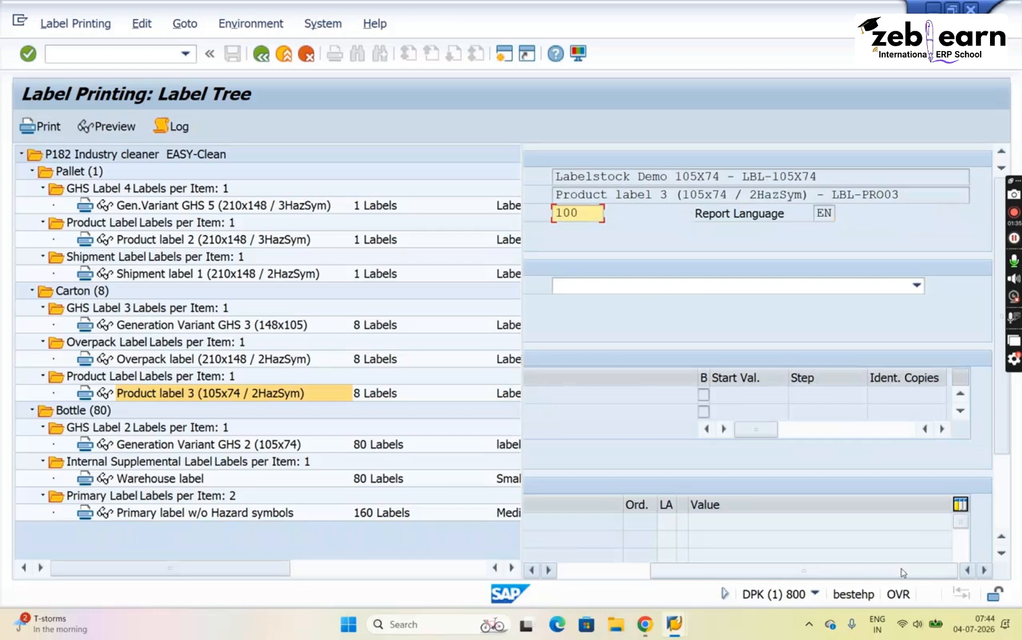
click(916, 287)
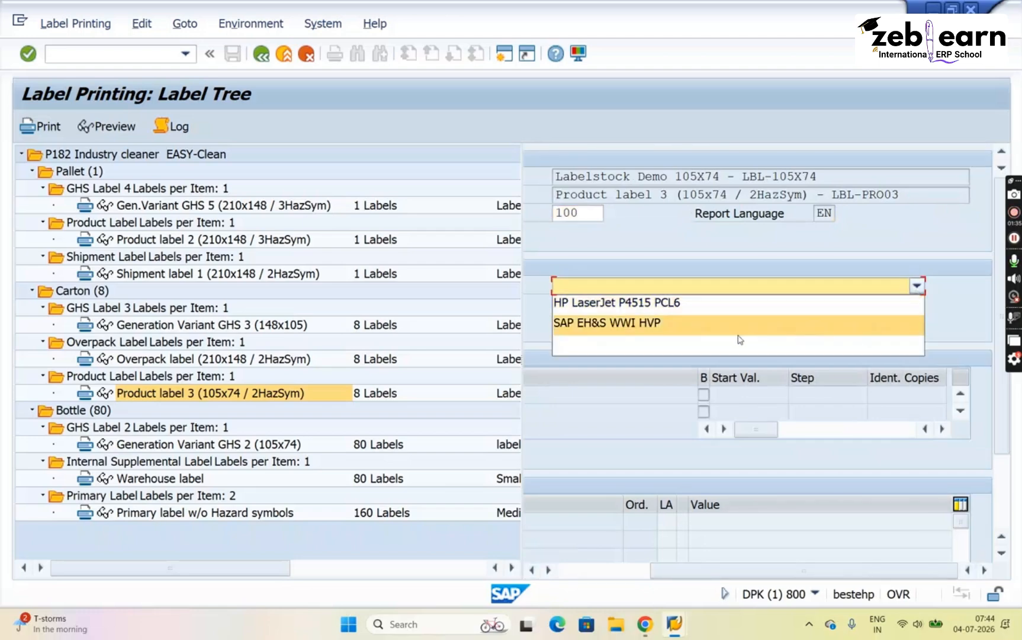
click(643, 307)
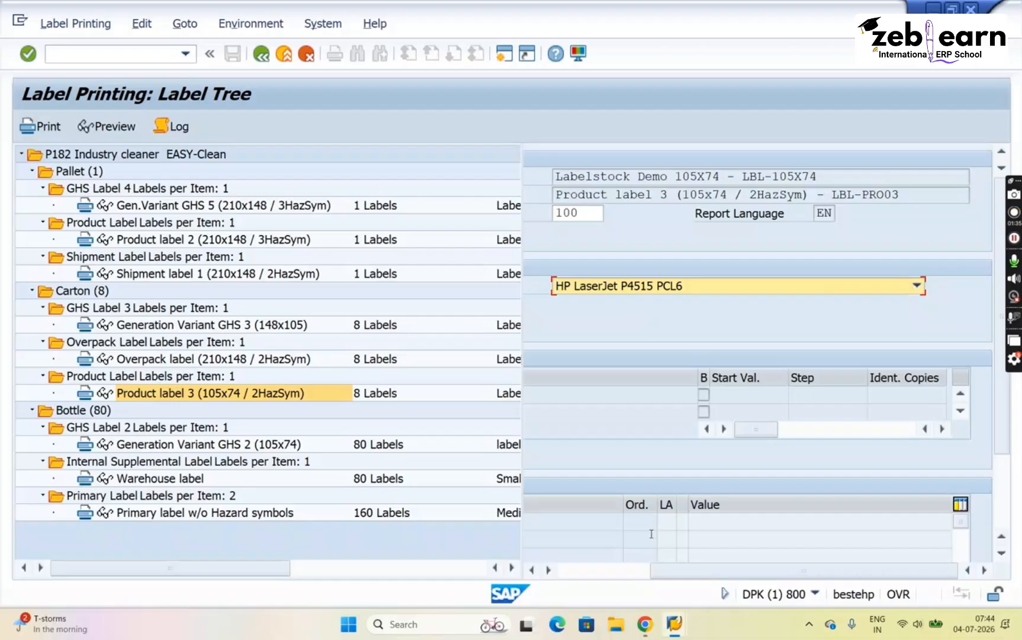
click(585, 573)
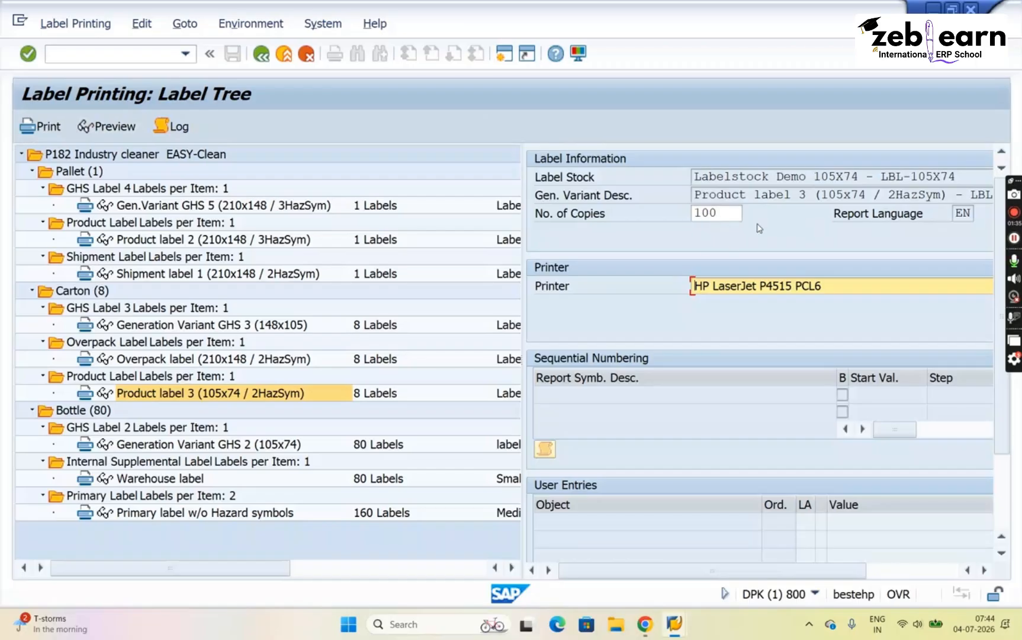
click(27, 134)
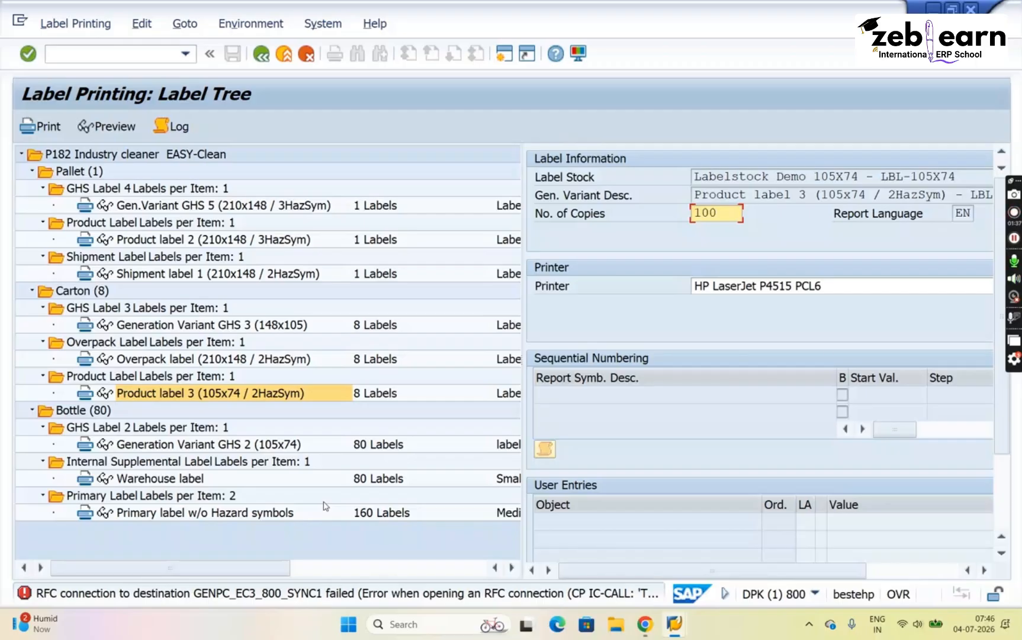
- Switch to the Change Material session, leave it for the SAP start screen and run transaction CG42
click(74, 57)
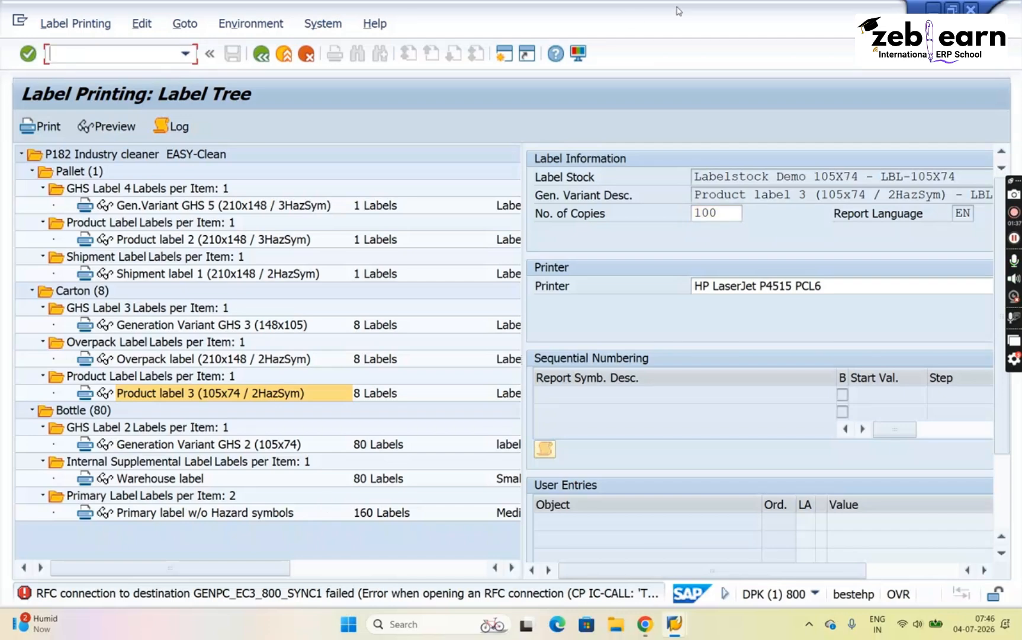
mouse_move(674, 621)
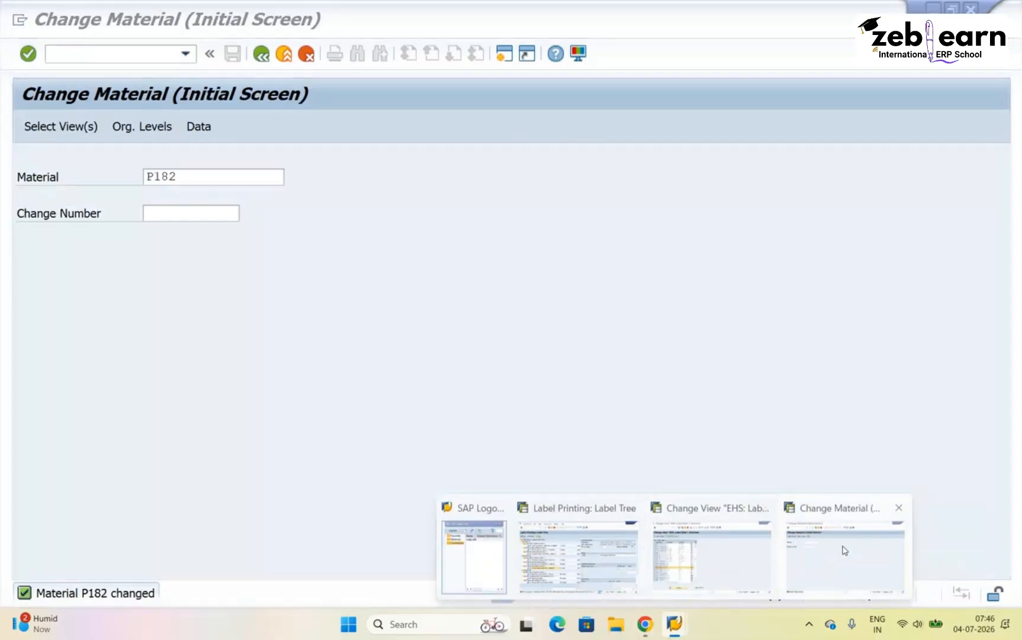
click(844, 548)
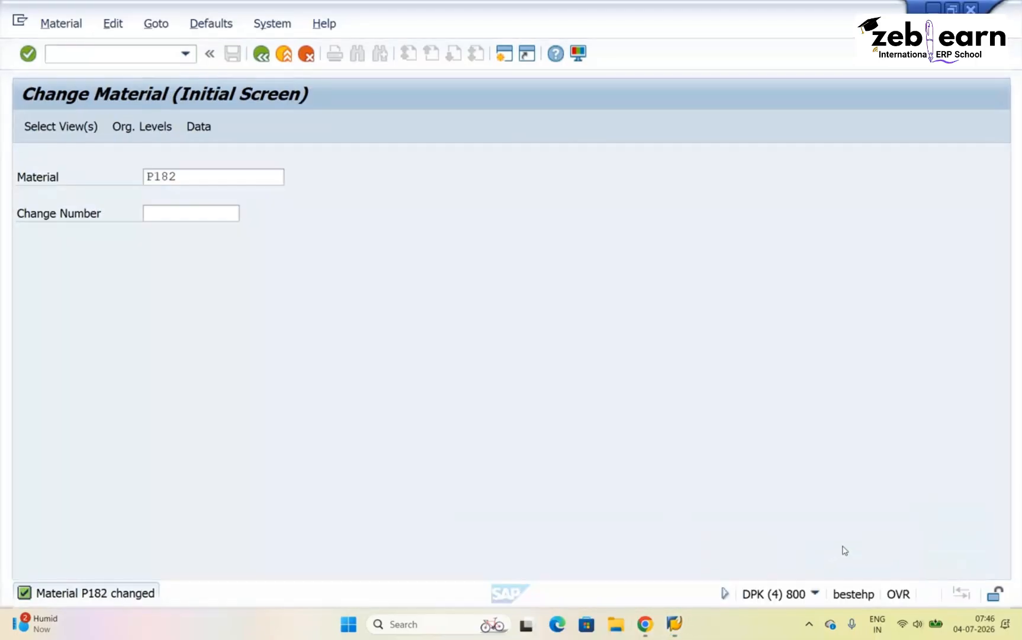
click(68, 58)
text(/n)
key(Return)
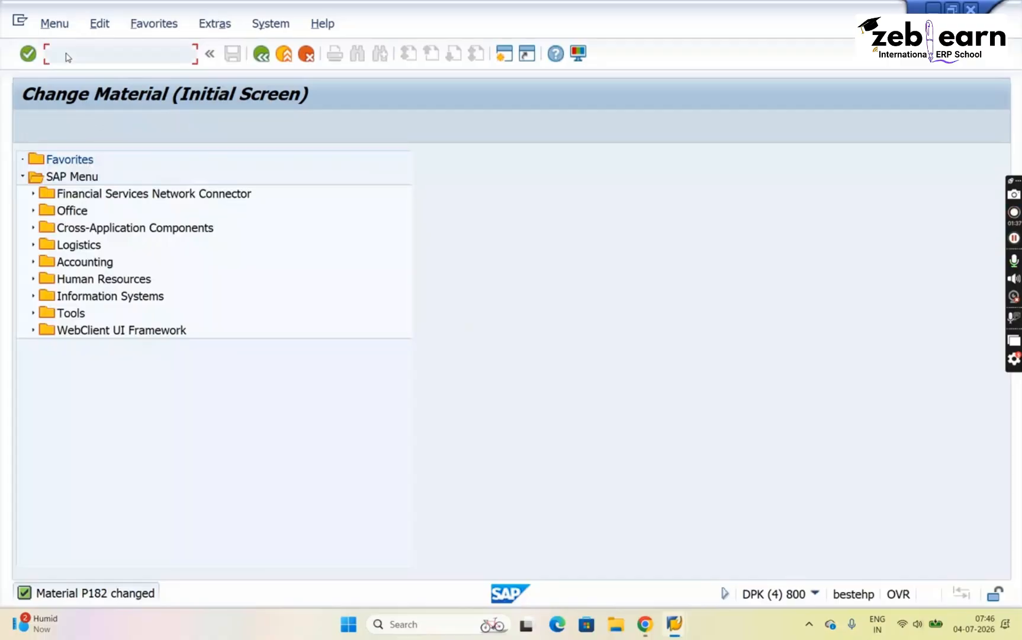
text(cg42)
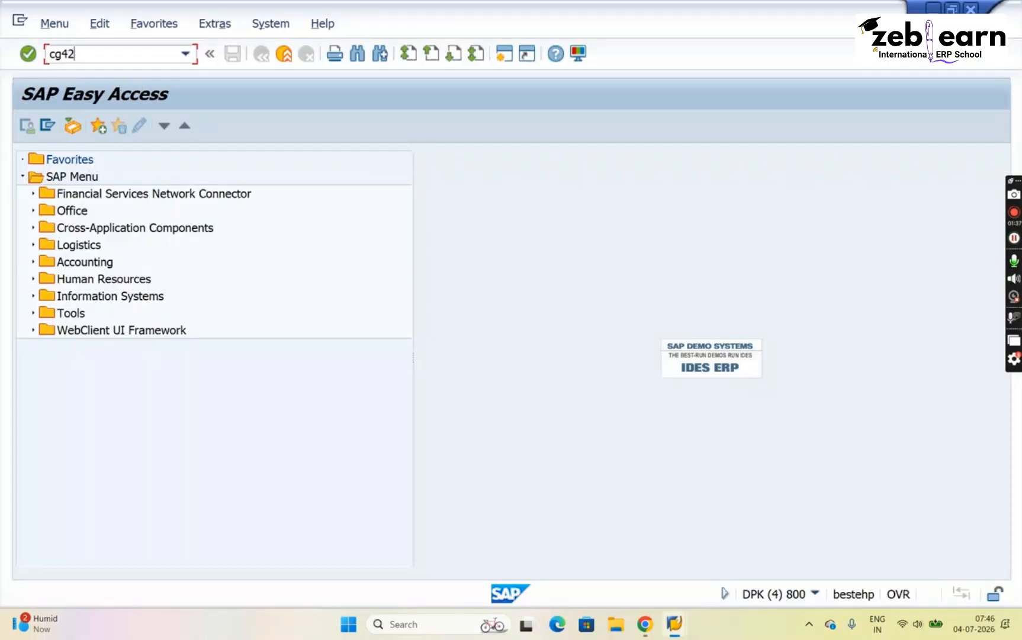
key(Return)
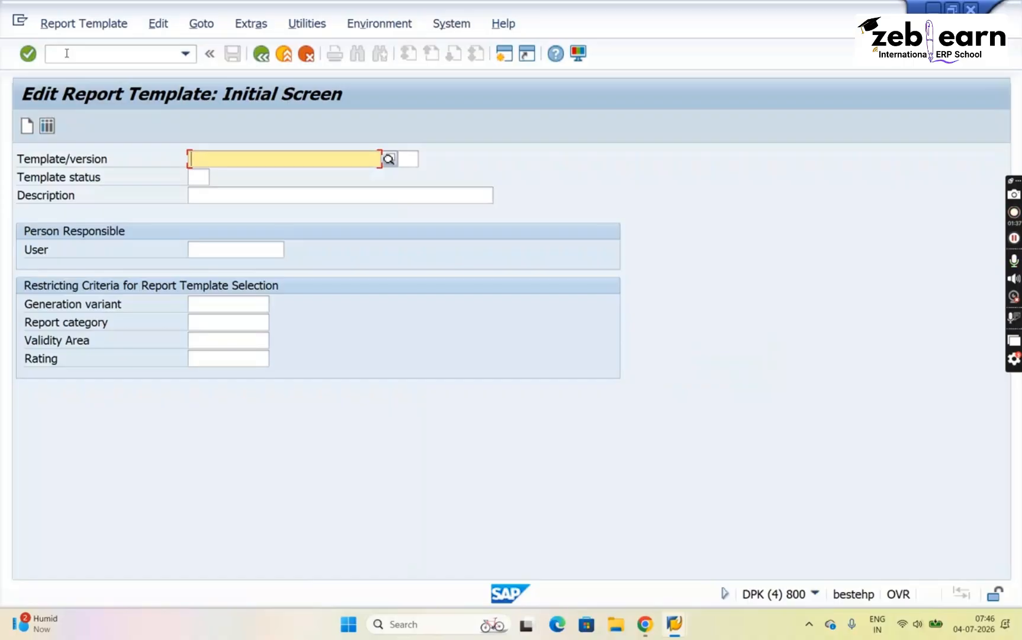
- List all report templates without restrictions and cancel the release of GLM-01-PRODUCT version 03 despite its use in generation variants
click(67, 53)
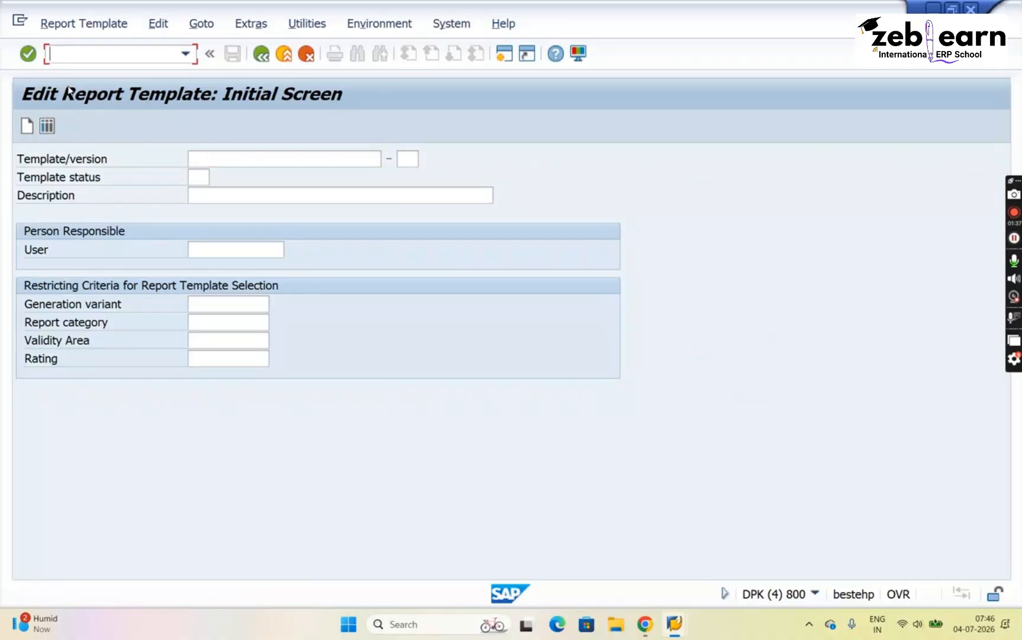
click(47, 130)
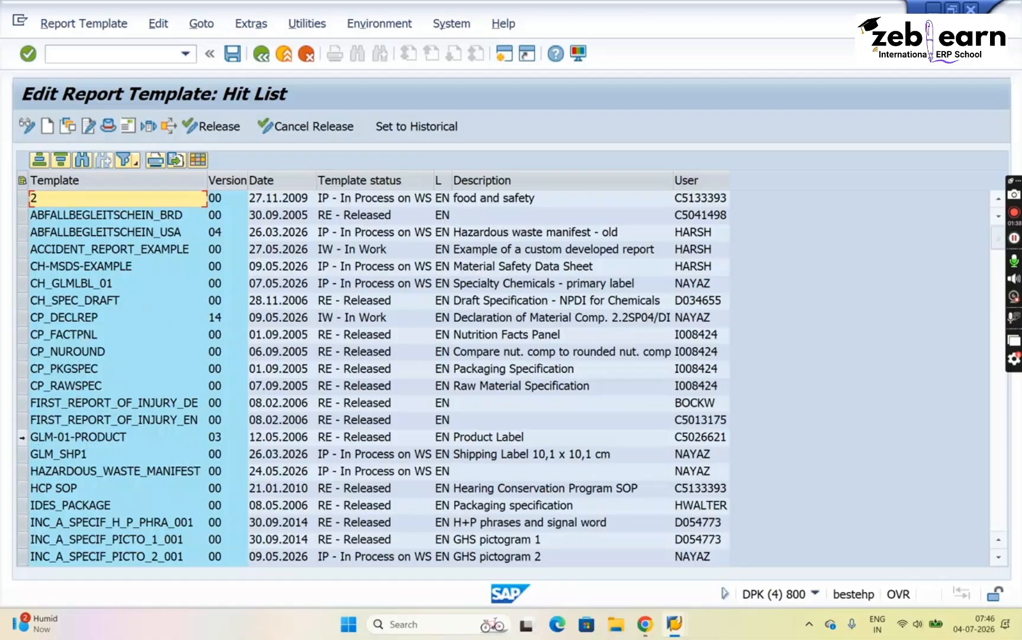
click(22, 437)
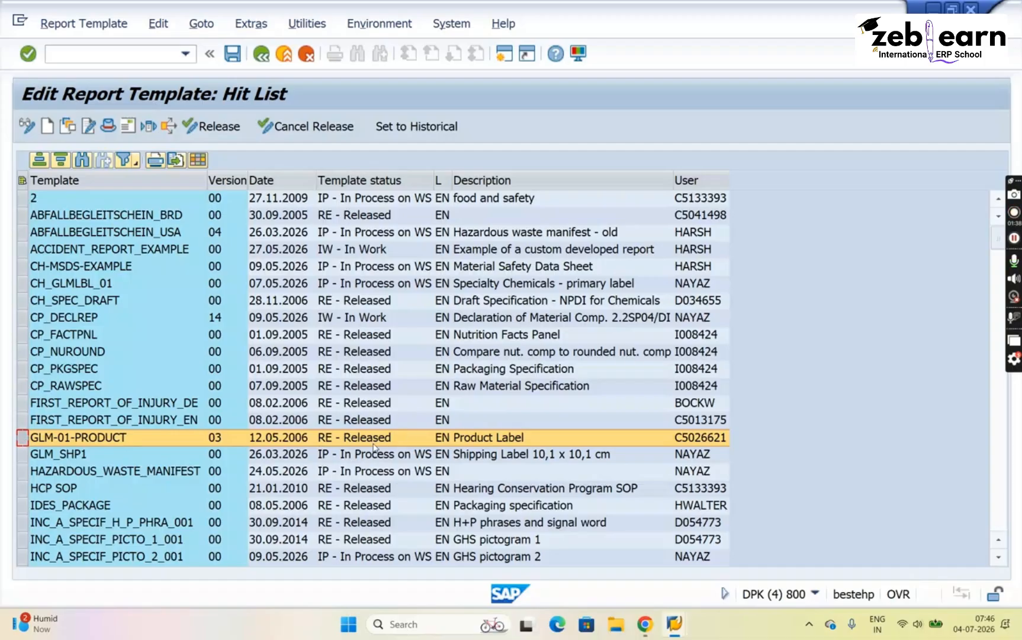
click(319, 134)
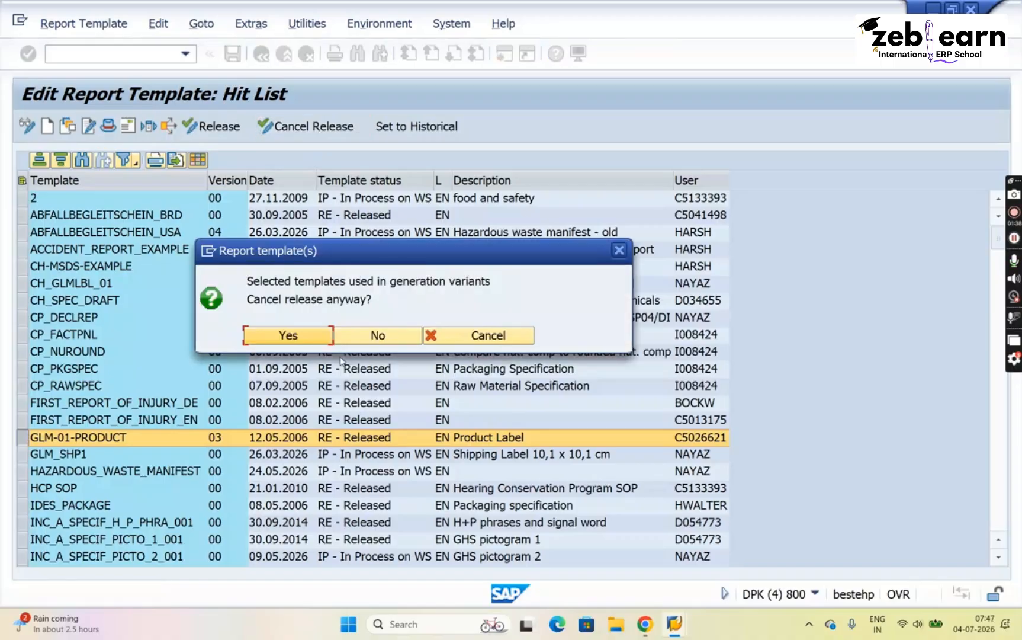
click(316, 339)
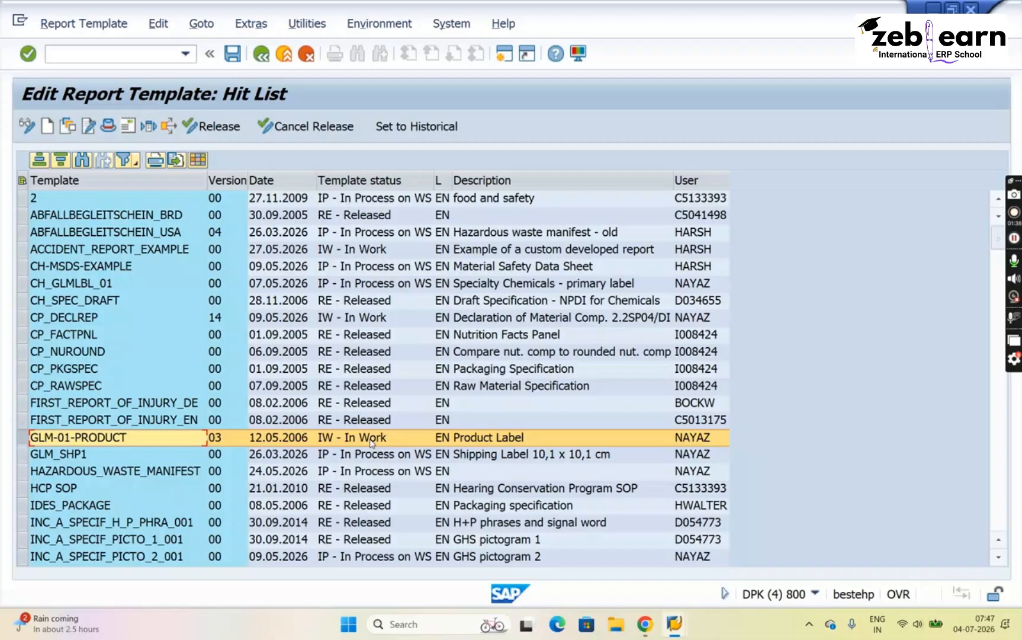
- Open the GLM-01-PRODUCT template document for editing, allowing SAP GUI to access the layout file and create its temporary file
click(87, 132)
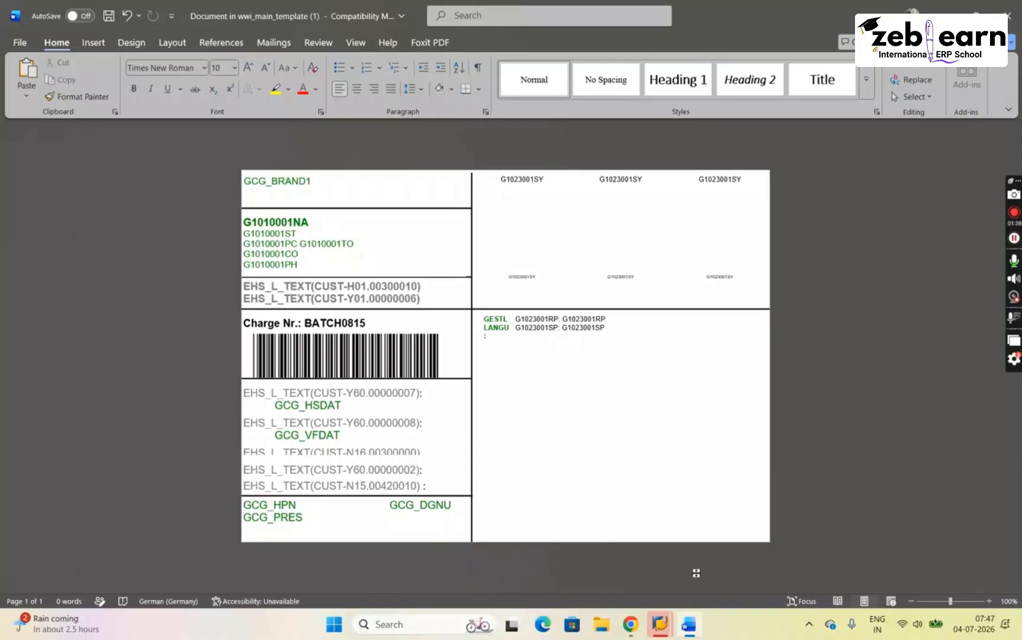
mouse_move(688, 627)
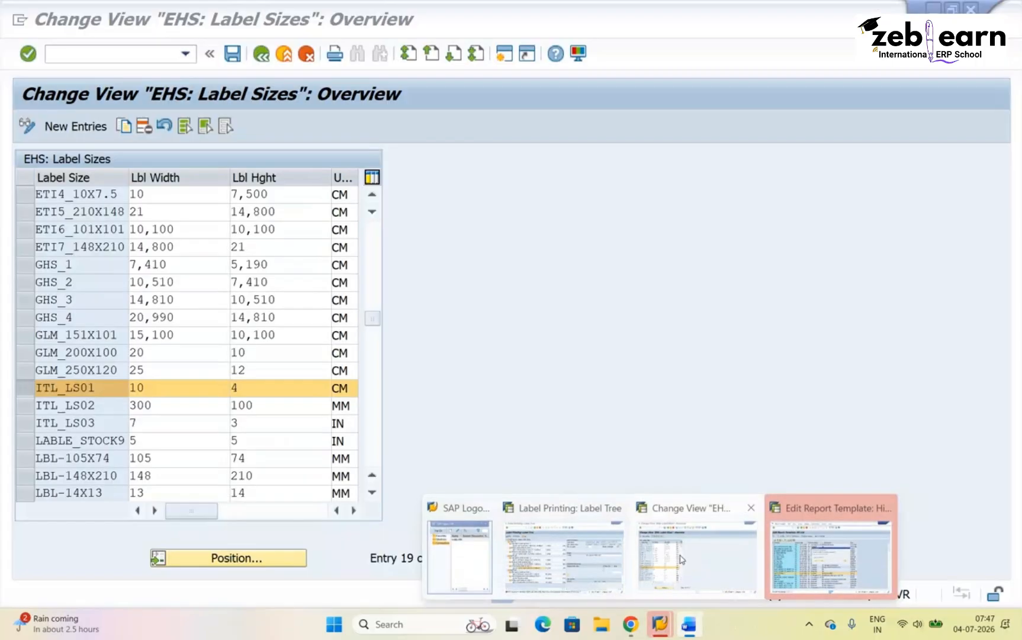
click(663, 577)
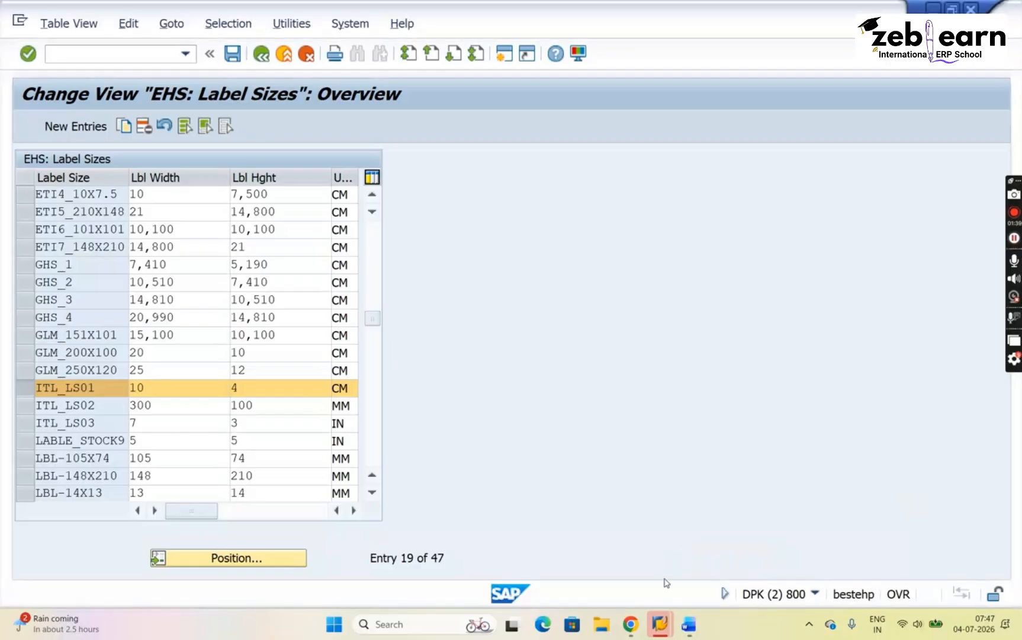
mouse_move(660, 625)
click(829, 547)
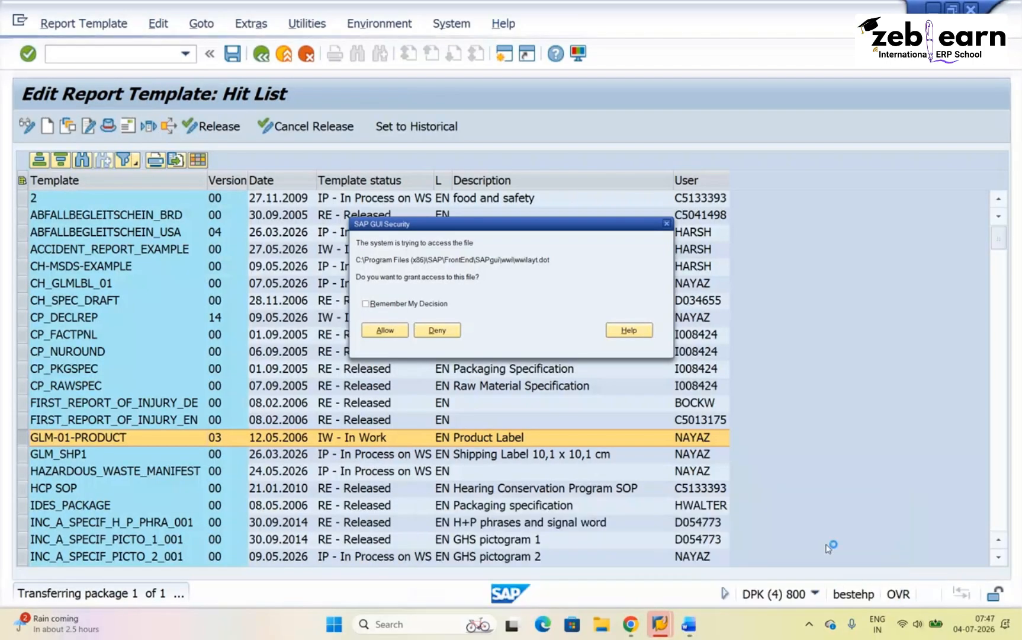
click(385, 330)
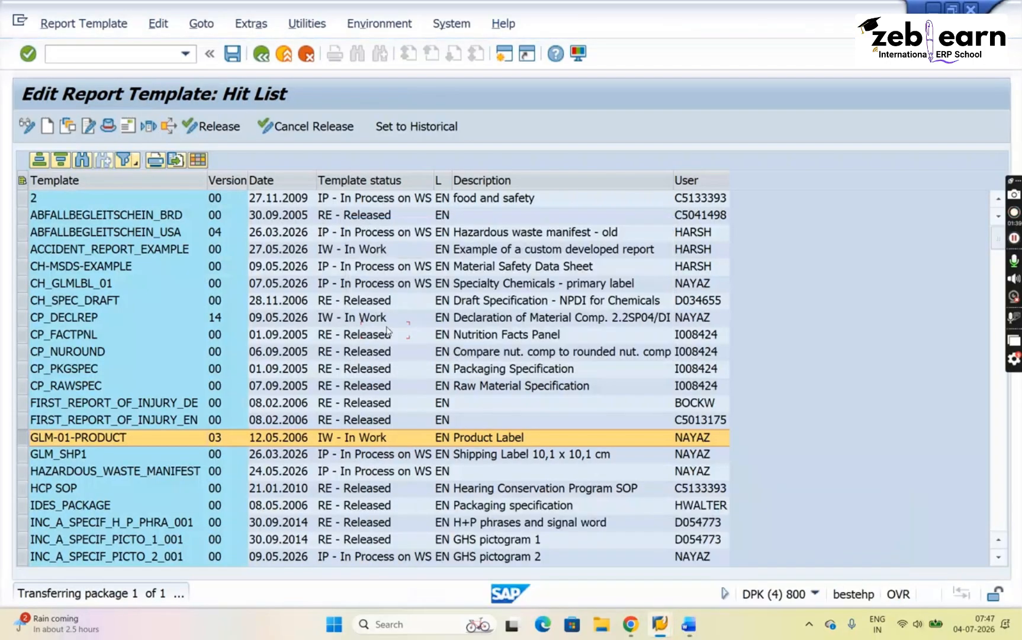
click(387, 330)
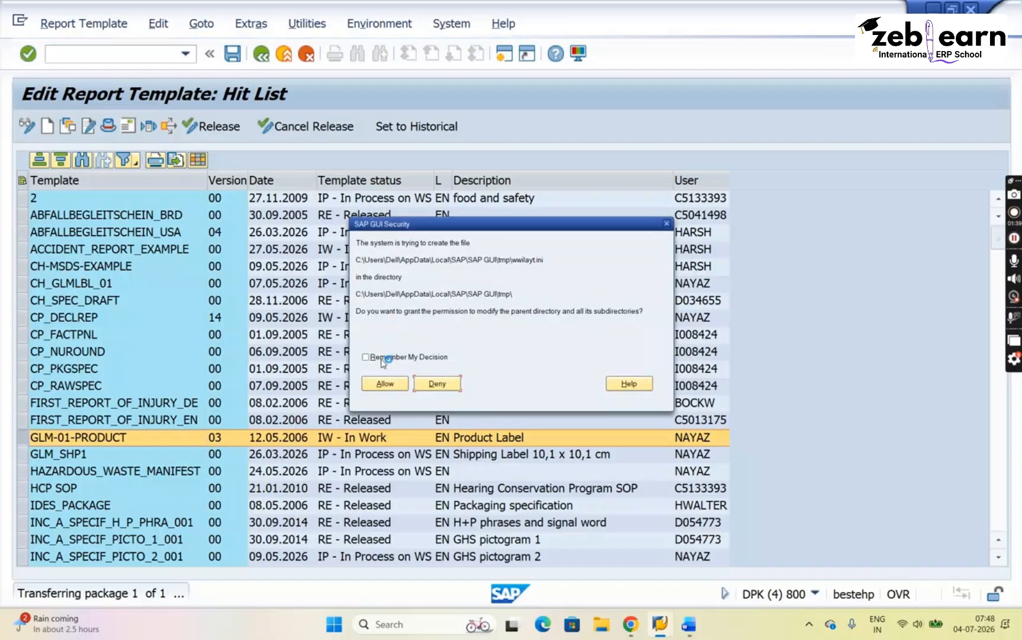
click(381, 385)
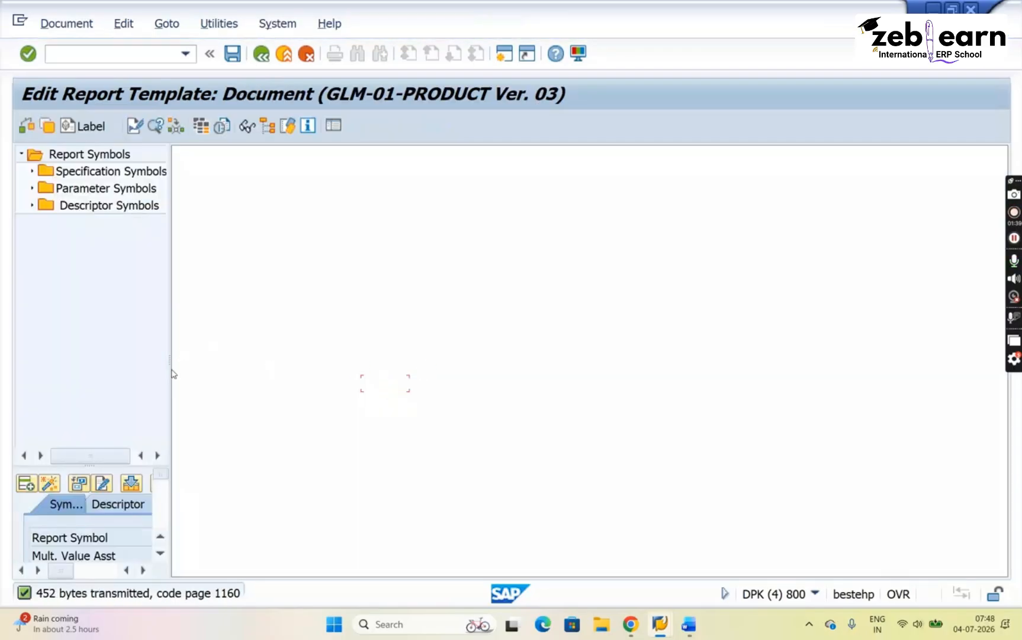
- Widen the report symbols area and switch to Word to view the GLM-01-PRODUCT label layout
drag(169, 359, 358, 349)
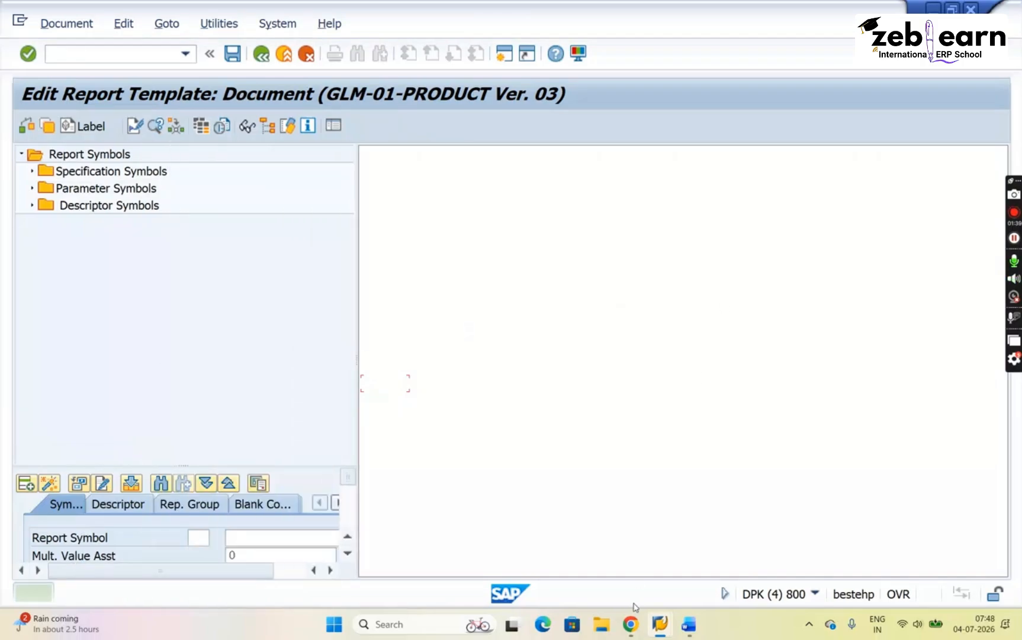
mouse_move(687, 629)
click(689, 557)
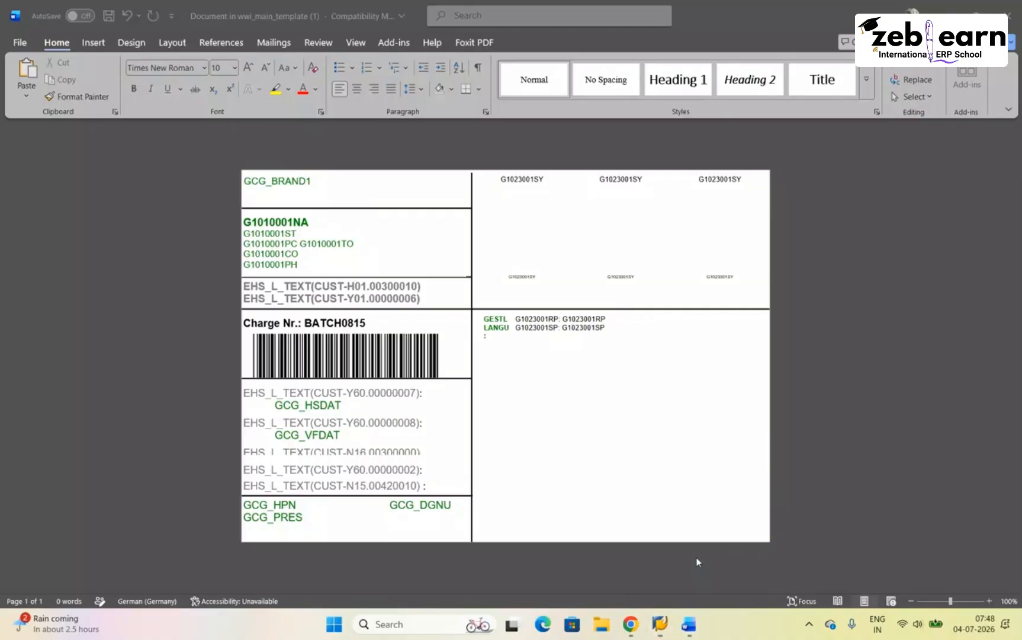
- Switch to the GLM-01-PRODUCT template's report symbols in SAP and back to its label layout in Word
mouse_move(660, 625)
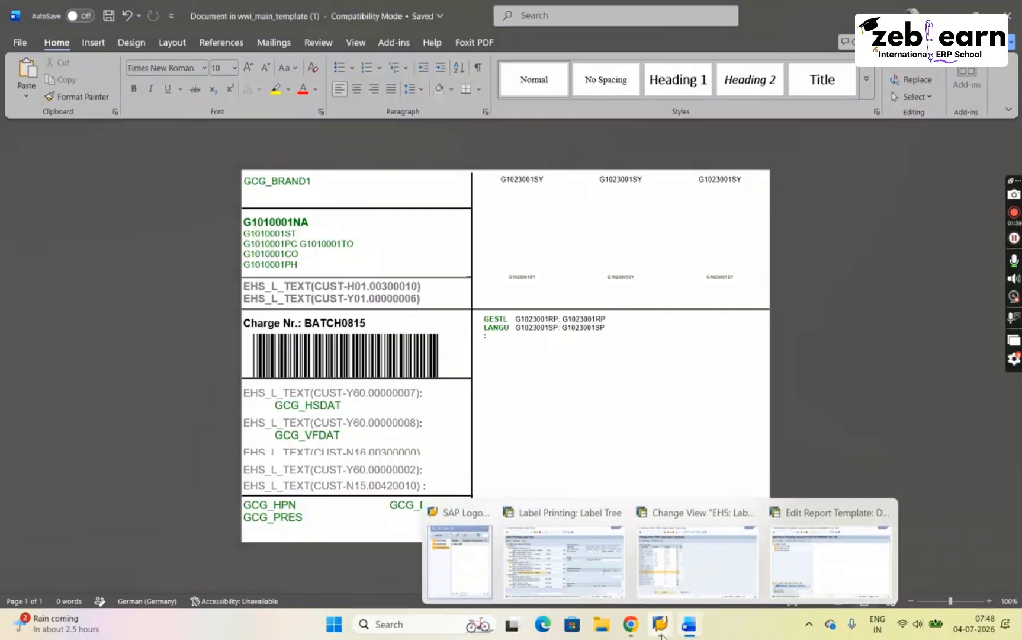
click(825, 539)
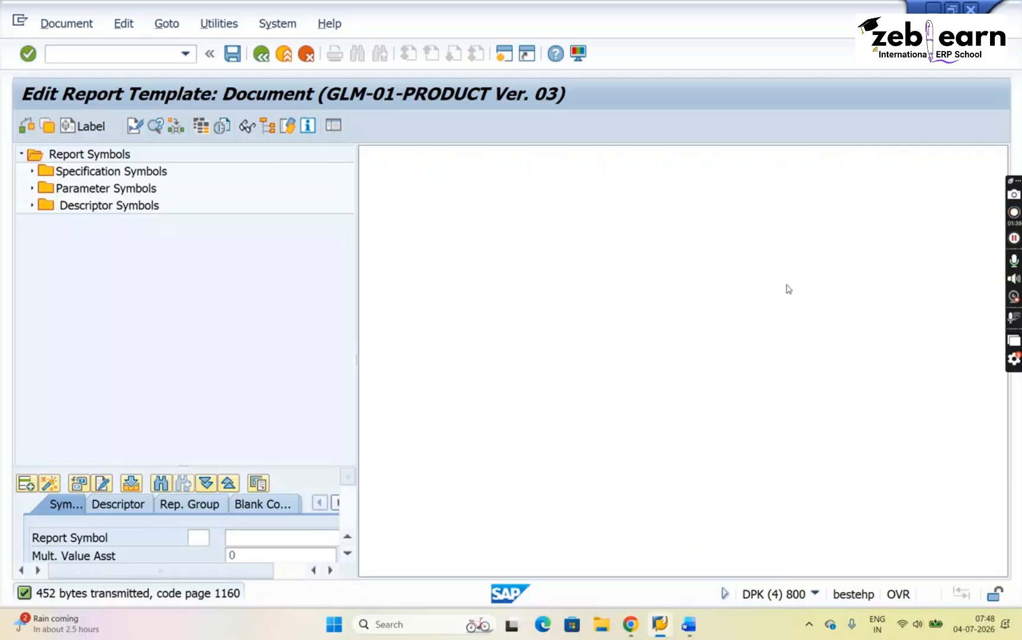
mouse_move(688, 629)
click(687, 626)
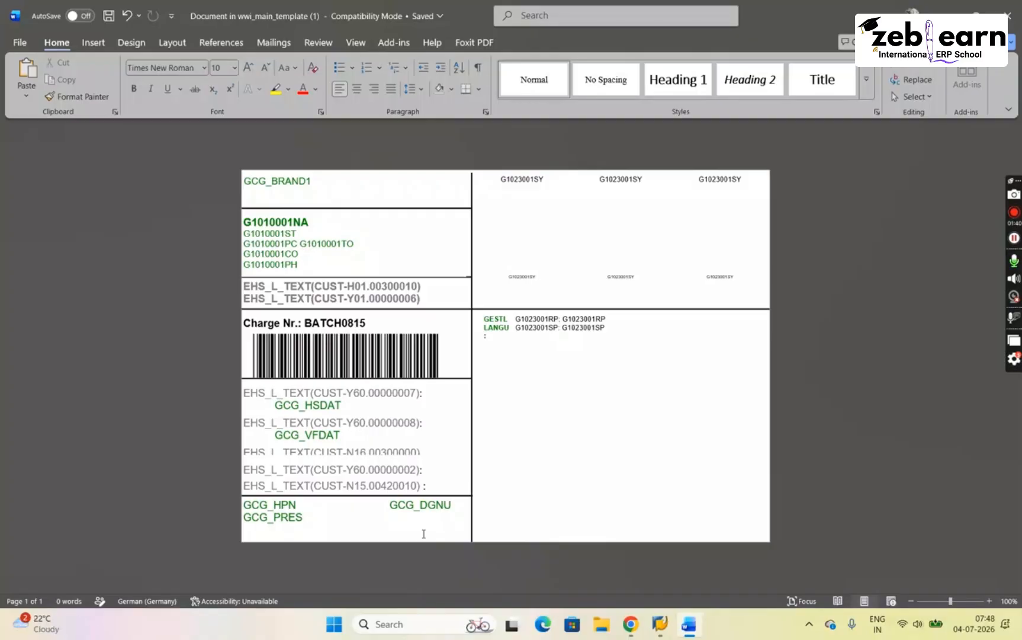
- Close the Word label layout and the GLM-01-PRODUCT template session, and switch to the Label Printing: Label Tree session
click(1009, 14)
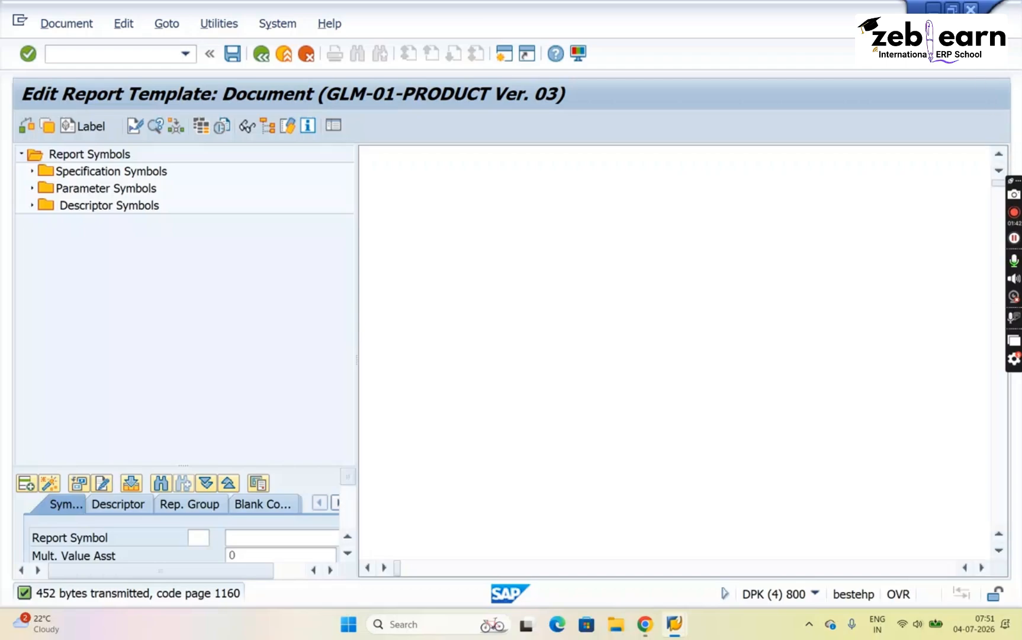
click(971, 9)
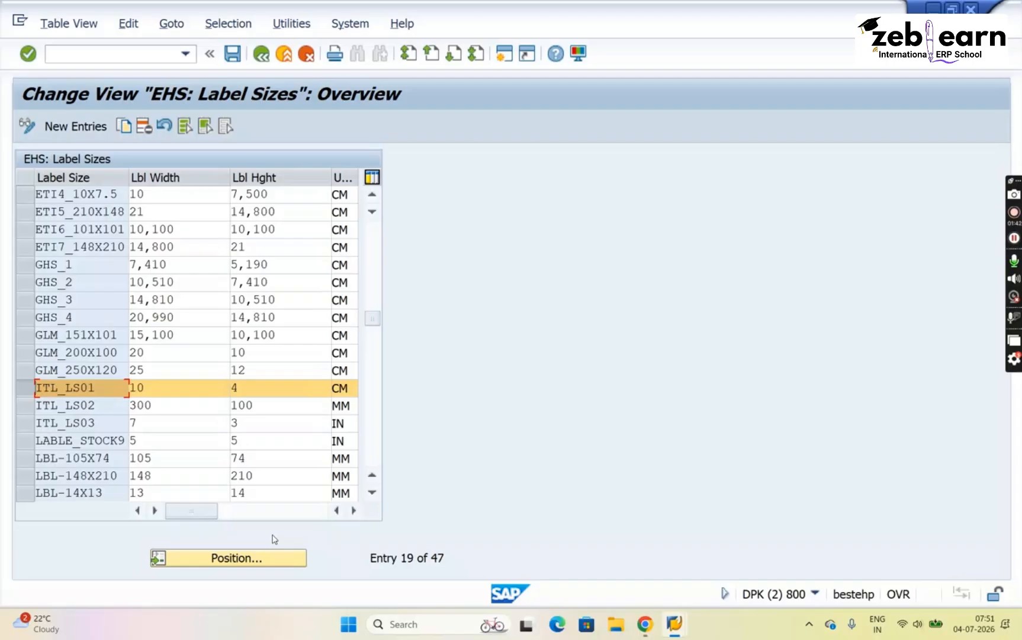
click(673, 619)
click(647, 559)
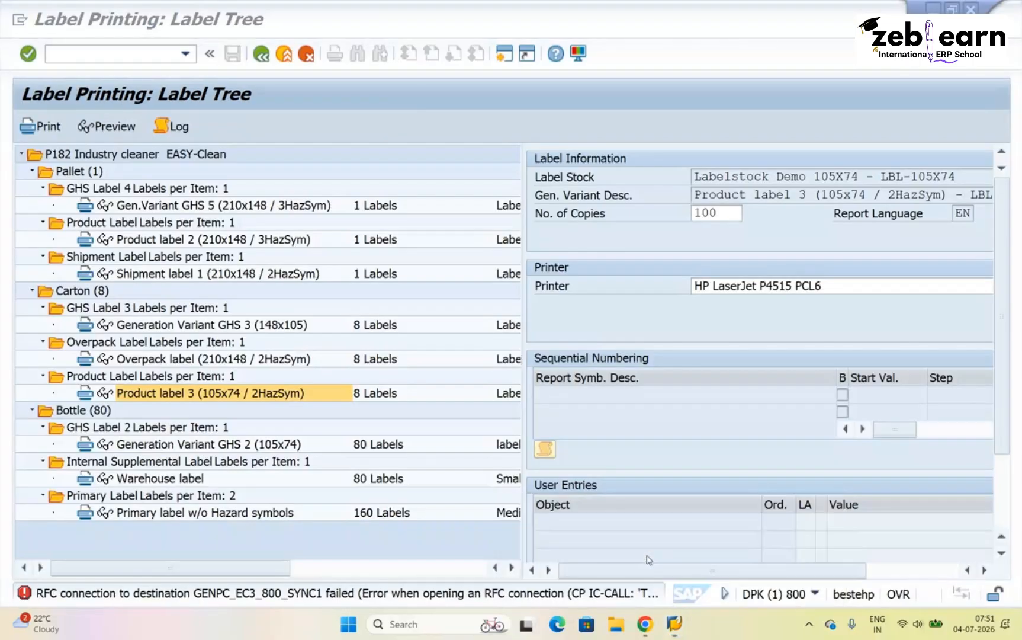
- Regenerate the label tree for material P182 from the direct print data, review its packaging levels and return to the Labeling selection
click(259, 58)
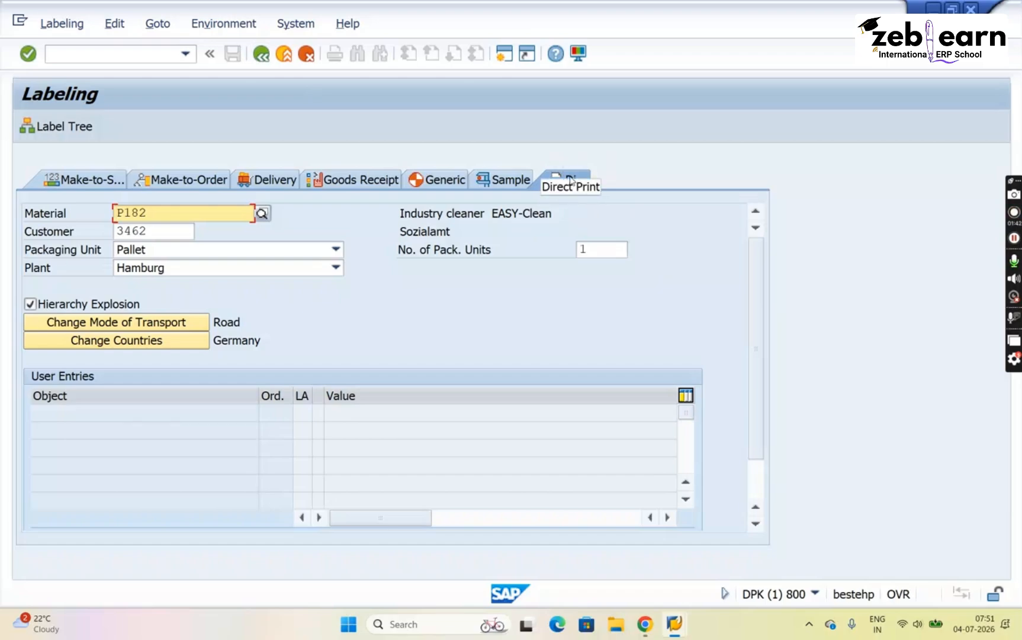
click(73, 128)
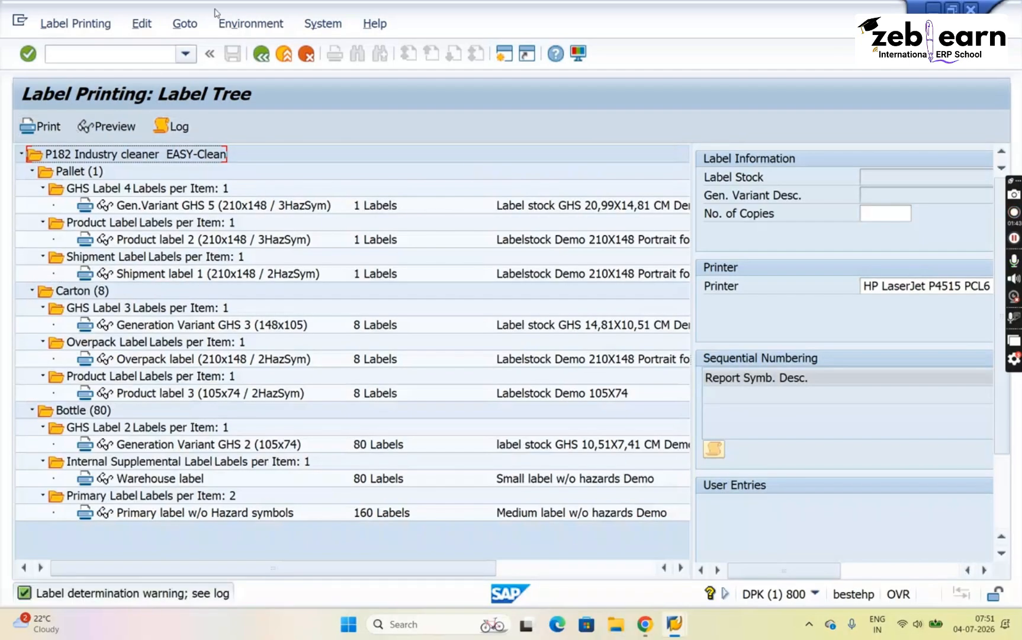
click(262, 55)
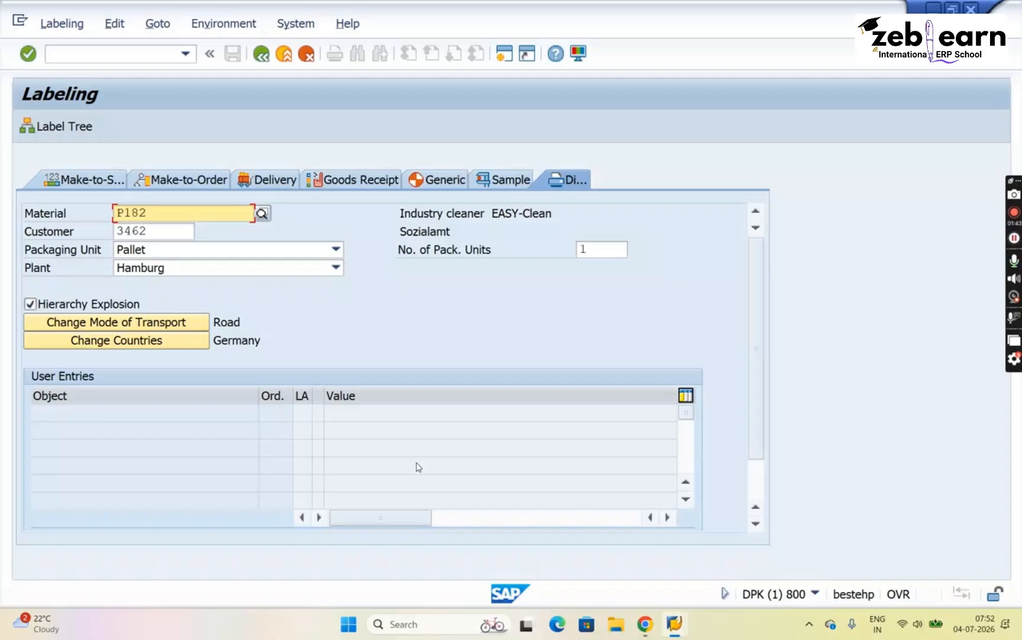
- Close the Labeling session and leave the EHS label sizes view for the SAP start screen with /n
click(971, 10)
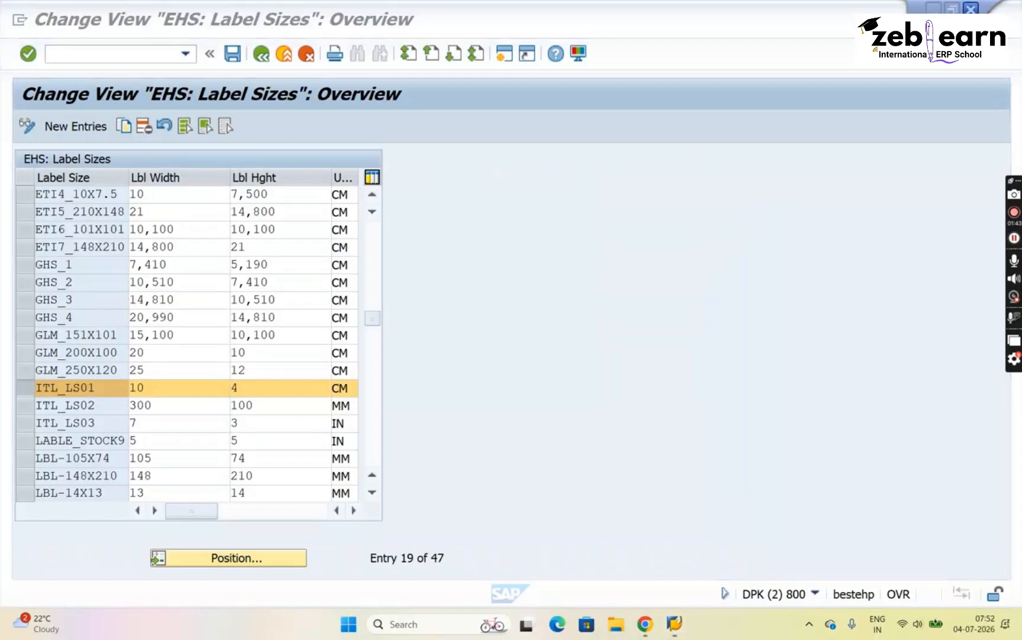
click(94, 53)
text(/)
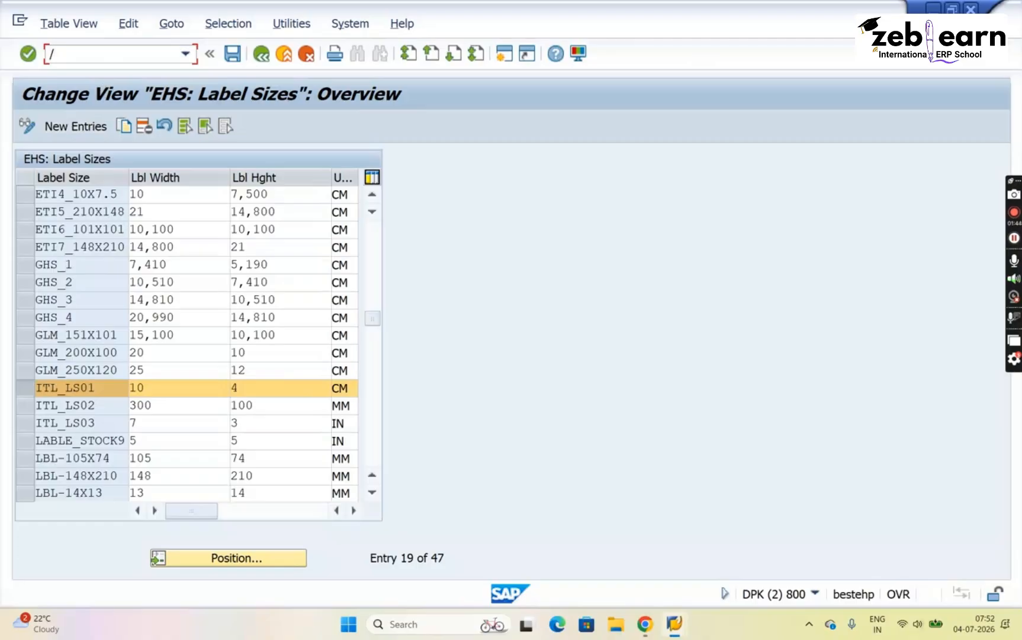
text(n)
key(Return)
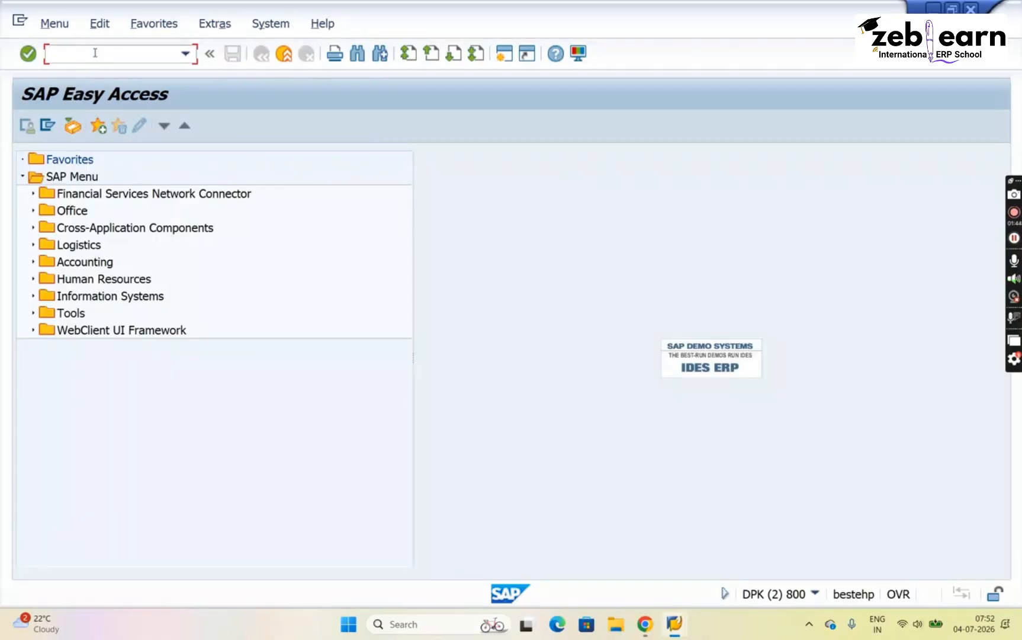